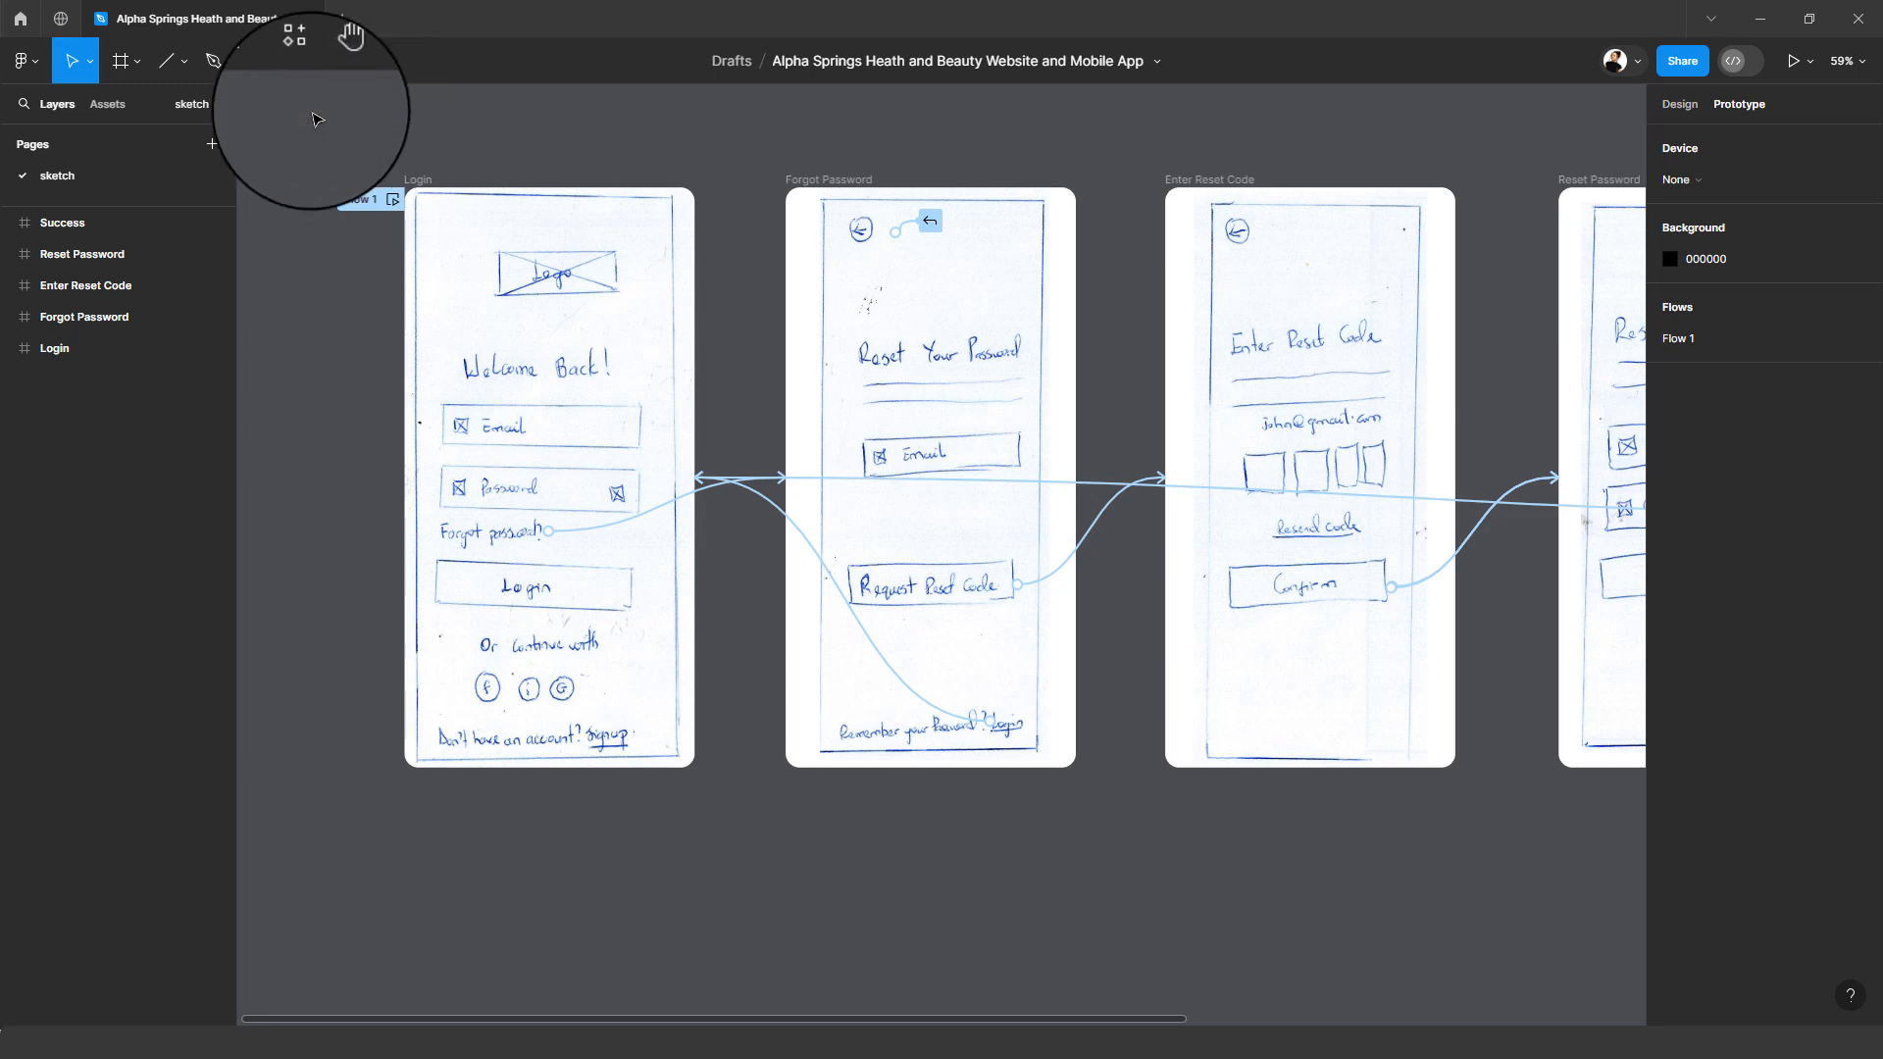
- Add a new page to the file and name it "Design System"
{"action": "left_click", "coordinate": [212, 146]}
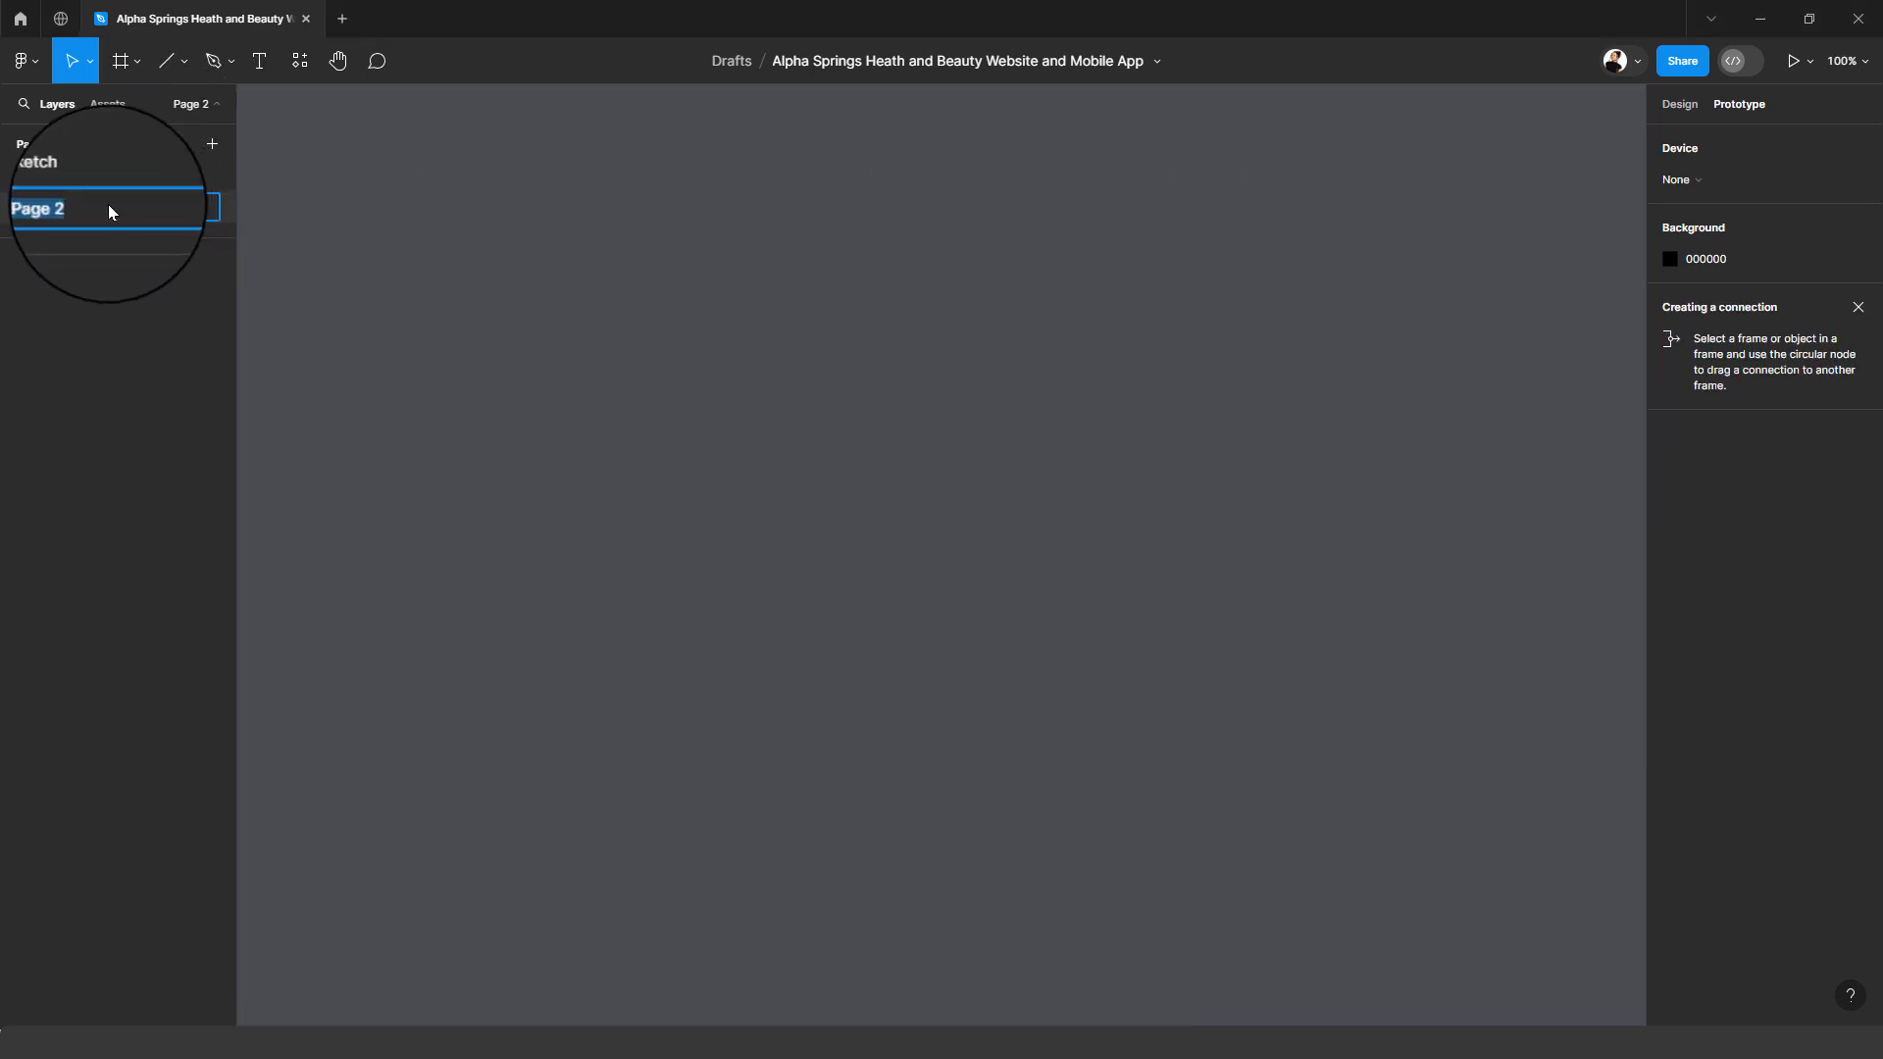
{"action": "type", "text": "Design System"}
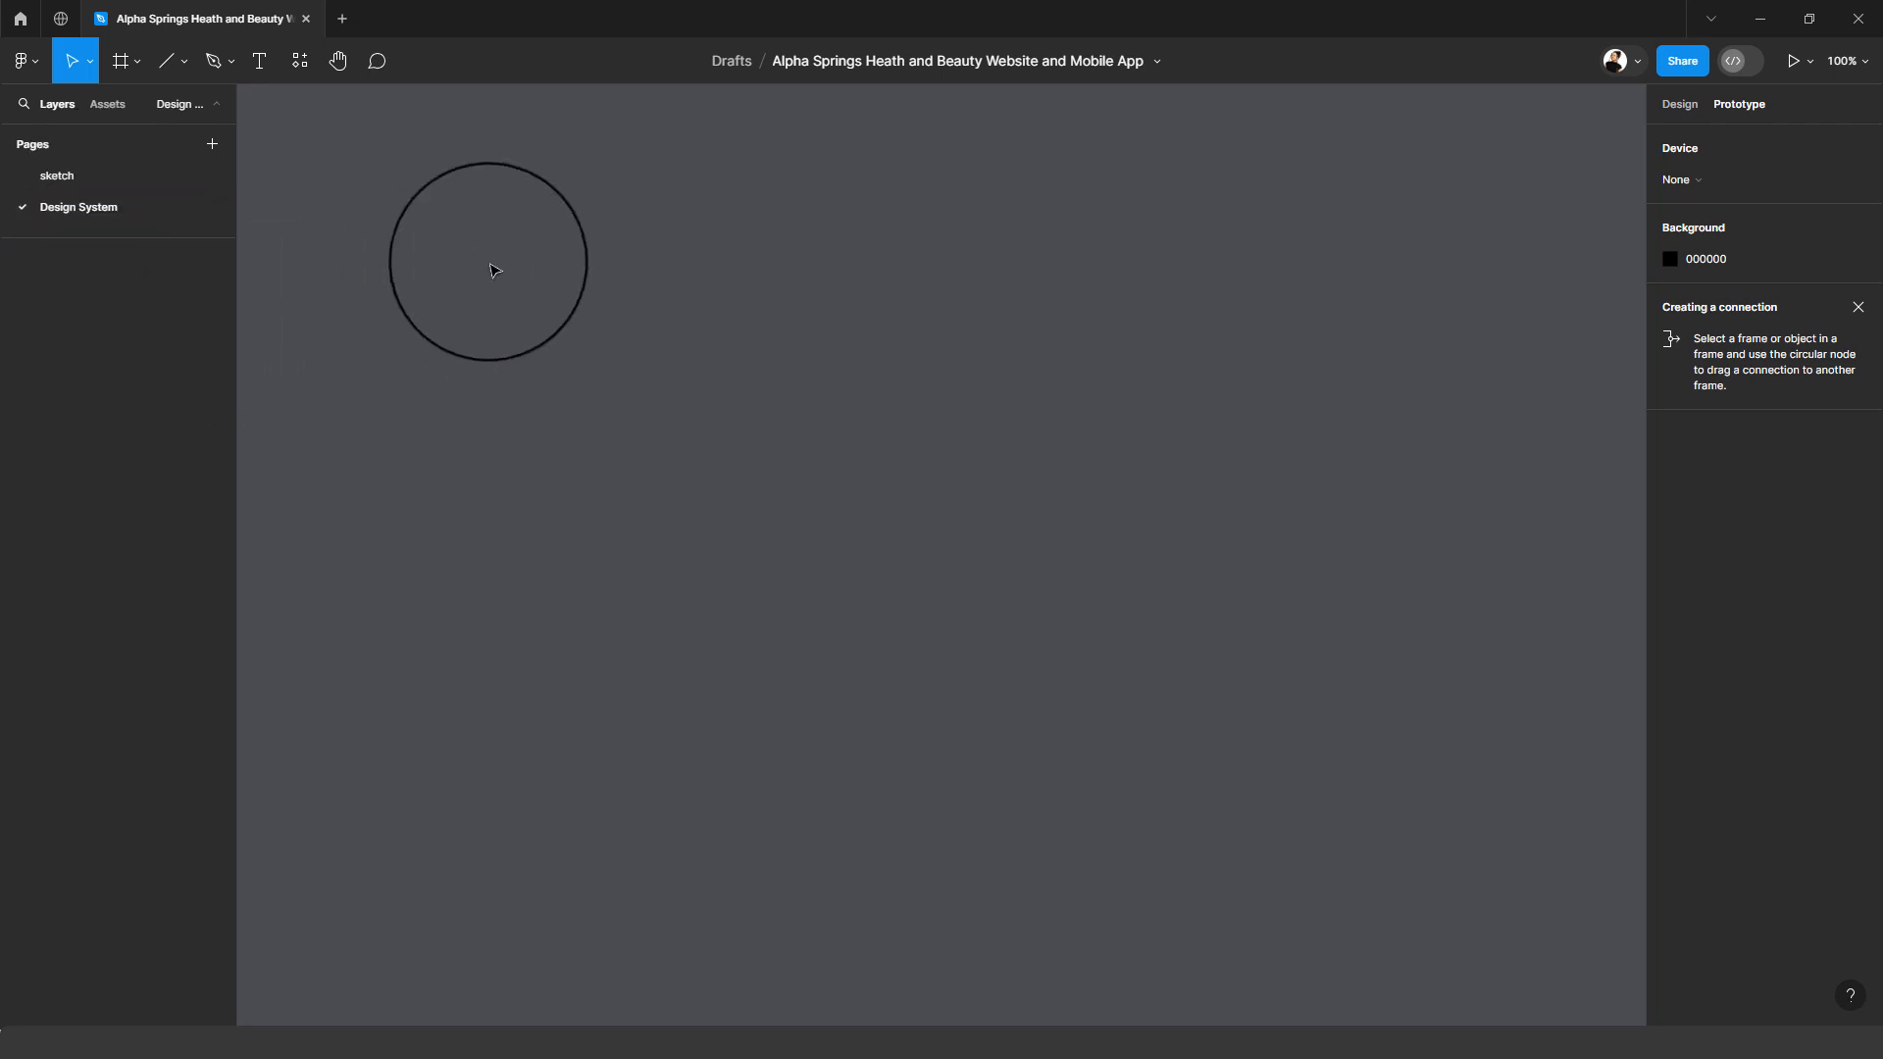
{"action": "left_click", "coordinate": [120, 65]}
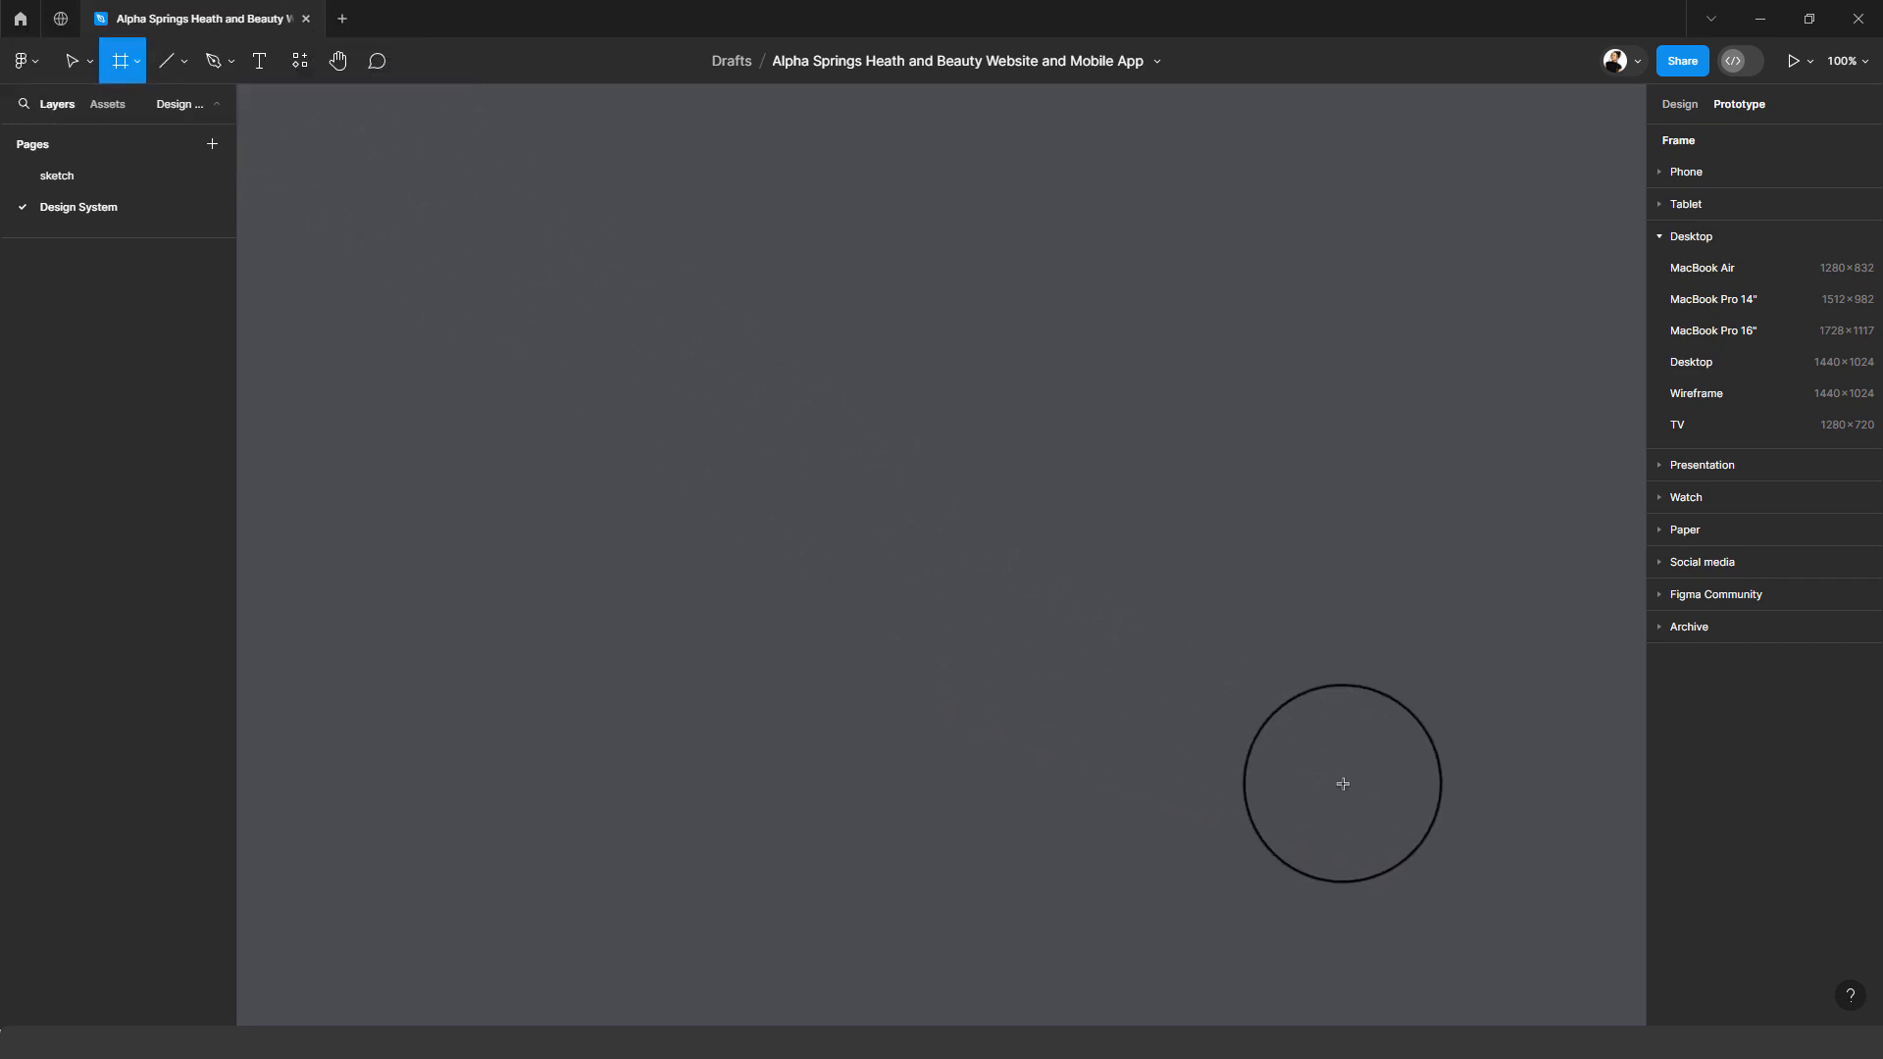
{"action": "left_click_drag", "start_coordinate": [1365, 812], "coordinate": [359, 116]}
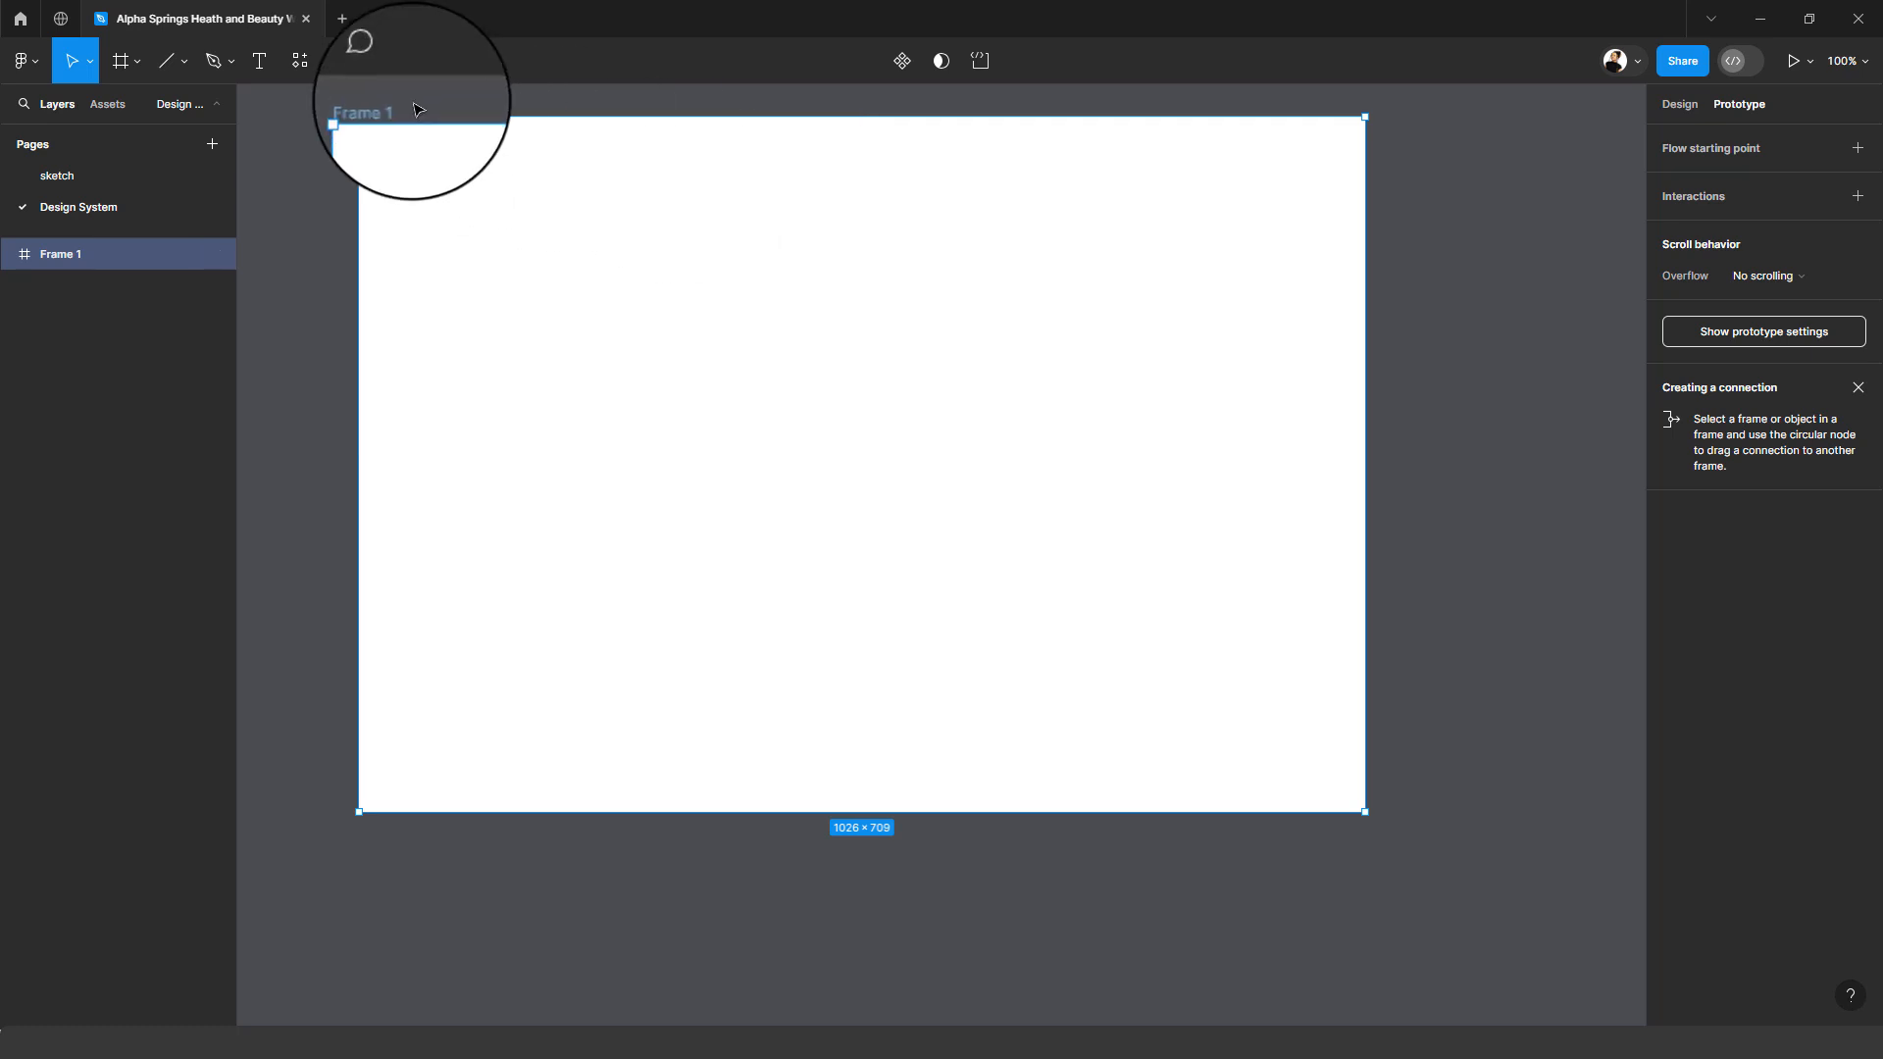
{"action": "key", "text": "Delete"}
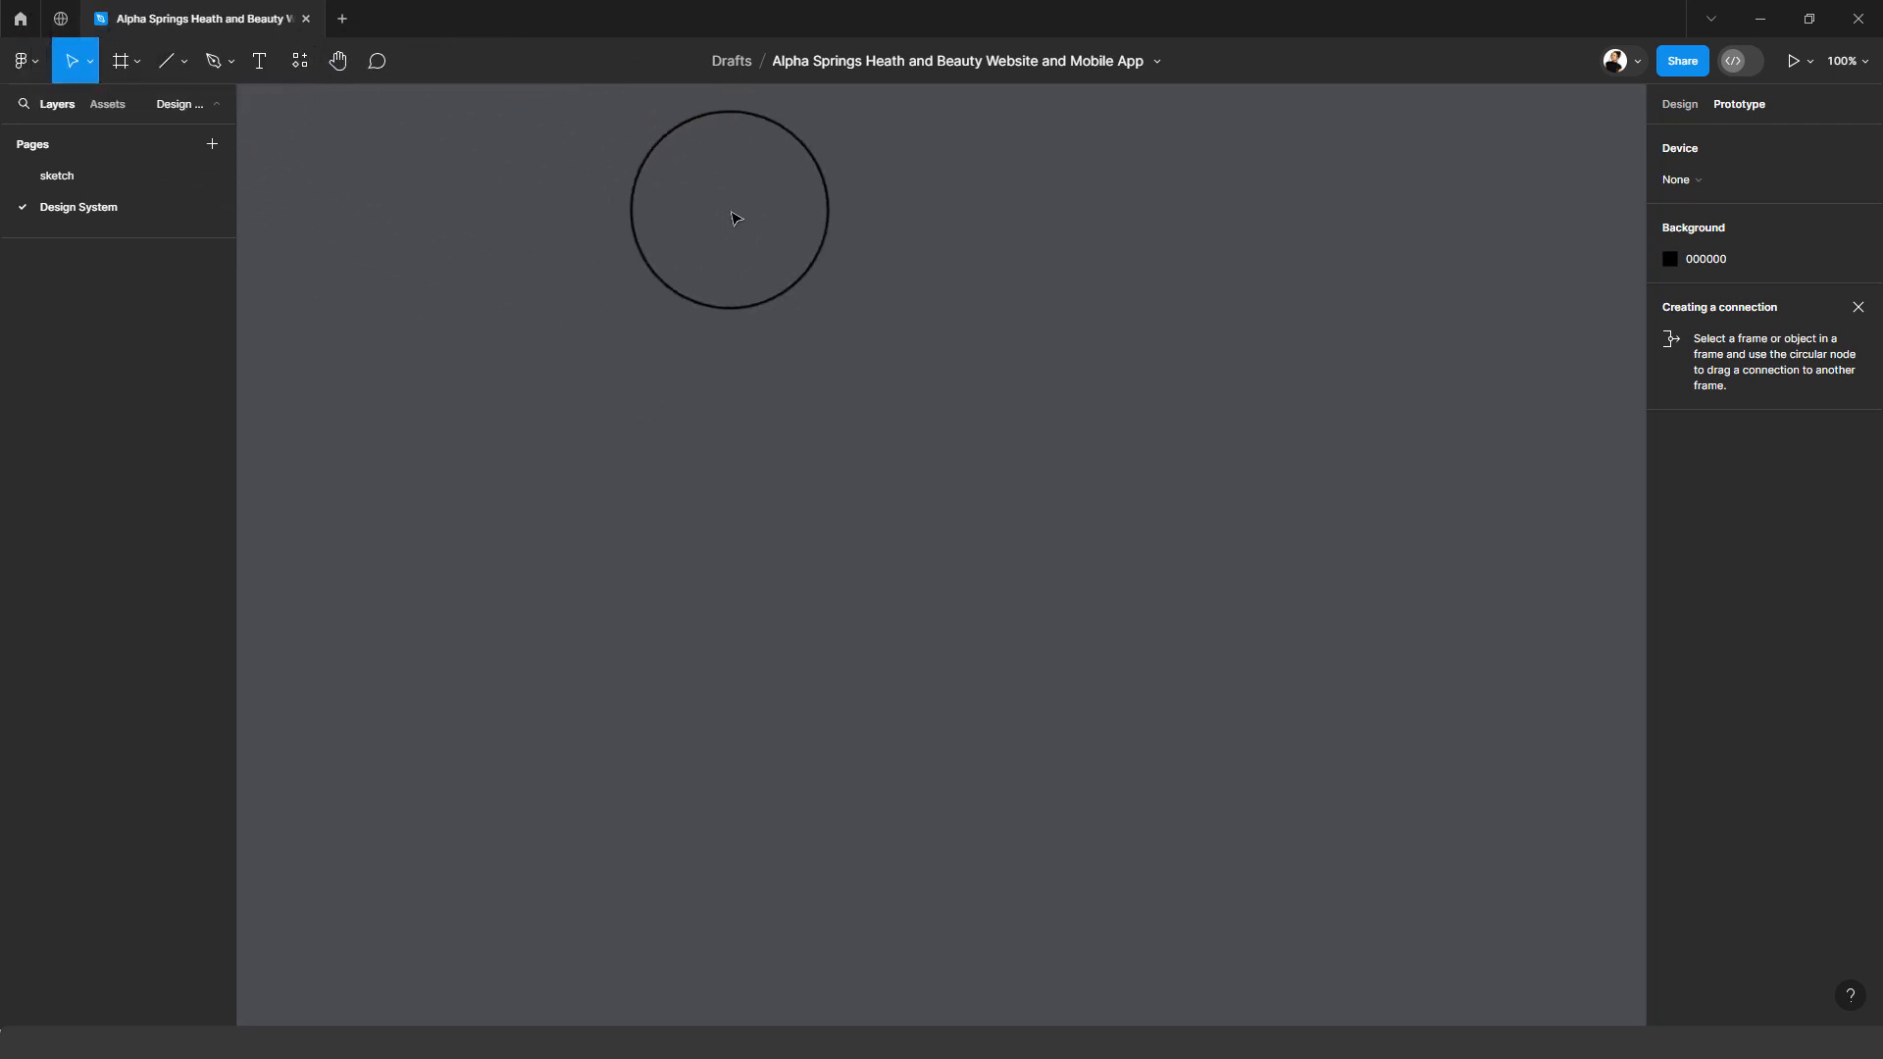
- Draw a tall custom frame about 909 px wide on the empty Design System page
{"action": "left_click", "coordinate": [121, 65]}
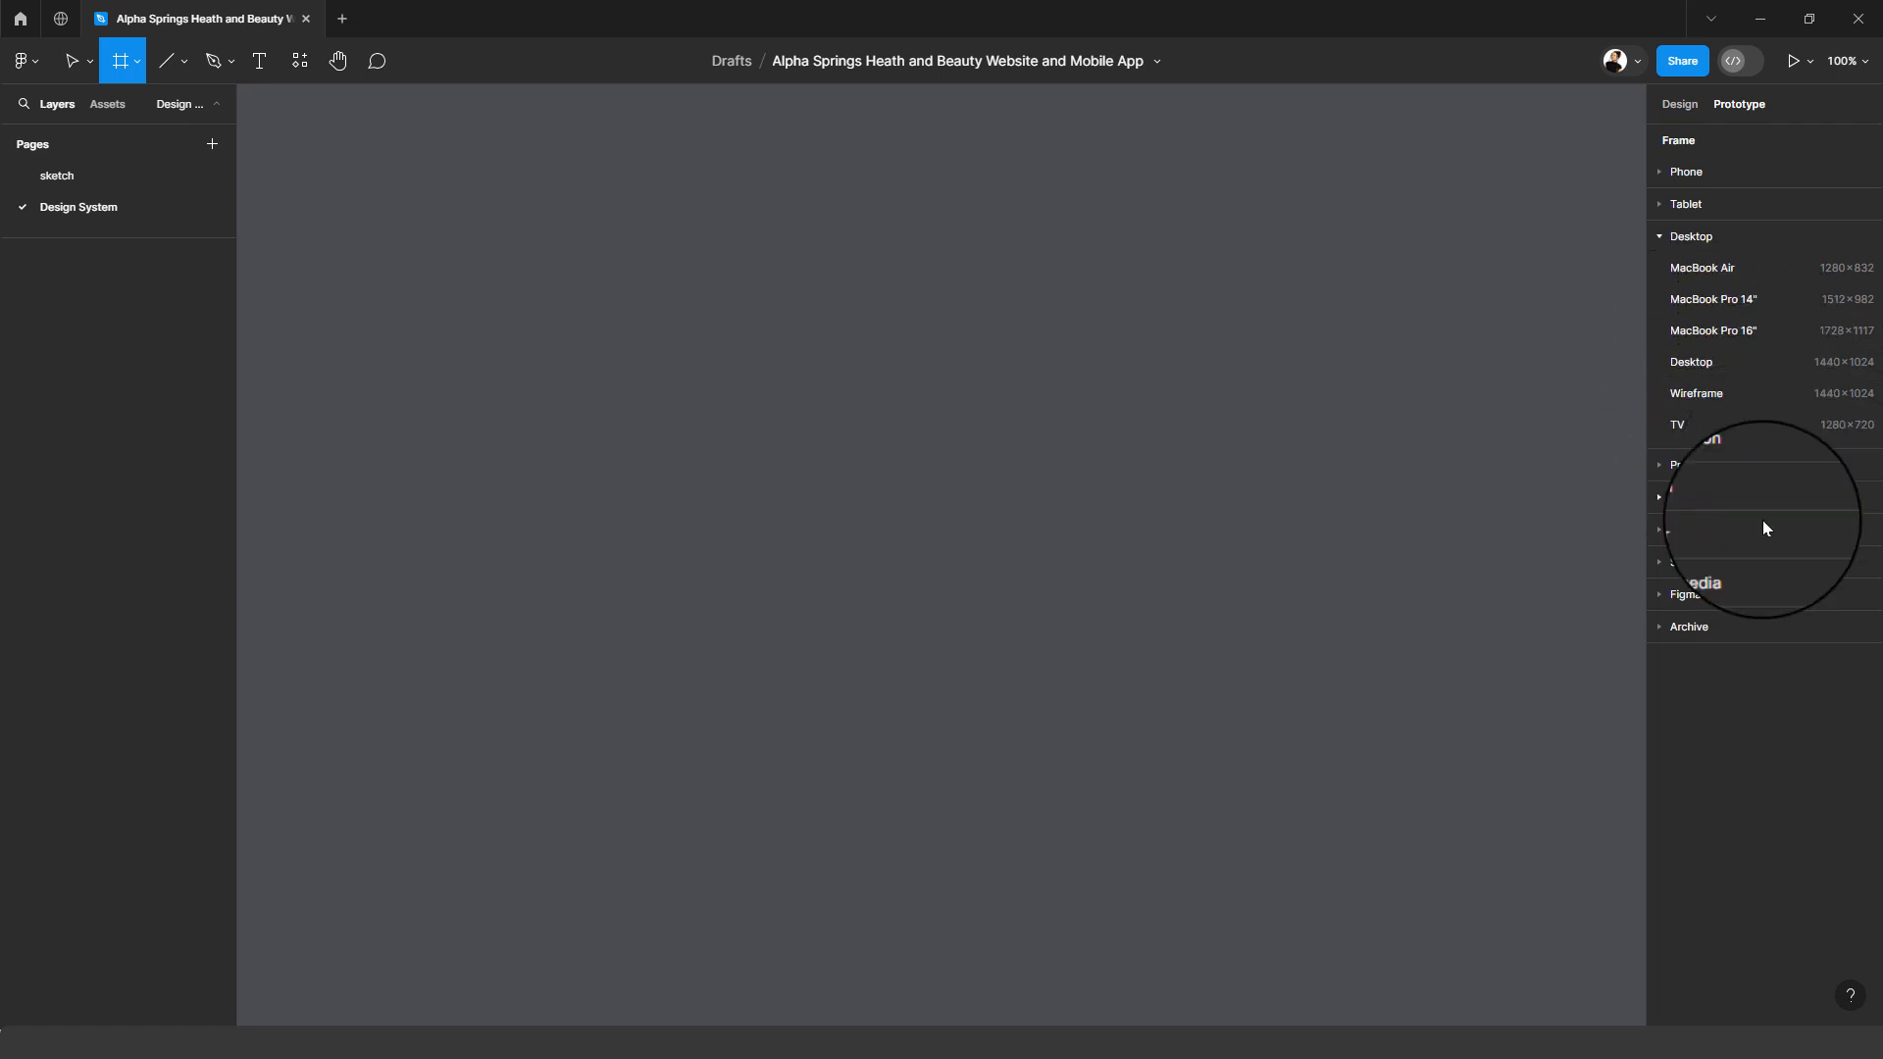
{"action": "left_click", "coordinate": [1708, 236]}
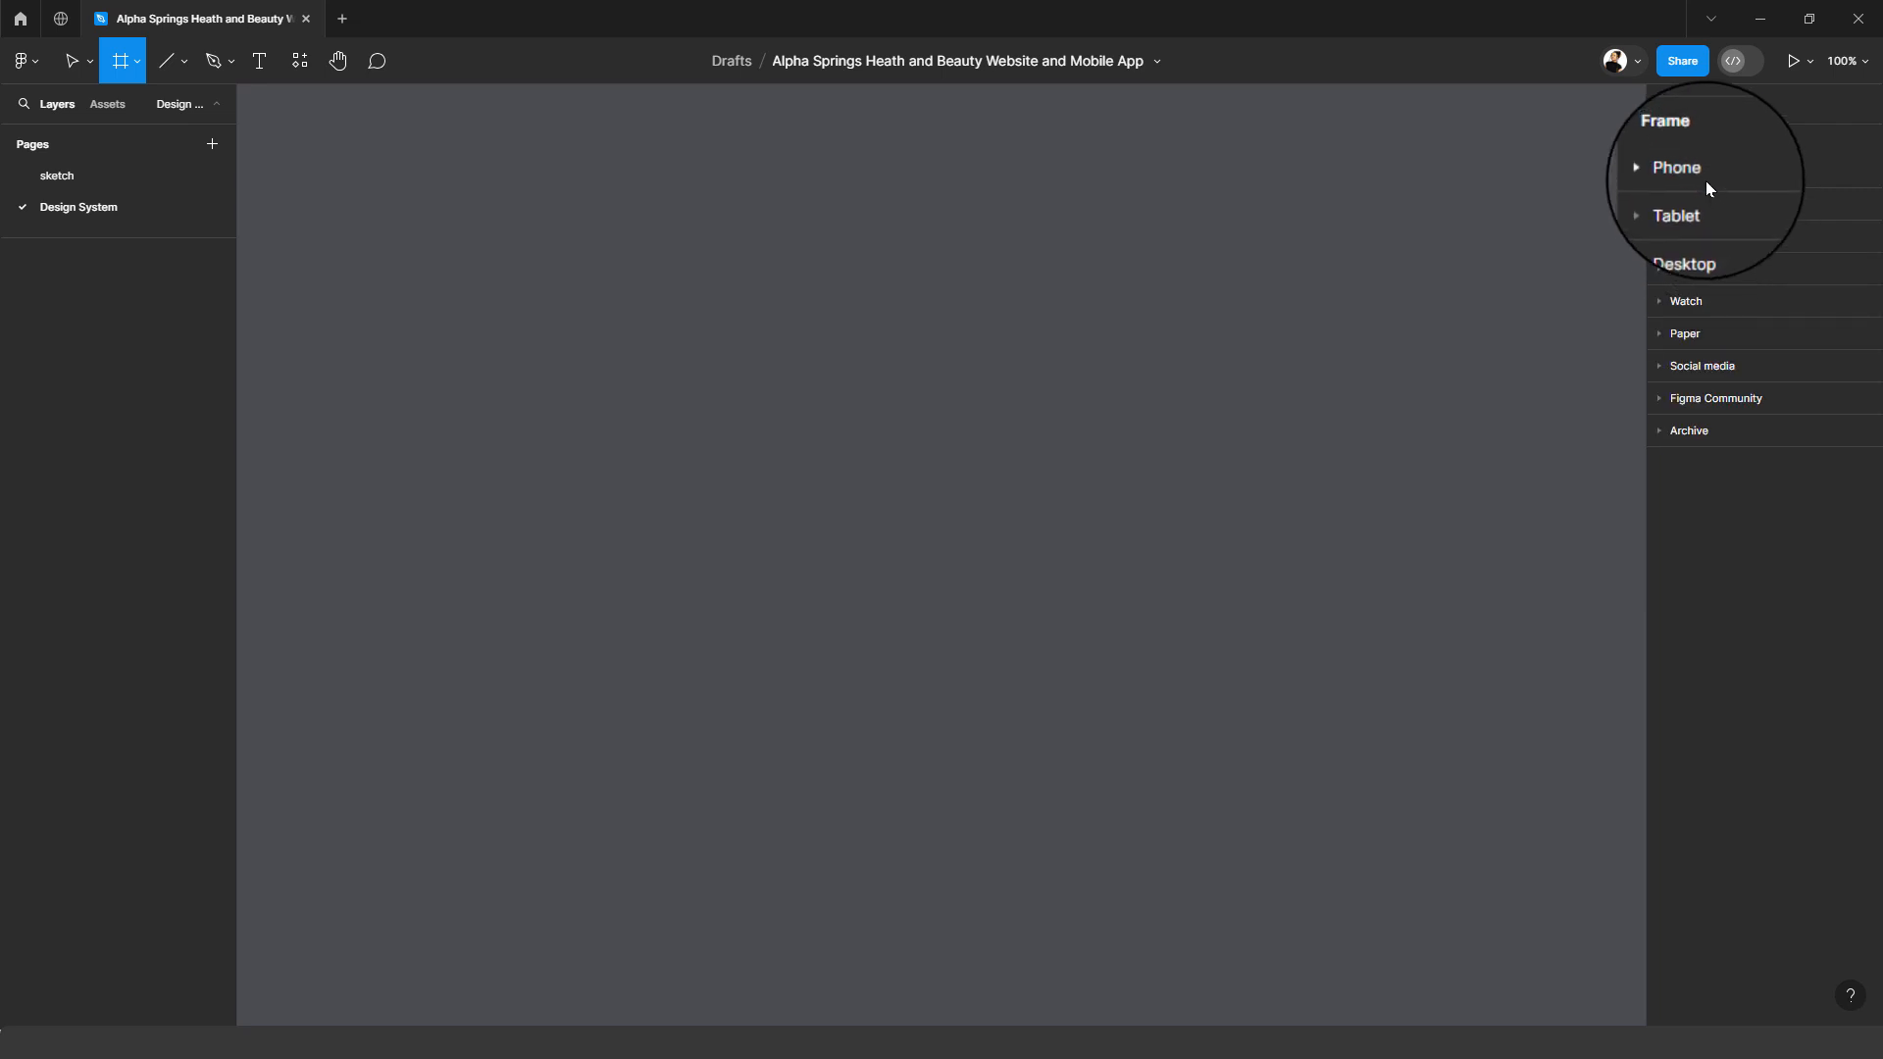
{"action": "left_click", "coordinate": [1704, 174]}
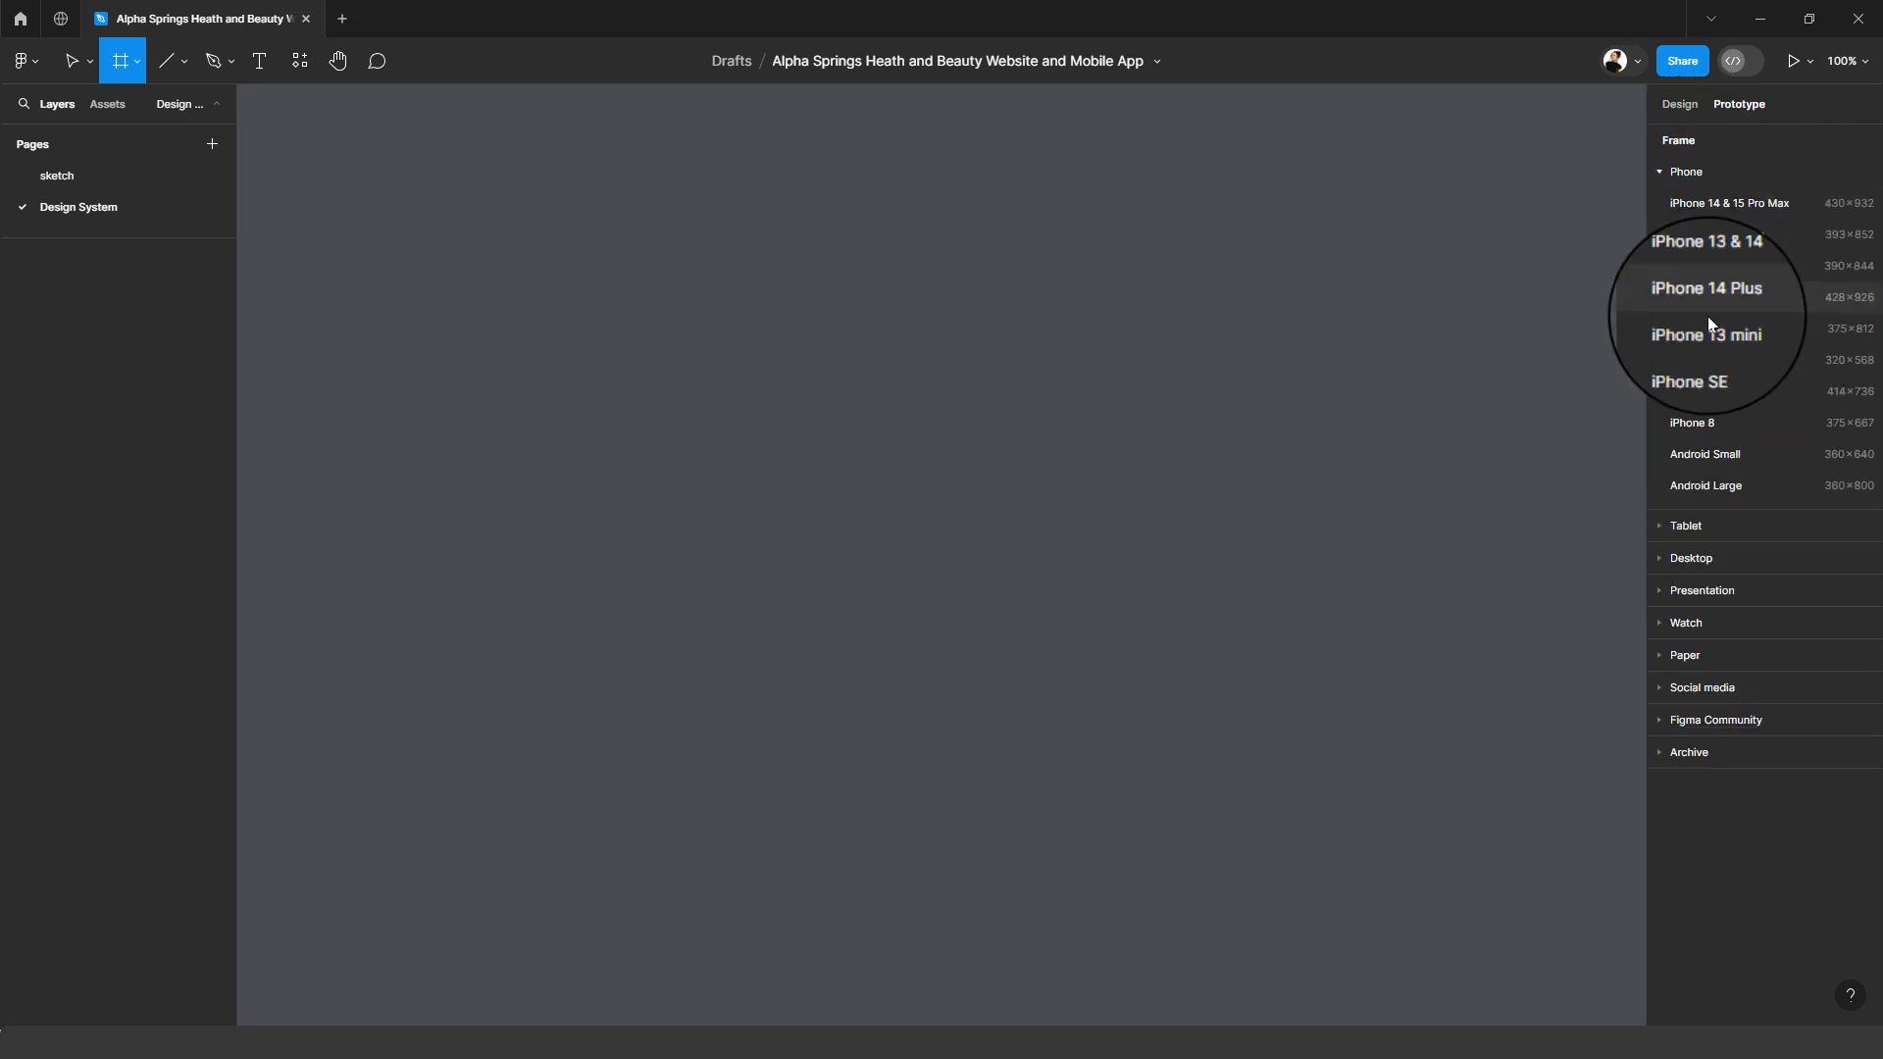
{"action": "left_click", "coordinate": [1681, 172]}
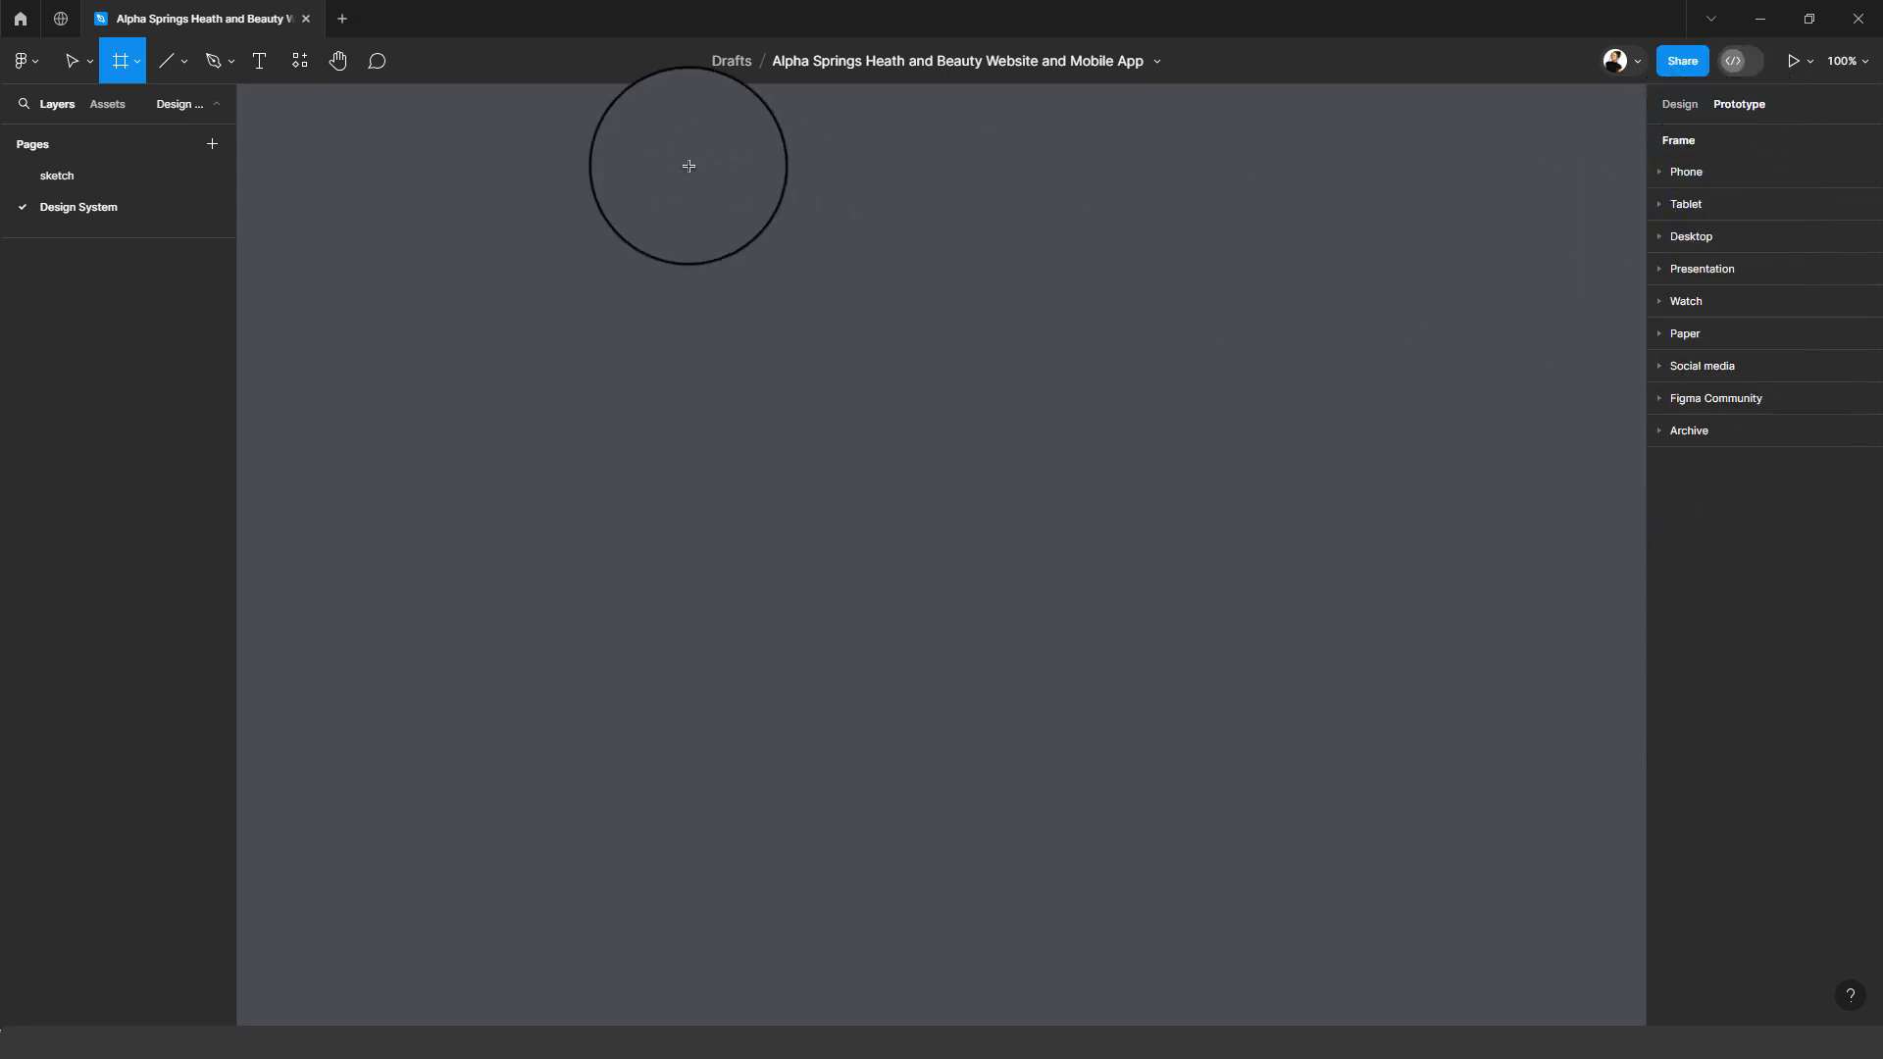
{"action": "left_click_drag", "start_coordinate": [453, 98], "coordinate": [844, 666]}
{"action": "left_click_drag", "start_coordinate": [912, 769], "coordinate": [1344, 976]}
{"action": "scroll", "coordinate": [1080, 429], "scroll_direction": "up", "scroll_amount": 6}
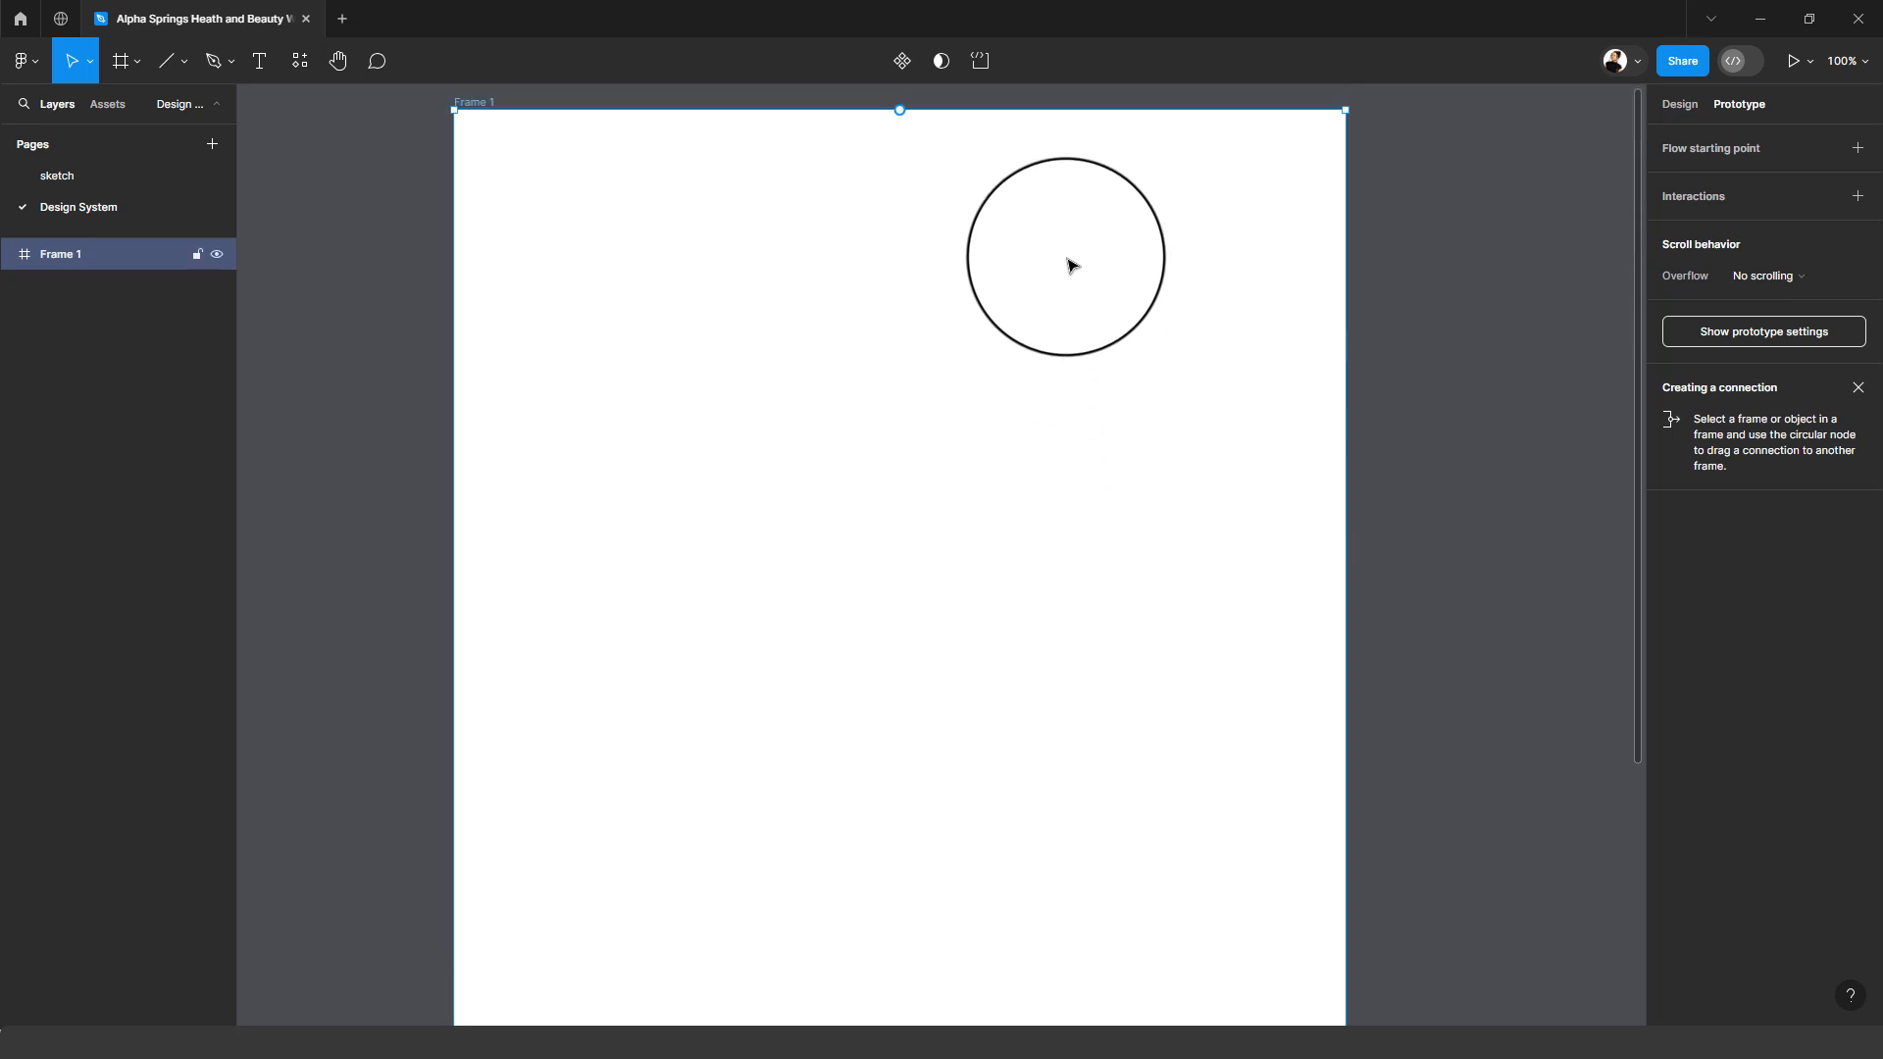
- Rename the new frame as "Design System"
{"action": "scroll", "coordinate": [546, 314], "scroll_direction": "down", "scroll_amount": 2}
{"action": "scroll", "coordinate": [549, 312], "scroll_direction": "up", "scroll_amount": 1}
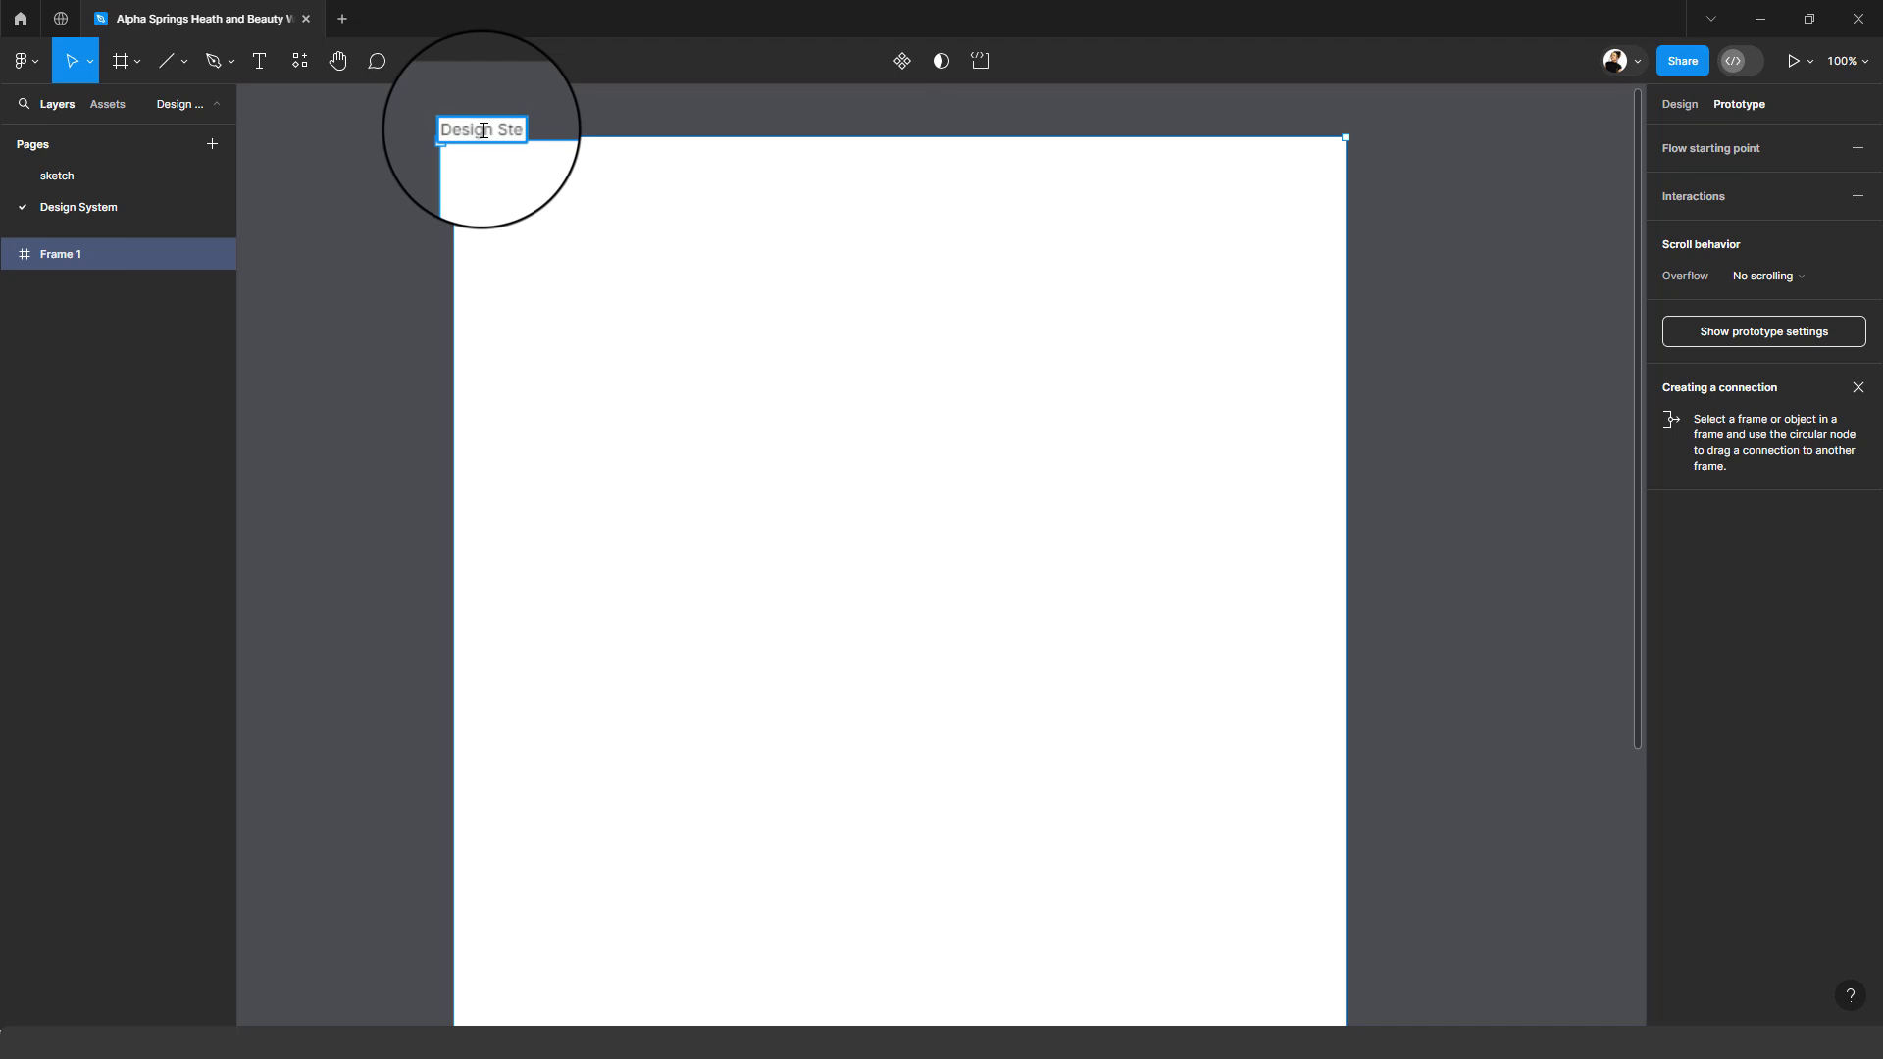
{"action": "left_click", "coordinate": [610, 123]}
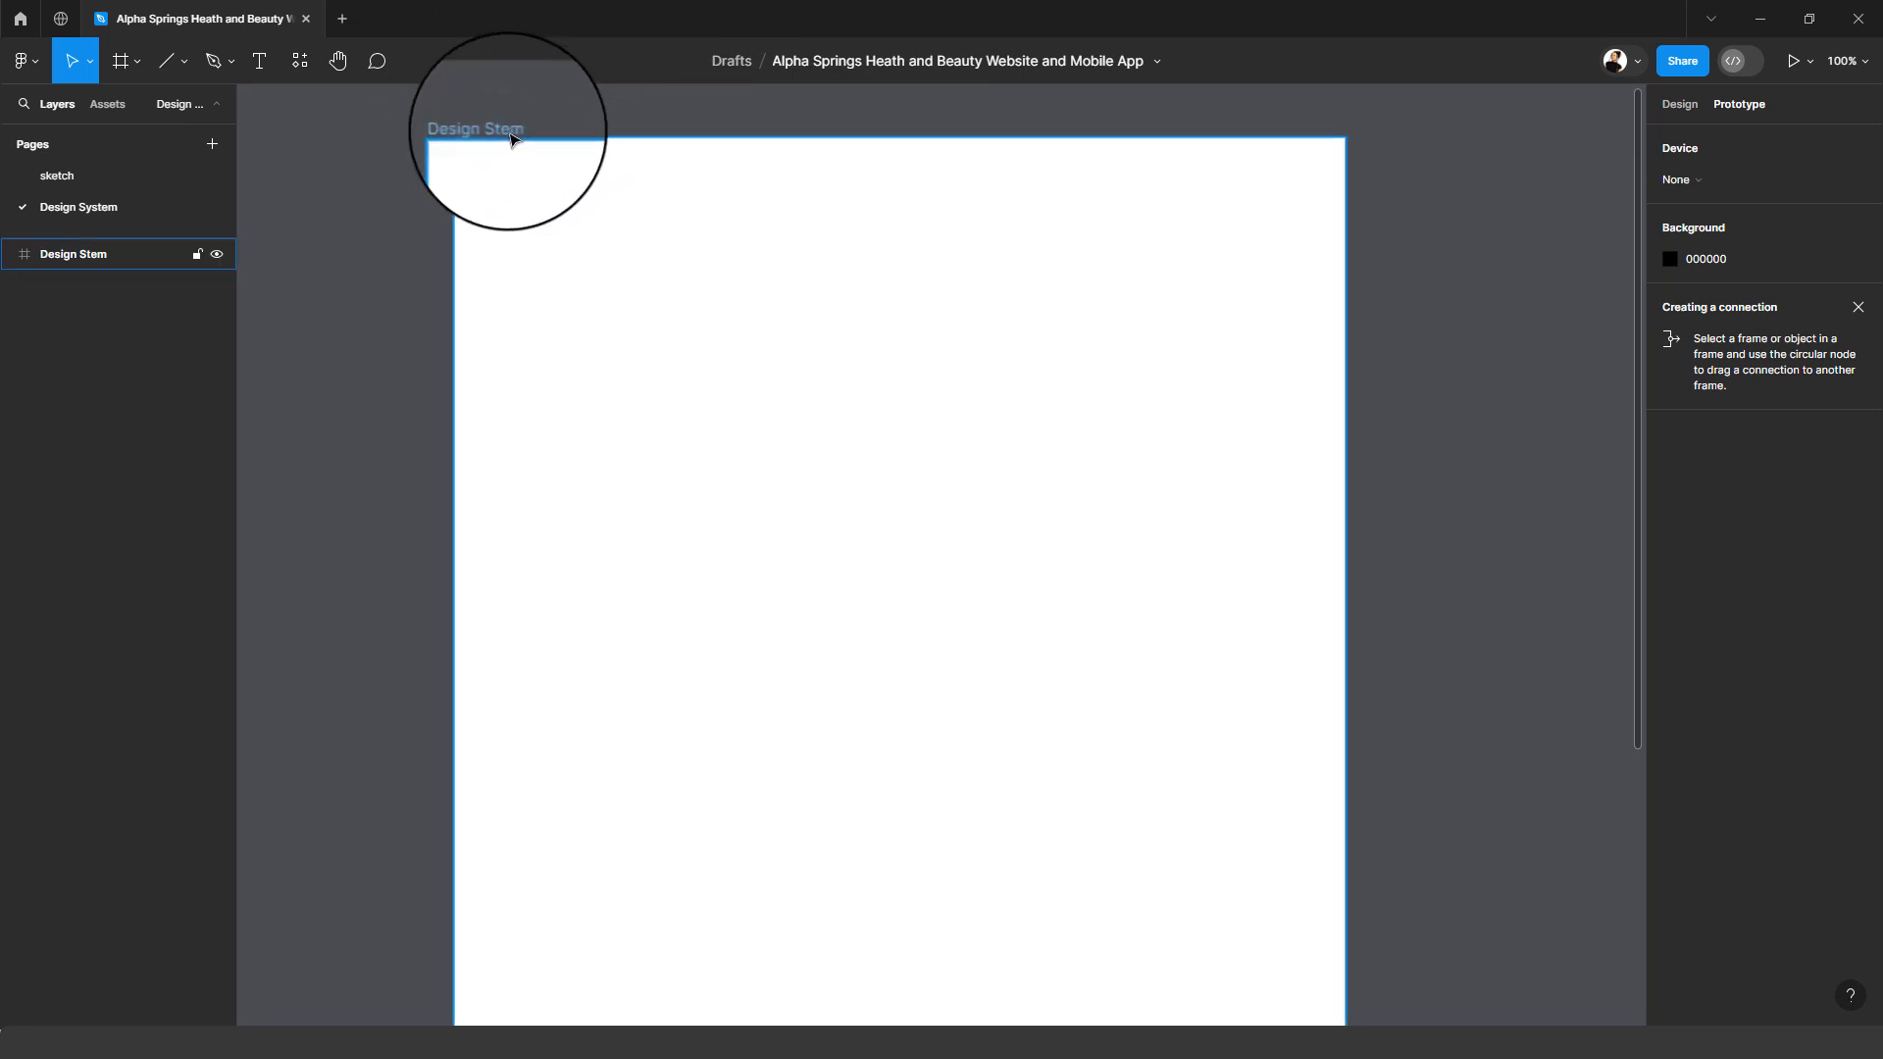
{"action": "double_click", "coordinate": [510, 138]}
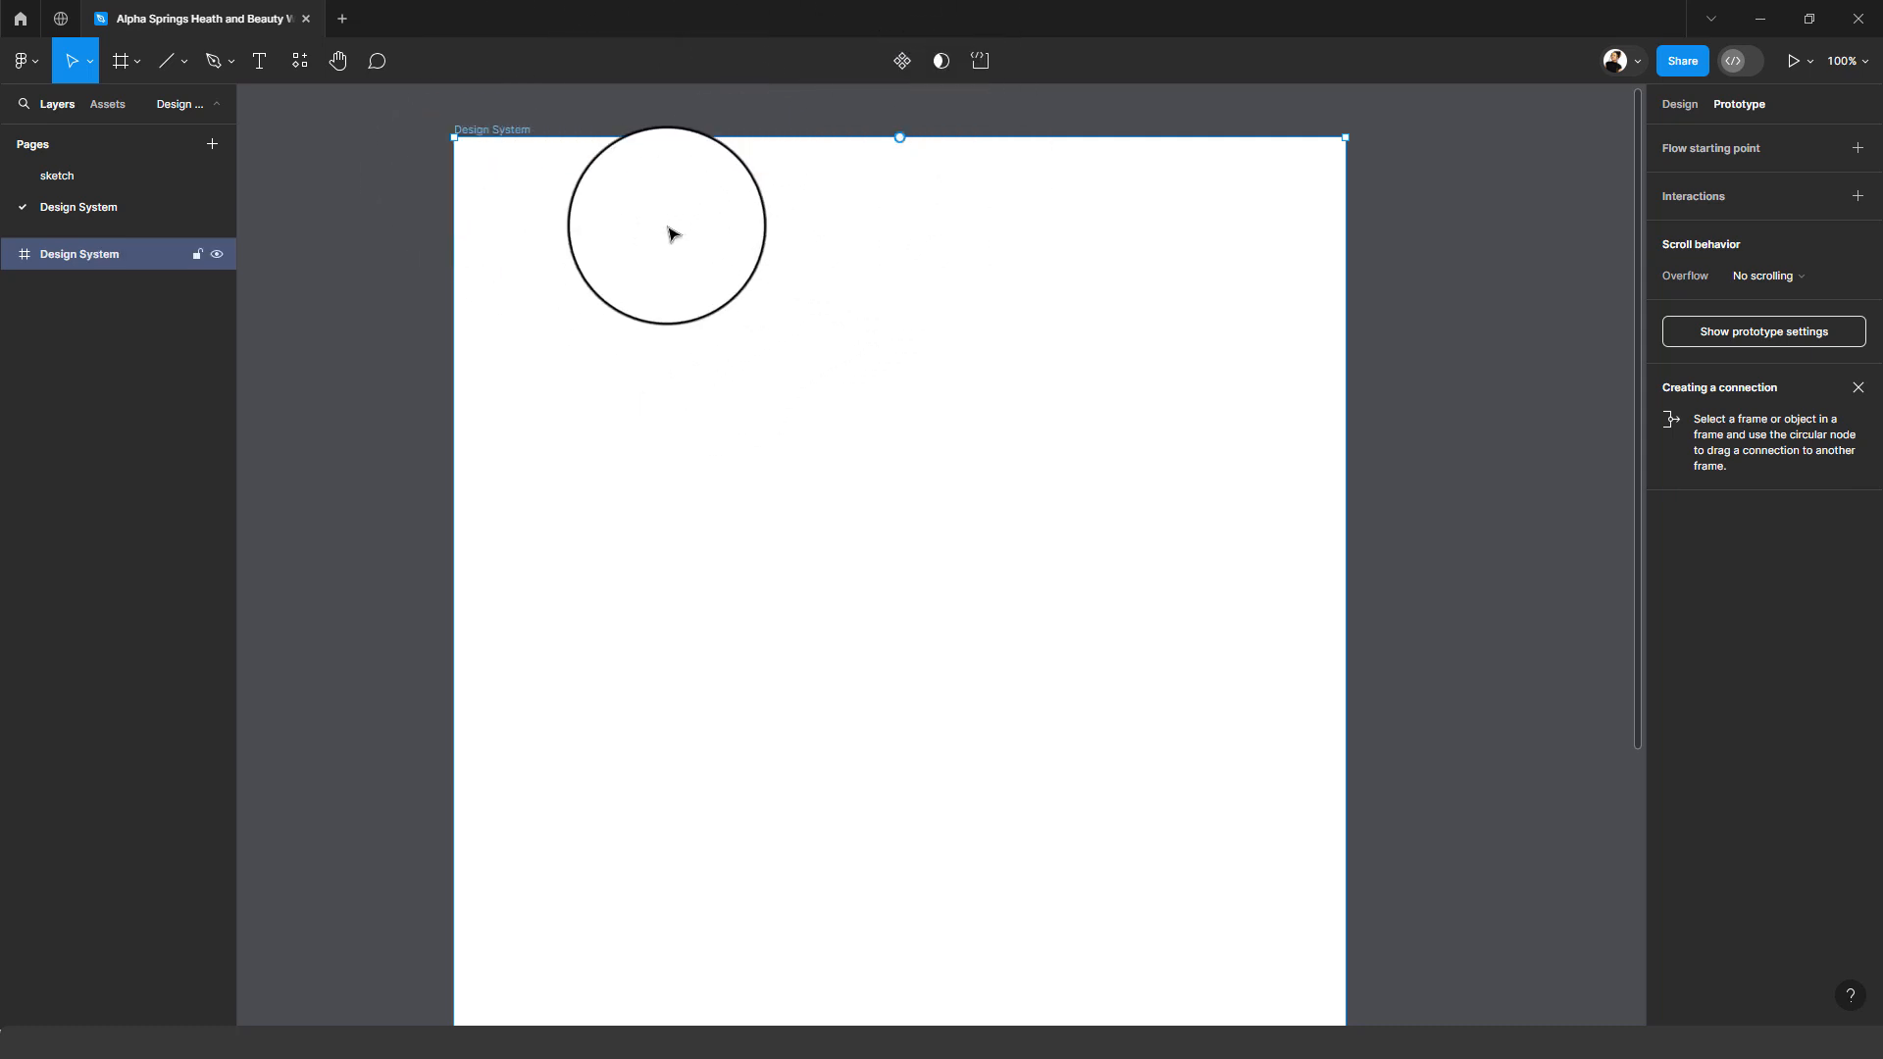
- Add a large "Design System" text heading near the frame's upper edge, centered horizontally
{"action": "left_click", "coordinate": [263, 70]}
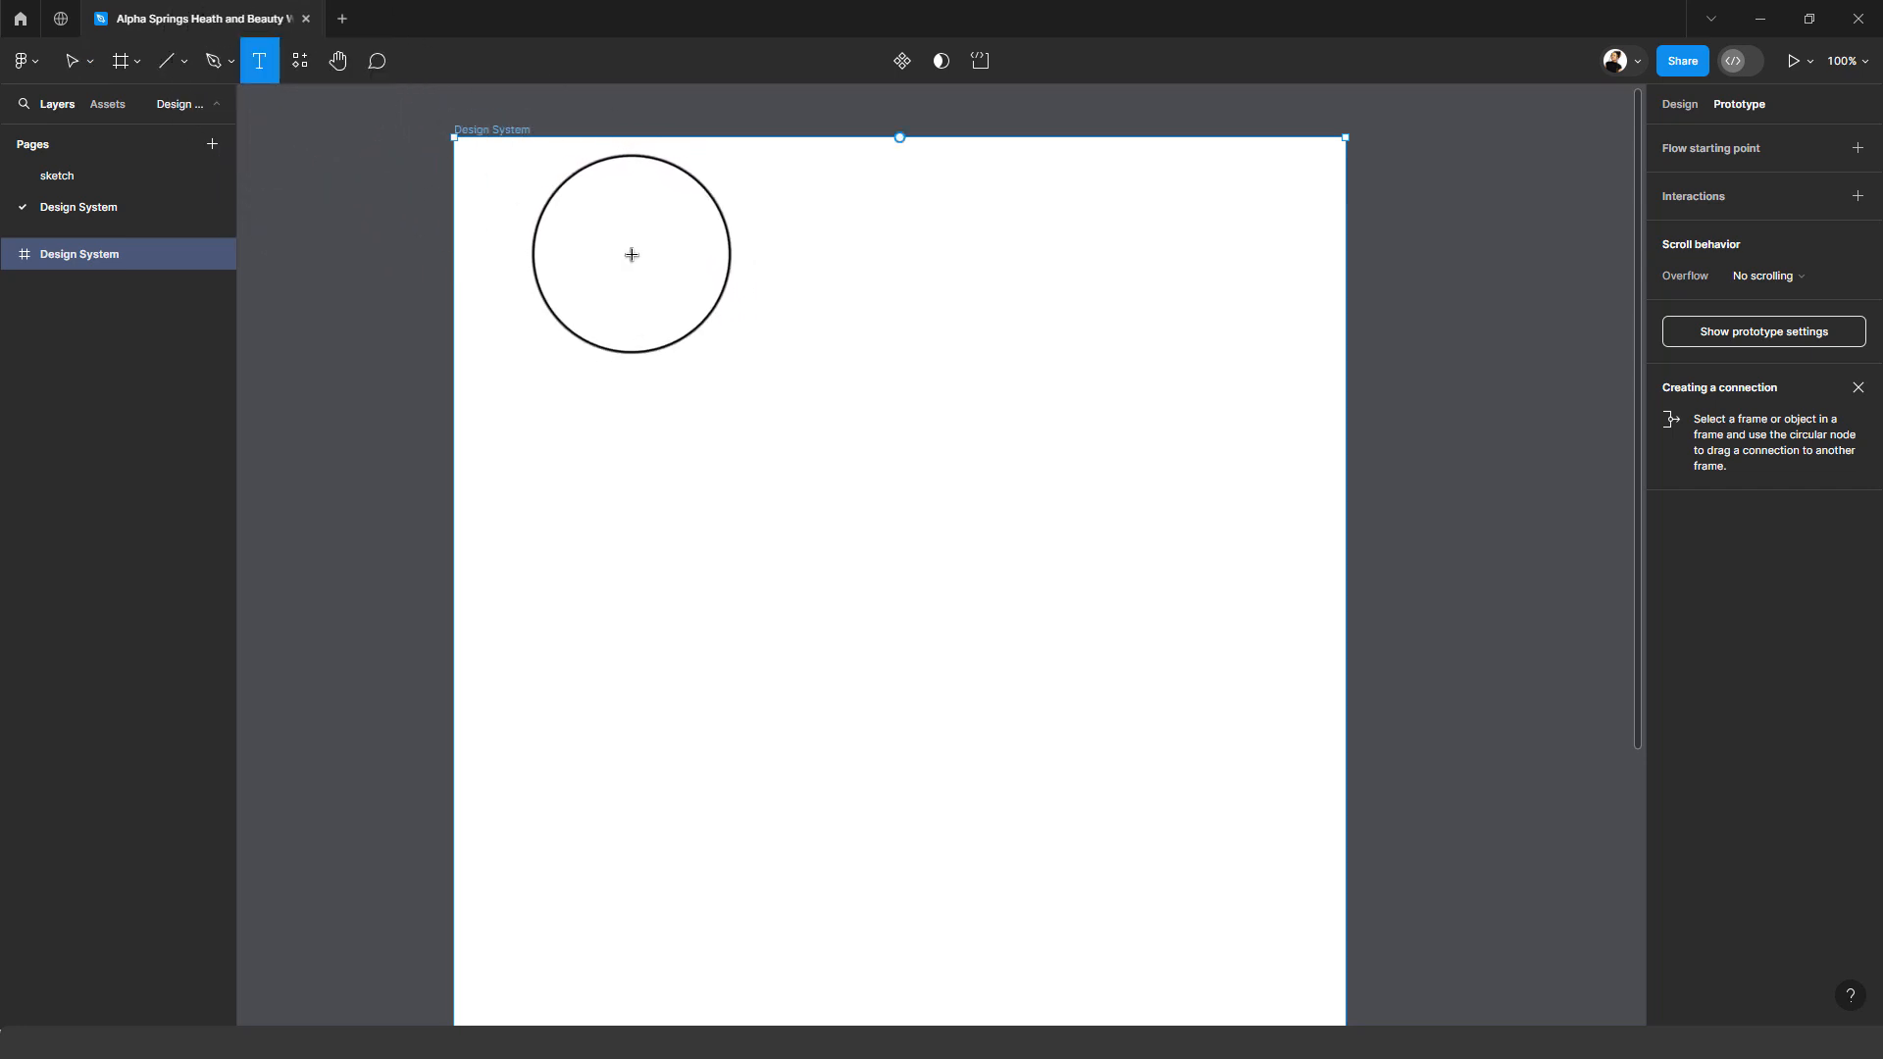
{"action": "left_click", "coordinate": [621, 257]}
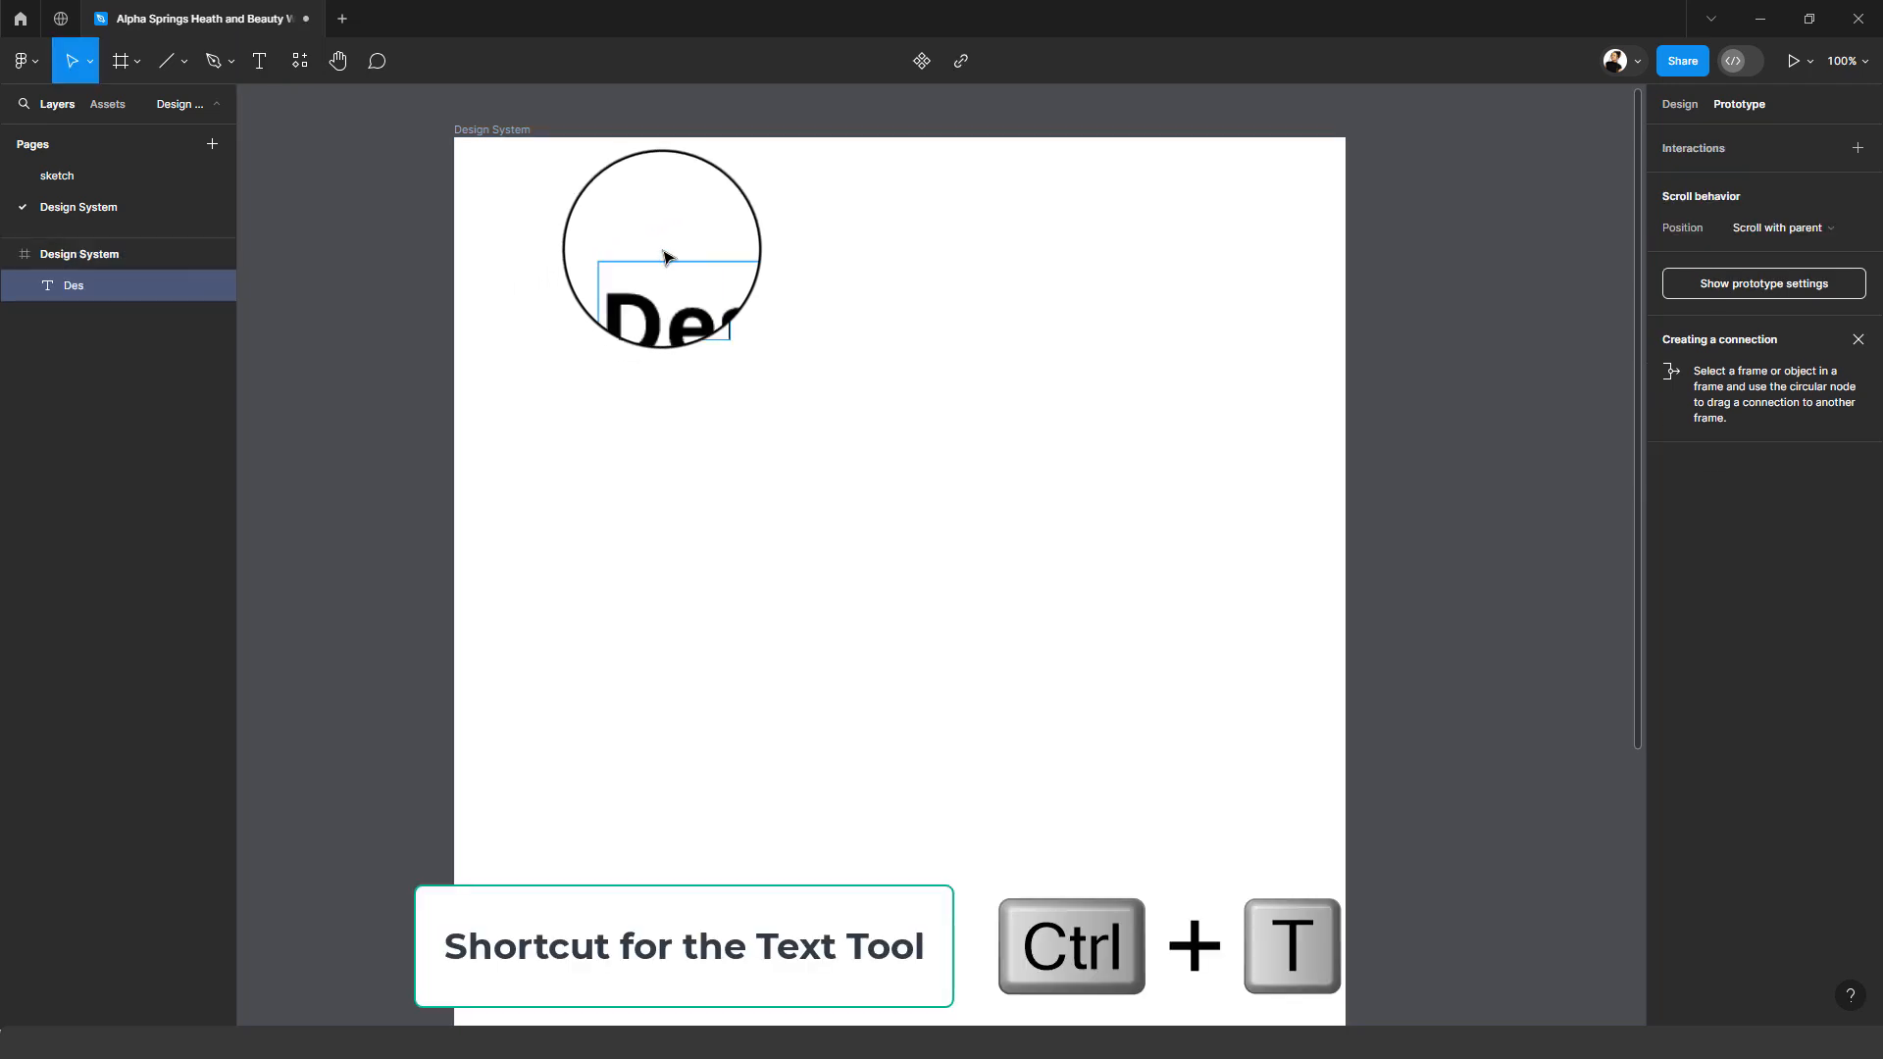
{"action": "type", "text": "Design System"}
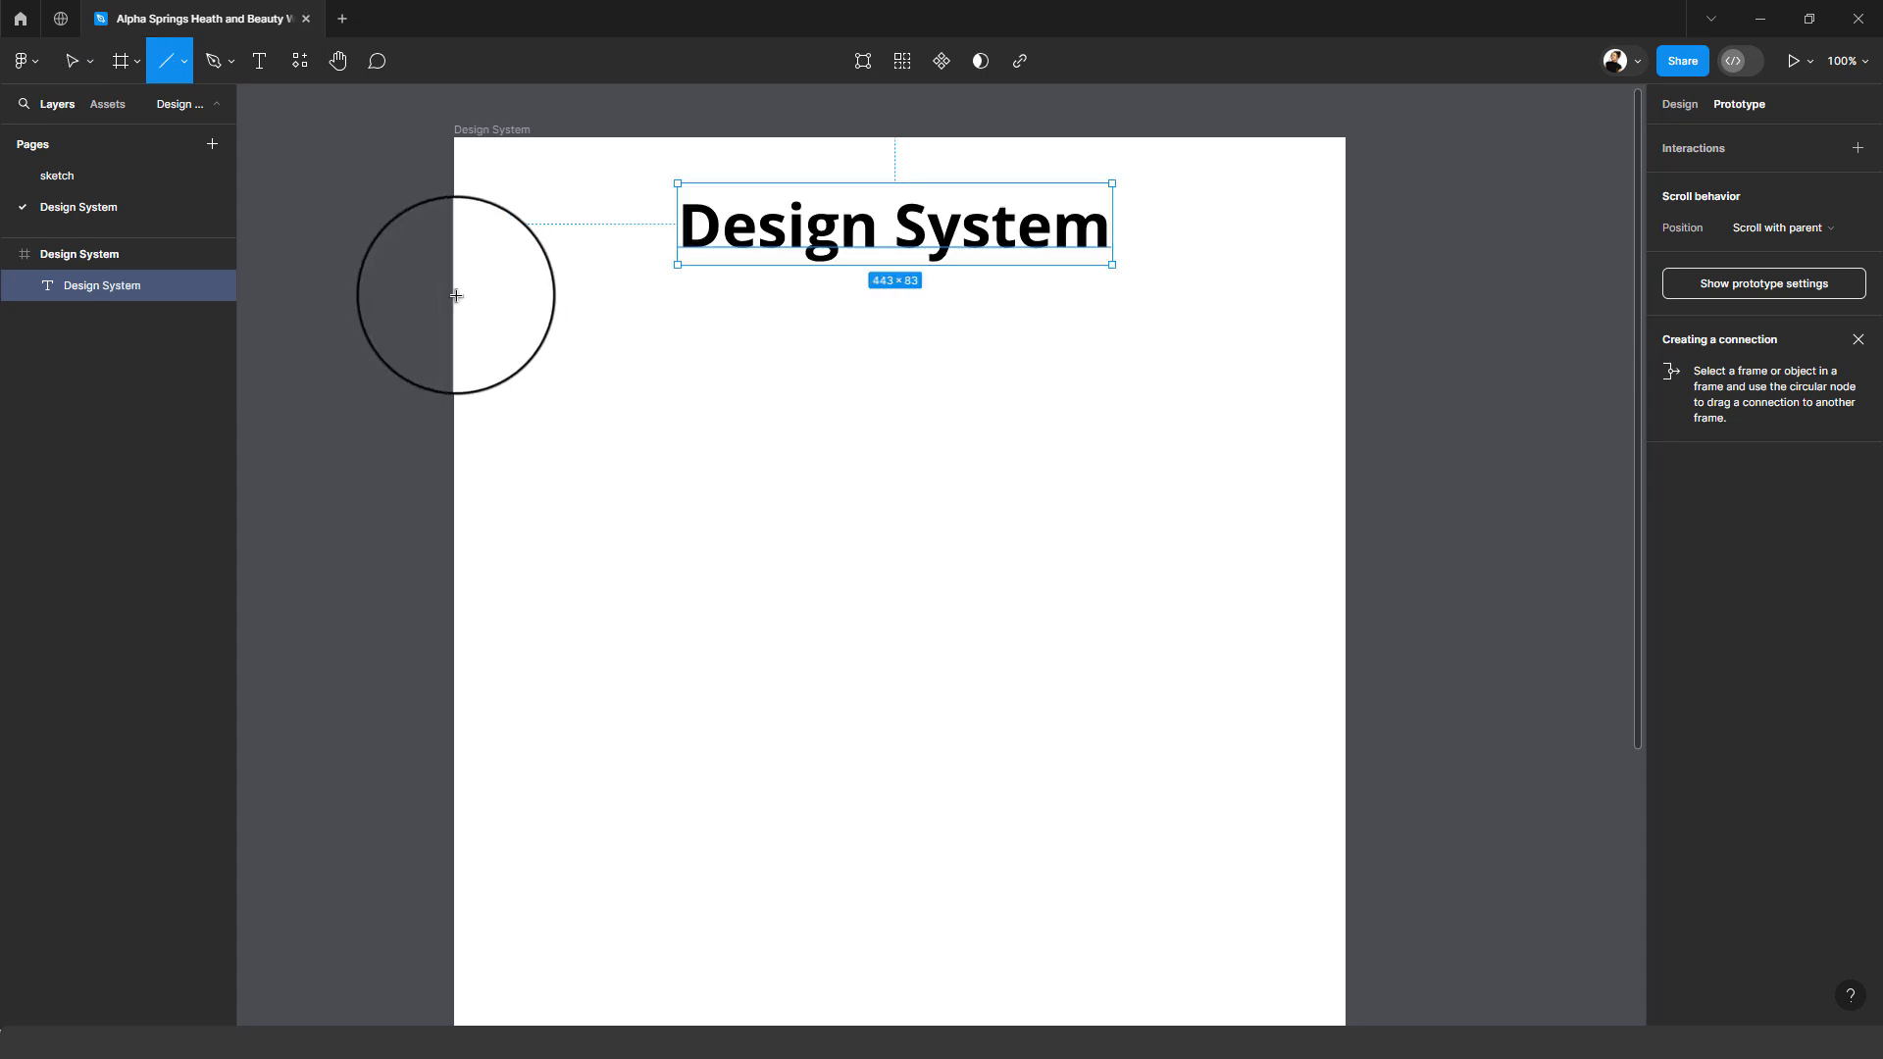
- Draw a horizontal divider line about 909 px long below the heading, spanning the frame's full width
{"action": "left_click_drag", "start_coordinate": [454, 297], "coordinate": [1368, 343]}
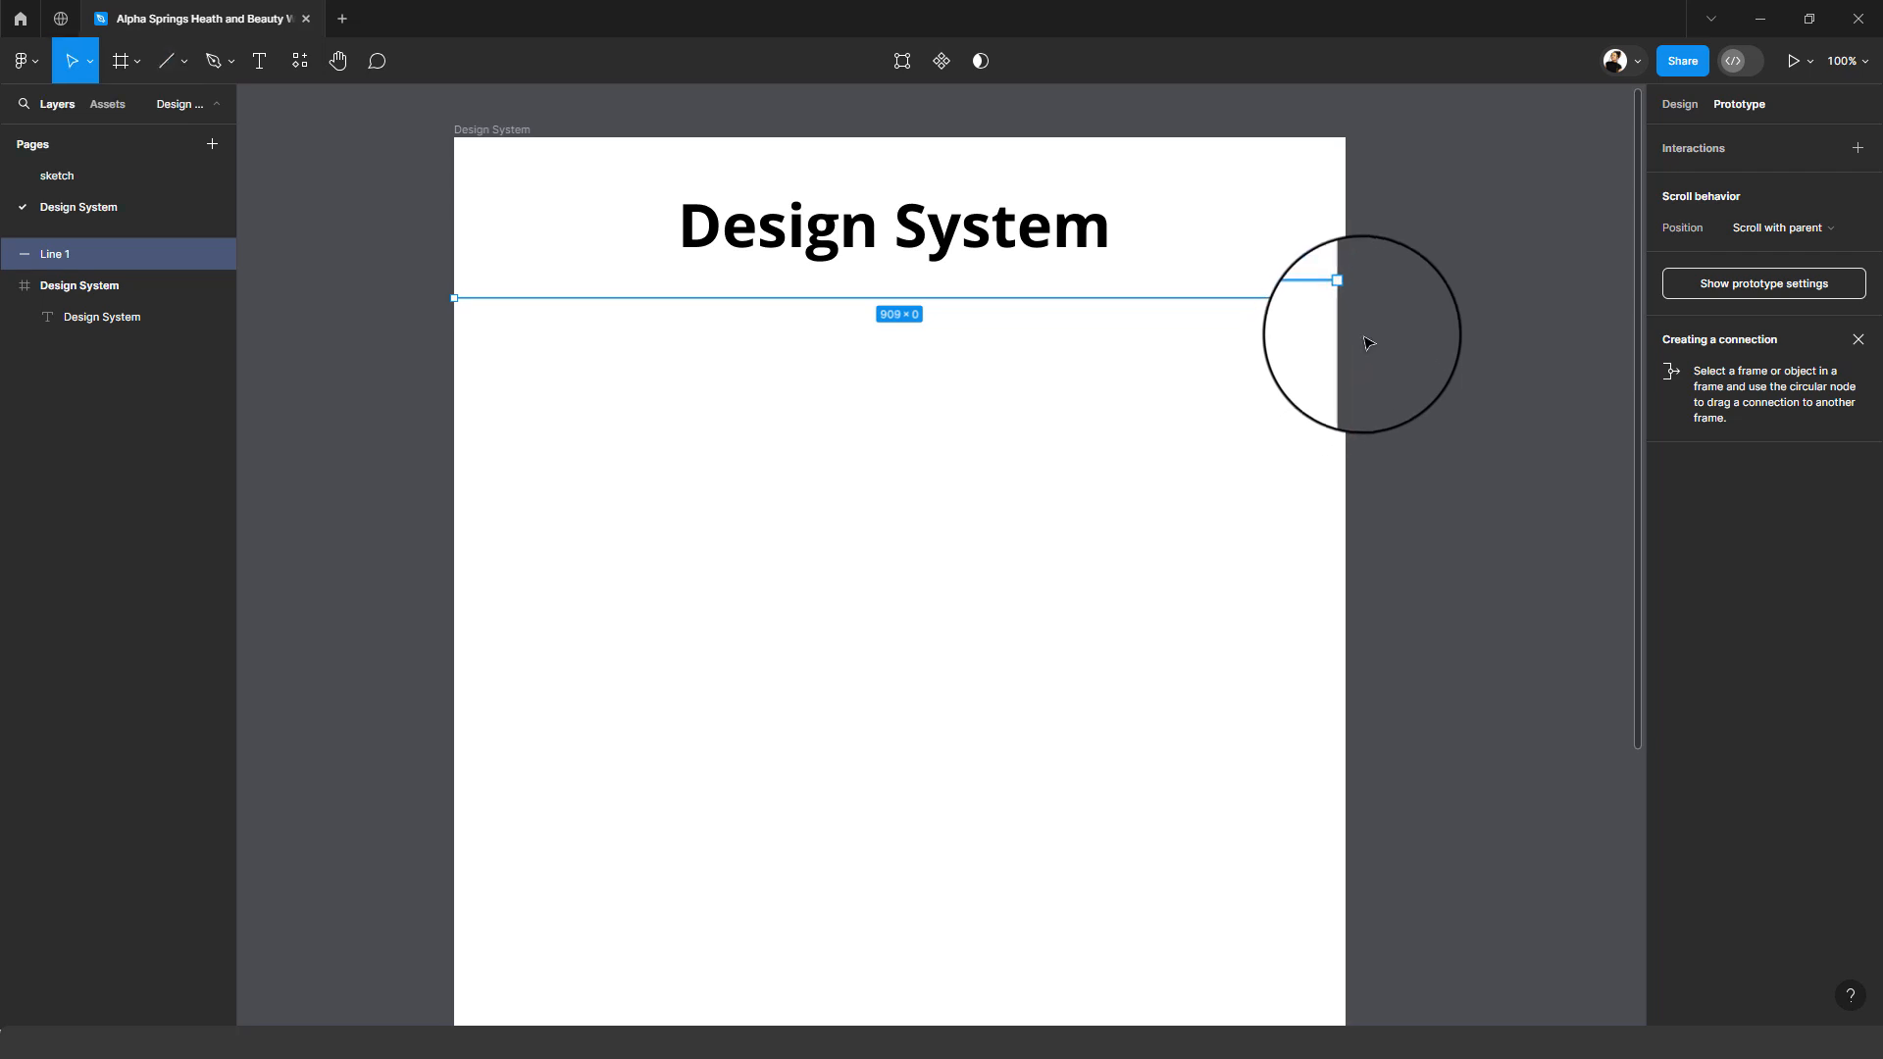
{"action": "left_click", "coordinate": [786, 357]}
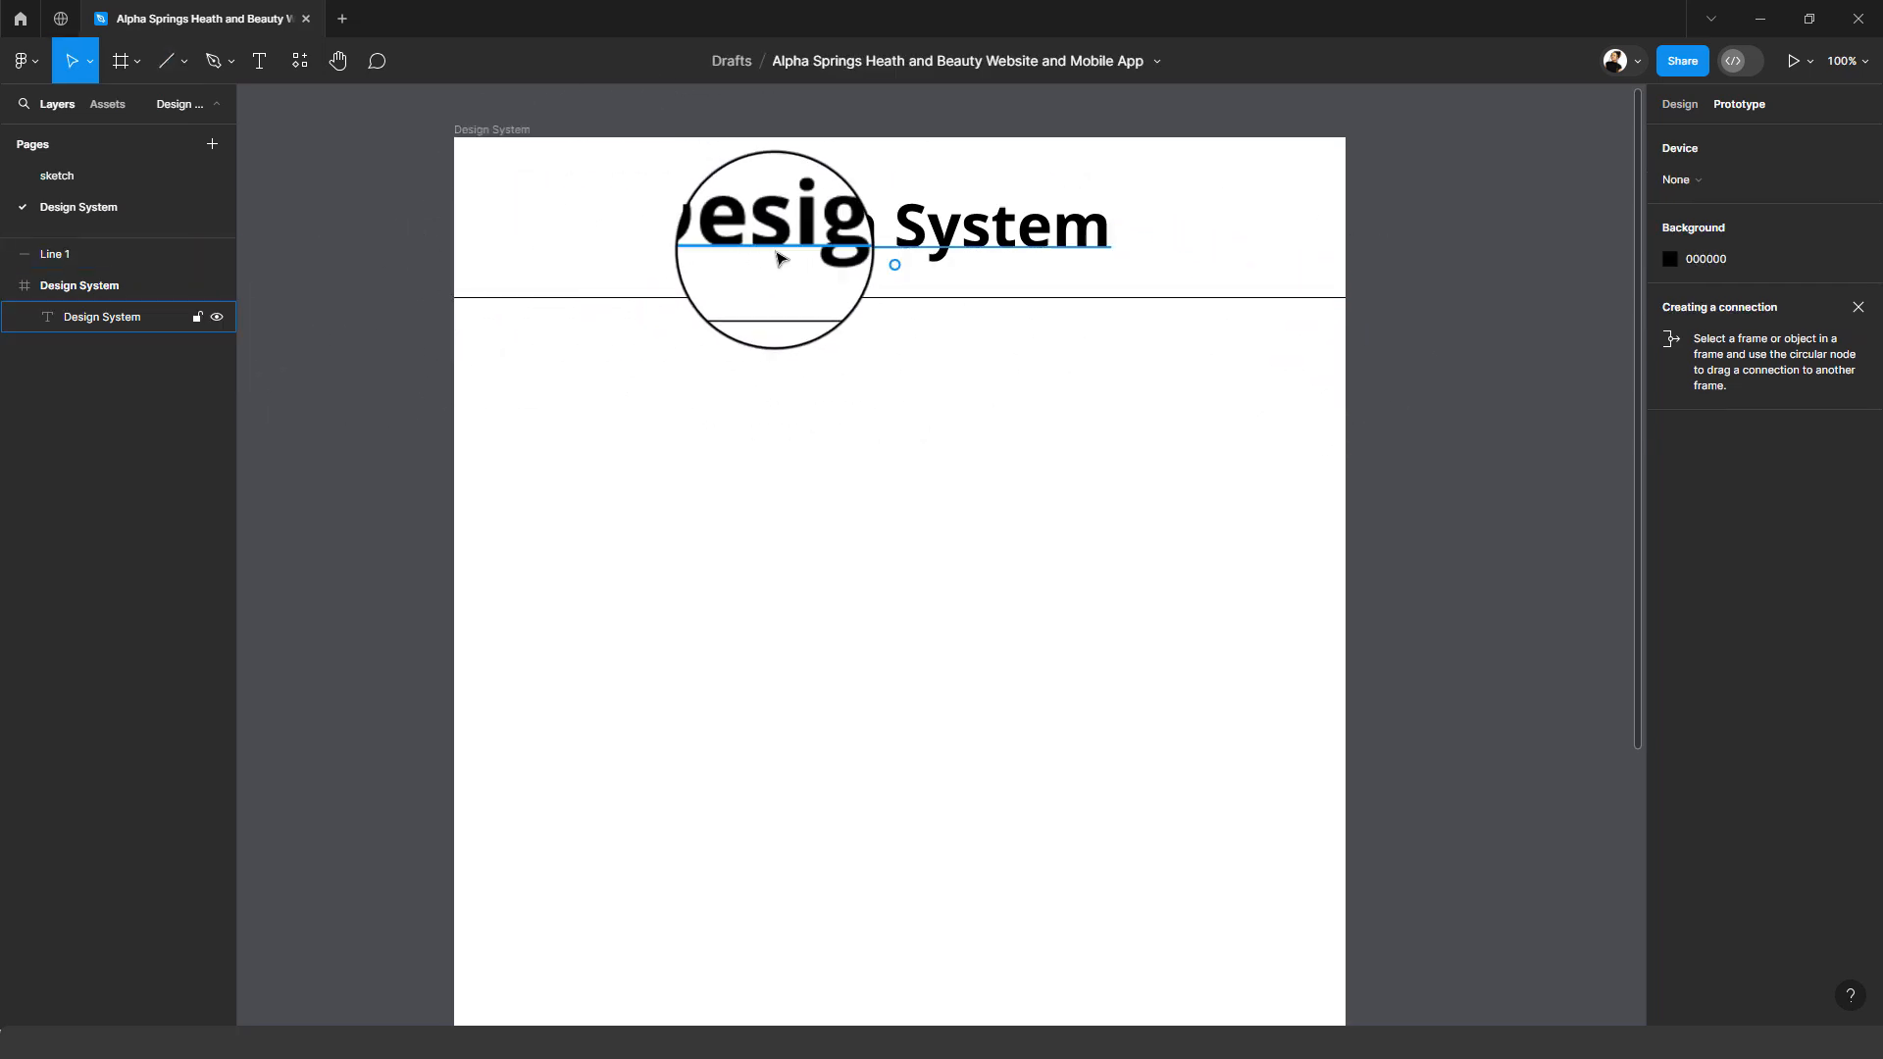
{"action": "scroll", "coordinate": [784, 253], "scroll_direction": "down", "scroll_amount": 1}
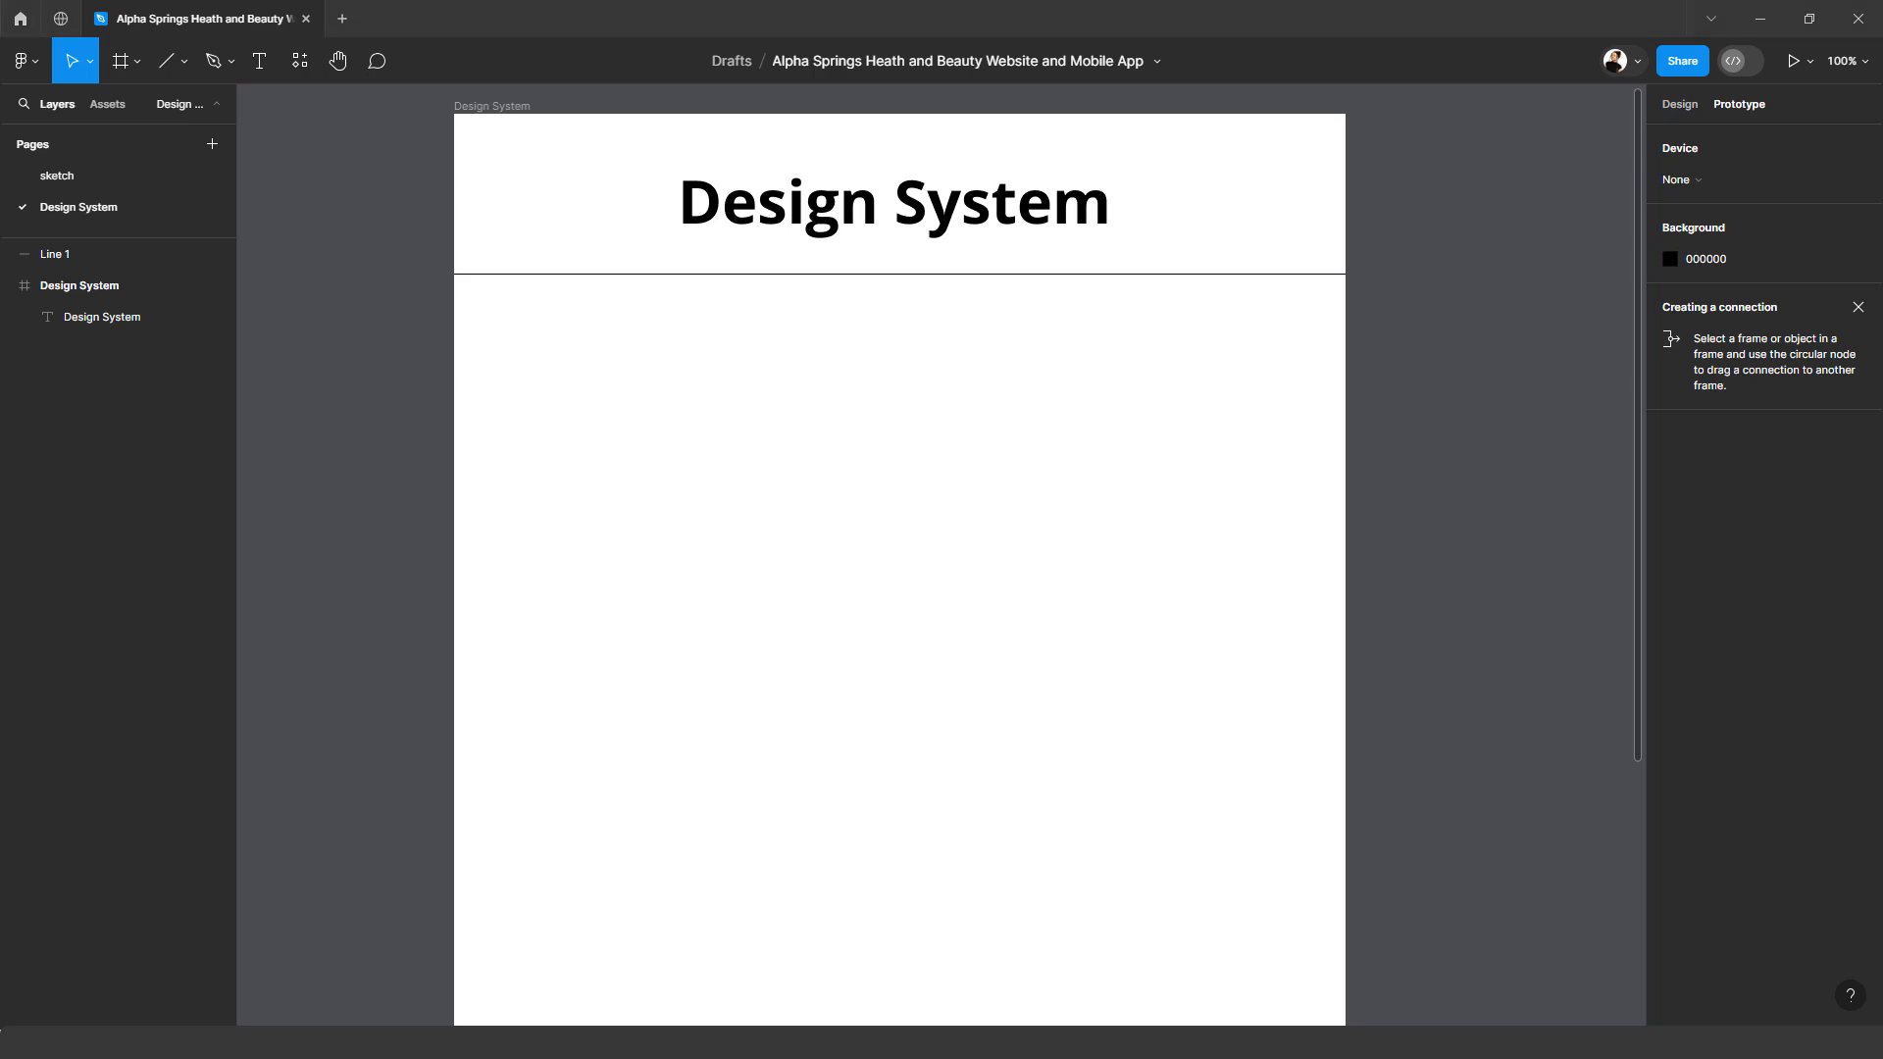
- Switch to the Typescale website in the browser, maximize its window, and examine the body size and available scale ratios
{"action": "left_click_drag", "start_coordinate": [0, 93], "coordinate": [981, 56]}
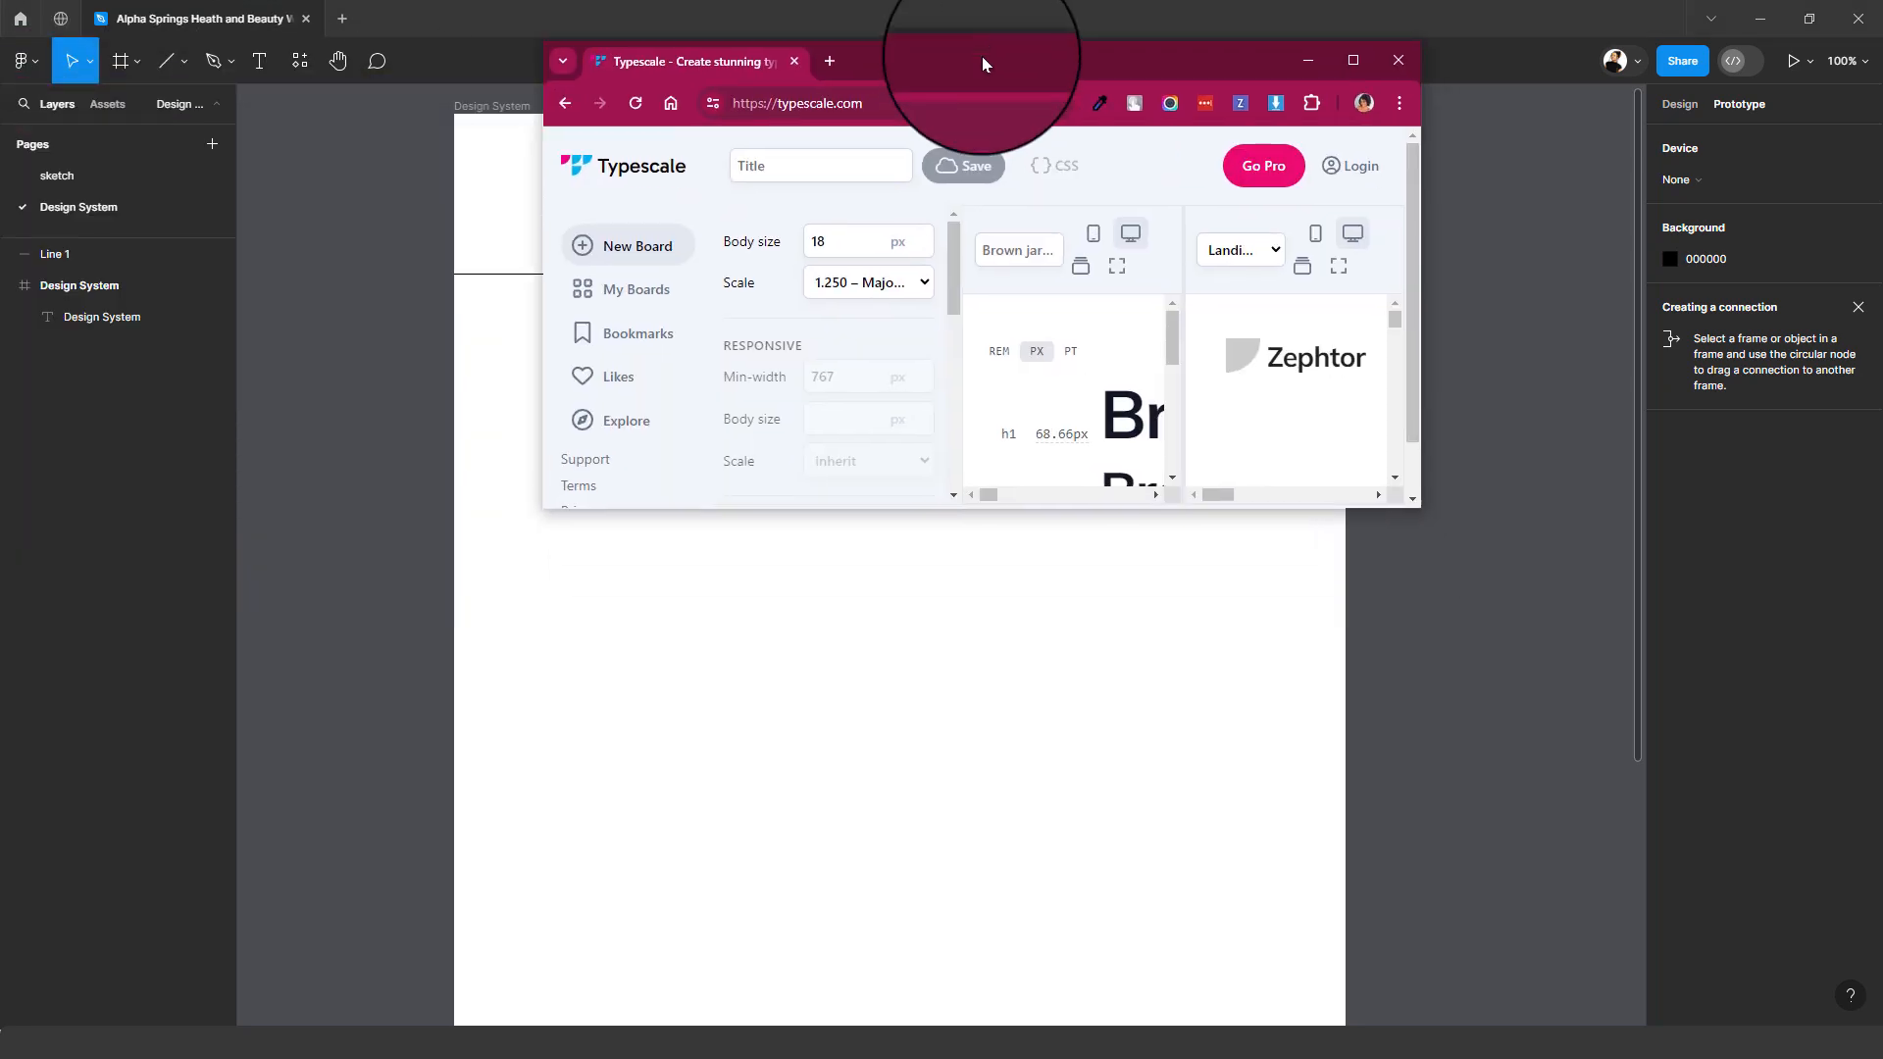
{"action": "left_click", "coordinate": [1350, 57]}
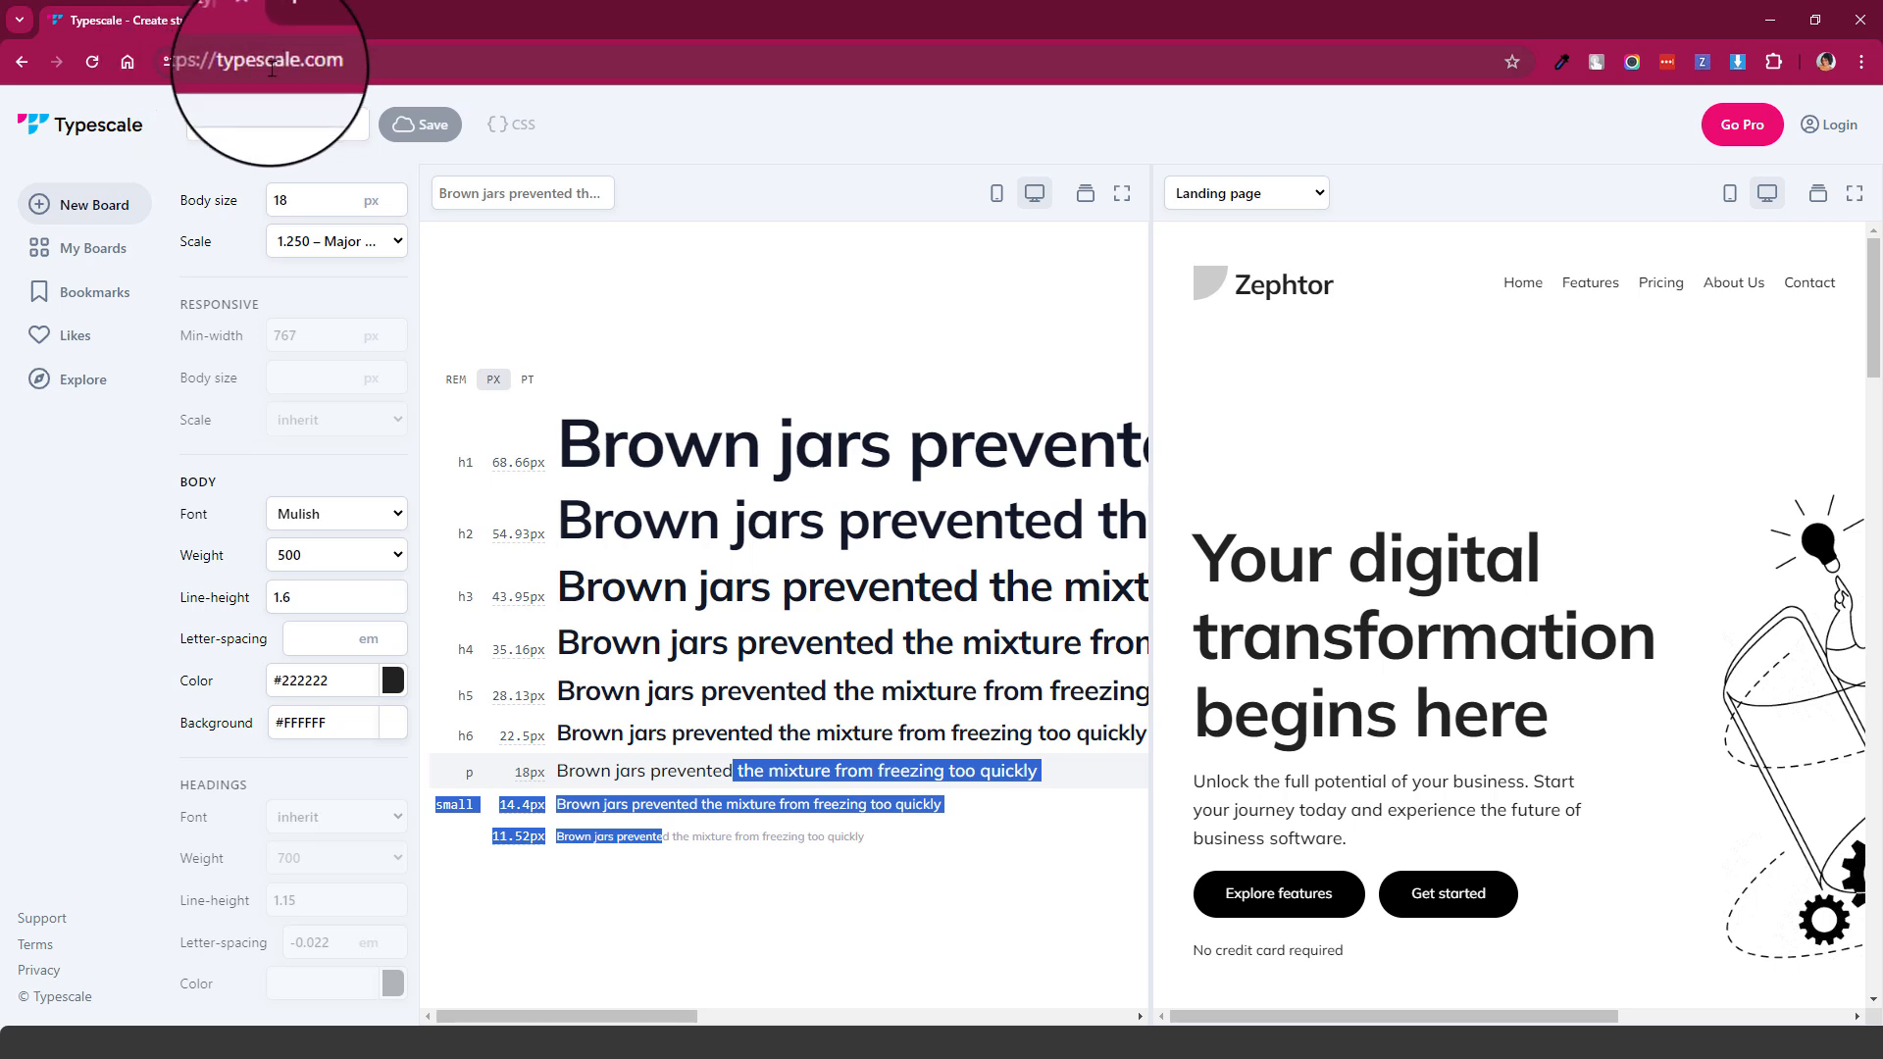
{"action": "double_click", "coordinate": [310, 195]}
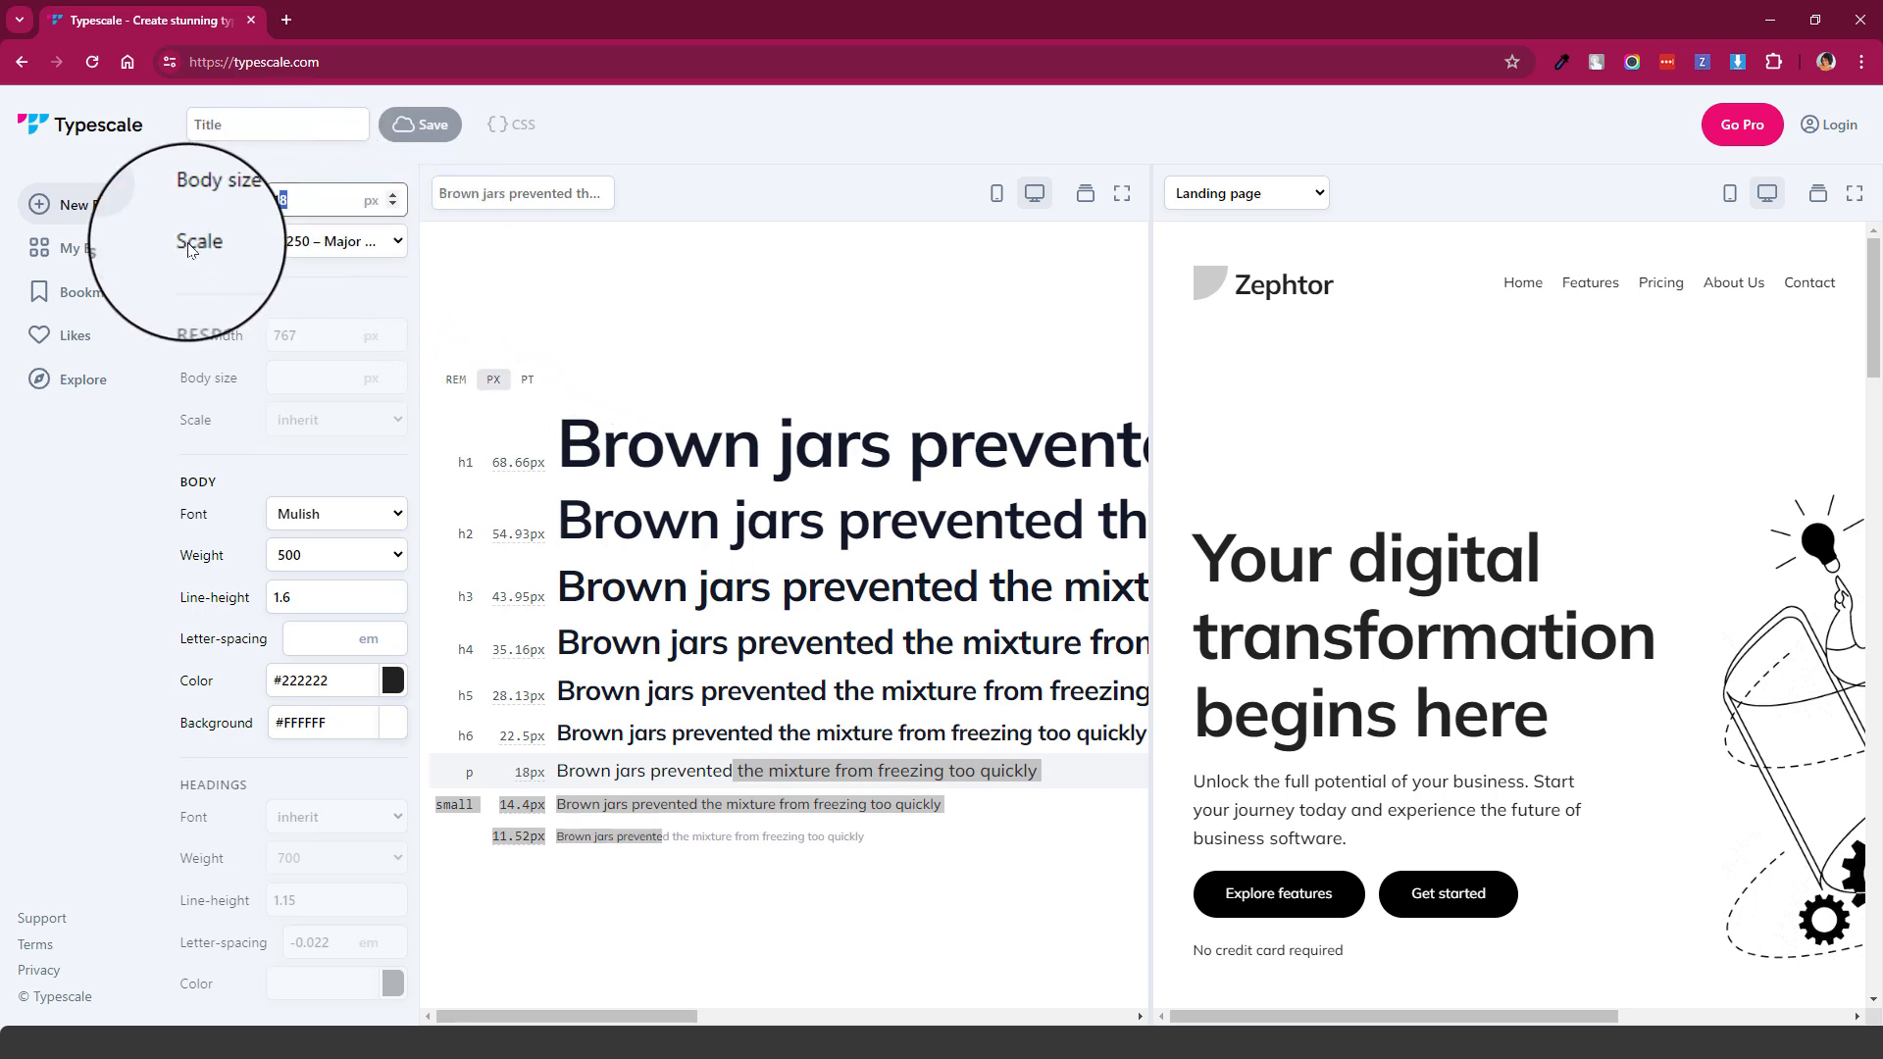
{"action": "left_click", "coordinate": [375, 245]}
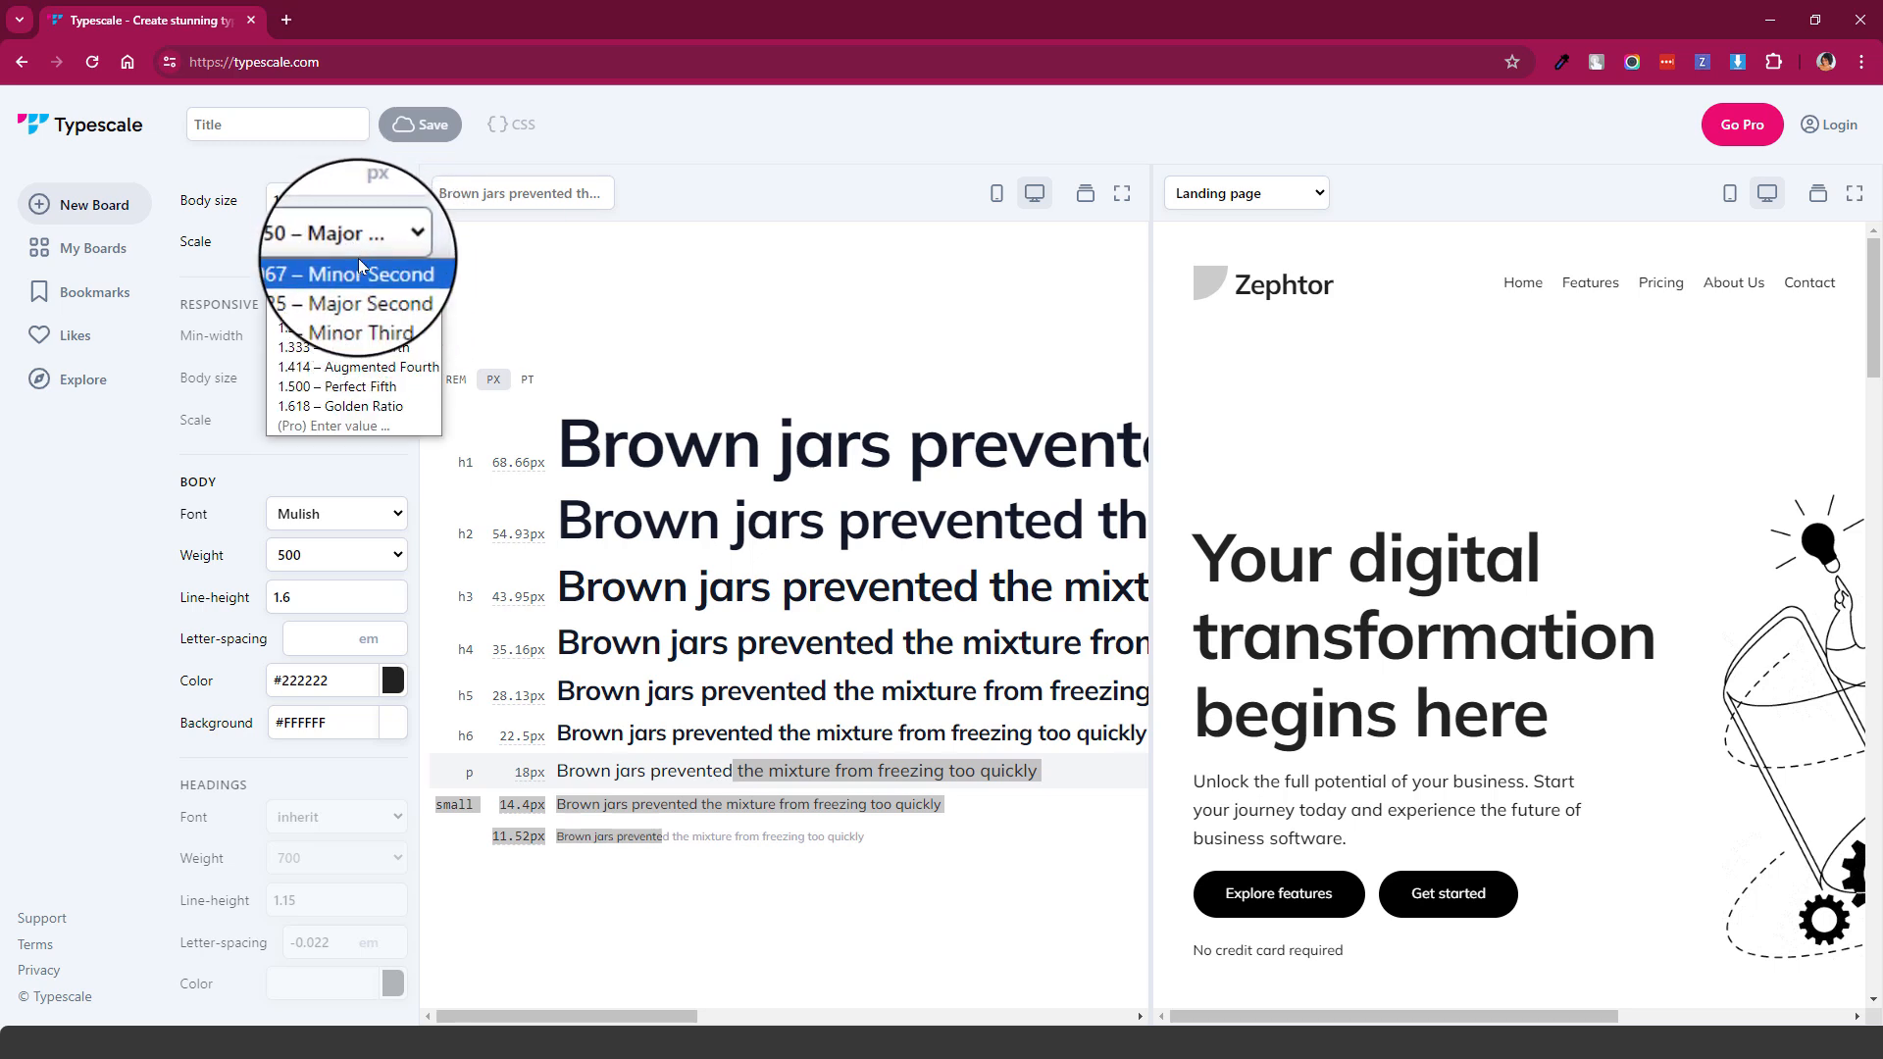
{"action": "key", "text": "Escape"}
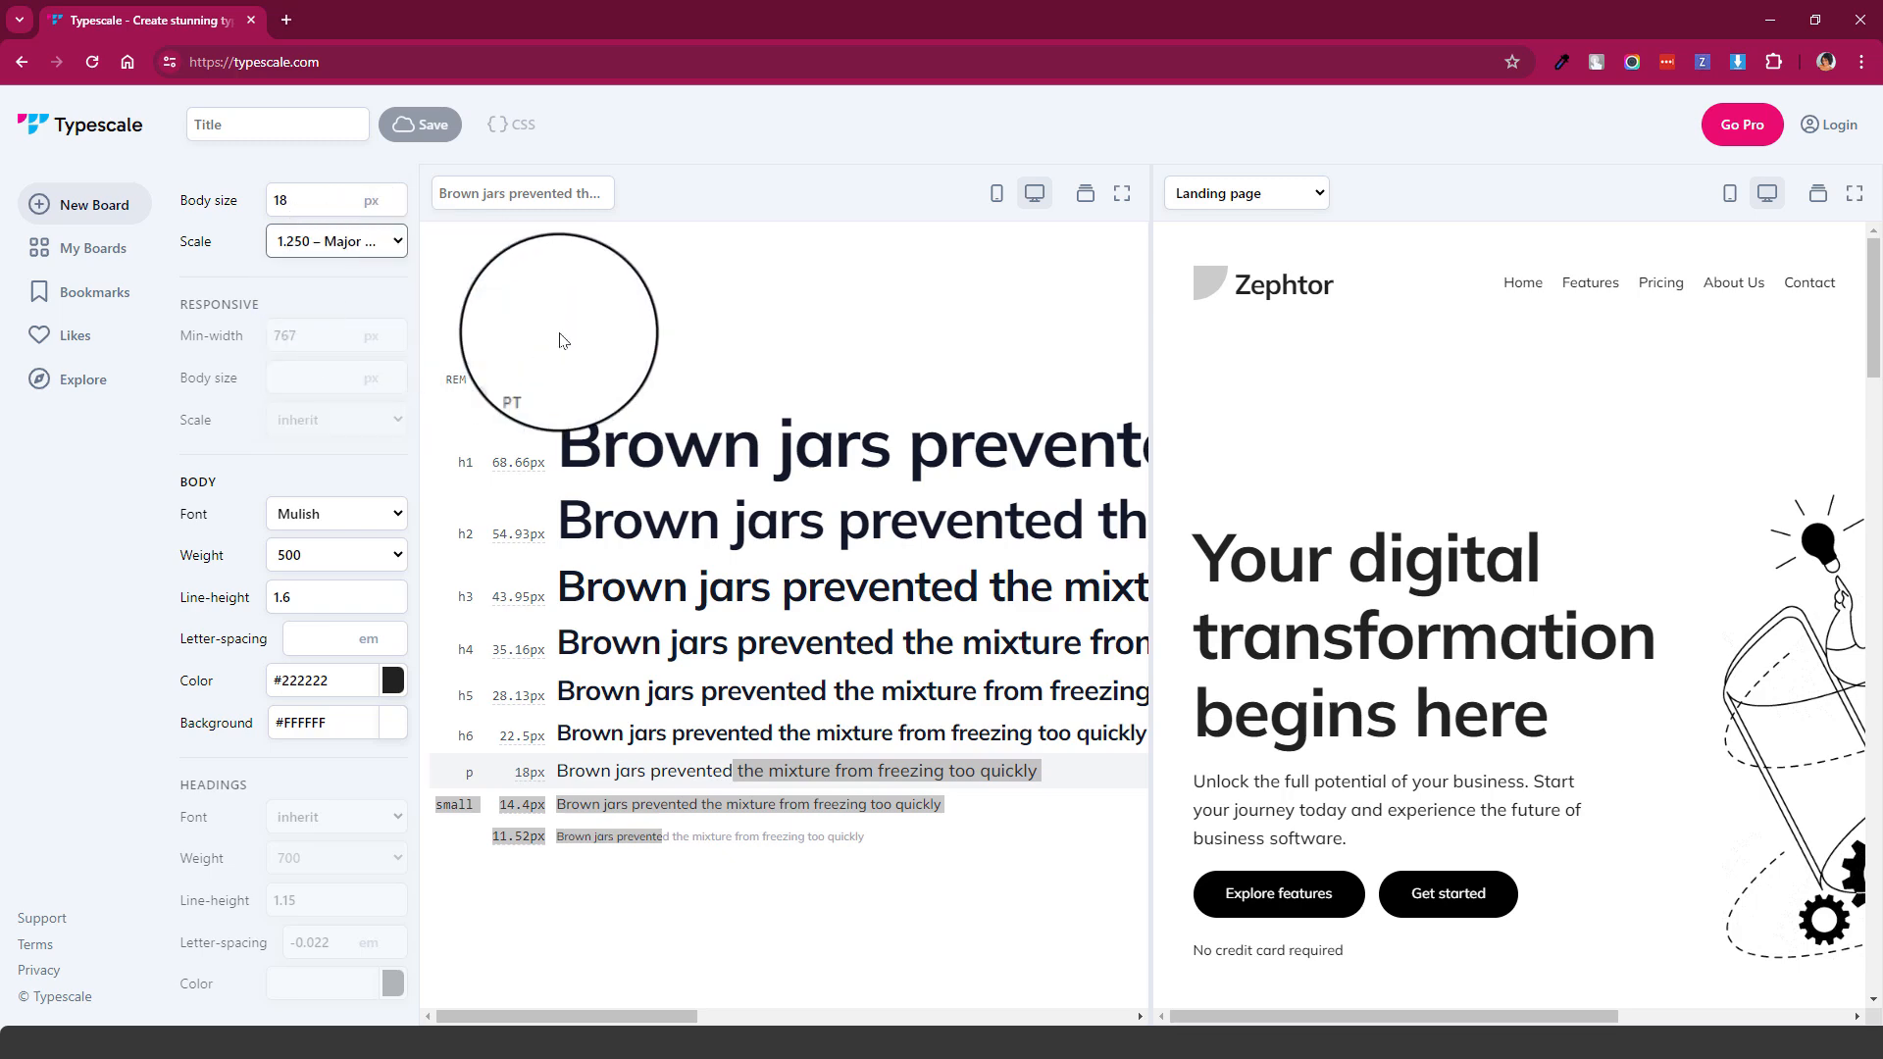
- Preview the heading sizes with the 1.125 – Major Second scale and return the scale to 1.250 – Major Third
{"action": "left_click", "coordinate": [359, 244]}
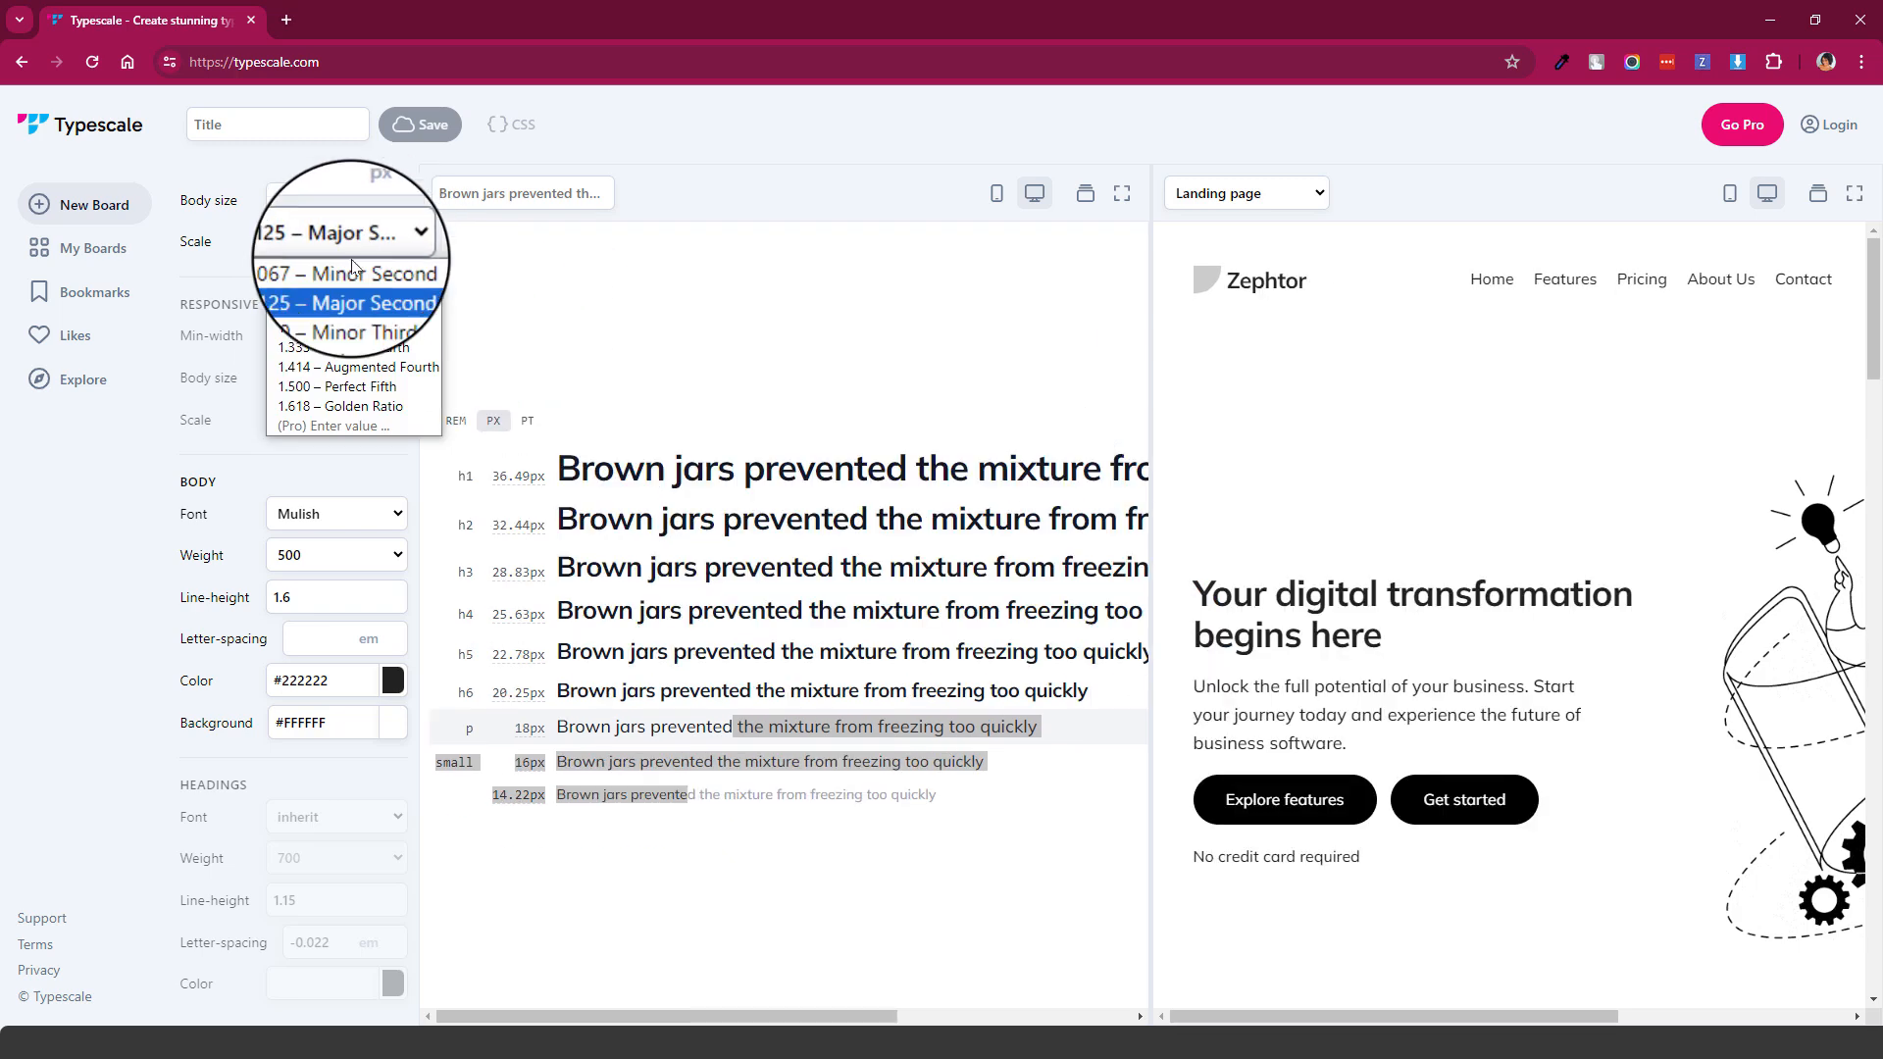
{"action": "left_click", "coordinate": [346, 286]}
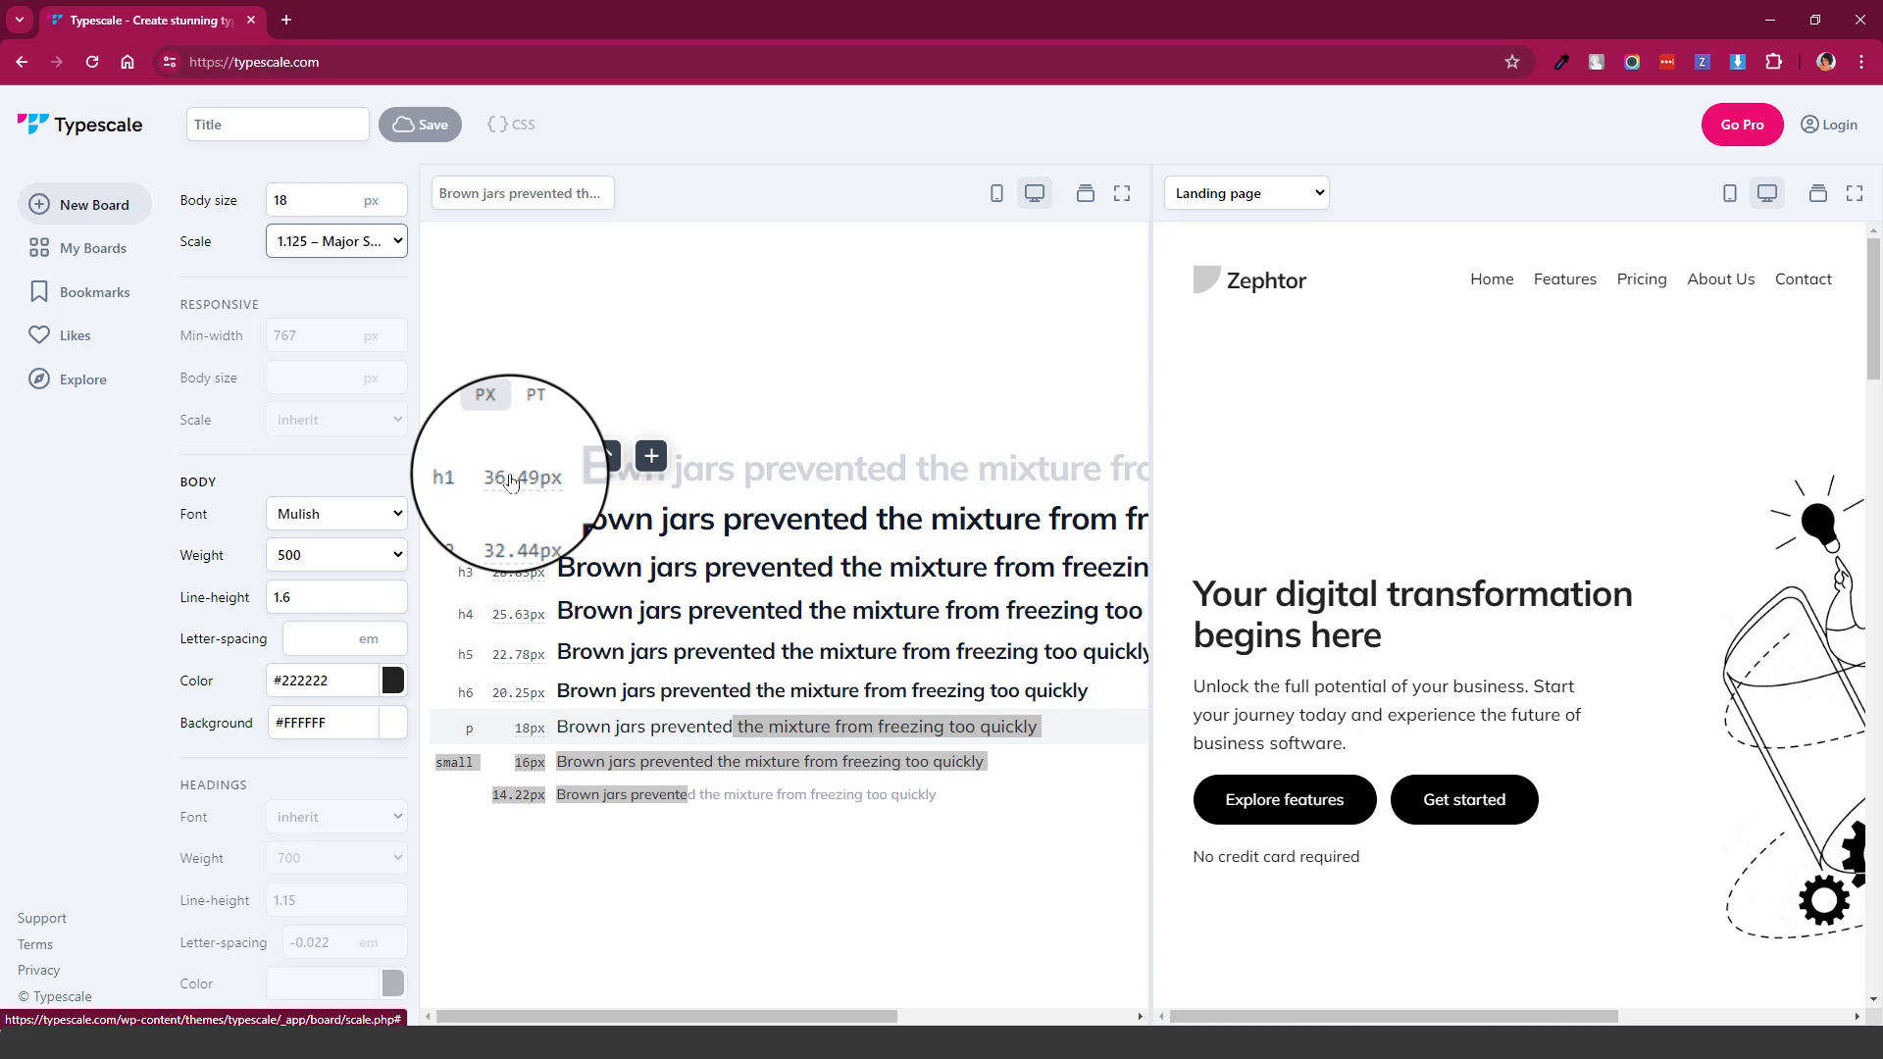
{"action": "left_click", "coordinate": [345, 241]}
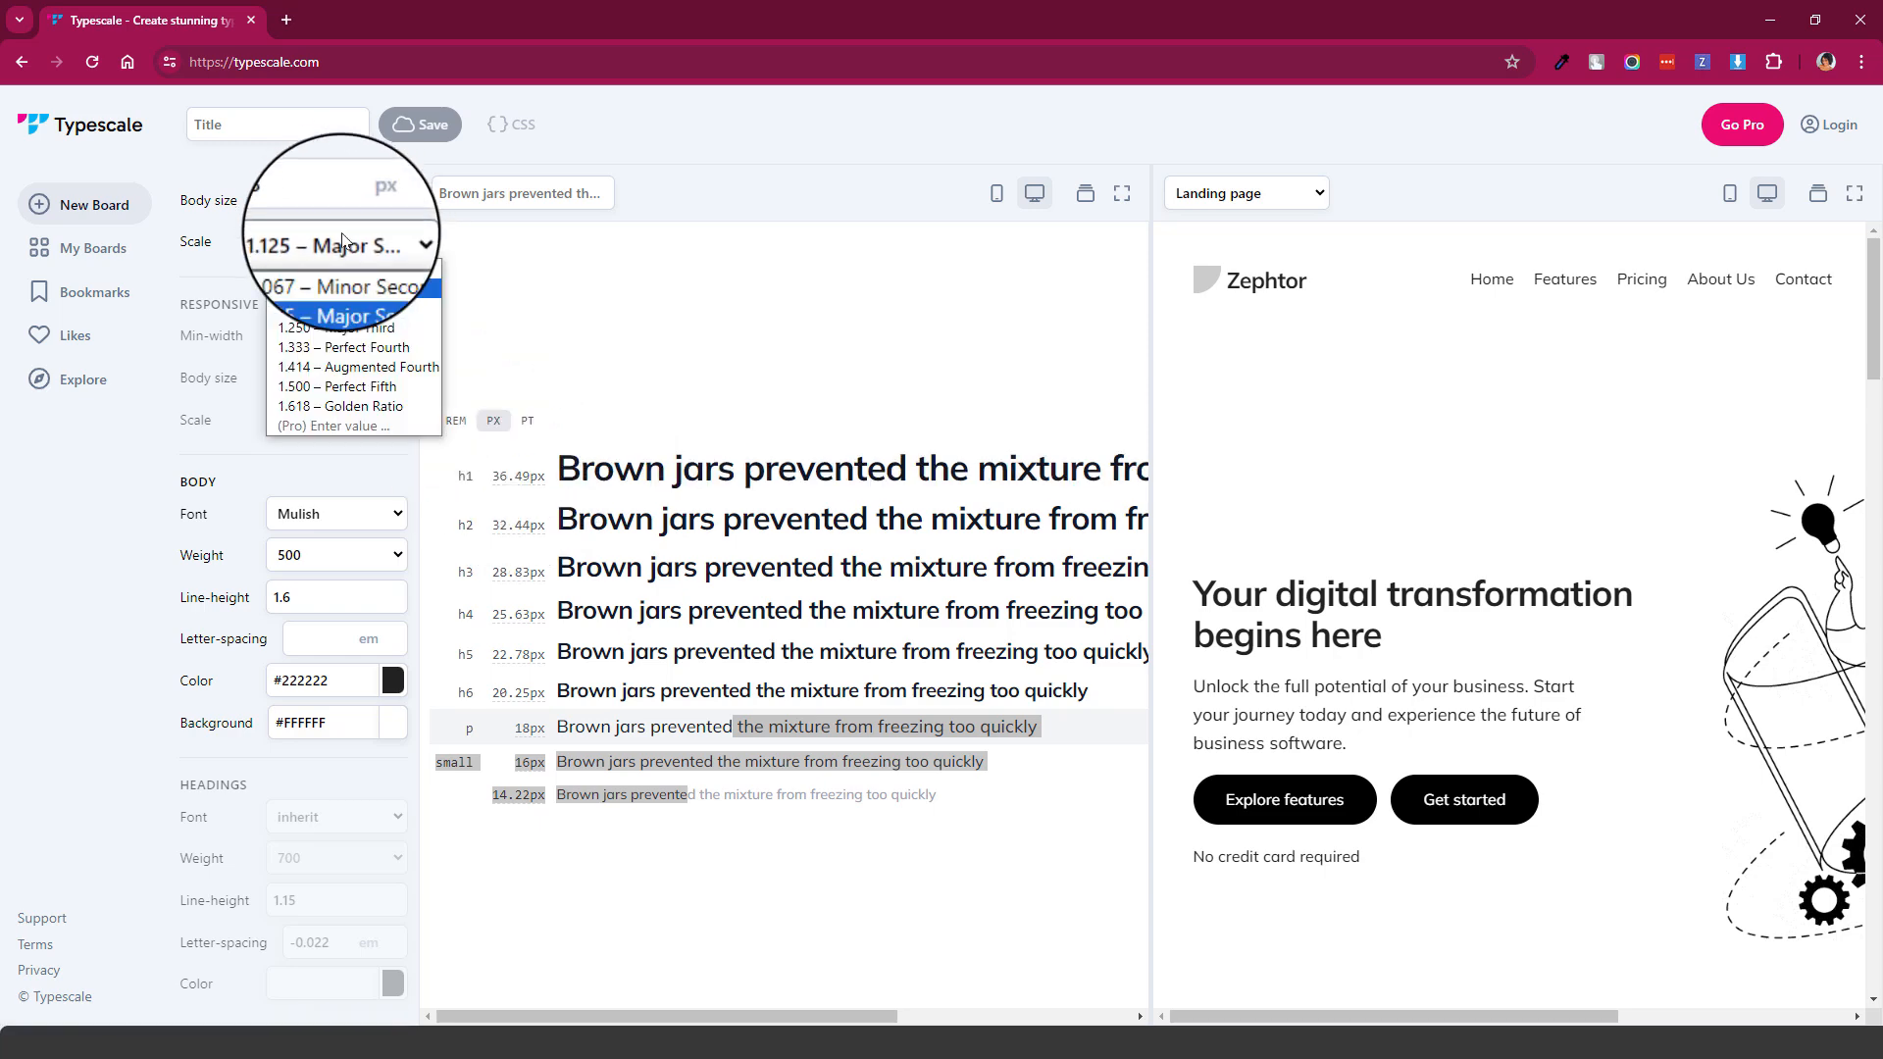
{"action": "left_click", "coordinate": [355, 329]}
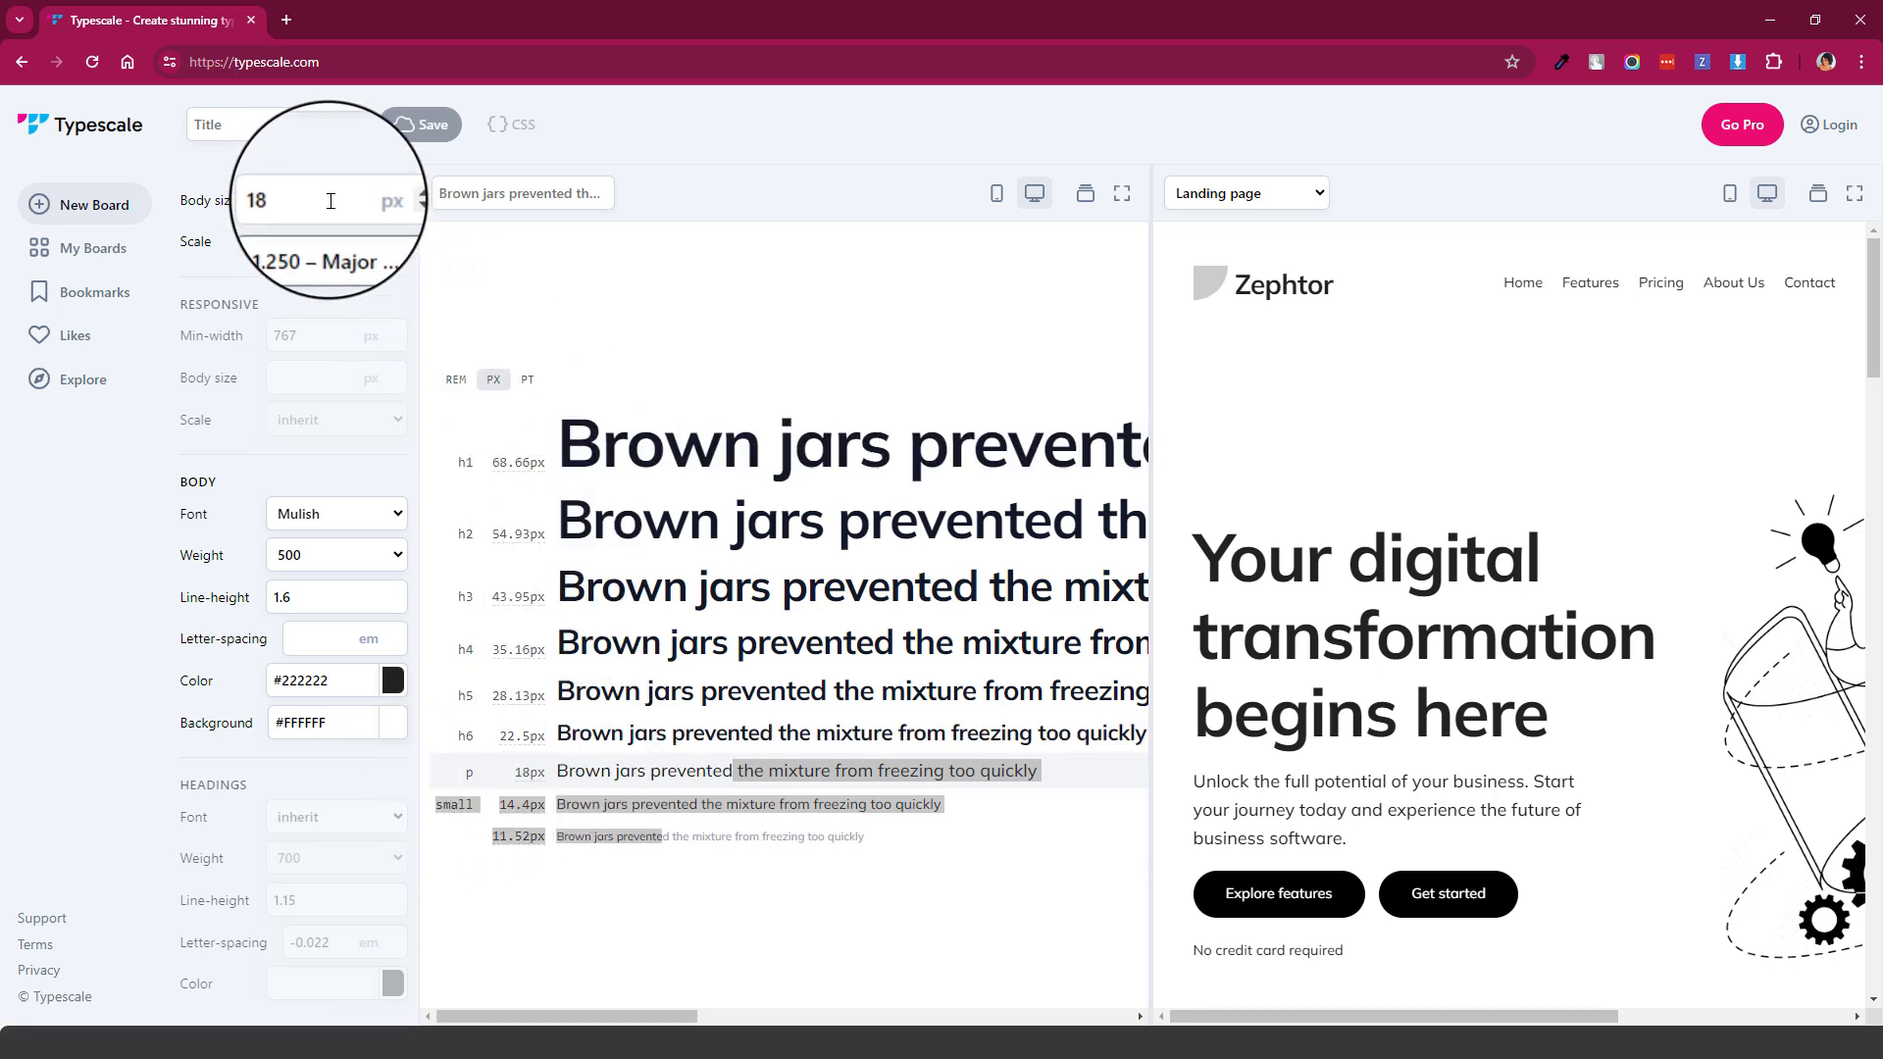
- Preview the heading sizes with the 1.200 – Minor Third scale and set the scale back to 1.250 – Major Third
{"action": "left_click", "coordinate": [358, 252]}
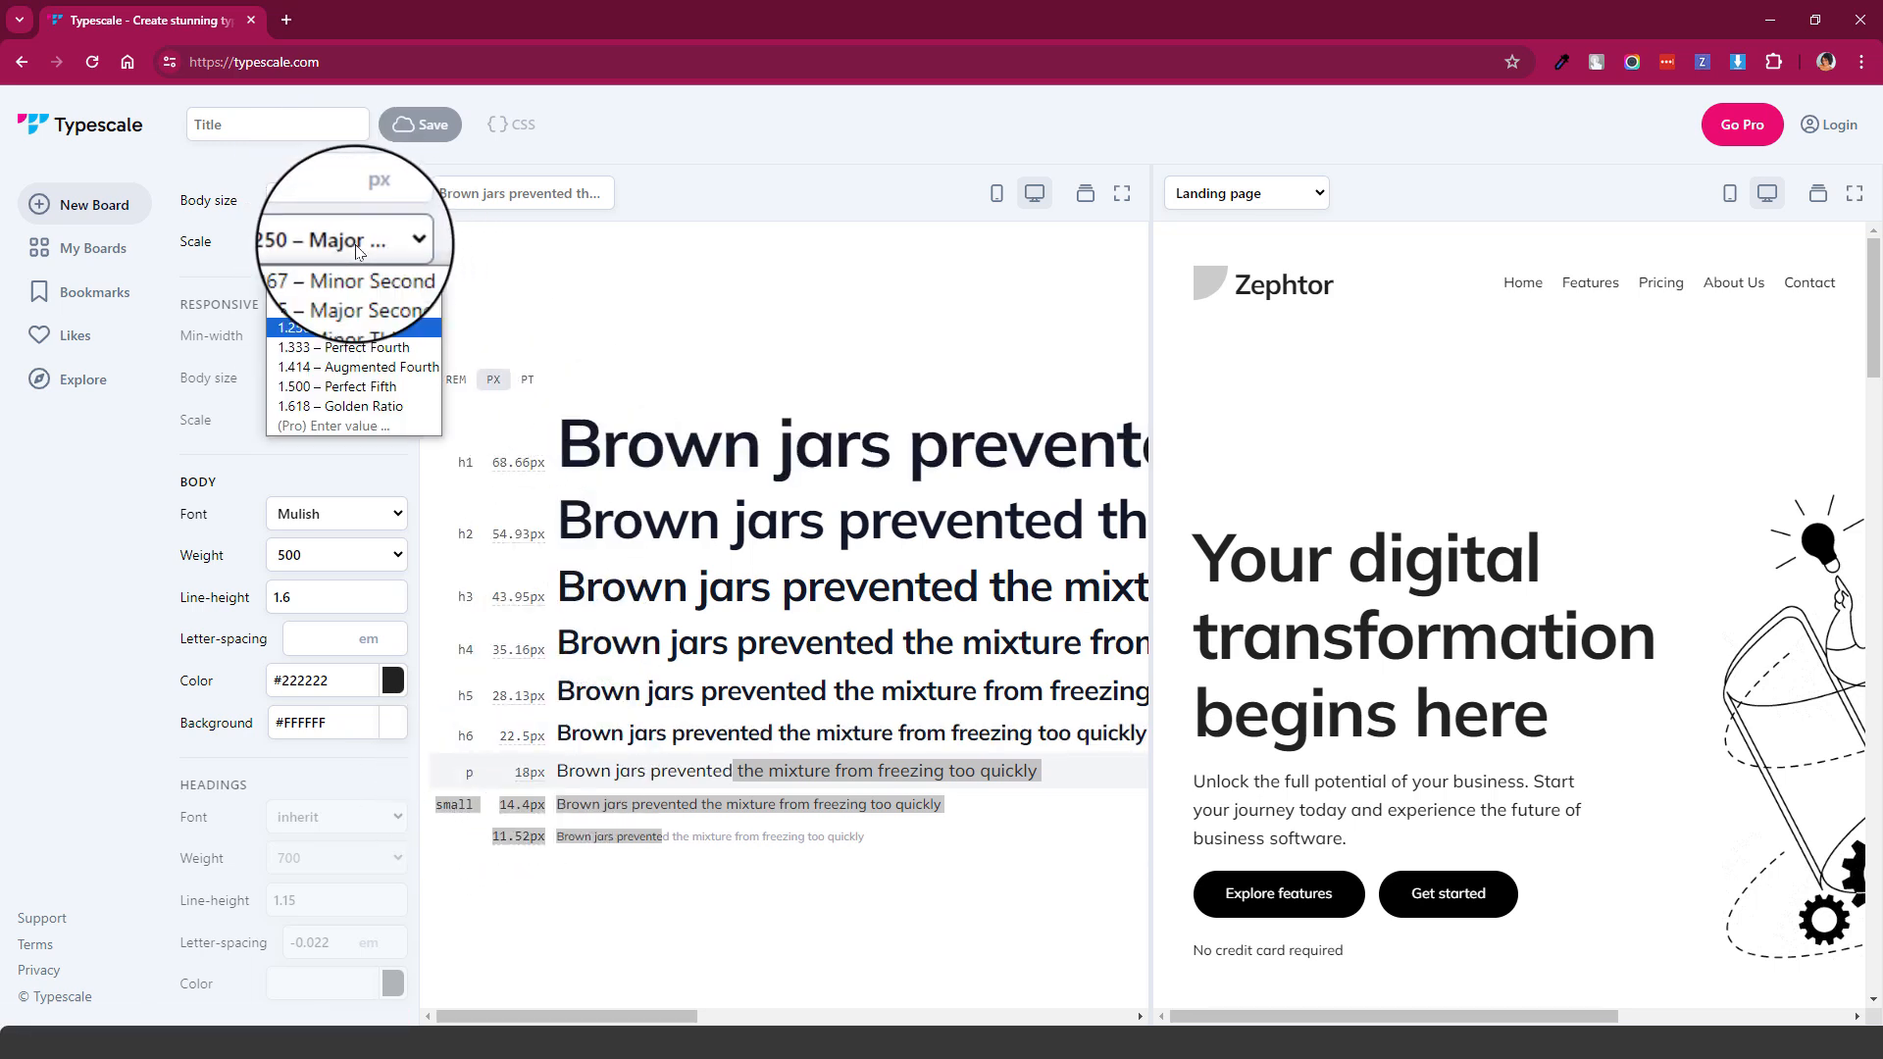
{"action": "left_click", "coordinate": [311, 318]}
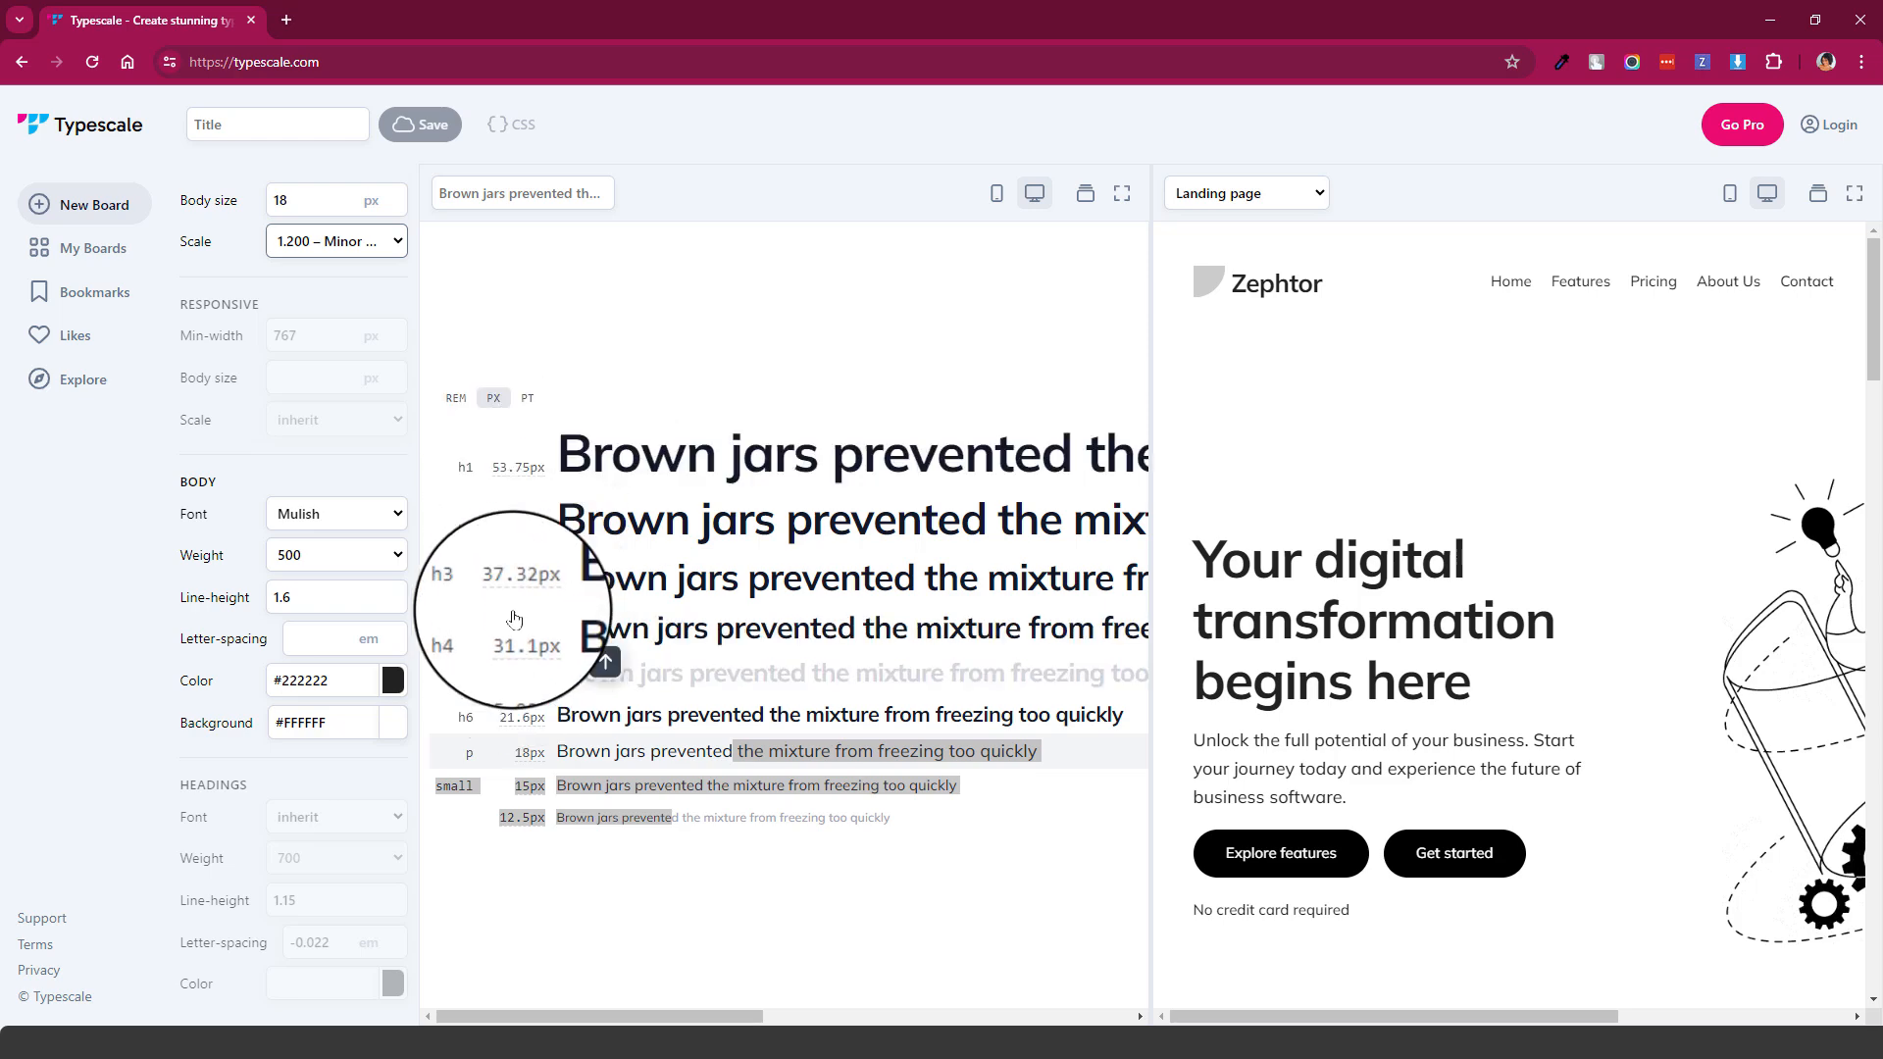
{"action": "left_click", "coordinate": [341, 245]}
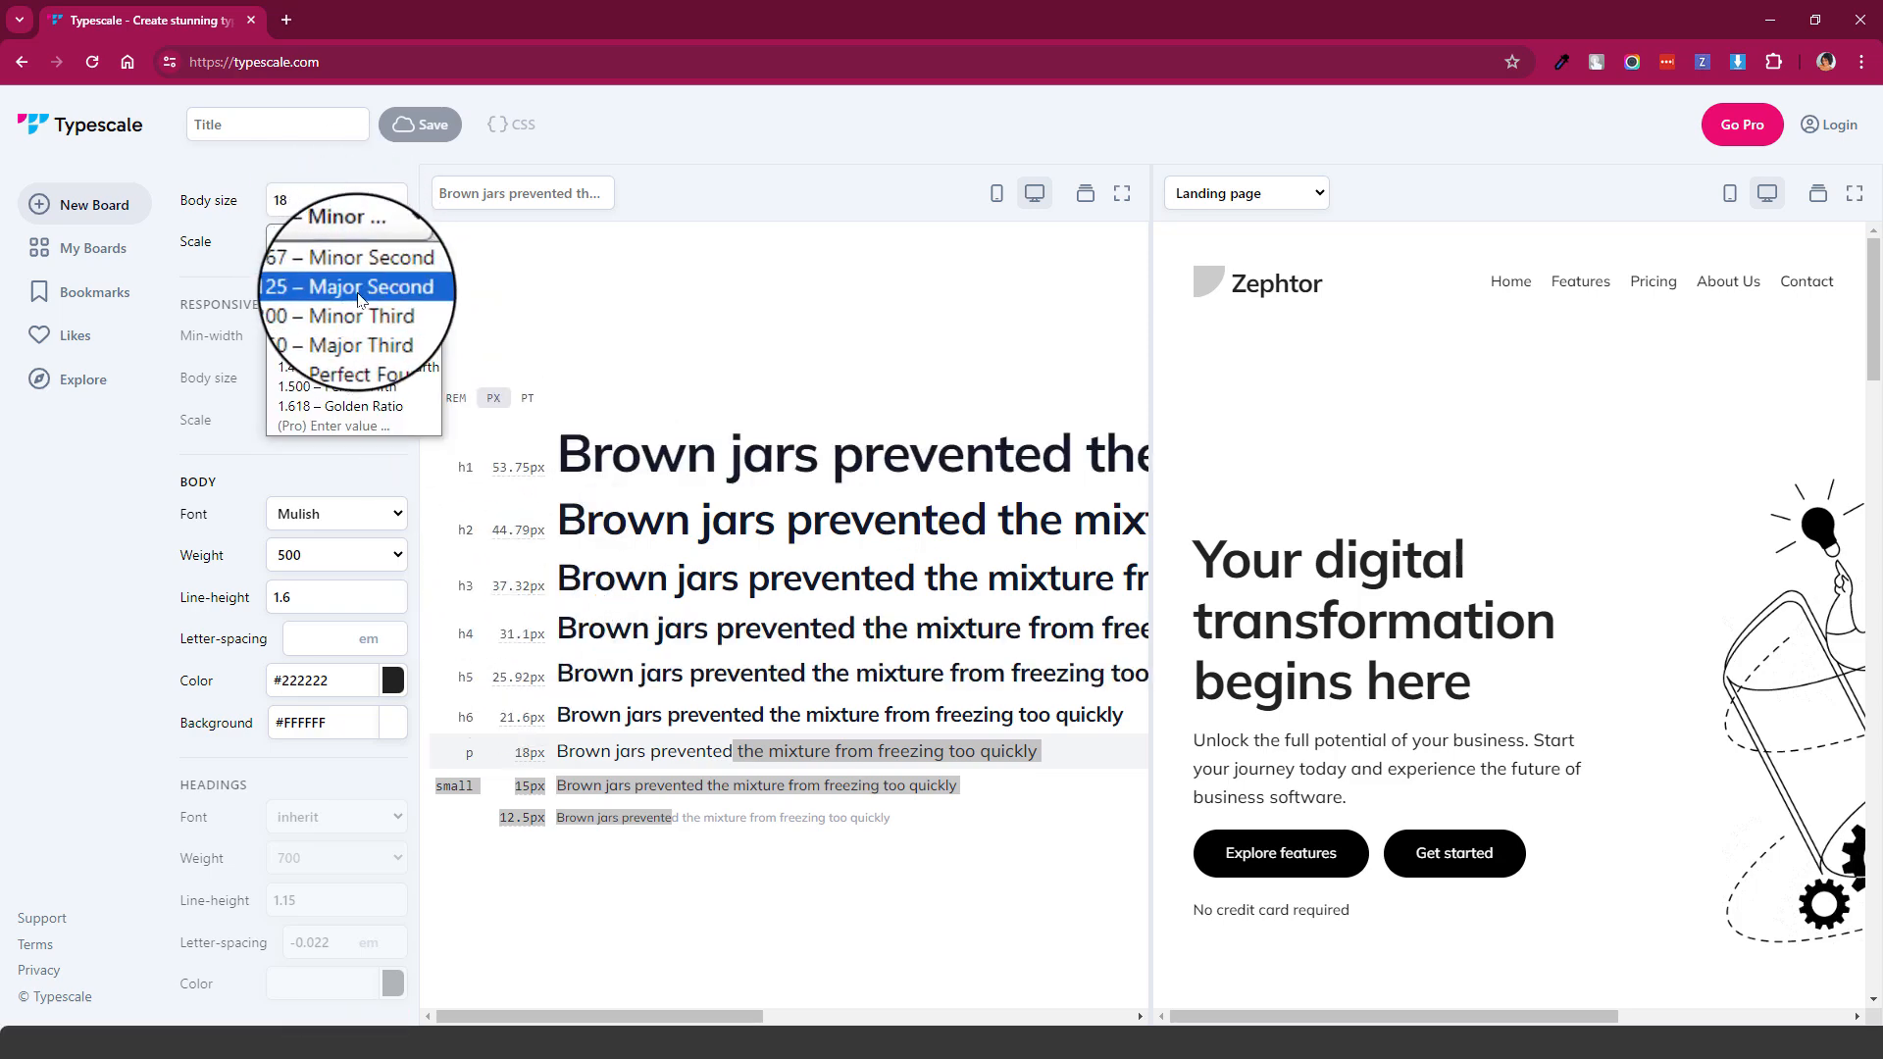
{"action": "left_click", "coordinate": [360, 334]}
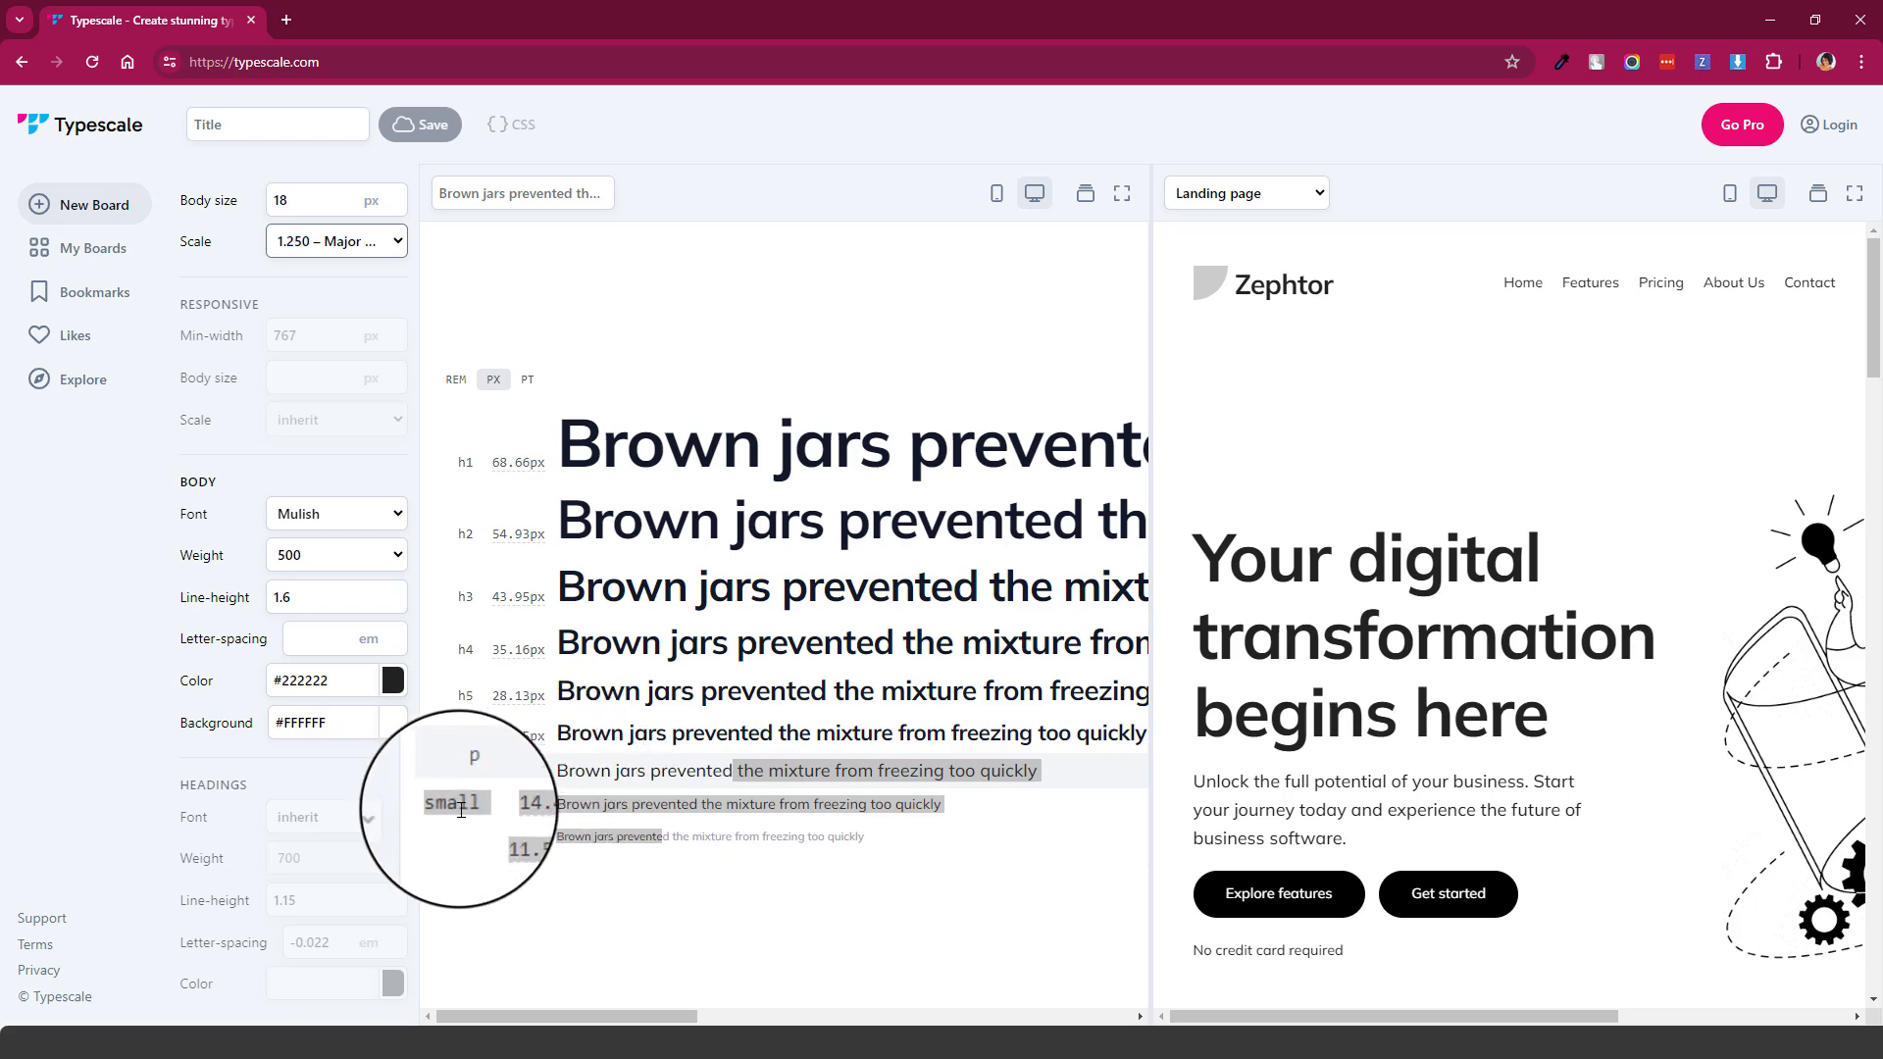
- Switch back to the Figma design file and add the text "Font-family: Open Sans" below the divider line
{"action": "left_click_drag", "start_coordinate": [866, 33], "coordinate": [0, 88]}
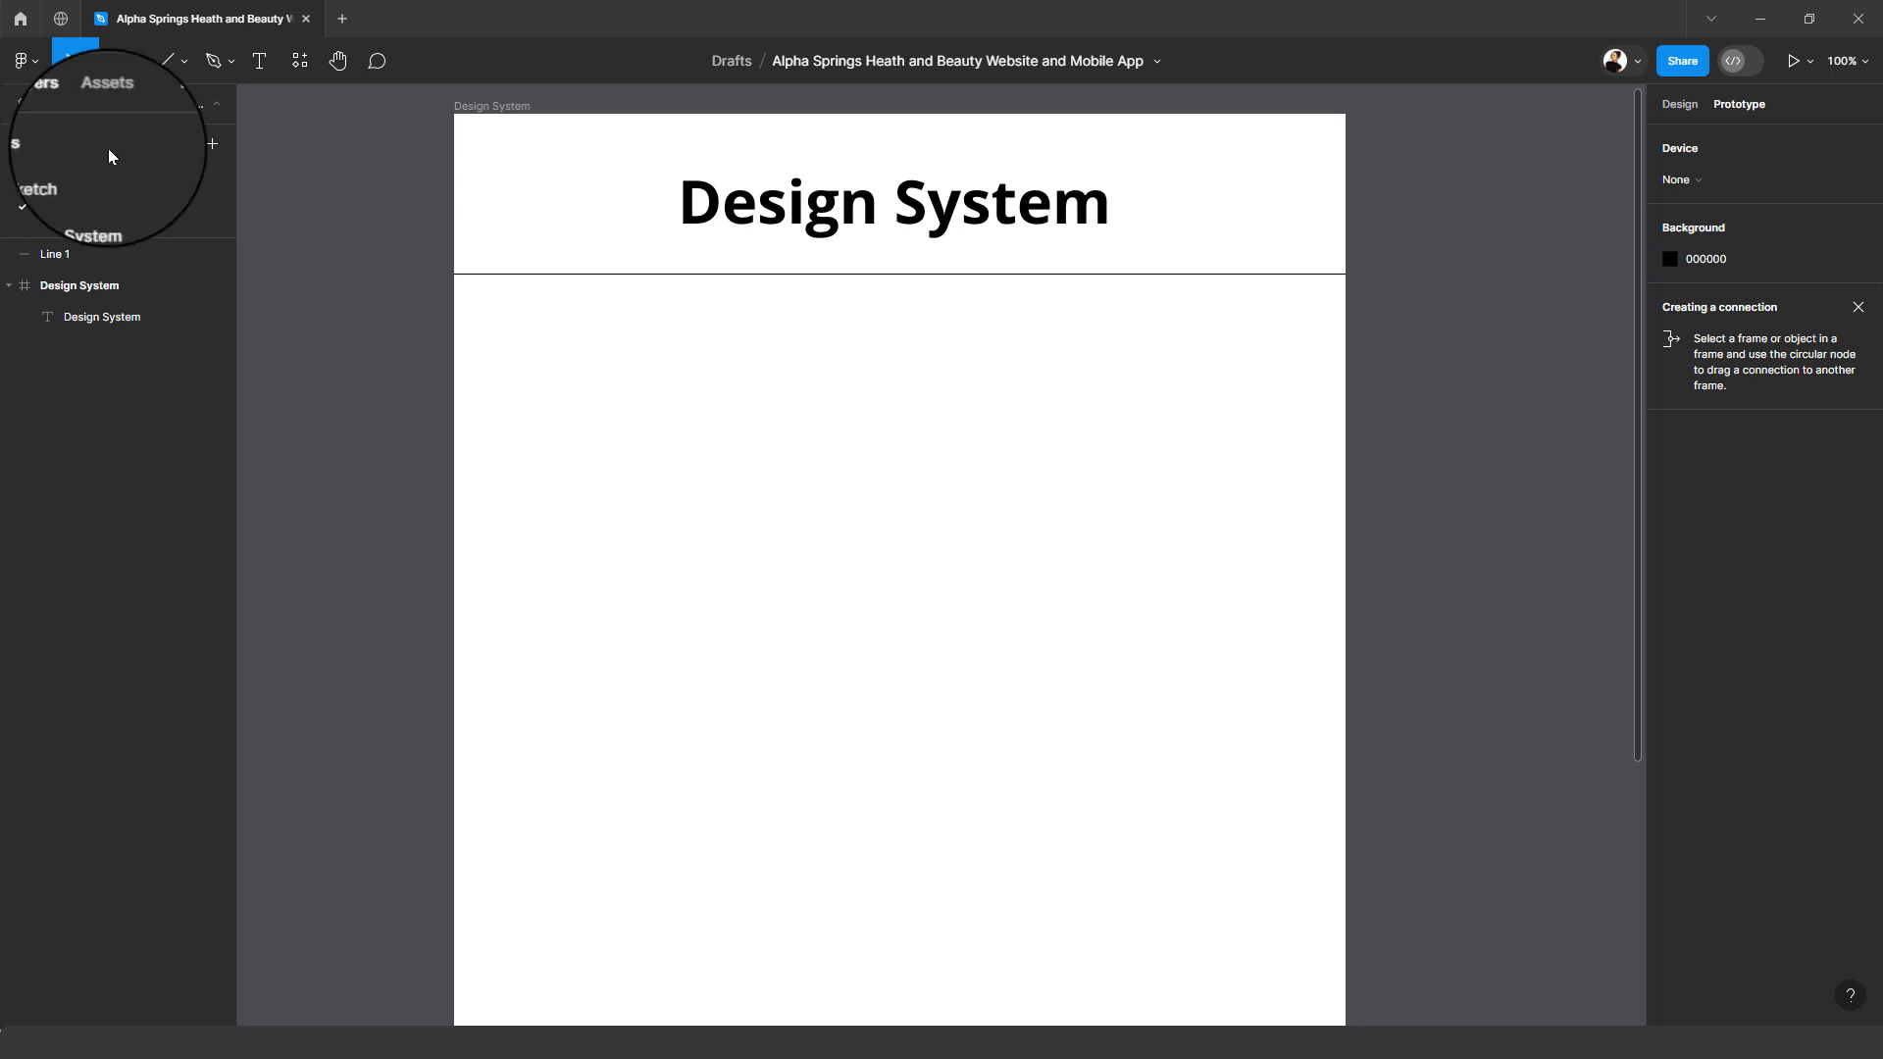
{"action": "left_click", "coordinate": [686, 362]}
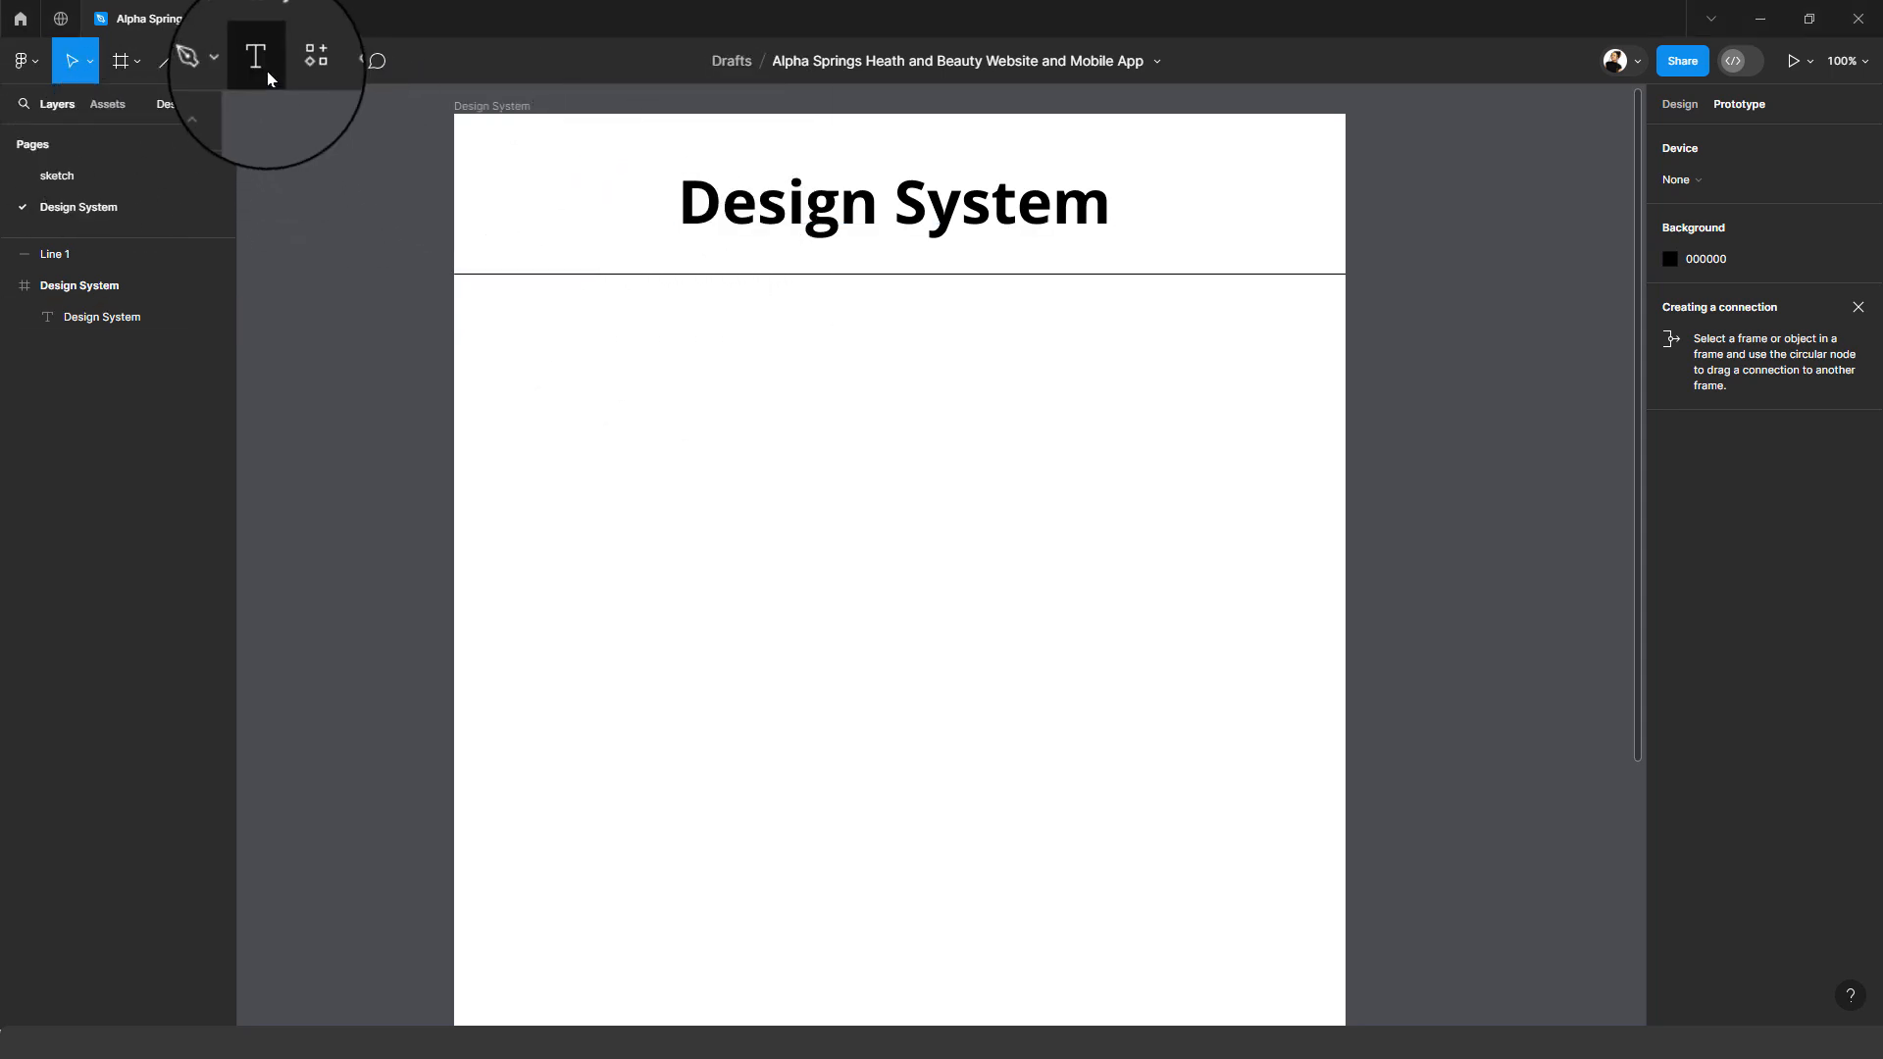
{"action": "left_click", "coordinate": [259, 61]}
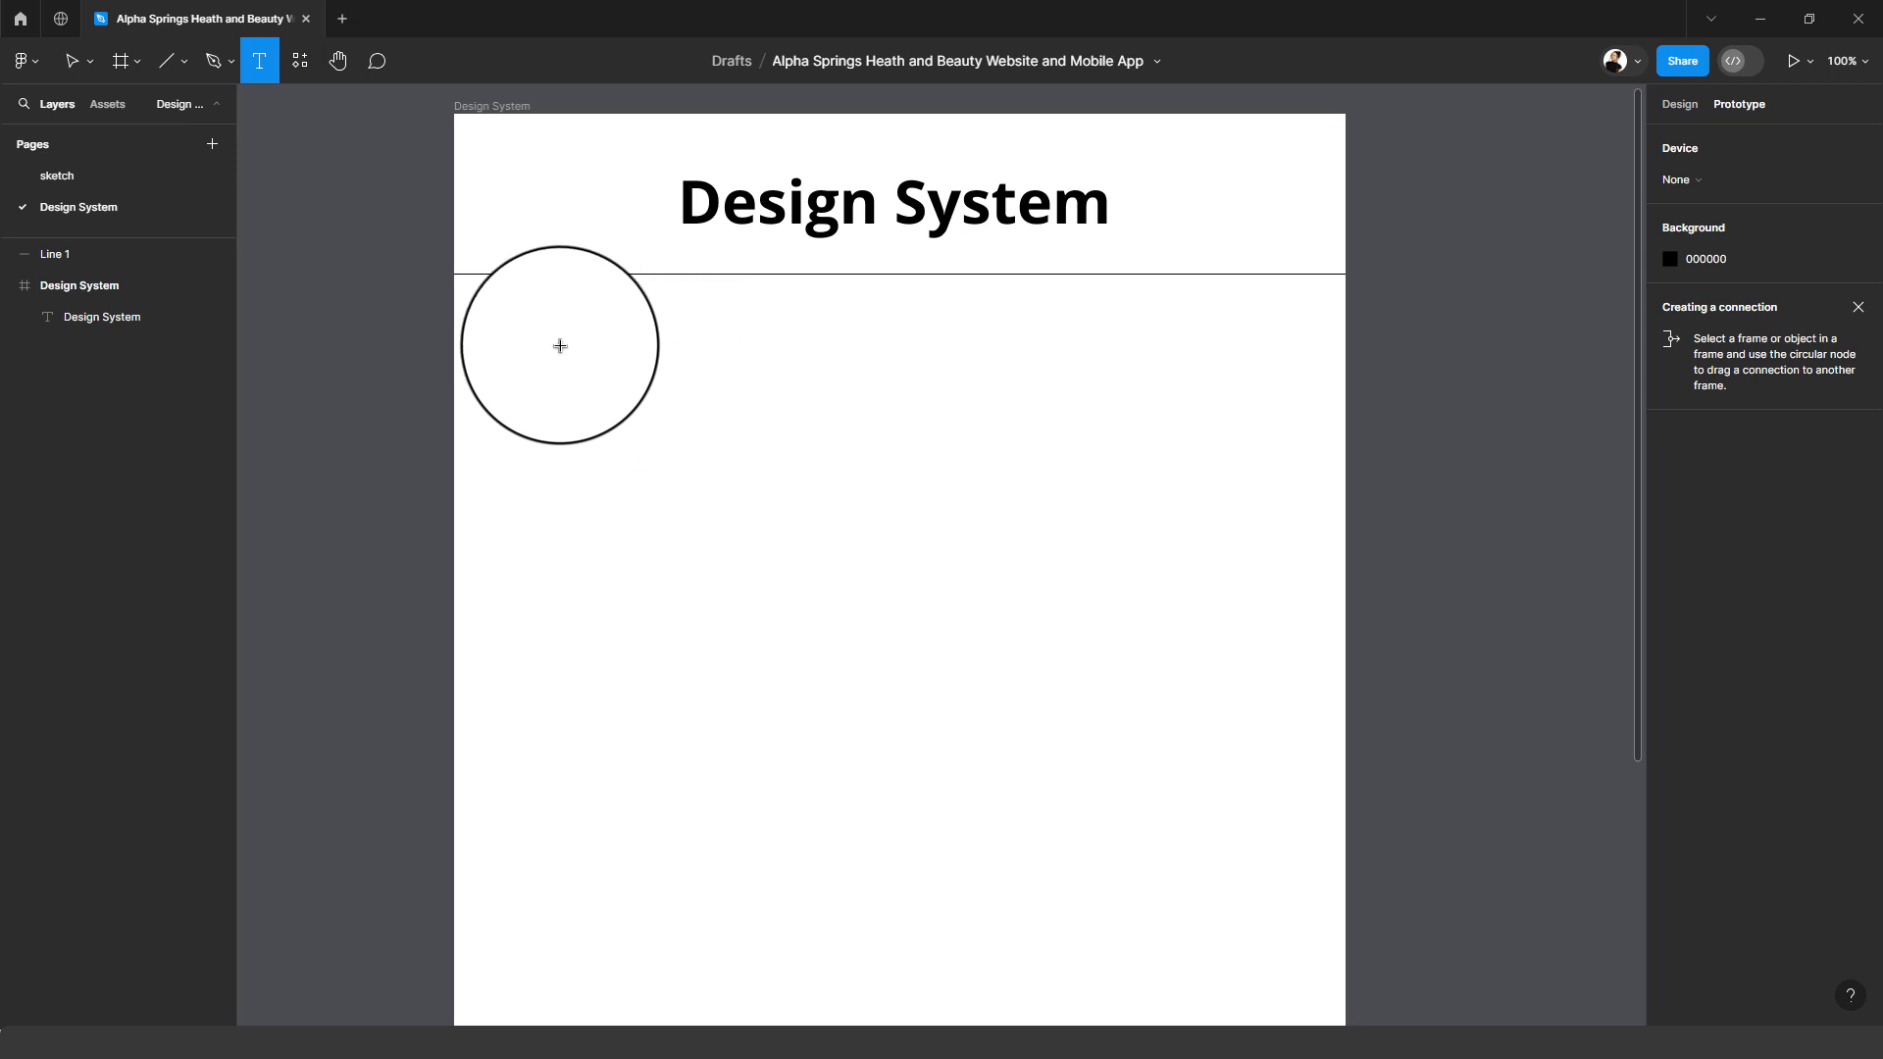
{"action": "left_click", "coordinate": [560, 345]}
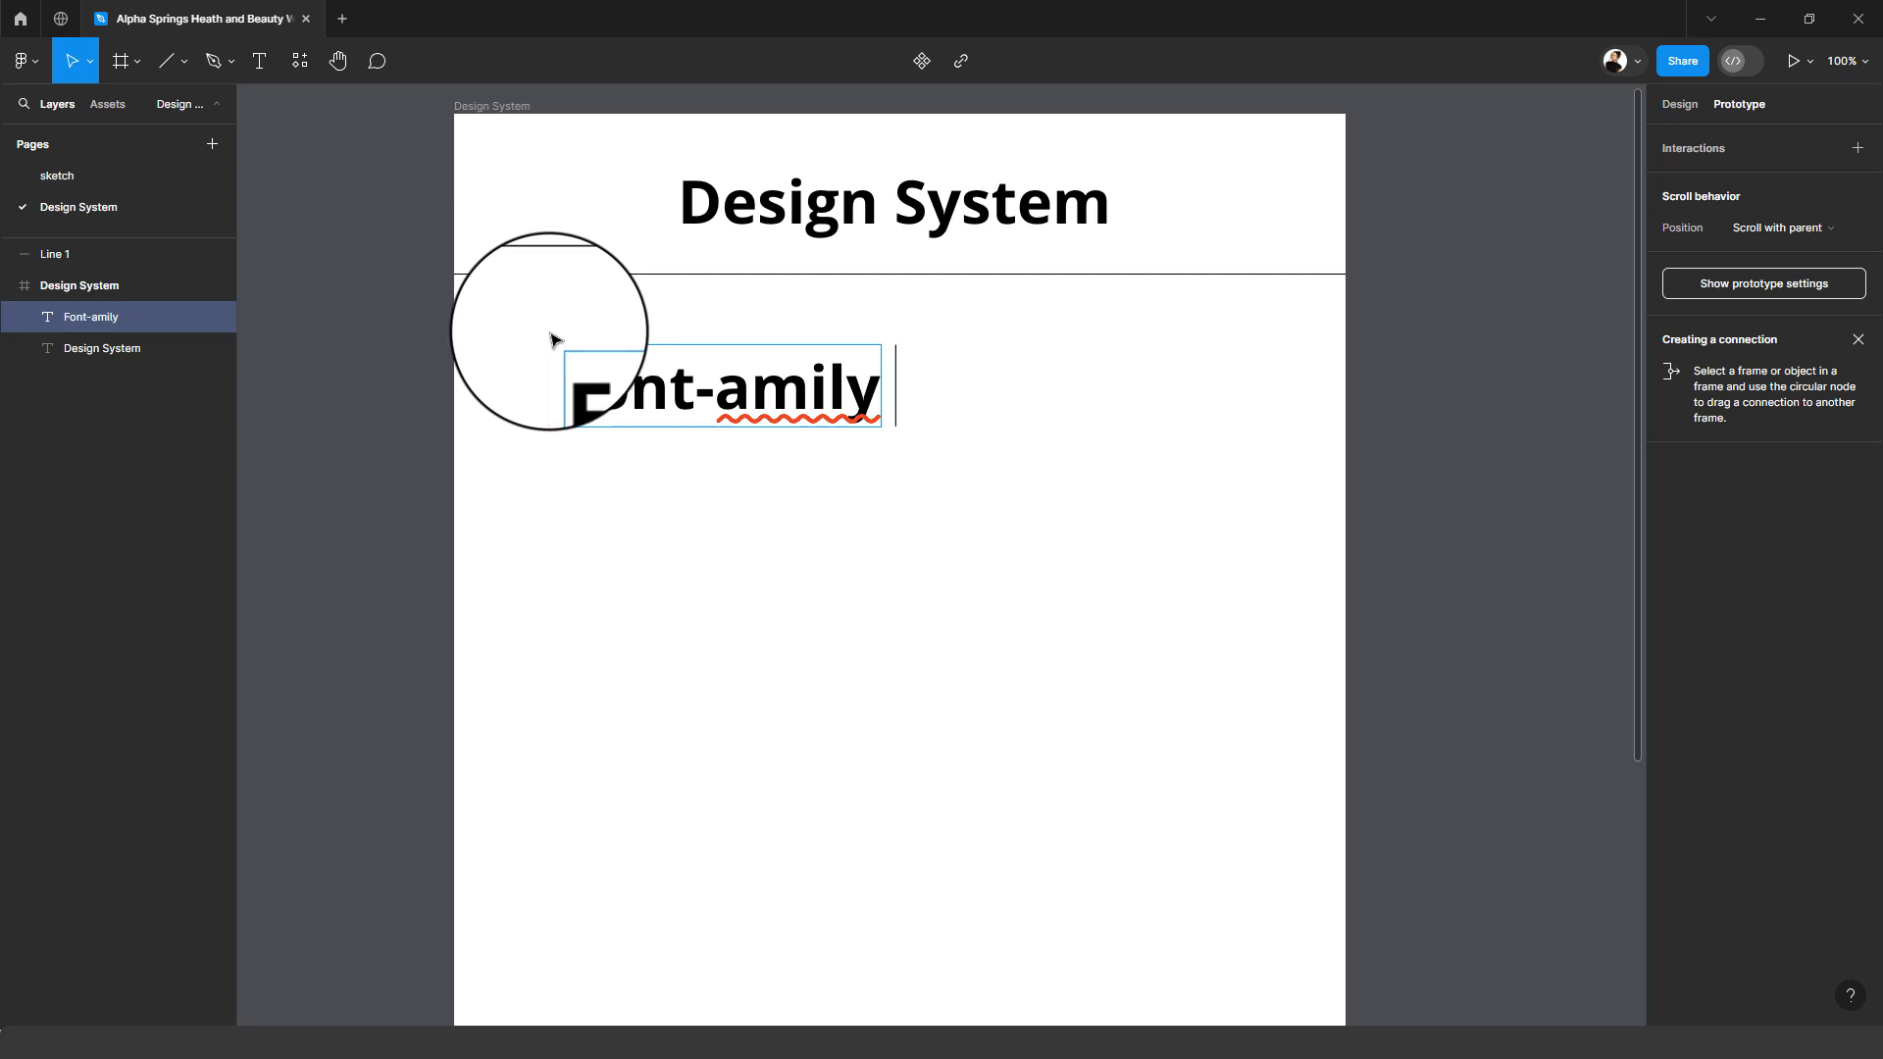
{"action": "type", "text": "f"}
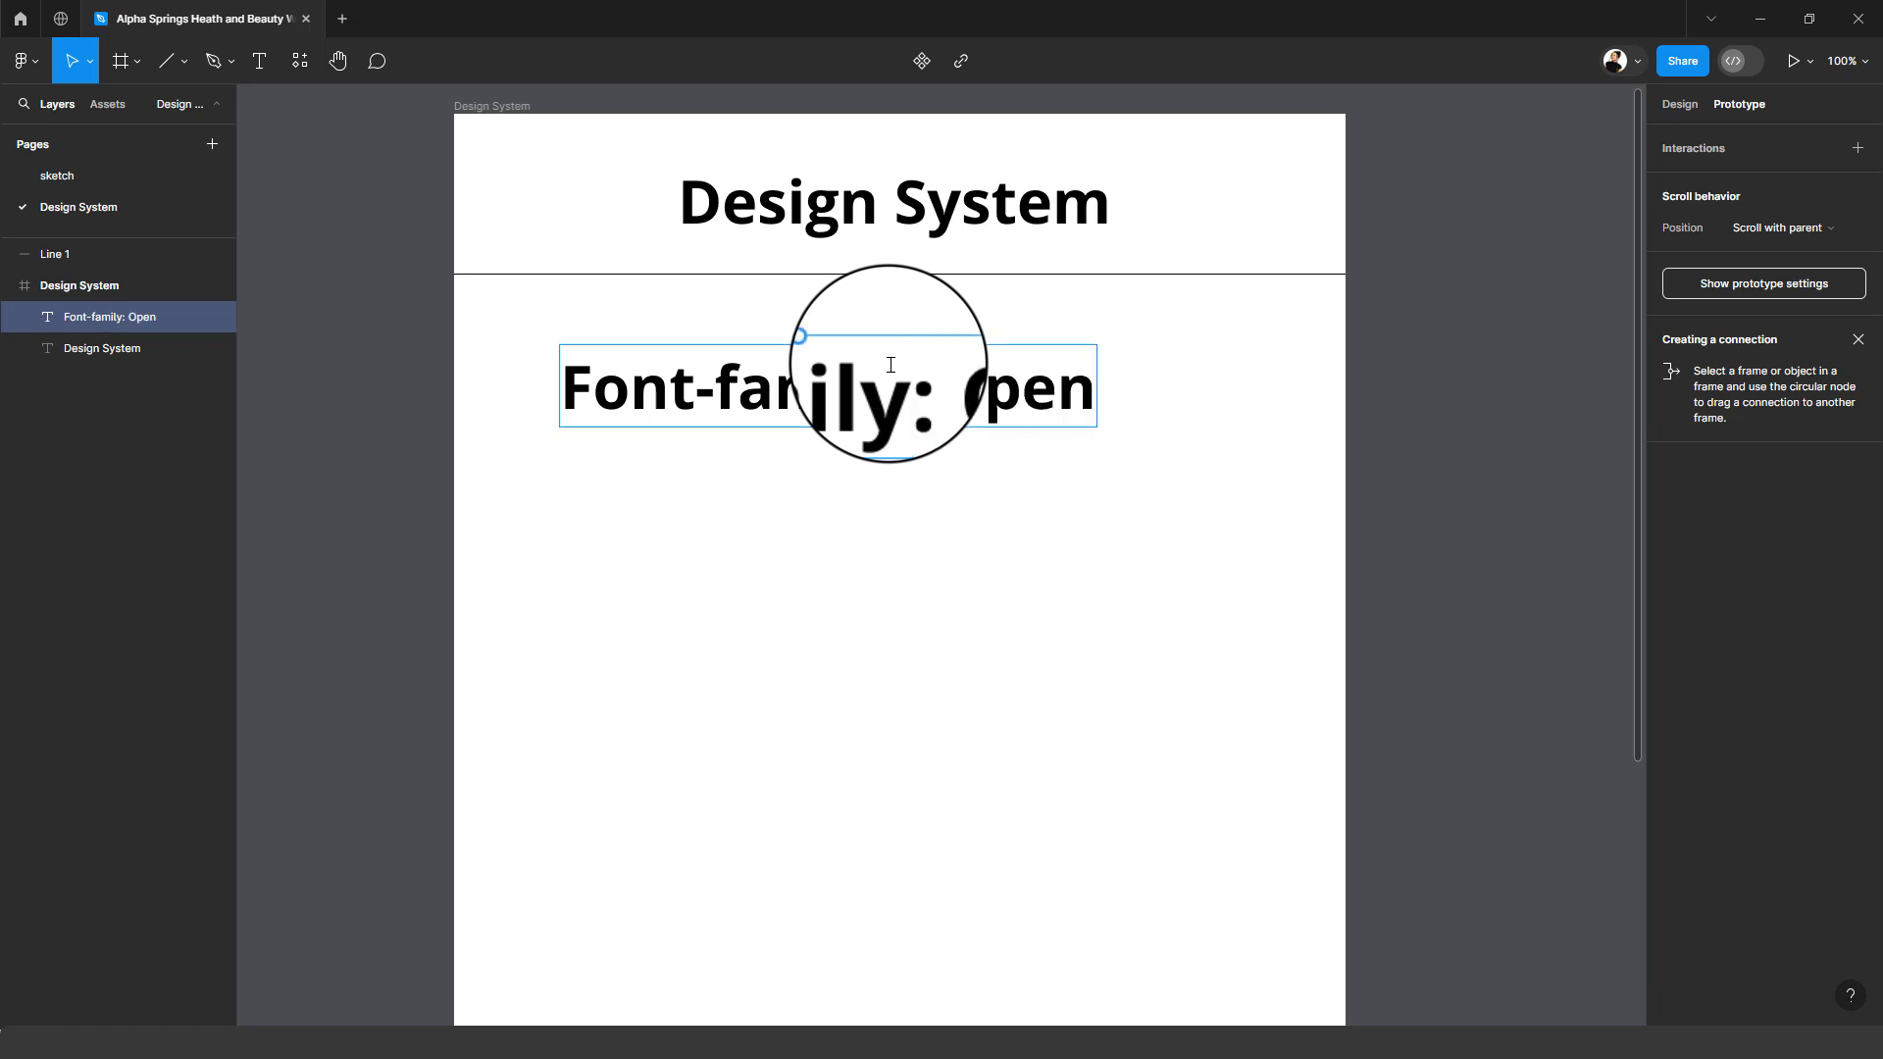
{"action": "left_click", "coordinate": [906, 465]}
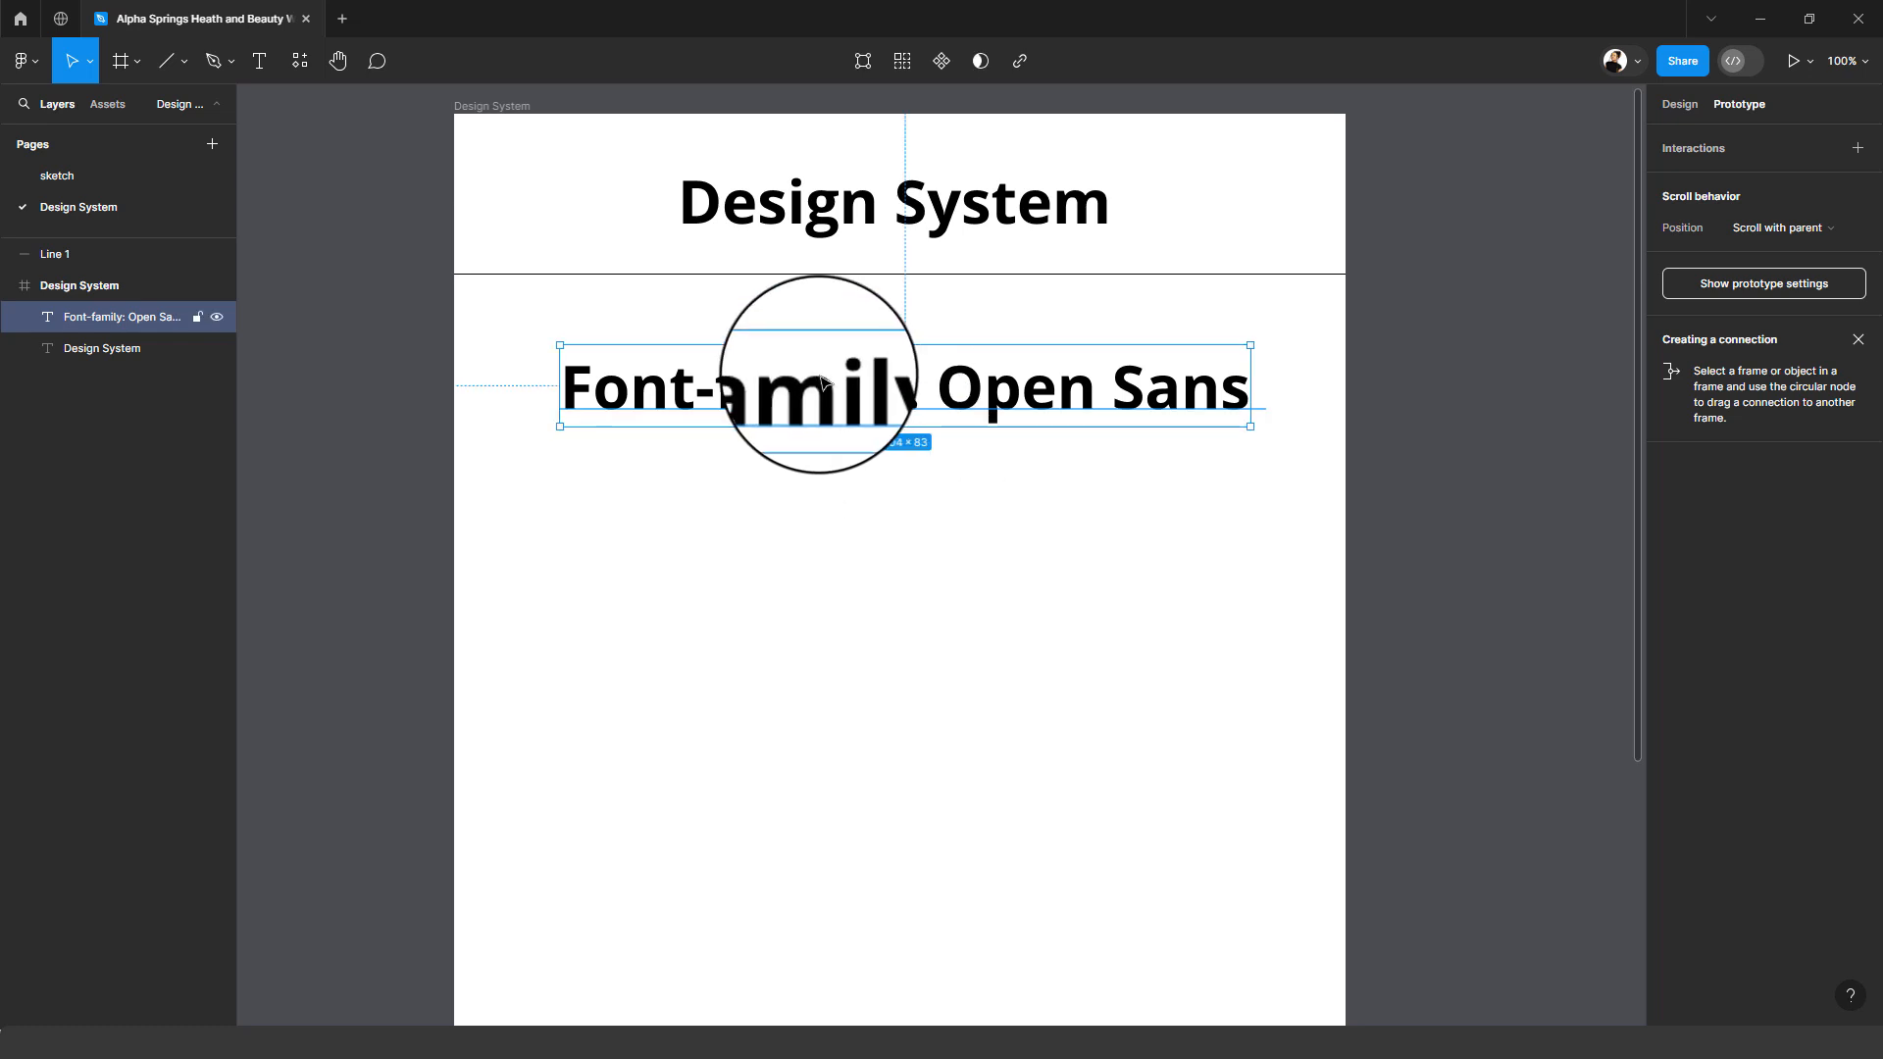
- Make two copies of the Font-family text below the original and delete both copies
{"action": "left_click_drag", "start_coordinate": [808, 395], "coordinate": [786, 497]}
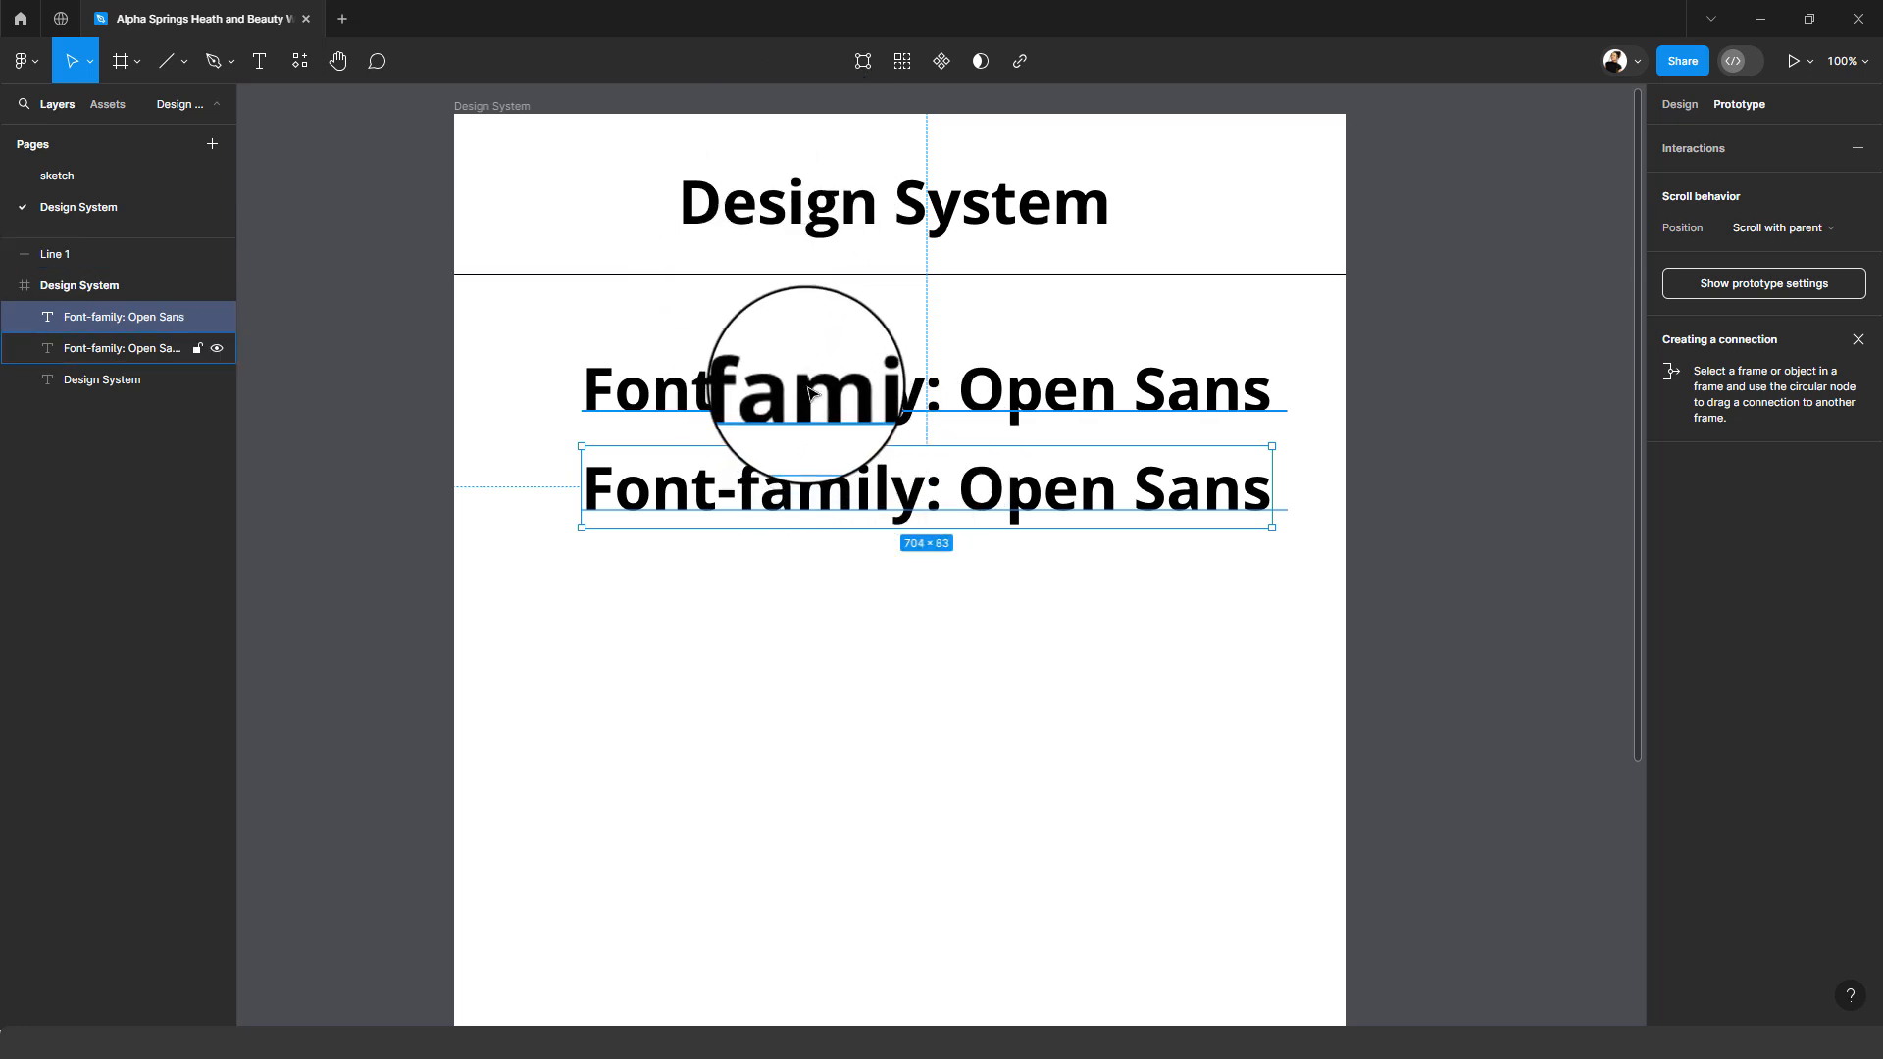
{"action": "left_click", "coordinate": [810, 389]}
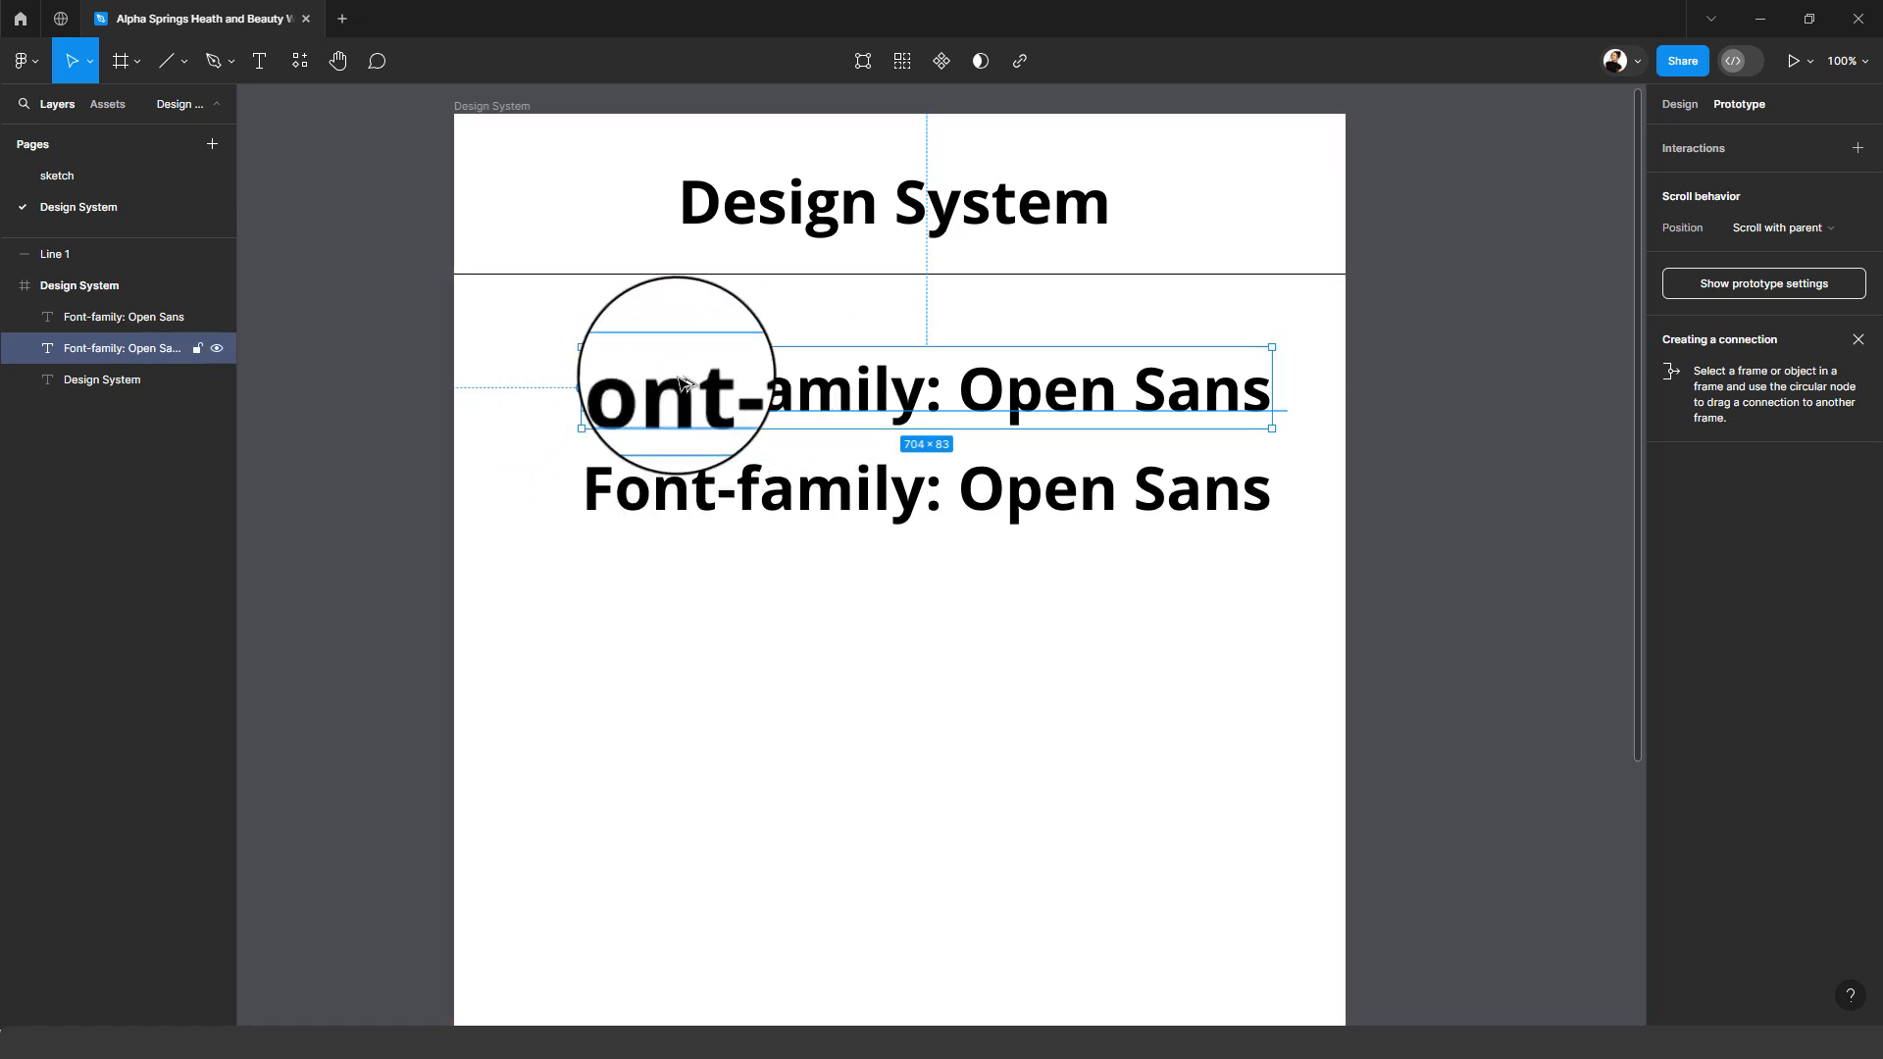
{"action": "left_click_drag", "start_coordinate": [683, 382], "coordinate": [677, 600]}
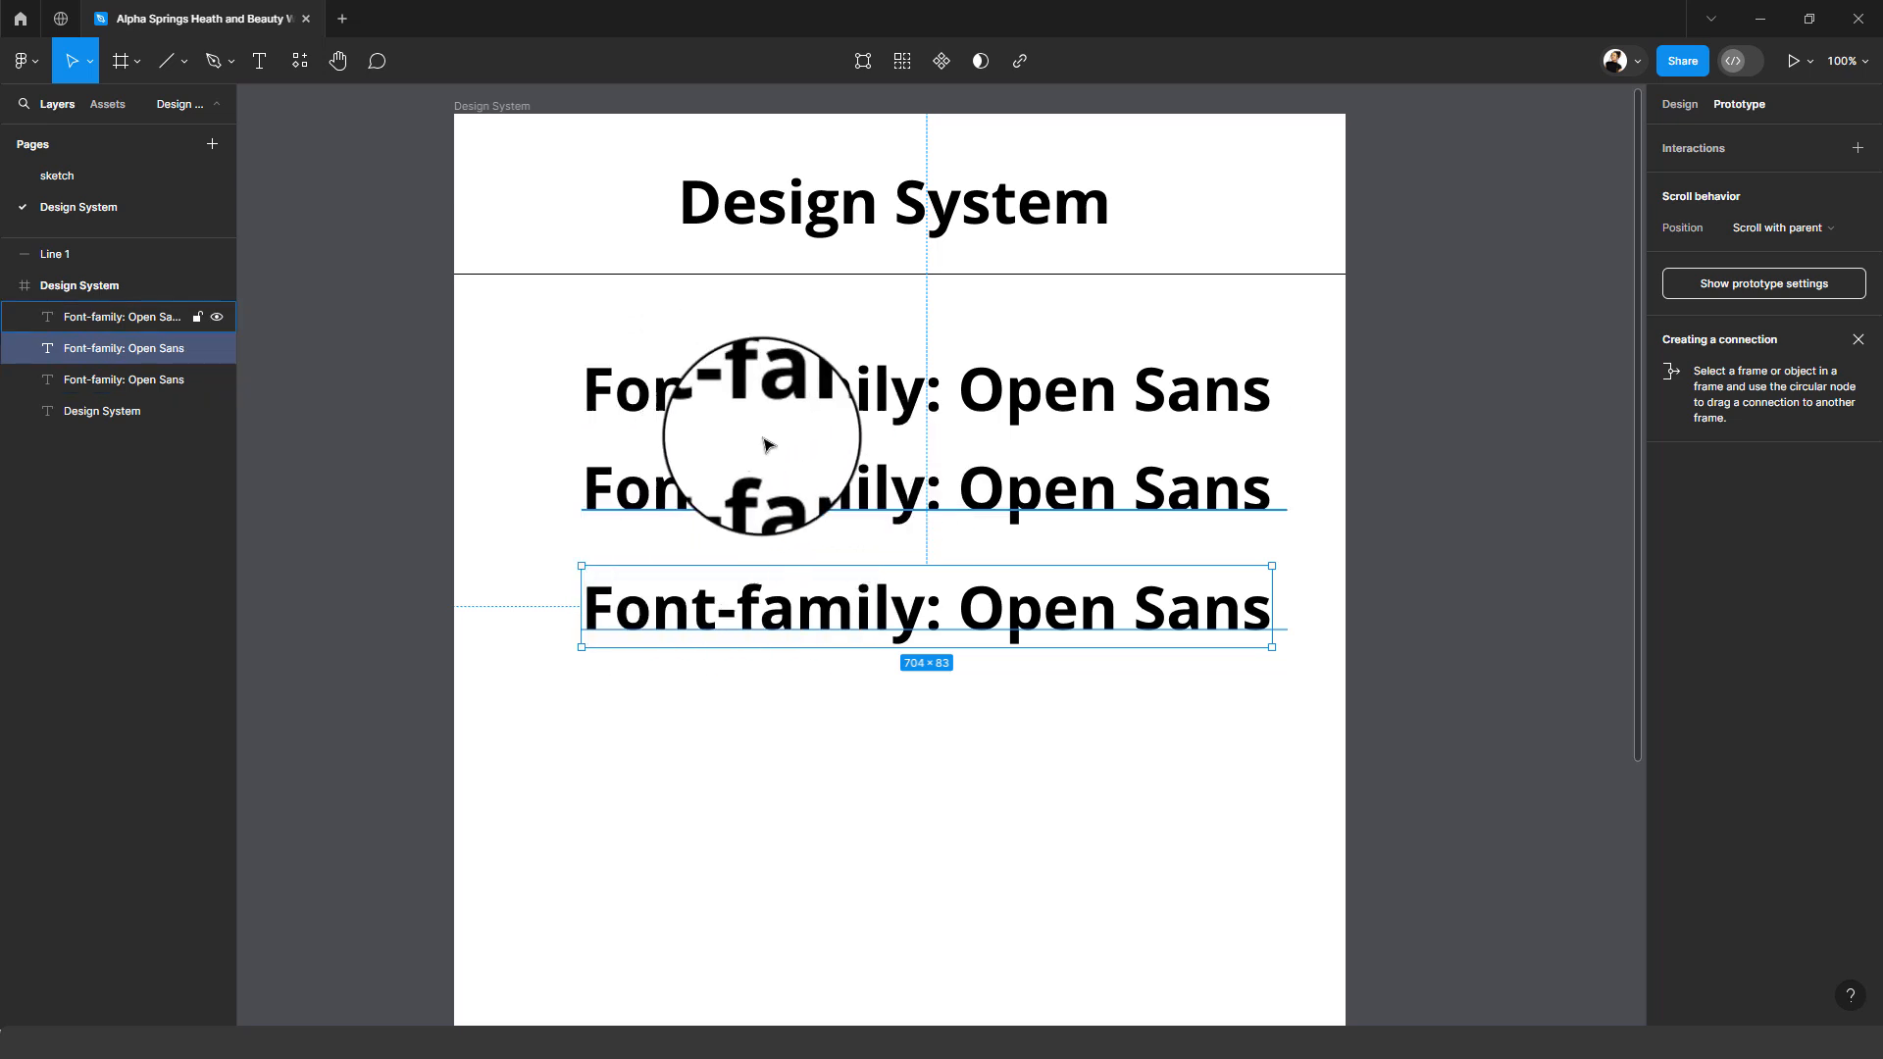
{"action": "left_click", "coordinate": [880, 407]}
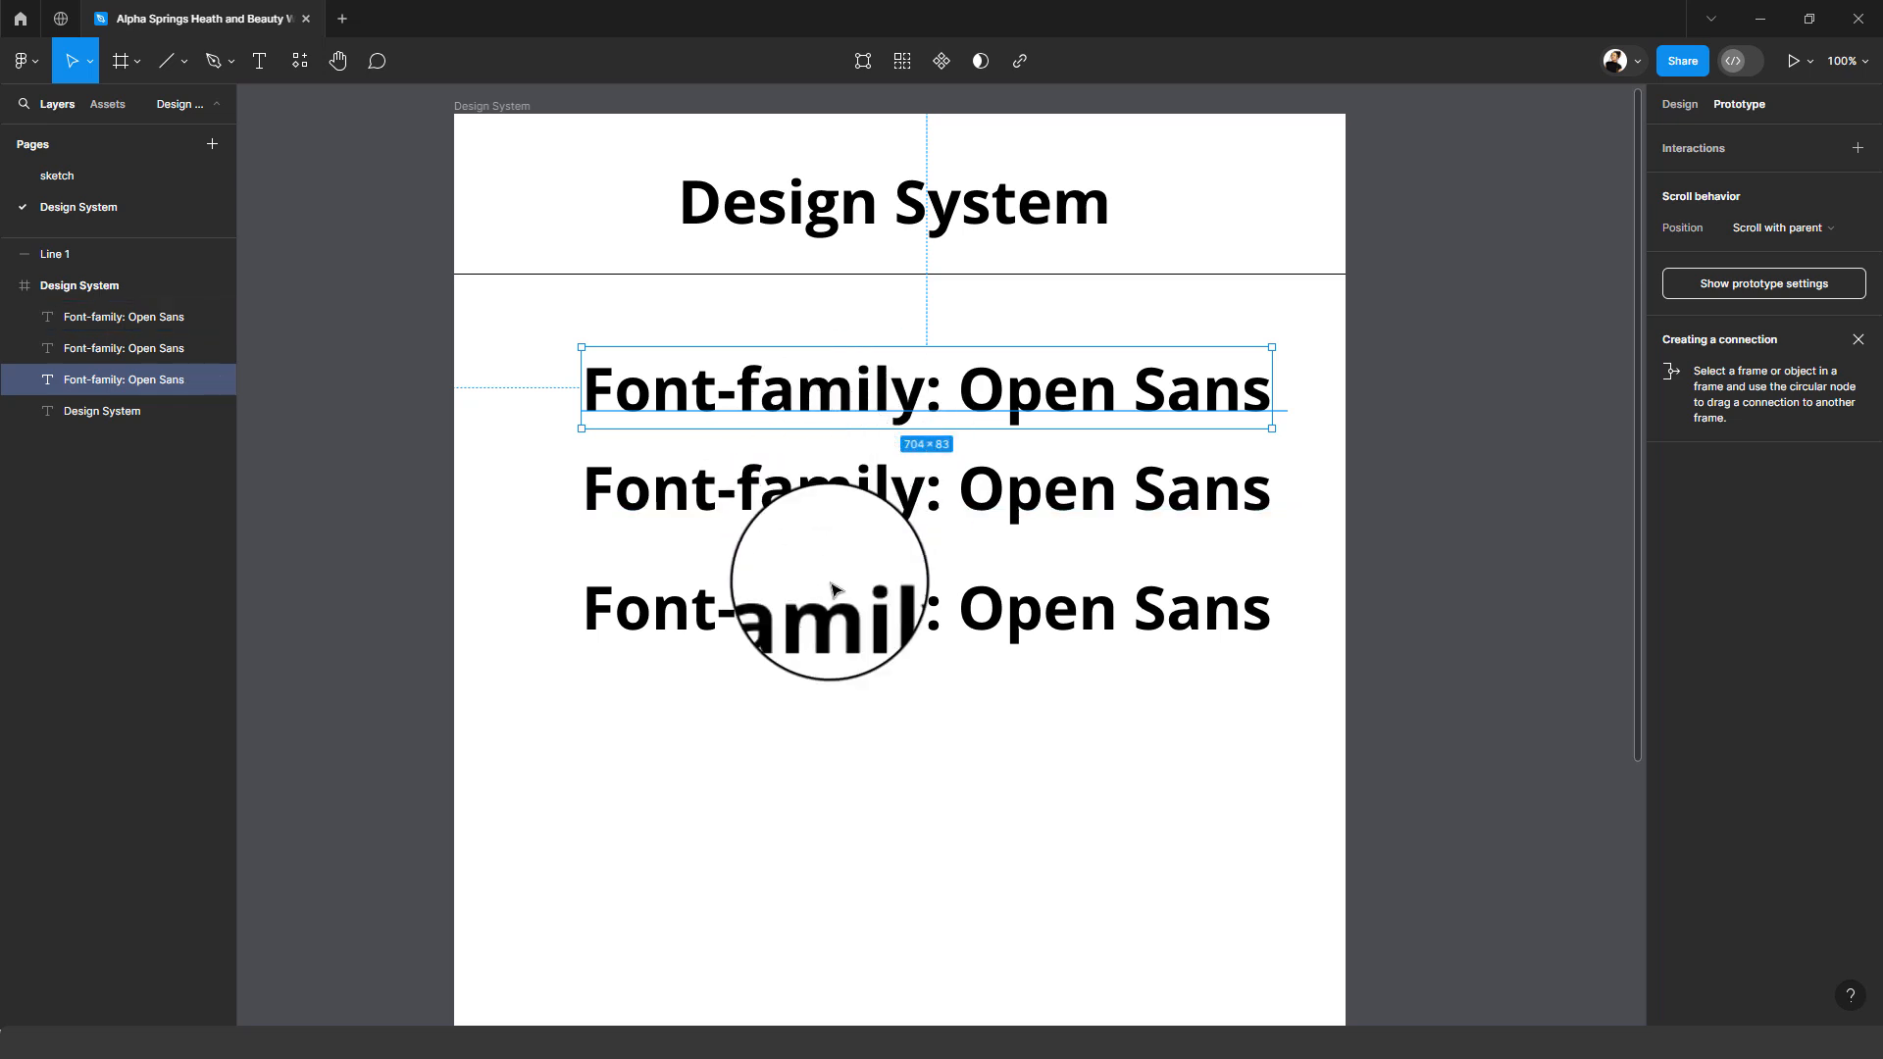
{"action": "left_click", "coordinate": [798, 586]}
{"action": "left_click", "coordinate": [825, 480], "text": "shift"}
{"action": "key", "text": "Delete"}
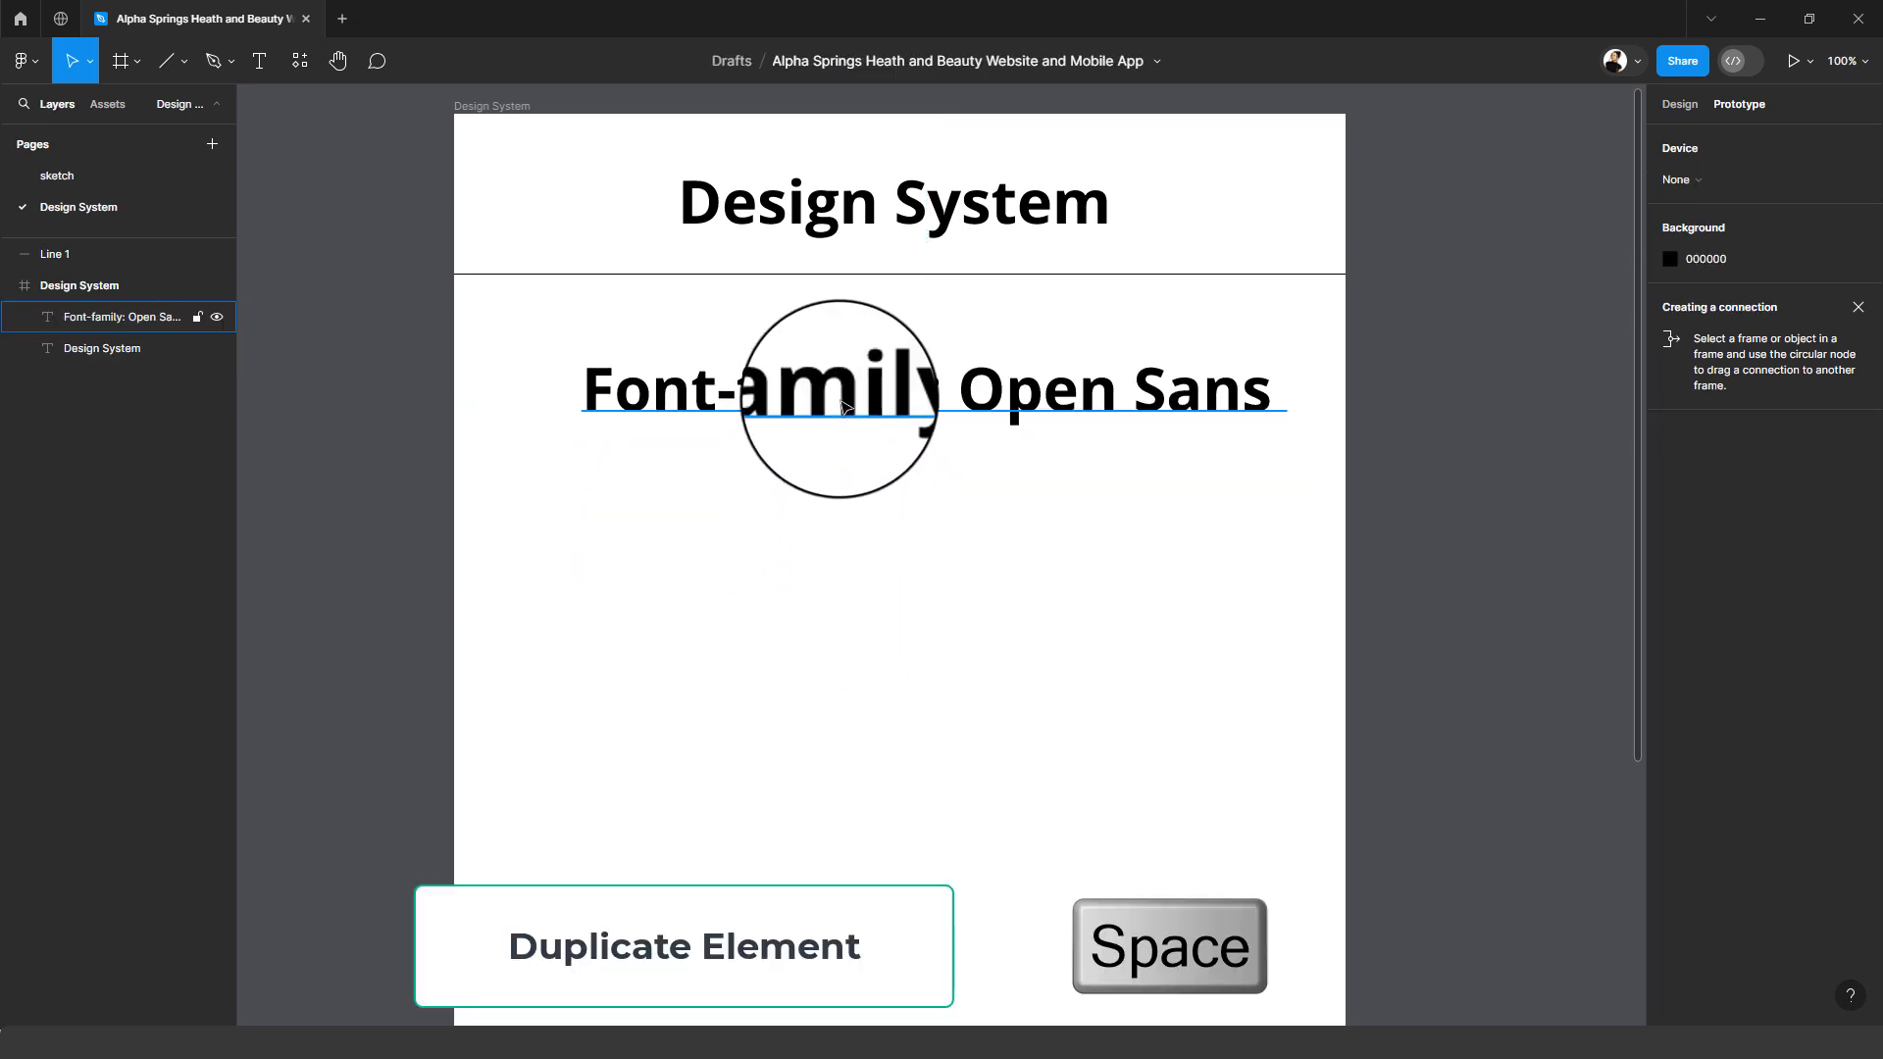
- Duplicate the Font-family text directly below itself and turn the upper one into a "Typography" heading moved toward the frame's centre
{"action": "left_click_drag", "start_coordinate": [844, 408], "coordinate": [843, 504]}
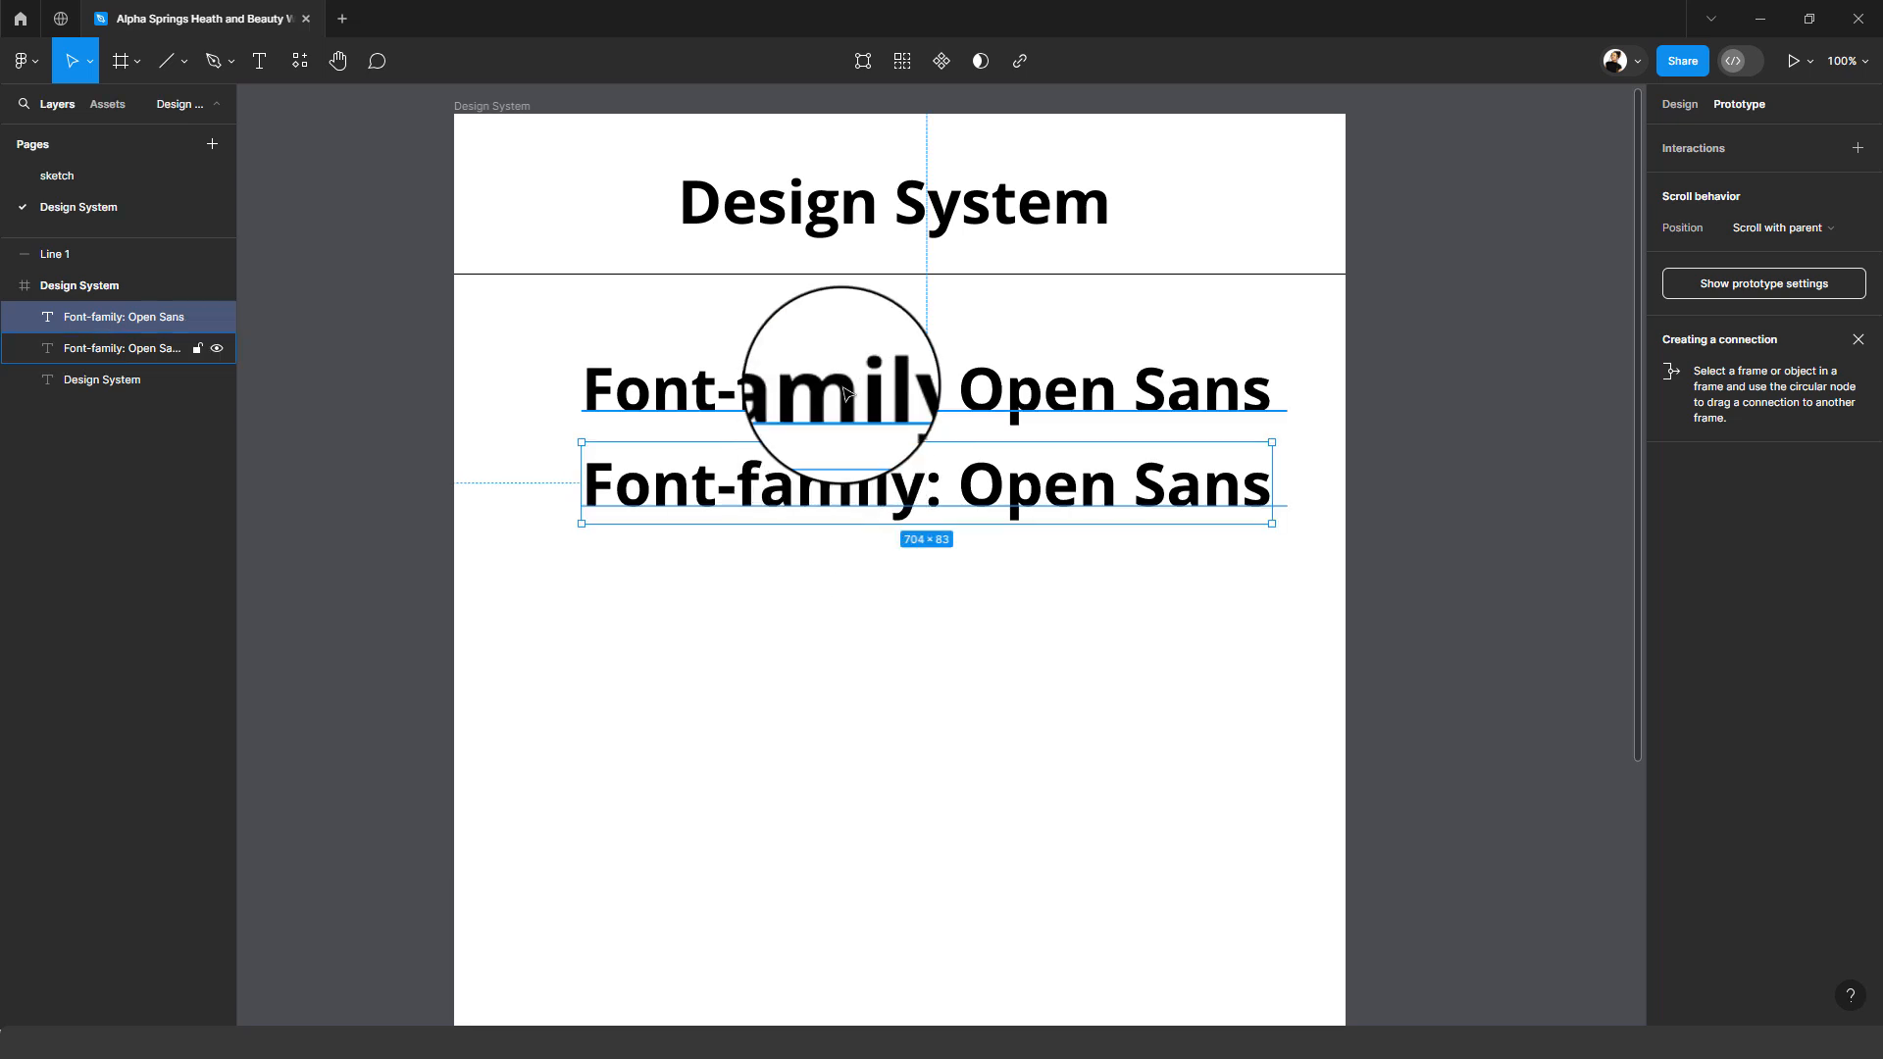
{"action": "type", "text": "Typography"}
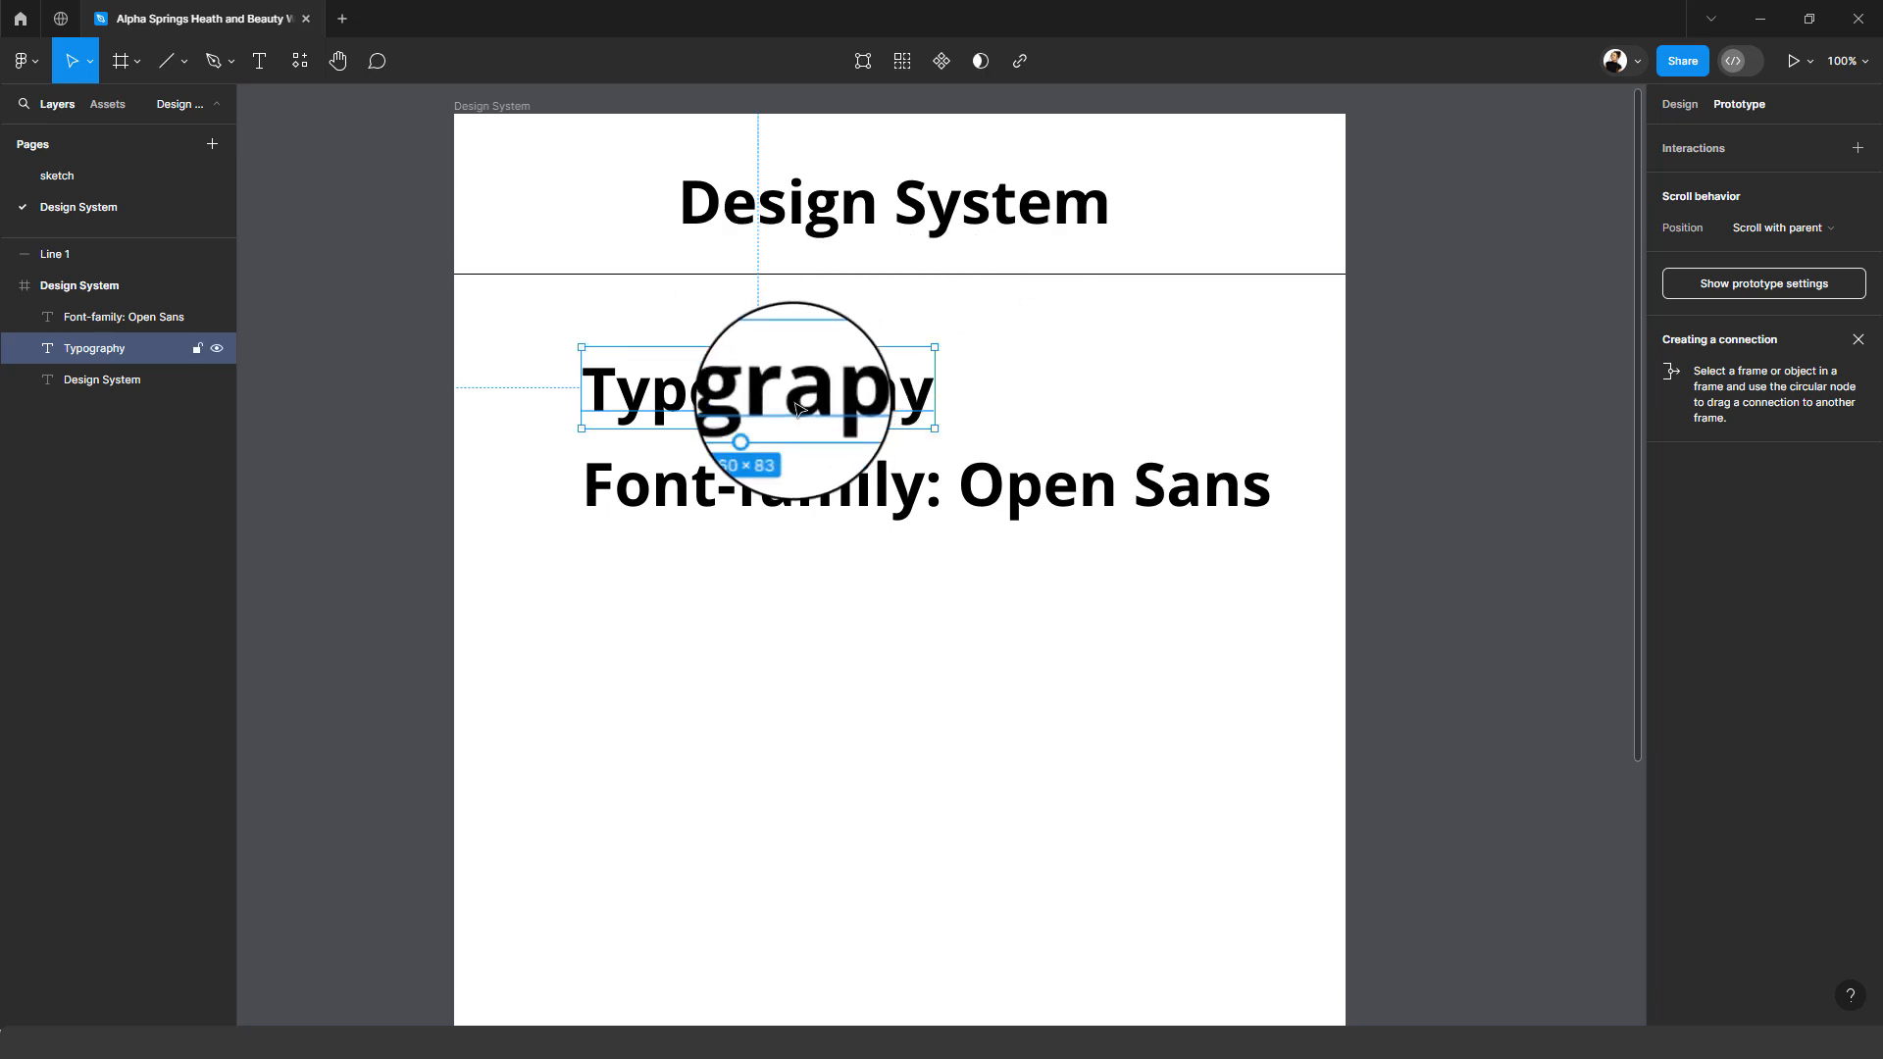
{"action": "left_click_drag", "start_coordinate": [797, 409], "coordinate": [904, 393]}
{"action": "left_click_drag", "start_coordinate": [932, 503], "coordinate": [927, 481]}
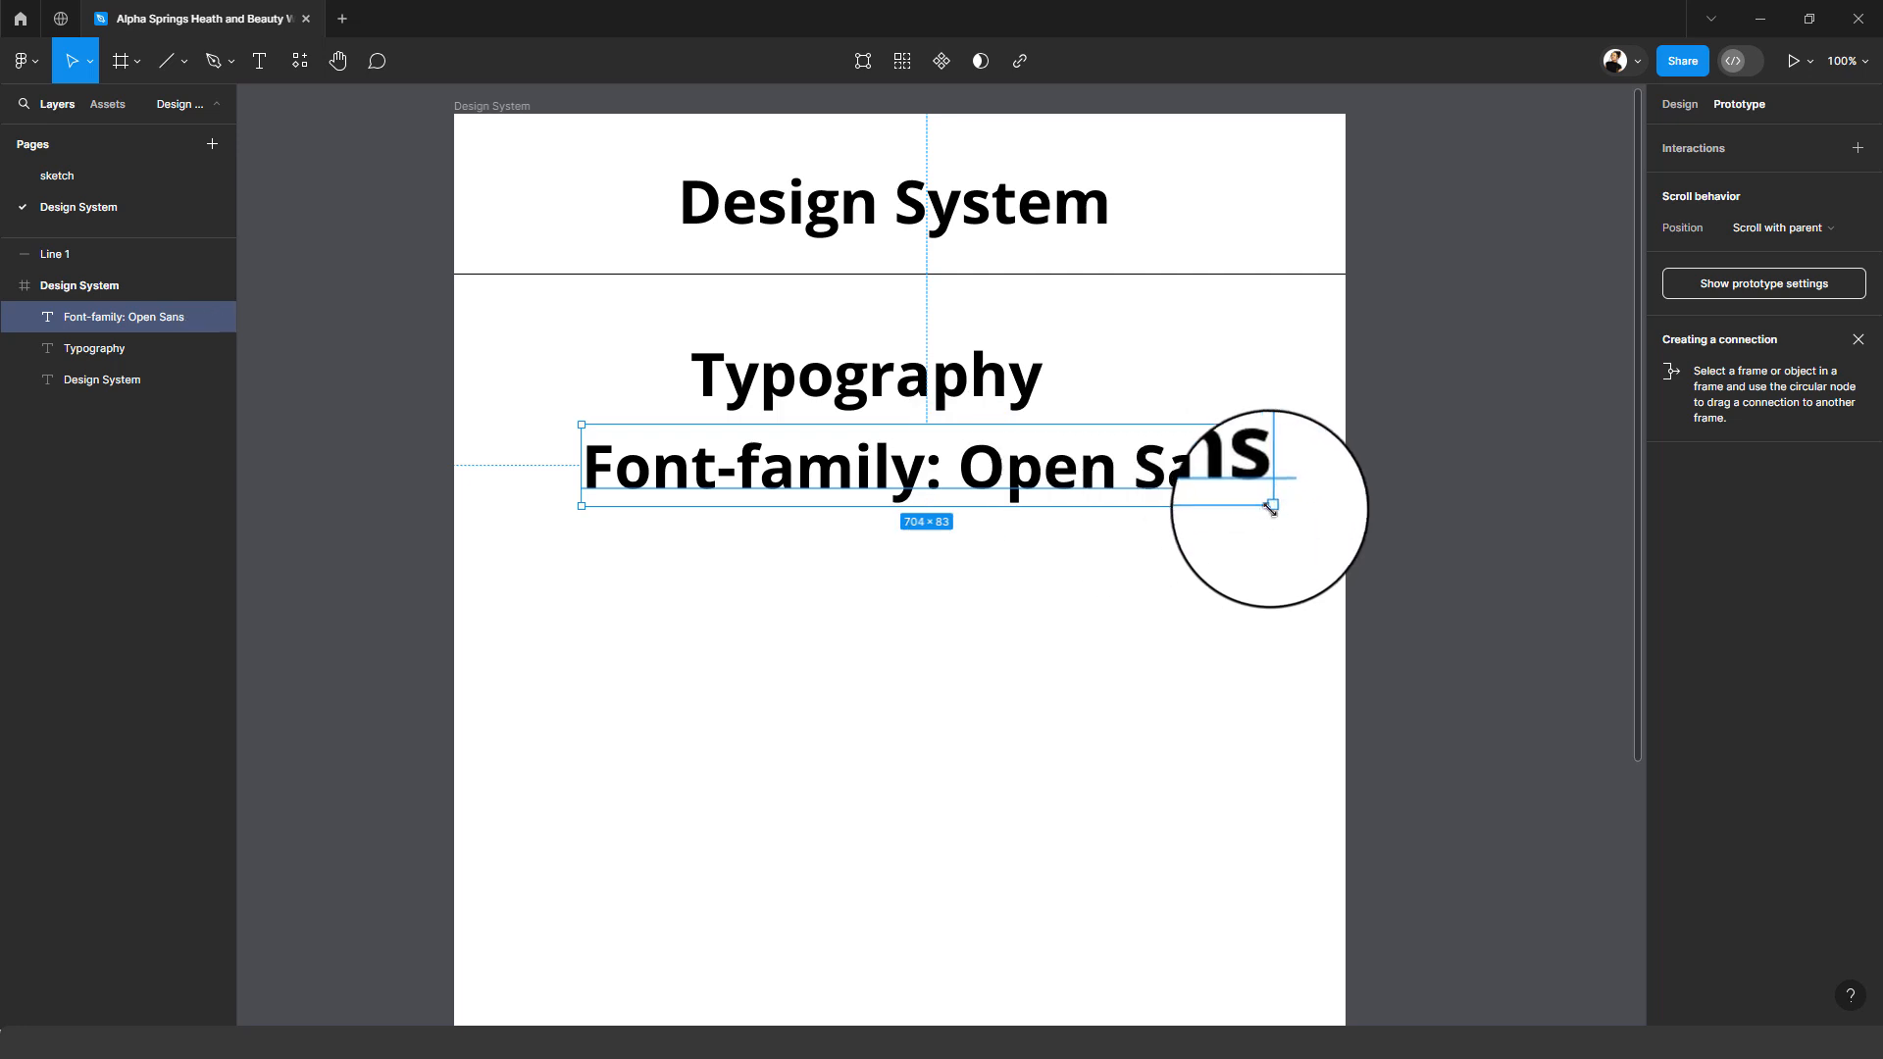
- Set the font size of the Font-family text to 48
{"action": "left_click_drag", "start_coordinate": [1271, 508], "coordinate": [1207, 478]}
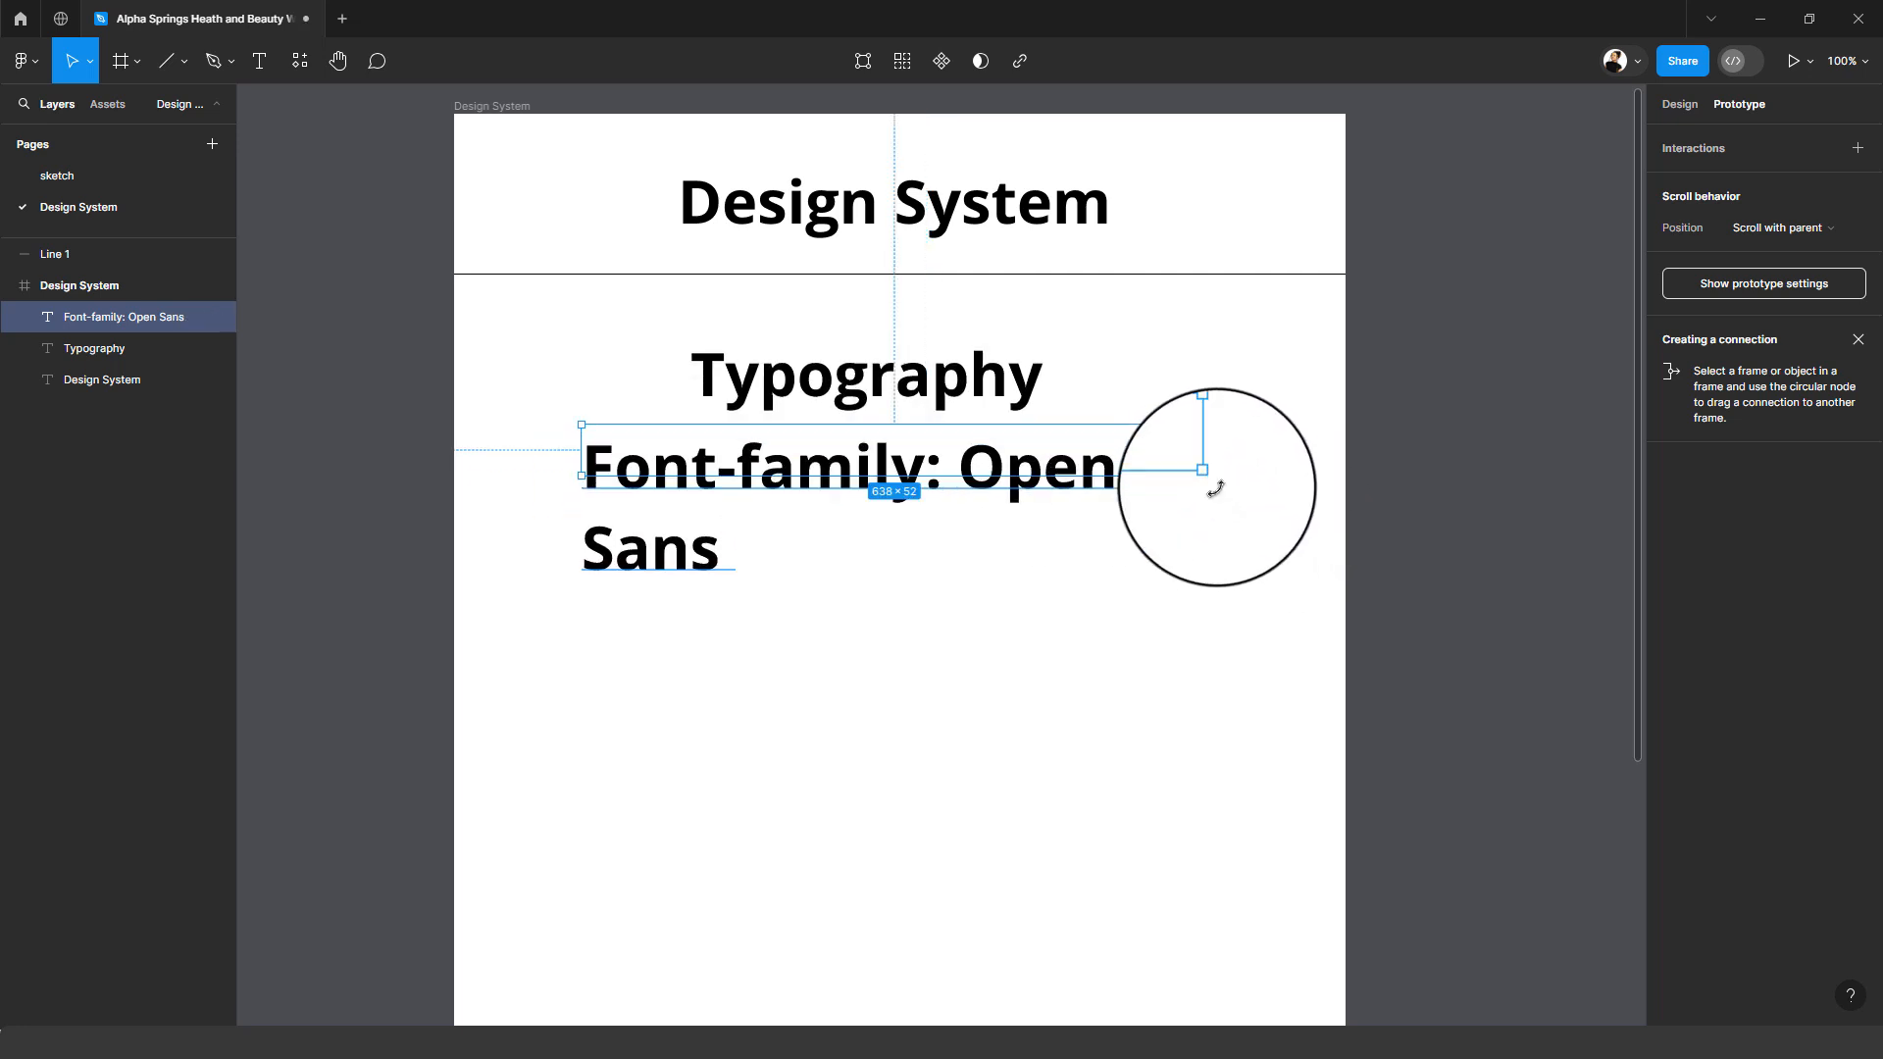
{"action": "key", "text": "ctrl+z"}
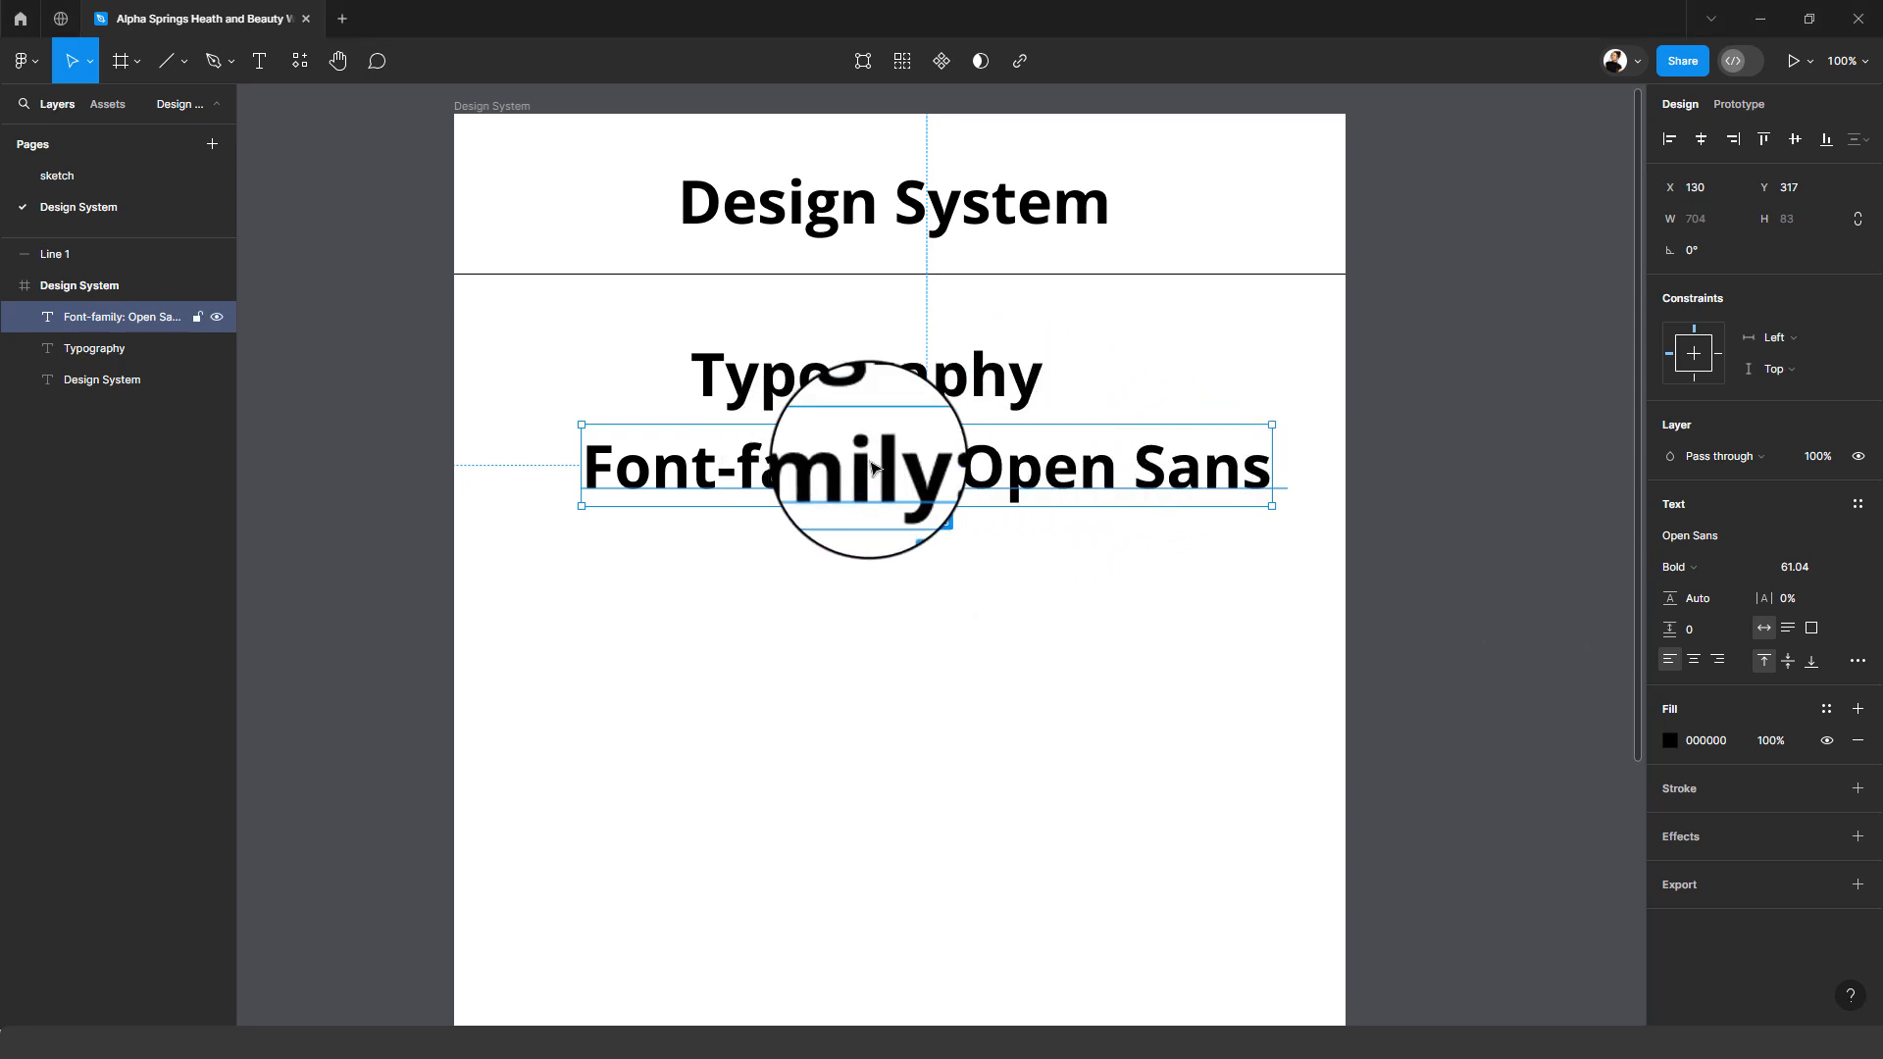
{"action": "left_click", "coordinate": [1798, 567]}
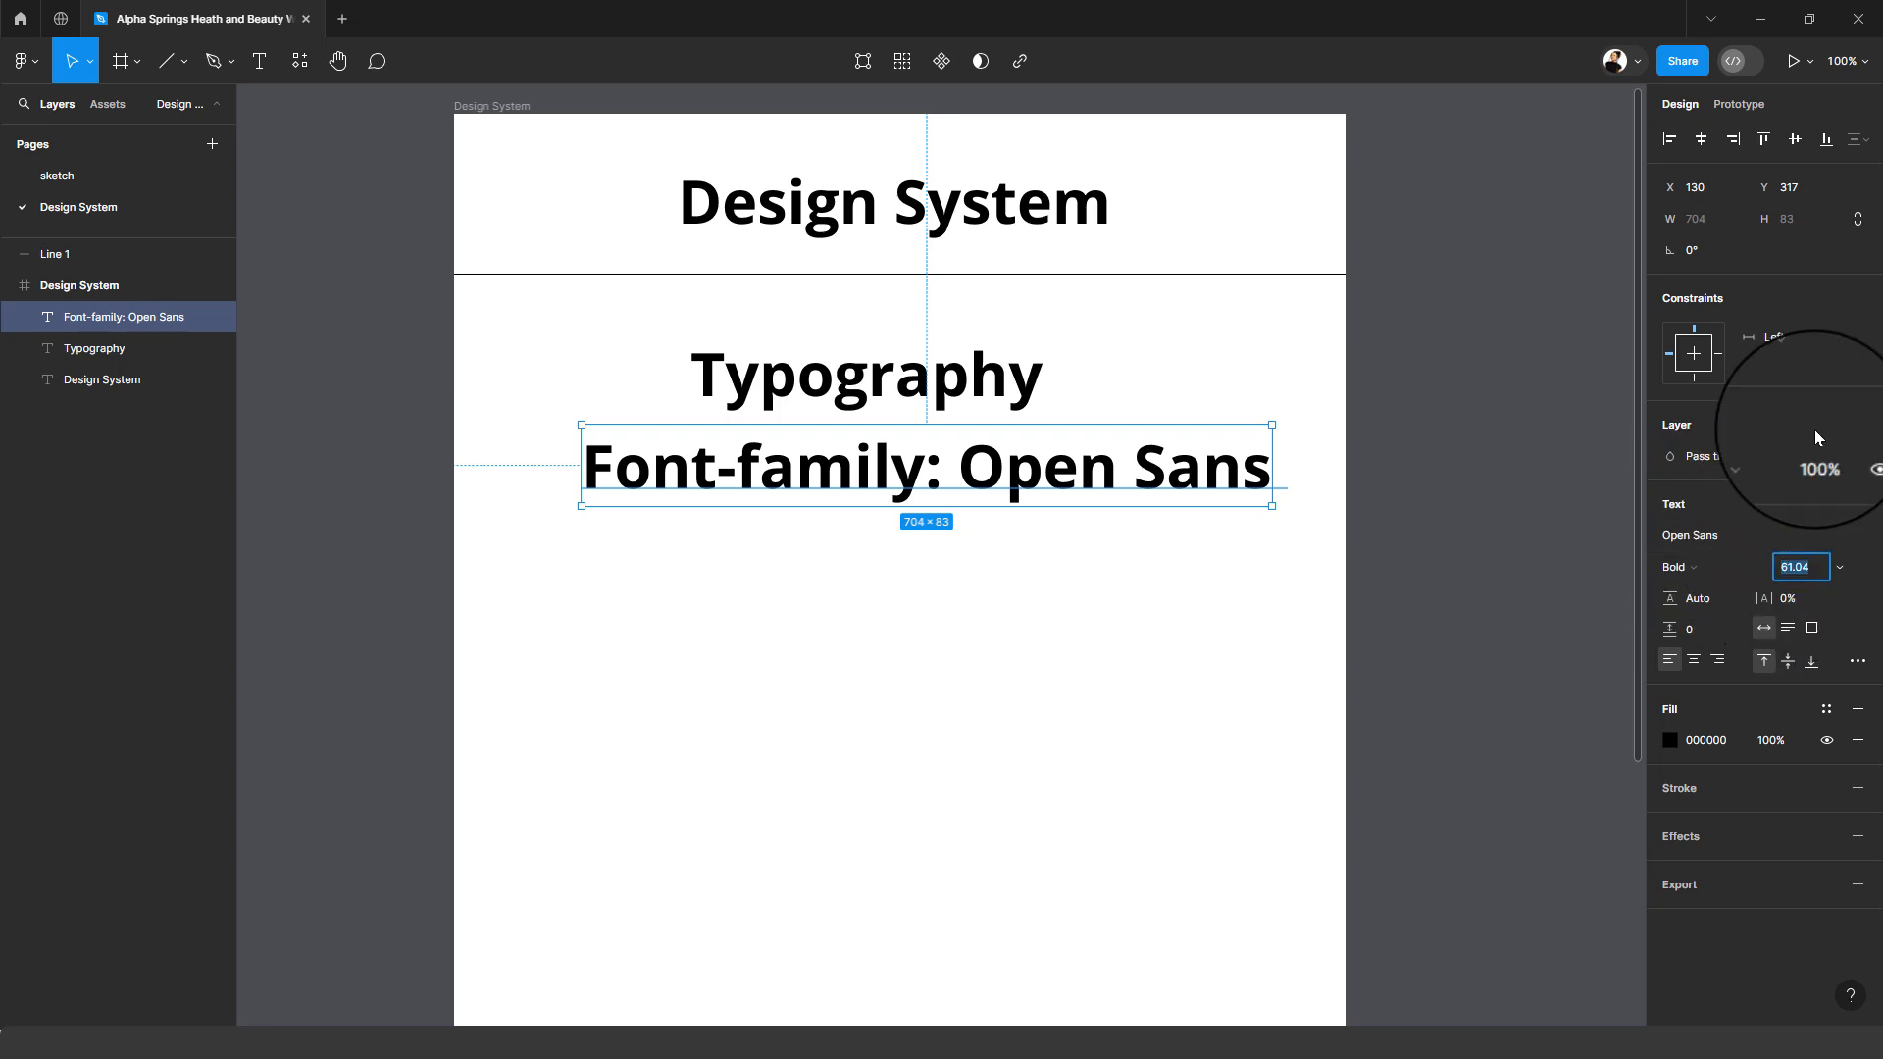
{"action": "type", "text": "48"}
{"action": "key", "text": "Return"}
- Duplicate the Font-family line below itself as a label reading "H1", with a second H1 copy to its right on the same row
{"action": "left_click_drag", "start_coordinate": [903, 473], "coordinate": [863, 546]}
{"action": "scroll", "coordinate": [865, 432], "scroll_direction": "down", "scroll_amount": 1}
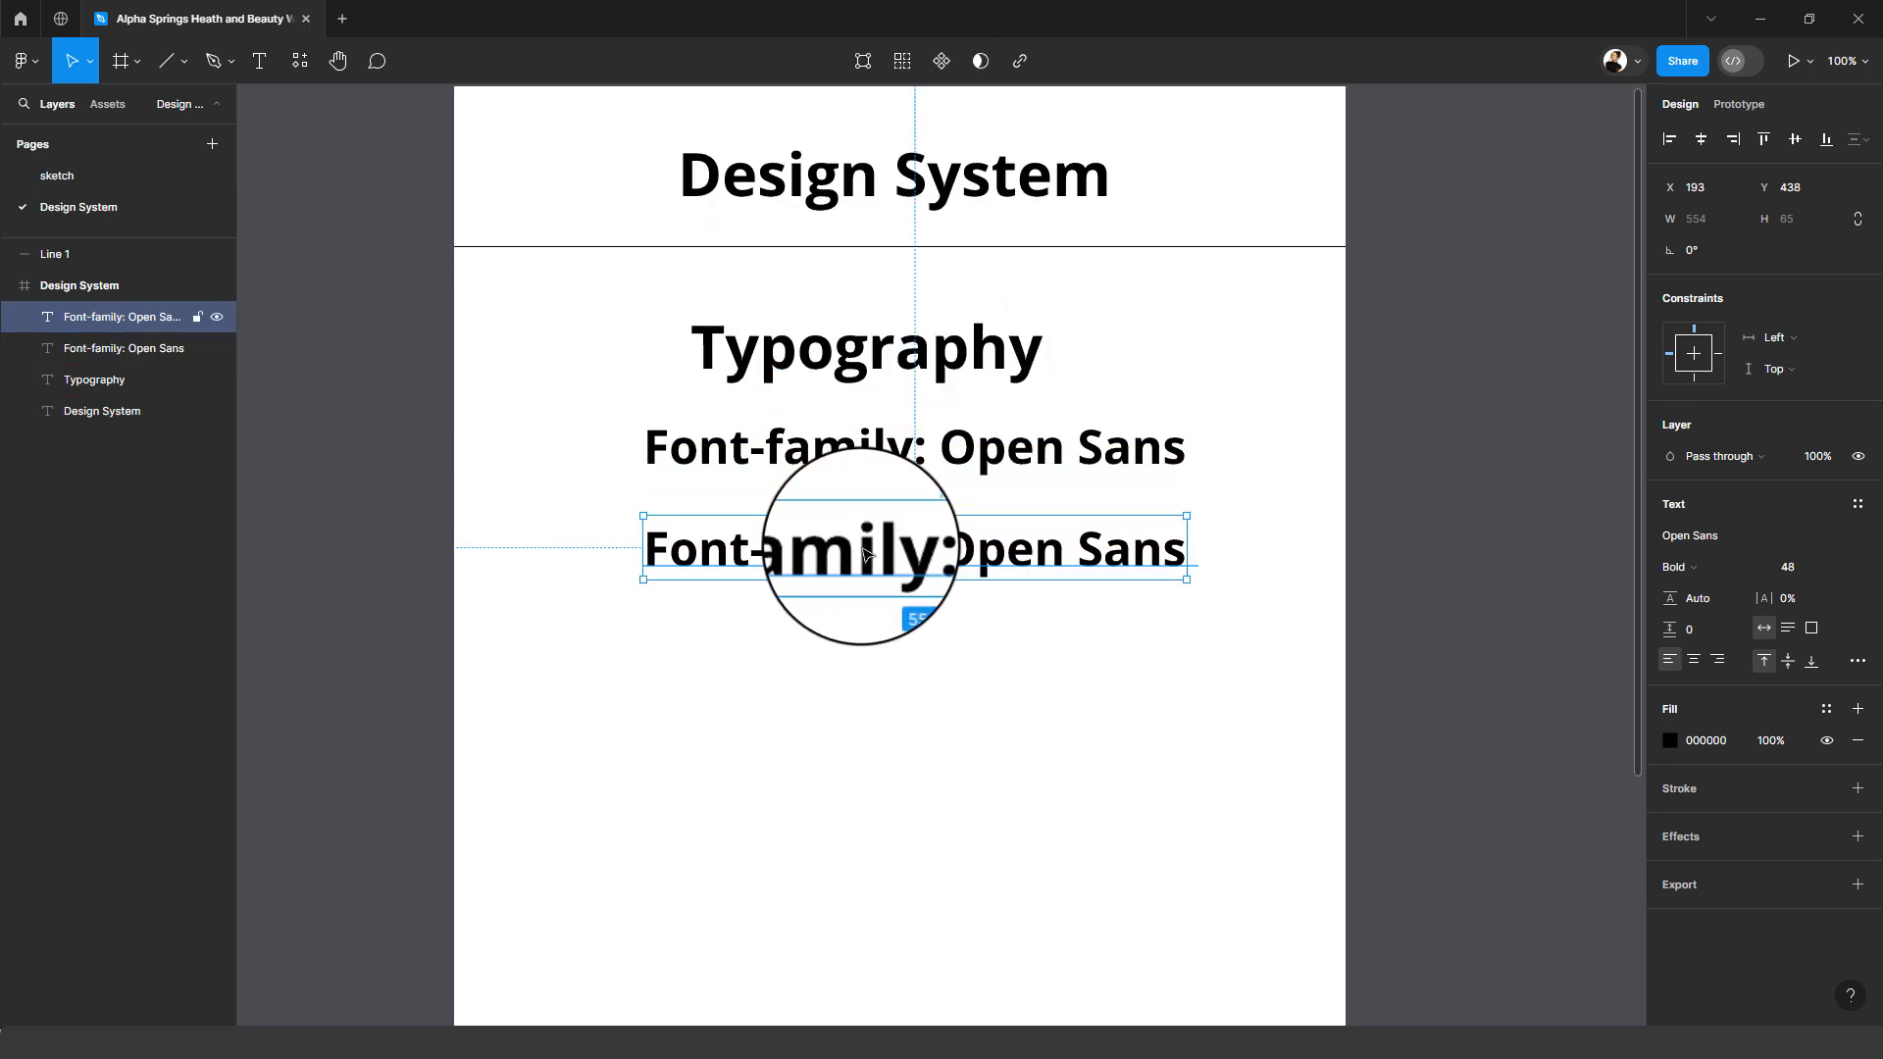
{"action": "double_click", "coordinate": [861, 549]}
{"action": "type", "text": "H1"}
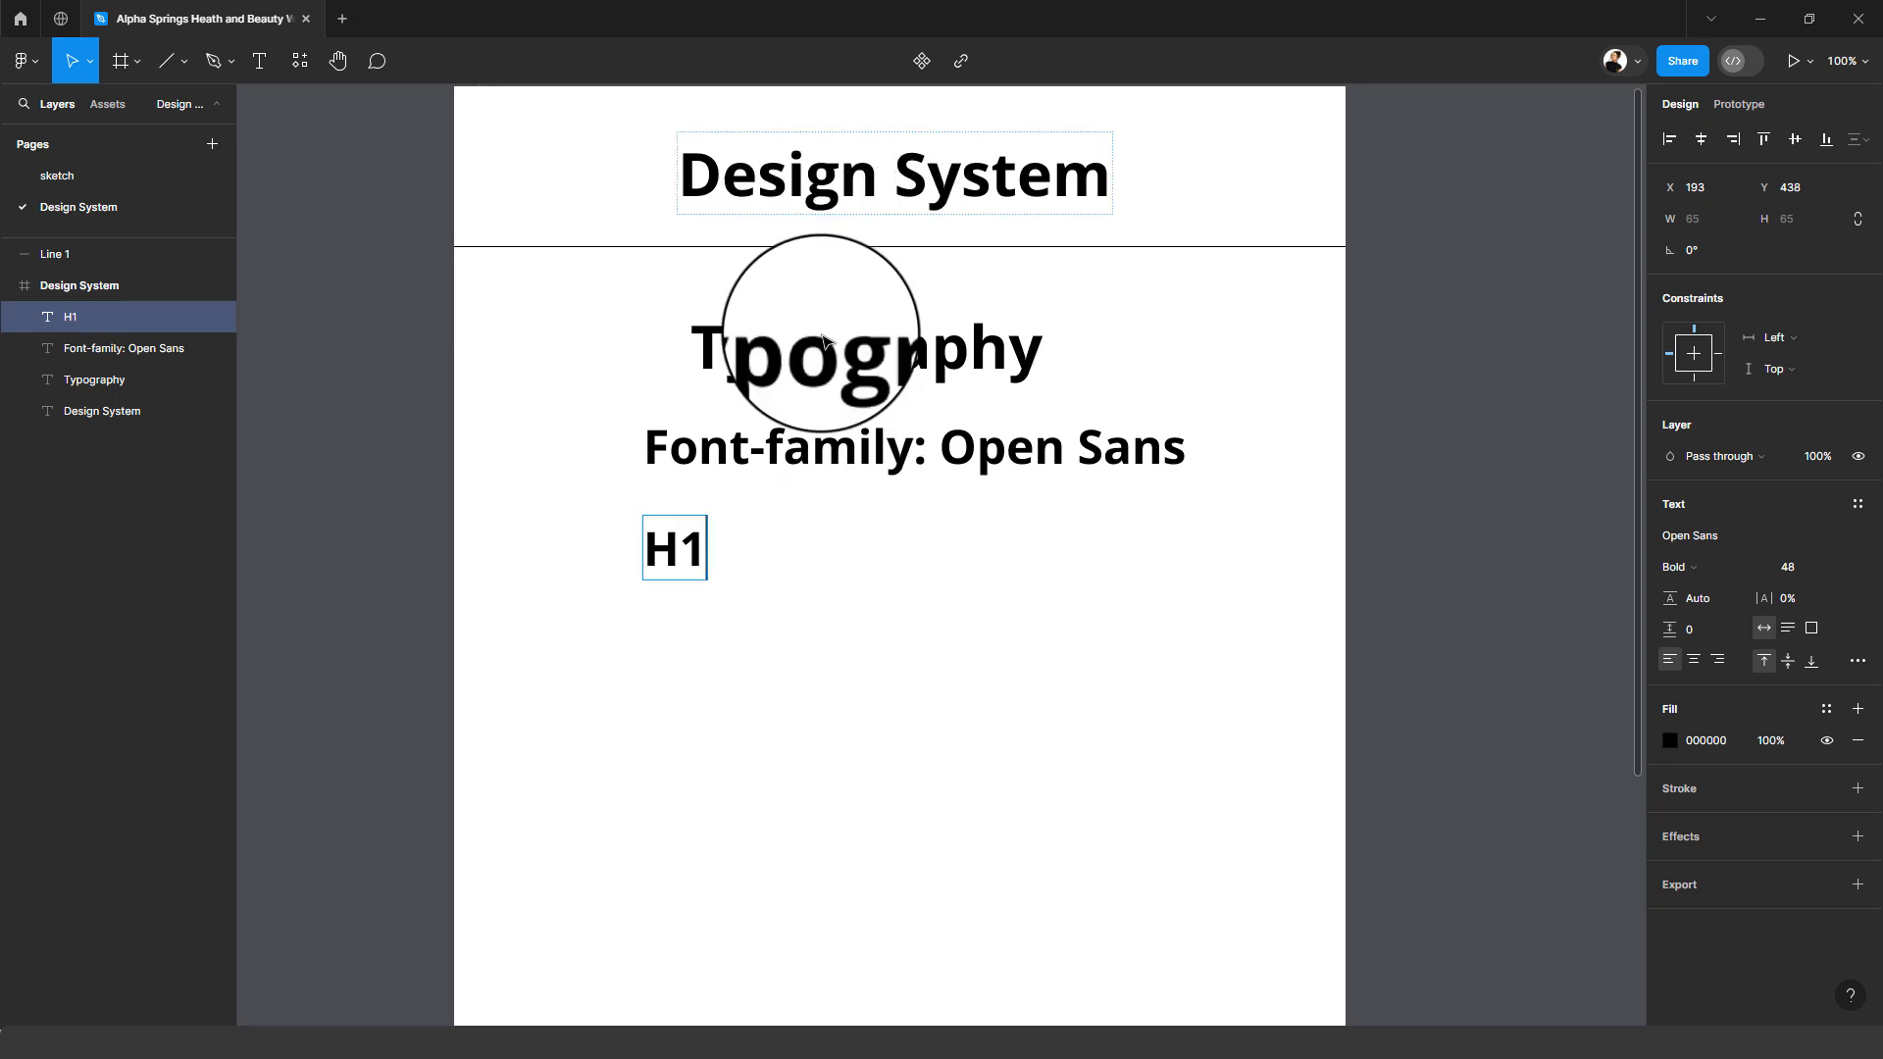
{"action": "key", "text": "Escape"}
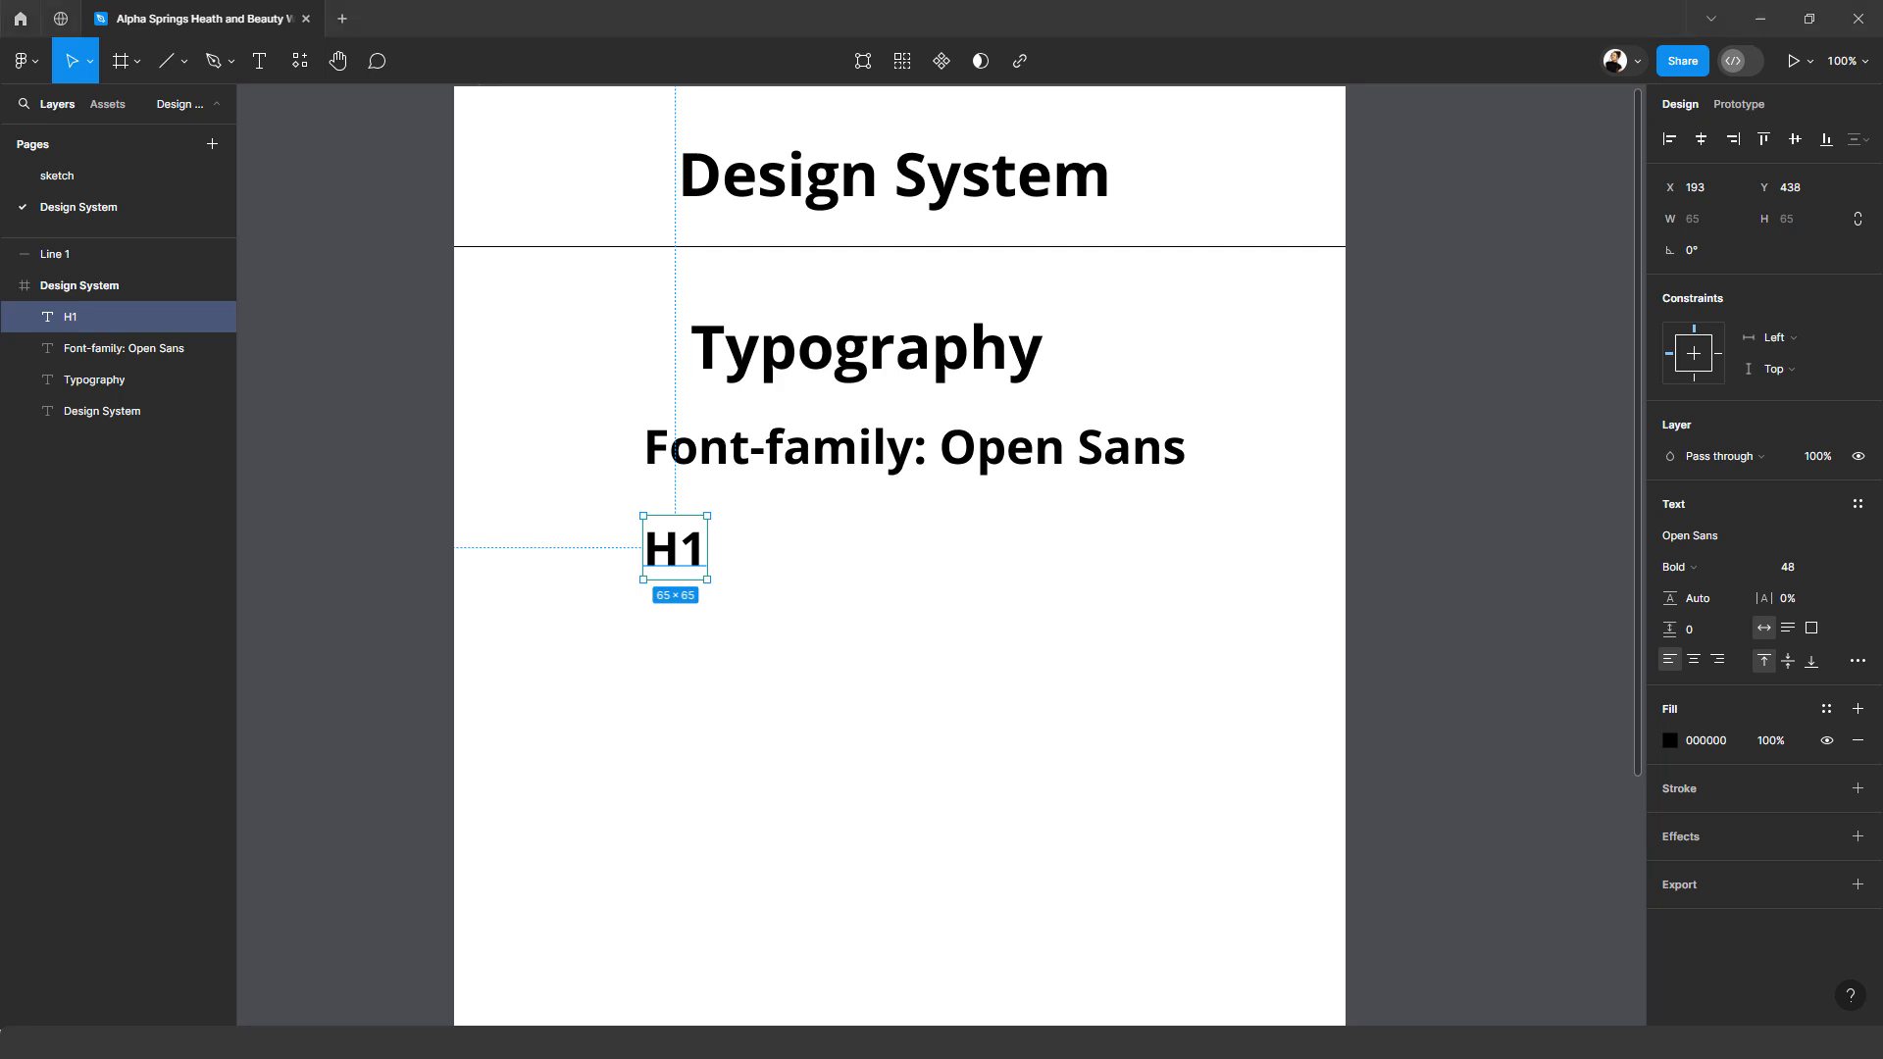
{"action": "left_click_drag", "start_coordinate": [675, 549], "coordinate": [886, 556]}
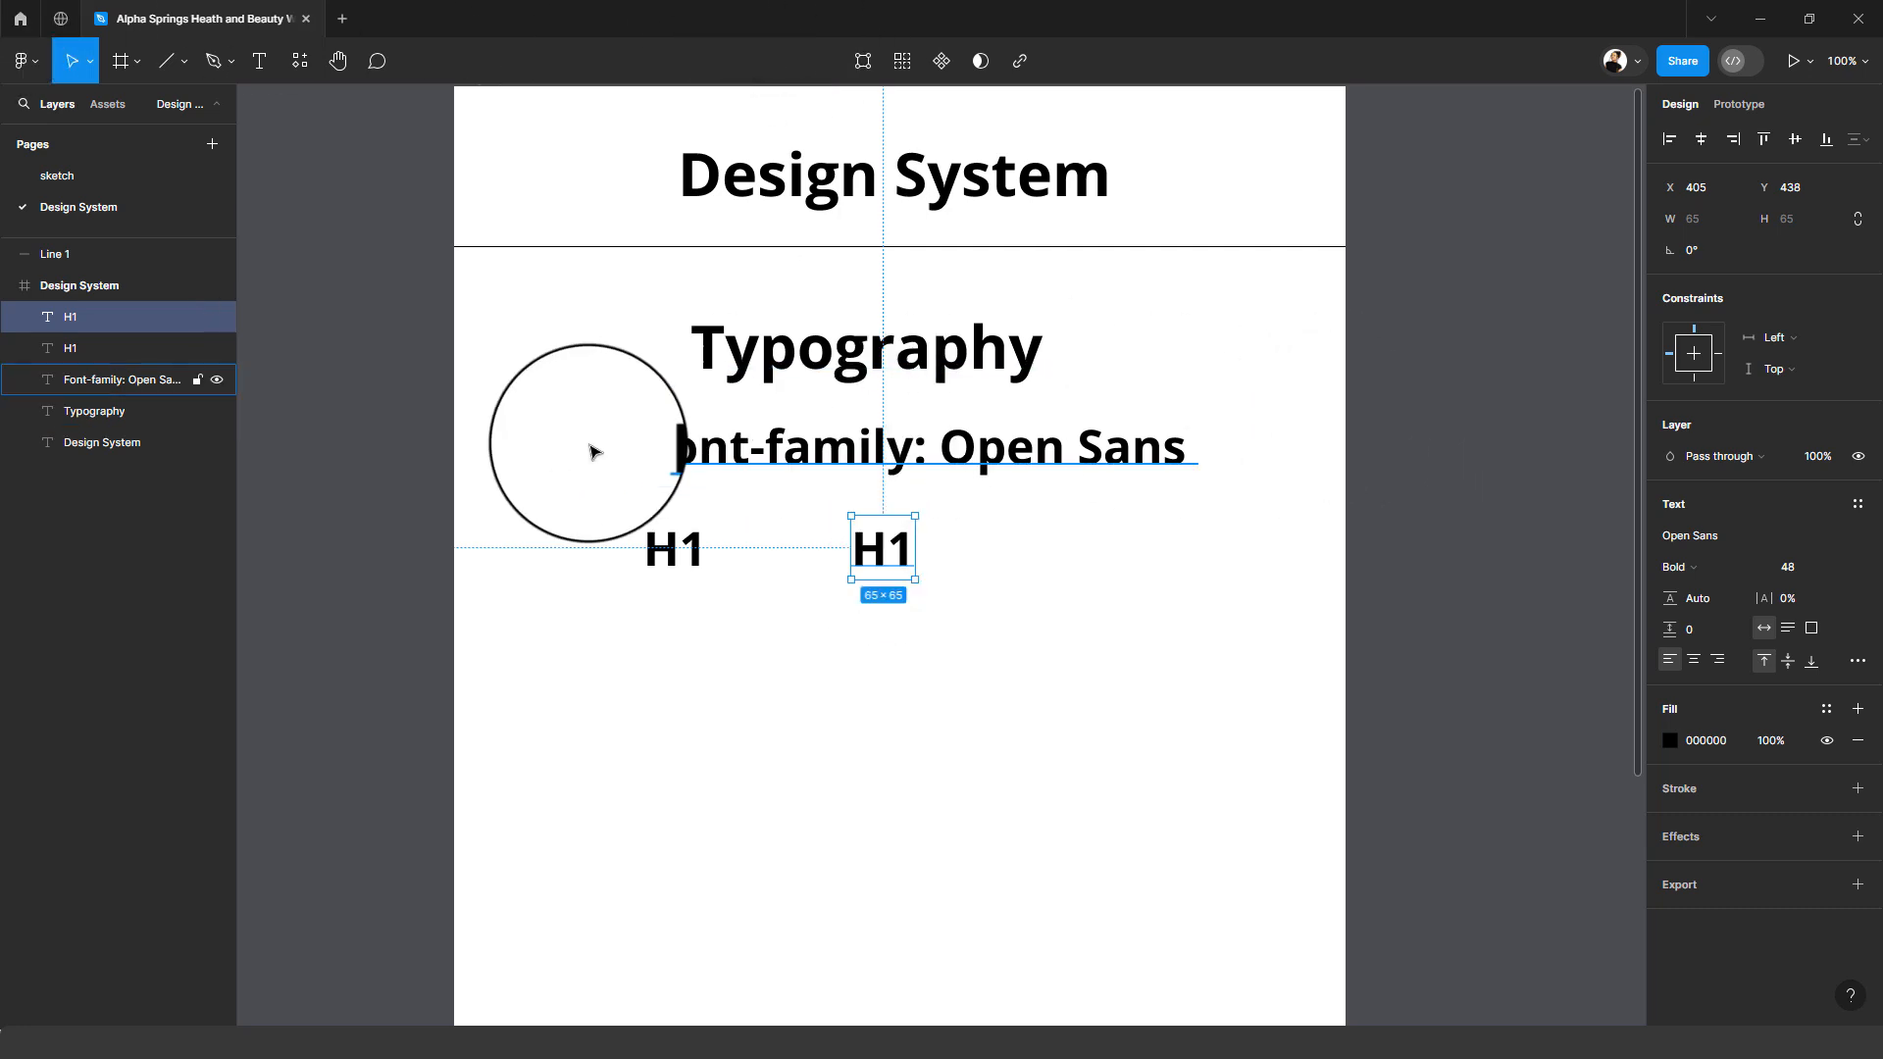
- Set both H1 labels to font size 68.66 and move the pair about 60 px to the right
{"action": "left_click", "coordinate": [698, 549], "text": "shift"}
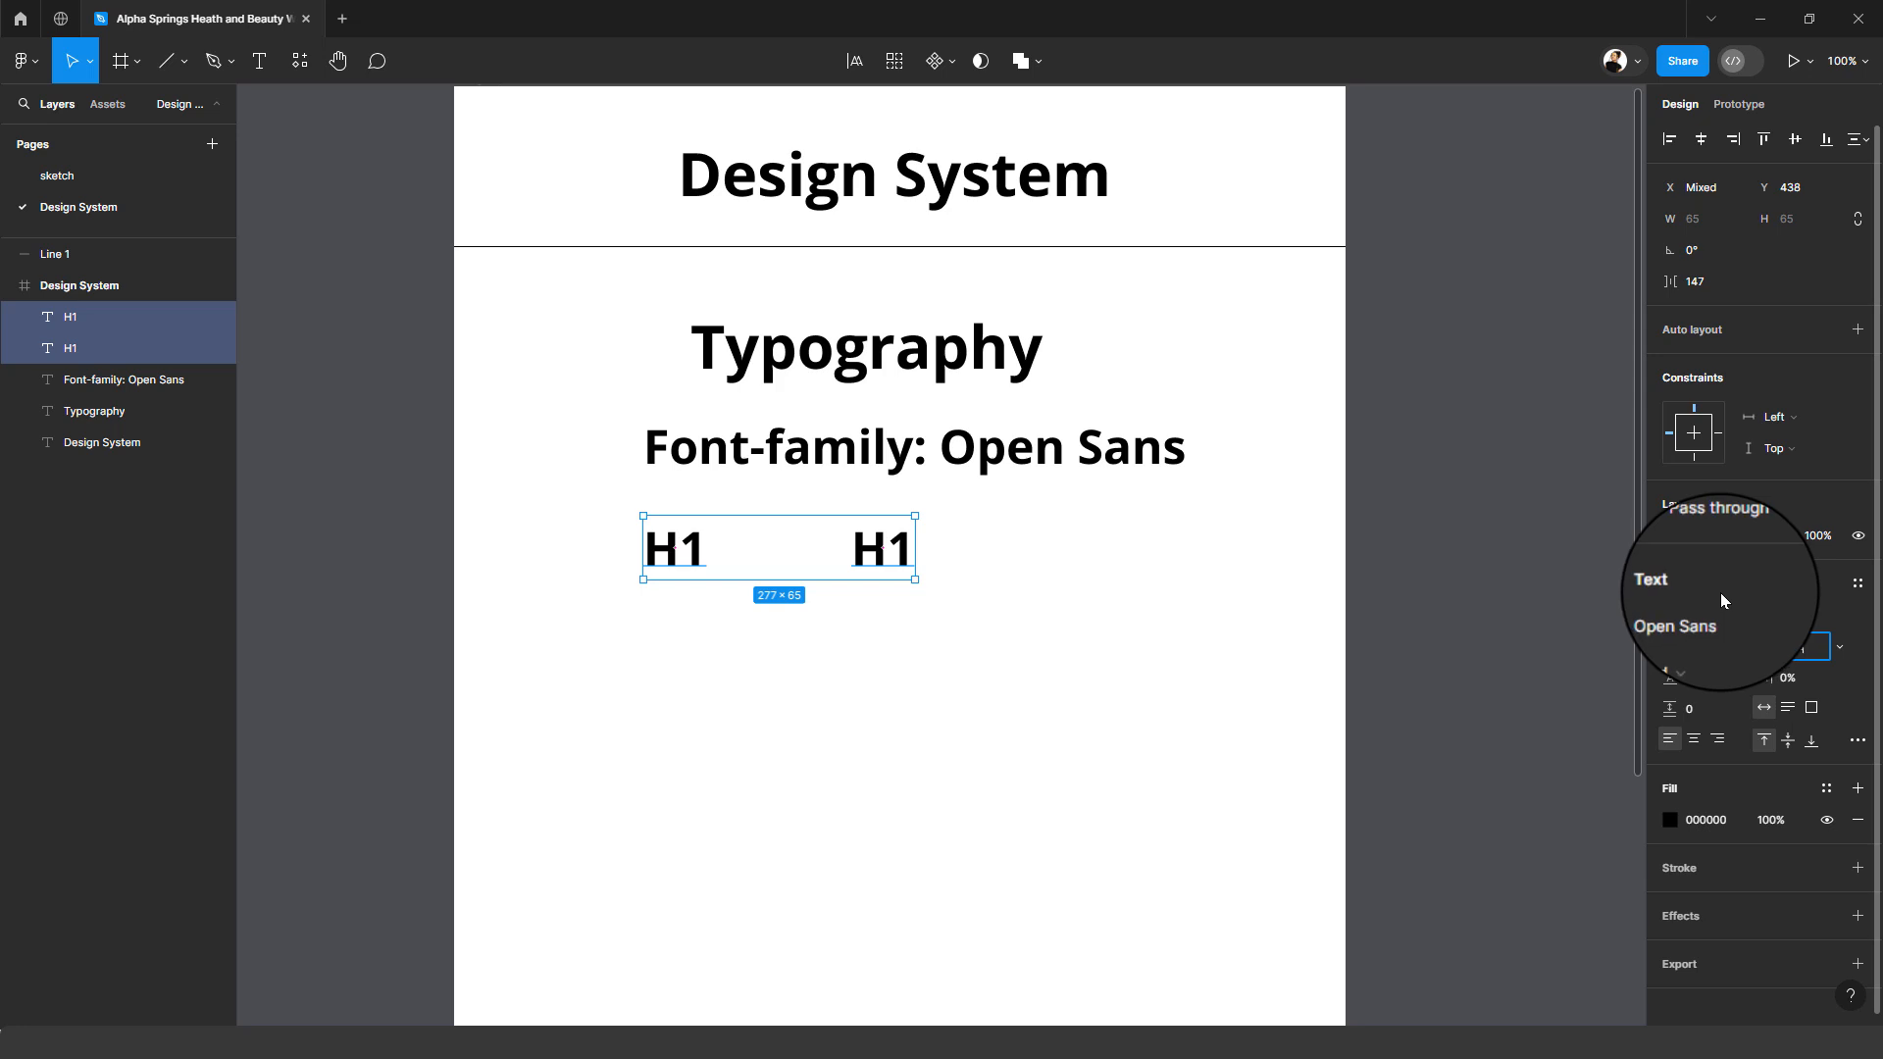
{"action": "type", "text": "68.66"}
{"action": "key", "text": "Return"}
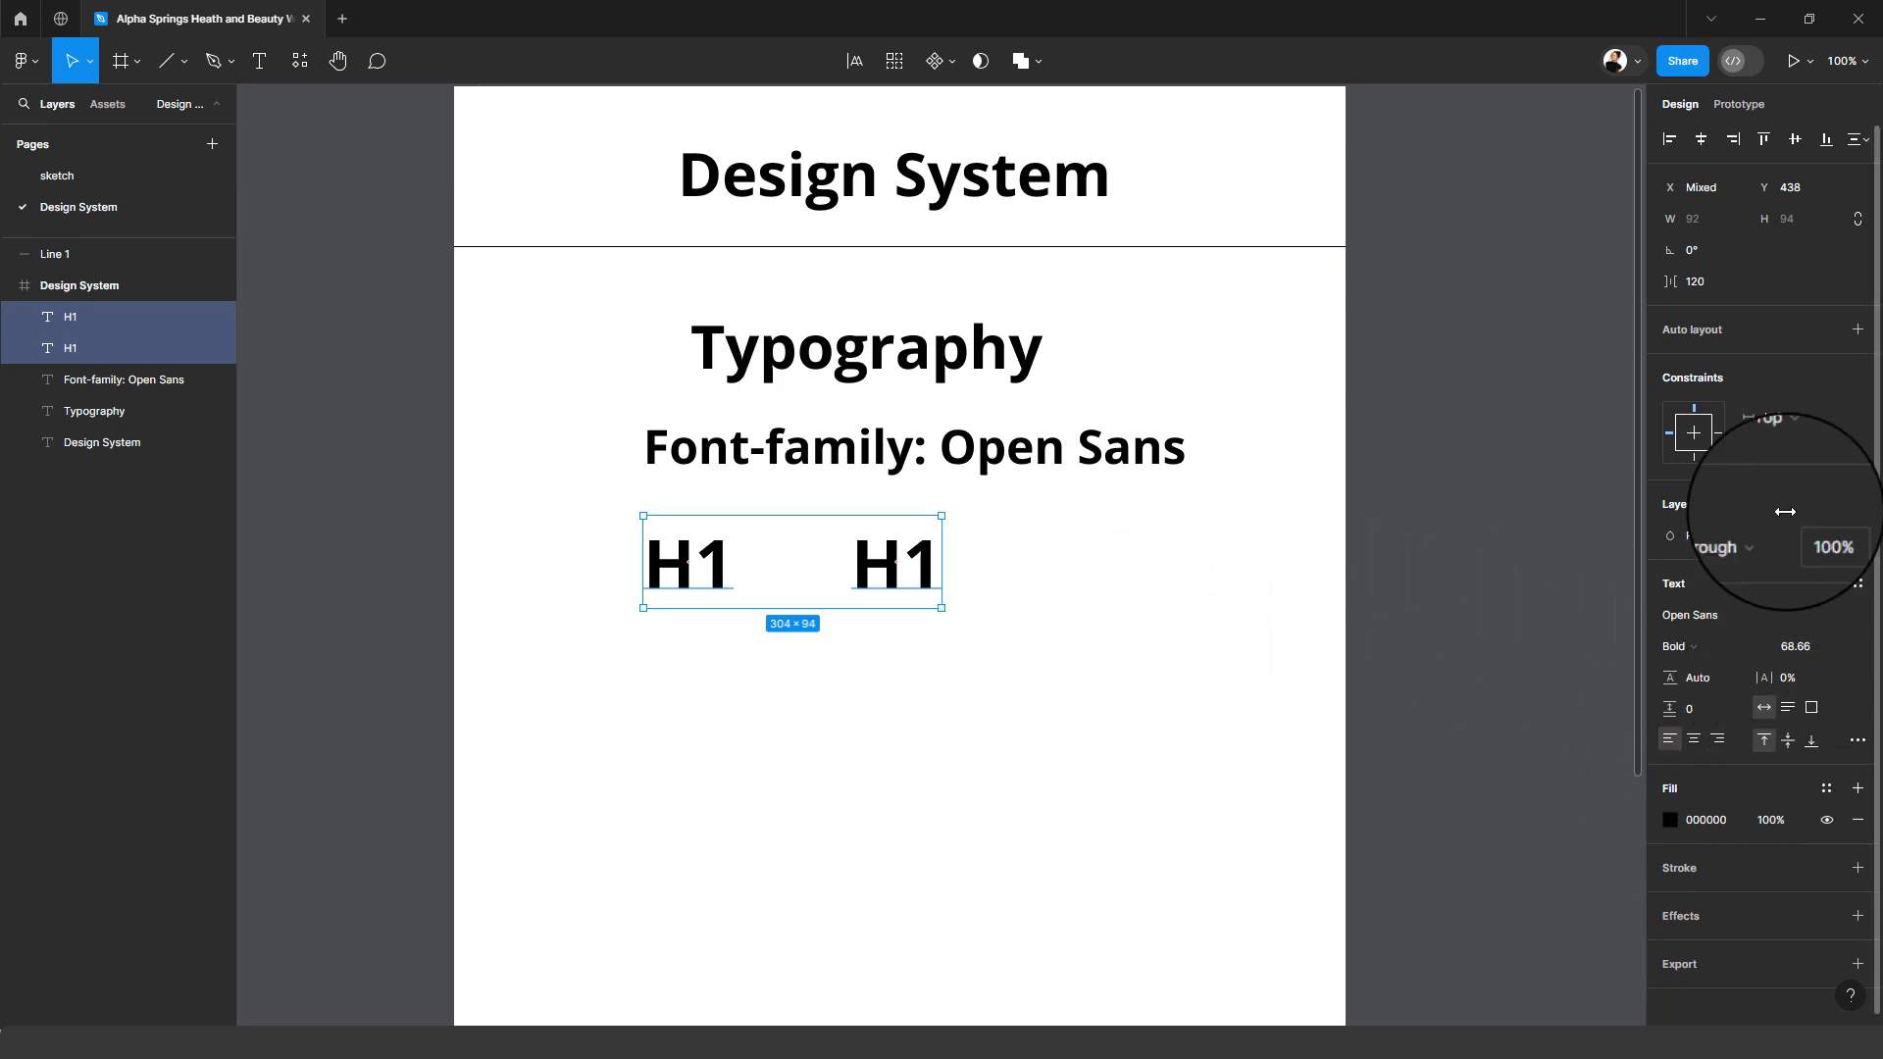
{"action": "left_click_drag", "start_coordinate": [915, 564], "coordinate": [982, 578]}
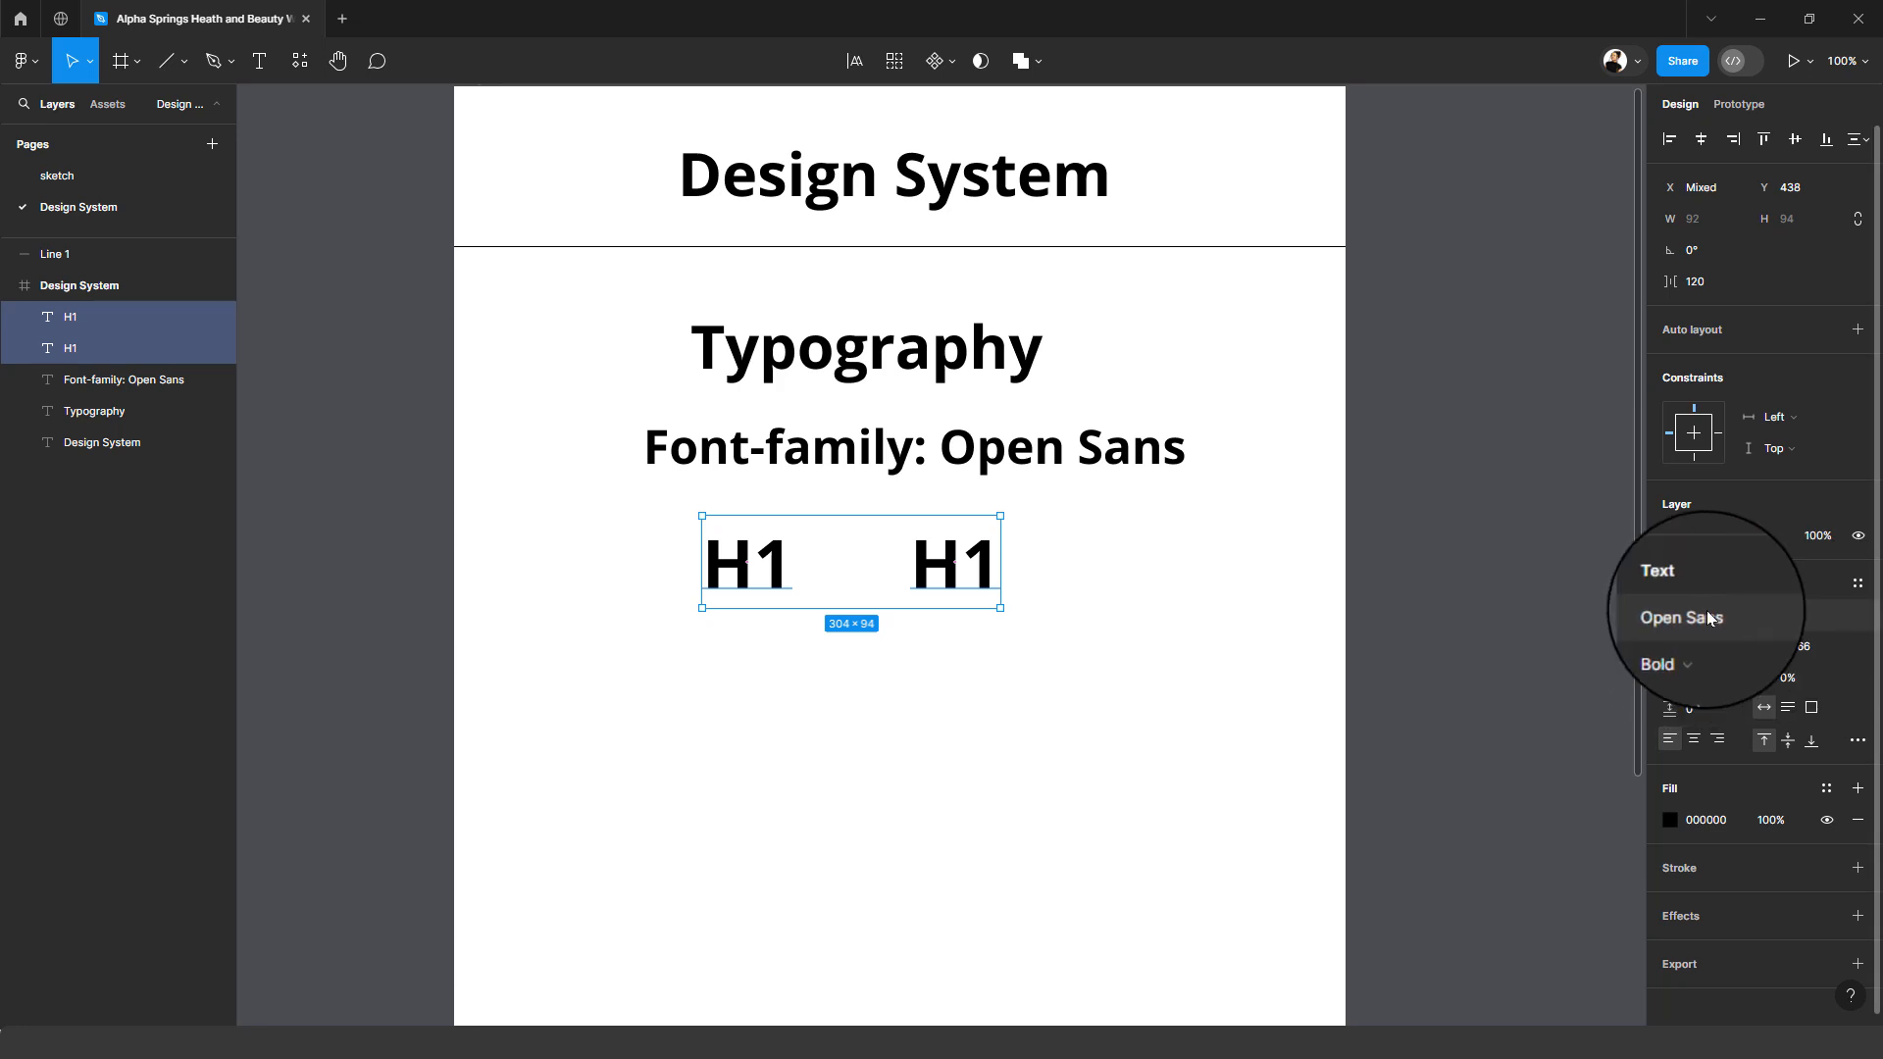
- Try the Lato font on both H1 labels and switch them back to Open Sans
{"action": "left_click", "coordinate": [1707, 619]}
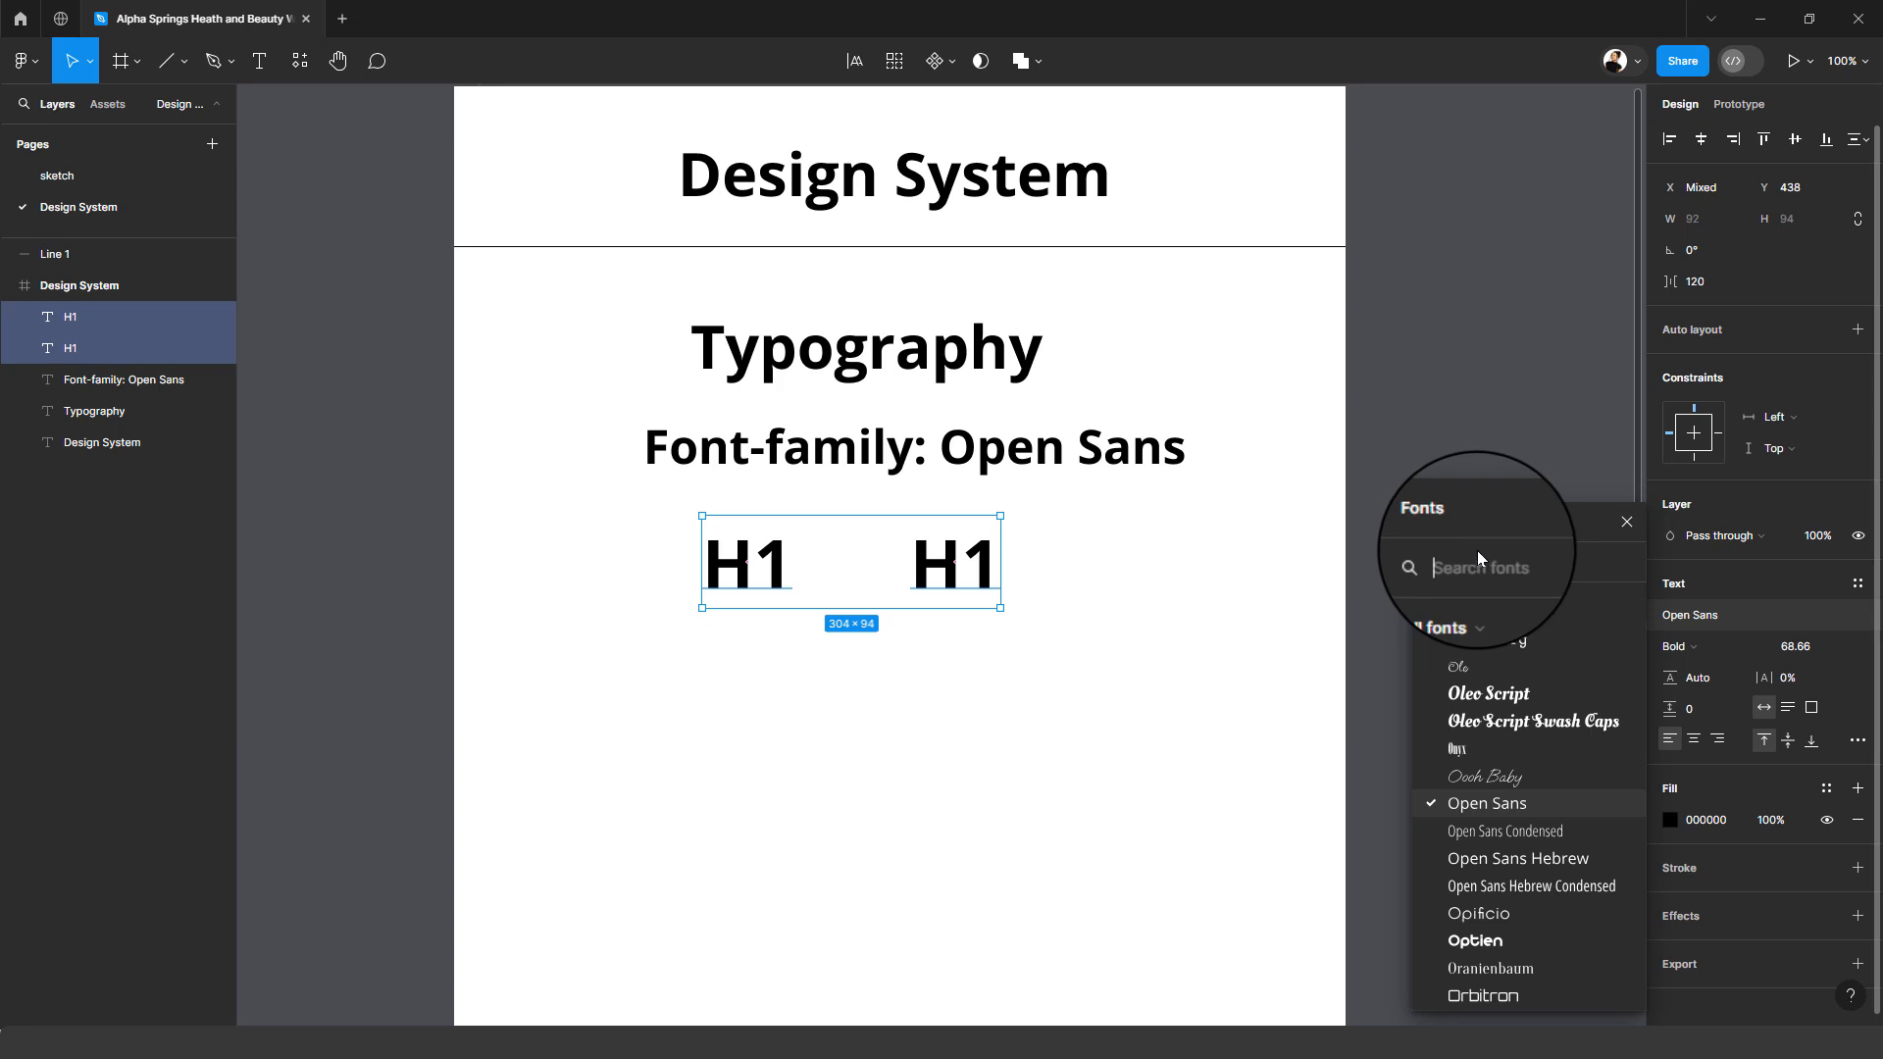
{"action": "type", "text": "lato"}
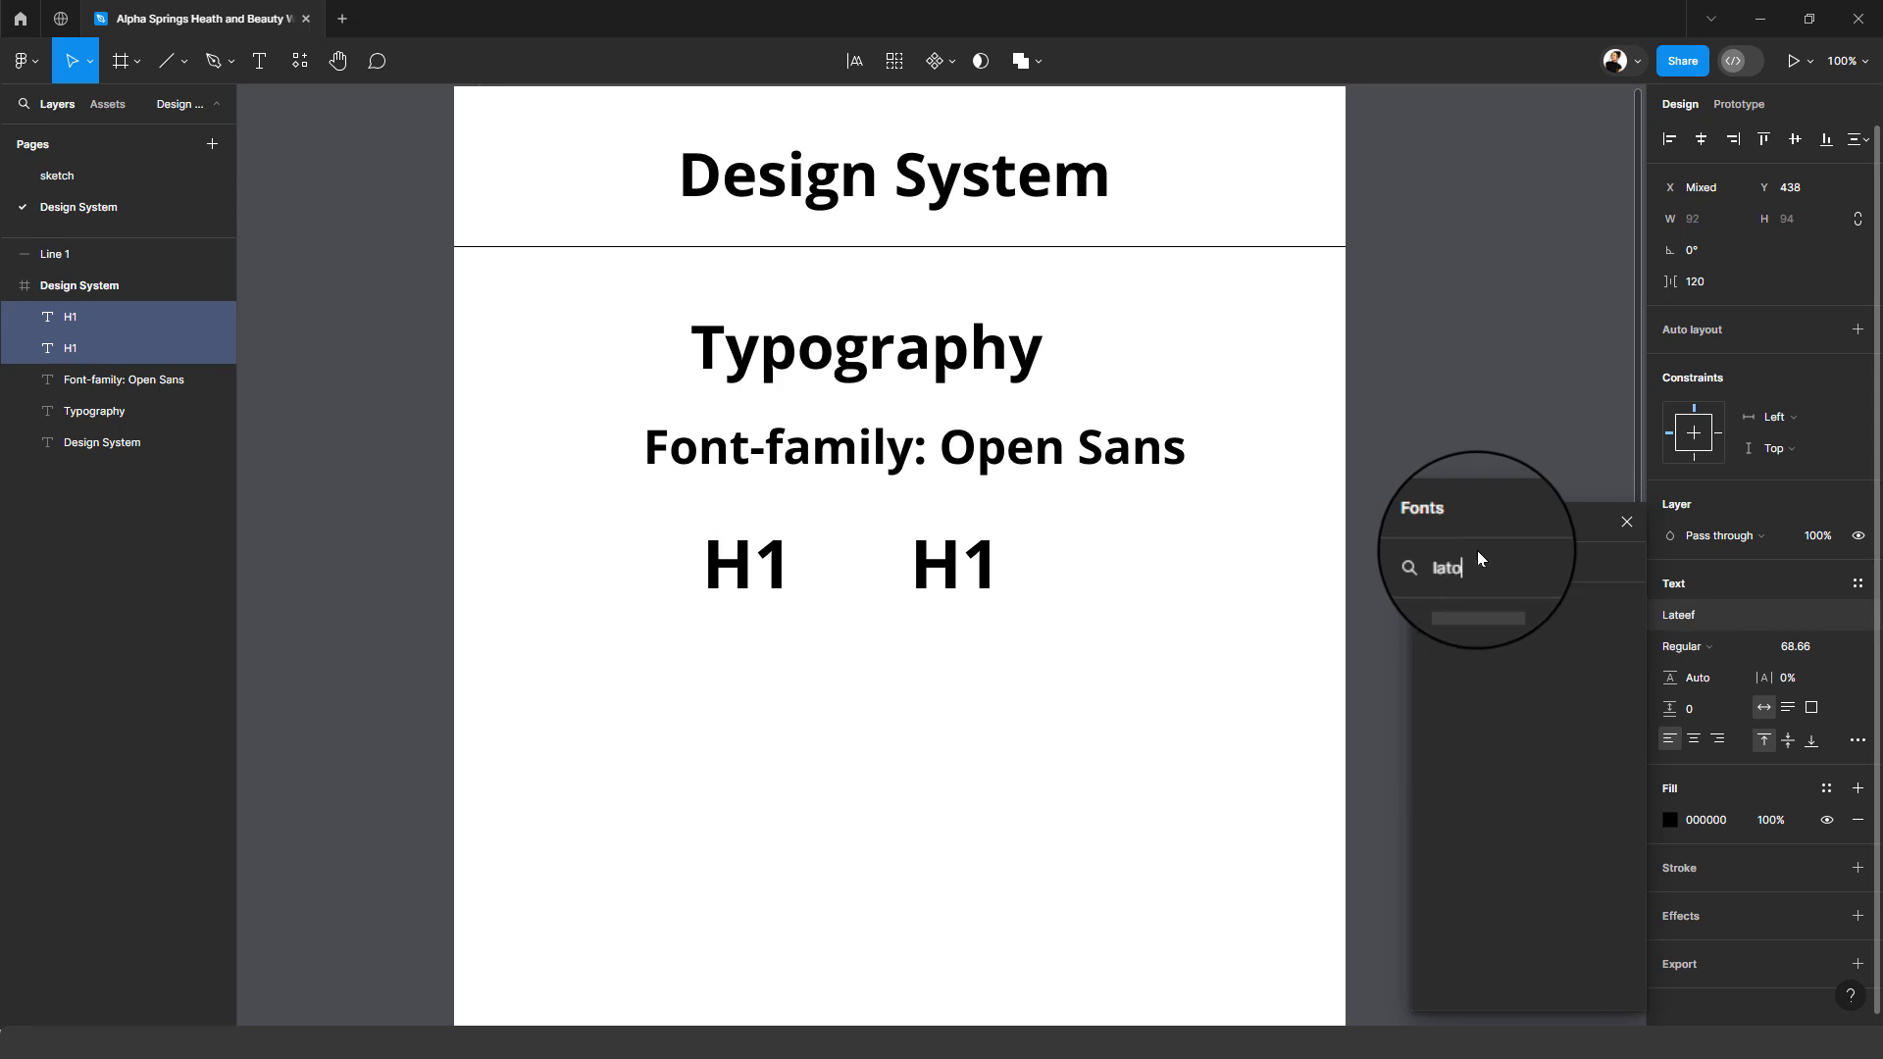
{"action": "left_click", "coordinate": [1500, 598]}
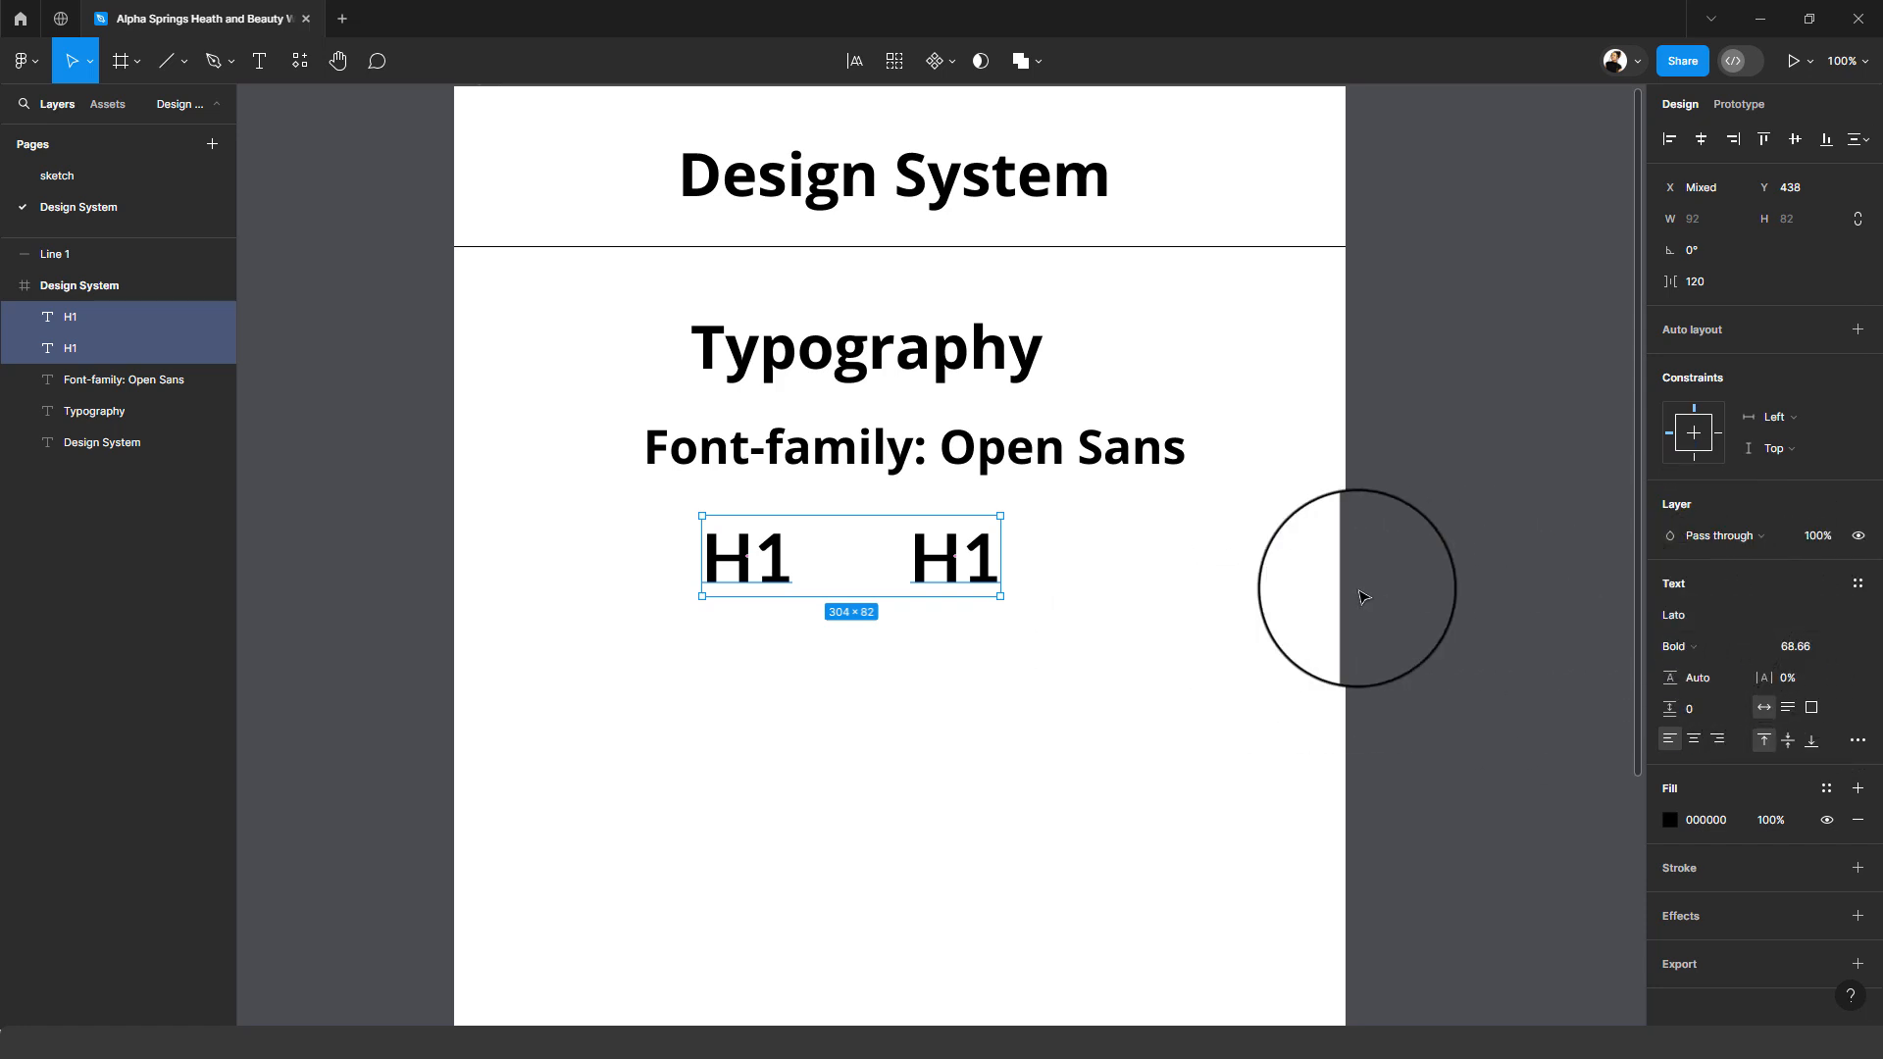
{"action": "left_click", "coordinate": [1773, 616]}
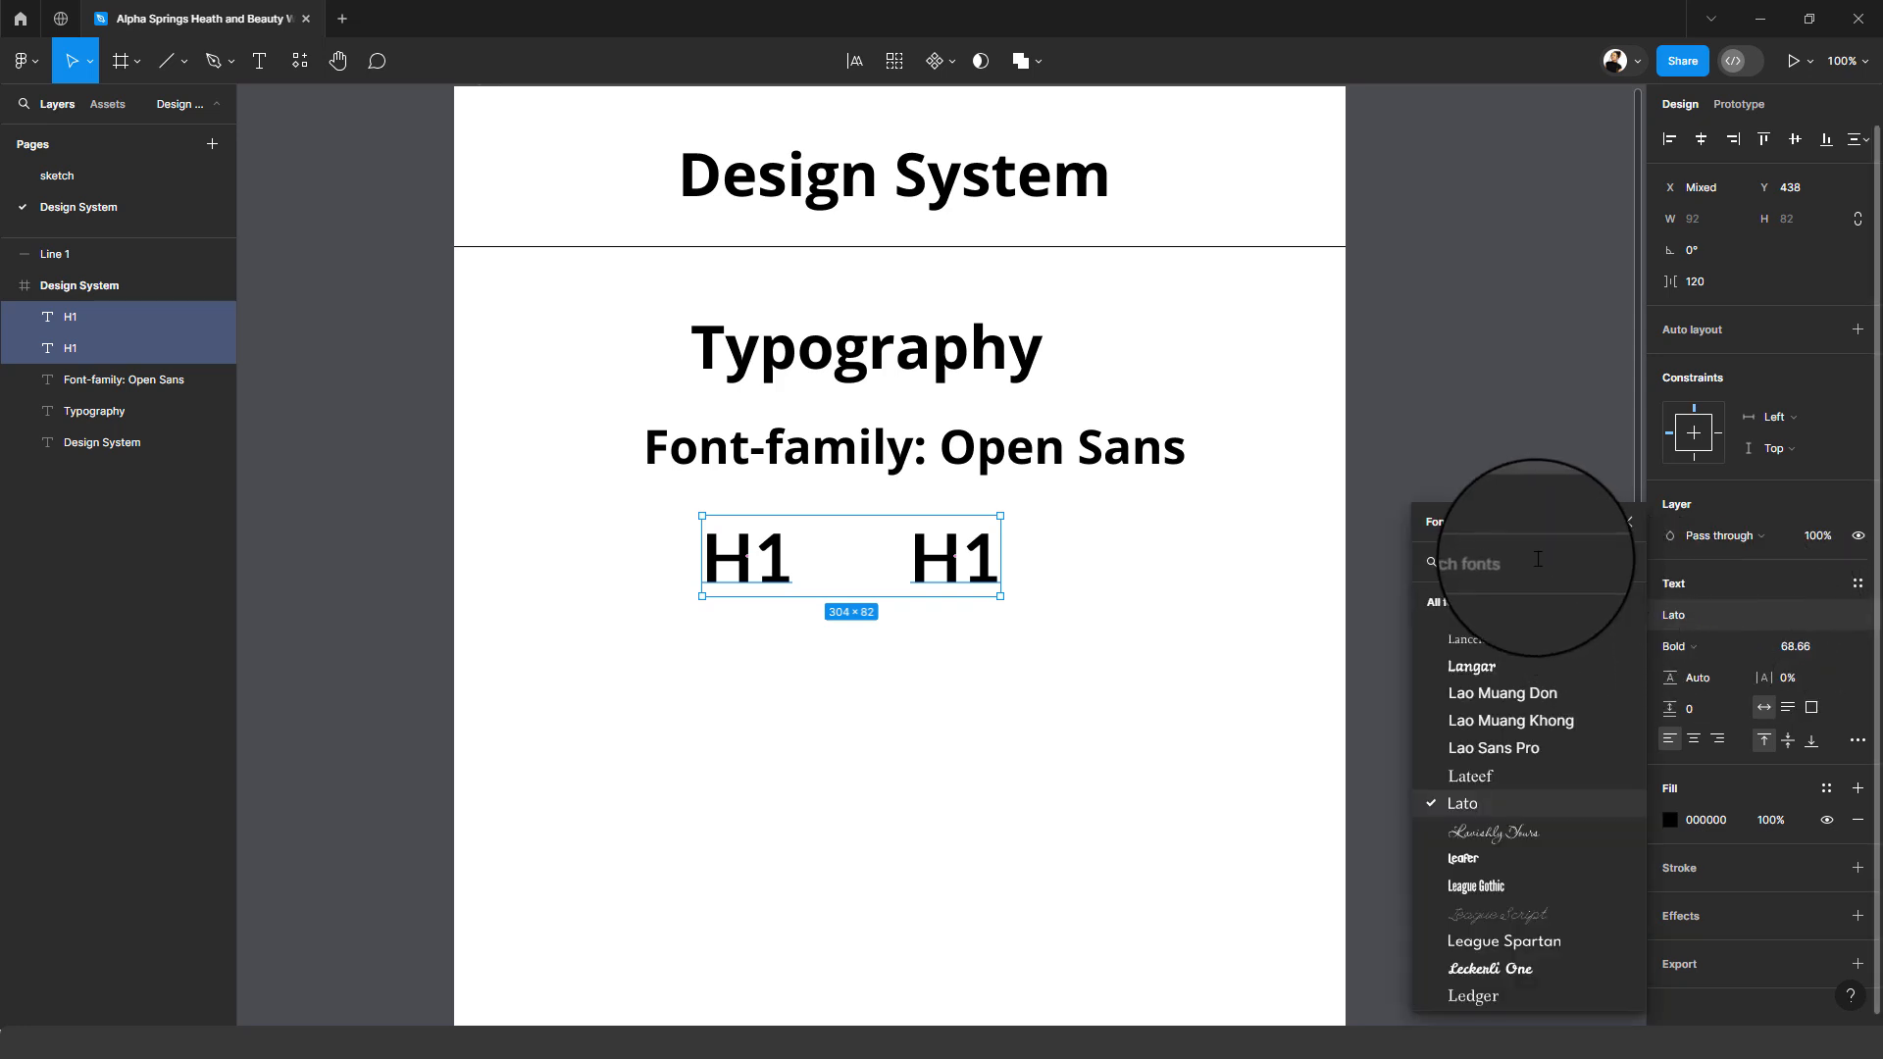
{"action": "type", "text": "open sans"}
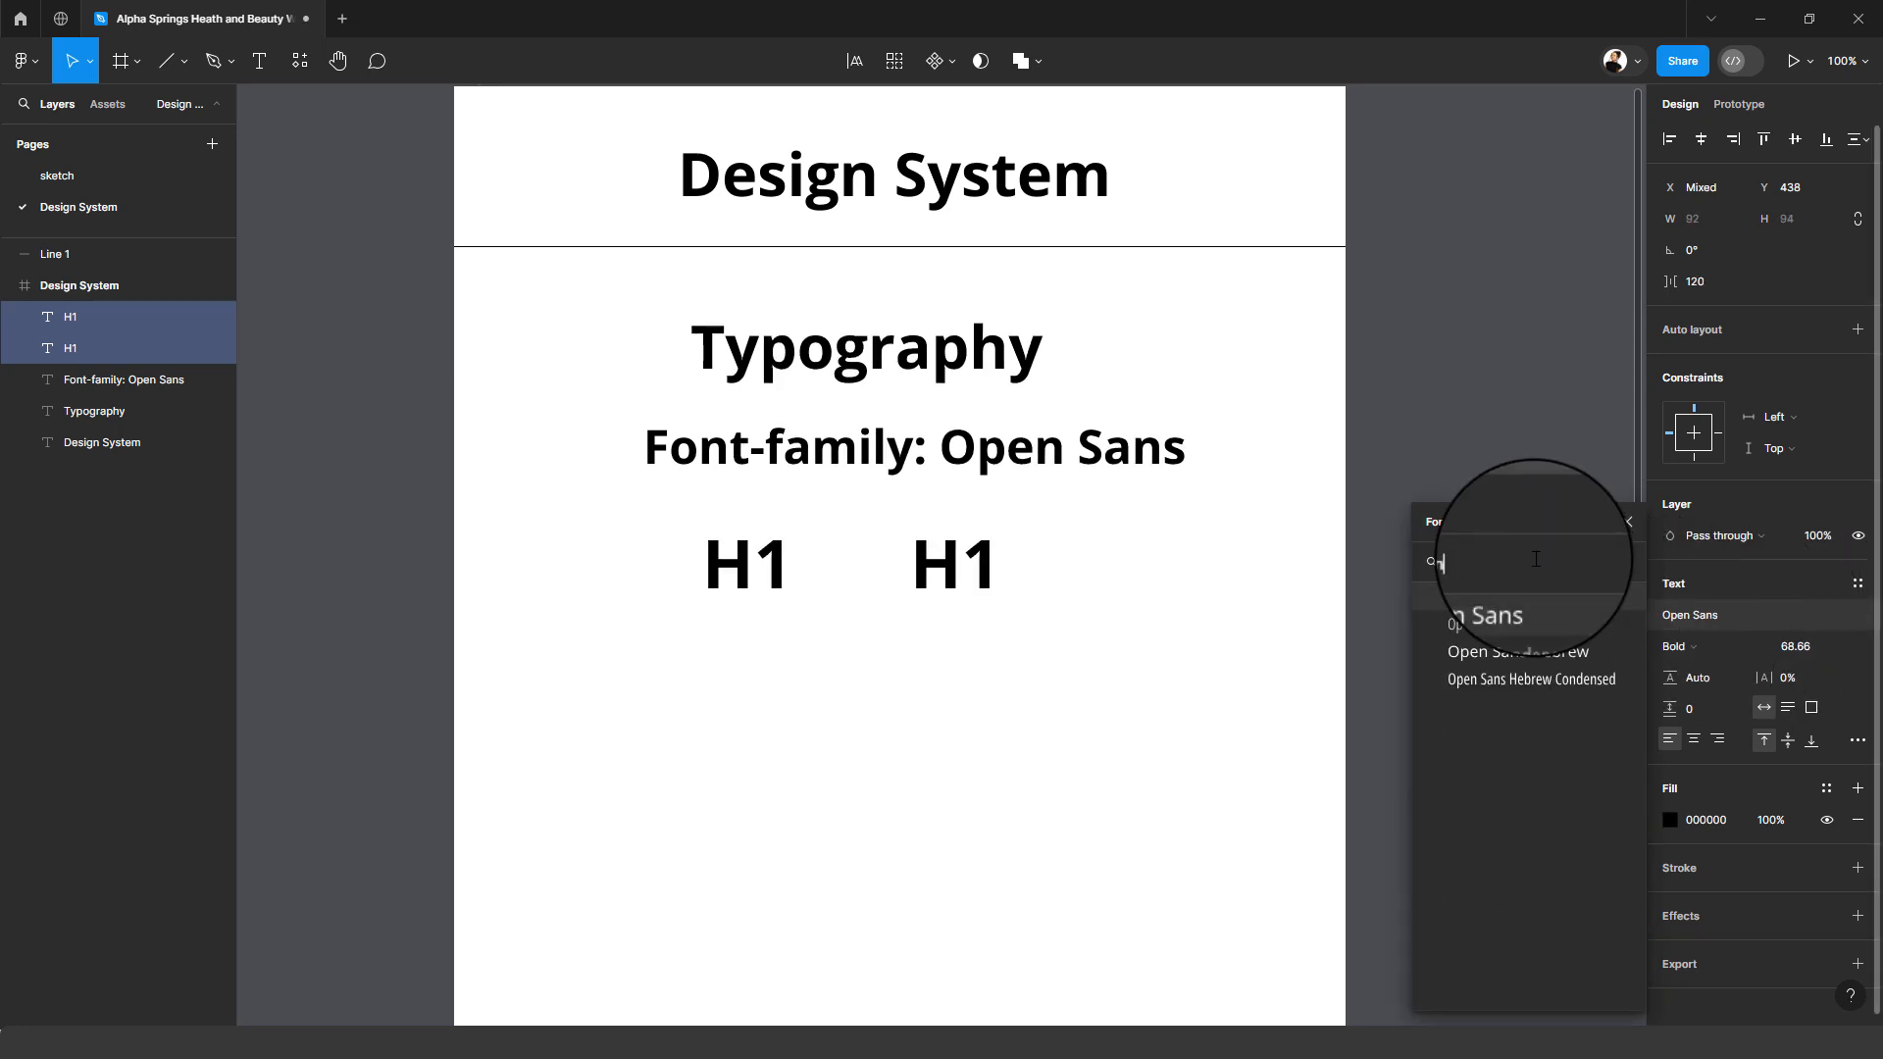
{"action": "left_click", "coordinate": [1522, 601]}
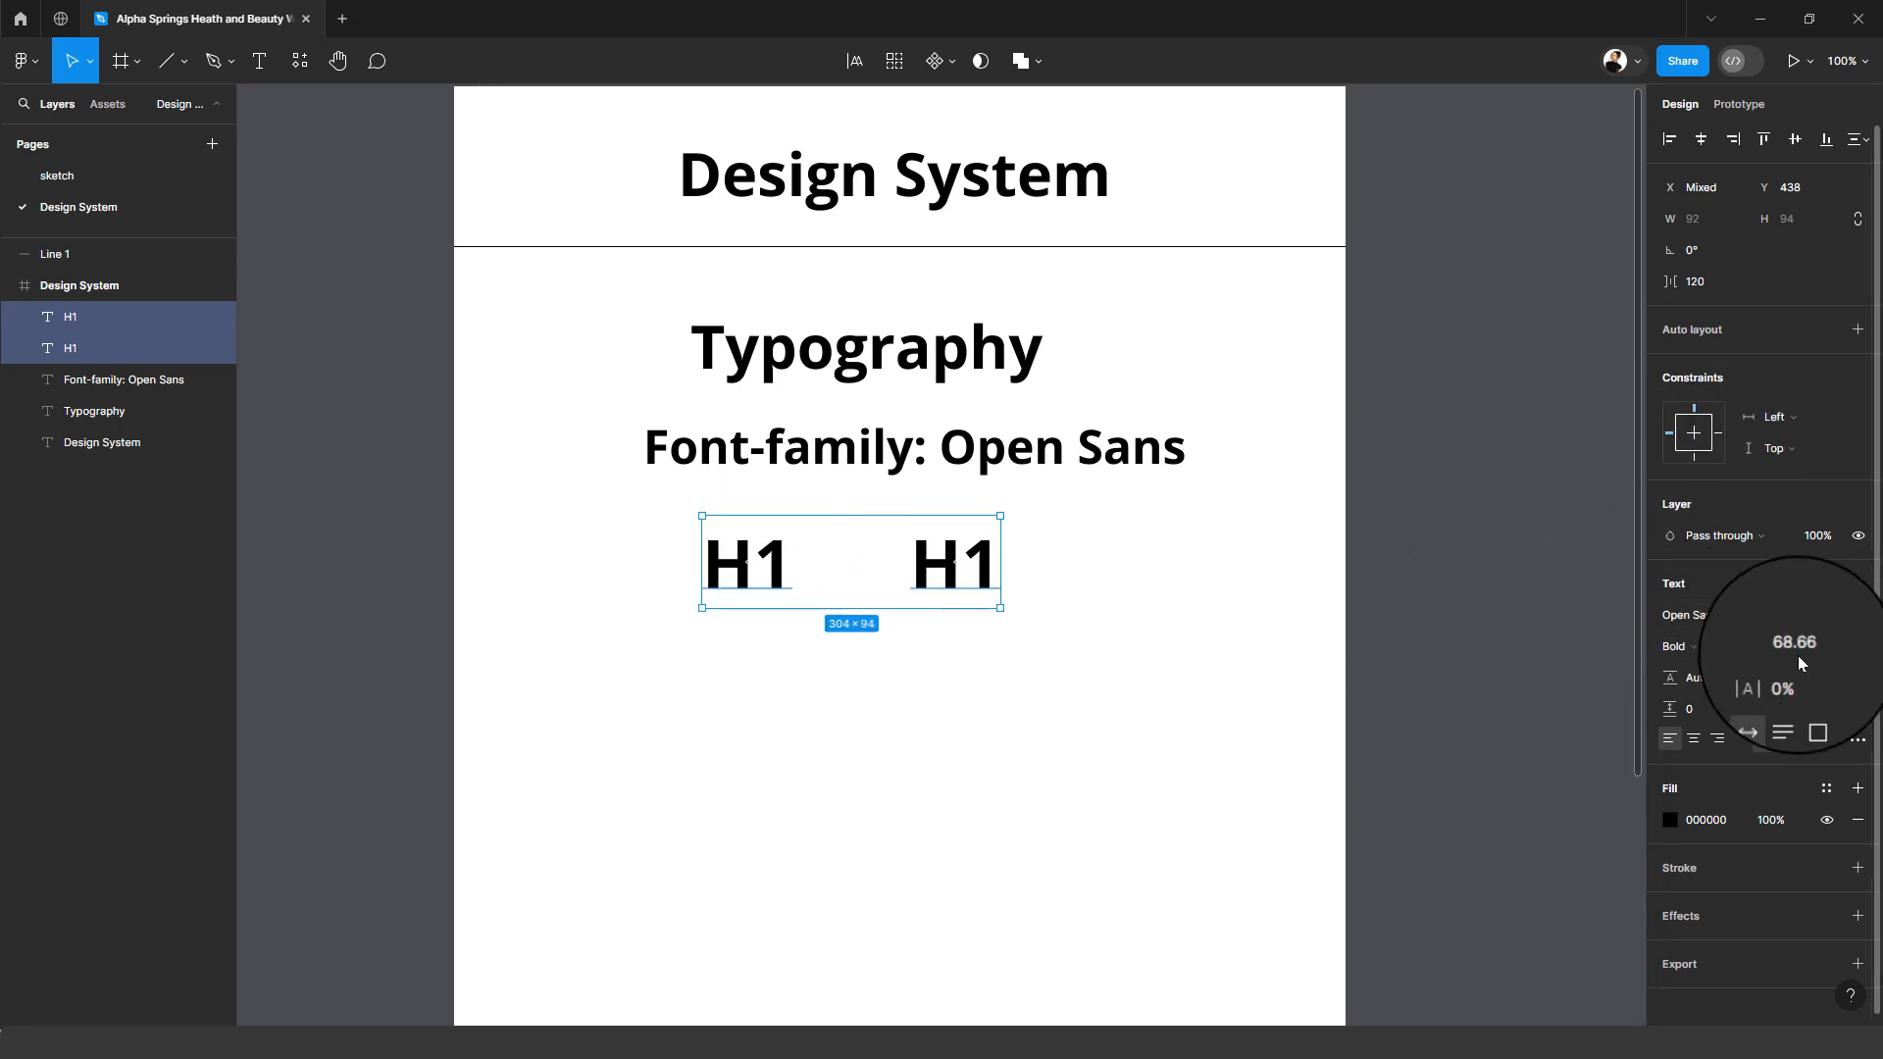
- Duplicate the H1 pair as a second row below and change the left copy's text to "H2"
{"action": "left_click_drag", "start_coordinate": [958, 559], "coordinate": [958, 667]}
{"action": "left_click", "coordinate": [755, 660]}
{"action": "double_click", "coordinate": [770, 660]}
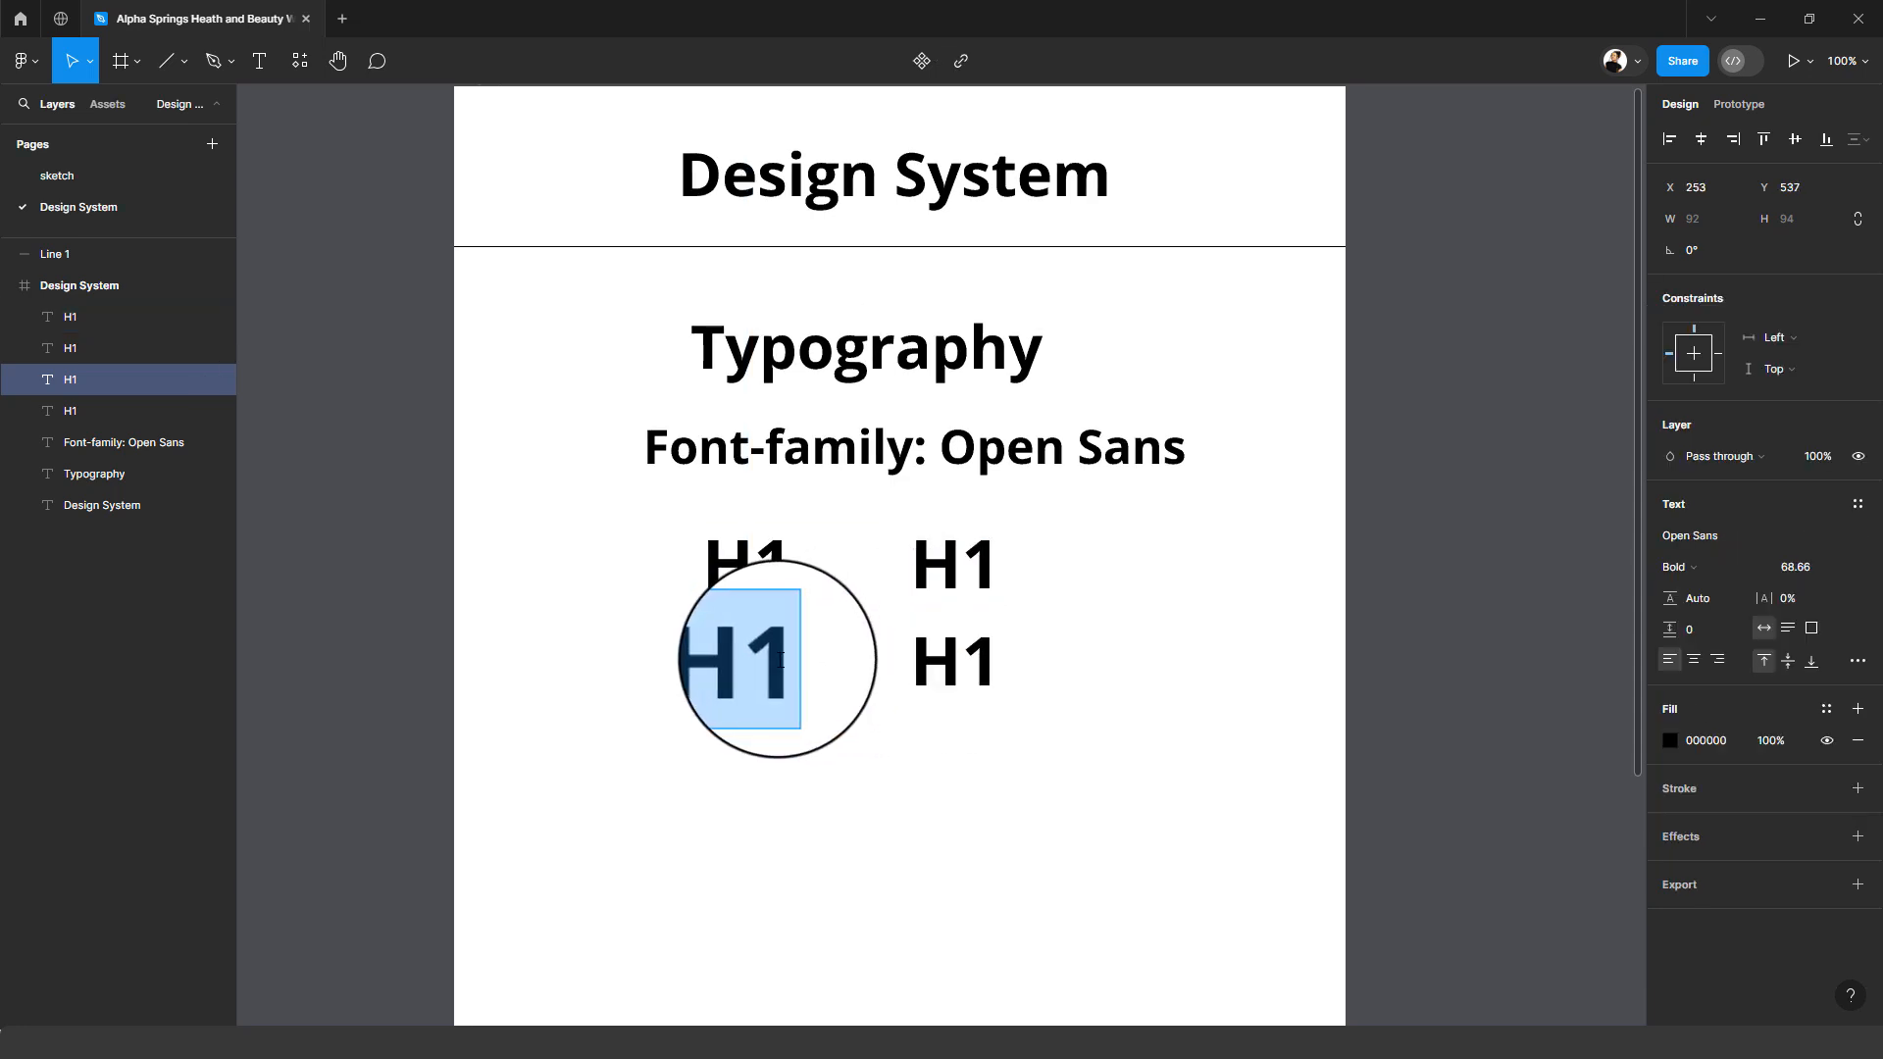
{"action": "left_click", "coordinate": [770, 660]}
{"action": "left_click_drag", "start_coordinate": [770, 660], "coordinate": [818, 669]}
{"action": "type", "text": "2"}
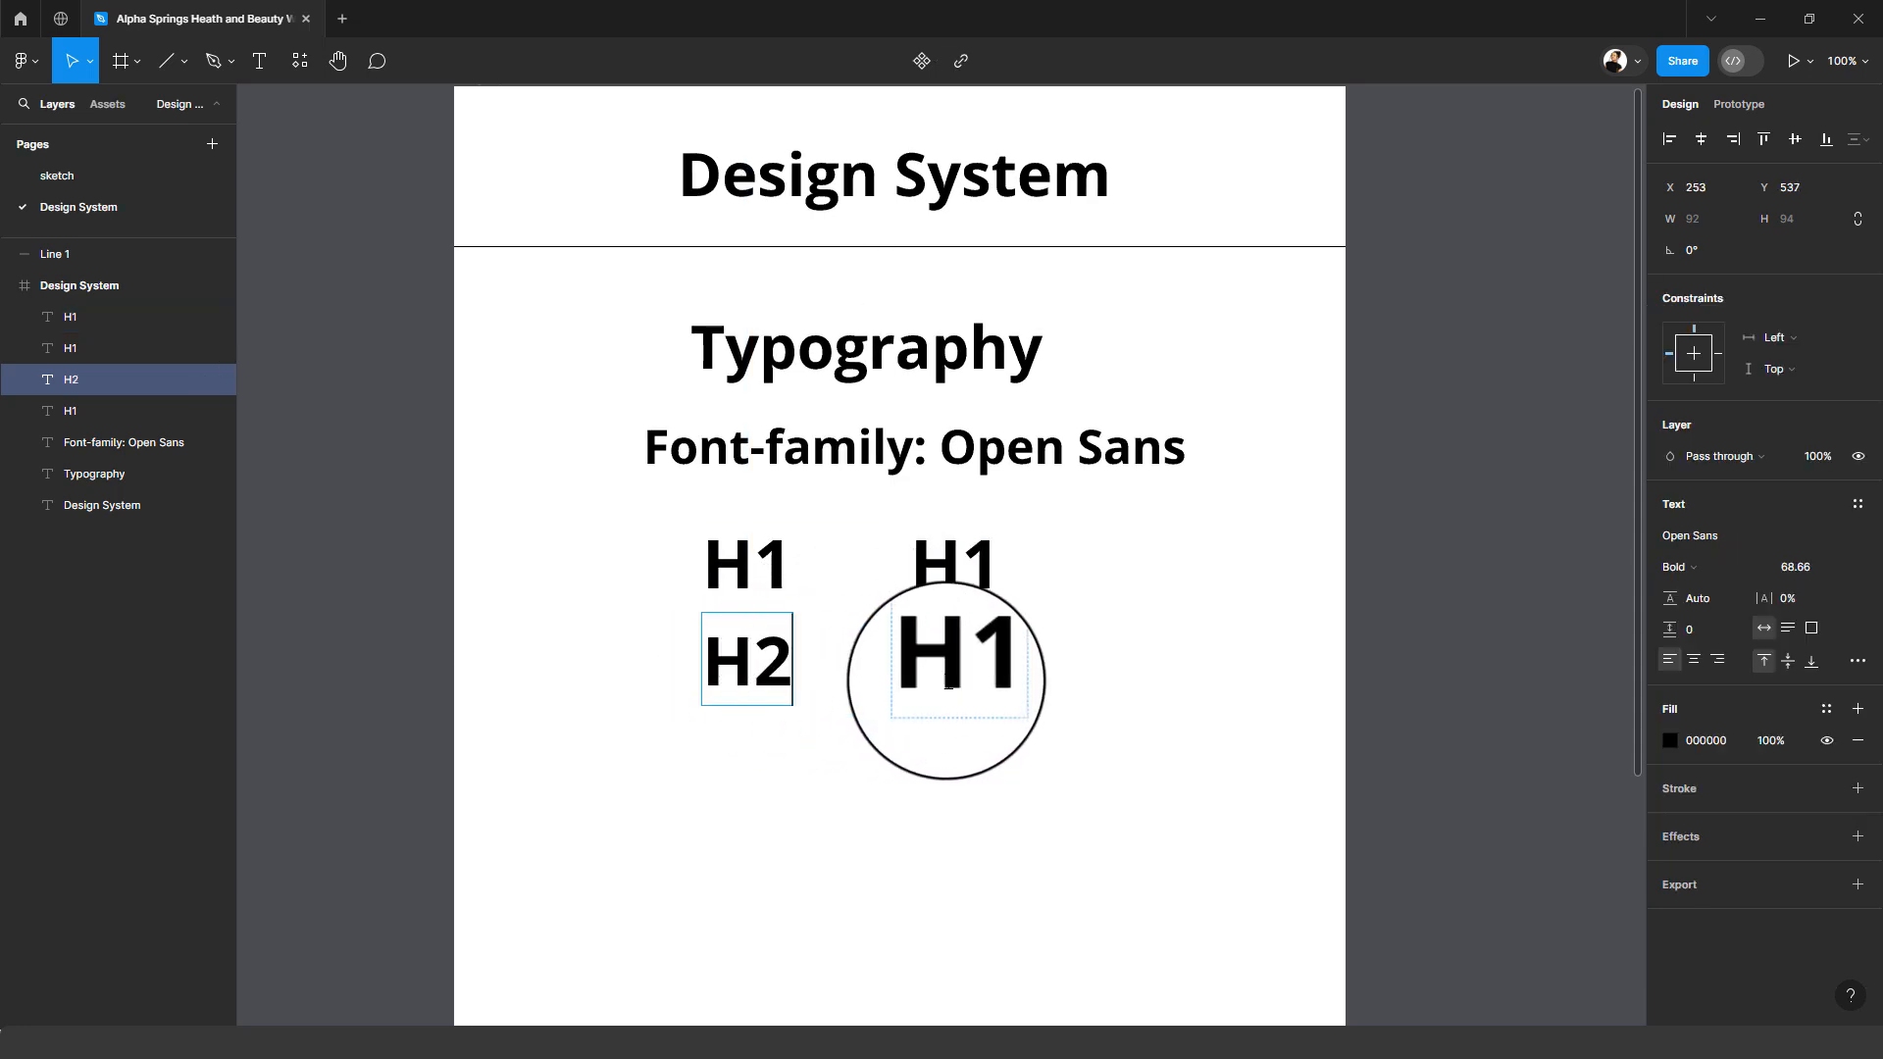
- Replace the text of the right-hand H1 label in the first row with "68.66px"
{"action": "left_click", "coordinate": [947, 577]}
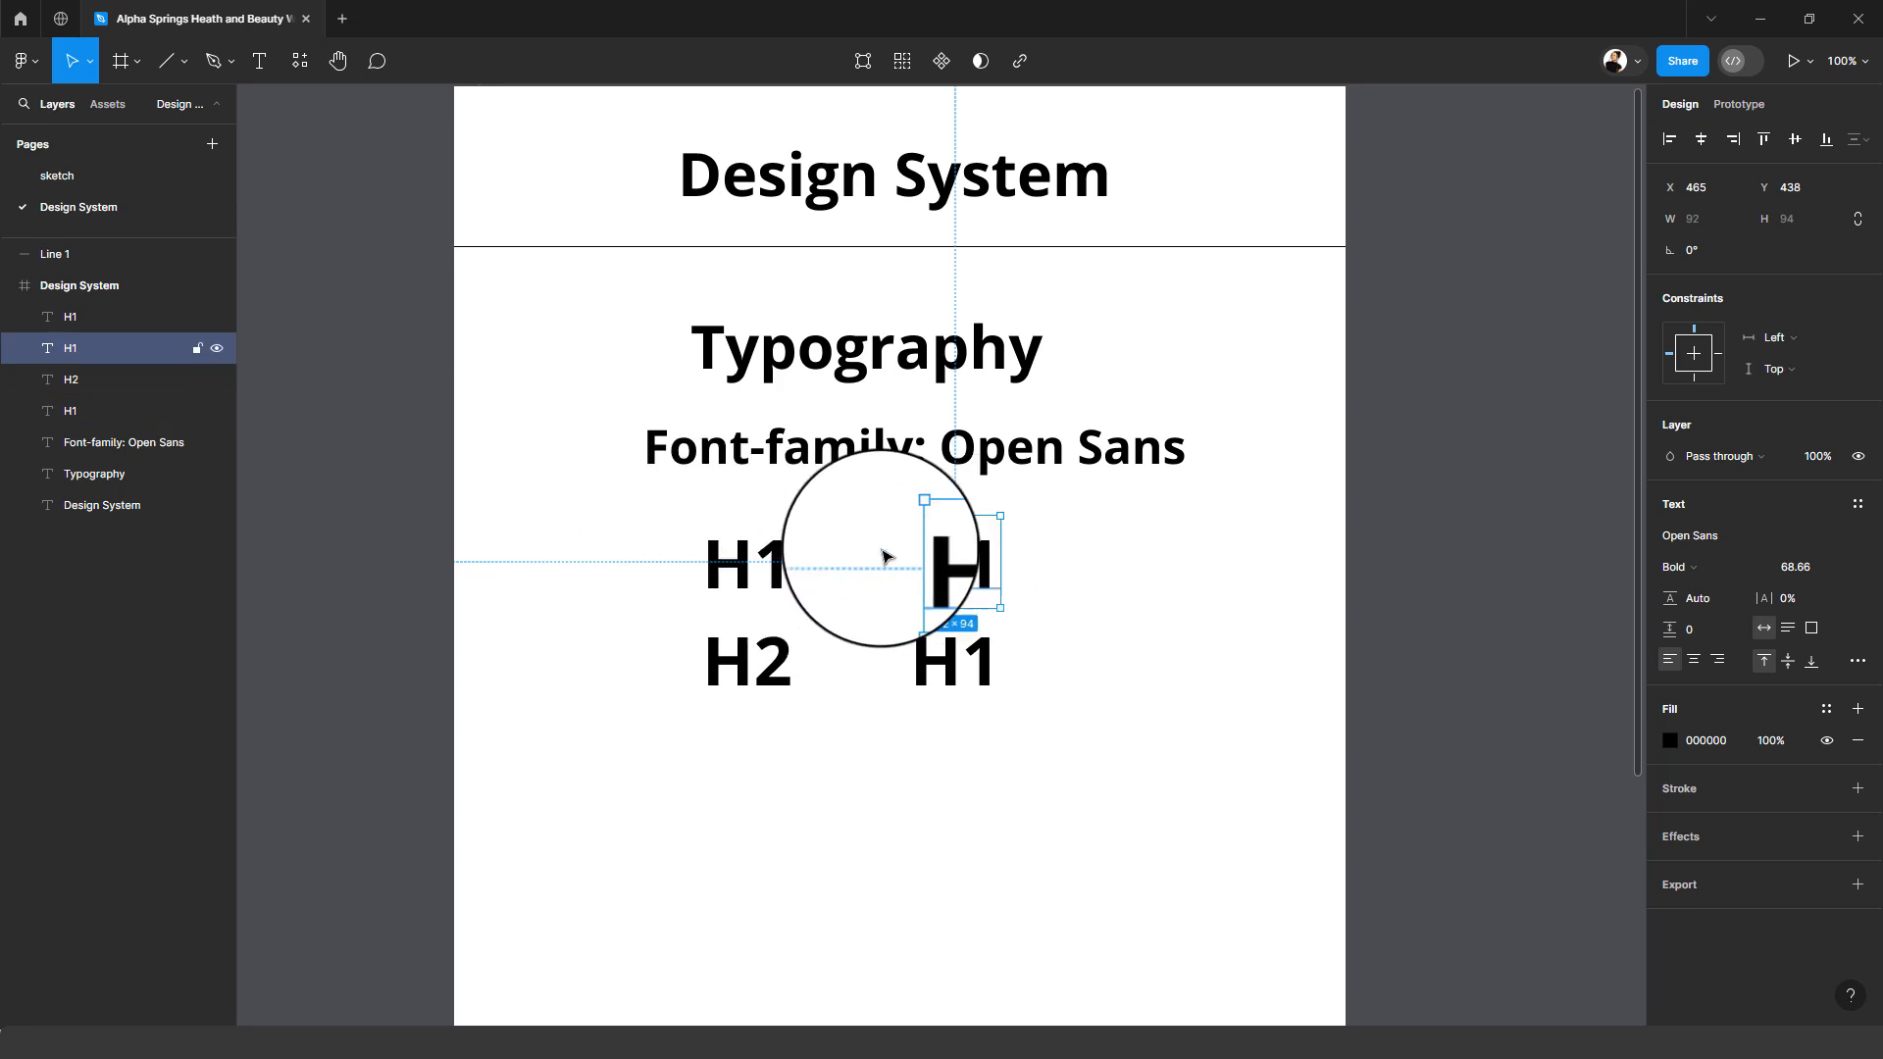
{"action": "double_click", "coordinate": [956, 566]}
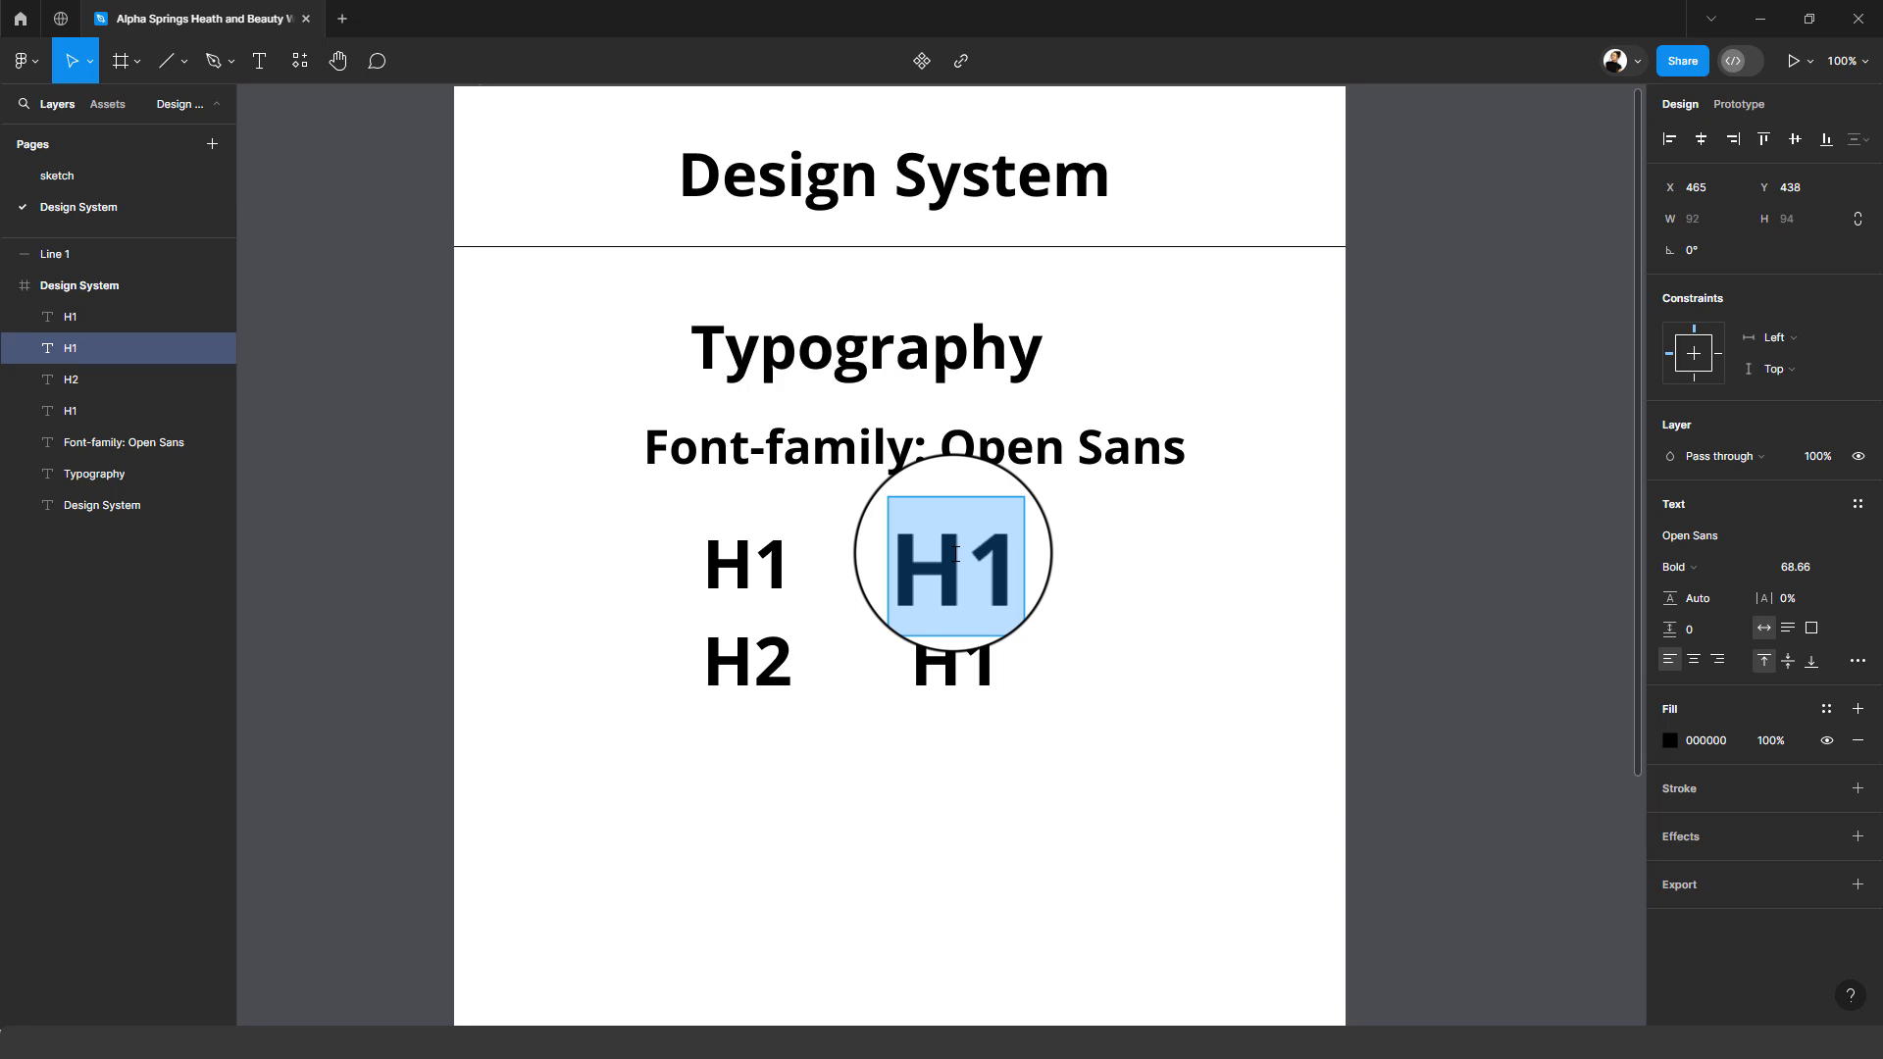
{"action": "type", "text": "68.66"}
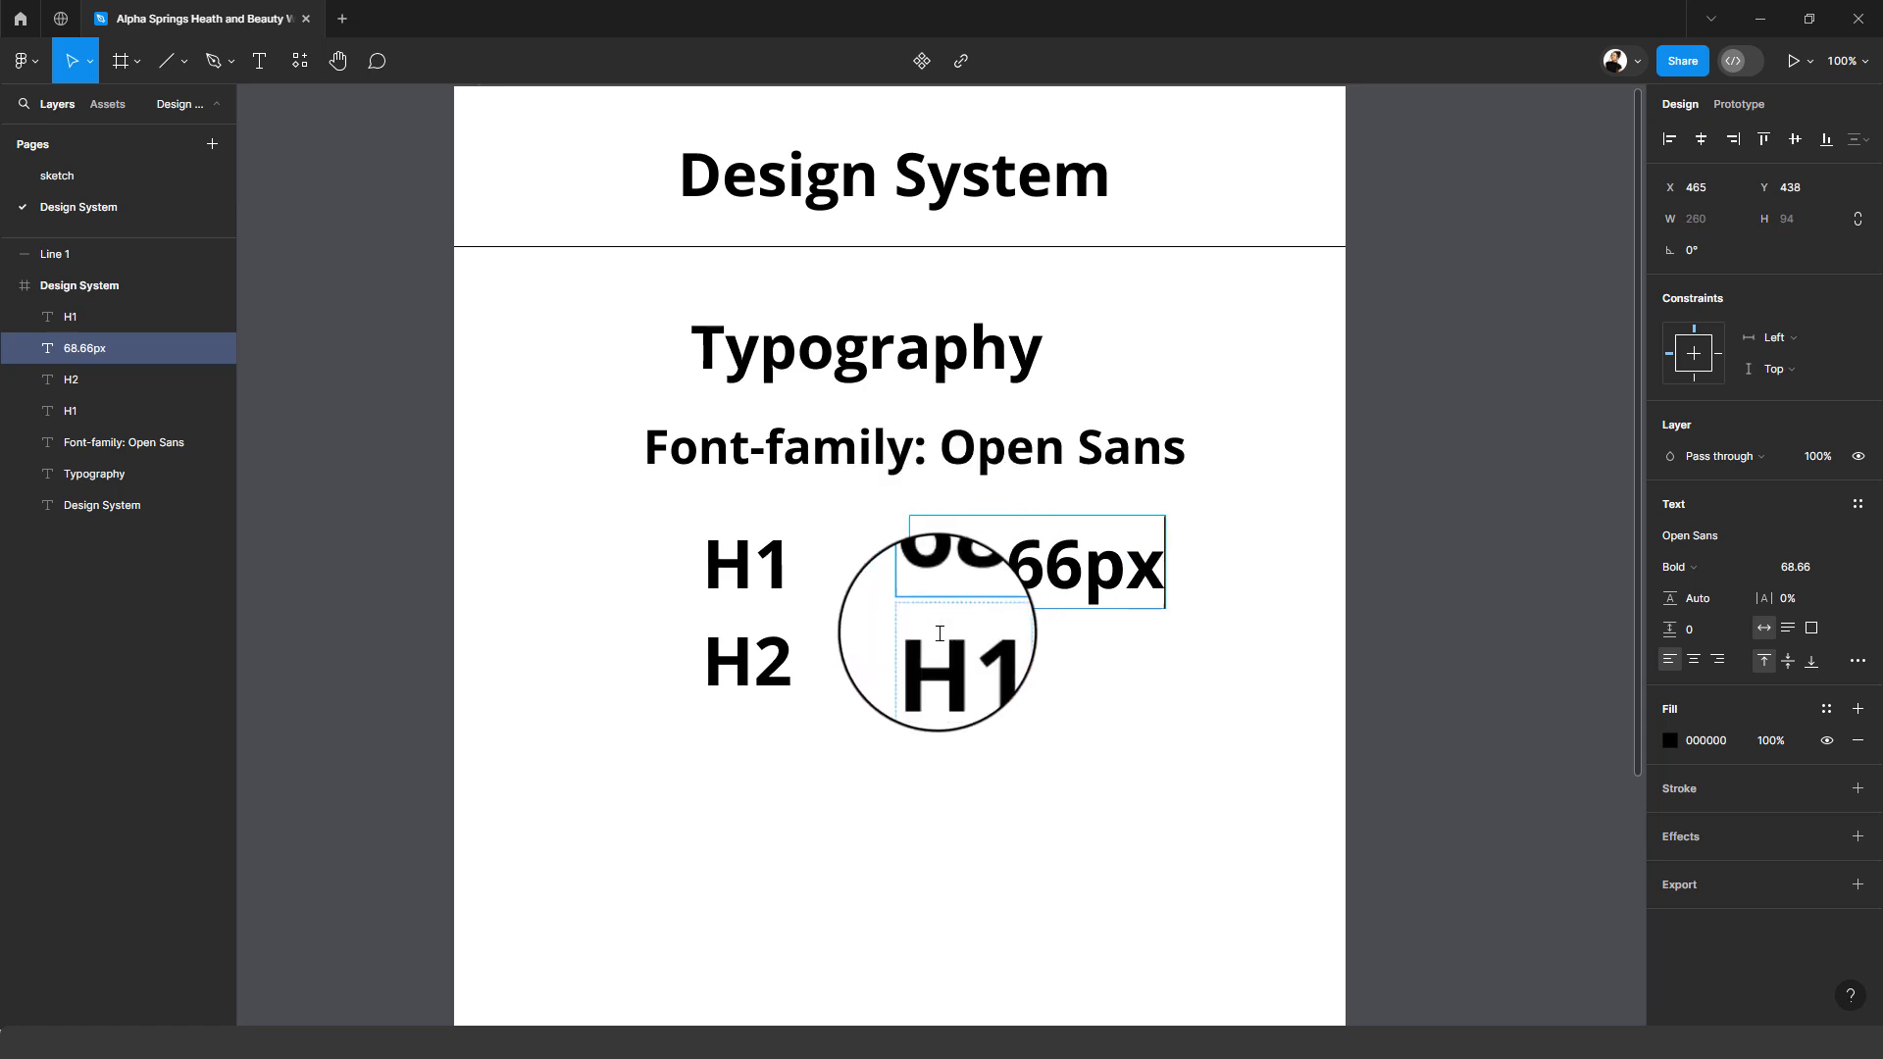
- Replace the text of the right-hand label in the H2 row with "54.93px", copying the number 54.93
{"action": "double_click", "coordinate": [954, 670]}
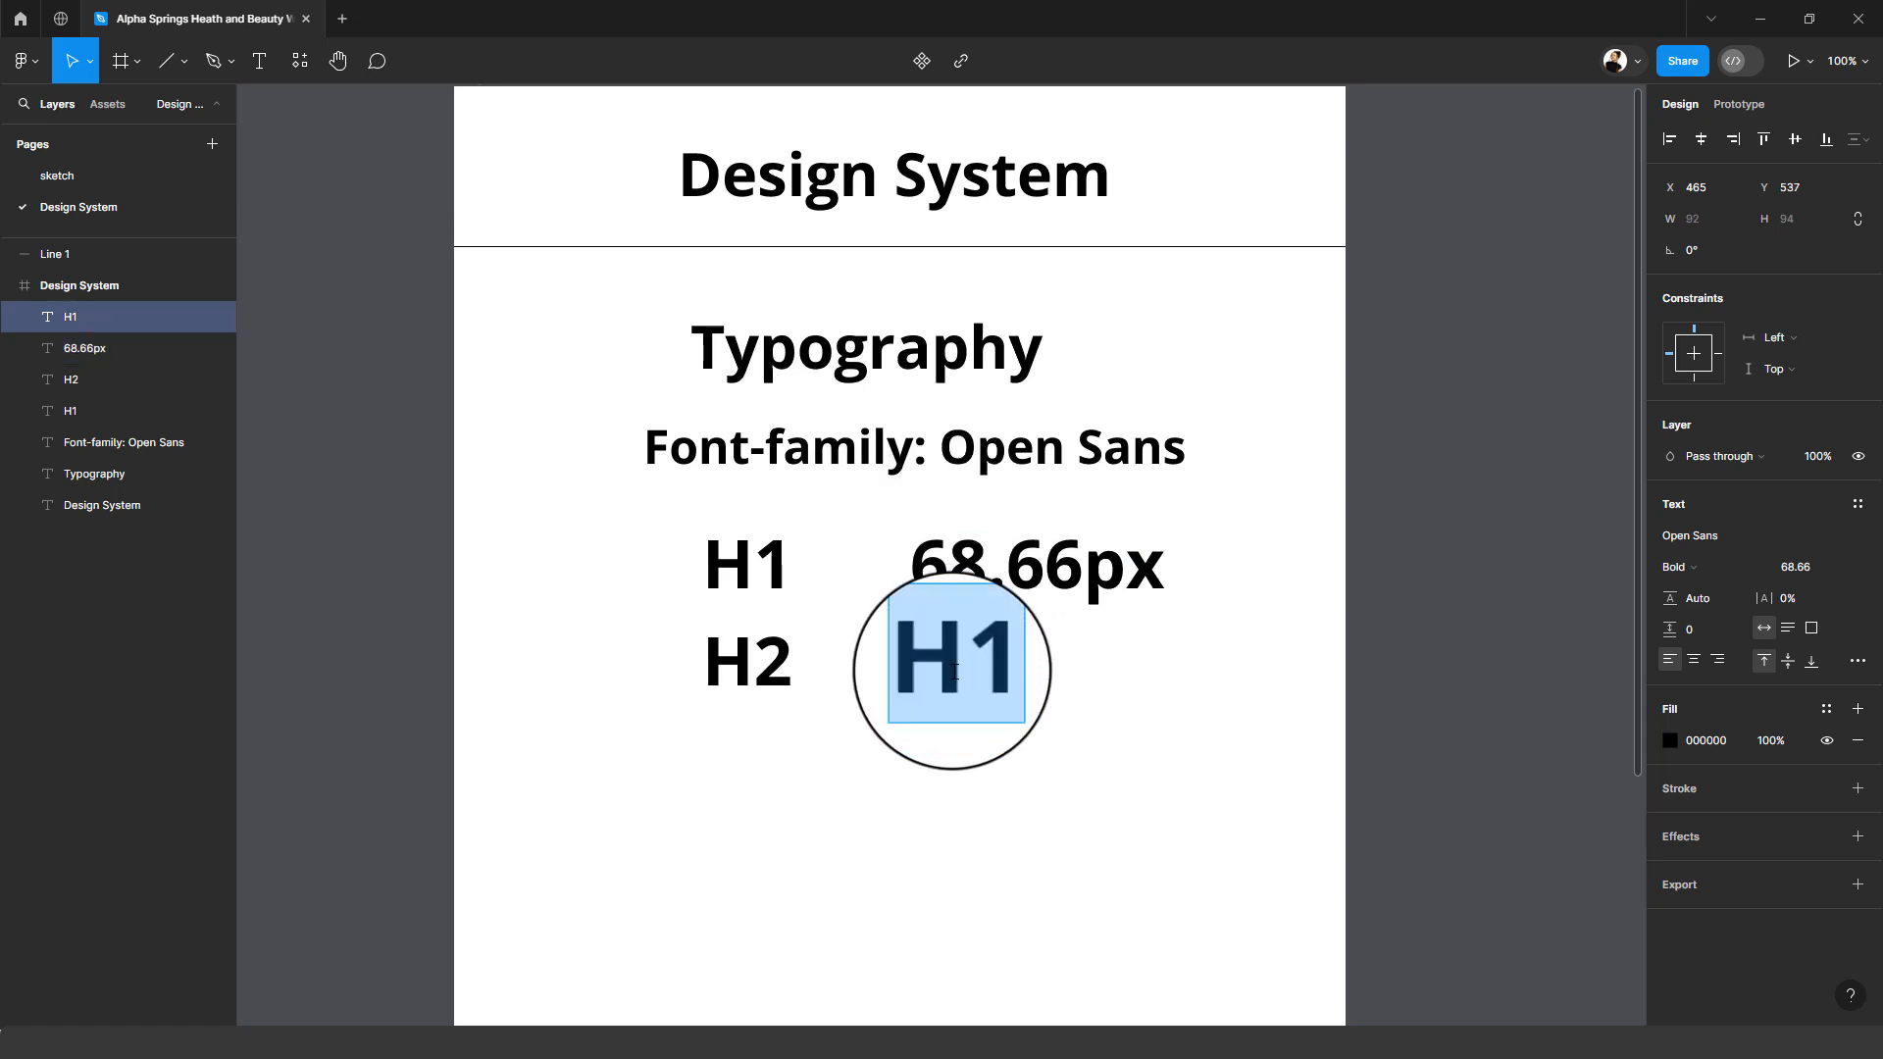
{"action": "type", "text": "54.93"}
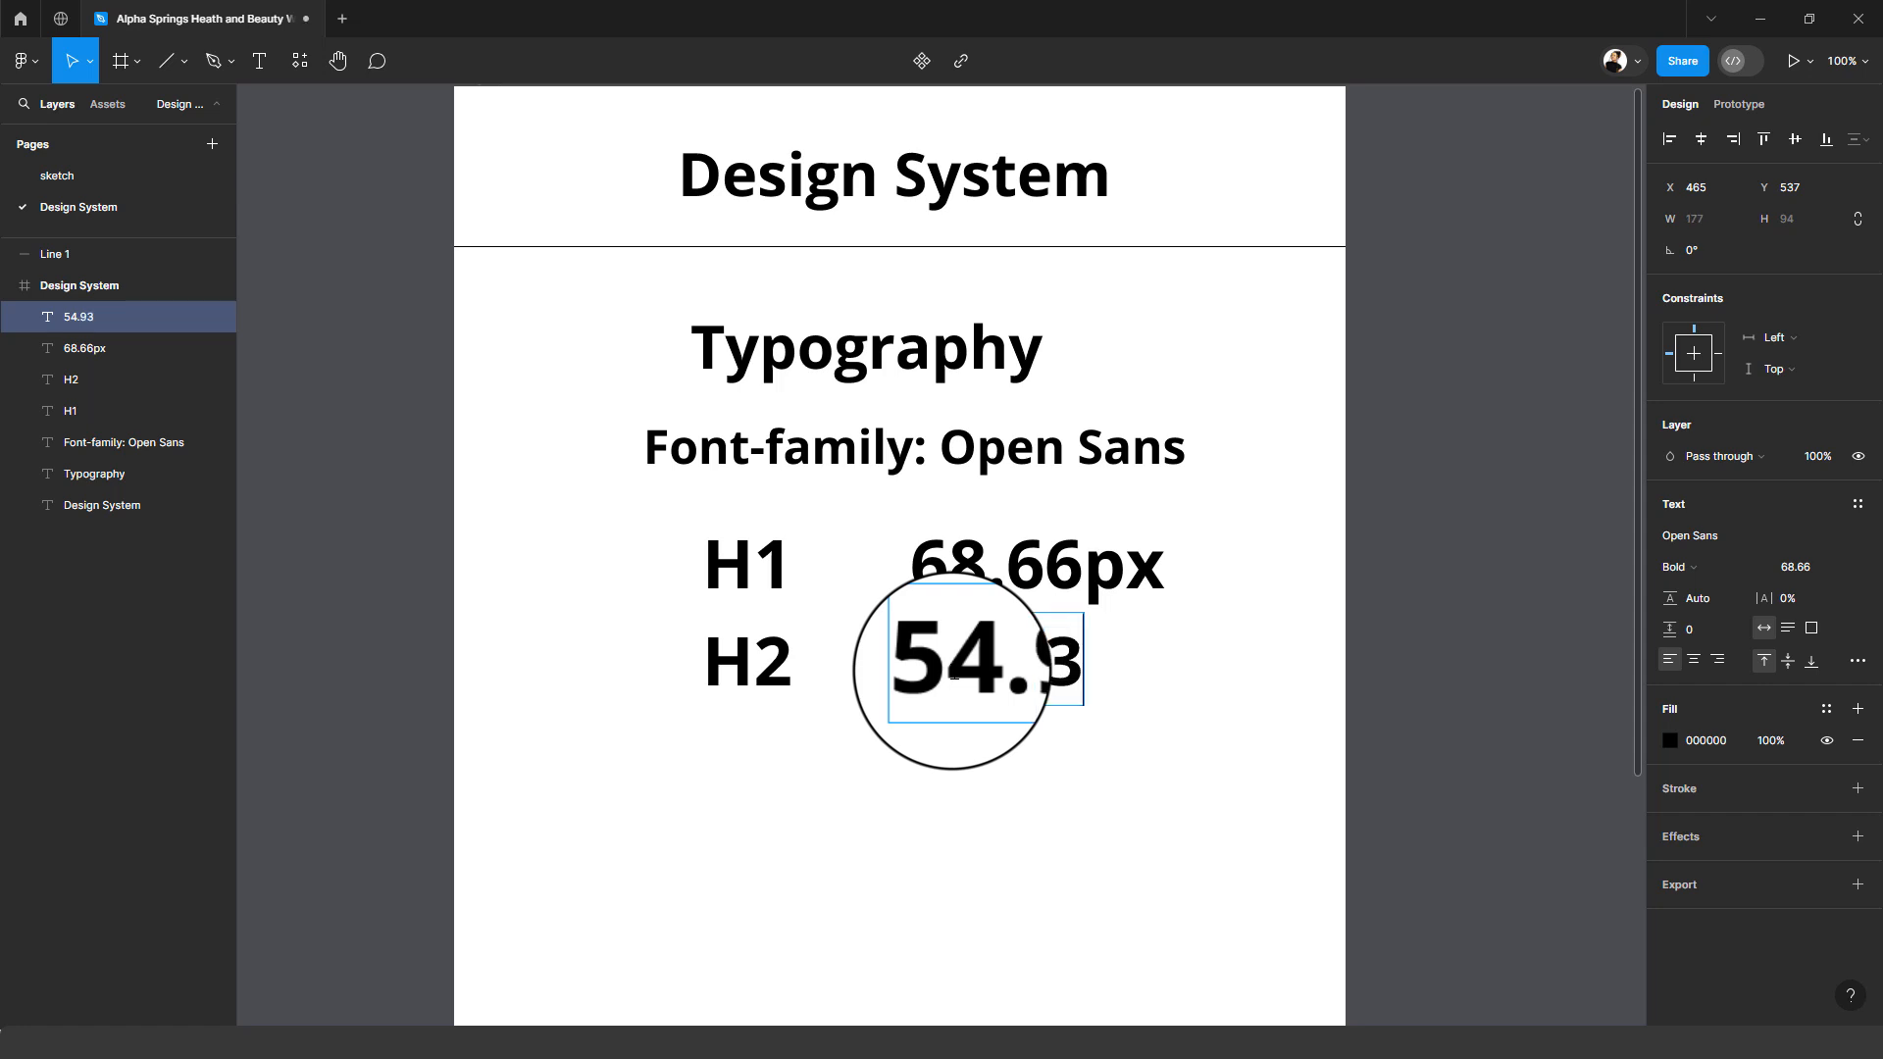
{"action": "key", "text": "ctrl+a"}
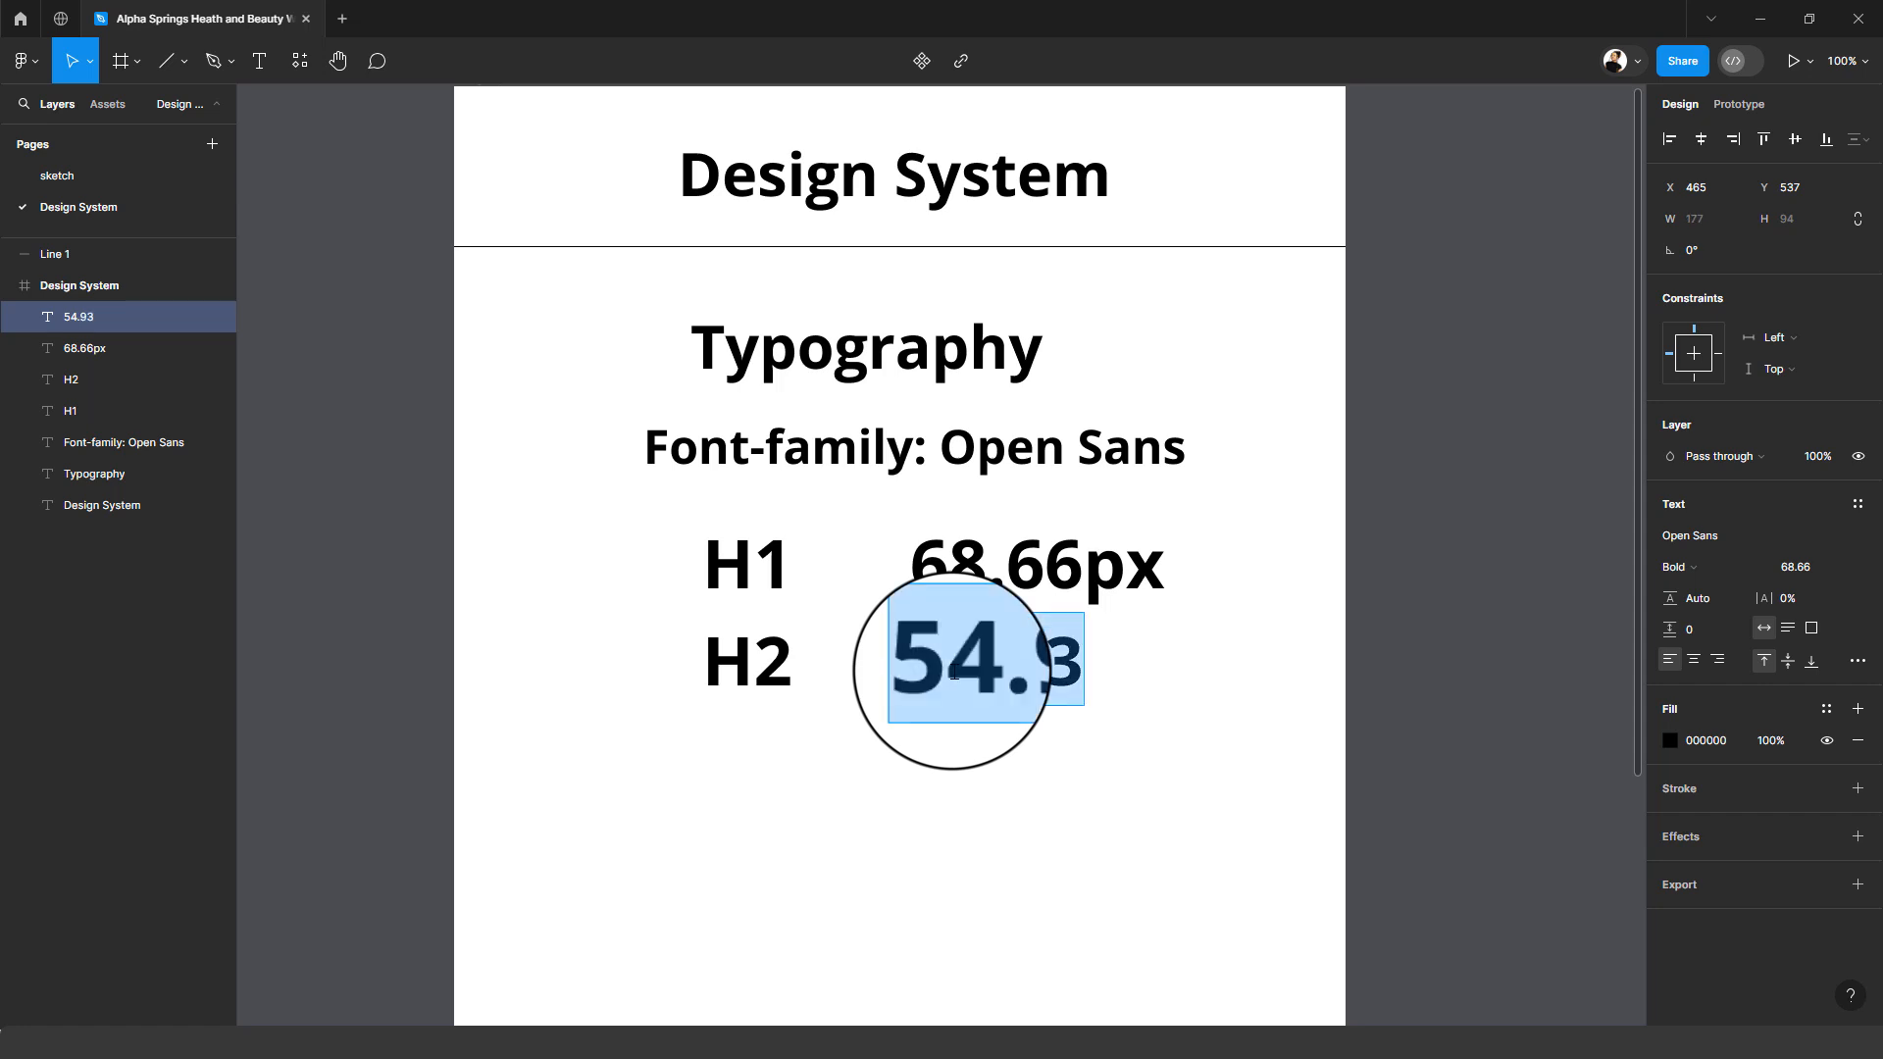
{"action": "key", "text": "ctrl+c"}
{"action": "left_click", "coordinate": [1071, 667]}
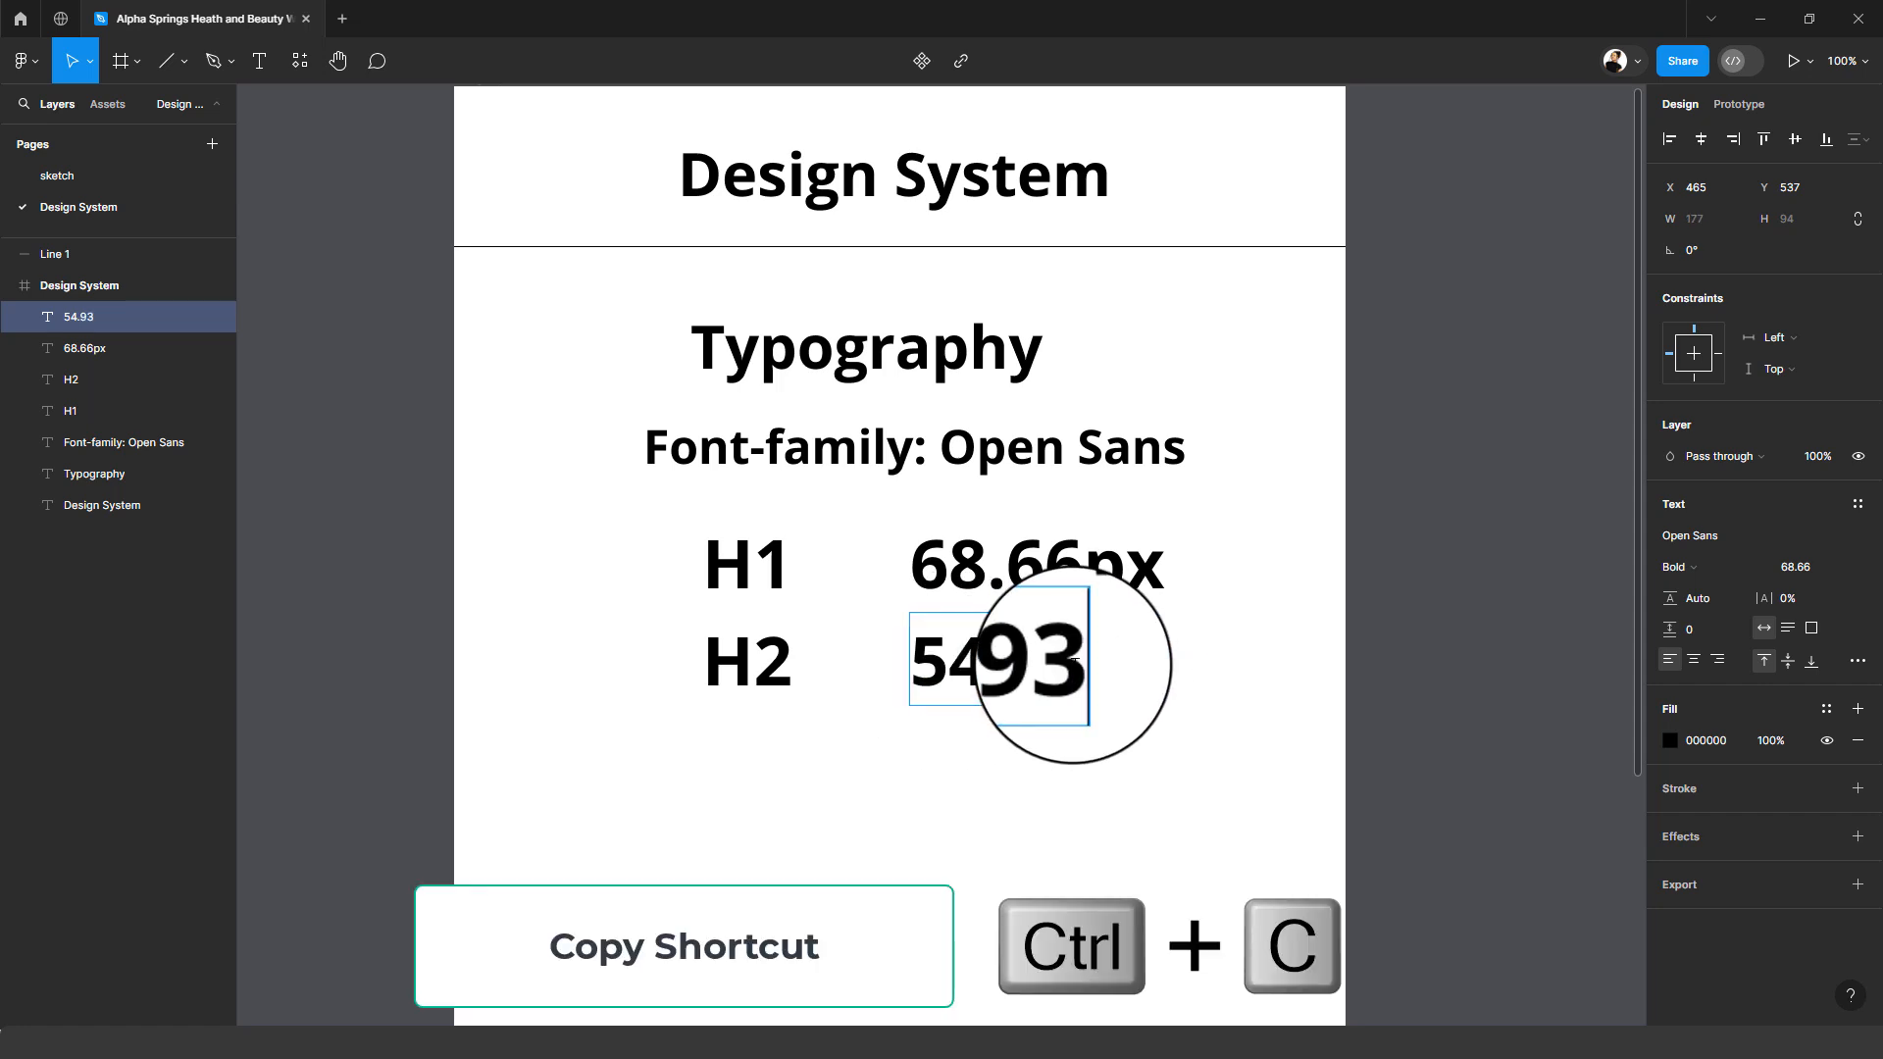
{"action": "key", "text": "Escape"}
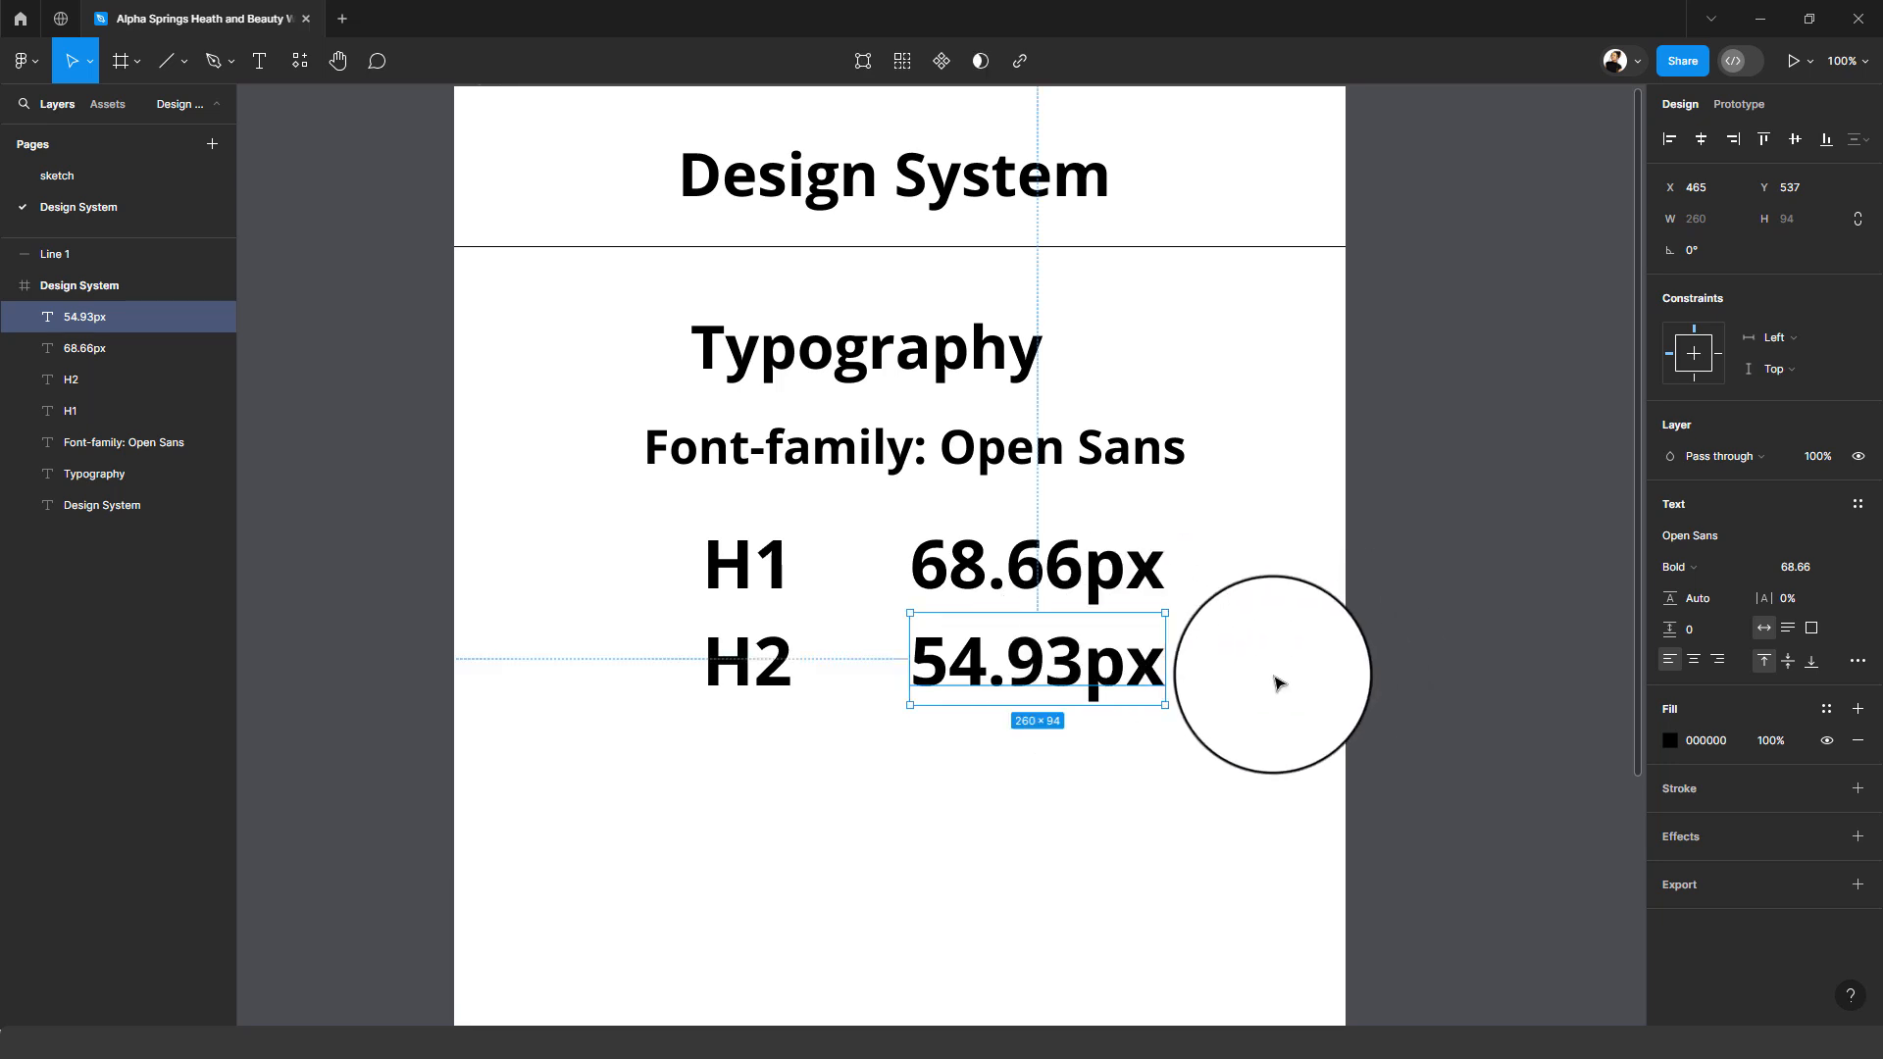
- Set the 54.93px label's font size to 54.93 and move the label down about 19 px
{"action": "left_click", "coordinate": [1800, 576]}
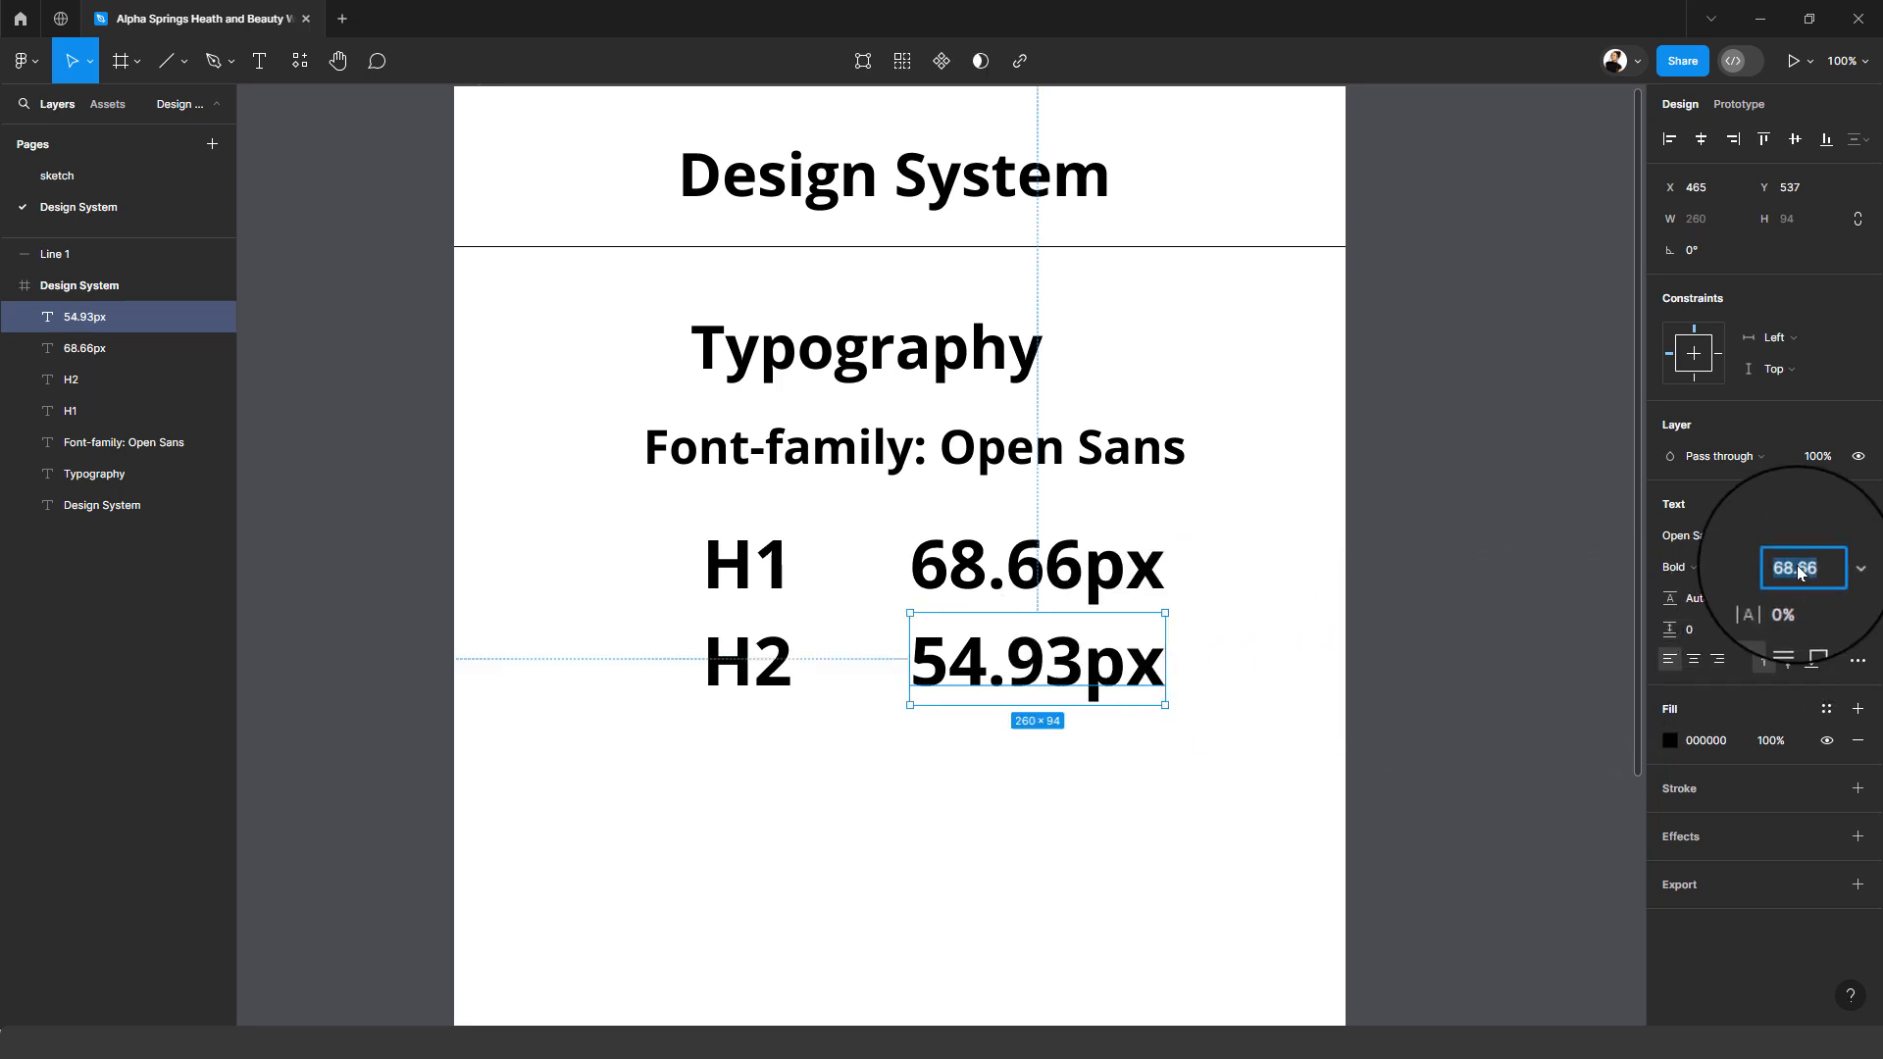
{"action": "key", "text": "ctrl+v"}
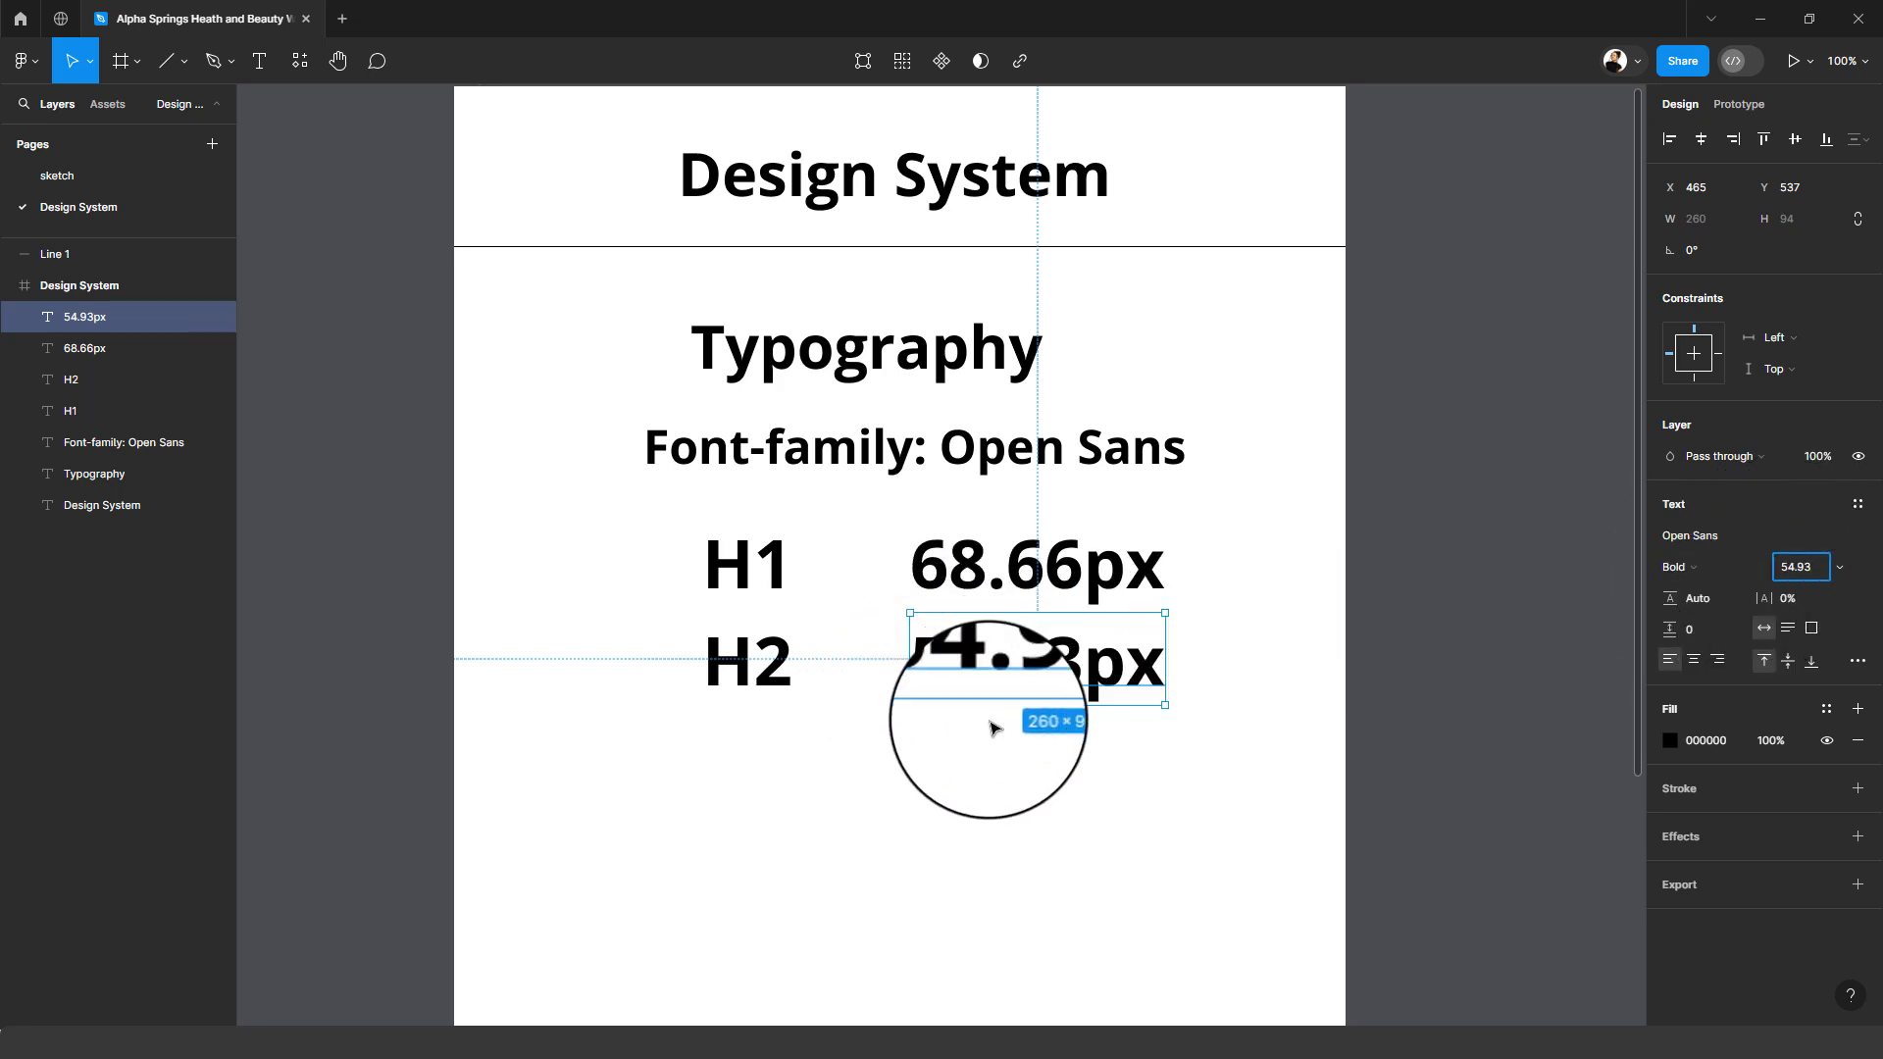
{"action": "left_click", "coordinate": [1052, 724]}
{"action": "left_click", "coordinate": [1026, 671]}
{"action": "left_click_drag", "start_coordinate": [1004, 663], "coordinate": [1004, 681]}
- Set the H2 label's font size to 54.93
{"action": "left_click", "coordinate": [744, 662]}
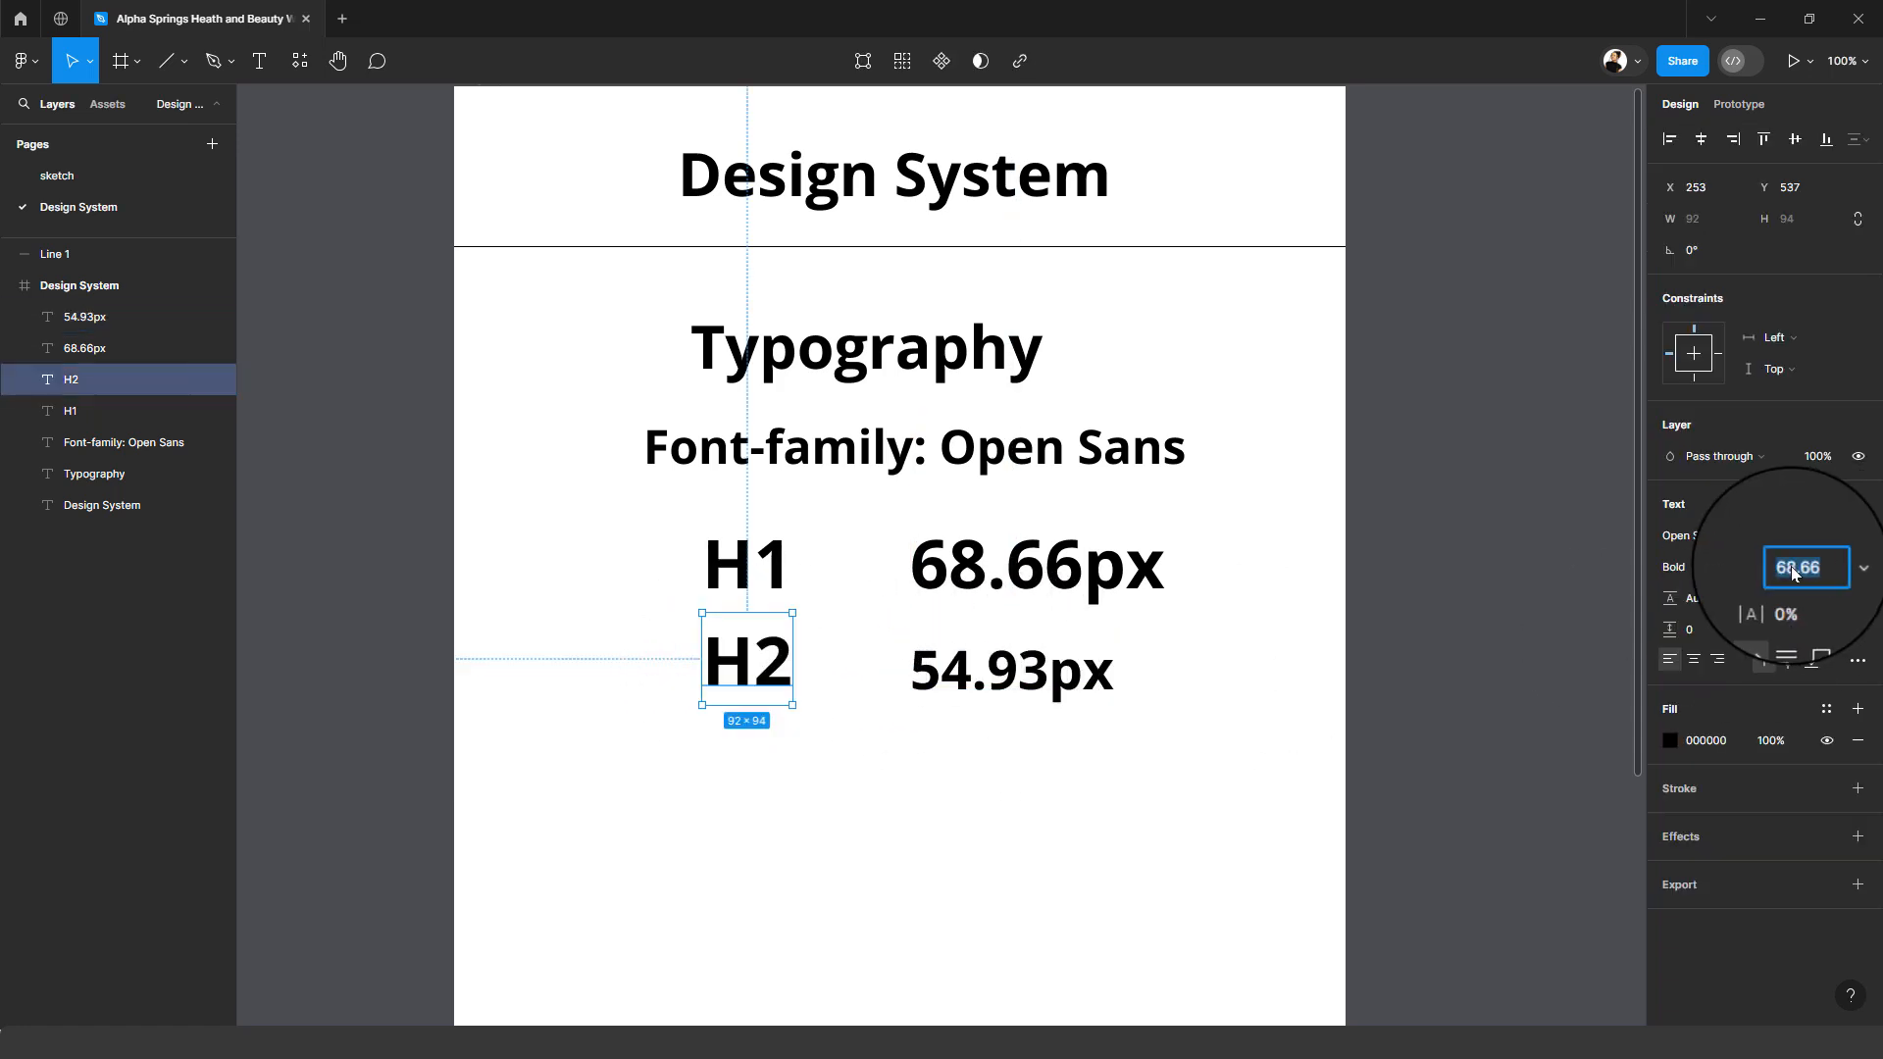
{"action": "type", "text": "54.93"}
{"action": "key", "text": "Return"}
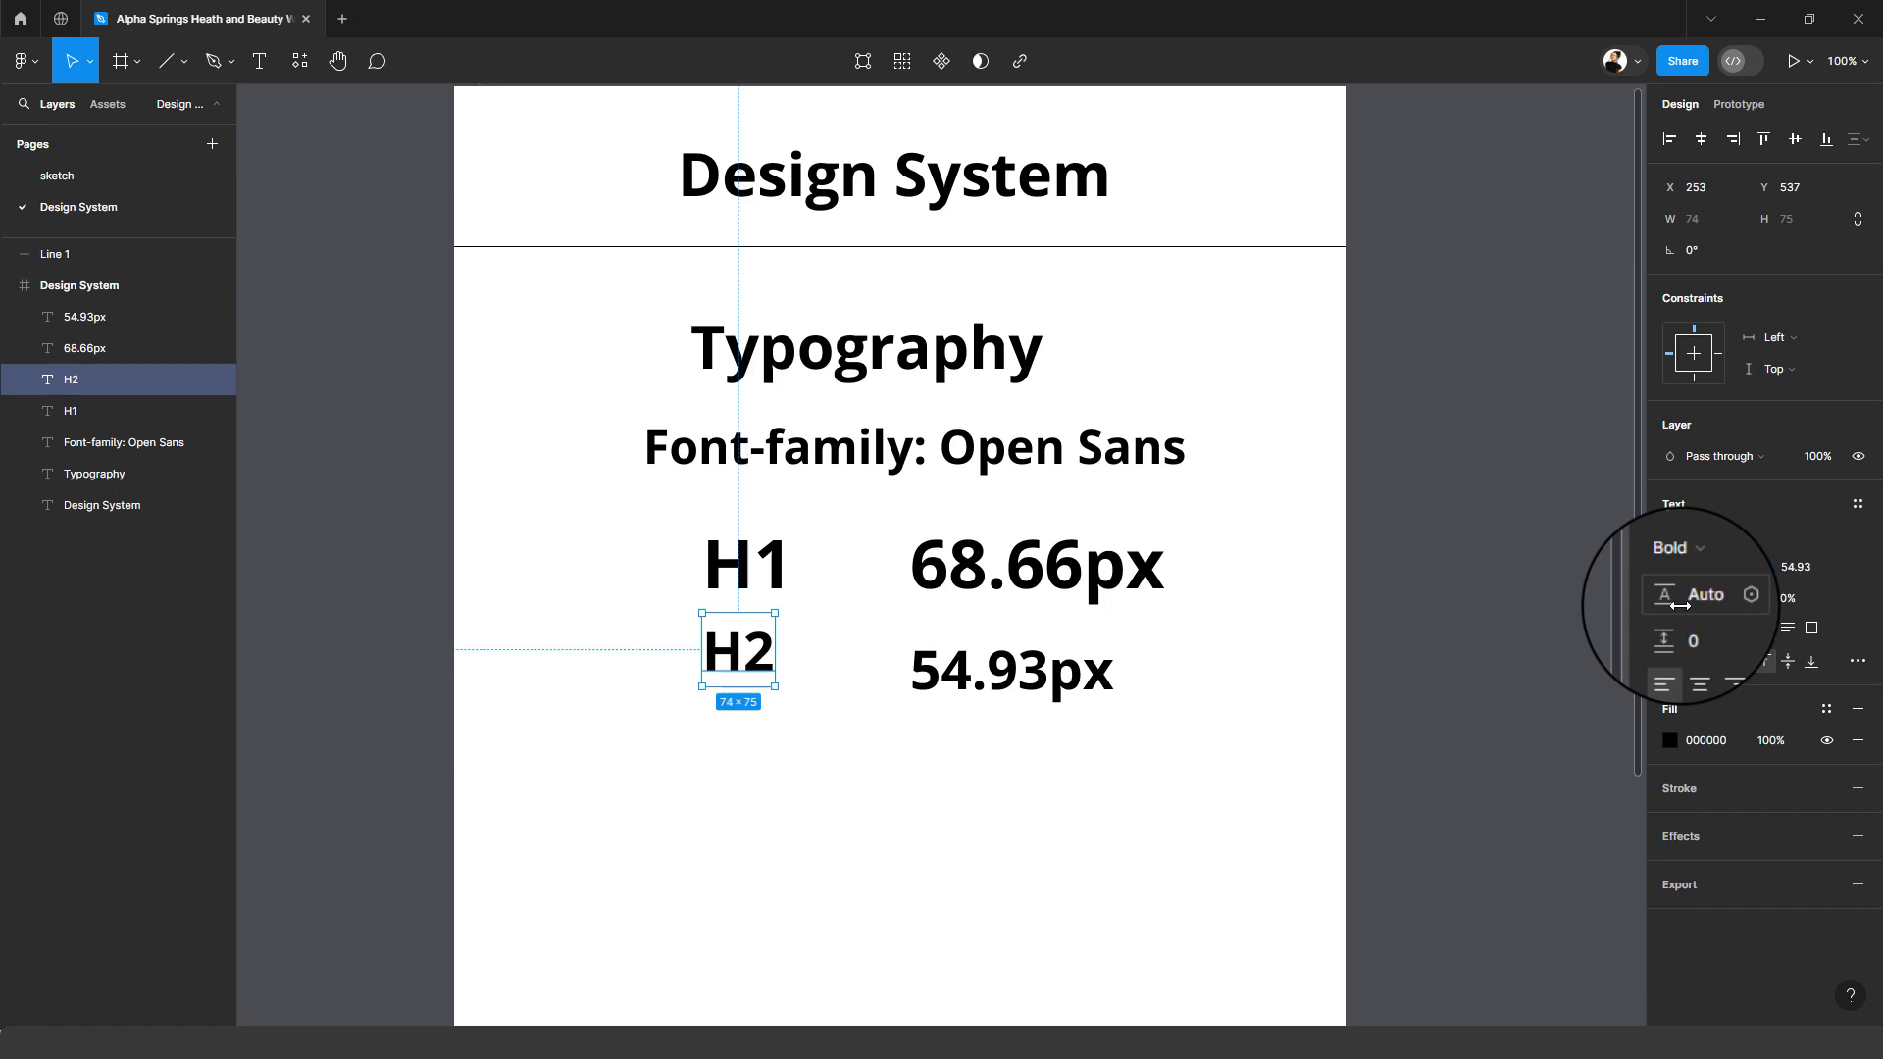
- Duplicate the H2 label and its size label about 133 px lower and change the heading copy's text to "H3"
{"action": "left_click_drag", "start_coordinate": [1186, 750], "coordinate": [719, 635]}
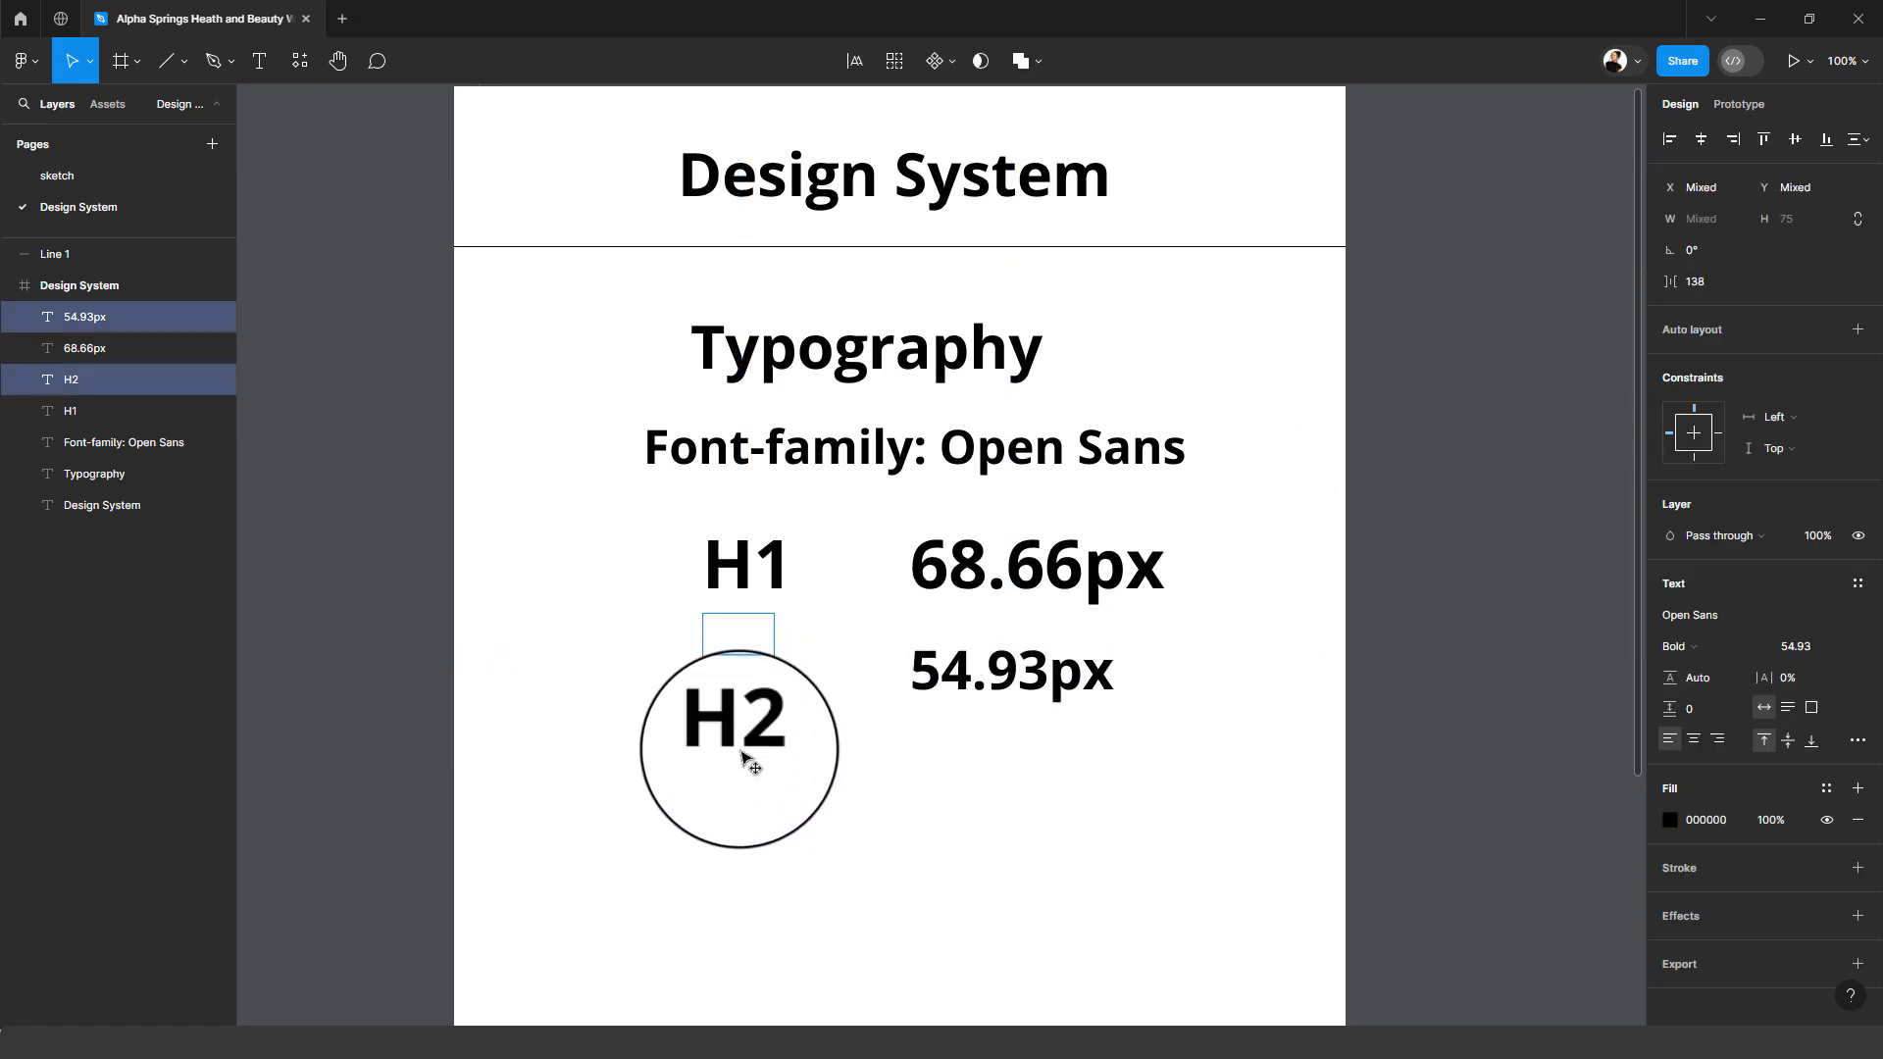
{"action": "left_click_drag", "start_coordinate": [1056, 669], "coordinate": [1054, 775], "text": "alt"}
{"action": "scroll", "coordinate": [1114, 719], "scroll_direction": "down", "scroll_amount": 1}
{"action": "scroll", "coordinate": [1114, 718], "scroll_direction": "down", "scroll_amount": 2}
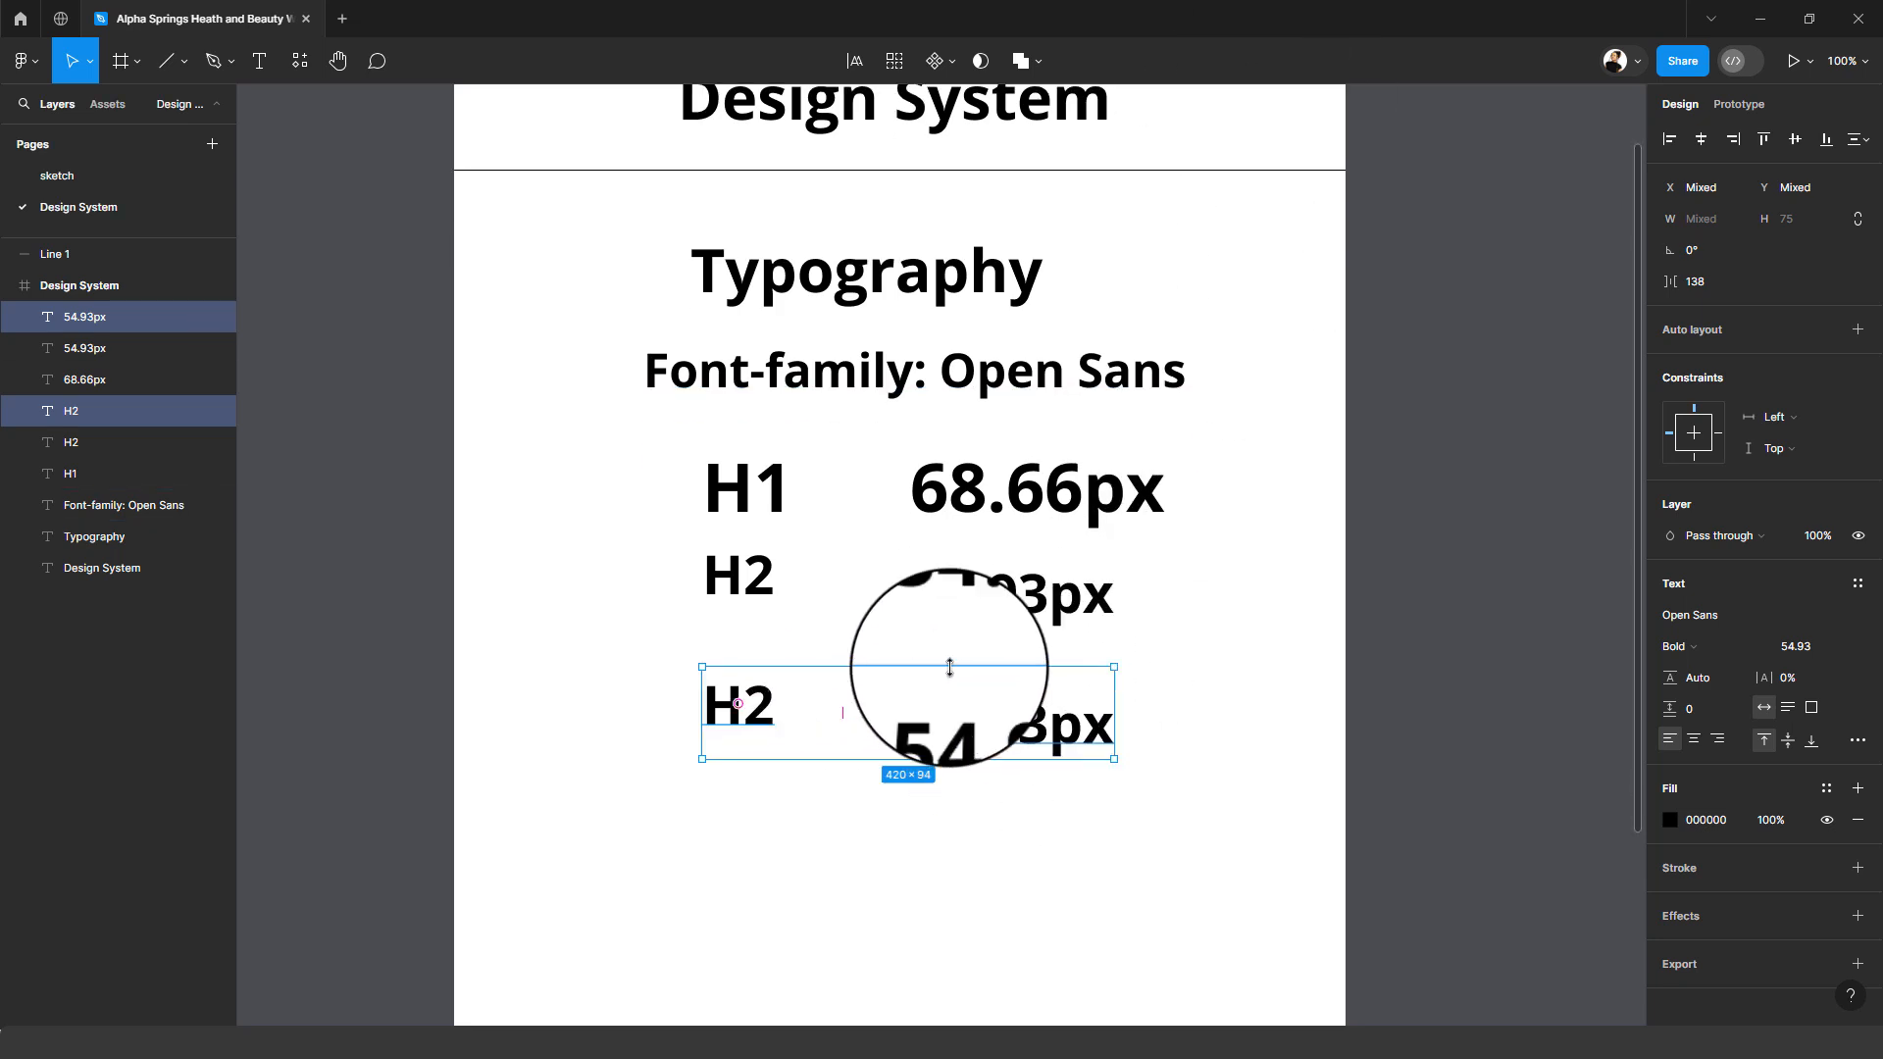
{"action": "double_click", "coordinate": [746, 714]}
{"action": "left_click", "coordinate": [747, 708]}
{"action": "left_click_drag", "start_coordinate": [759, 702], "coordinate": [780, 704]}
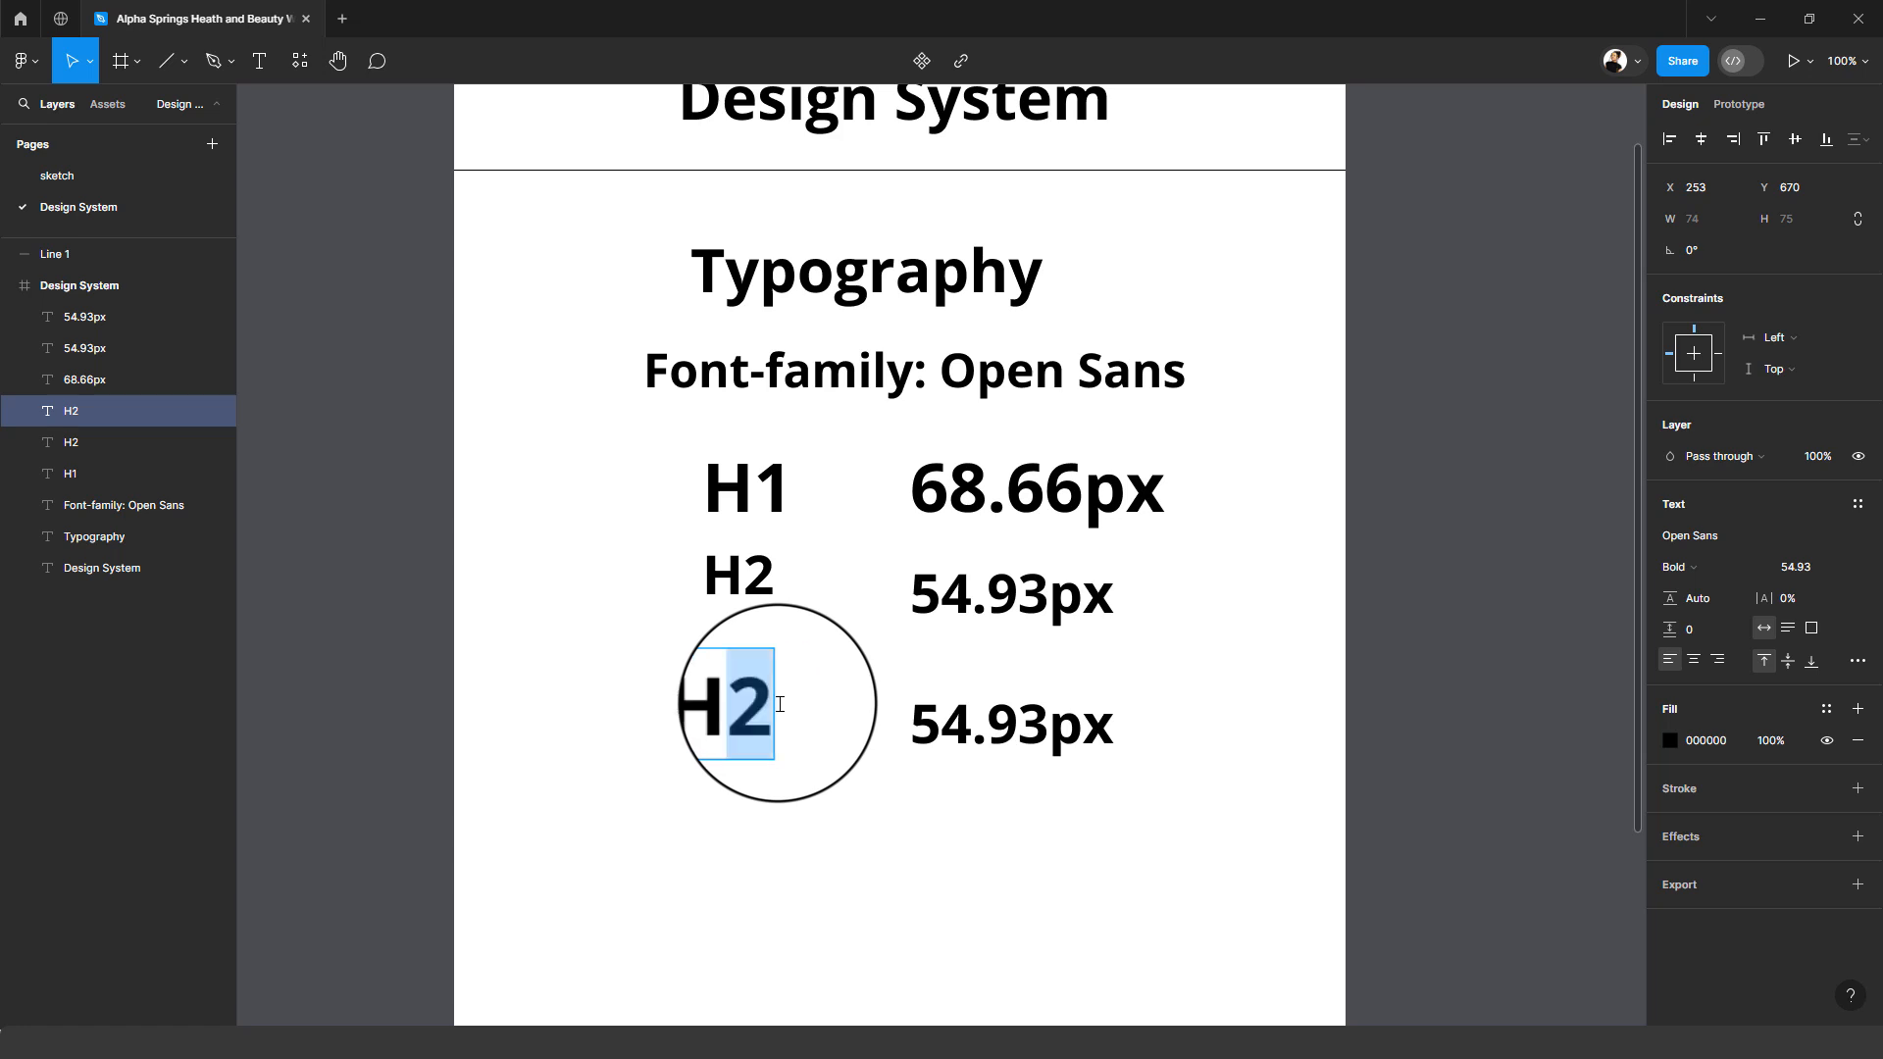
{"action": "type", "text": "3"}
- Change the size label in the H3 row to "43.95px"
{"action": "left_click", "coordinate": [956, 724]}
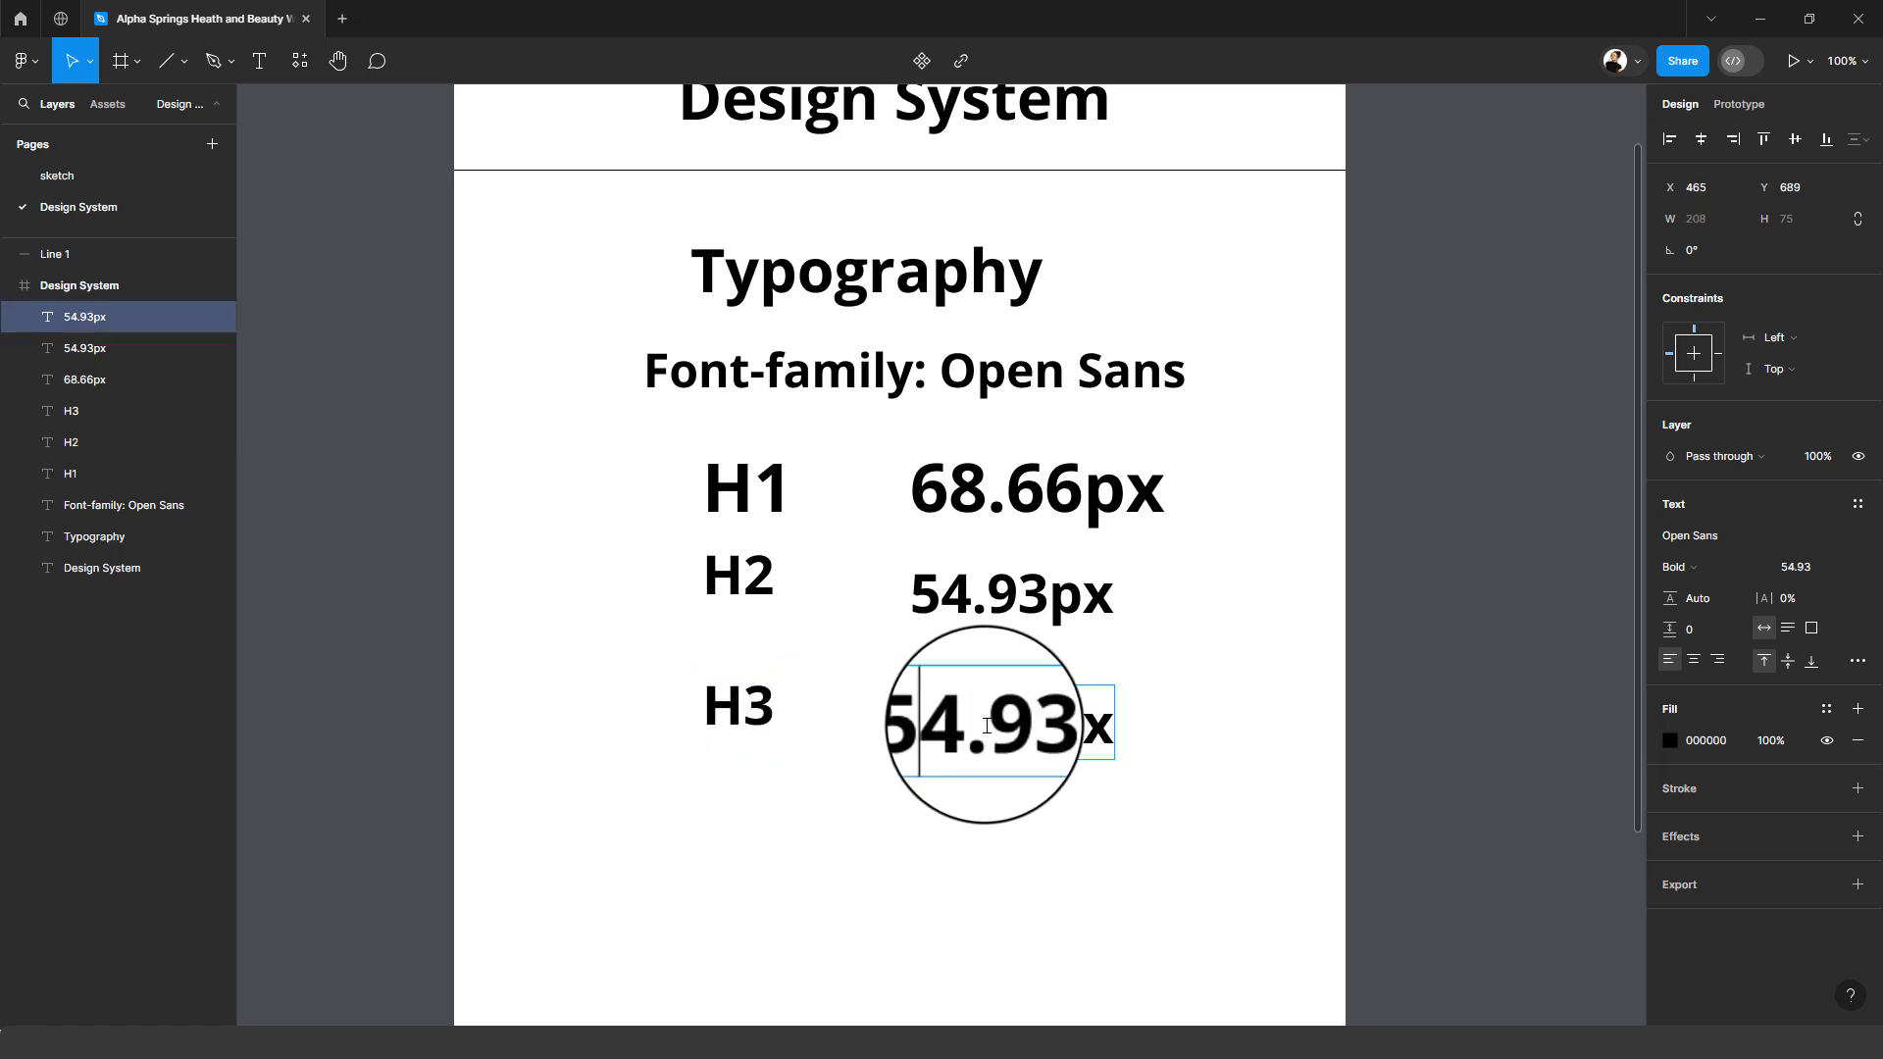
{"action": "double_click", "coordinate": [992, 727]}
{"action": "left_click", "coordinate": [1051, 724]}
{"action": "left_click_drag", "start_coordinate": [1051, 723], "coordinate": [866, 714]}
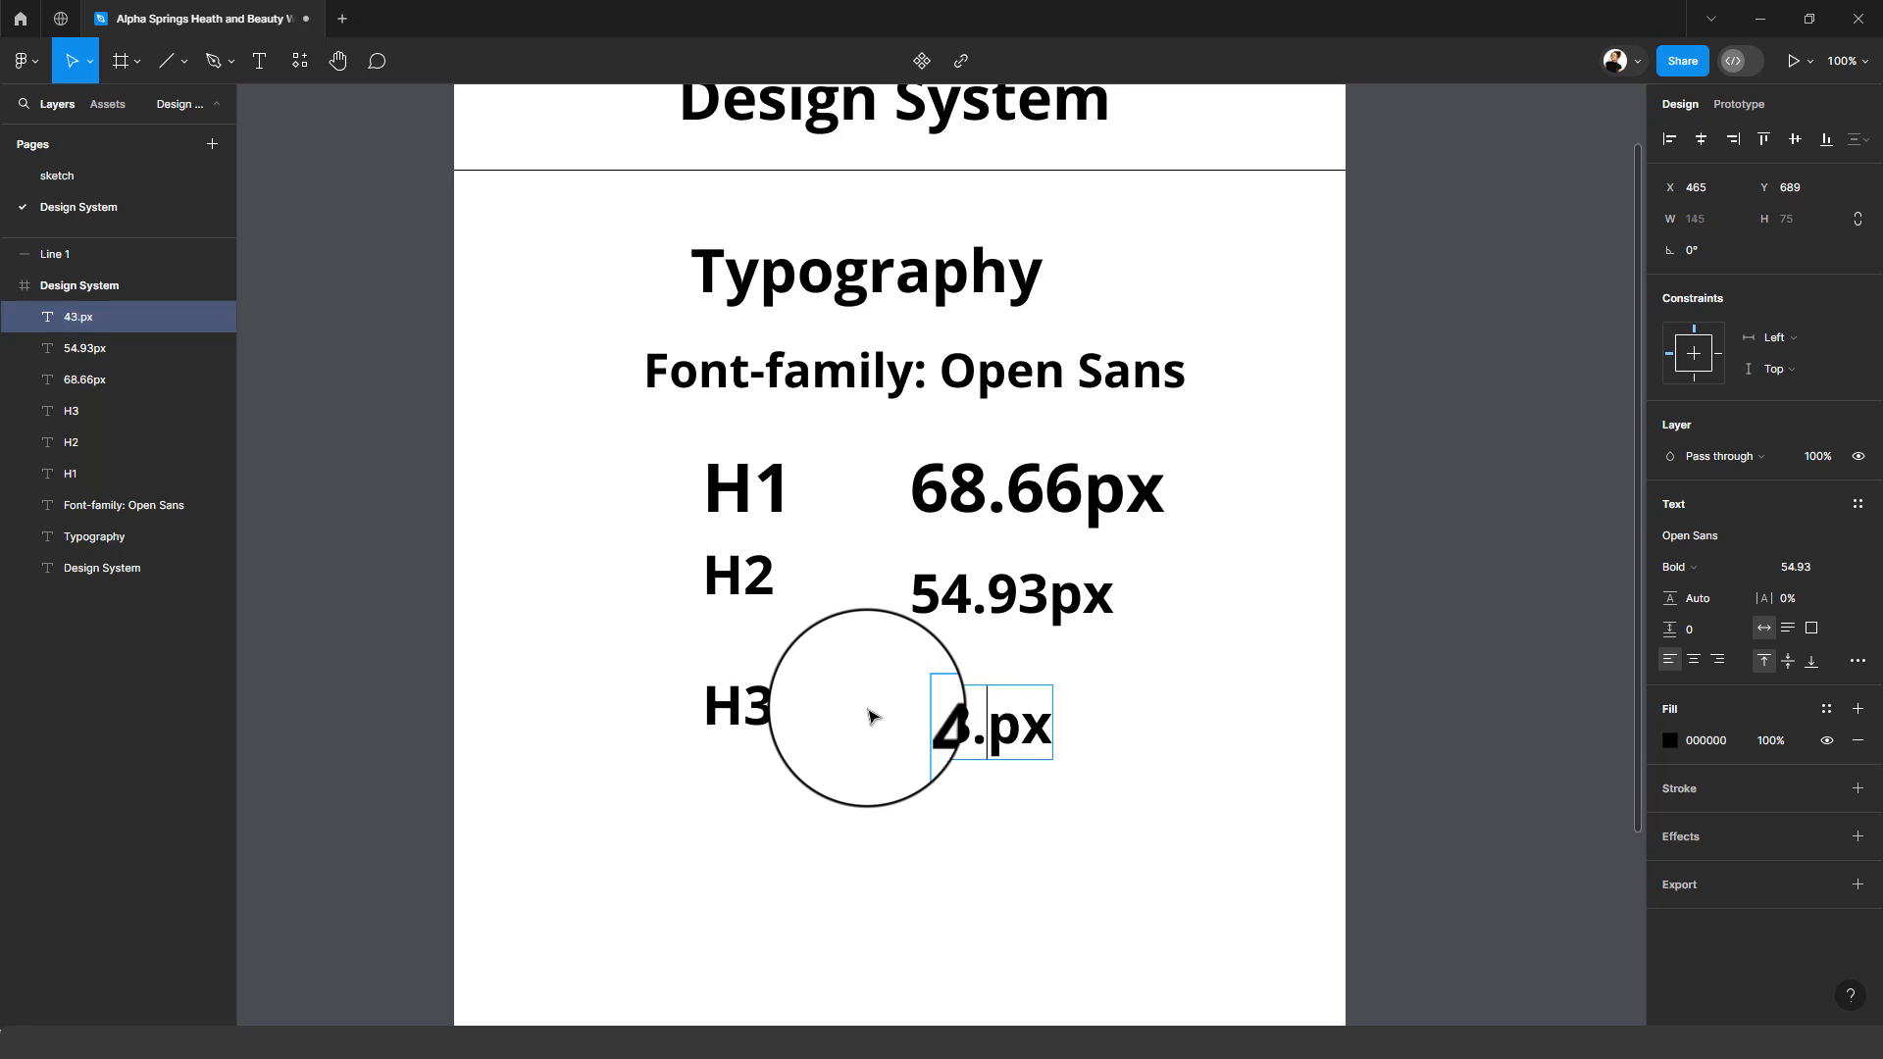
{"action": "left_click", "coordinate": [1096, 801]}
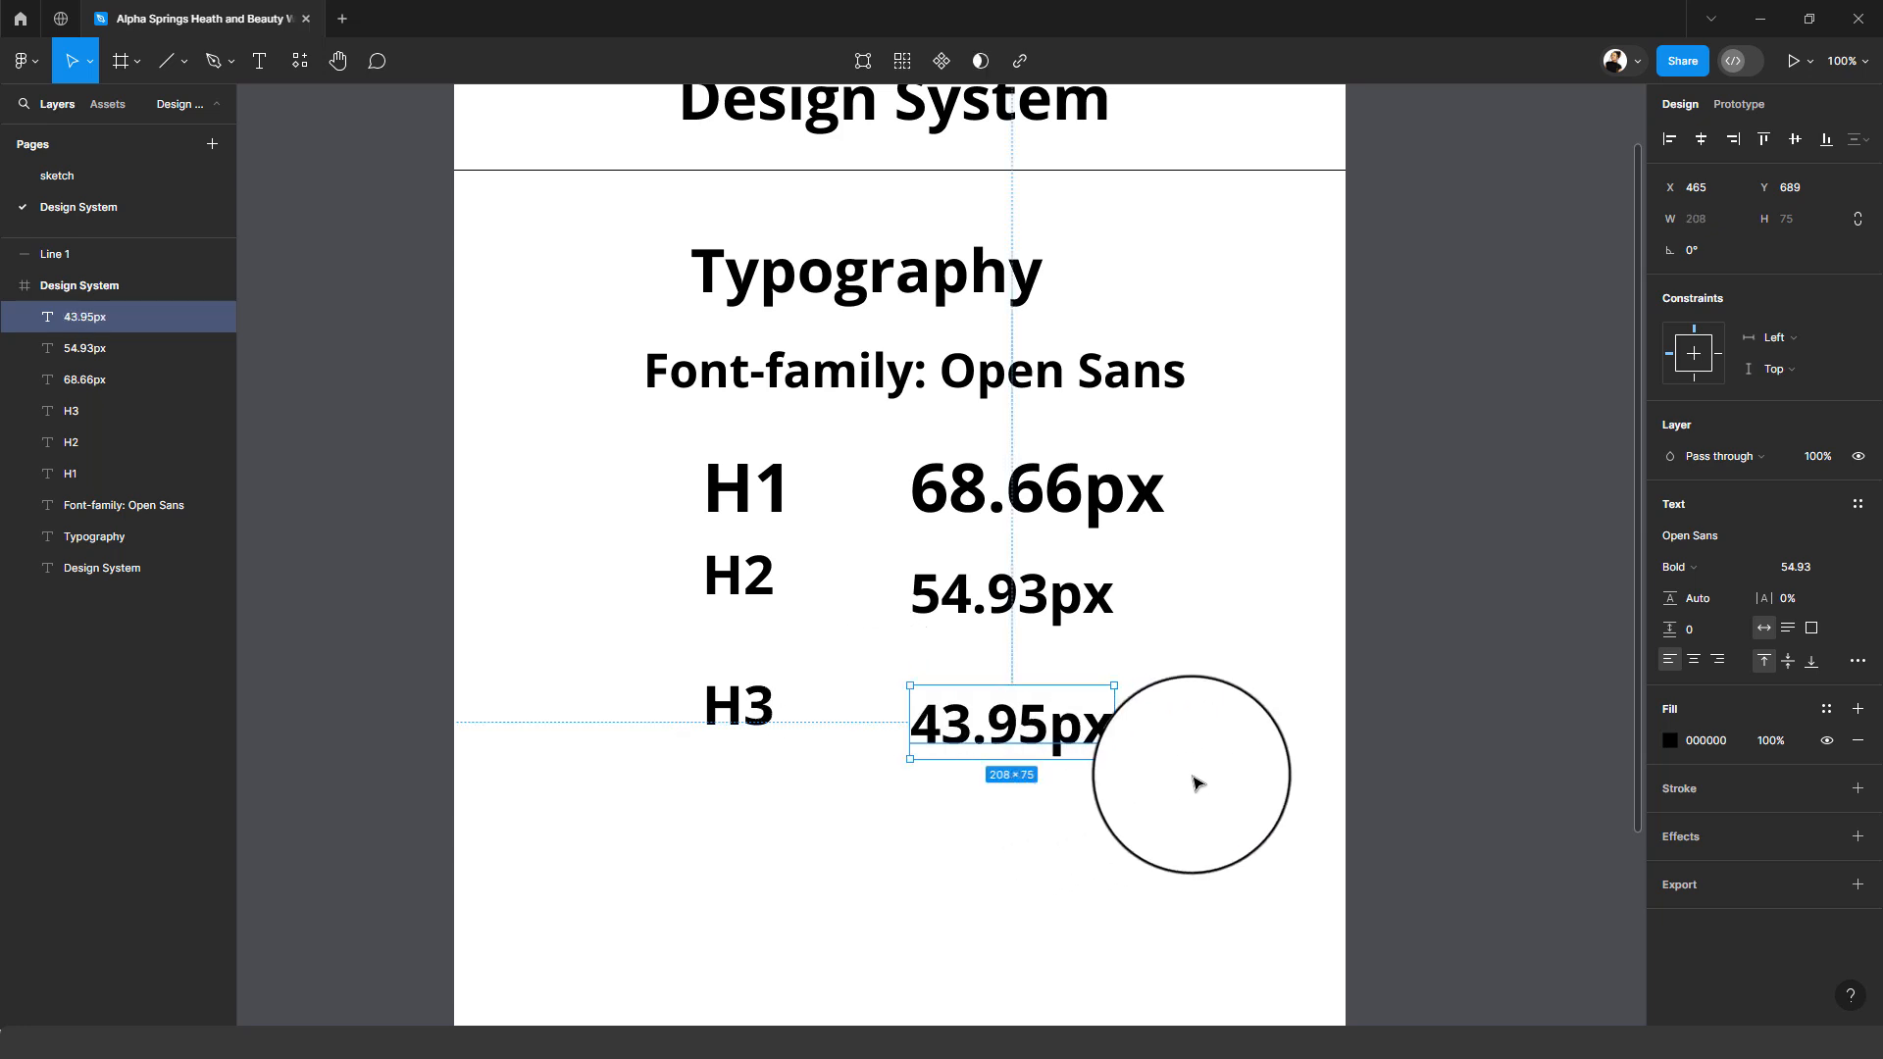
- Copy the number 43.95 from the size label and apply it as font size to both labels of the H3 row
{"action": "left_click", "coordinate": [1196, 781]}
{"action": "double_click", "coordinate": [1046, 723]}
{"action": "left_click_drag", "start_coordinate": [1048, 724], "coordinate": [889, 729]}
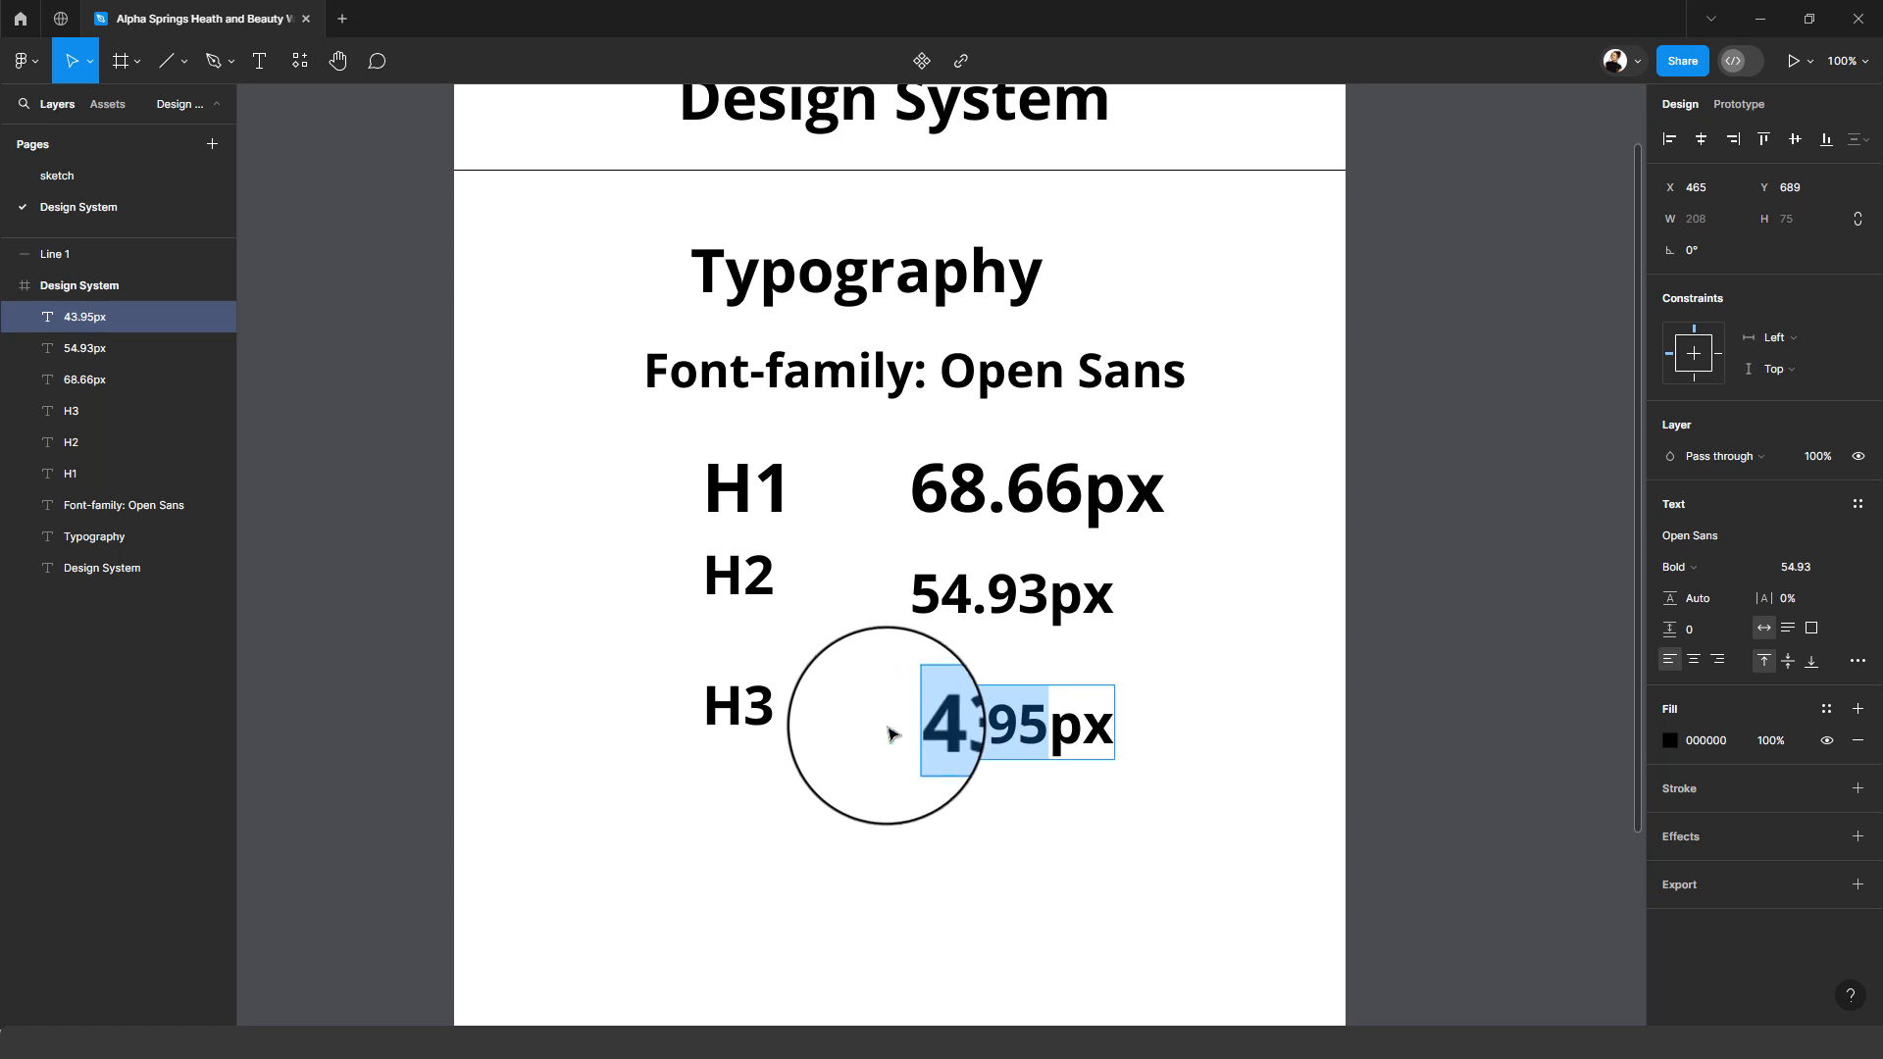
{"action": "left_click", "coordinate": [1185, 823]}
{"action": "left_click", "coordinate": [1196, 816]}
{"action": "left_click_drag", "start_coordinate": [676, 666], "coordinate": [1197, 814]}
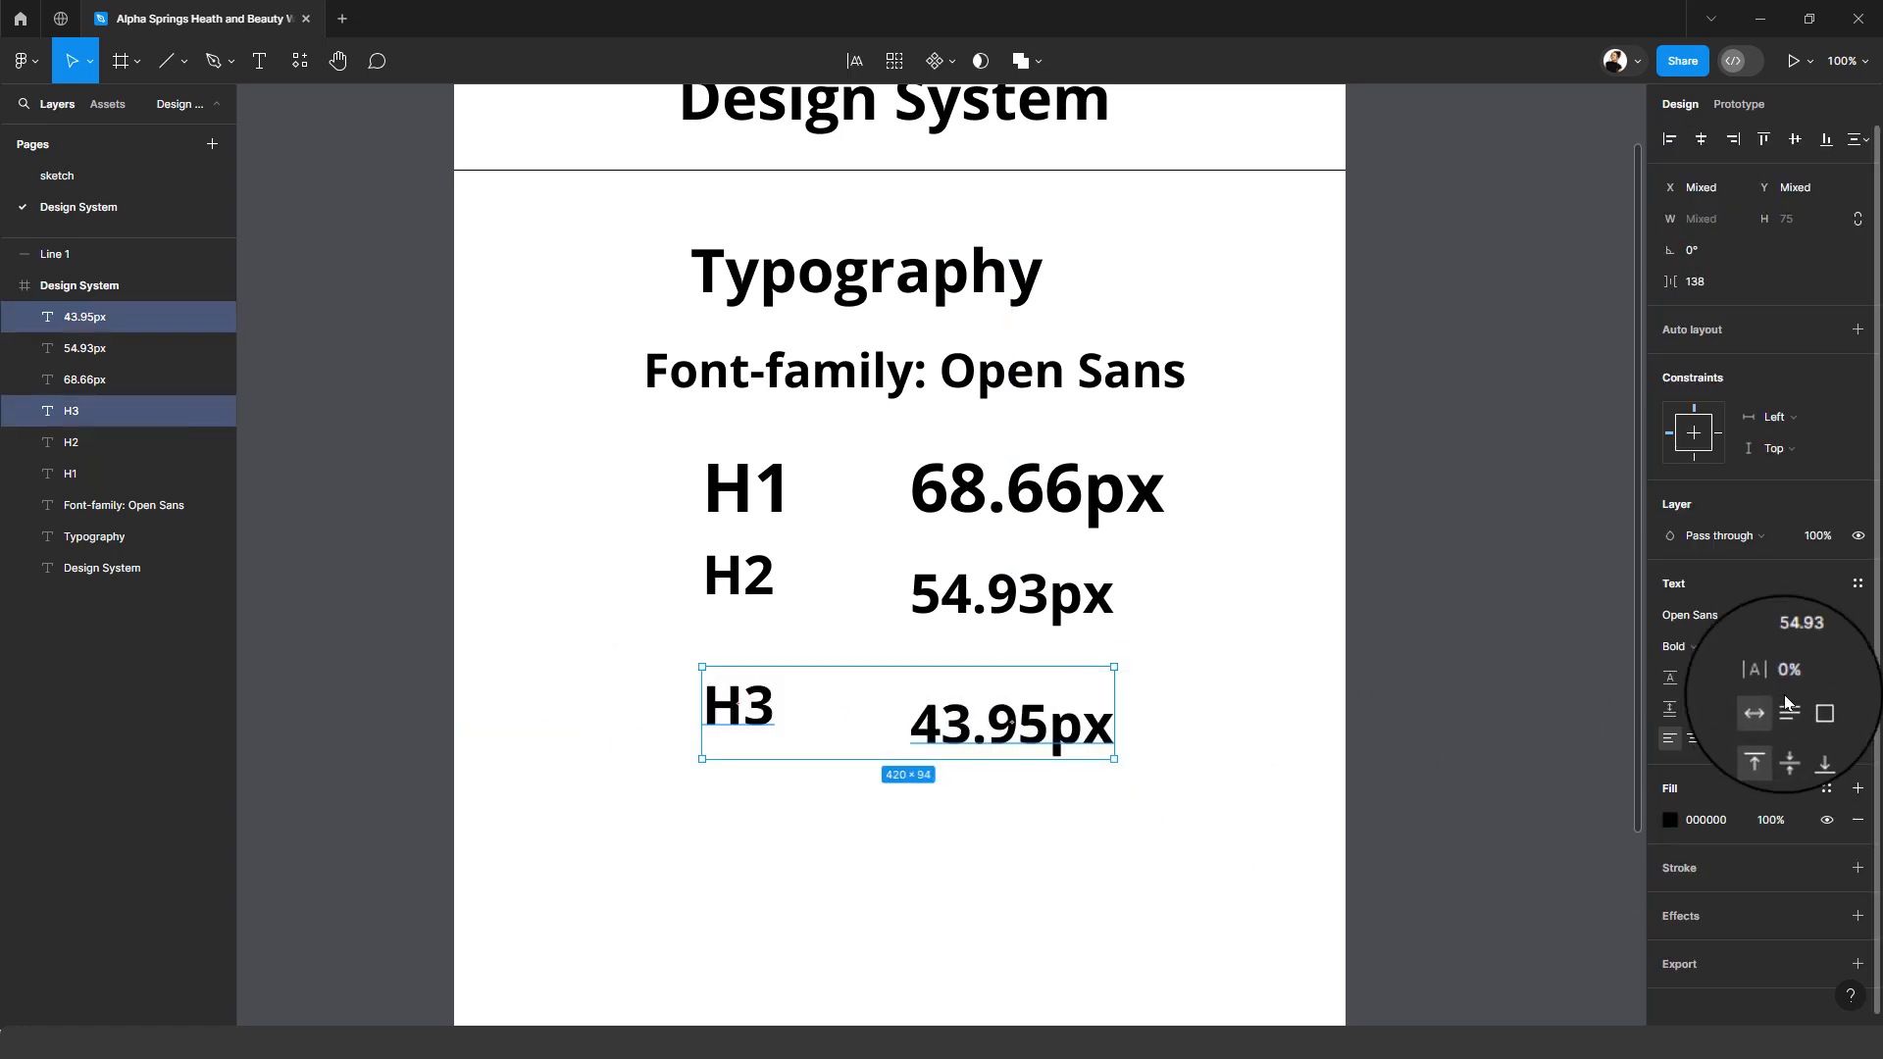
{"action": "left_click", "coordinate": [1801, 649]}
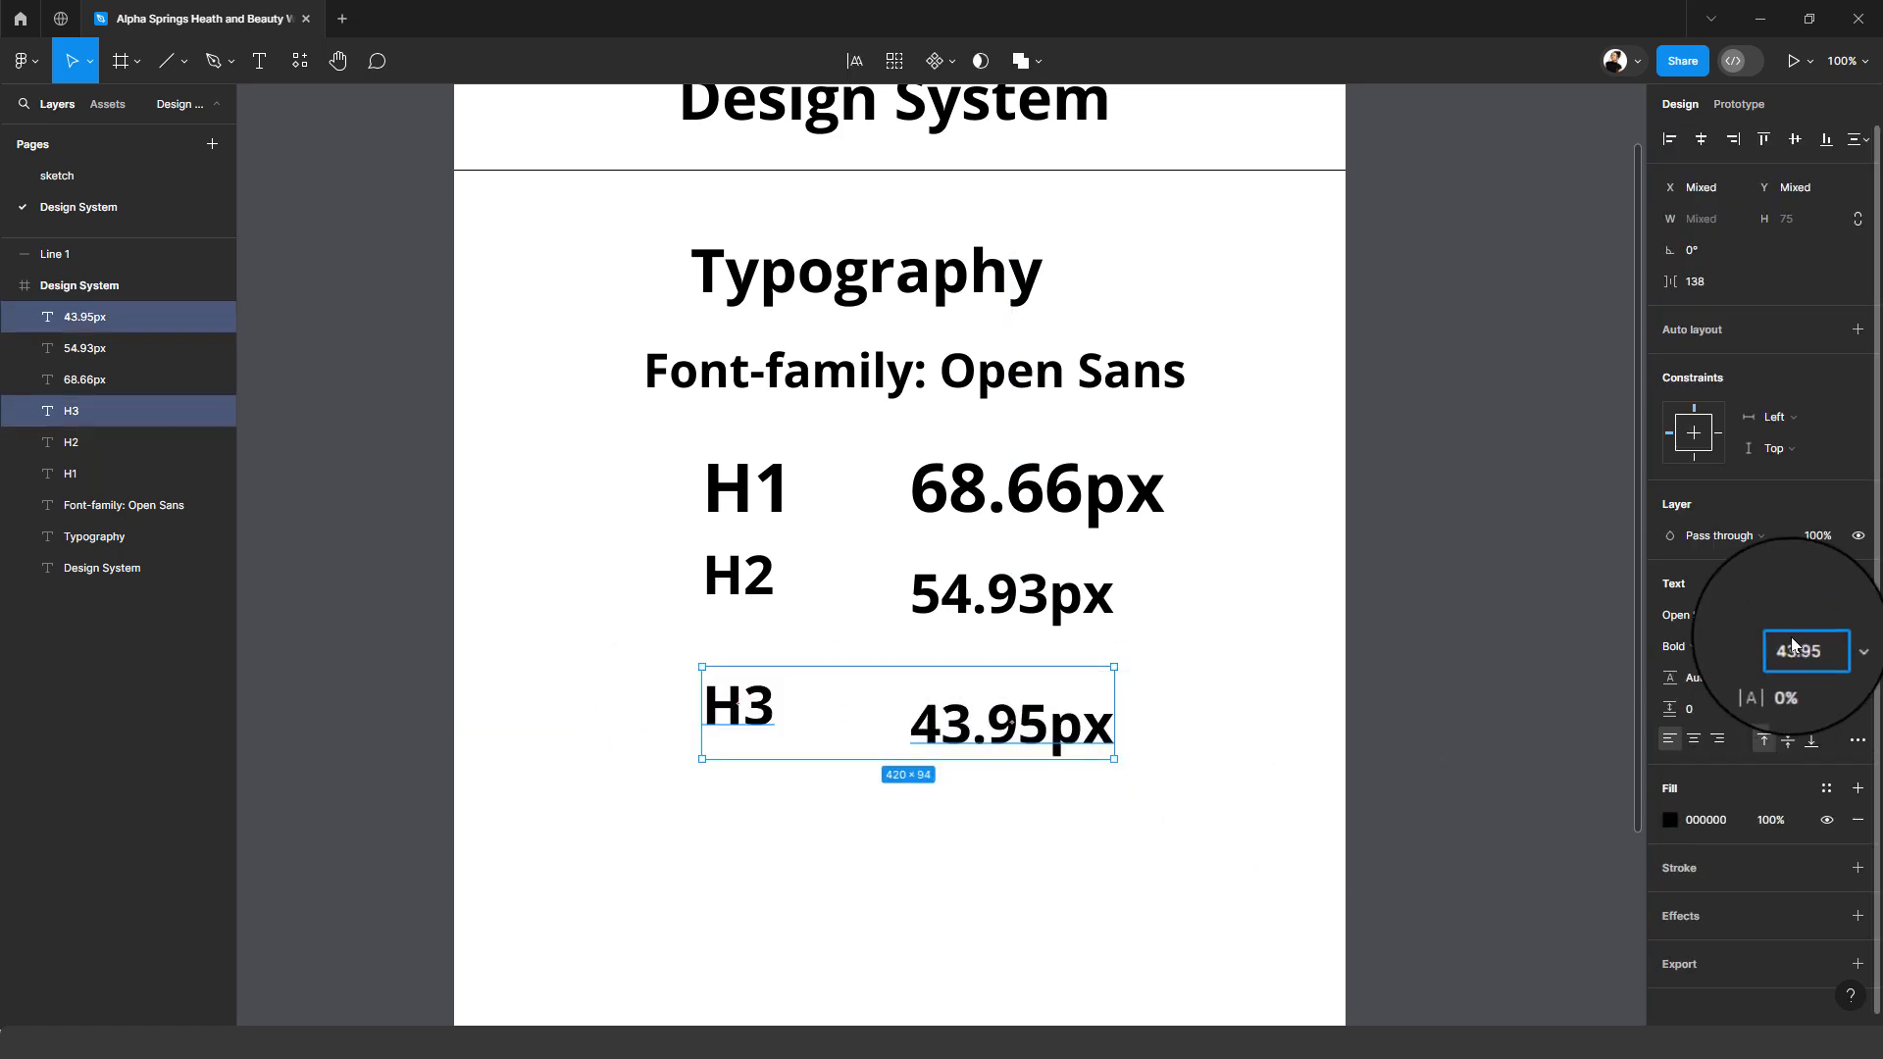
{"action": "key", "text": "Return"}
- Duplicate the H3 row with a 30 px gap below it and change the heading copy's text to "H4"
{"action": "scroll", "coordinate": [1051, 441], "scroll_direction": "down", "scroll_amount": 3}
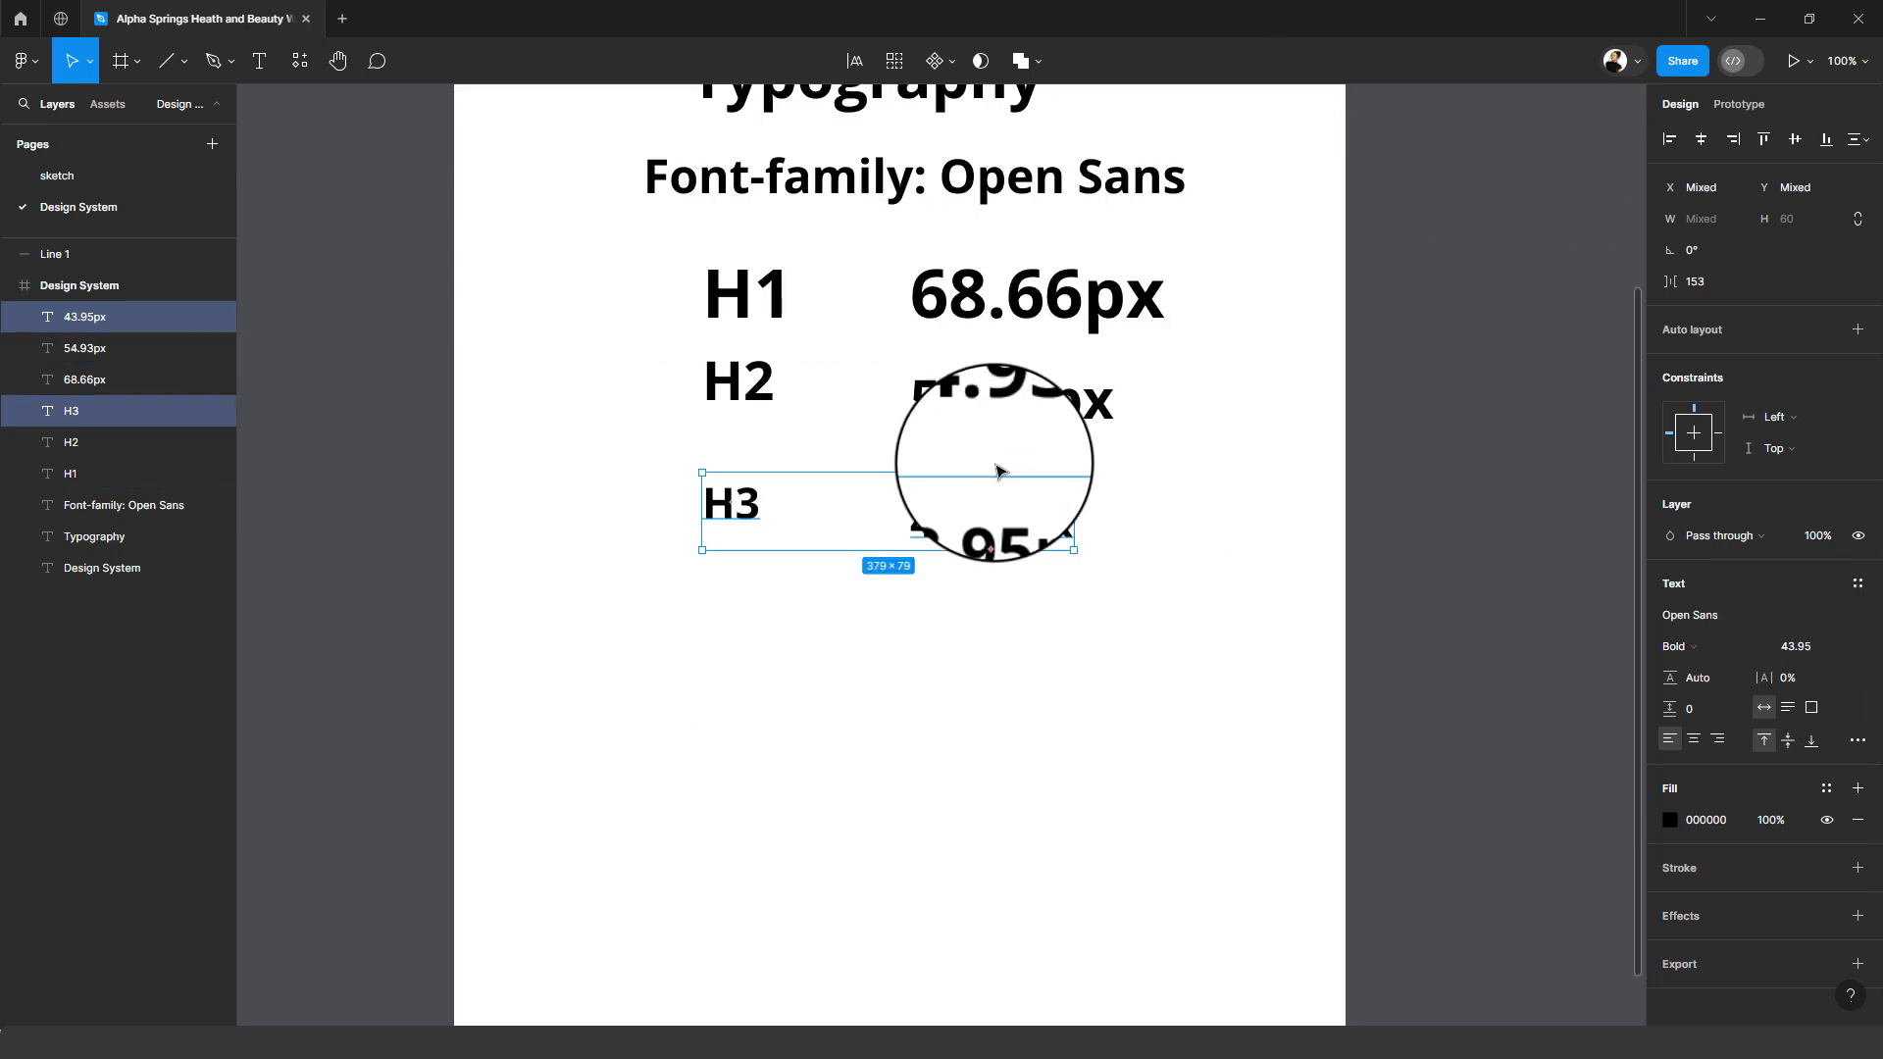
{"action": "mouse_move", "coordinate": [1003, 522]}
{"action": "left_mouse_down"}
{"action": "mouse_move", "coordinate": [1006, 590]}
{"action": "mouse_move", "coordinate": [1010, 376]}
{"action": "mouse_move", "coordinate": [1018, 493]}
{"action": "left_mouse_up"}
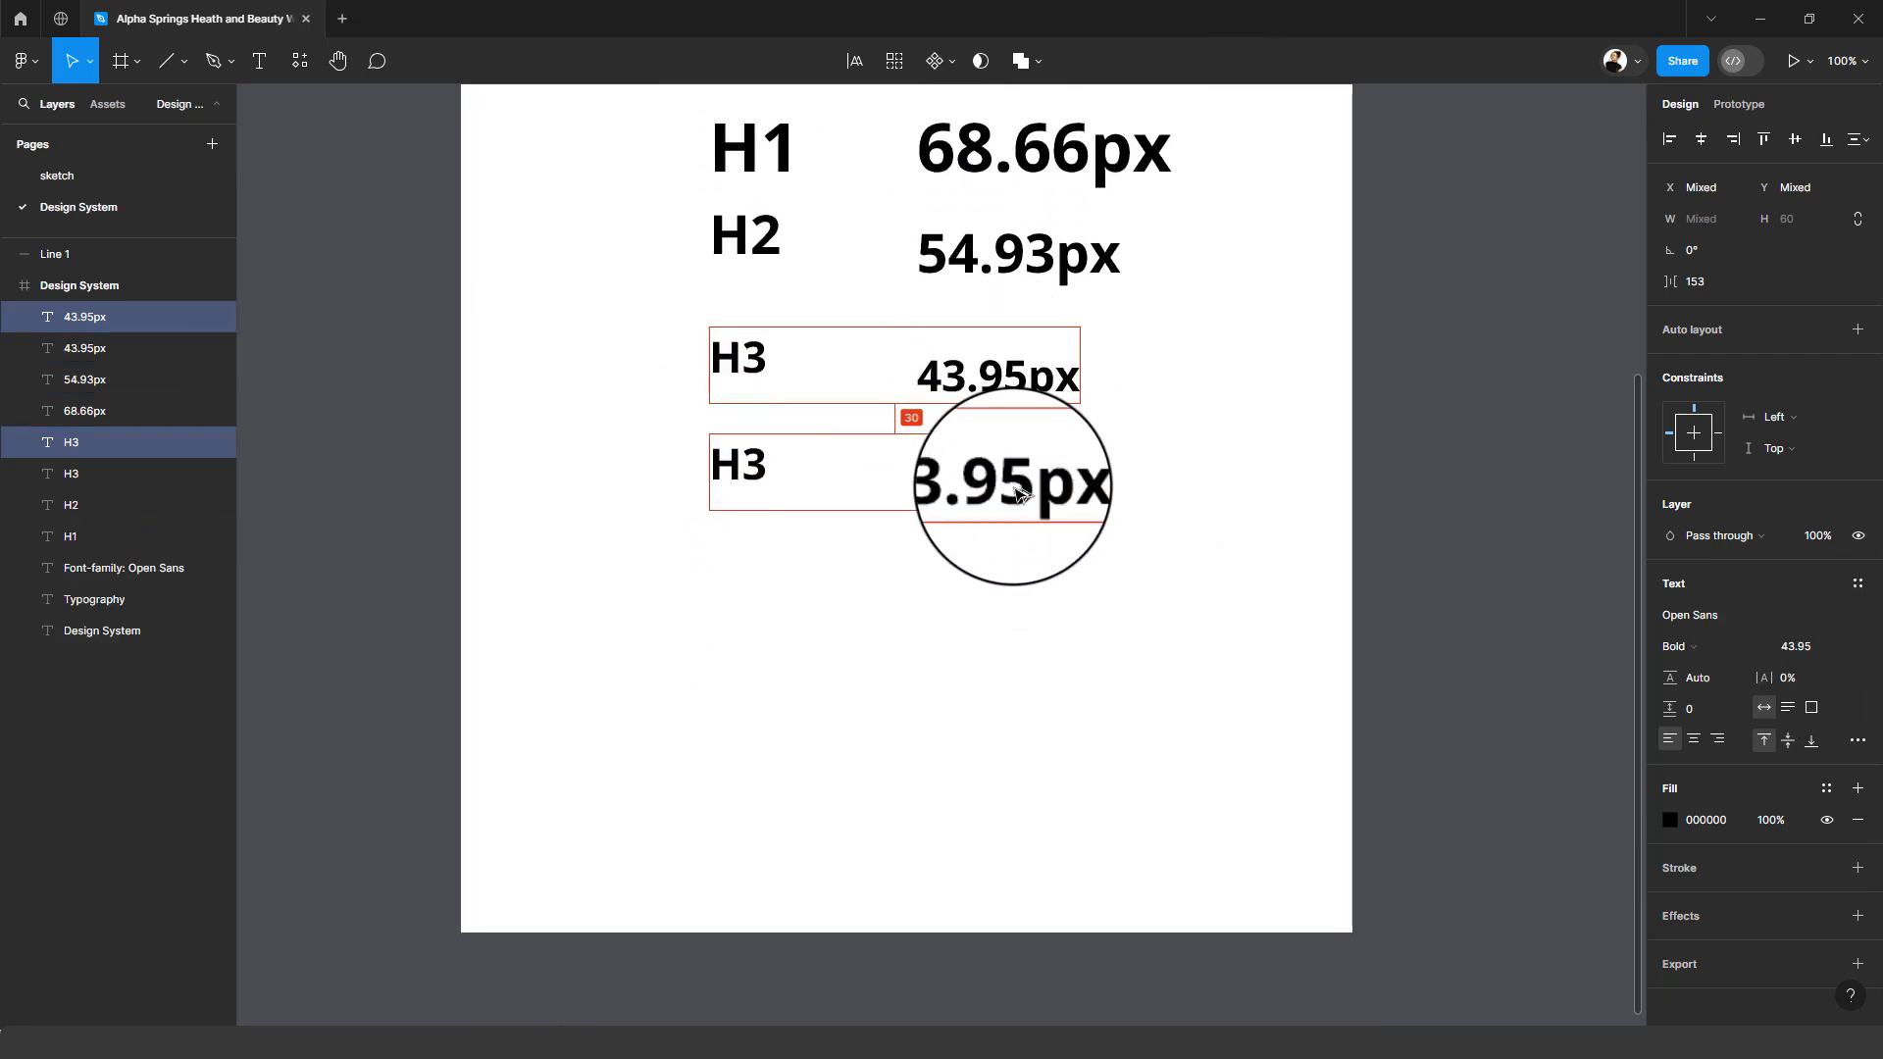
{"action": "double_click", "coordinate": [750, 463]}
{"action": "left_click_drag", "start_coordinate": [737, 466], "coordinate": [798, 466]}
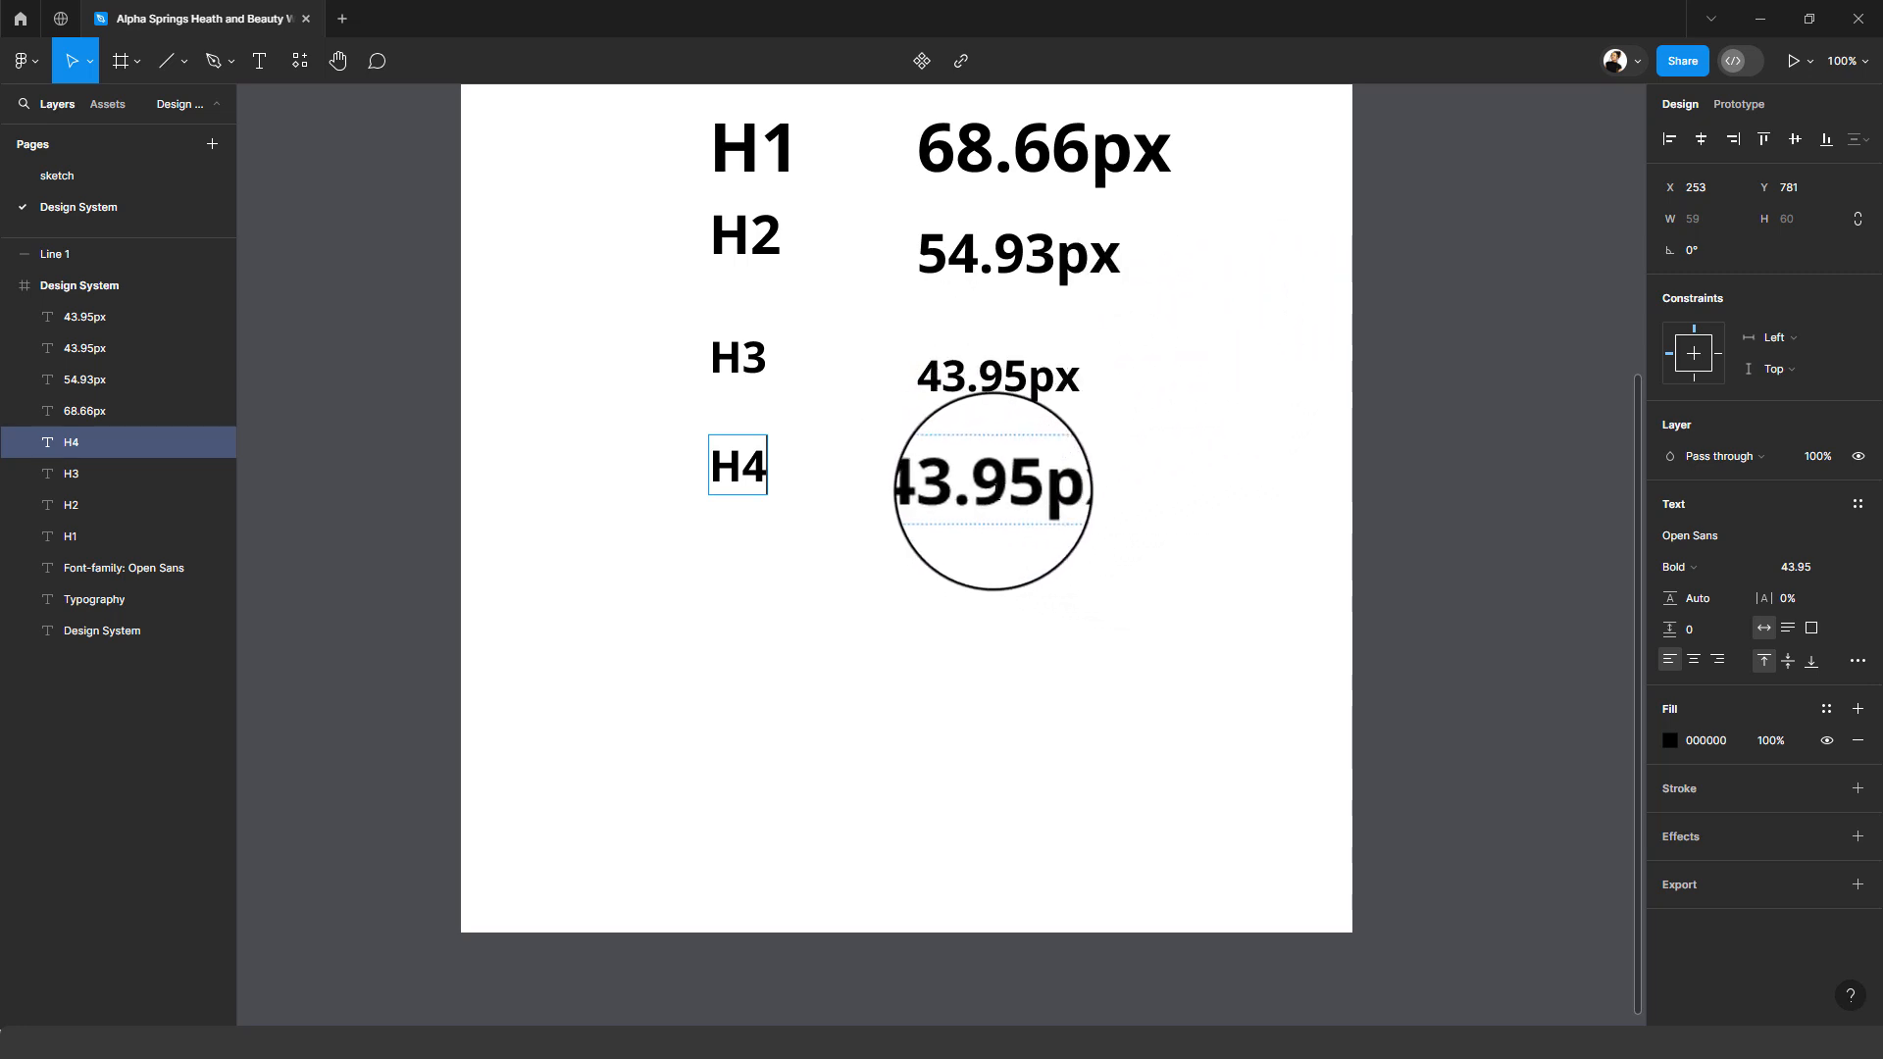
- Change the size label in the H4 row to "35.16px"
{"action": "double_click", "coordinate": [1024, 485]}
{"action": "left_click_drag", "start_coordinate": [1027, 484], "coordinate": [869, 465]}
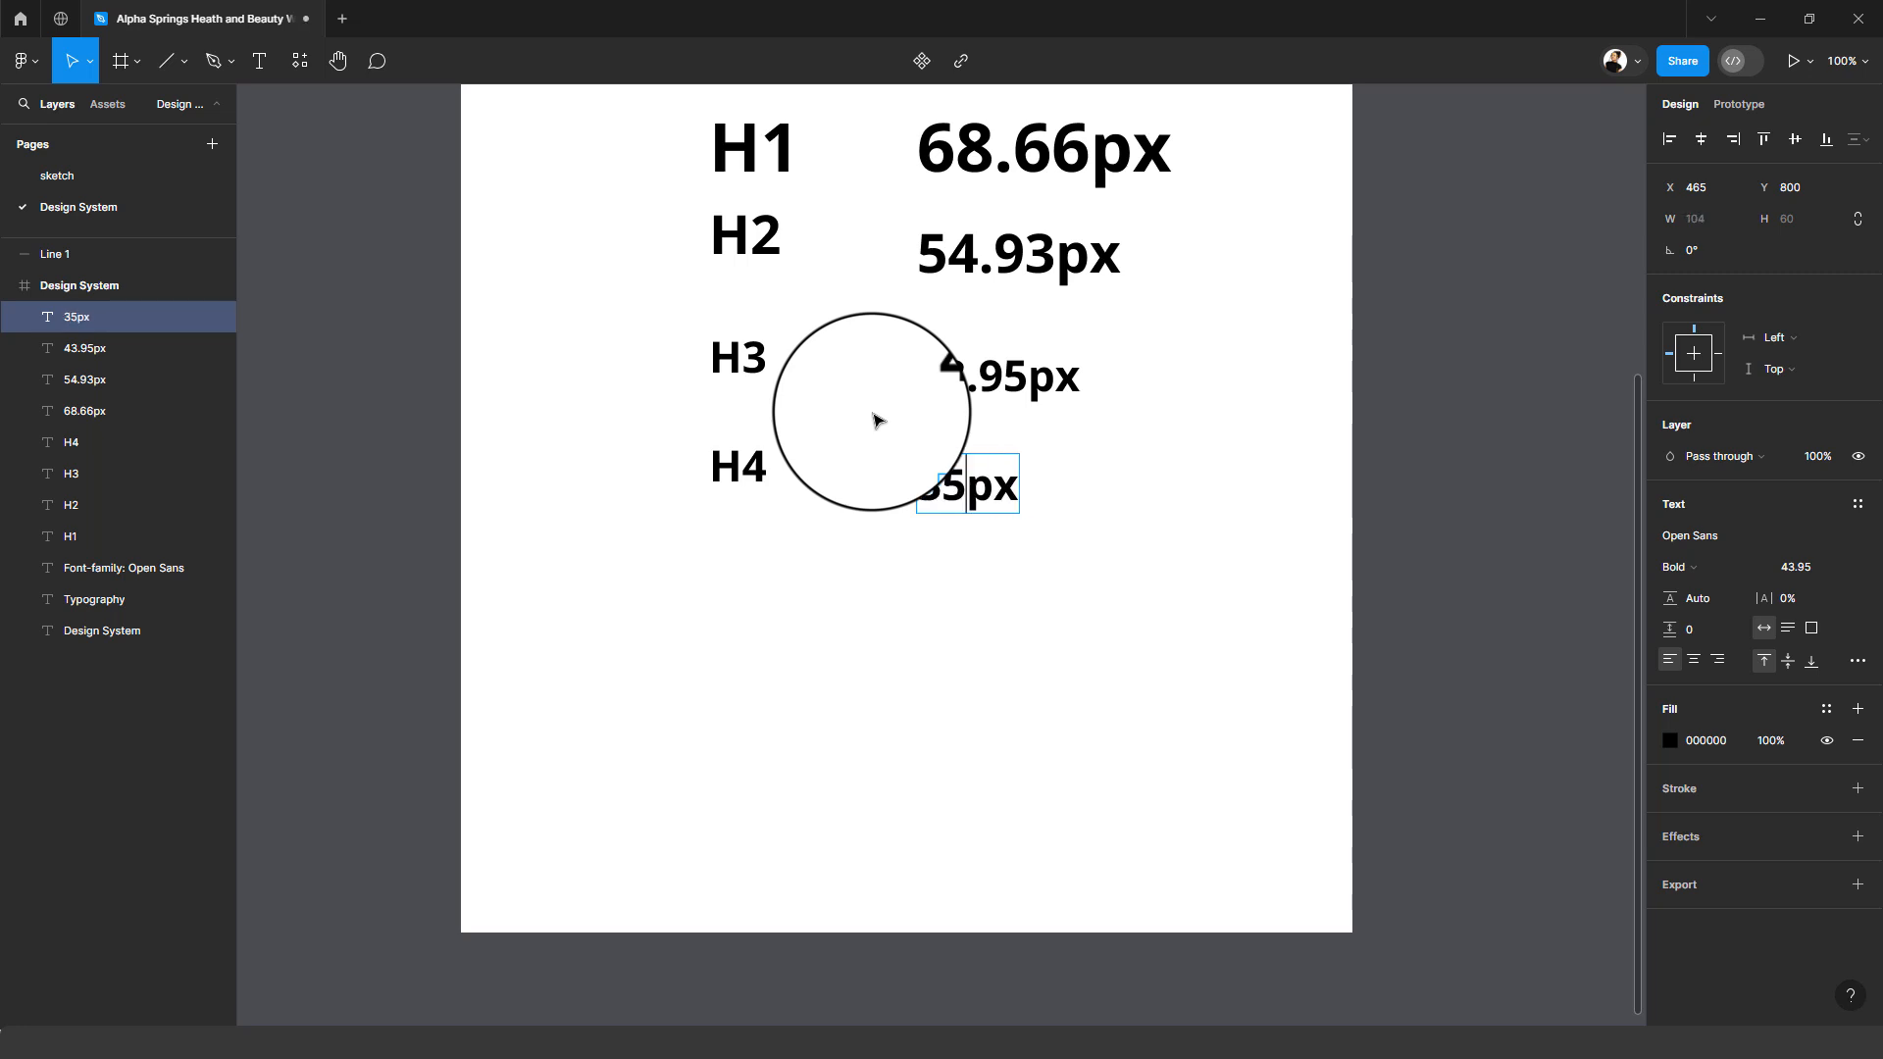
{"action": "type", "text": "35.16"}
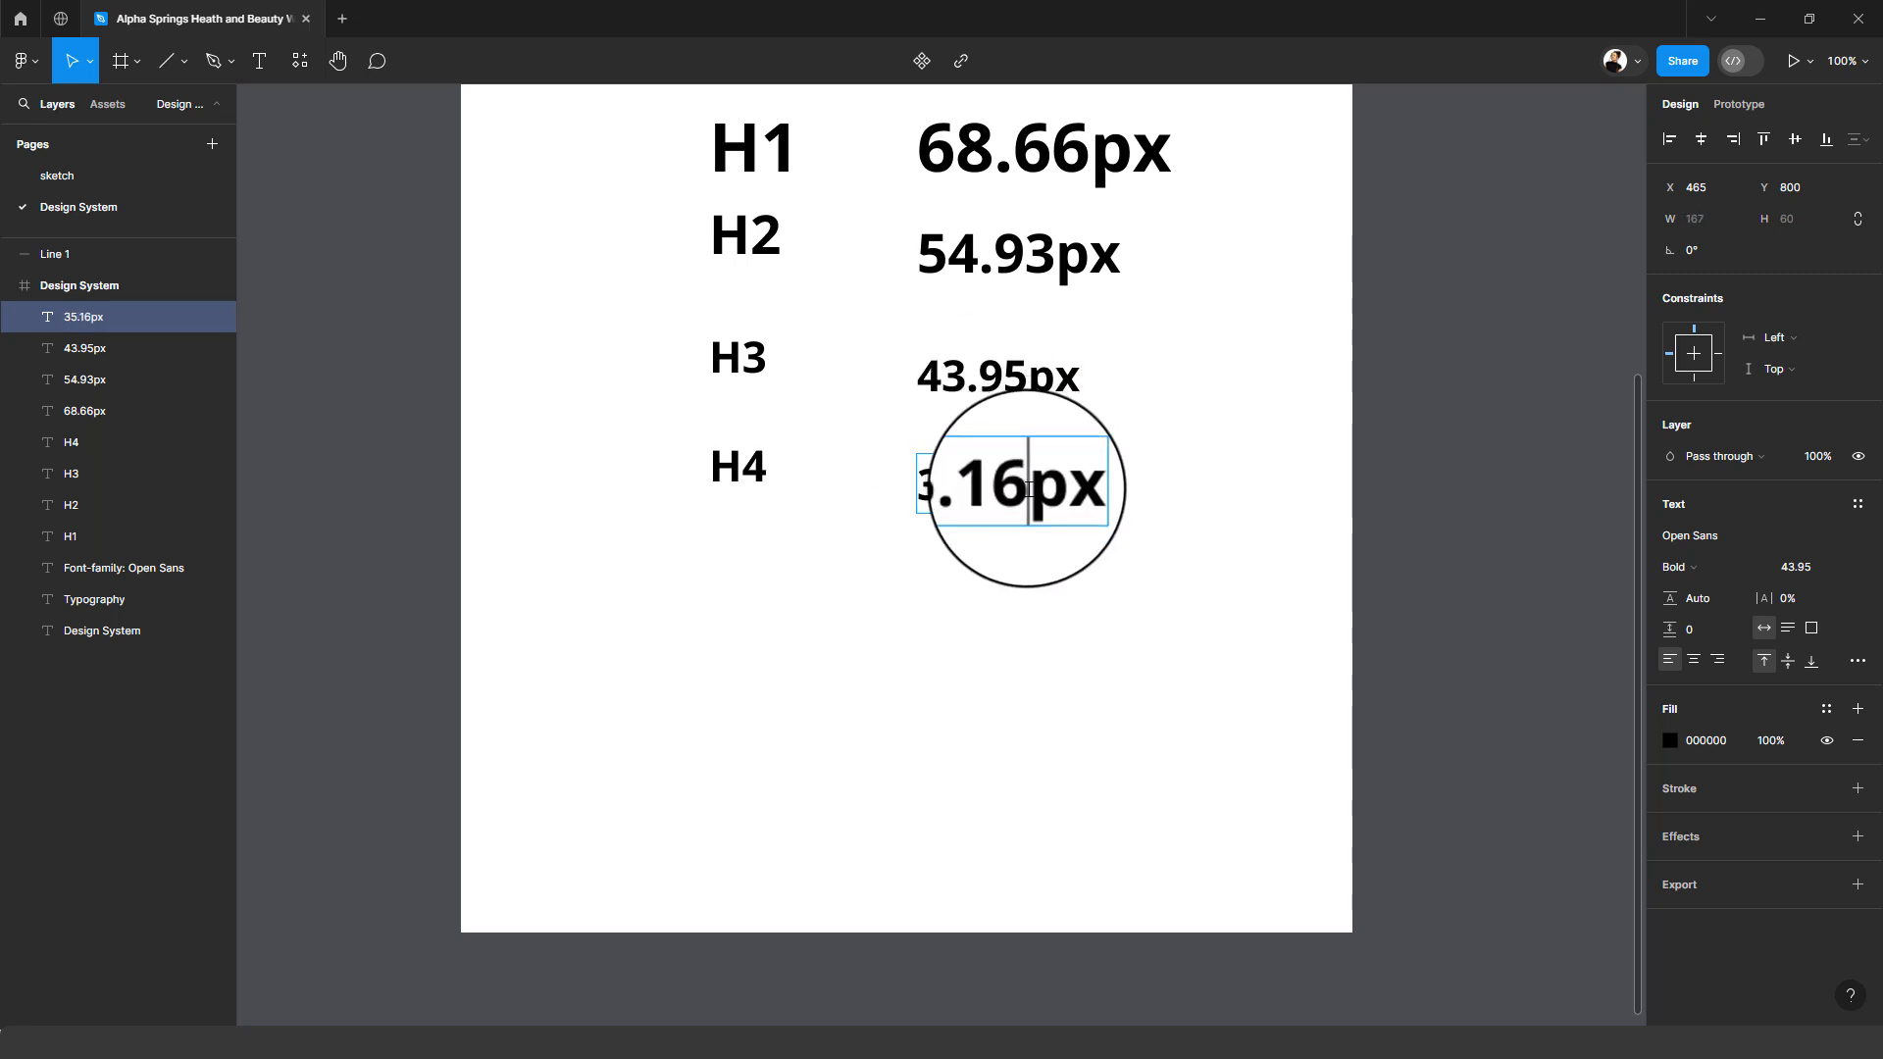
- Set the font size of both H4 row labels to 35.16, copying the number from the size label
{"action": "left_click_drag", "start_coordinate": [1026, 484], "coordinate": [811, 484]}
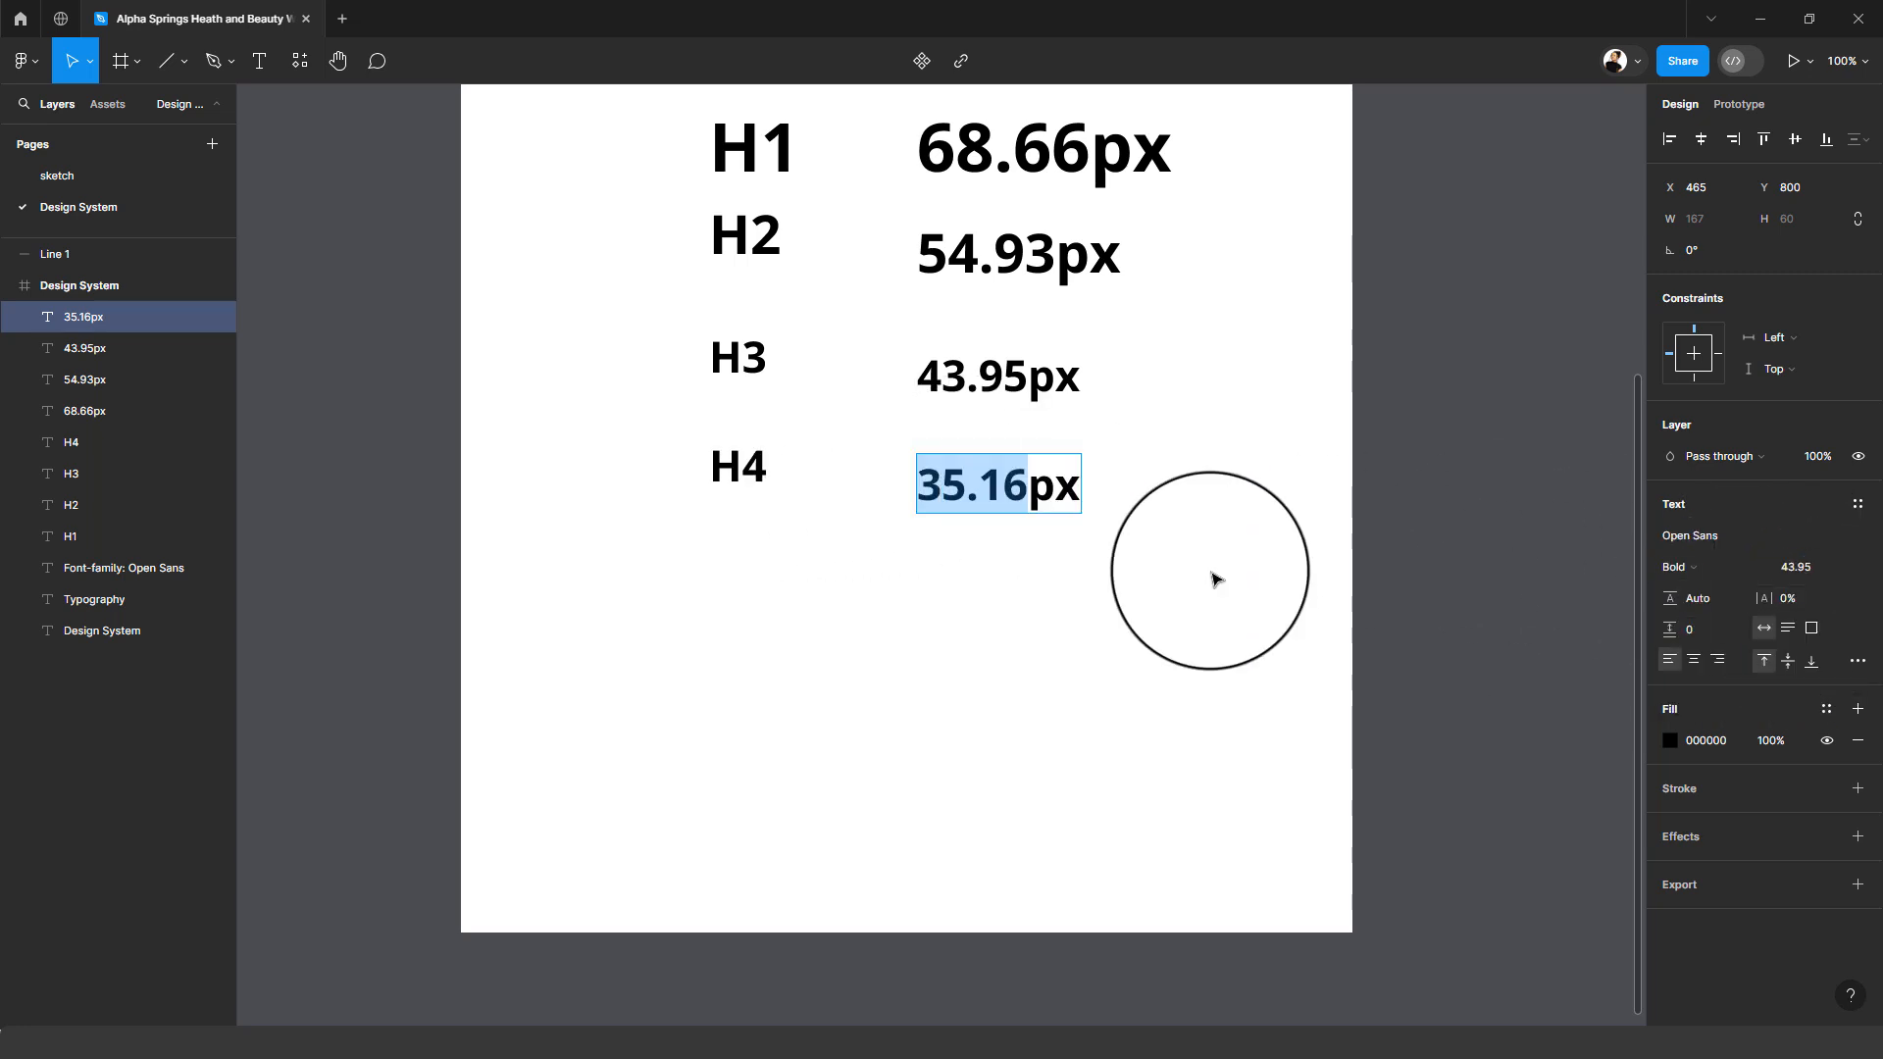
{"action": "left_click_drag", "start_coordinate": [1209, 576], "coordinate": [698, 435]}
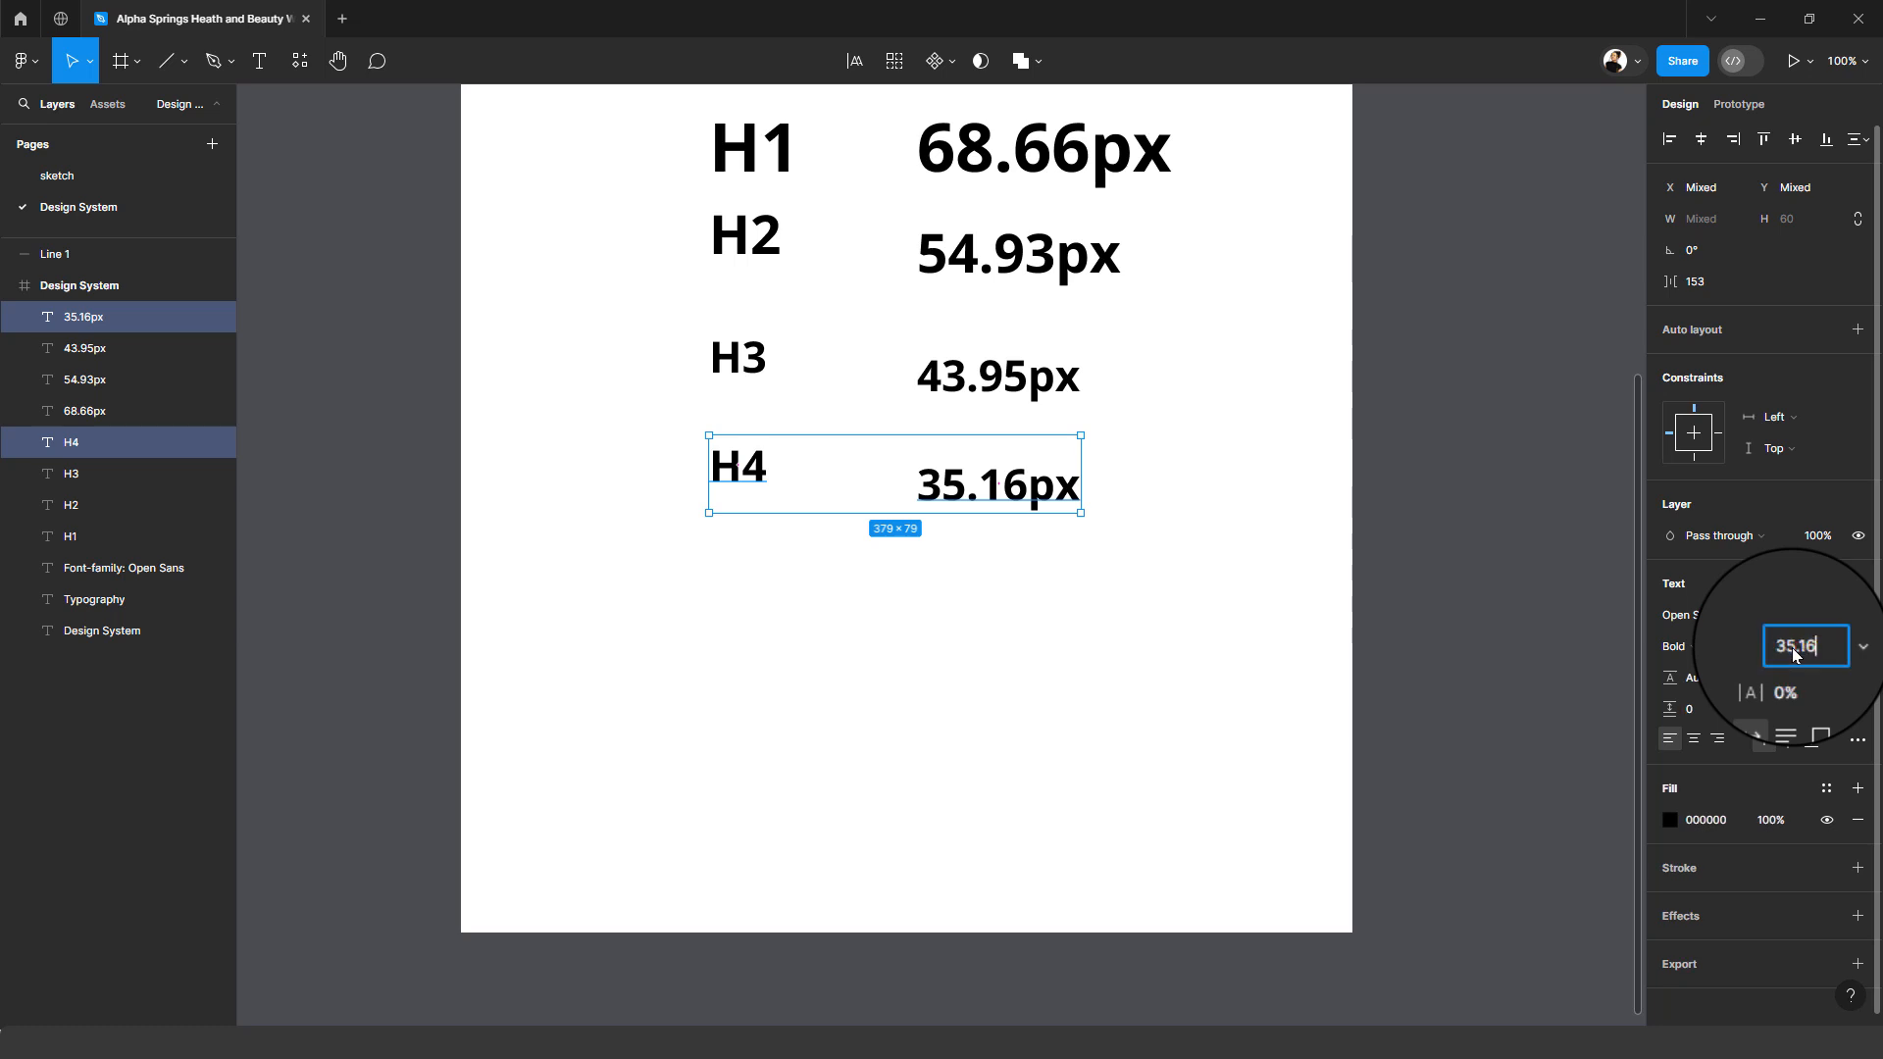
{"action": "key", "text": "Return"}
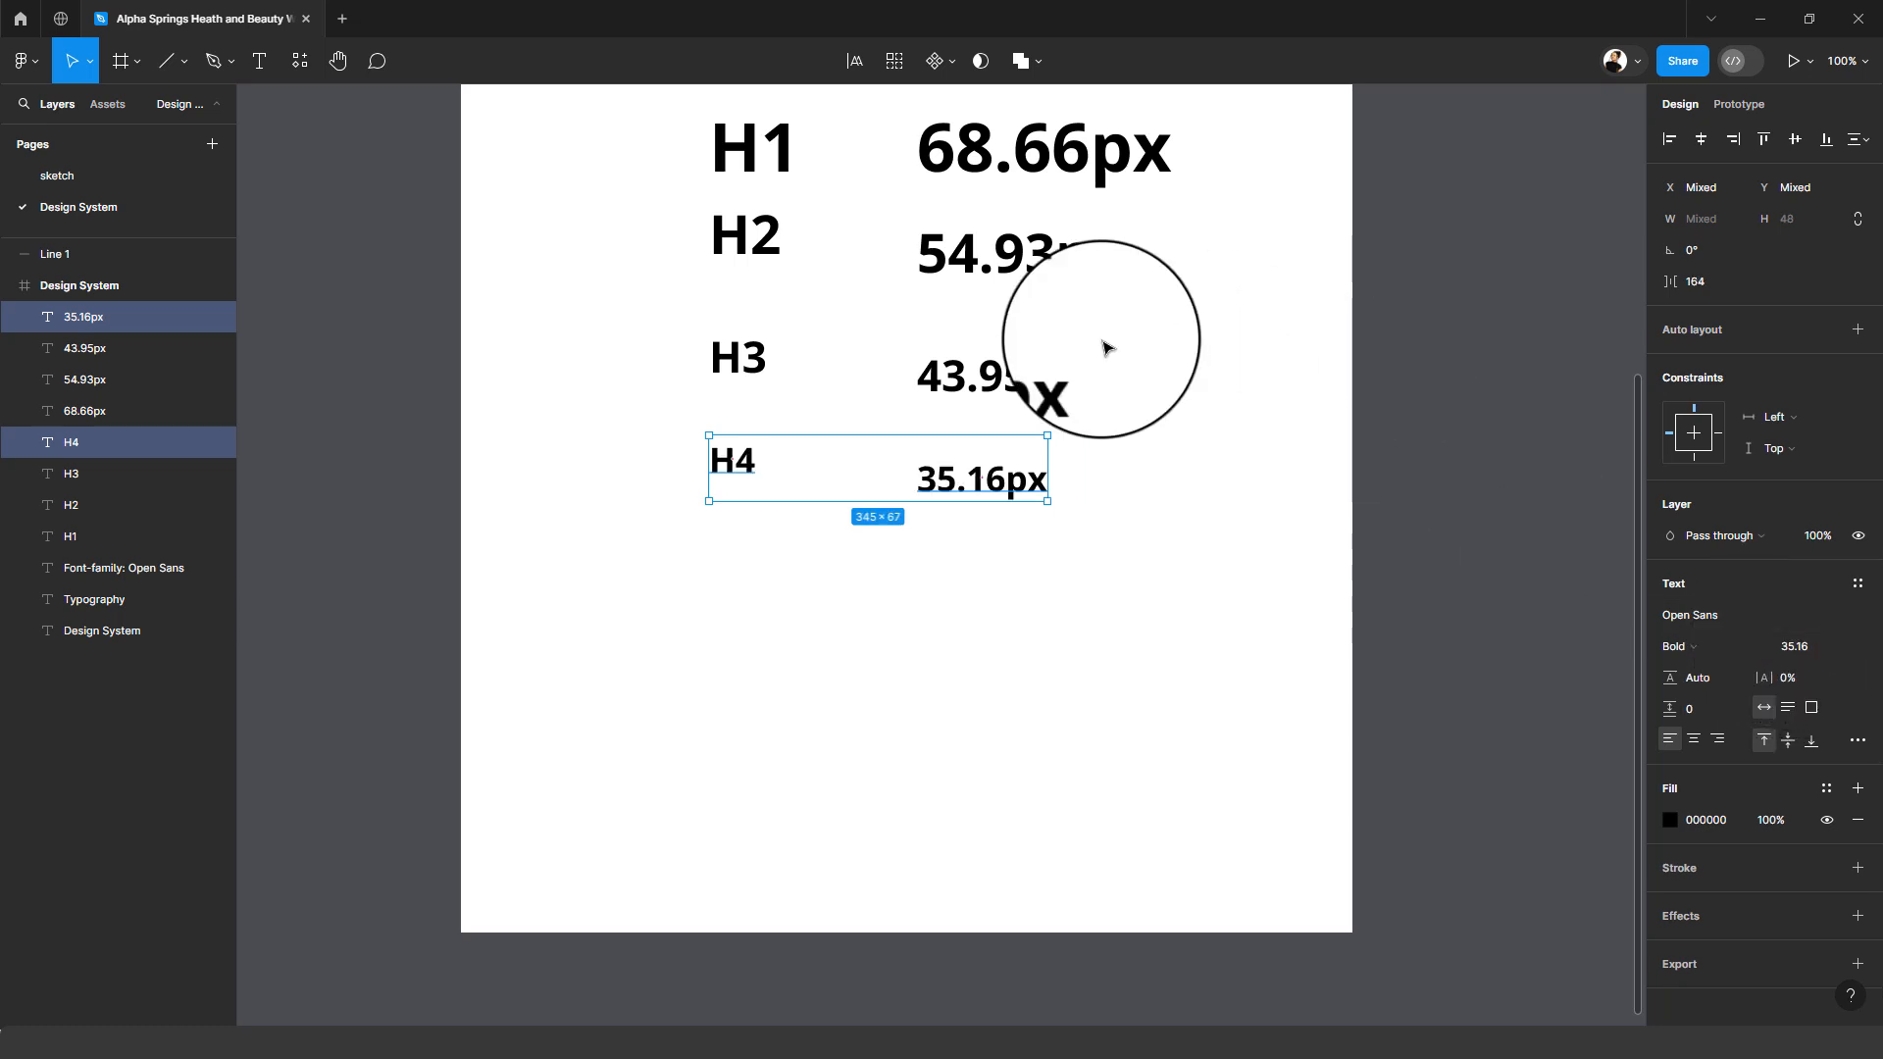
- Align the heading and size labels on their vertical centres in each of the H4, H3, H2 and H1 rows
{"action": "left_click", "coordinate": [1106, 563]}
{"action": "left_click_drag", "start_coordinate": [1106, 563], "coordinate": [704, 453]}
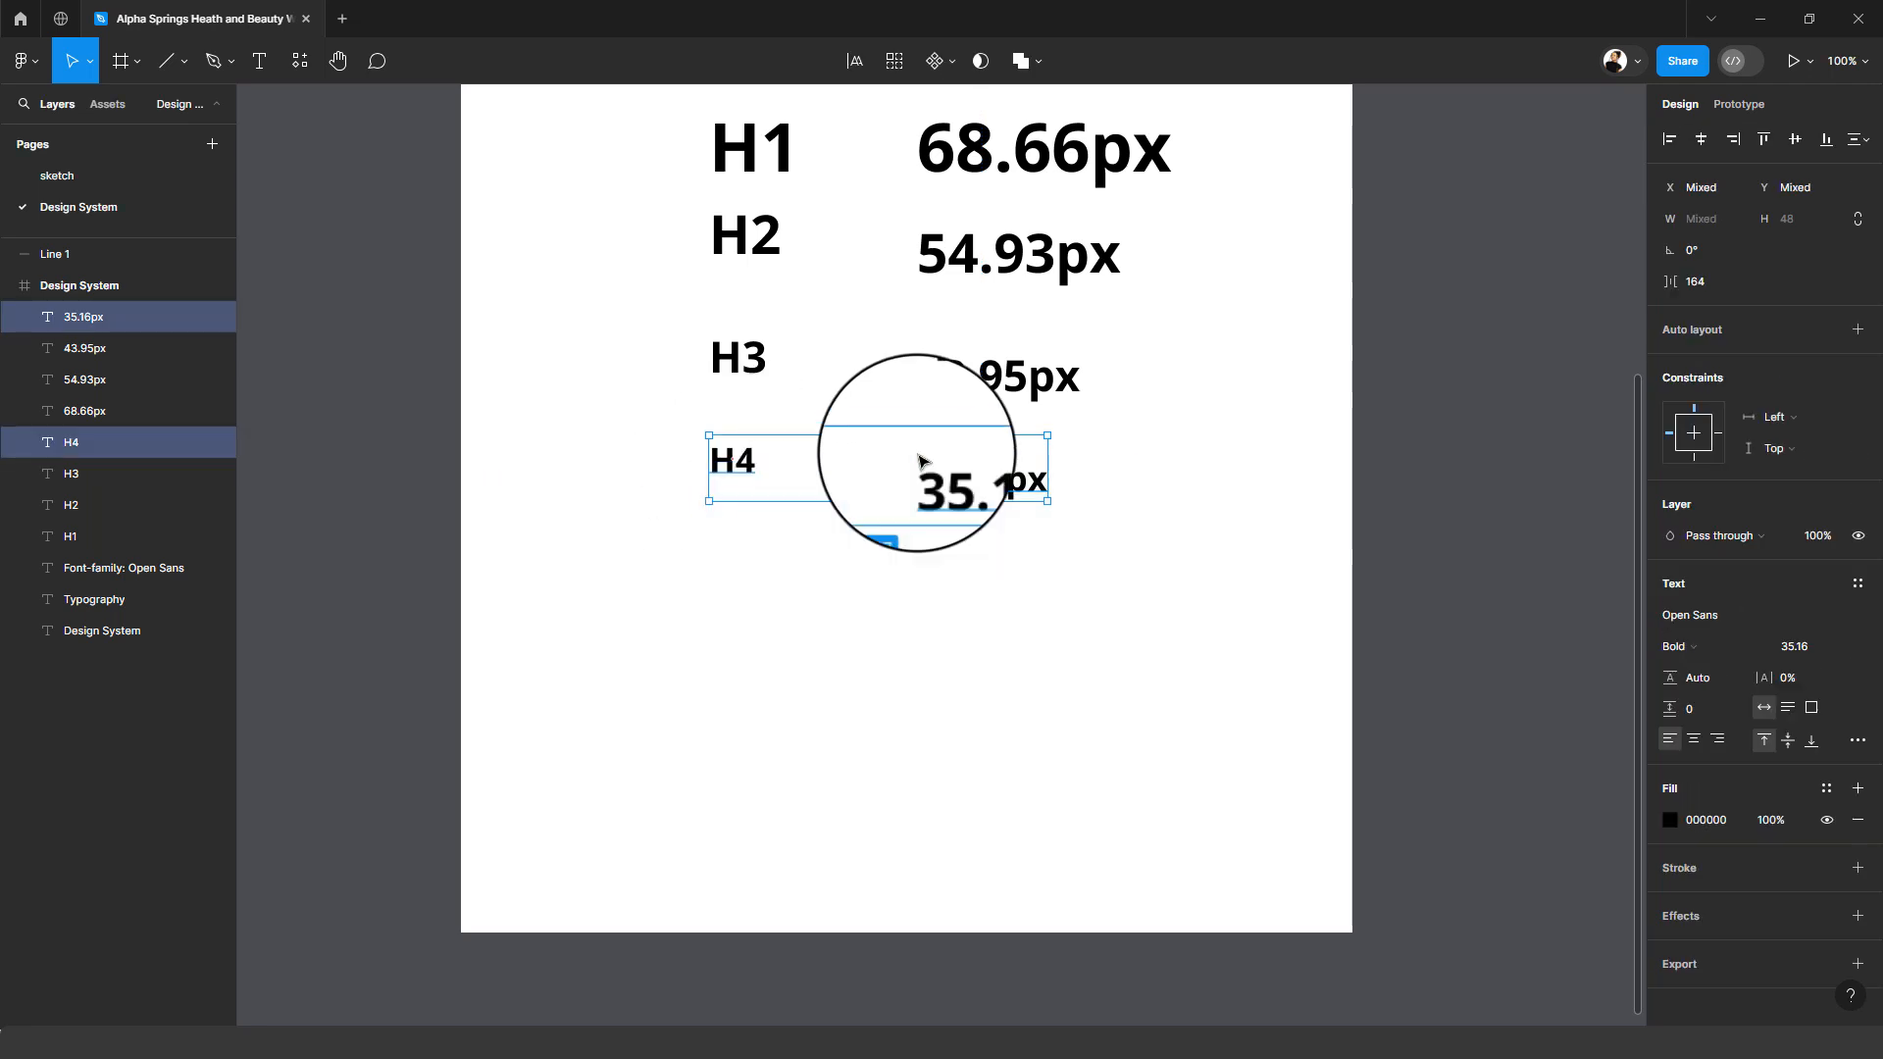
{"action": "left_click", "coordinate": [1797, 142]}
{"action": "left_click_drag", "start_coordinate": [715, 388], "coordinate": [1252, 344]}
{"action": "left_click", "coordinate": [1796, 143]}
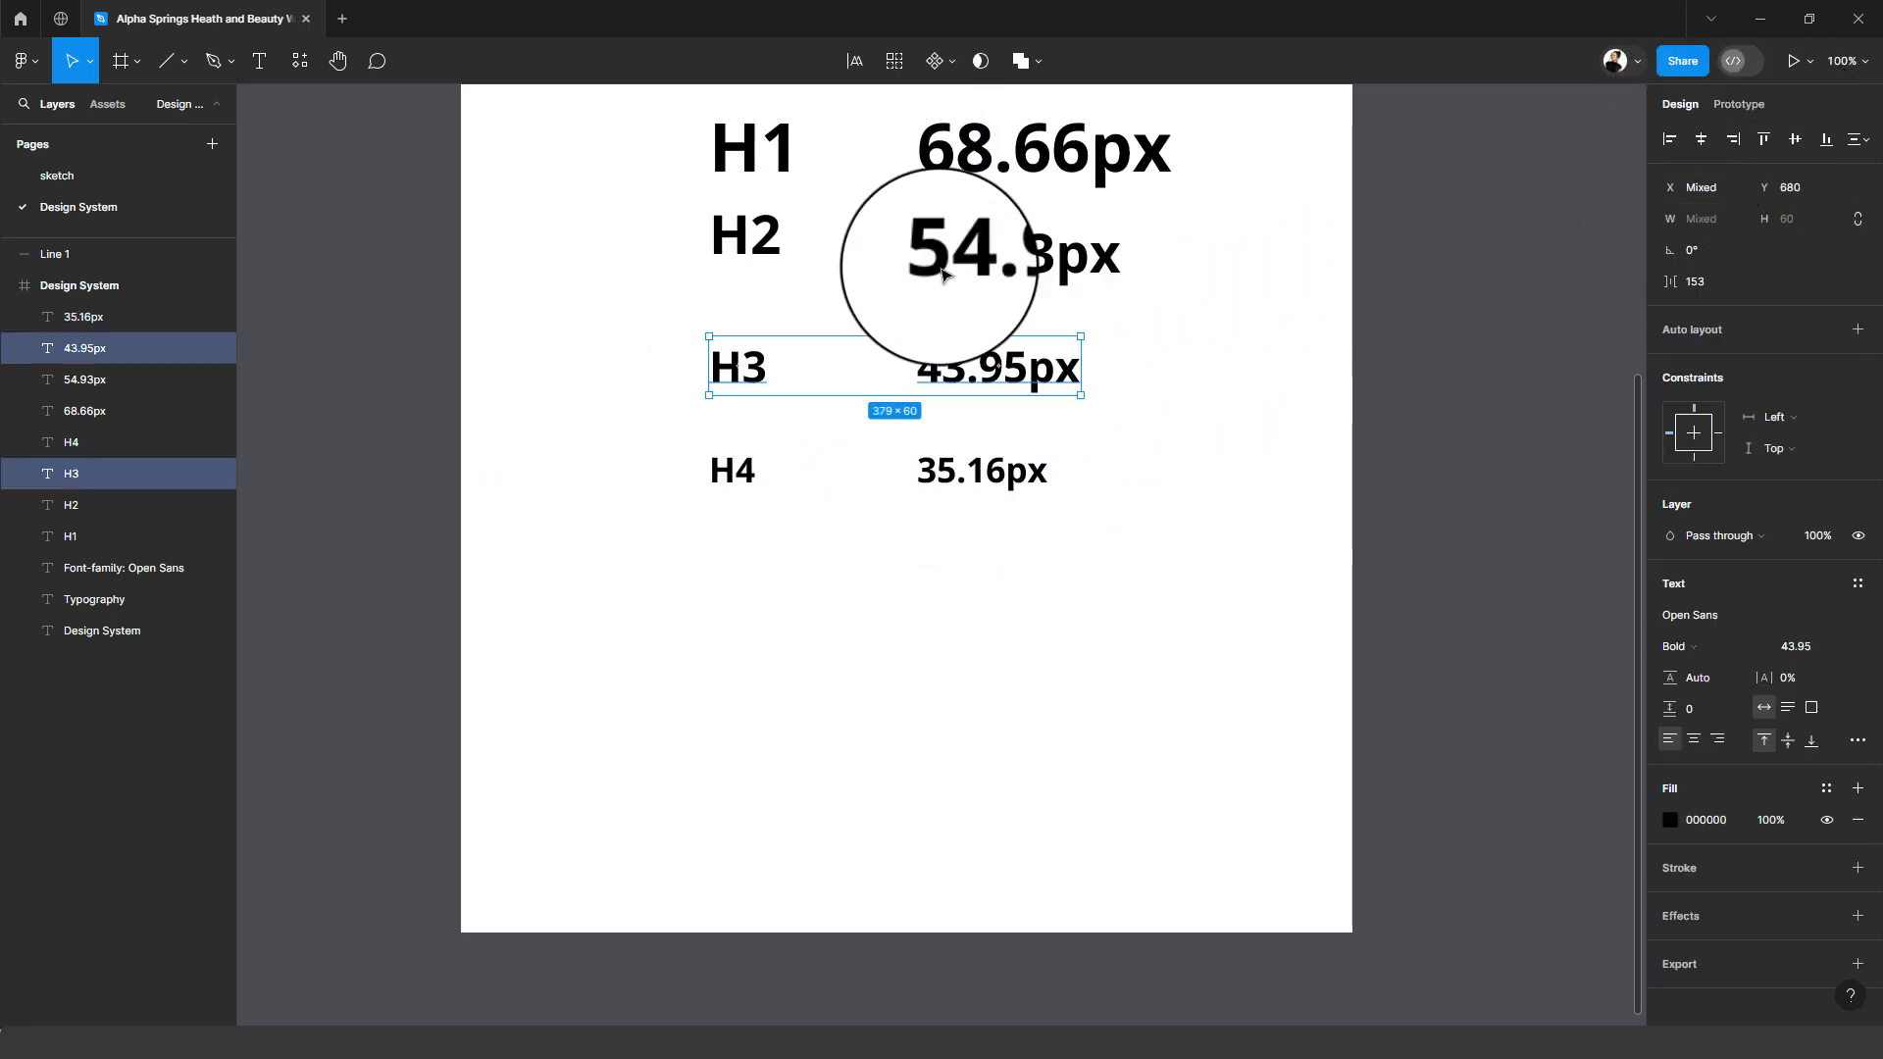
{"action": "left_click_drag", "start_coordinate": [1119, 286], "coordinate": [715, 197]}
{"action": "left_click", "coordinate": [1796, 142]}
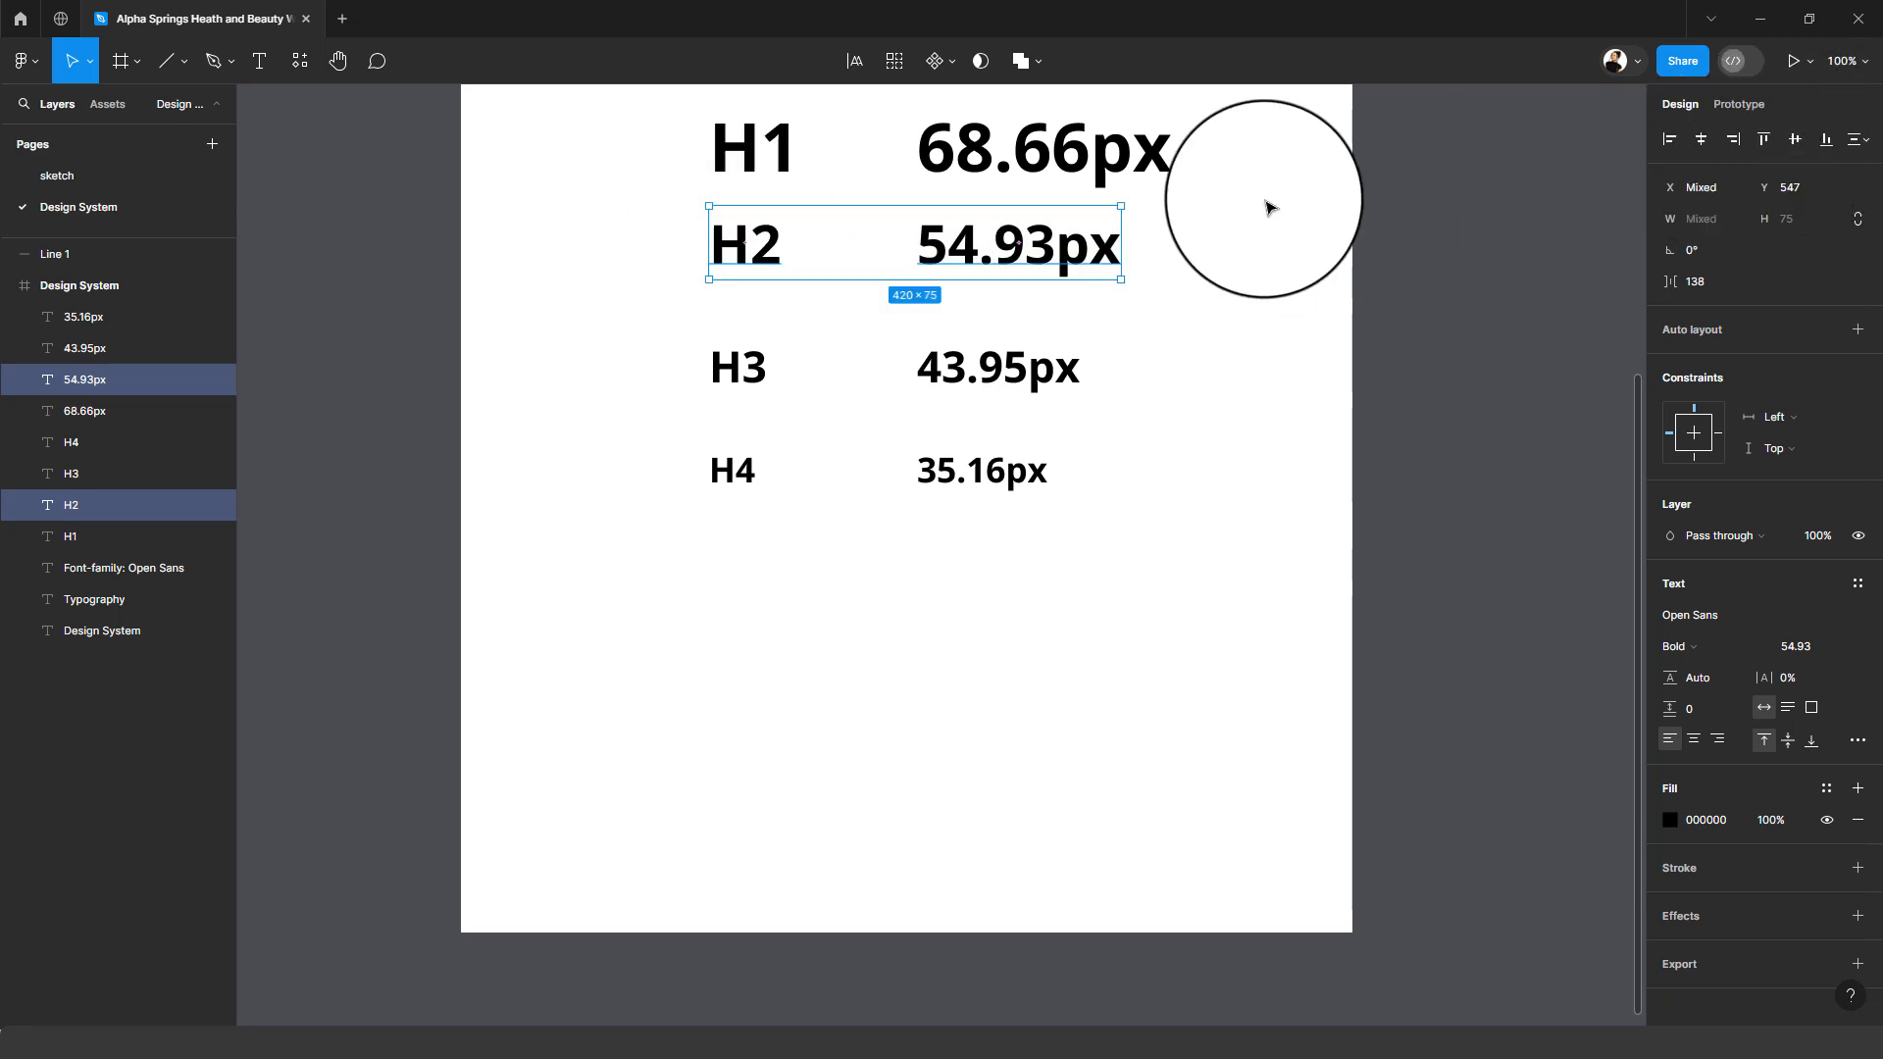
{"action": "left_click_drag", "start_coordinate": [1218, 172], "coordinate": [694, 113]}
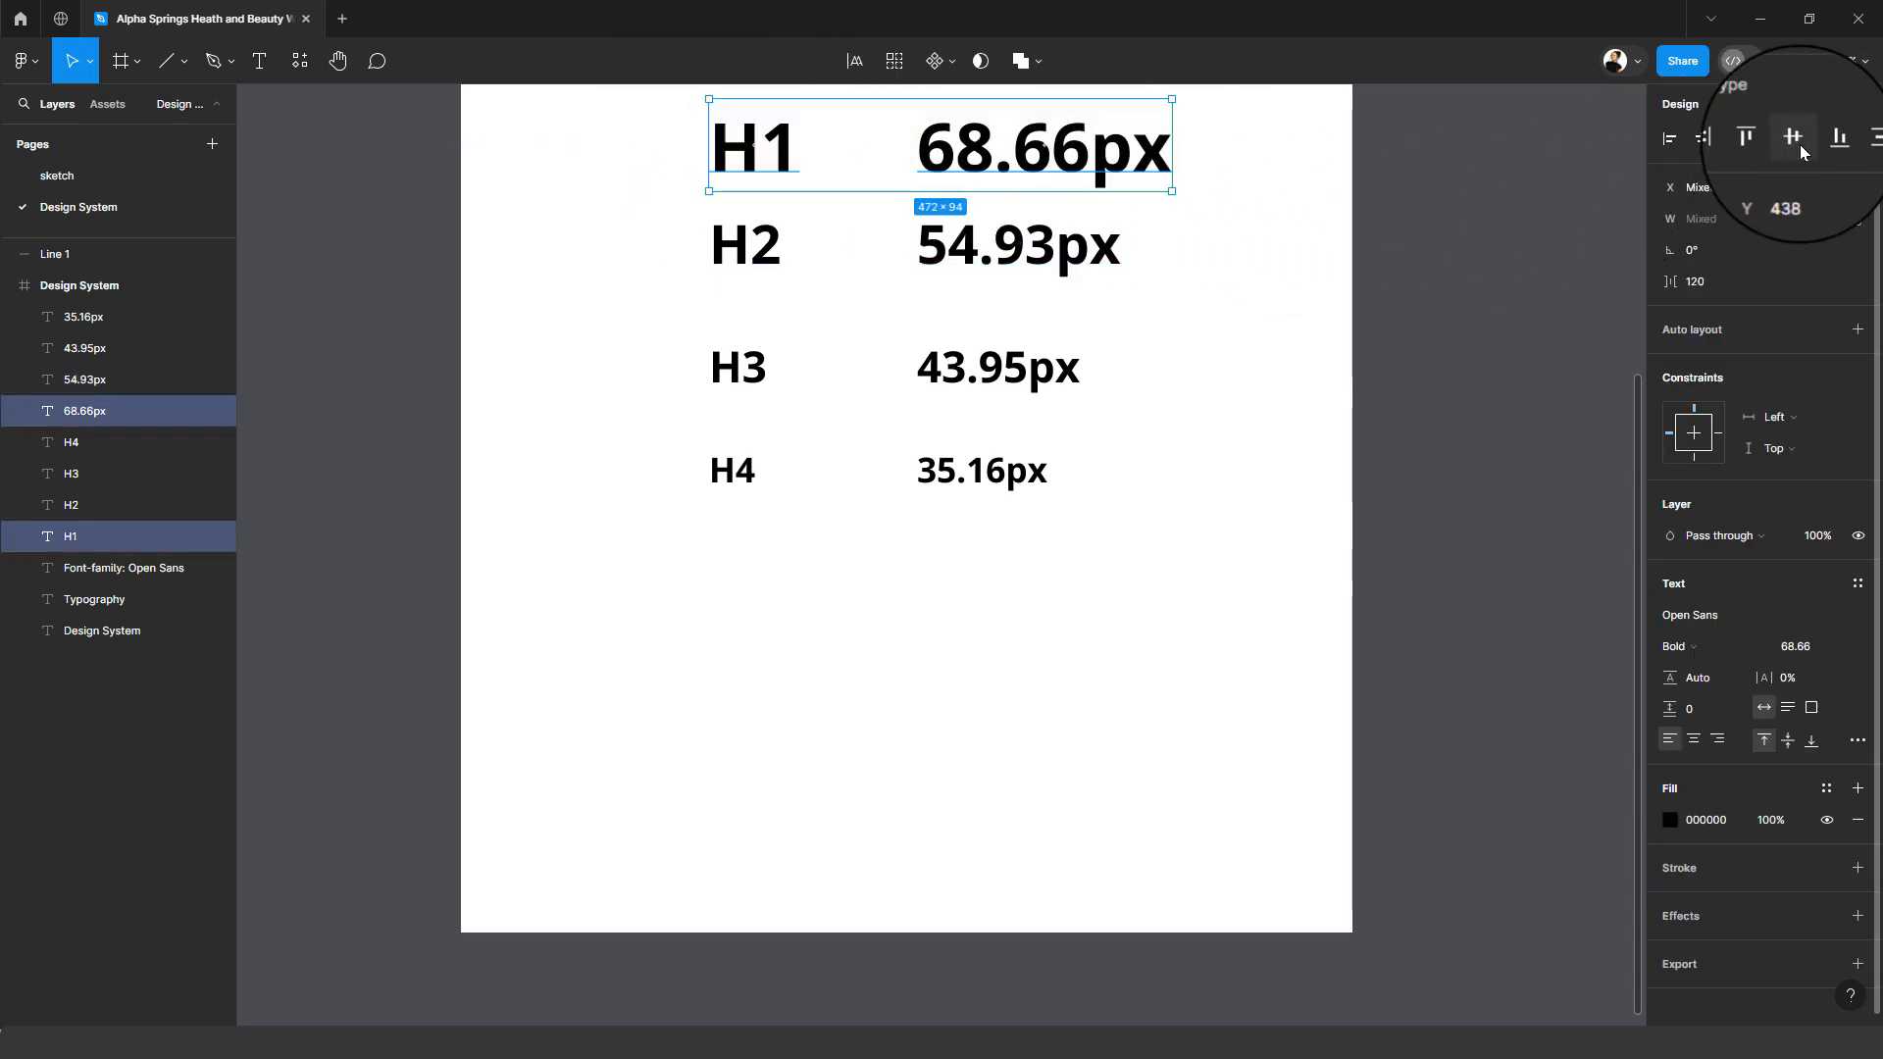
{"action": "left_click", "coordinate": [1795, 137]}
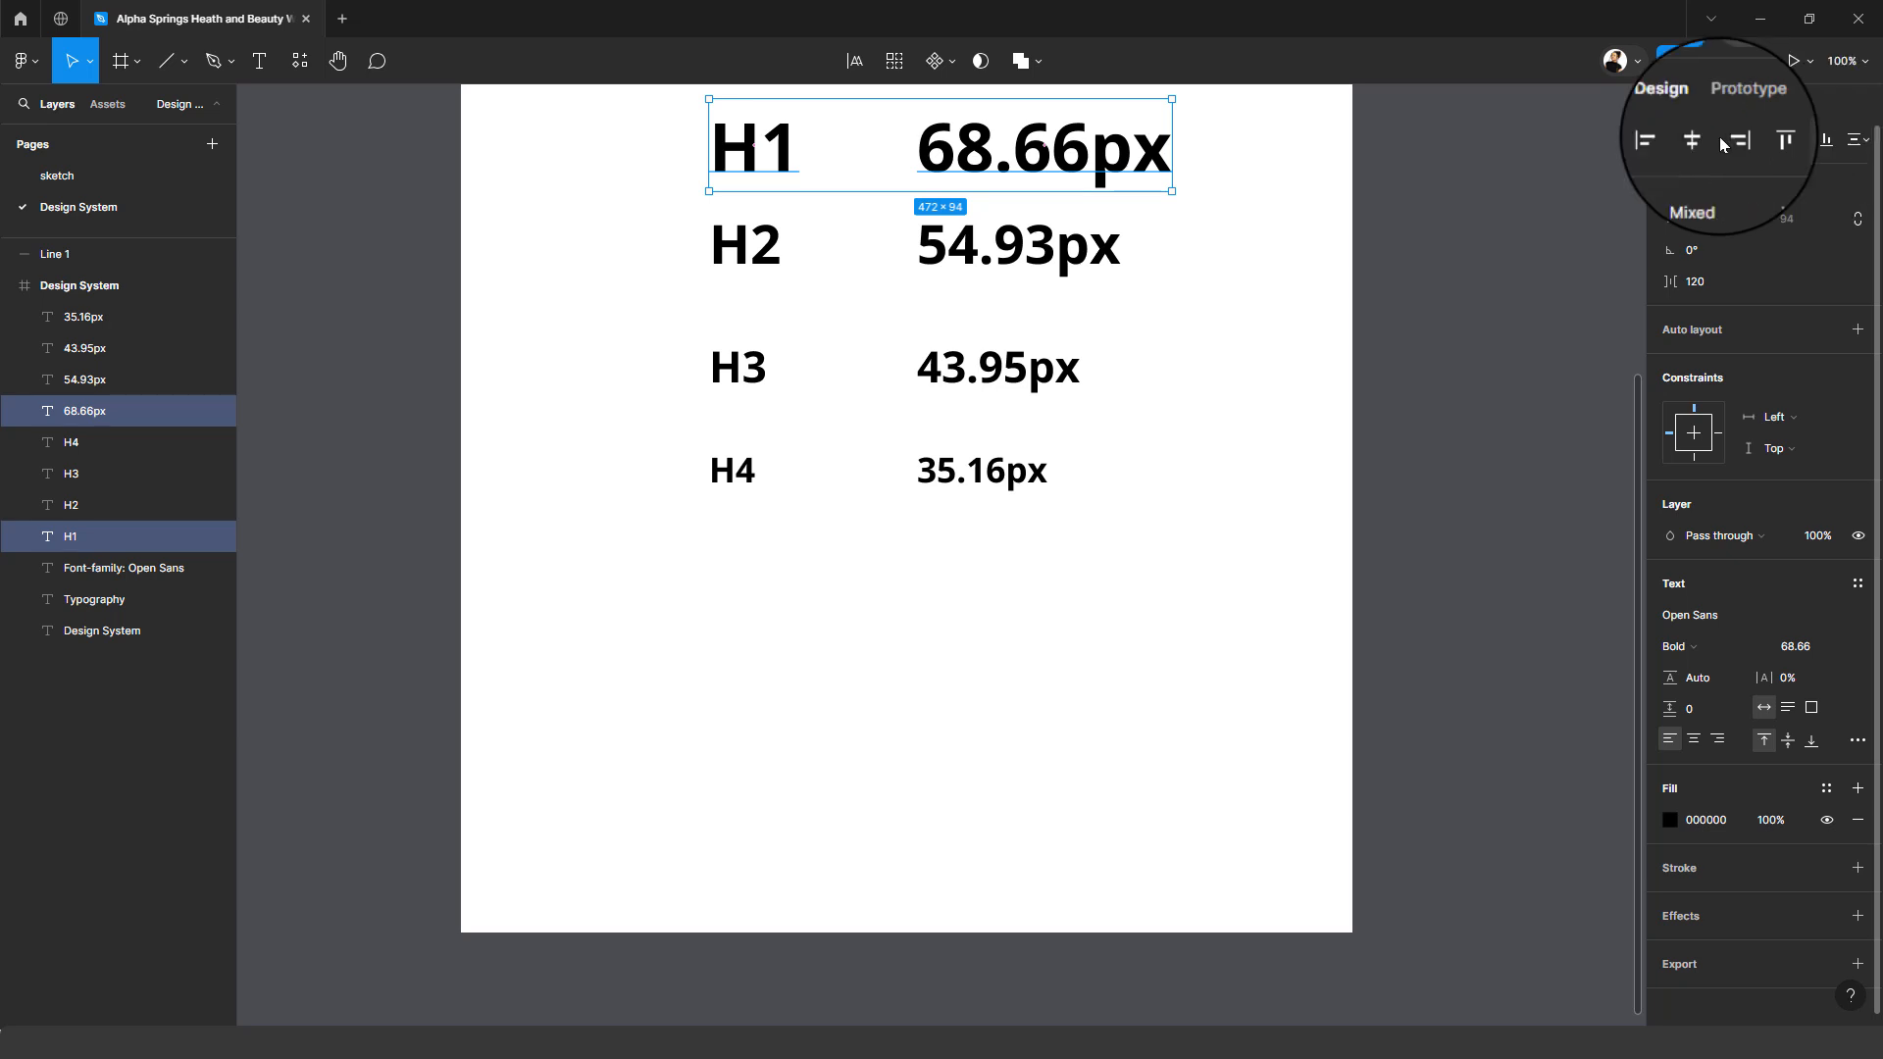
{"action": "left_click", "coordinate": [1150, 595]}
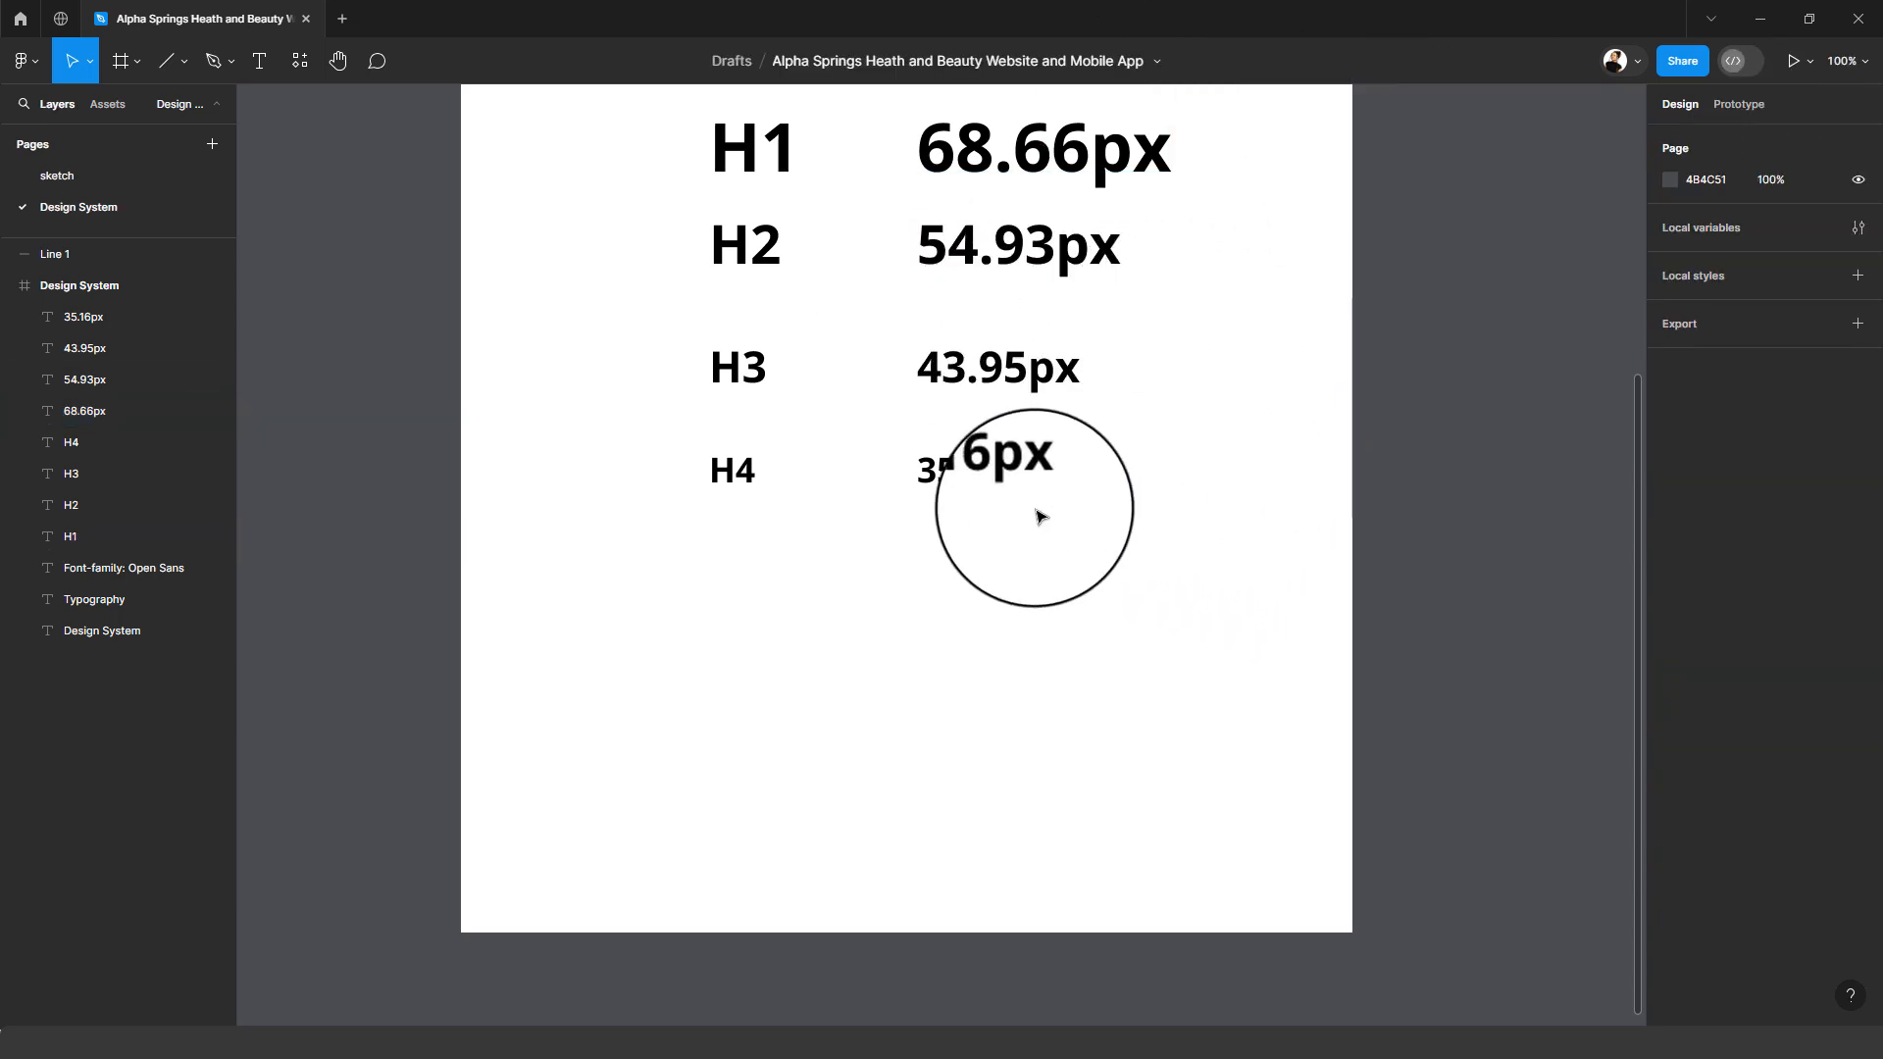
- Duplicate both H4 row labels directly below the original row, leaving a 58 px gap between the rows
{"action": "scroll", "coordinate": [1078, 515], "scroll_direction": "down", "scroll_amount": 1}
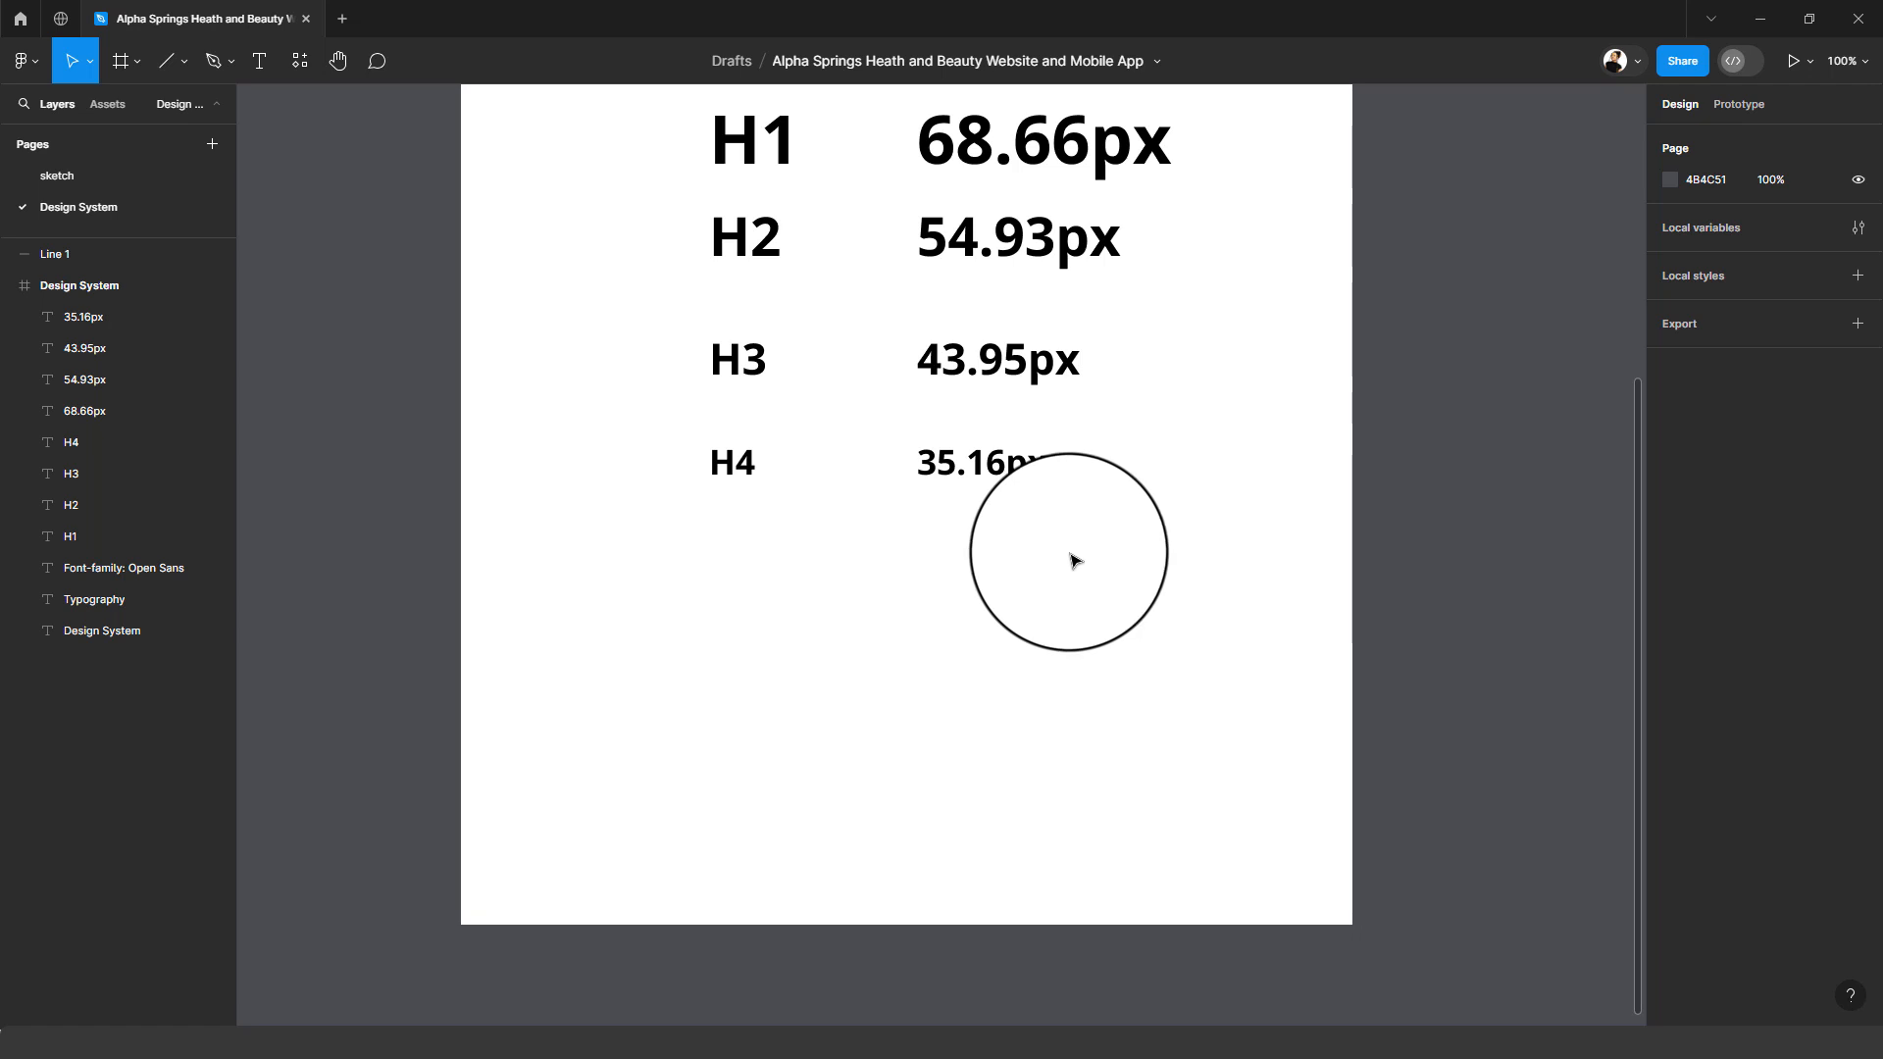
{"action": "scroll", "coordinate": [1074, 560], "scroll_direction": "up", "scroll_amount": 3}
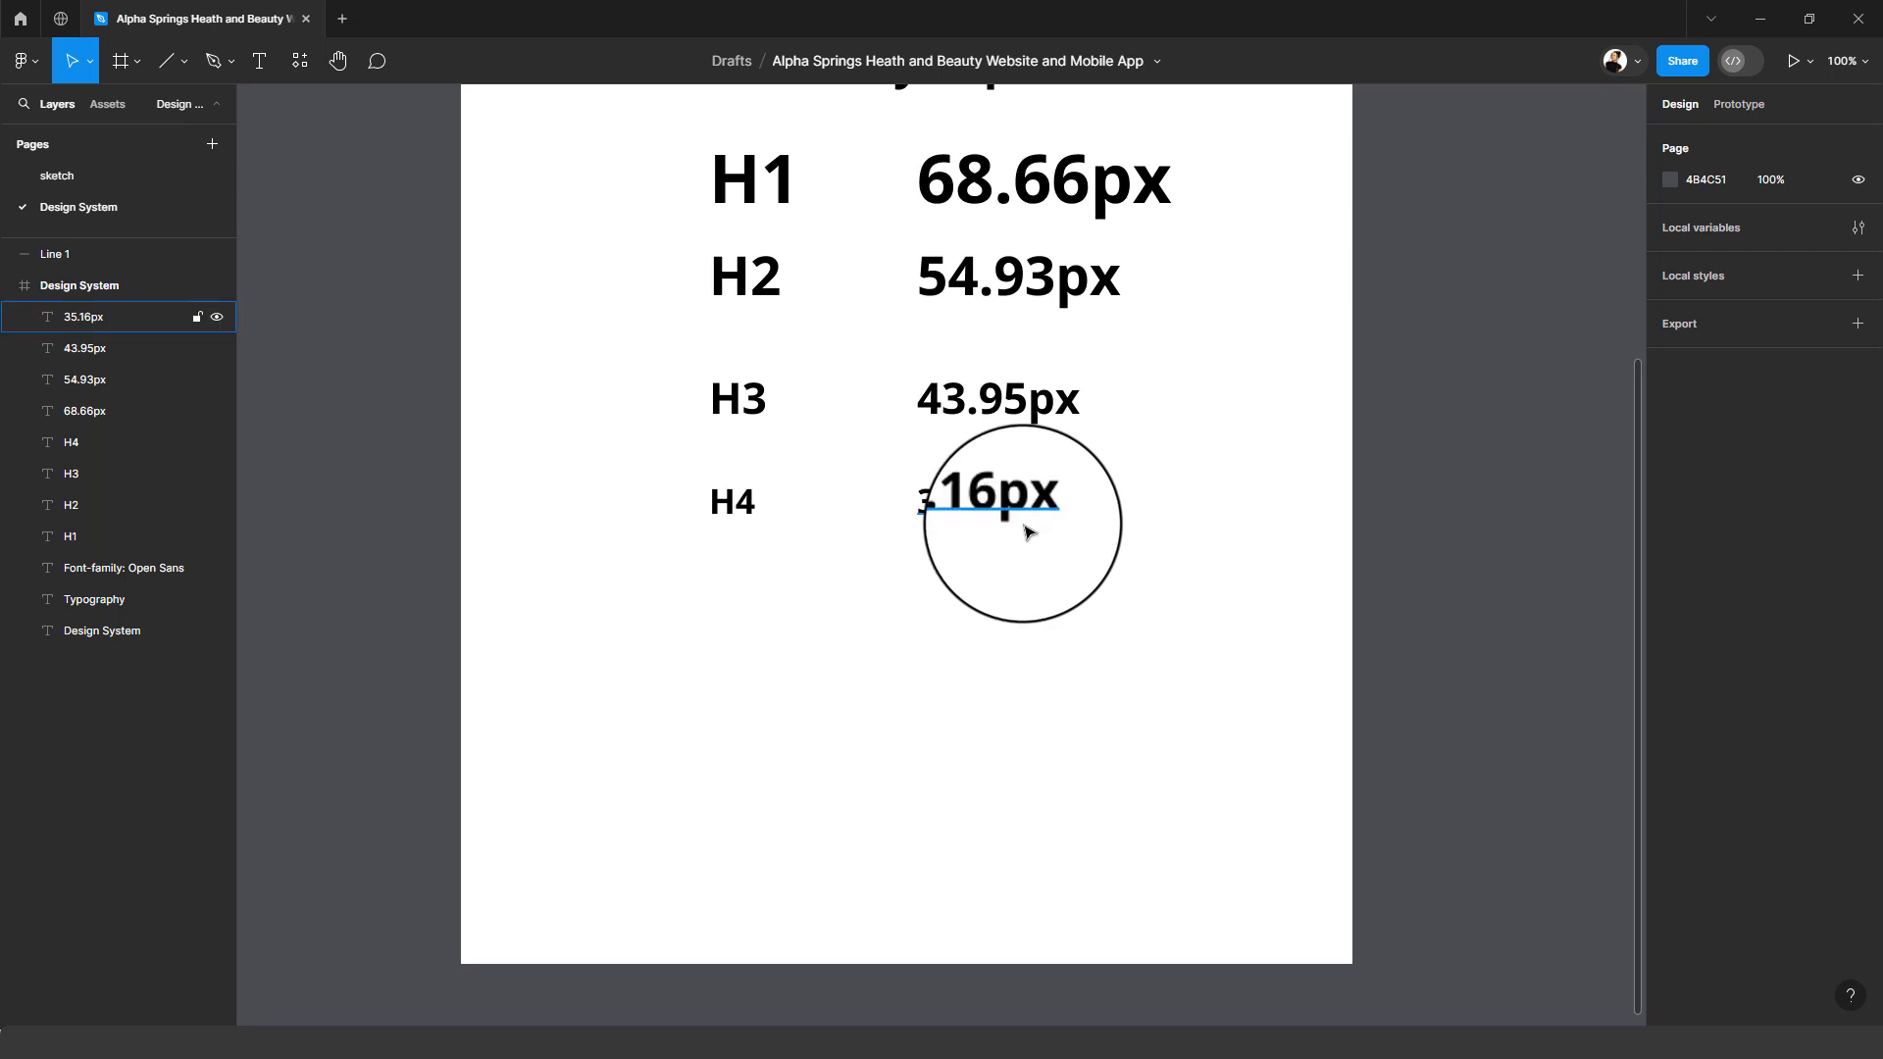
{"action": "left_click_drag", "start_coordinate": [1088, 567], "coordinate": [752, 512]}
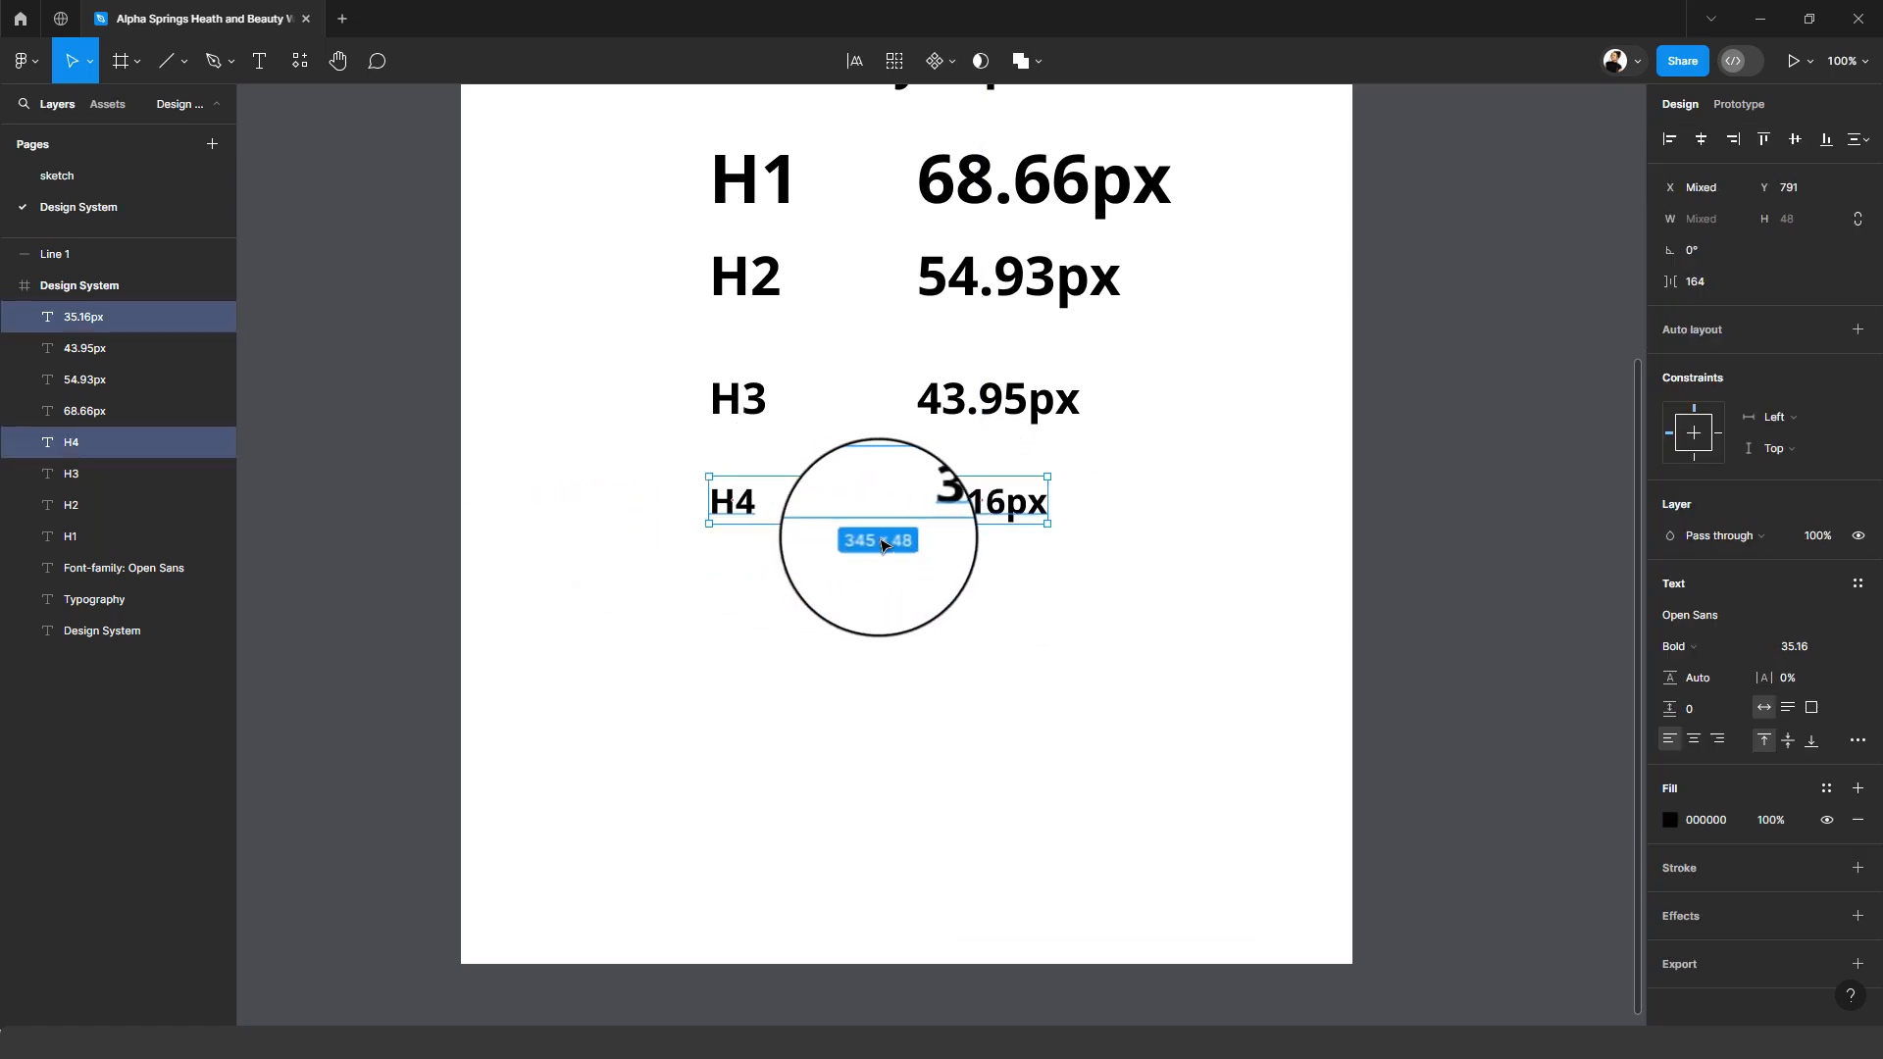
{"action": "left_click_drag", "start_coordinate": [975, 502], "coordinate": [971, 560], "text": "alt"}
{"action": "left_click_drag", "start_coordinate": [974, 591], "coordinate": [974, 609]}
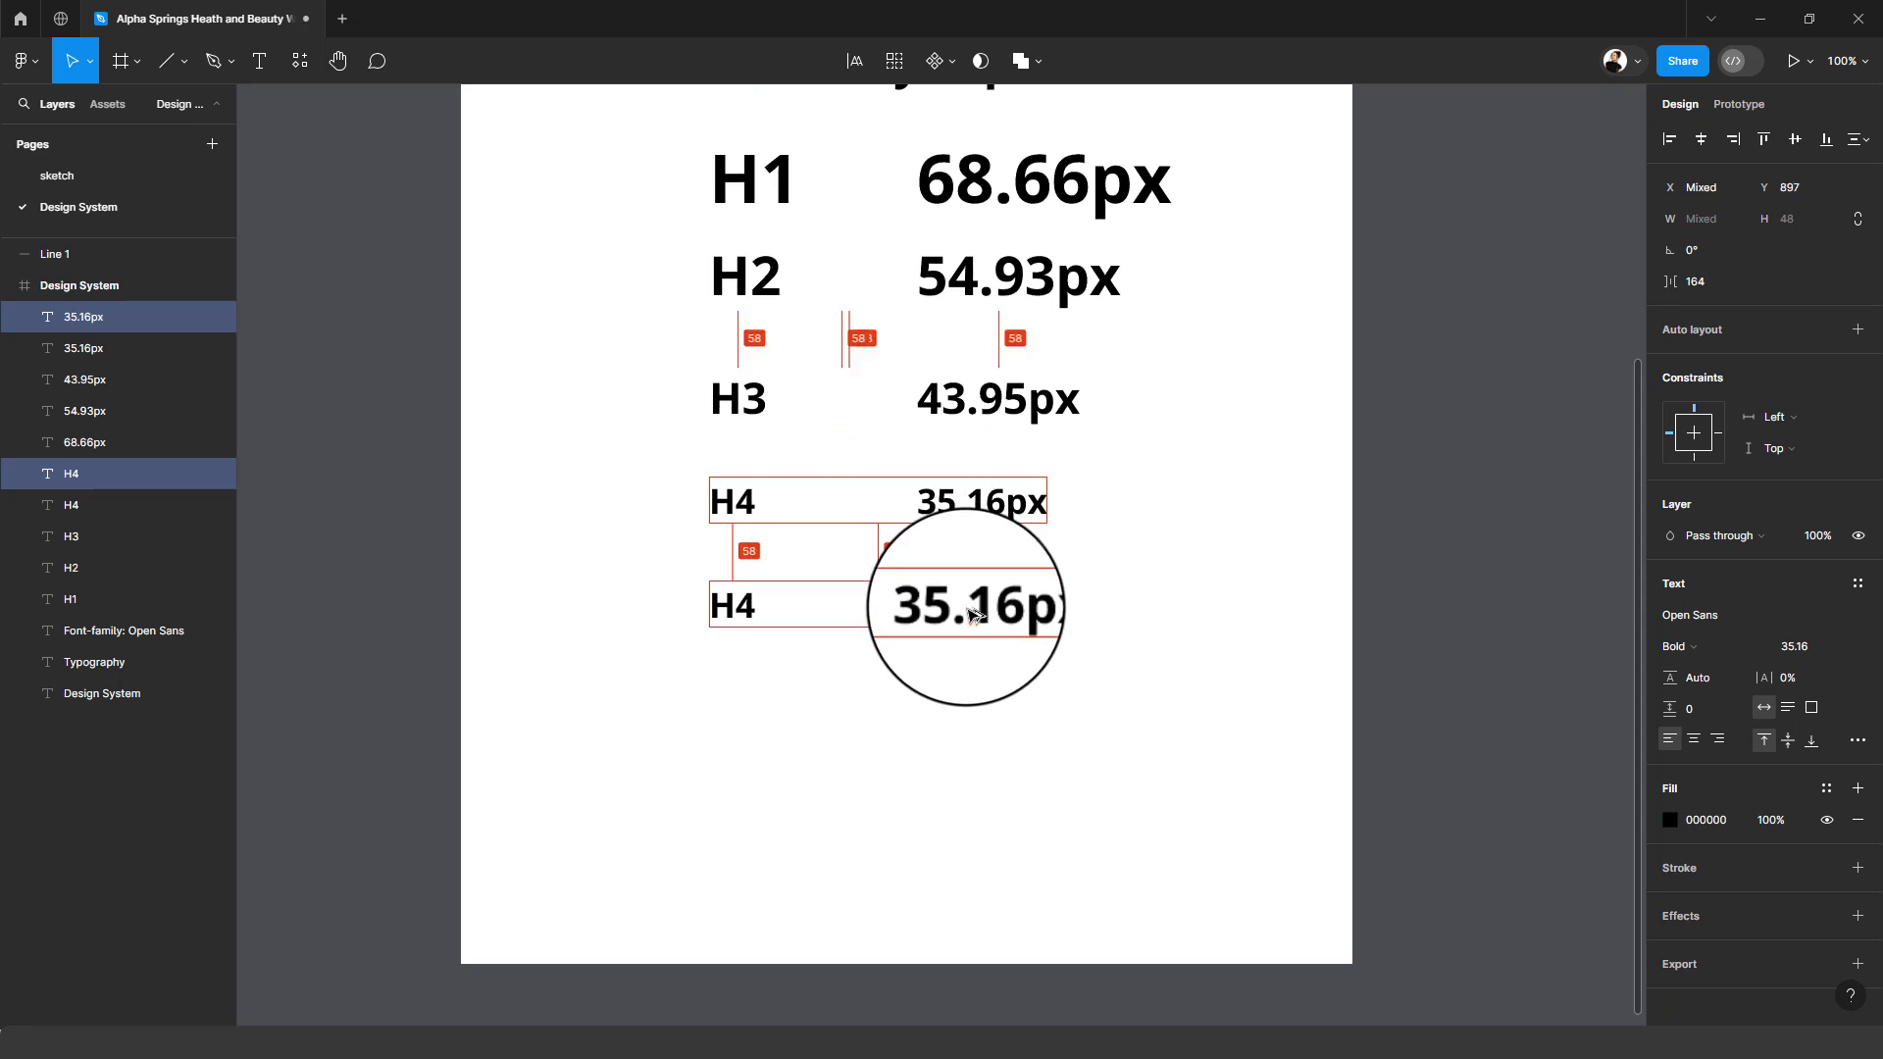
- Change the heading label in the duplicated H4 row to "p/body"
{"action": "left_click", "coordinate": [736, 608]}
{"action": "double_click", "coordinate": [741, 613]}
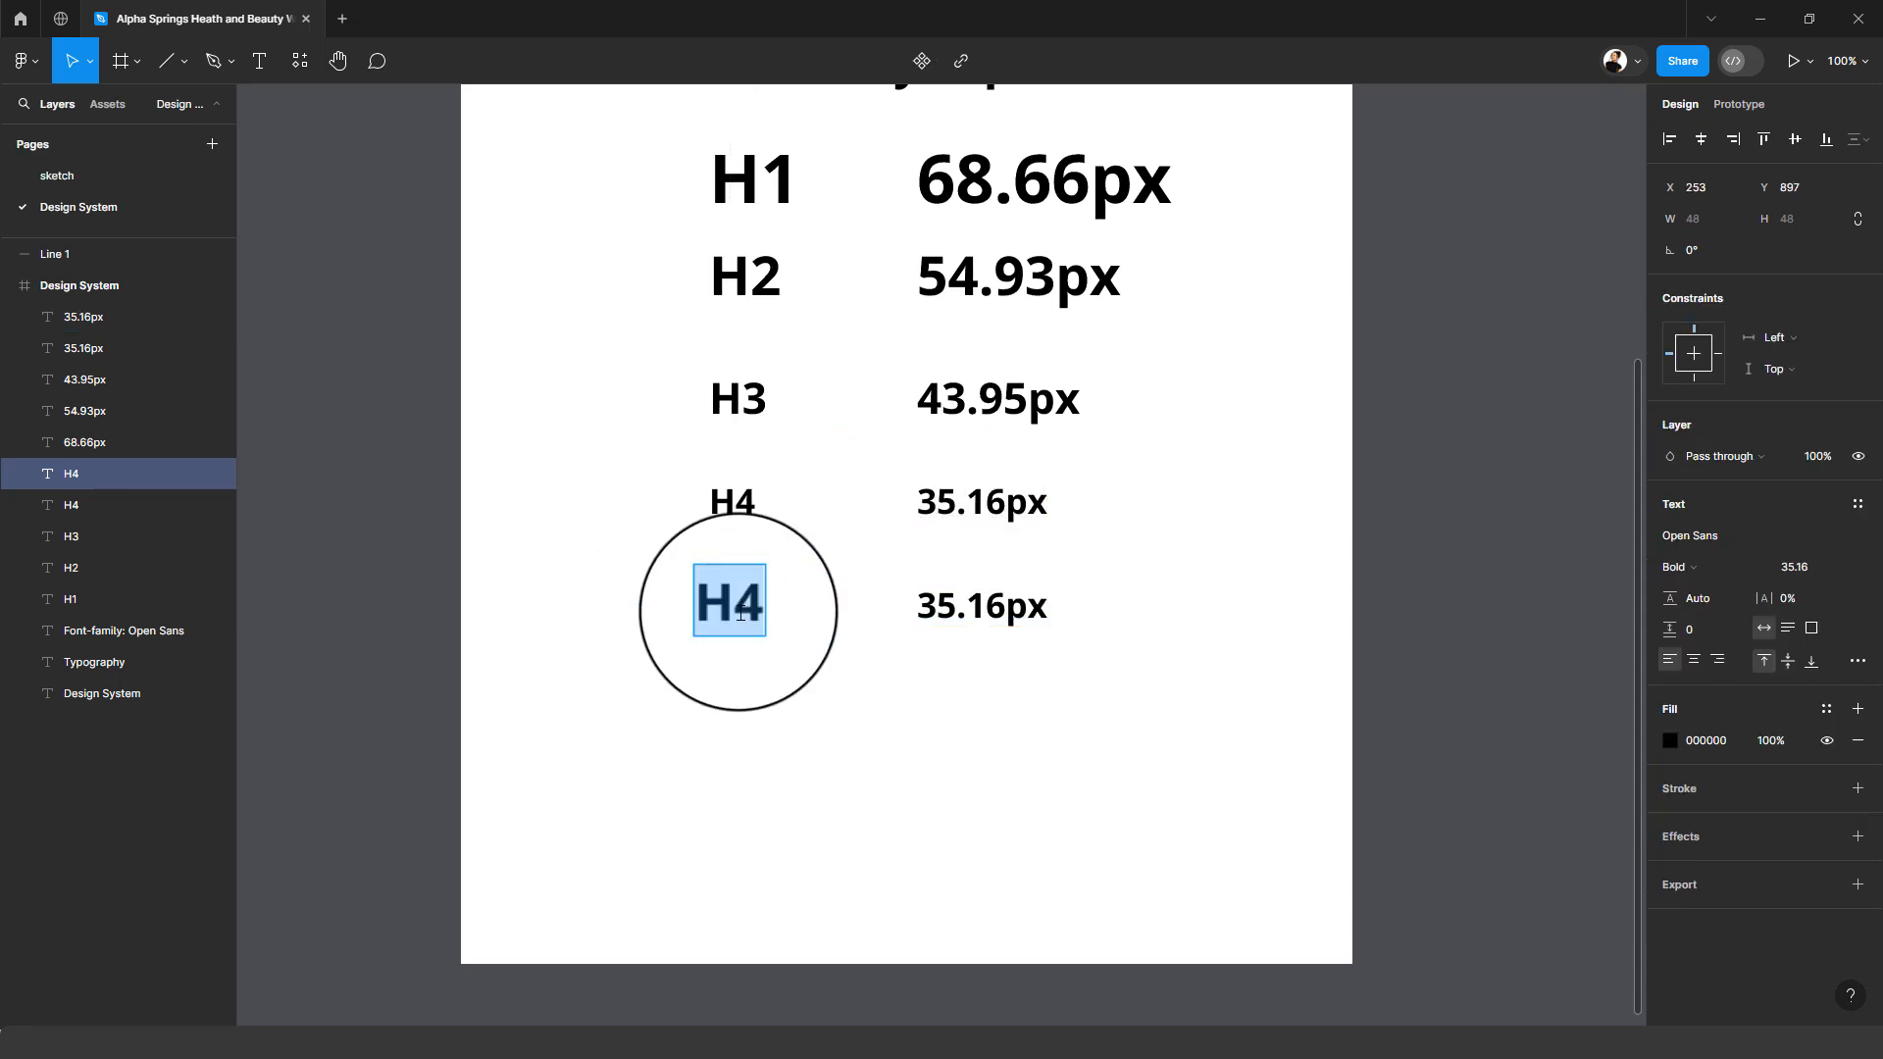
{"action": "type", "text": "p"}
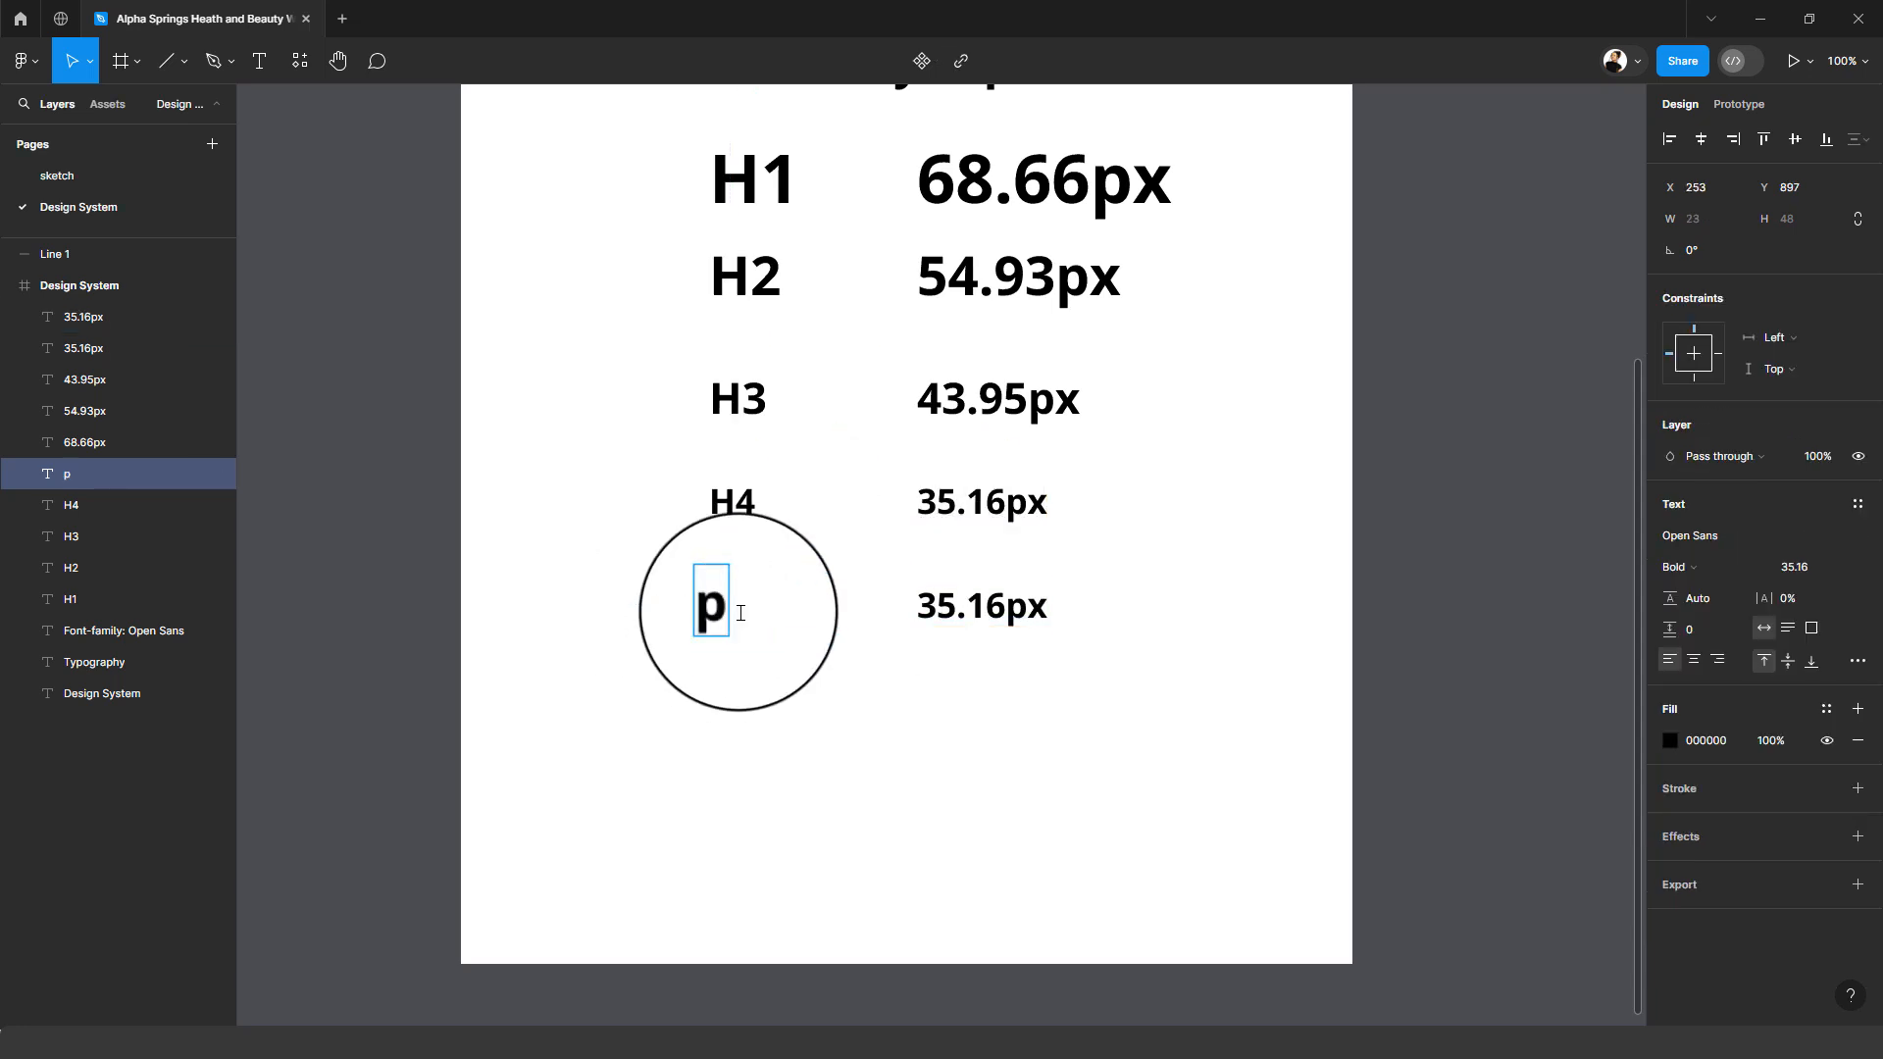
{"action": "type", "text": "/body"}
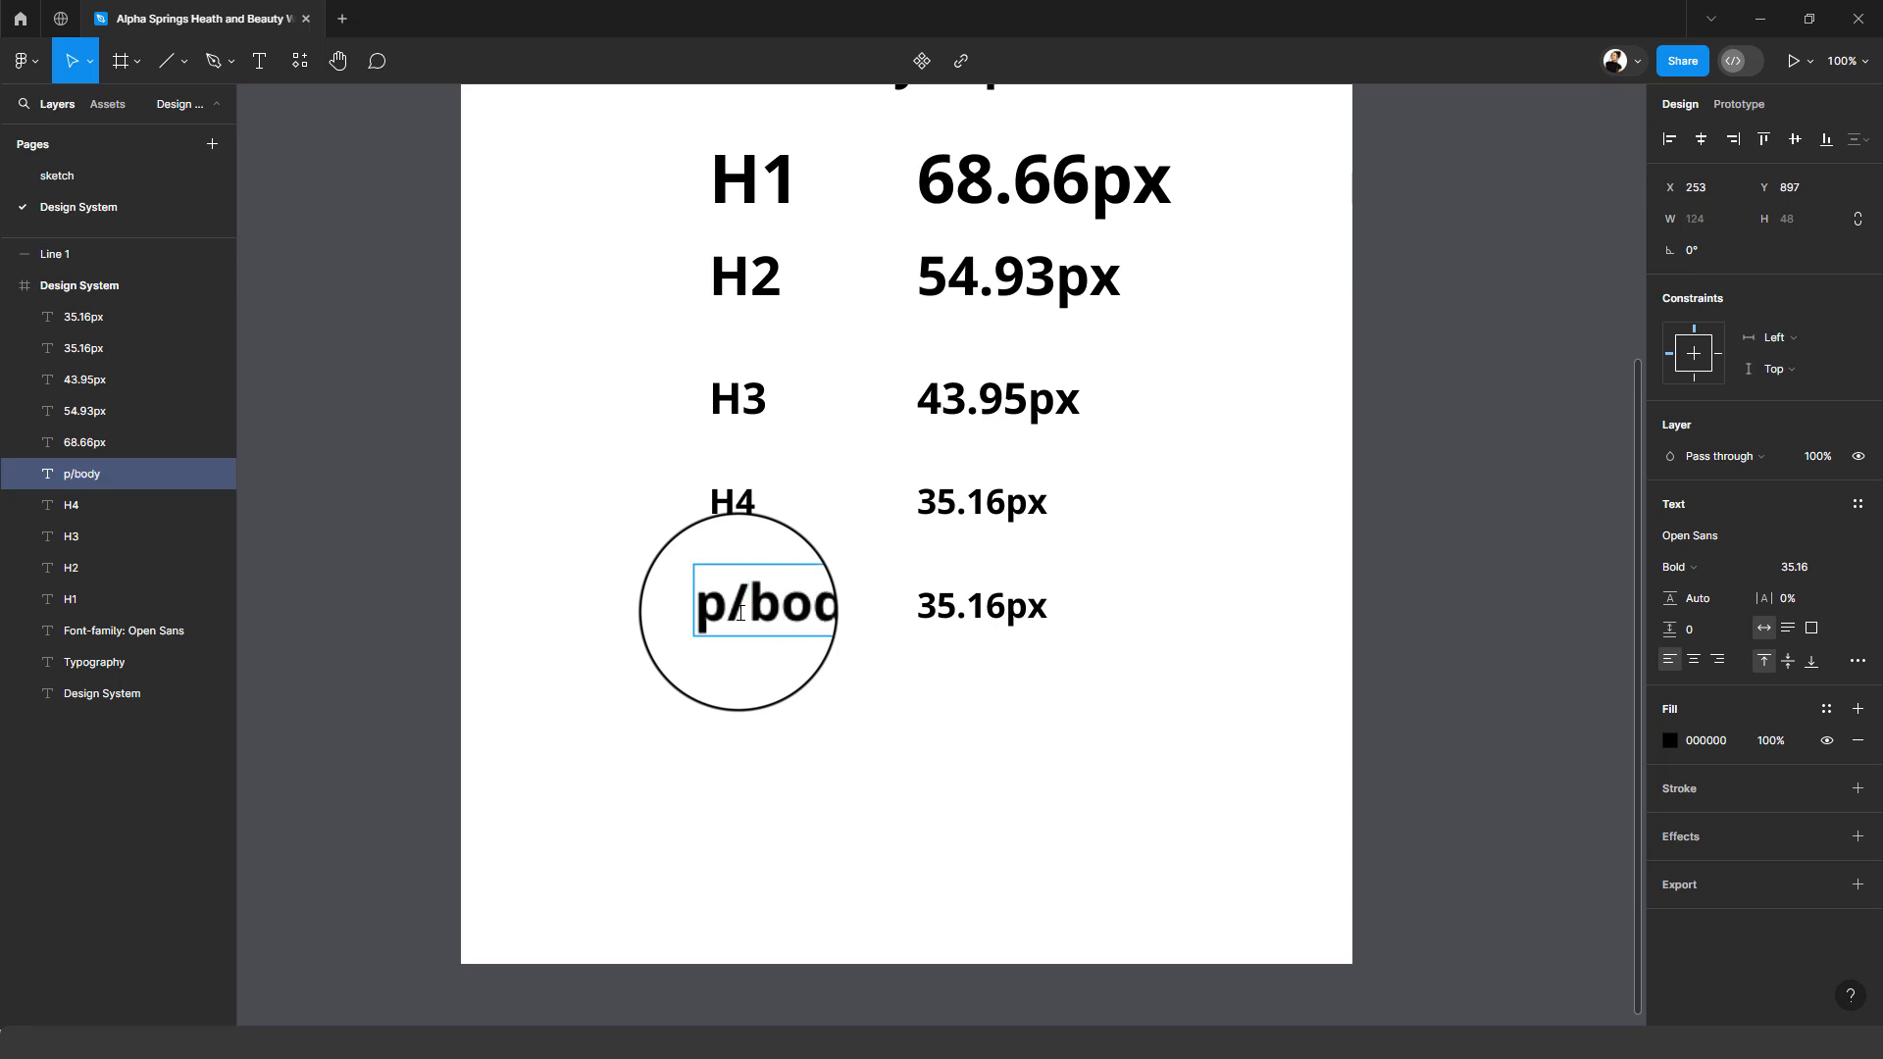
{"action": "key", "text": "Escape"}
- Right-align the H1 to p/body labels and shift them left, leaving 128 px before the size labels
{"action": "left_click_drag", "start_coordinate": [866, 735], "coordinate": [797, 191]}
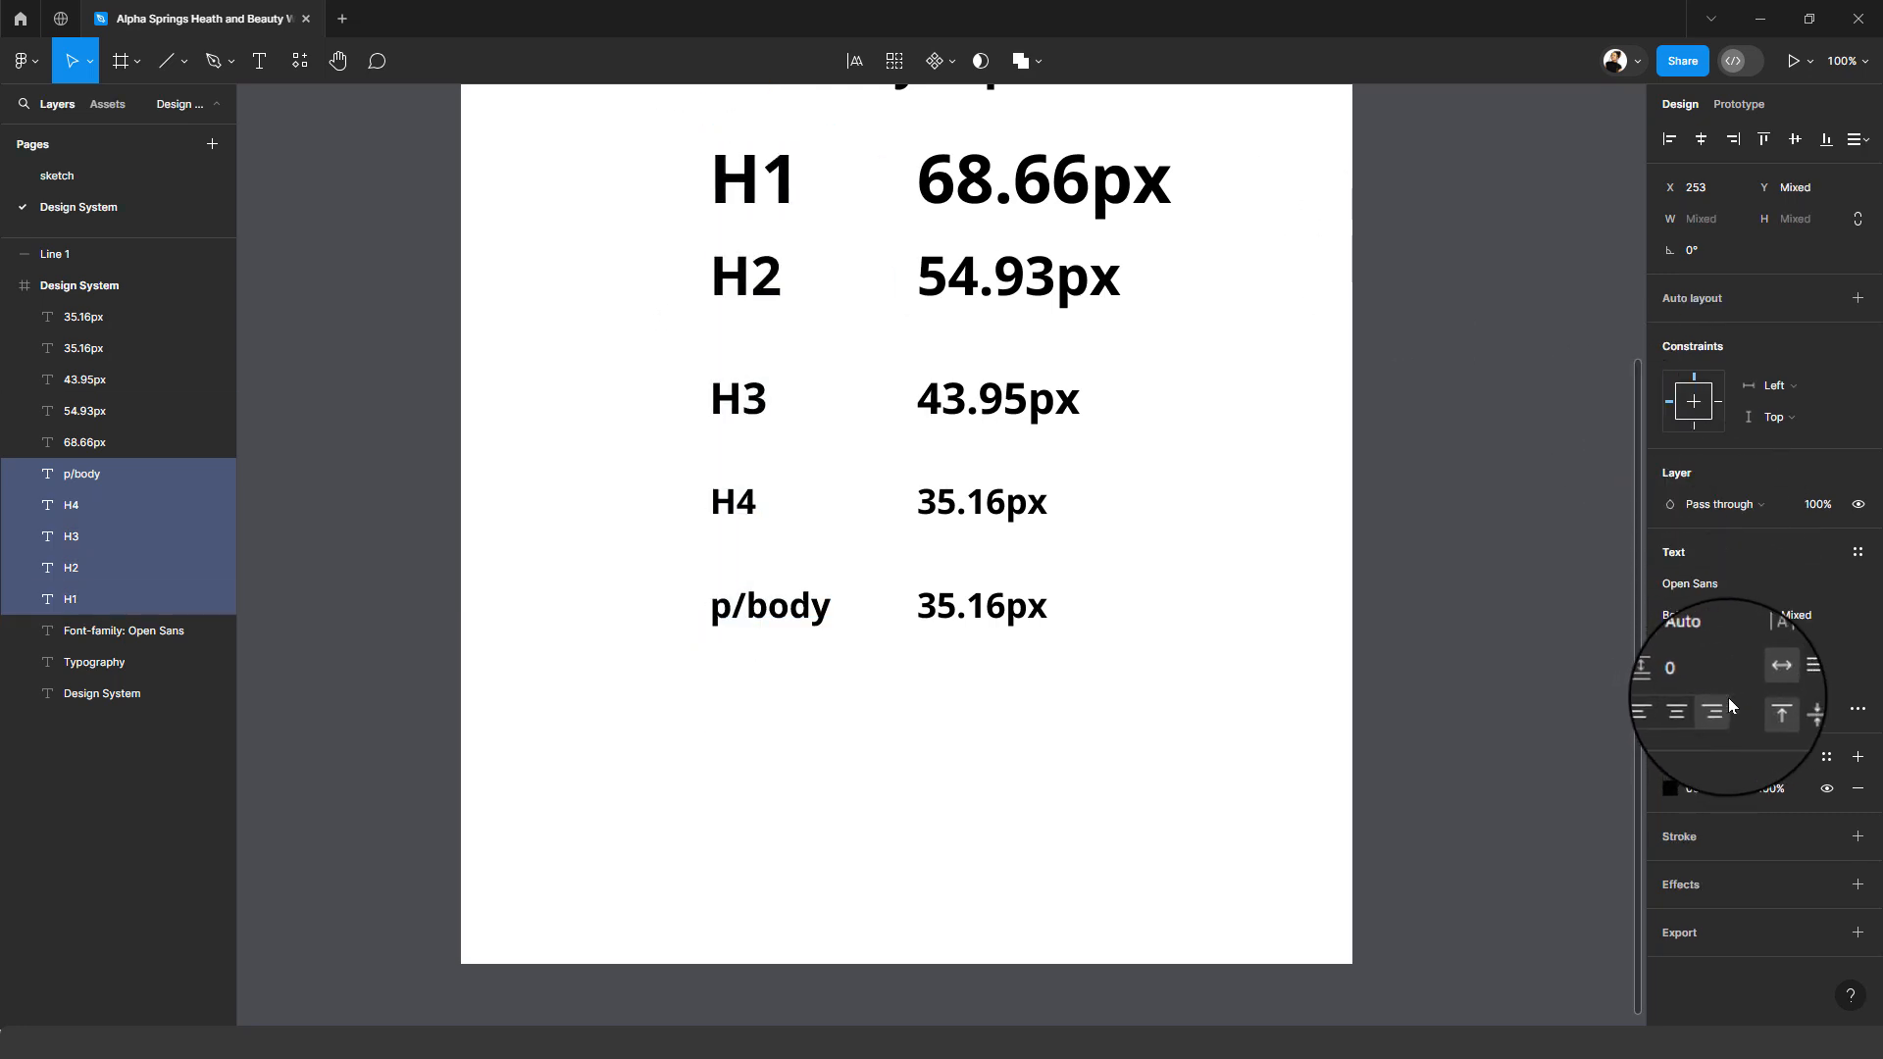
{"action": "left_click", "coordinate": [1734, 140]}
{"action": "left_click_drag", "start_coordinate": [802, 503], "coordinate": [778, 518]}
{"action": "left_click", "coordinate": [1226, 487]}
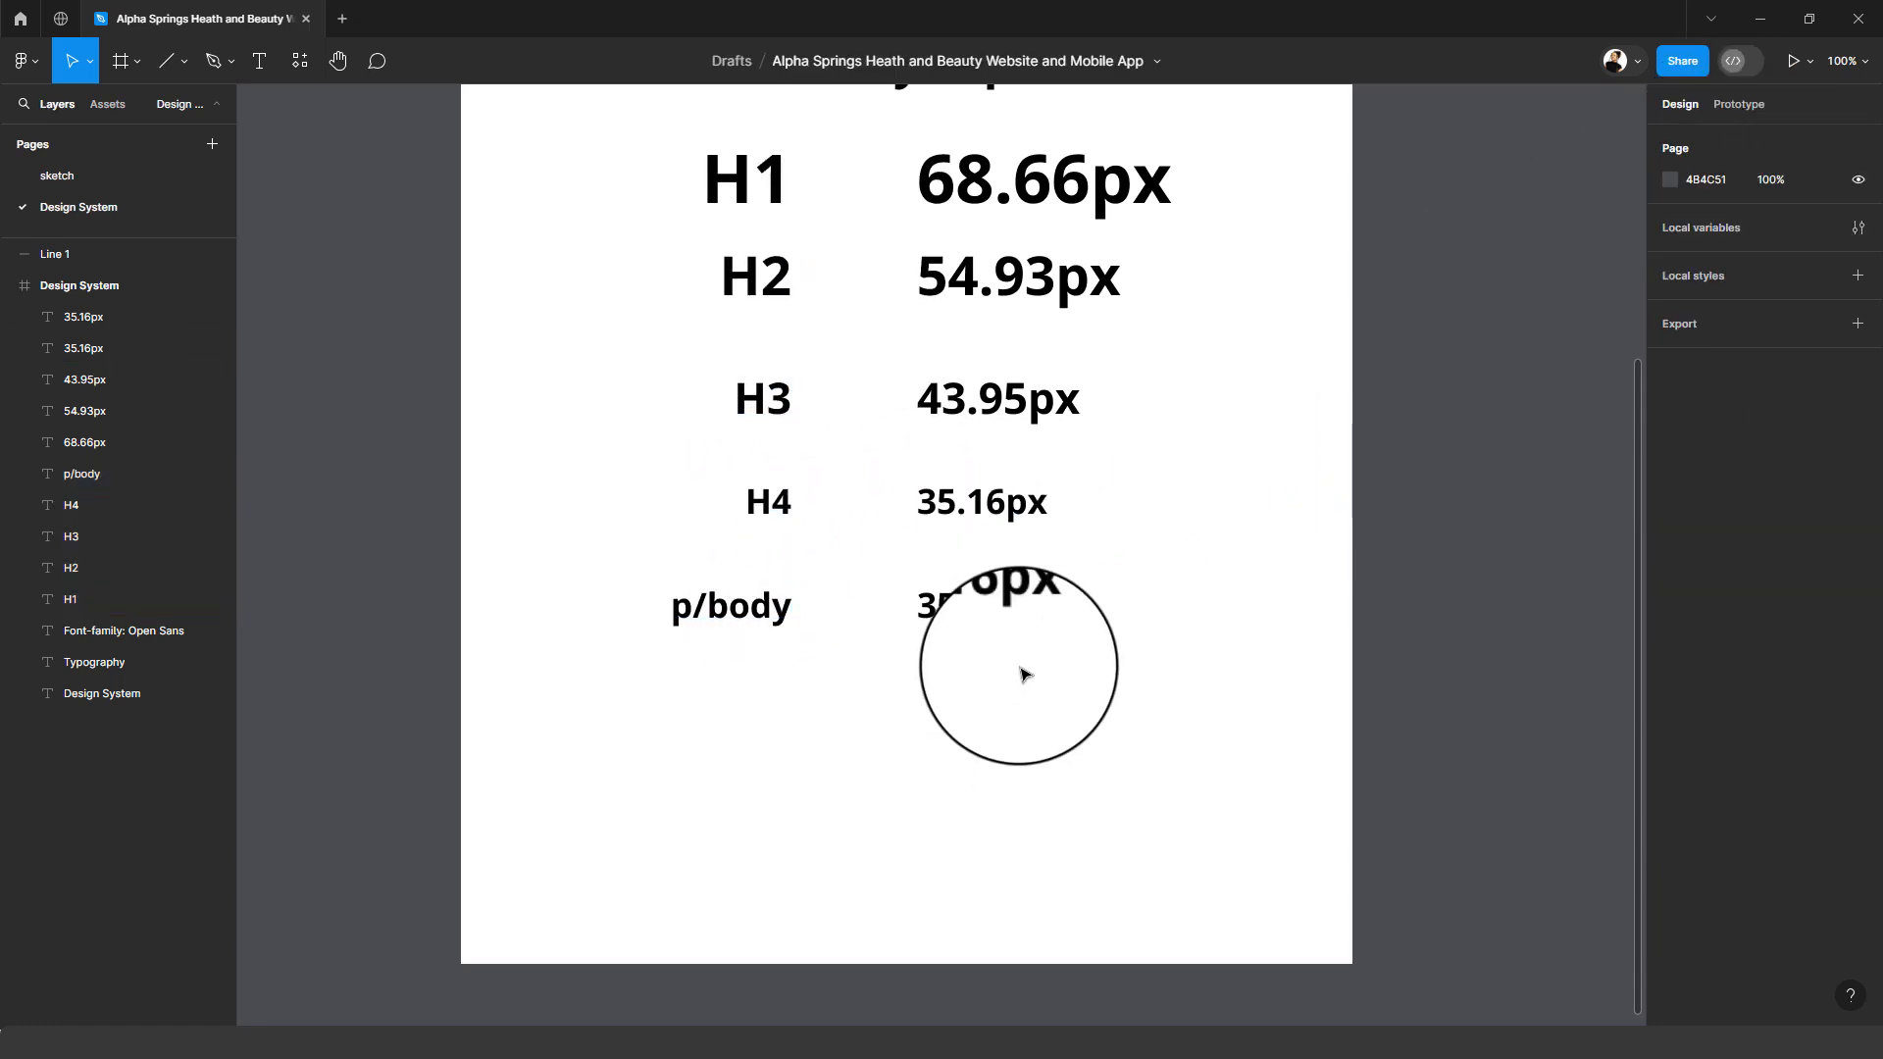
- Set the font size of both p/body row labels to 18 and change the size label's text to "18px"
{"action": "left_click", "coordinate": [976, 606]}
{"action": "left_click", "coordinate": [748, 604], "text": "shift"}
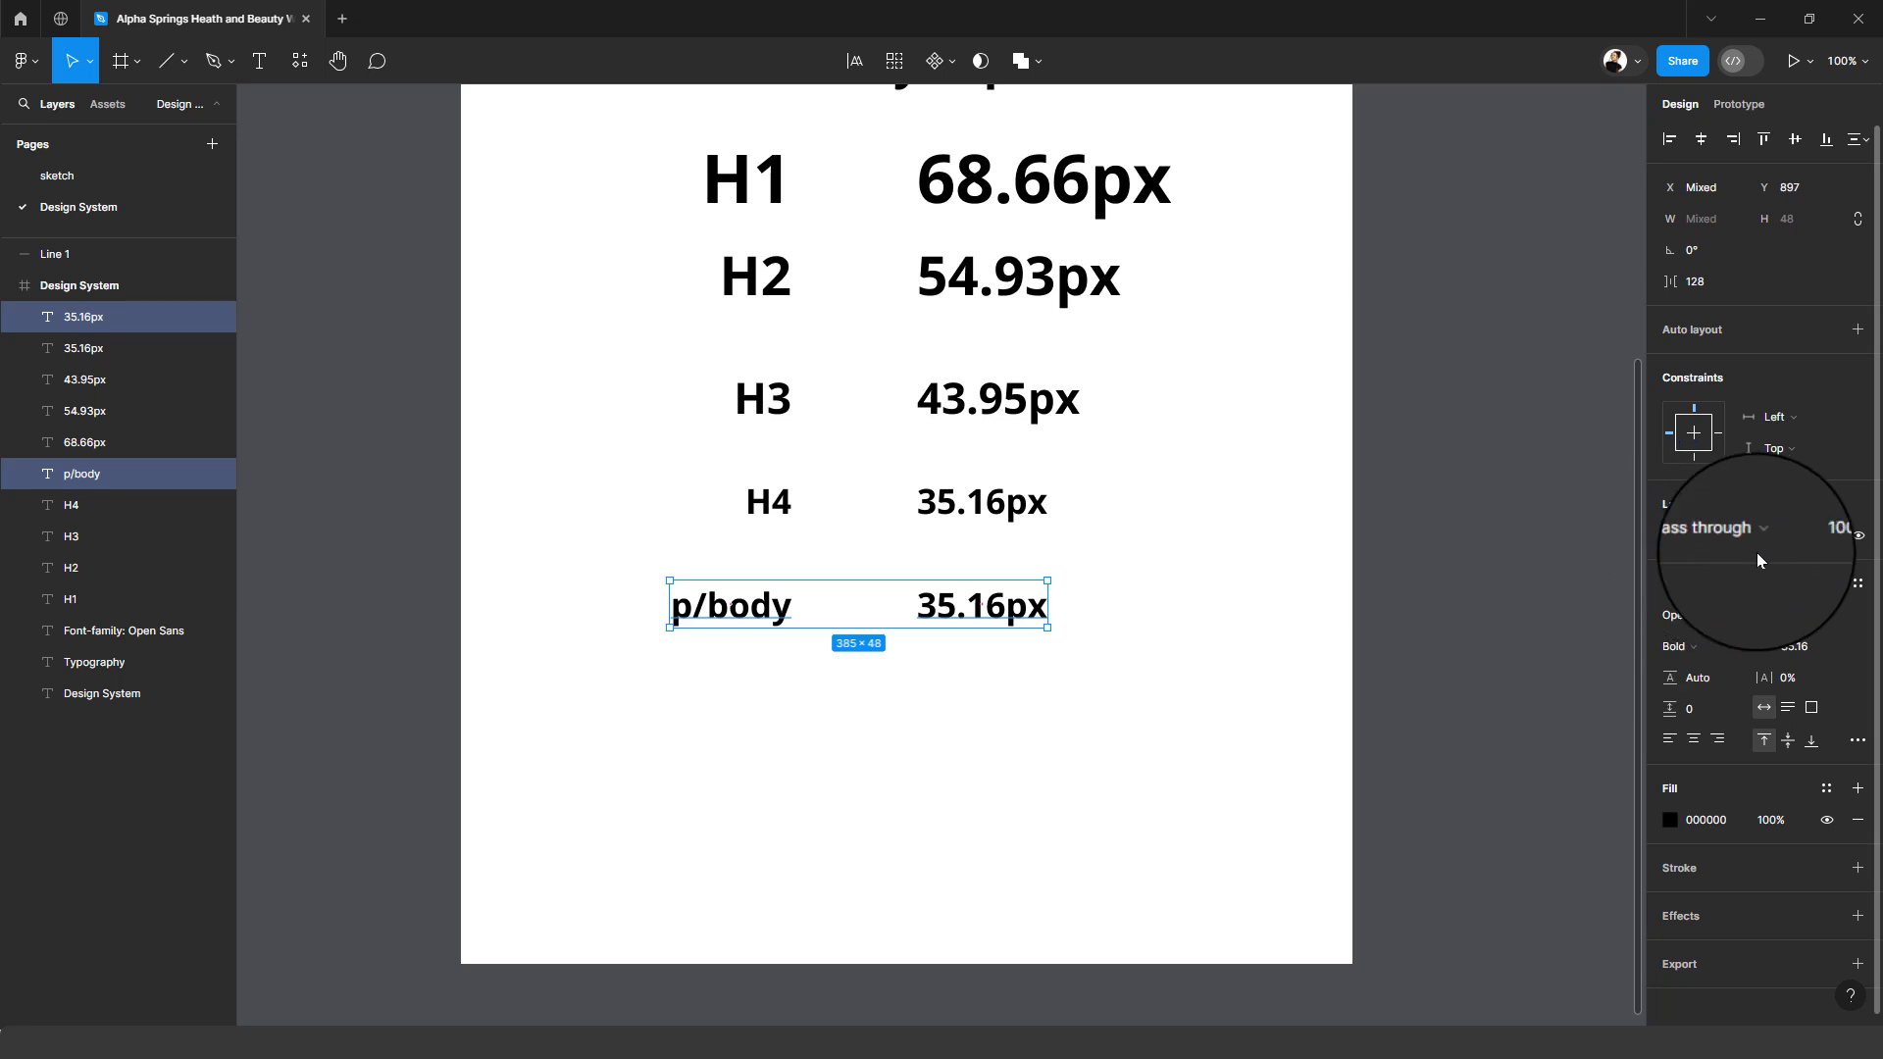
{"action": "left_click", "coordinate": [1791, 653]}
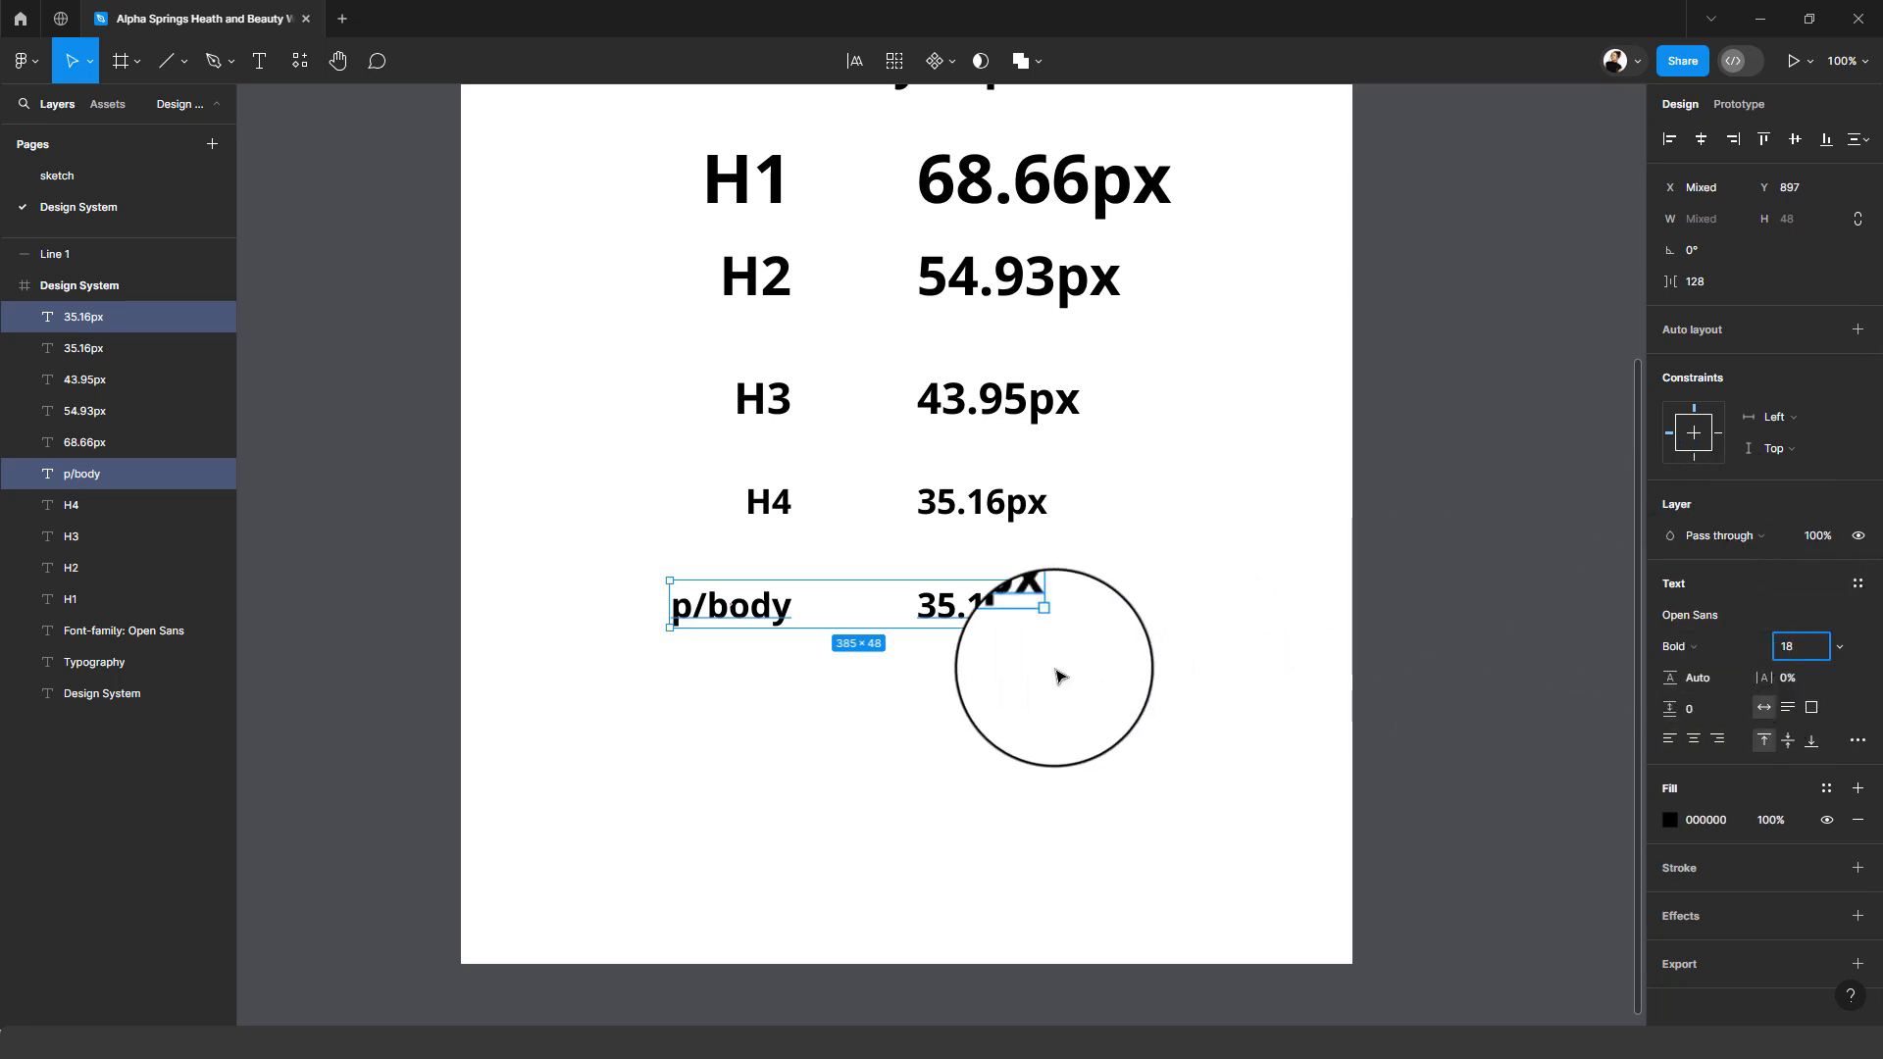
{"action": "left_click", "coordinate": [1005, 618]}
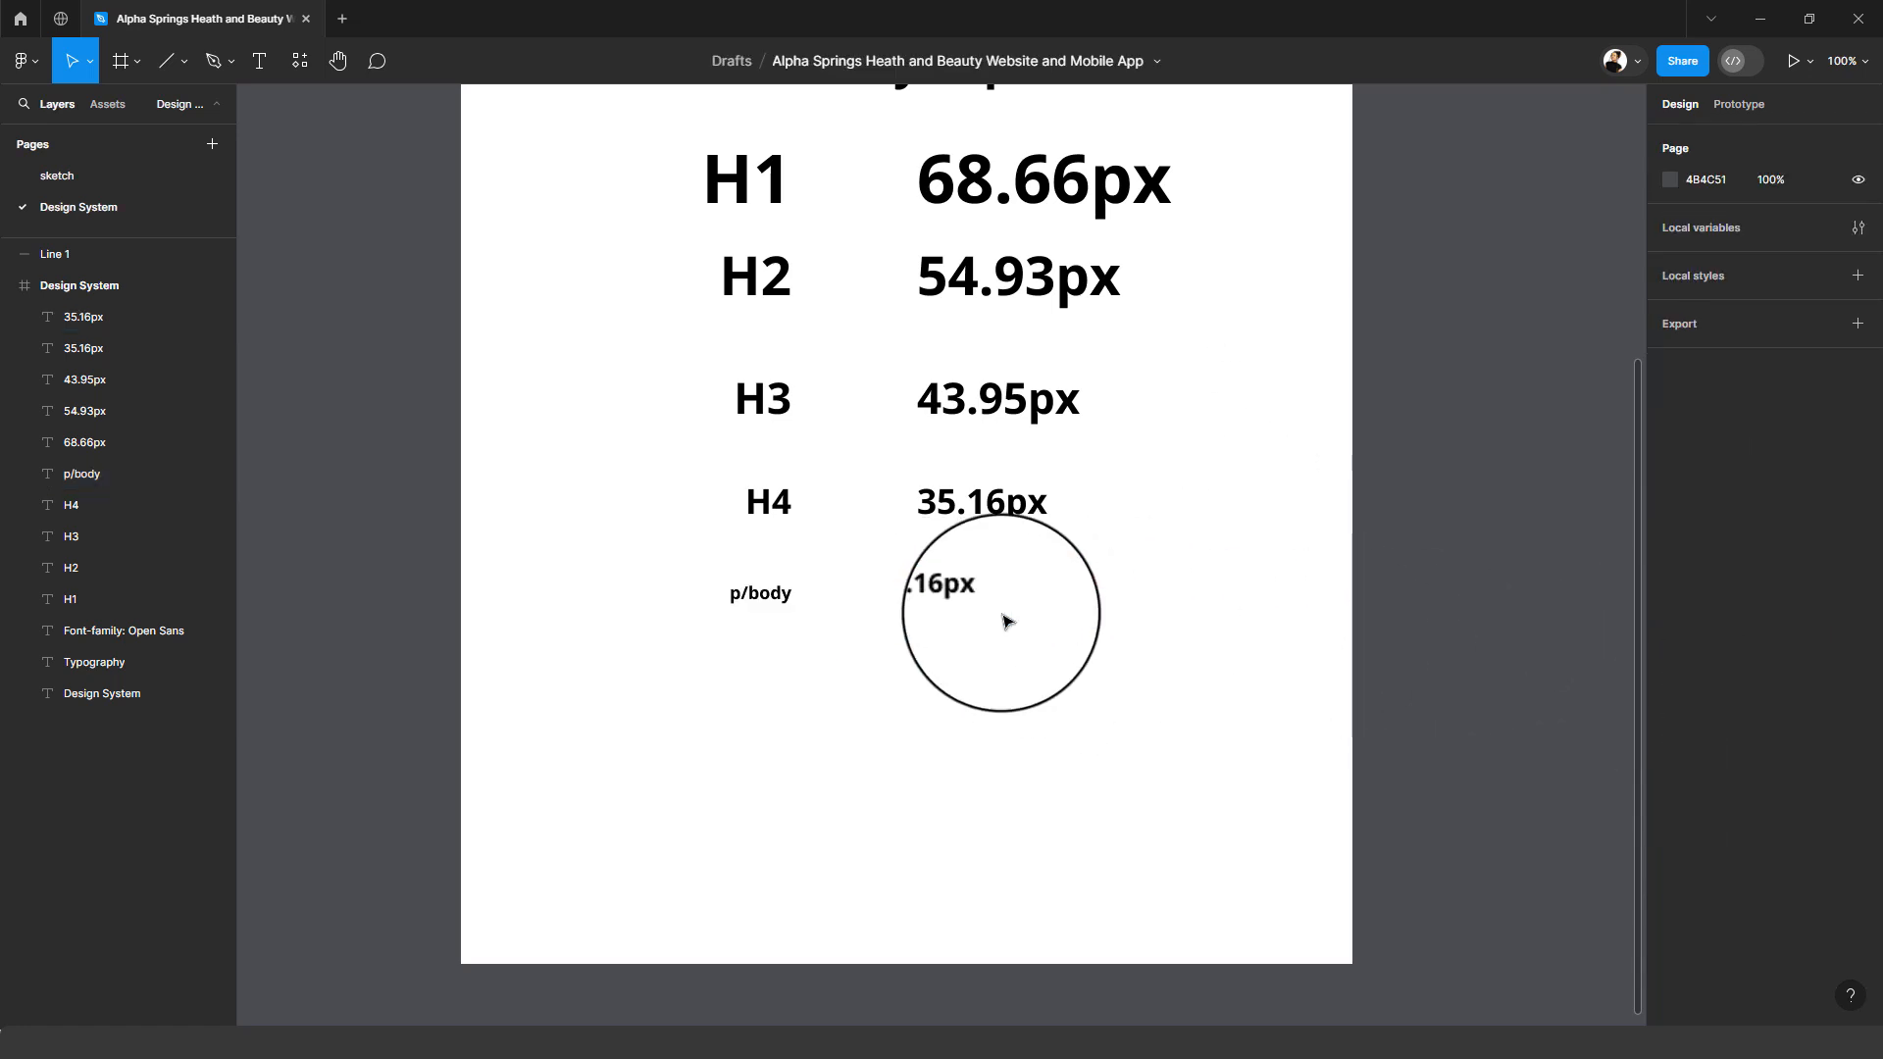
{"action": "double_click", "coordinate": [962, 602]}
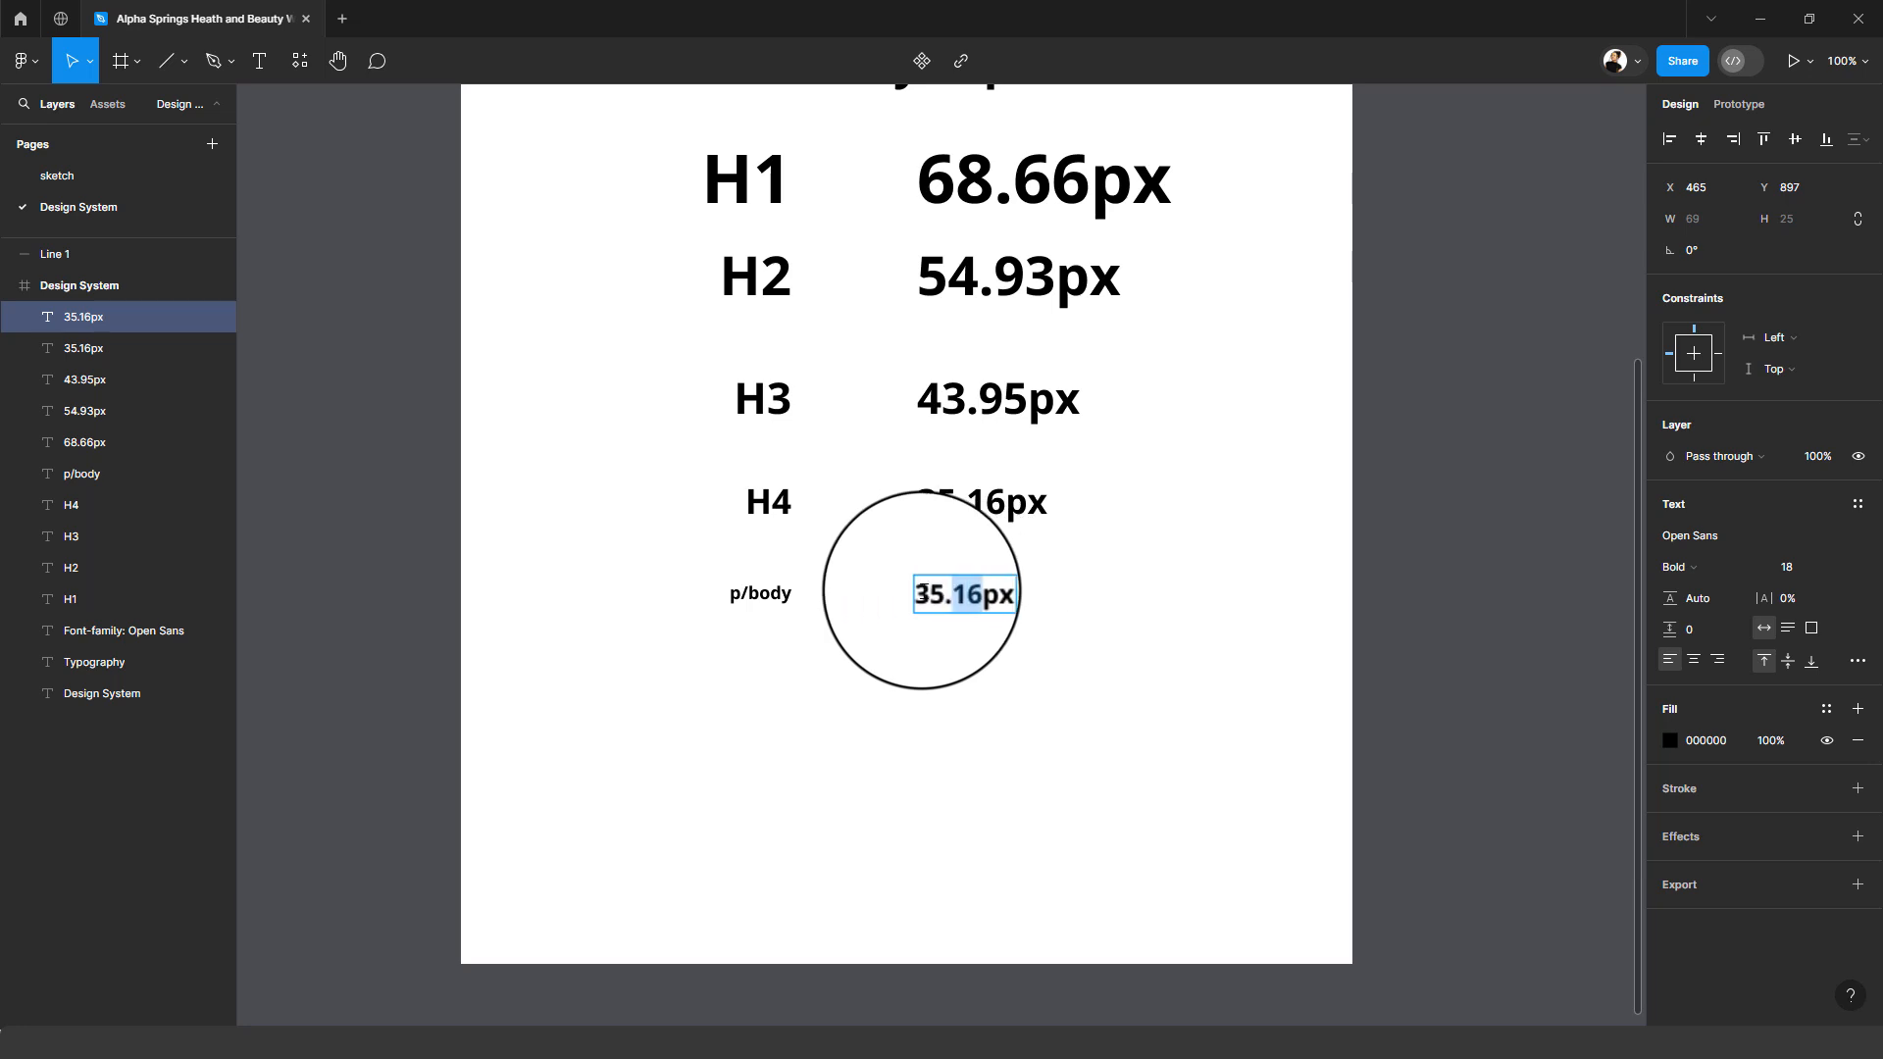
{"action": "type", "text": "18"}
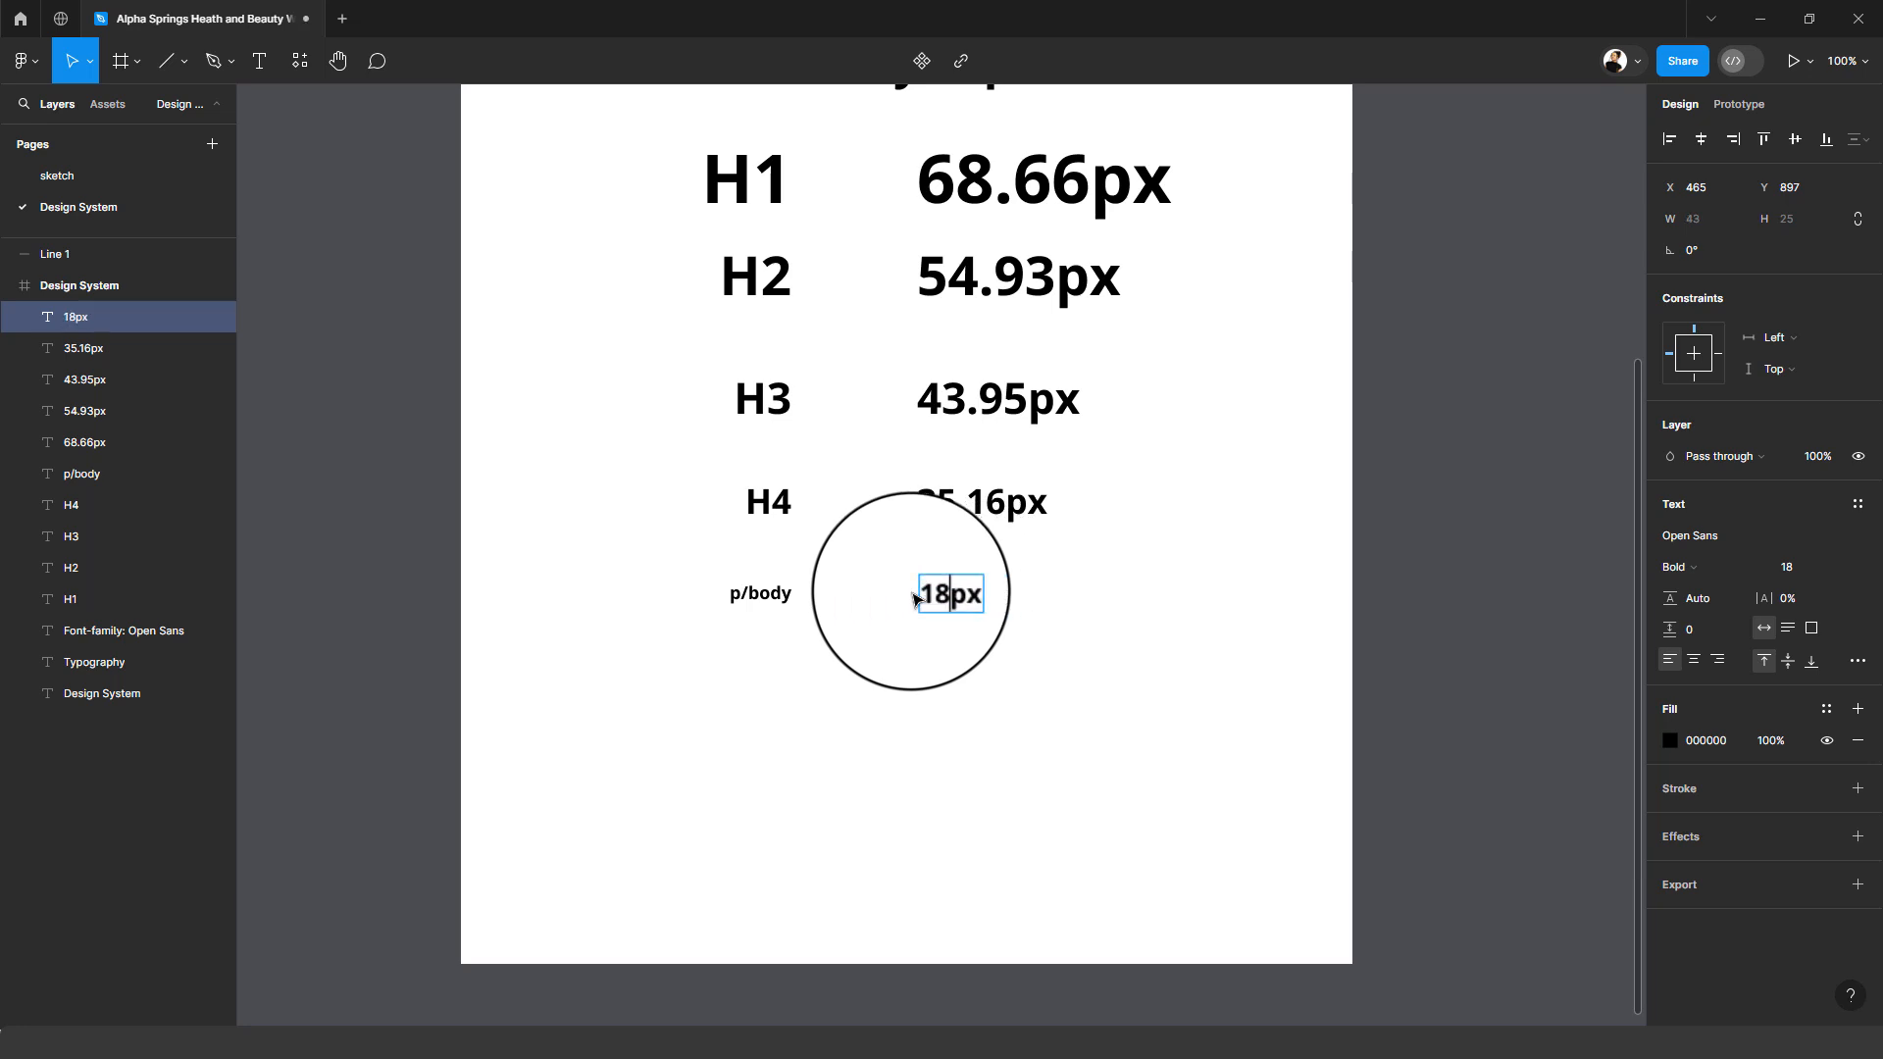
{"action": "key", "text": "Escape"}
- Duplicate the p/body row below itself at Y 961 and change the copy's heading text to "small"
{"action": "left_click", "coordinate": [750, 594], "text": "shift"}
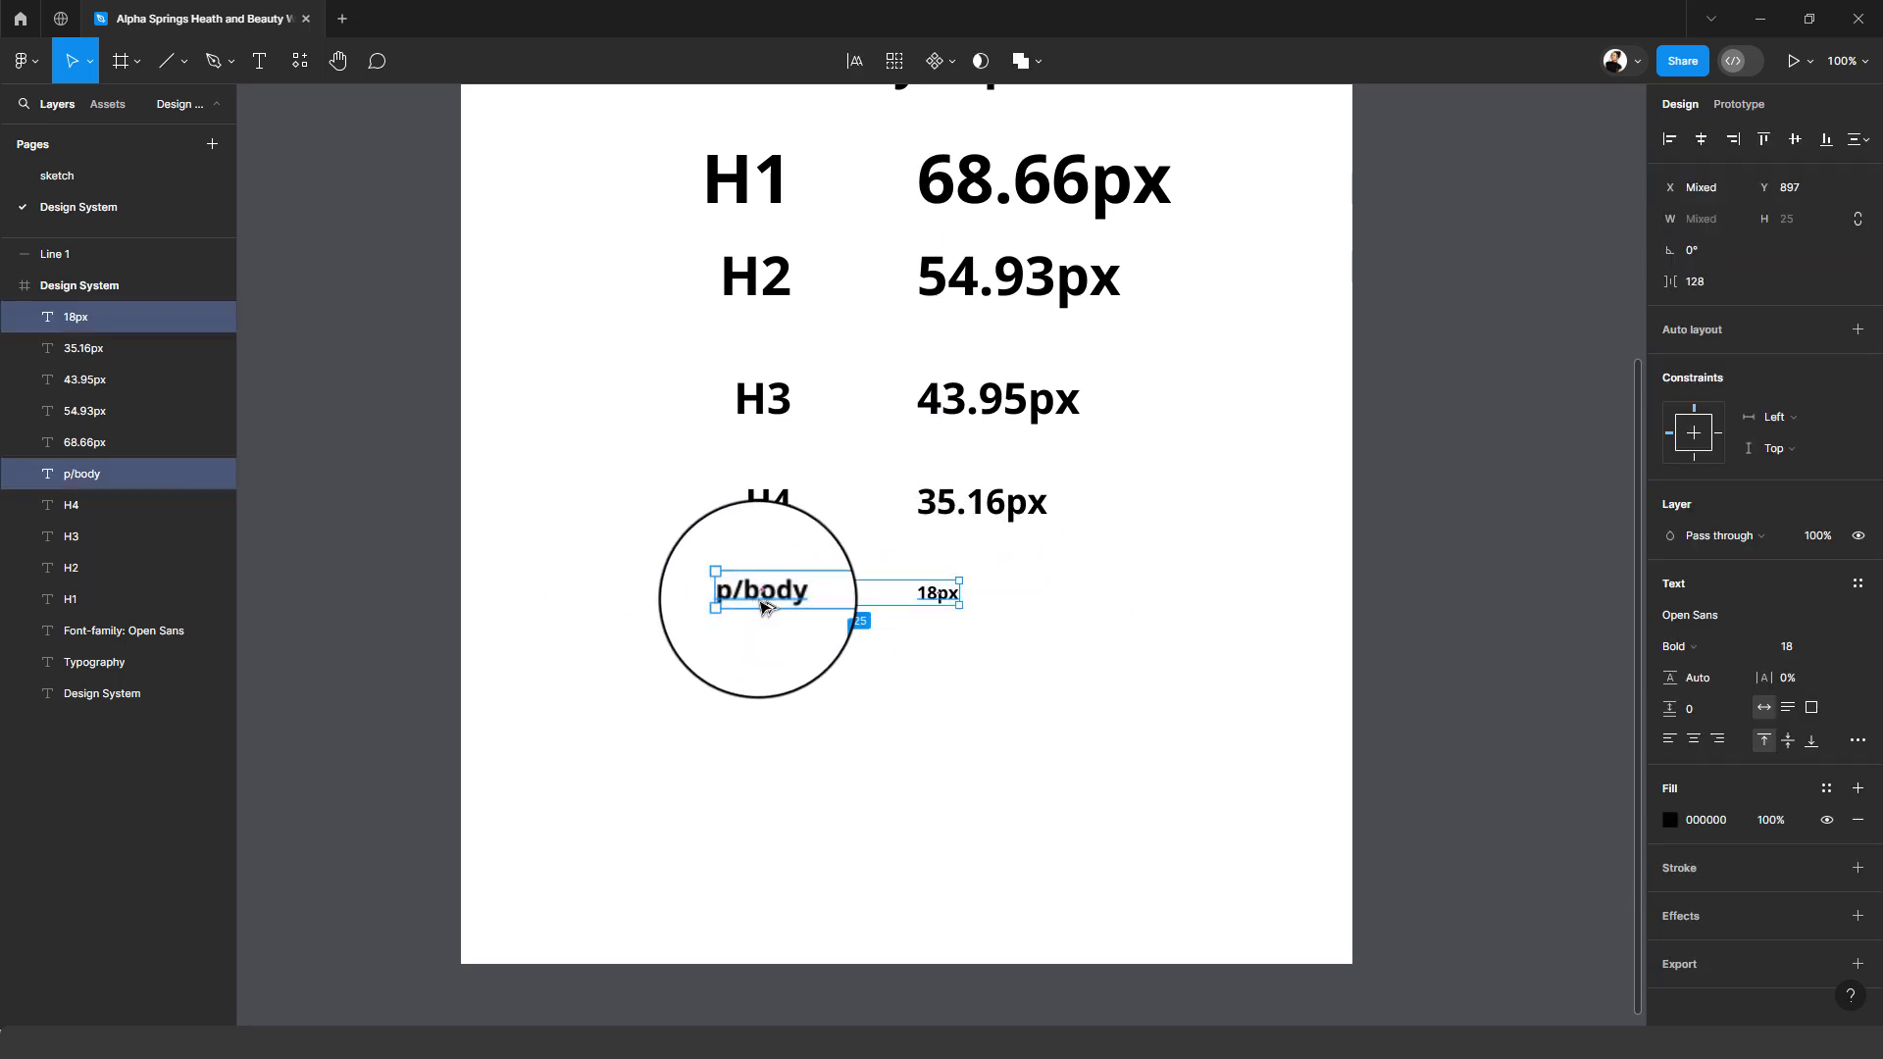
{"action": "left_click_drag", "start_coordinate": [757, 596], "coordinate": [760, 670]}
{"action": "double_click", "coordinate": [763, 654]}
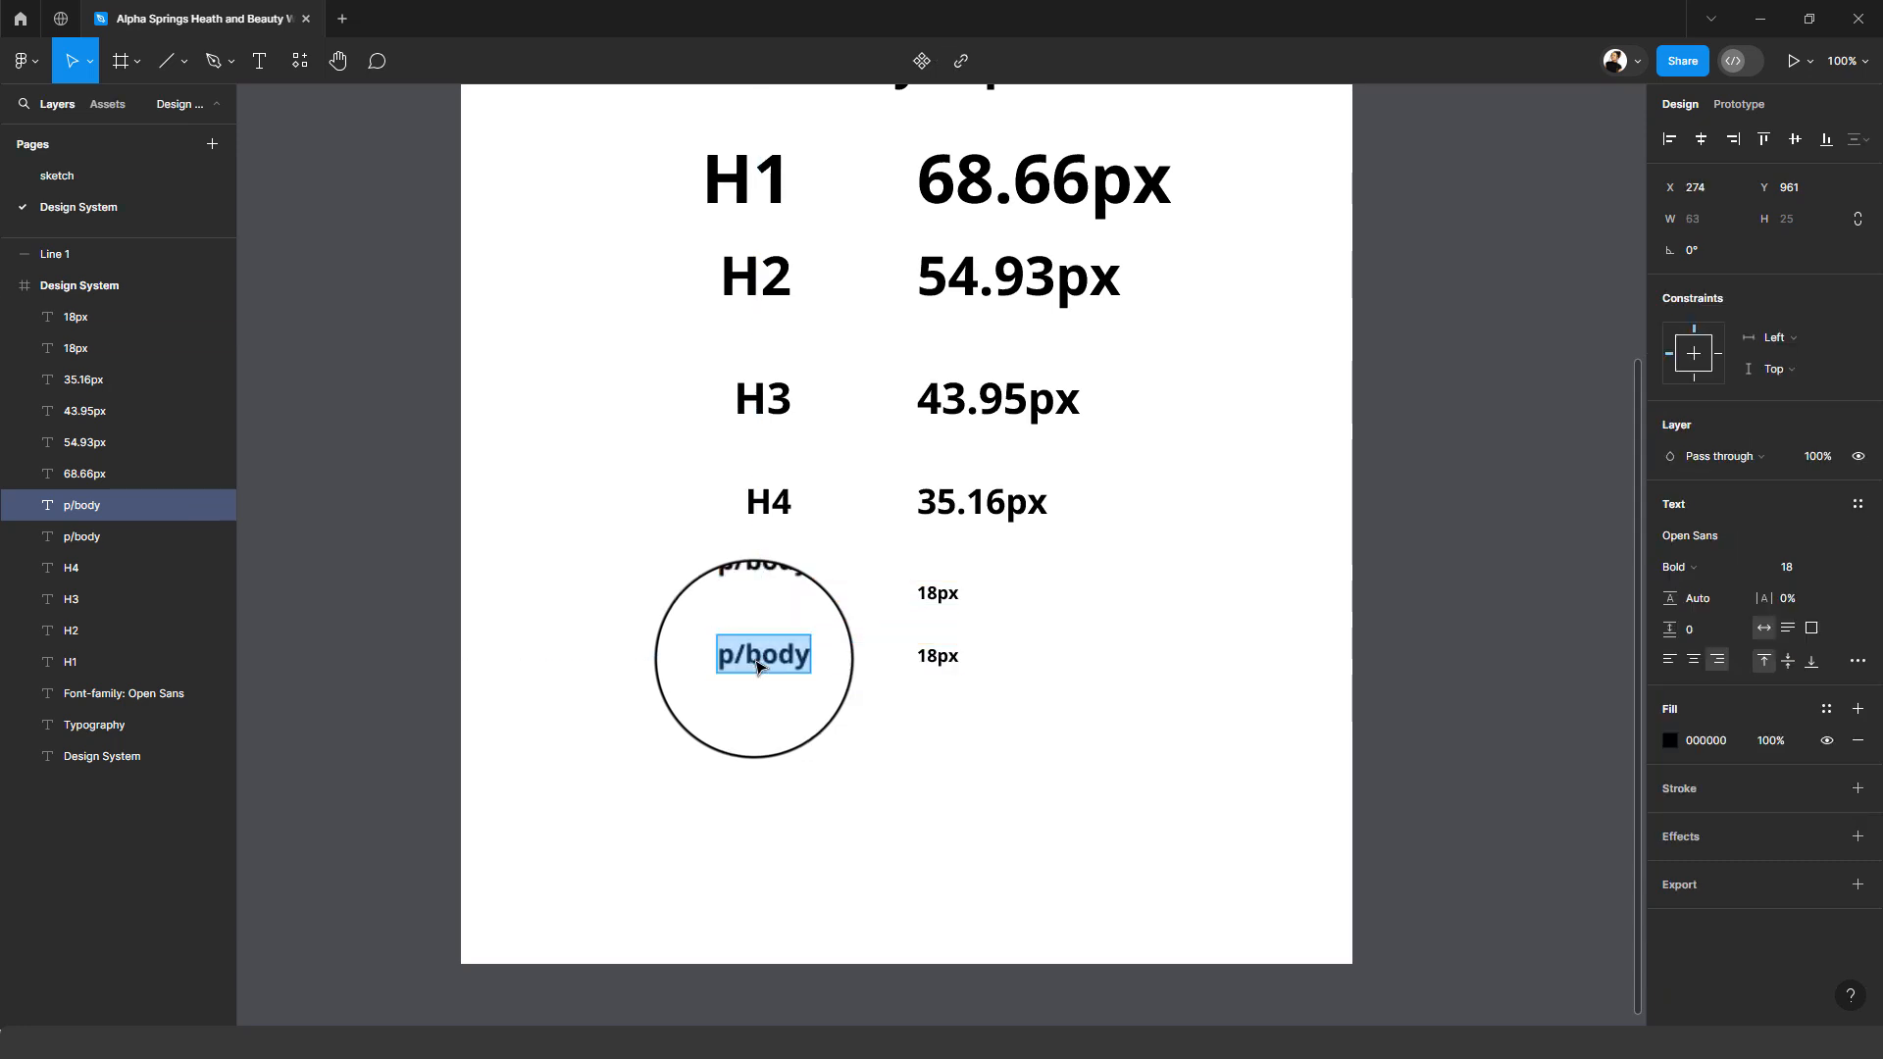
{"action": "type", "text": "small"}
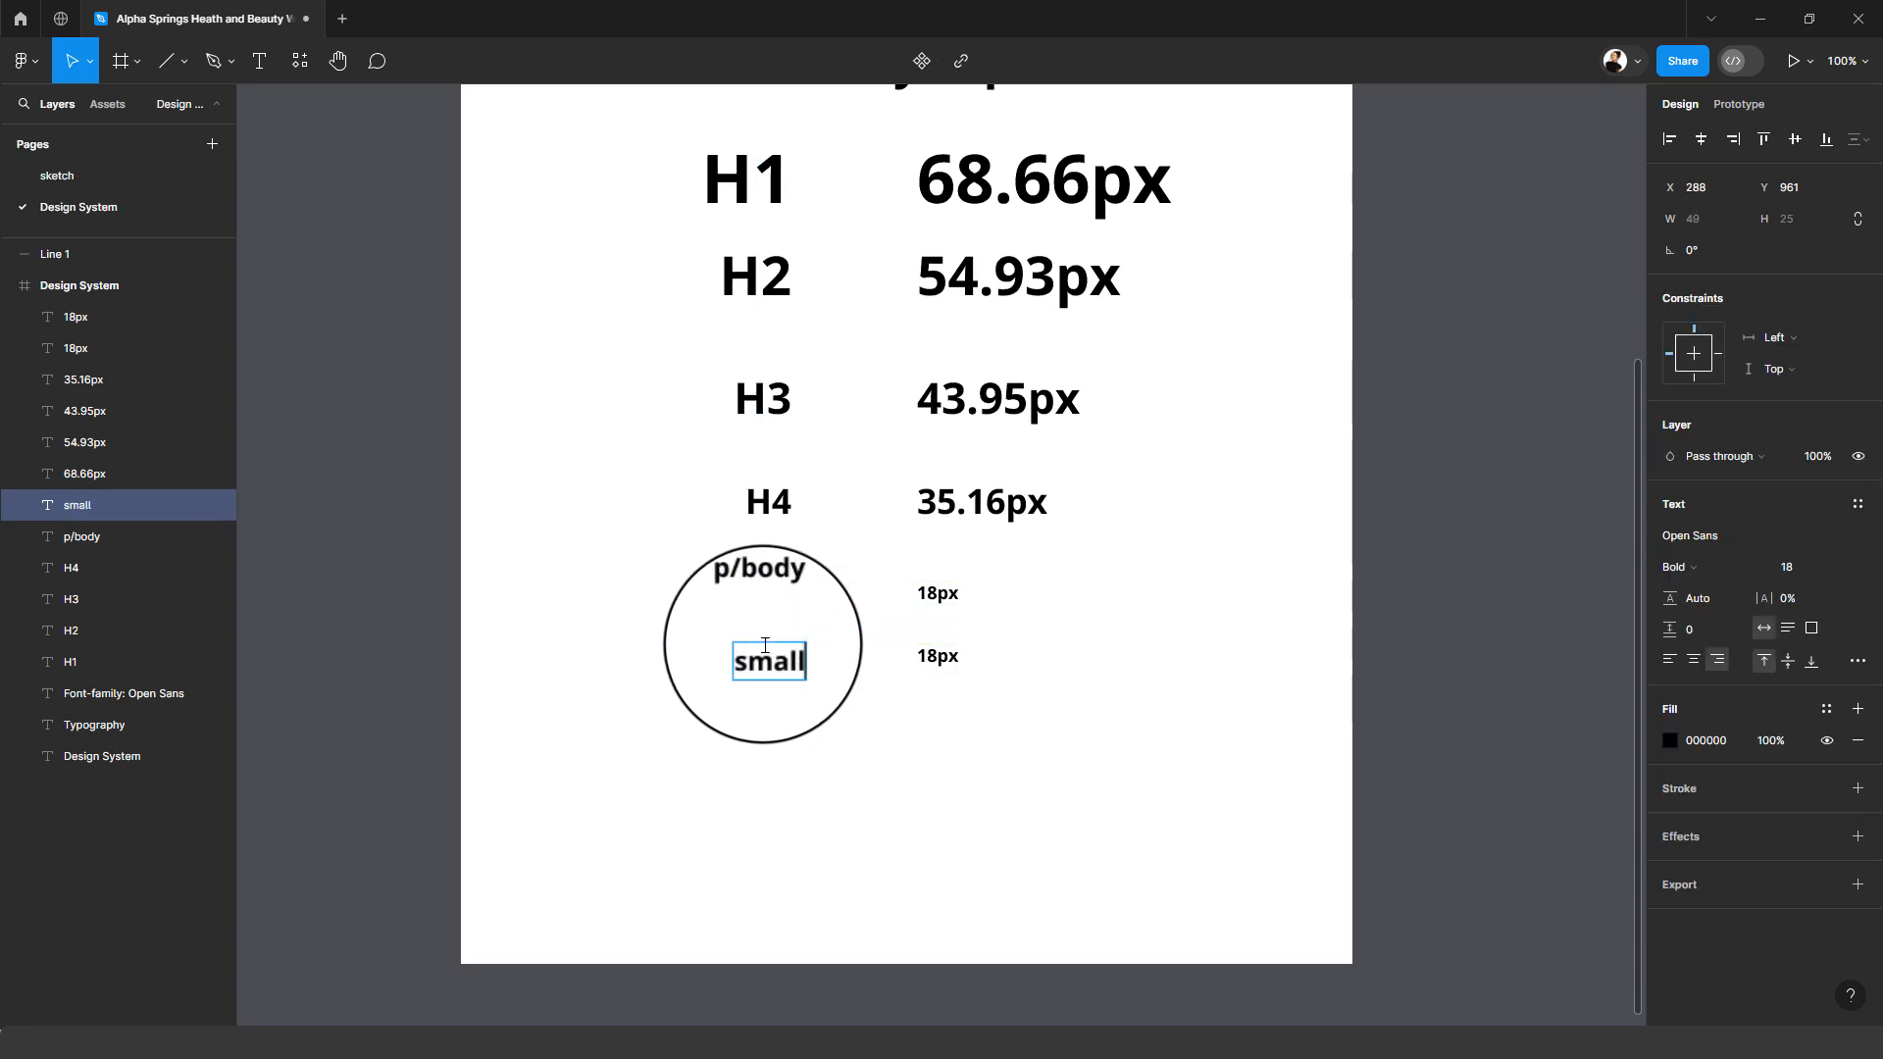
- Change the size label in the small row to "14.4px" and copy its number
{"action": "left_click", "coordinate": [934, 665]}
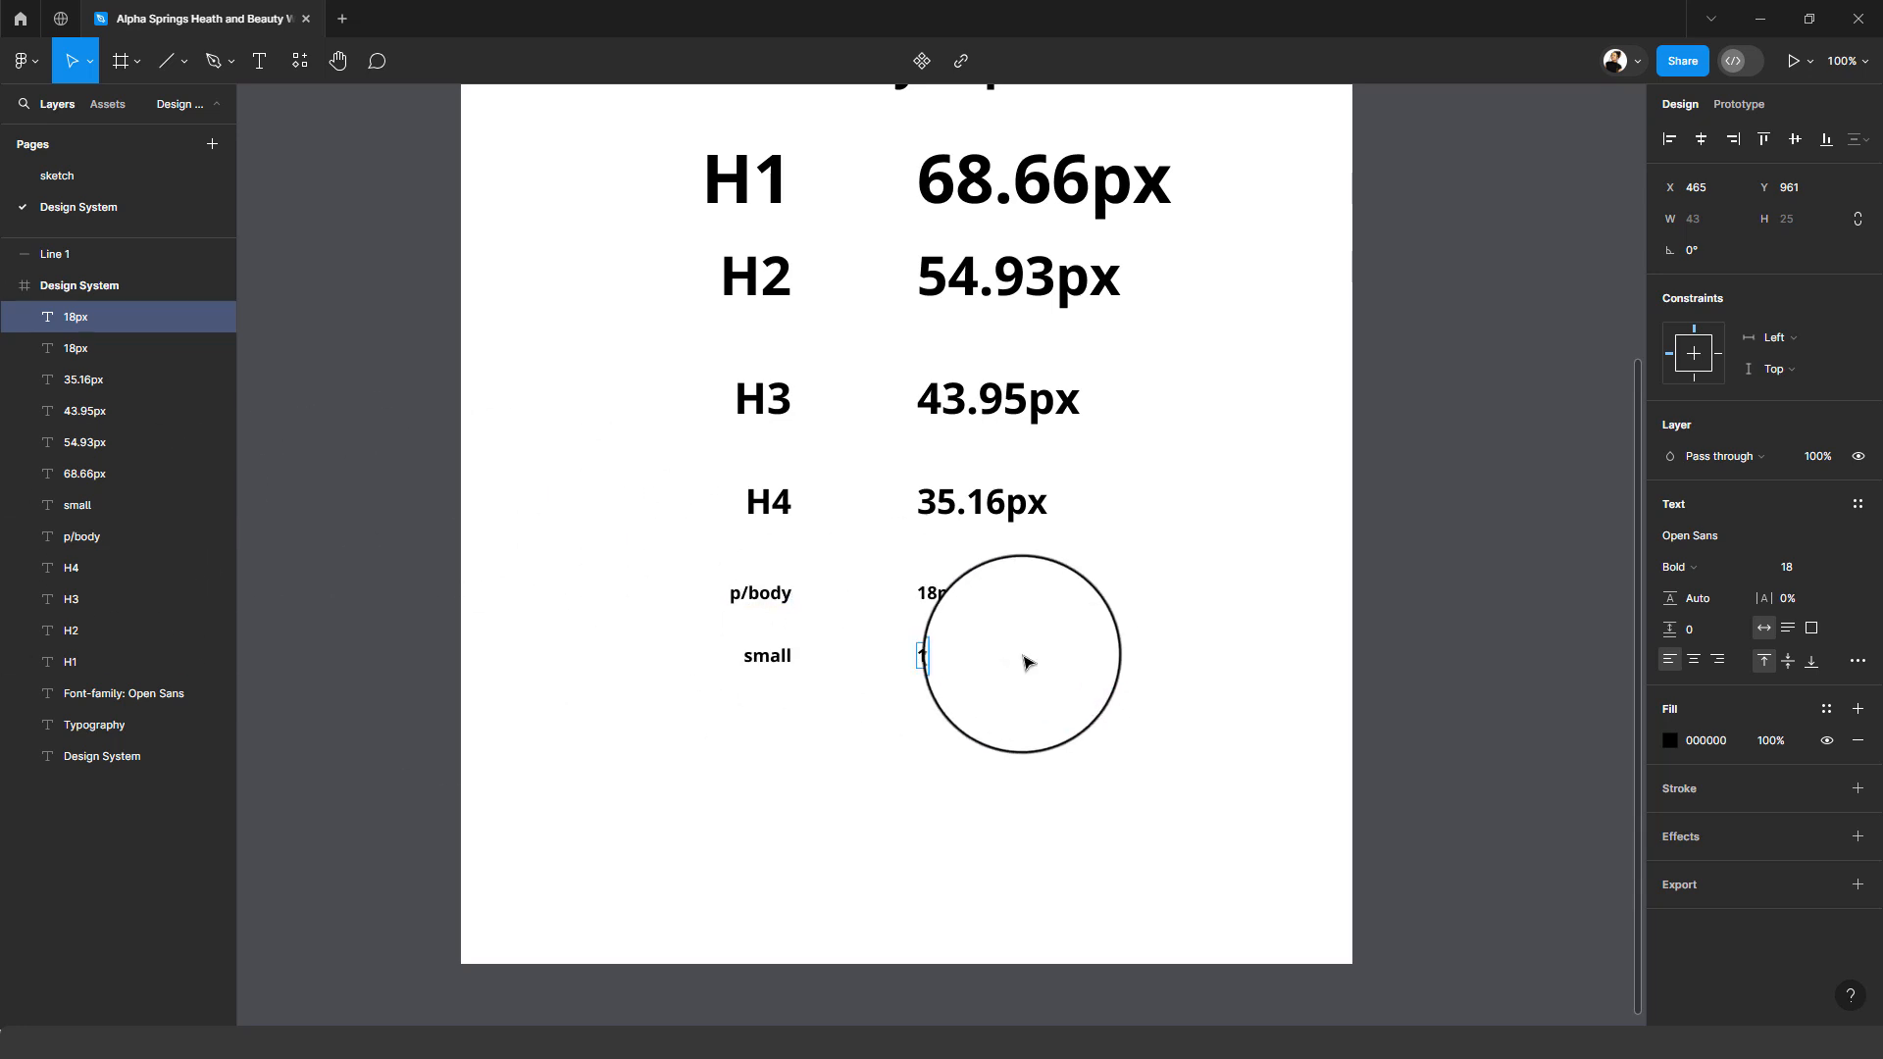
{"action": "left_click_drag", "start_coordinate": [932, 655], "coordinate": [896, 652]}
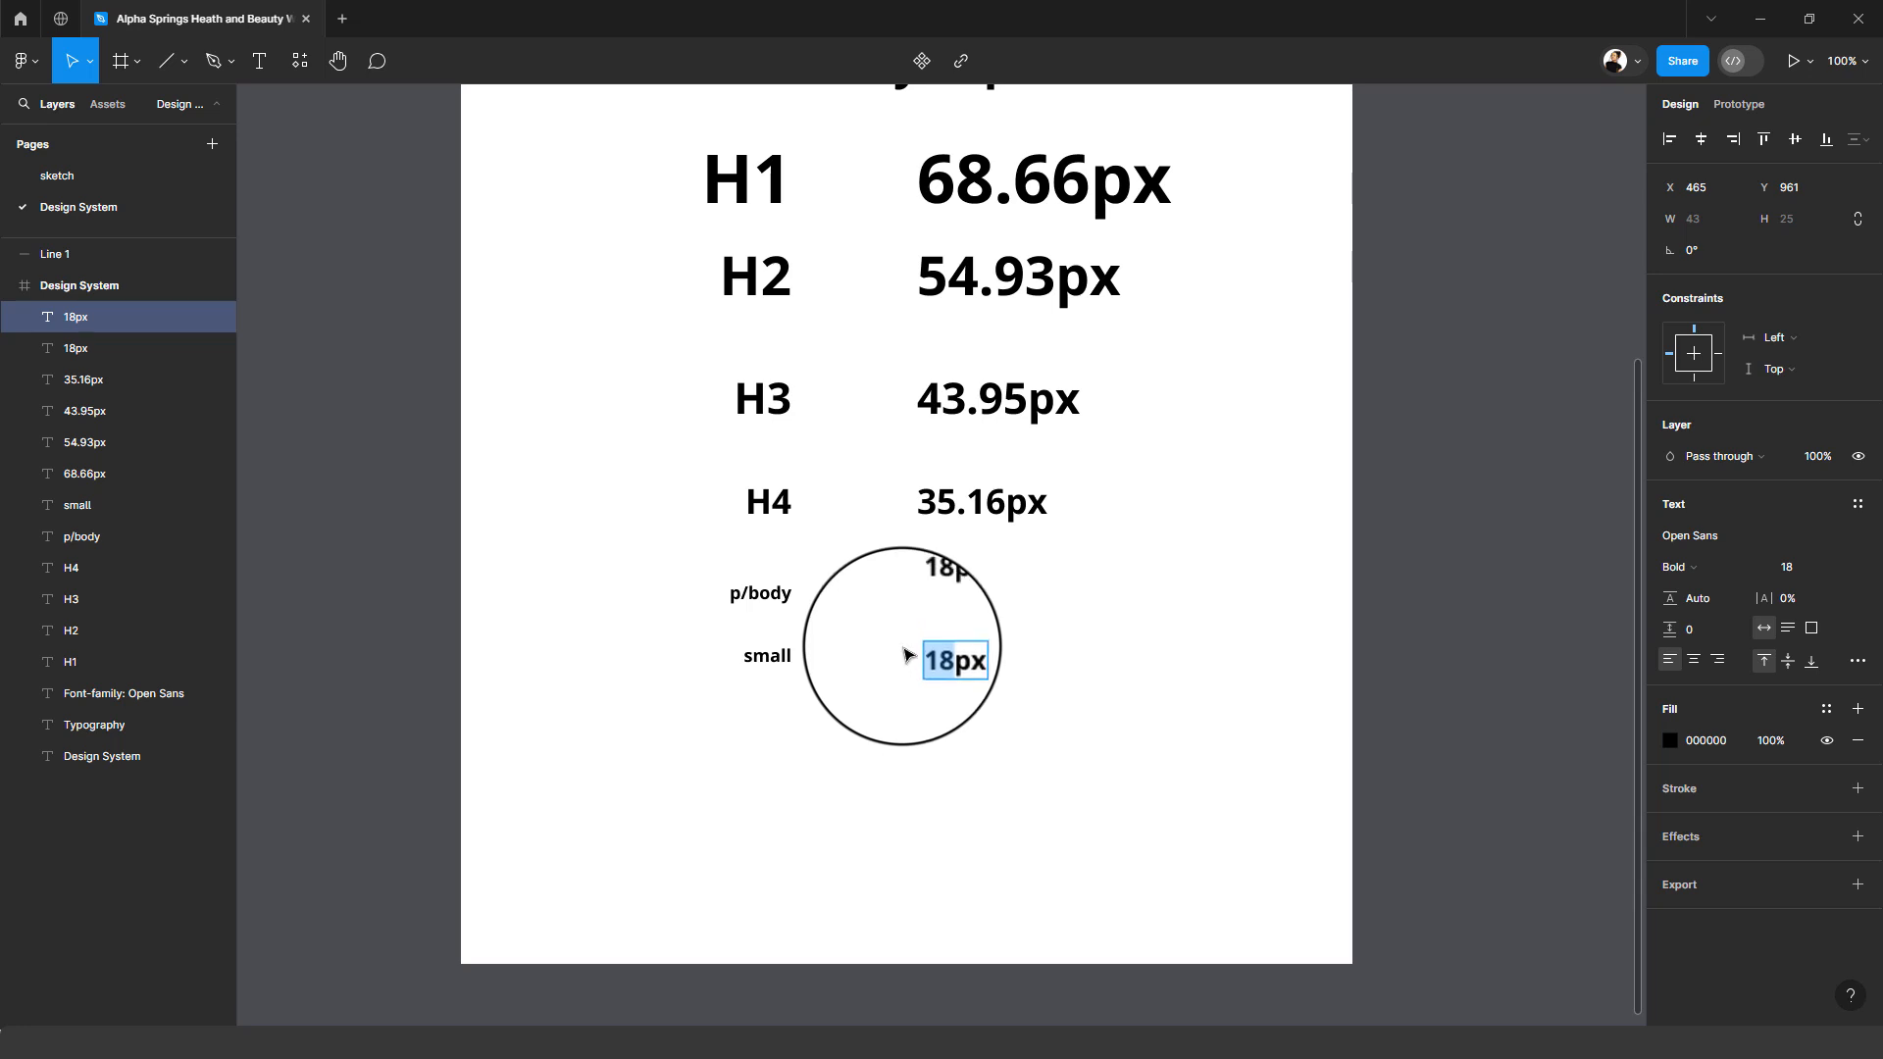
{"action": "type", "text": "14"}
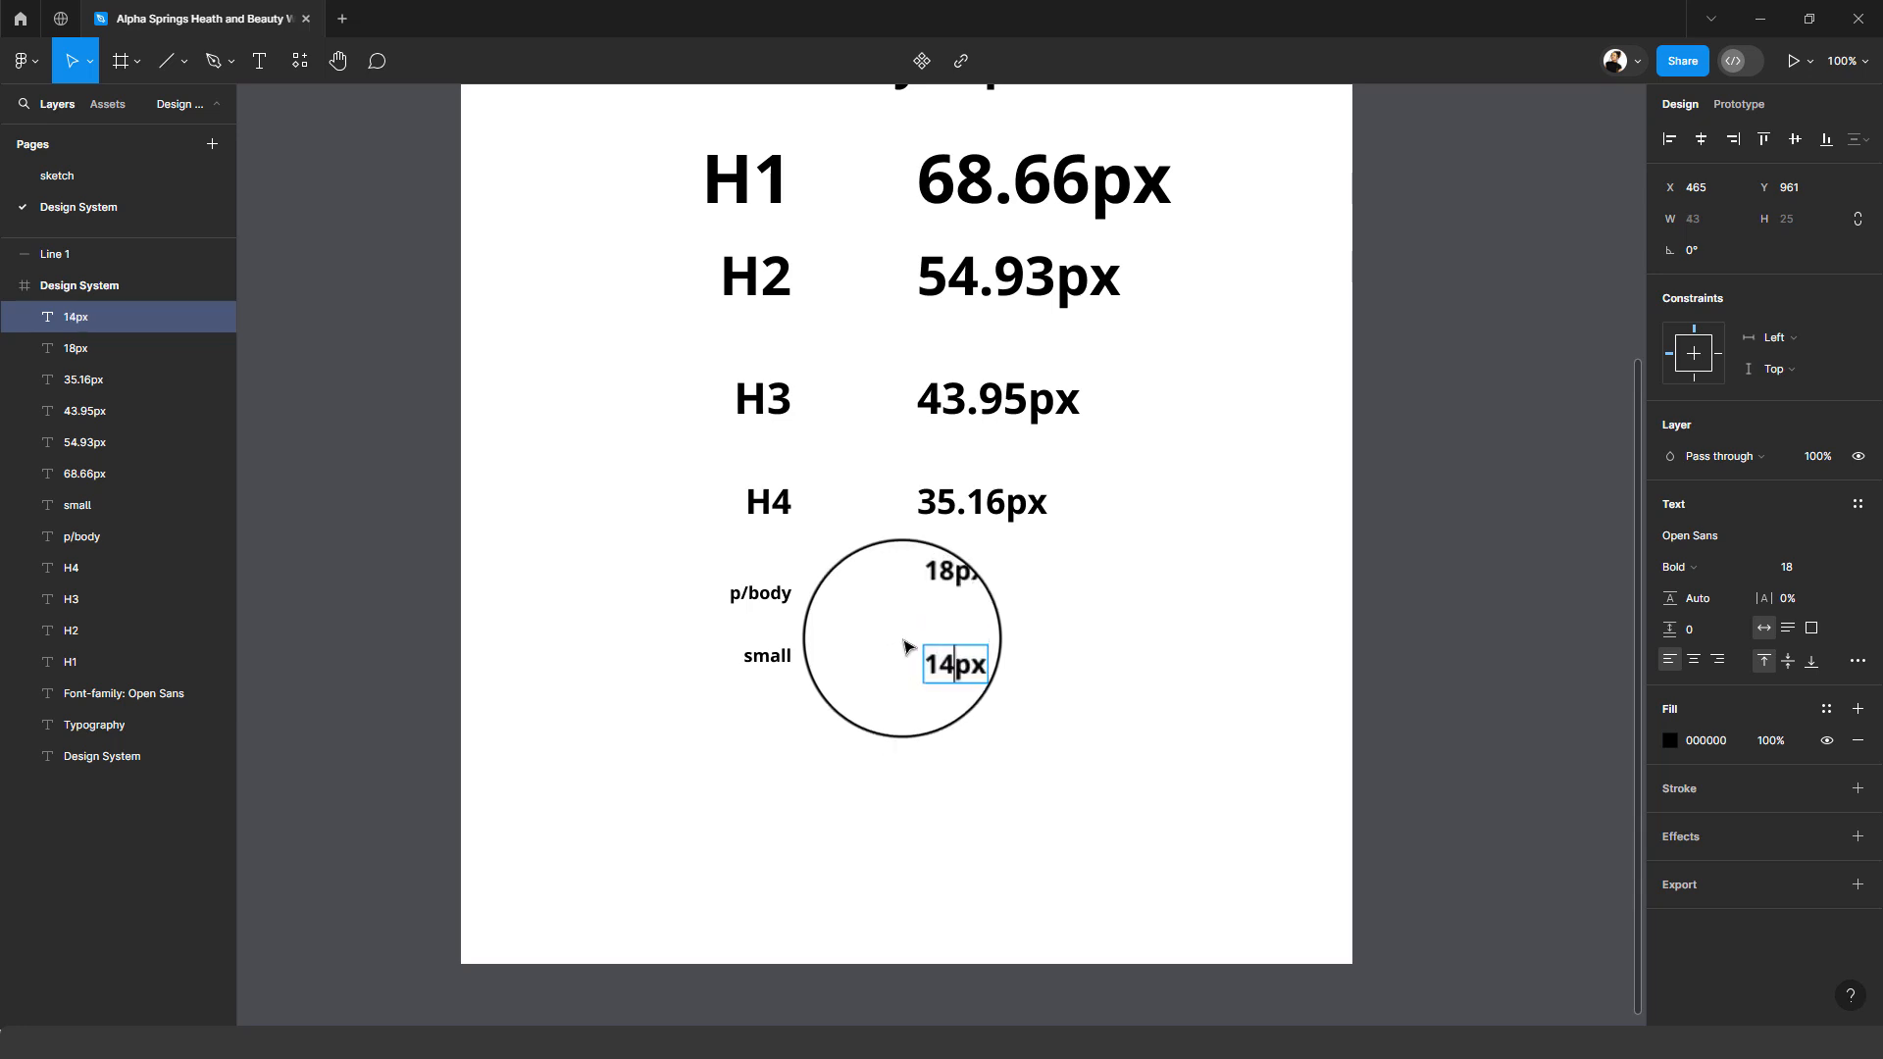
{"action": "type", "text": ".4"}
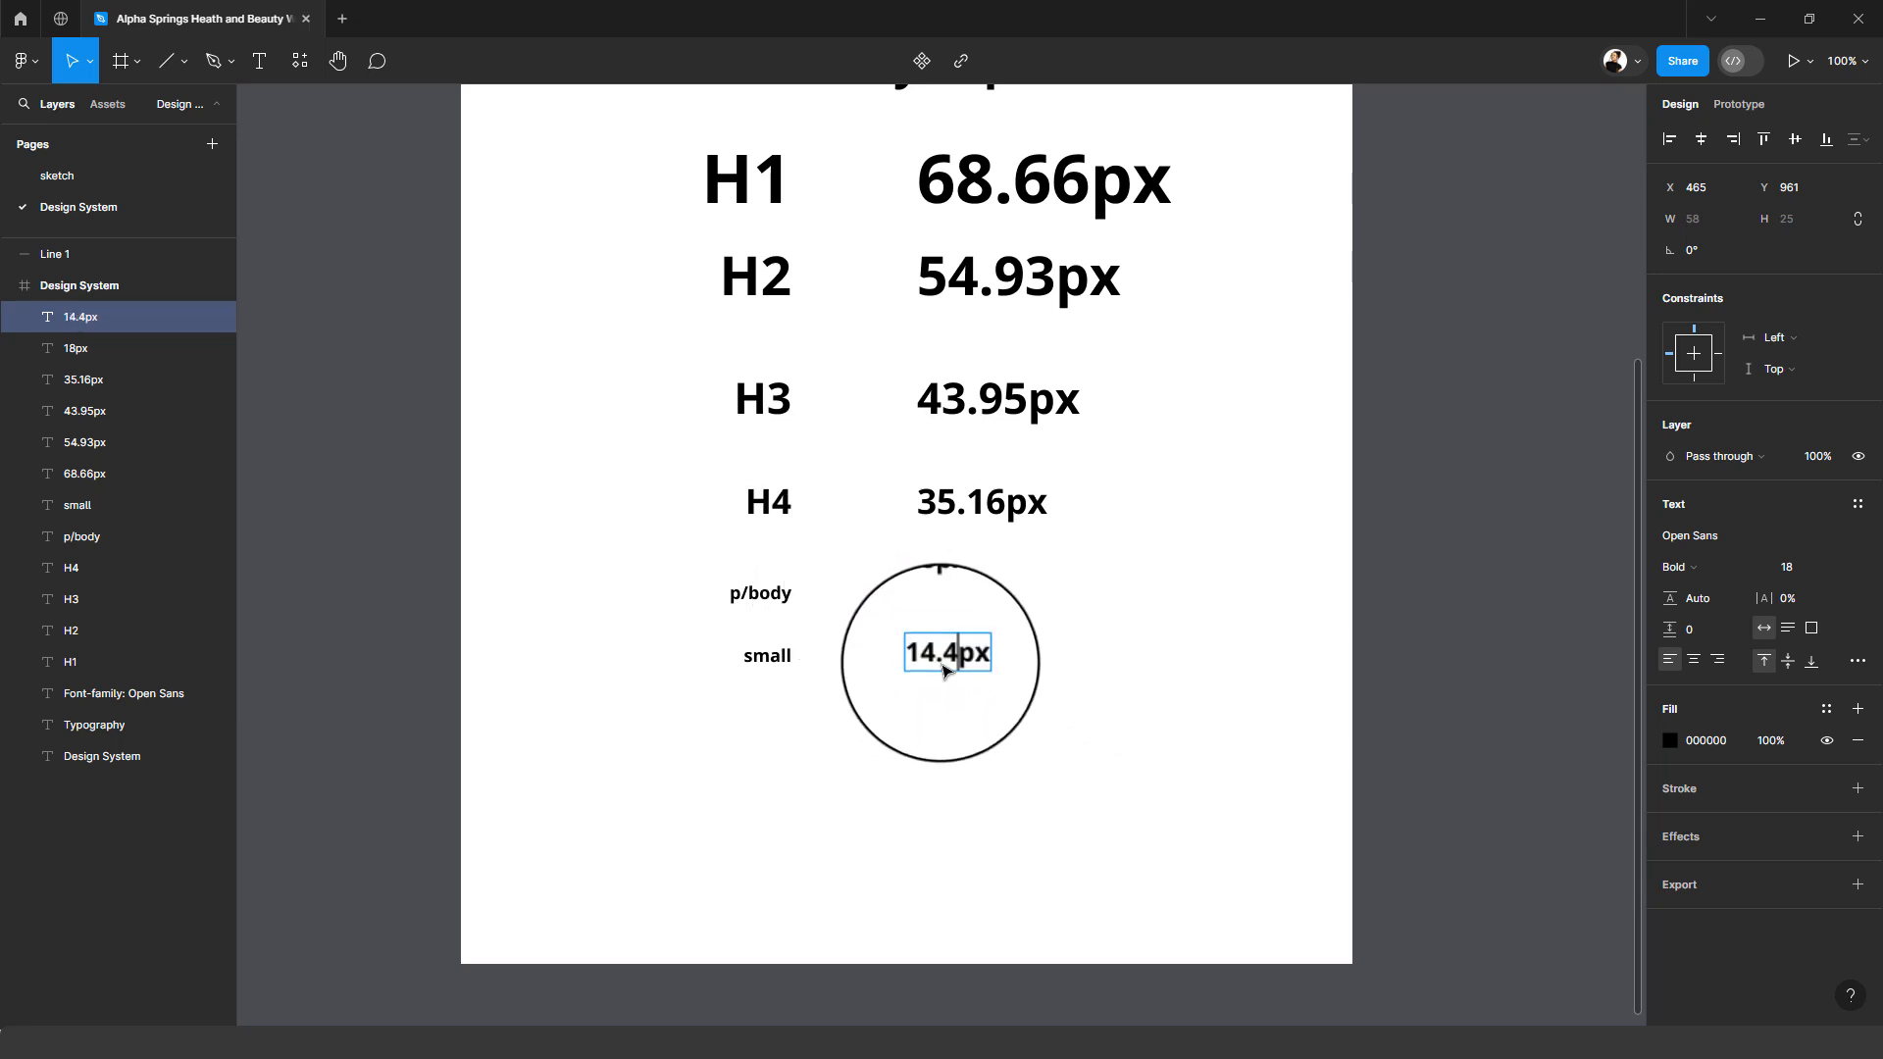
{"action": "left_click_drag", "start_coordinate": [952, 657], "coordinate": [899, 657]}
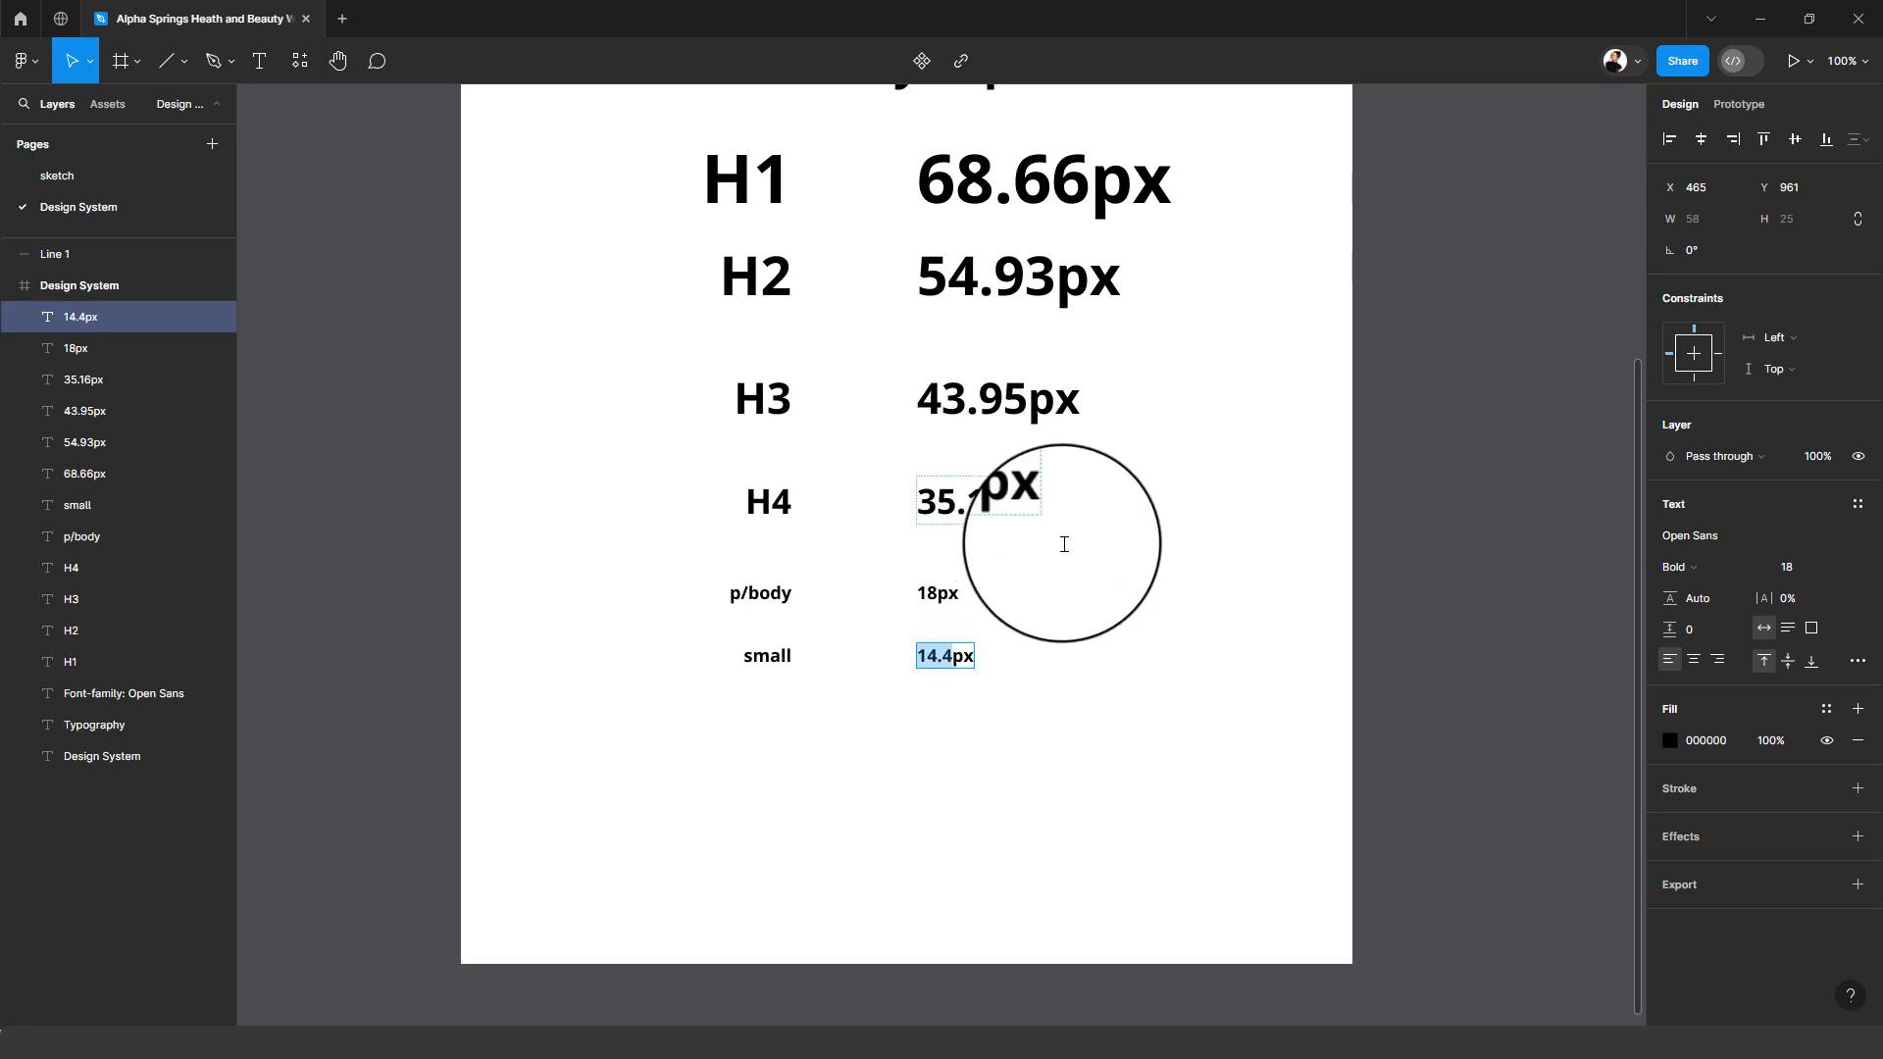
{"action": "key", "text": "Escape"}
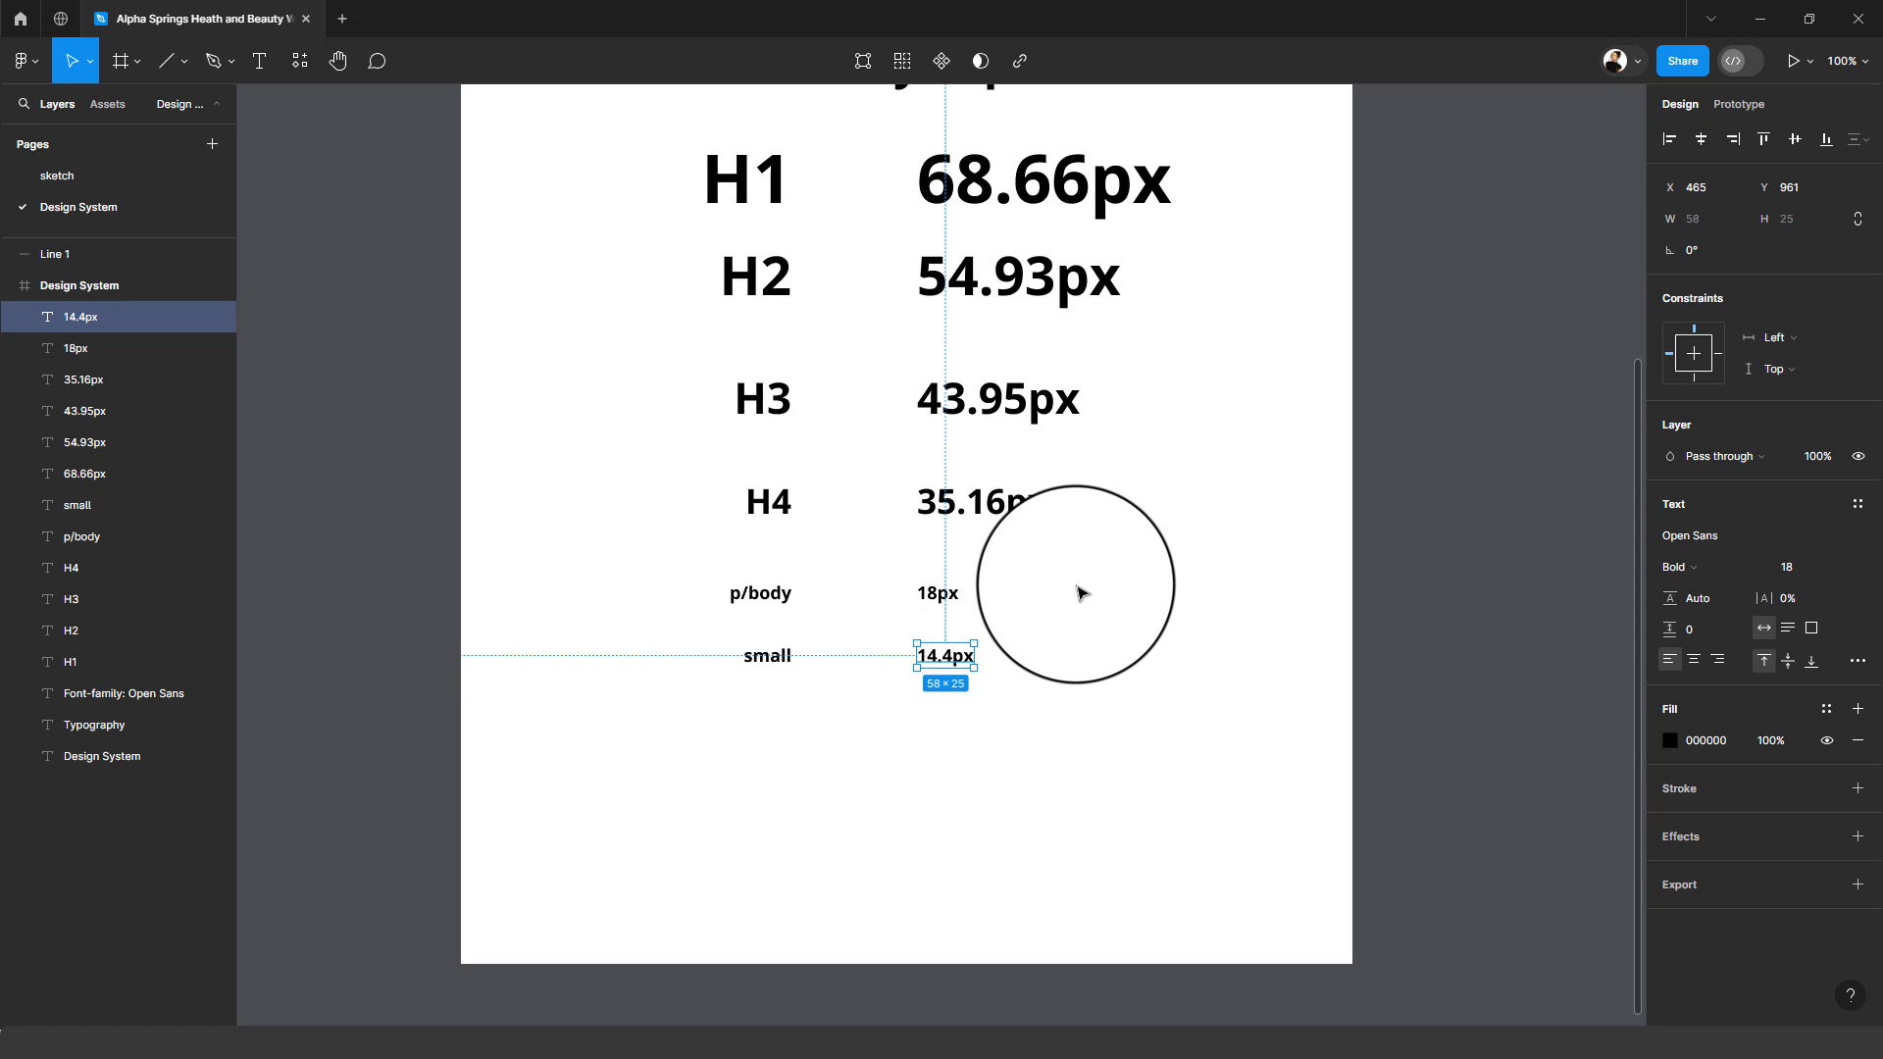
{"action": "left_click", "coordinate": [1070, 678]}
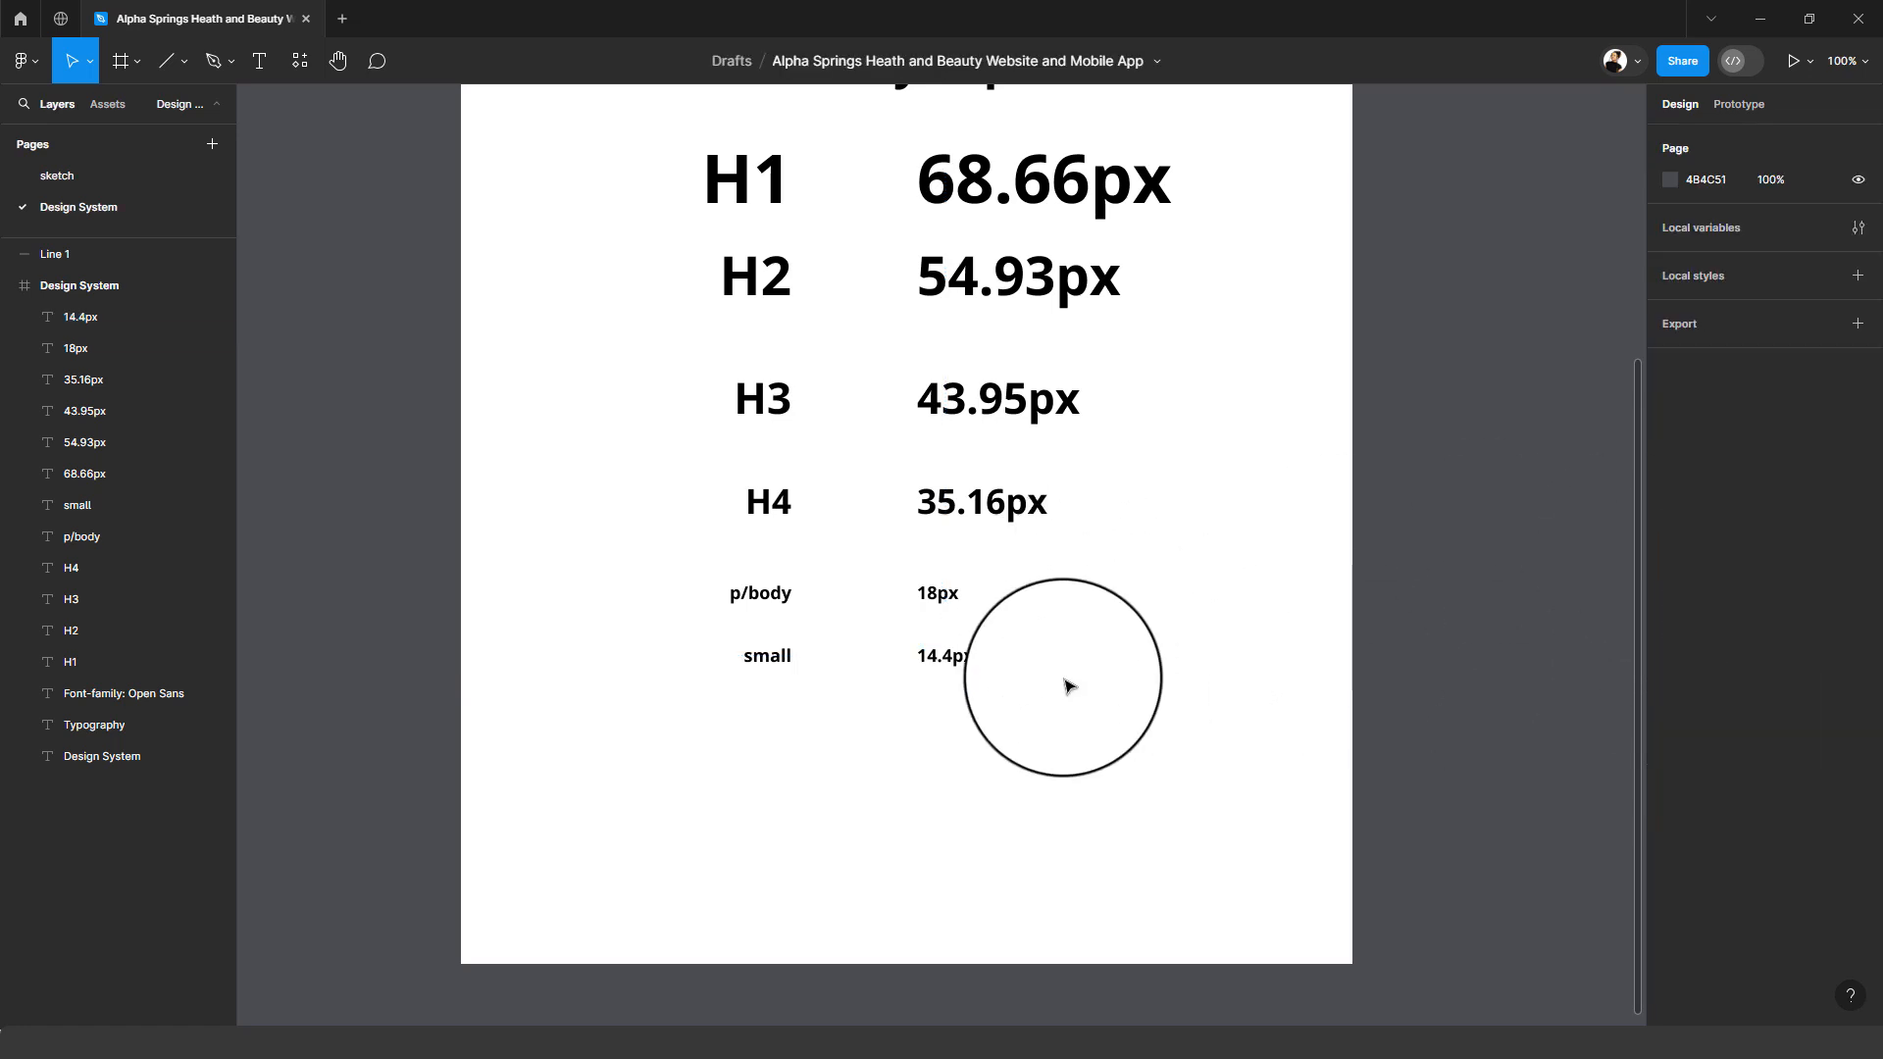
- Set the font size of both small row labels to 14.4
{"action": "left_click_drag", "start_coordinate": [1059, 689], "coordinate": [775, 659]}
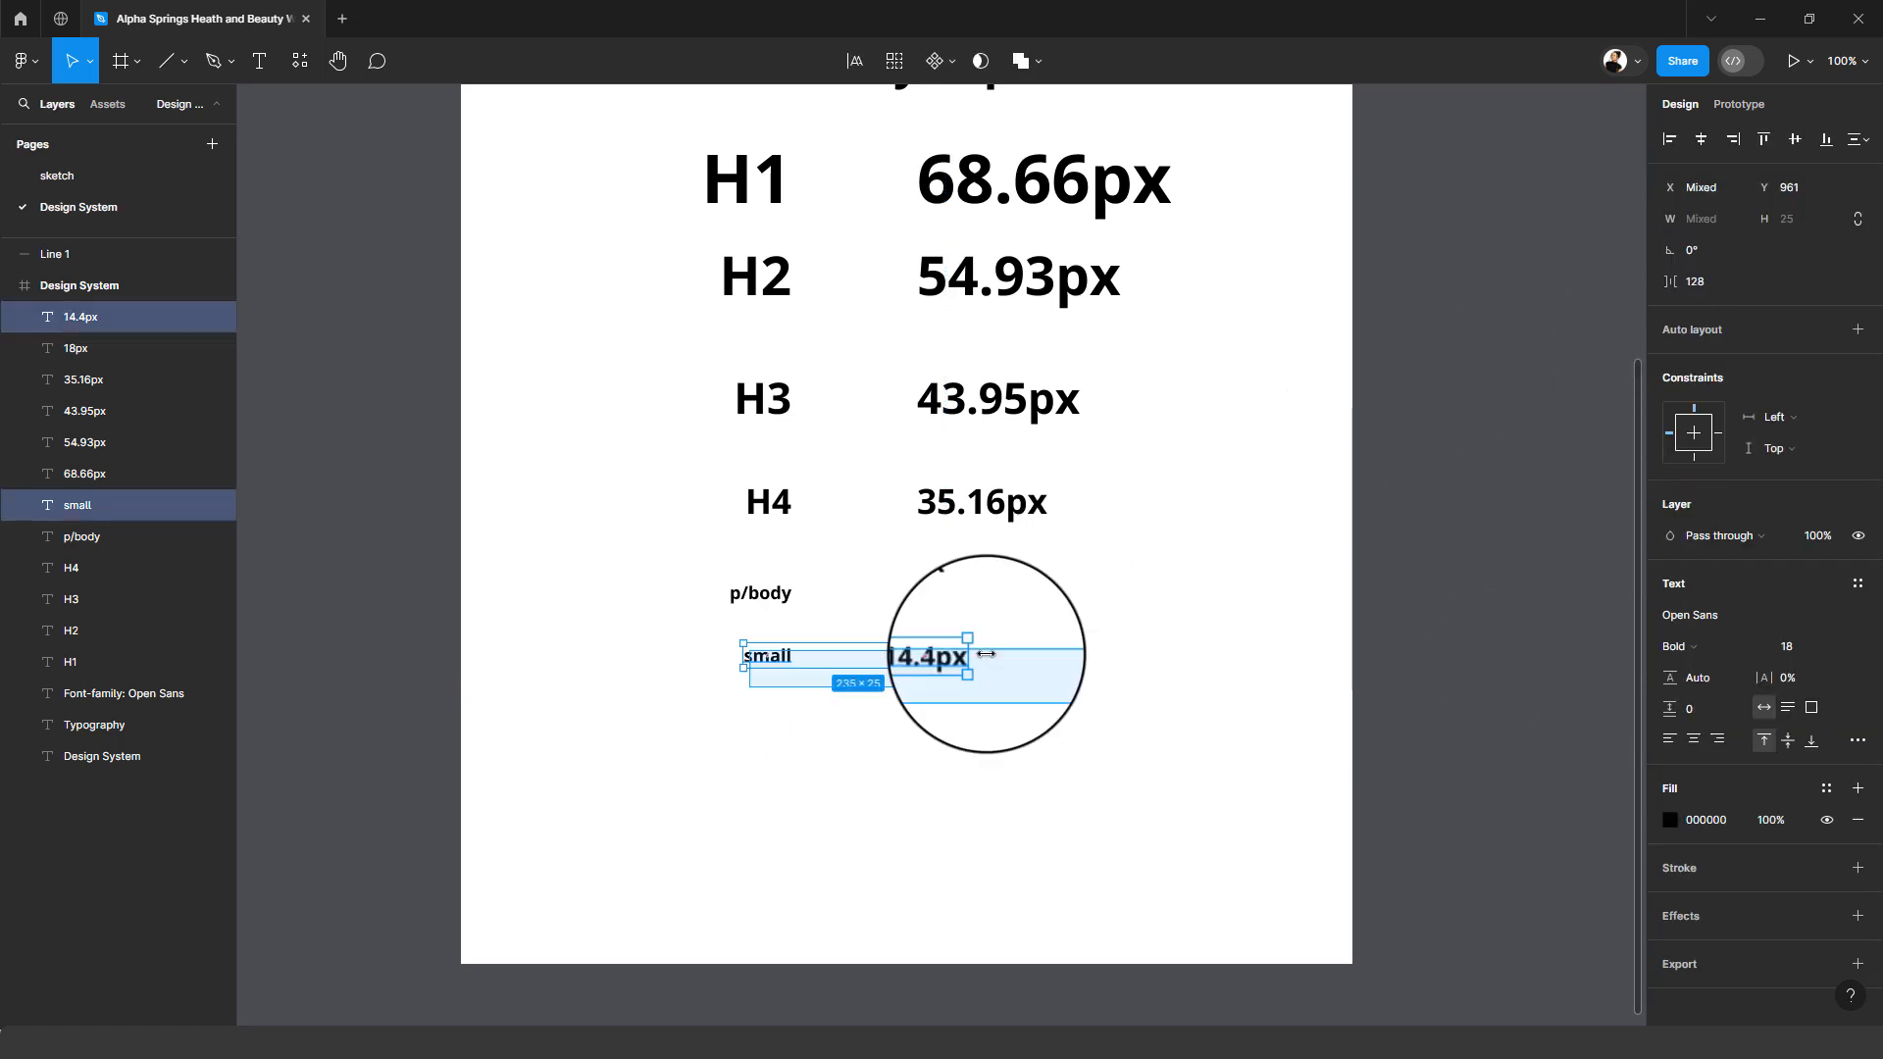
{"action": "left_click", "coordinate": [1787, 655]}
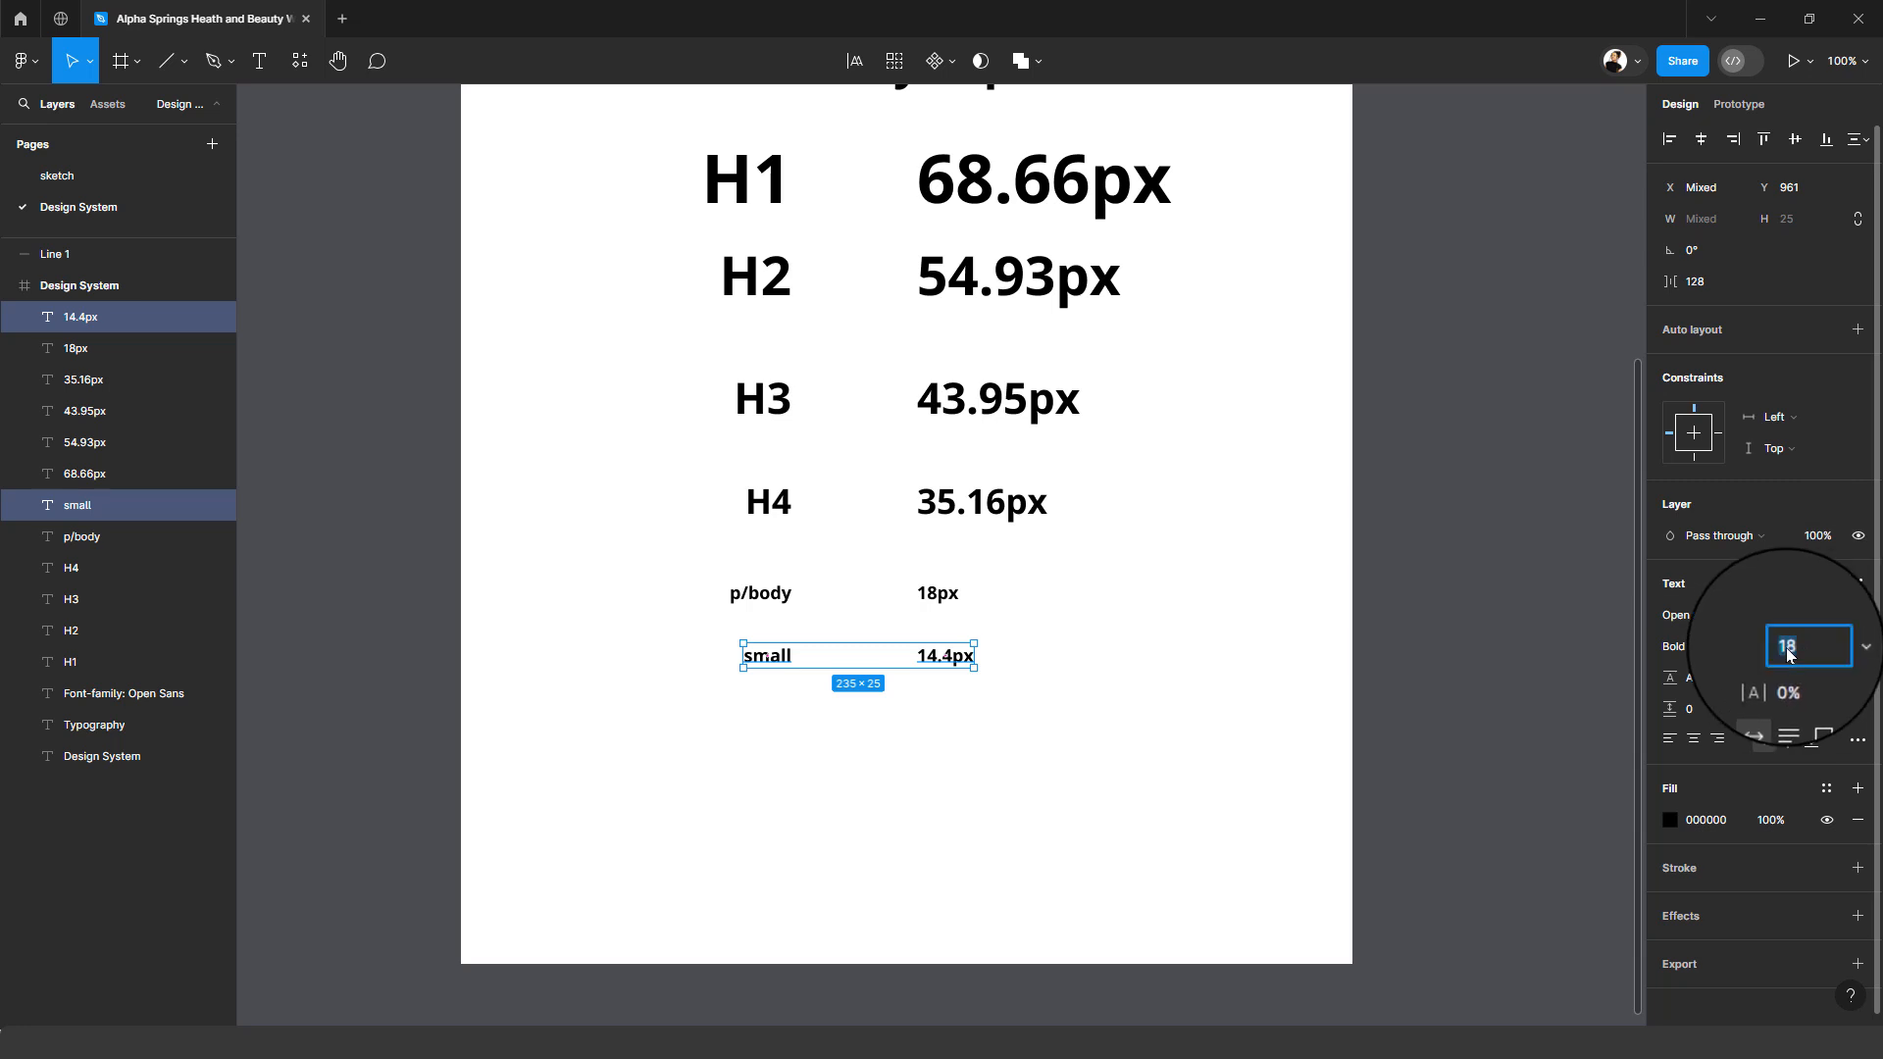
{"action": "type", "text": "14.4"}
{"action": "key", "text": "Return"}
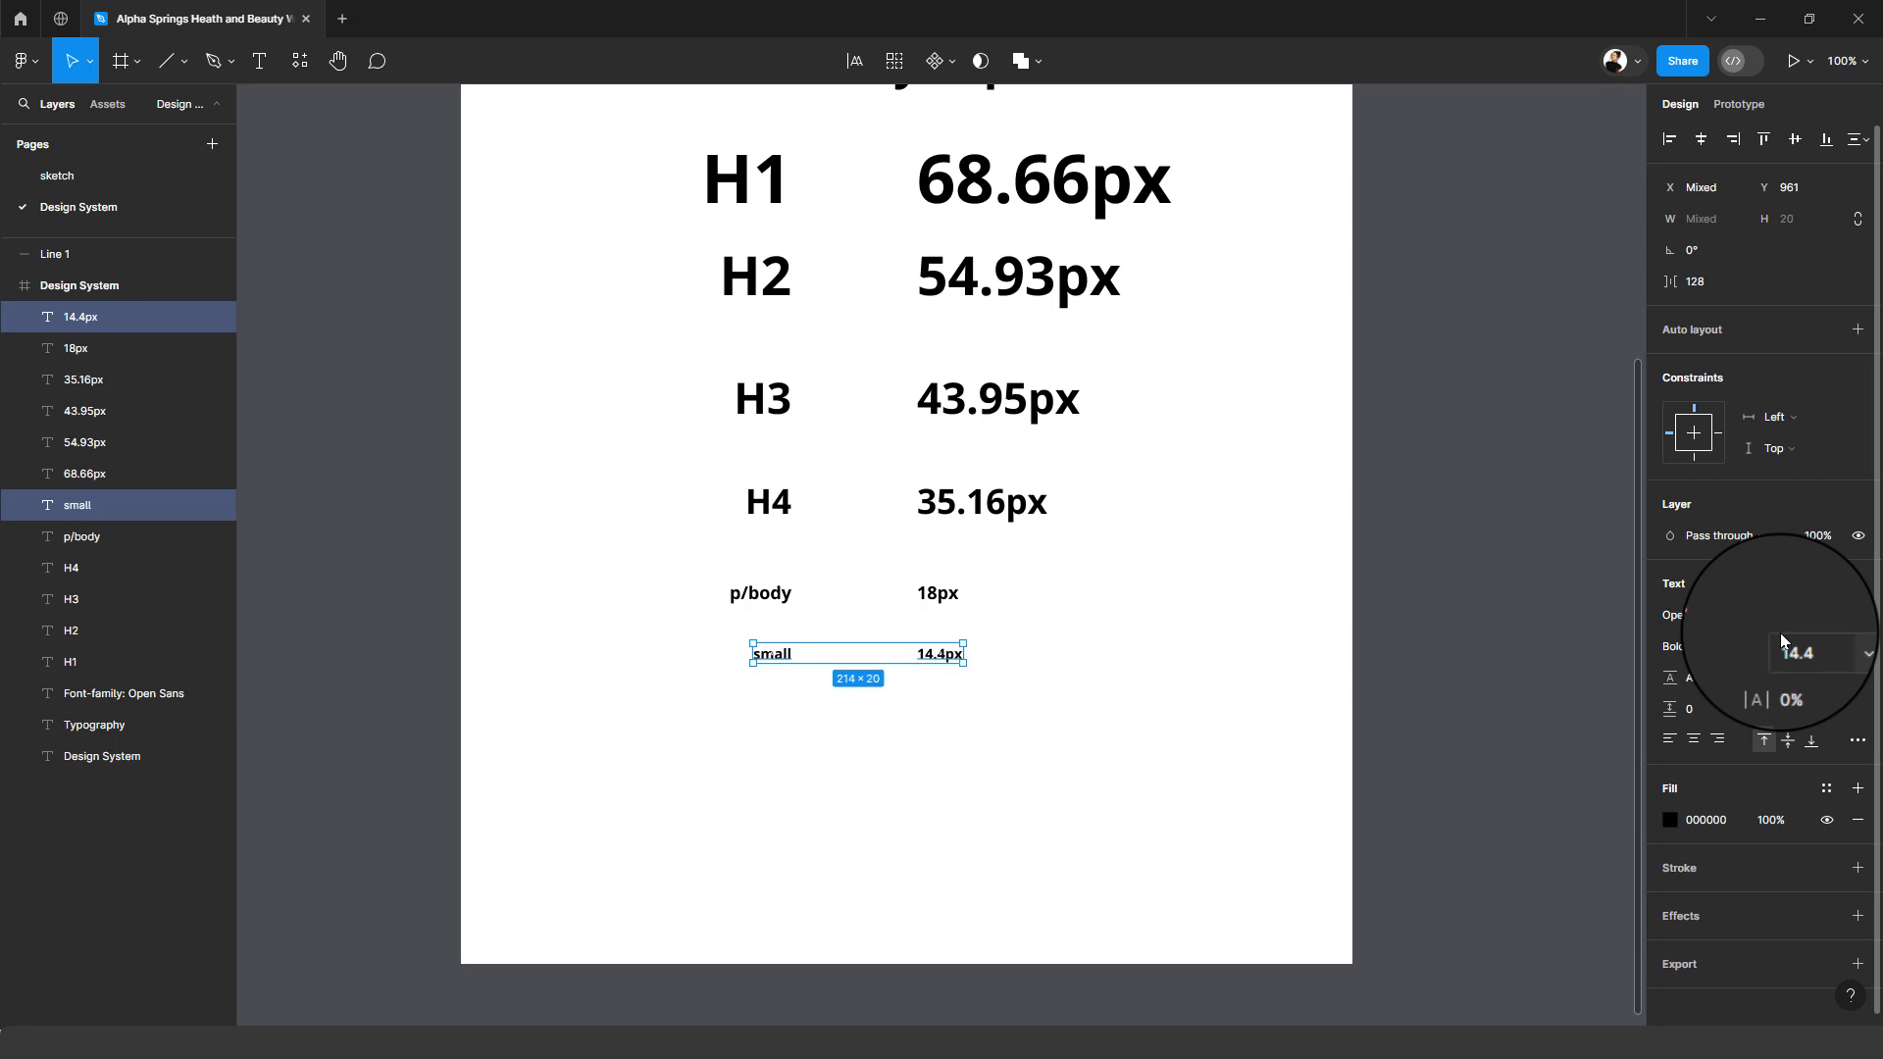
- Set the font weight of both p/body row labels to Regular
{"action": "left_click_drag", "start_coordinate": [1036, 546], "coordinate": [643, 612]}
{"action": "left_click", "coordinate": [1692, 651]}
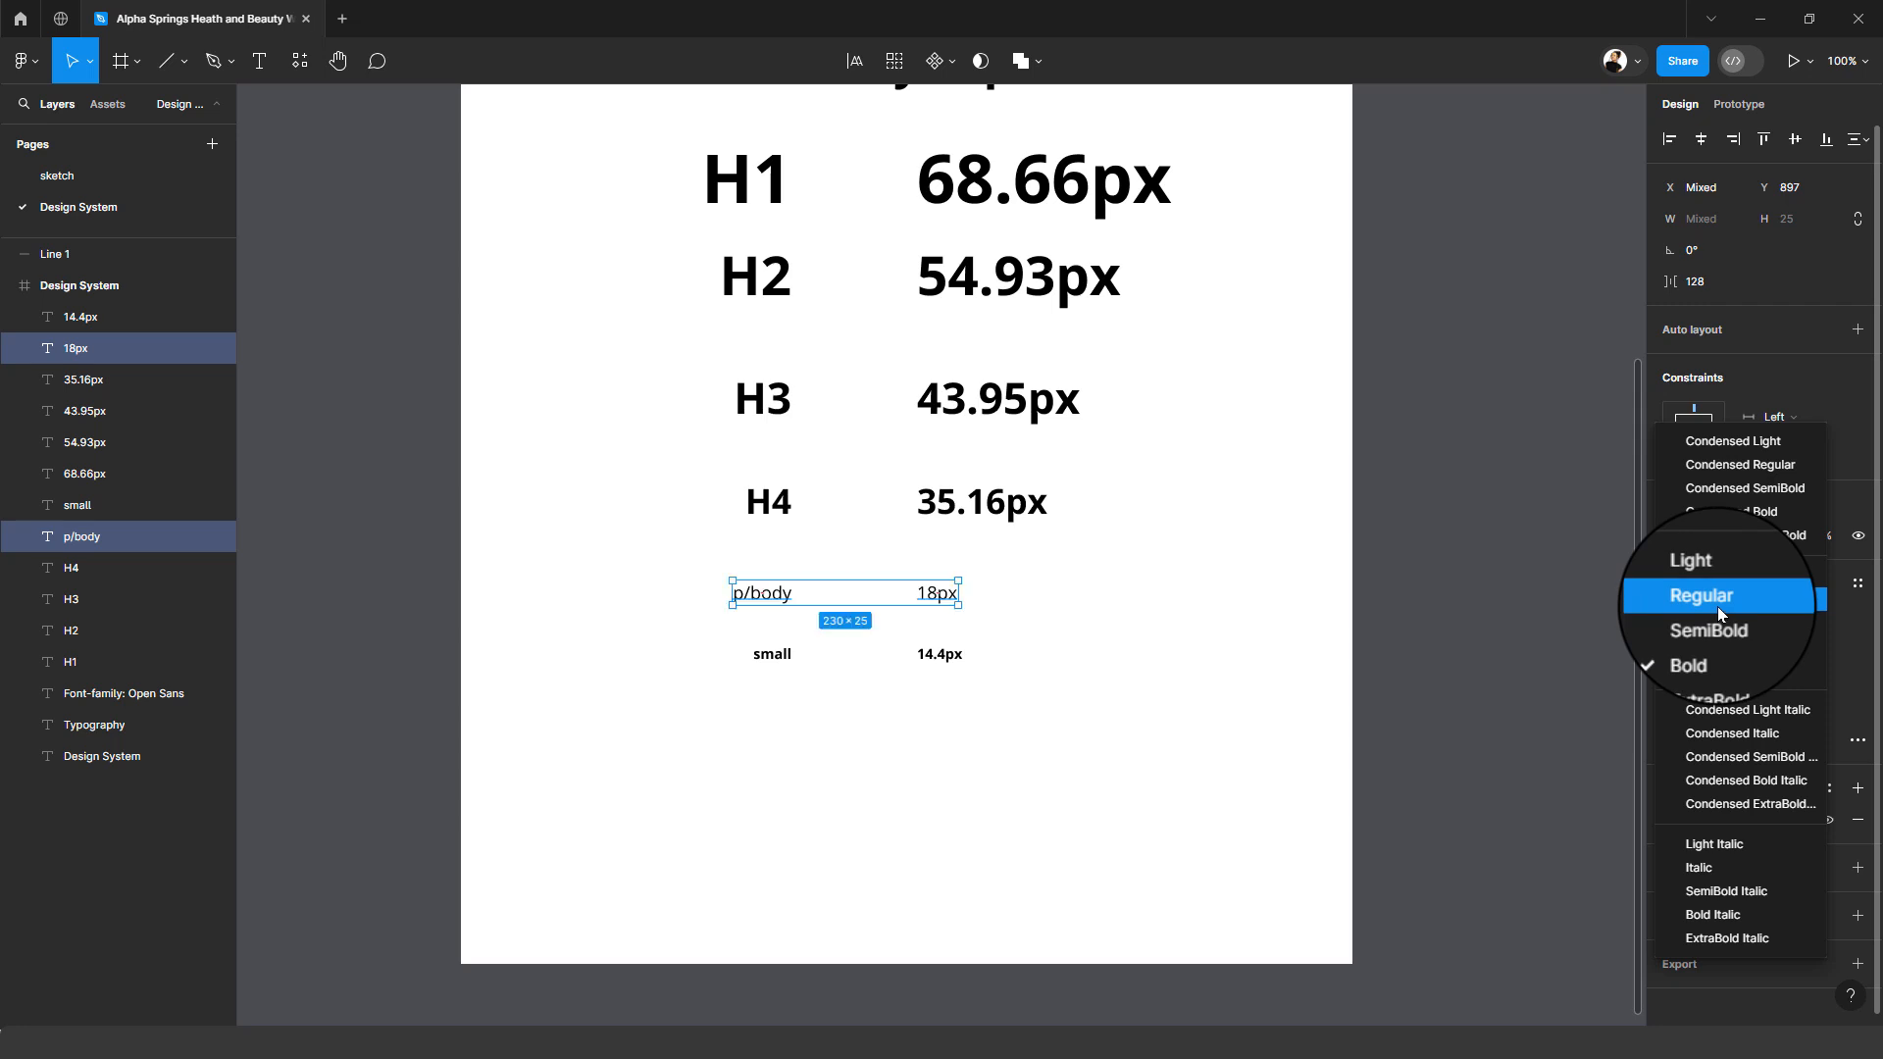
{"action": "left_click", "coordinate": [1716, 606]}
{"action": "left_click", "coordinate": [947, 718]}
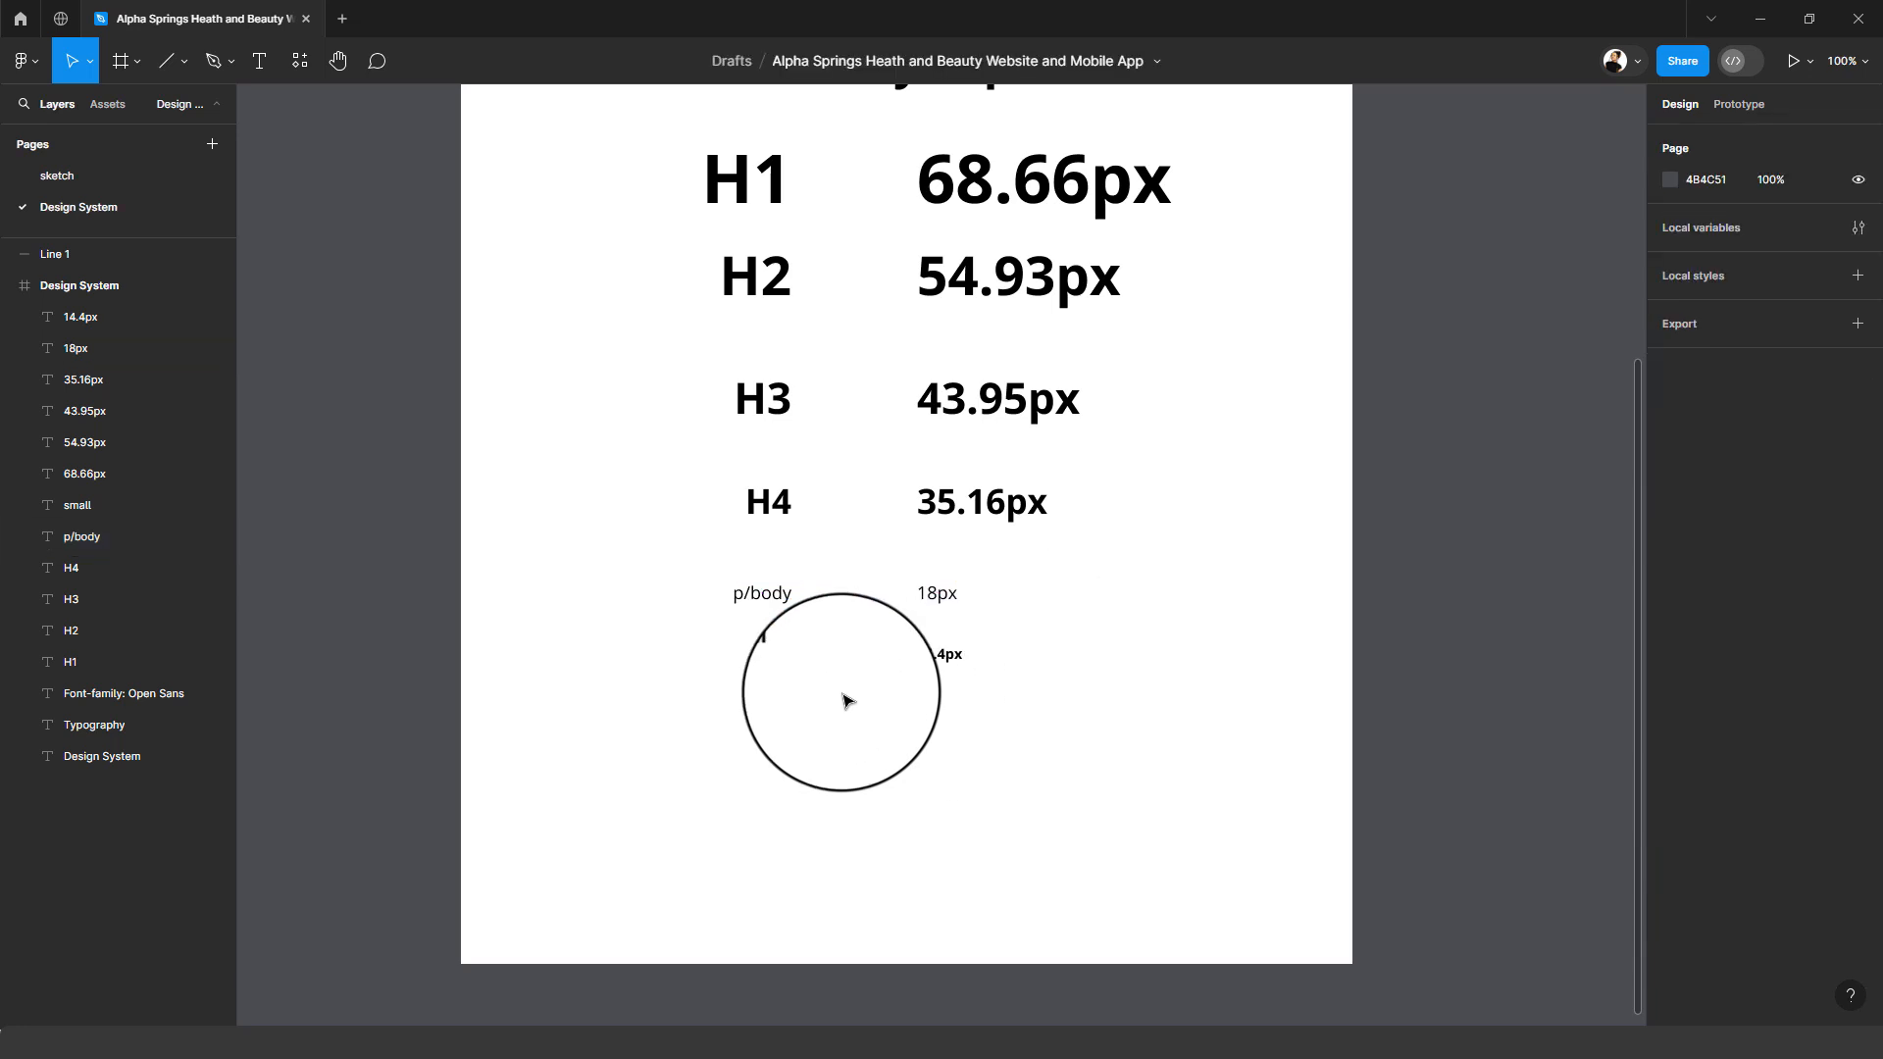
- Set the font weight of both small row labels to SemiBold
{"action": "left_click_drag", "start_coordinate": [1050, 638], "coordinate": [748, 702]}
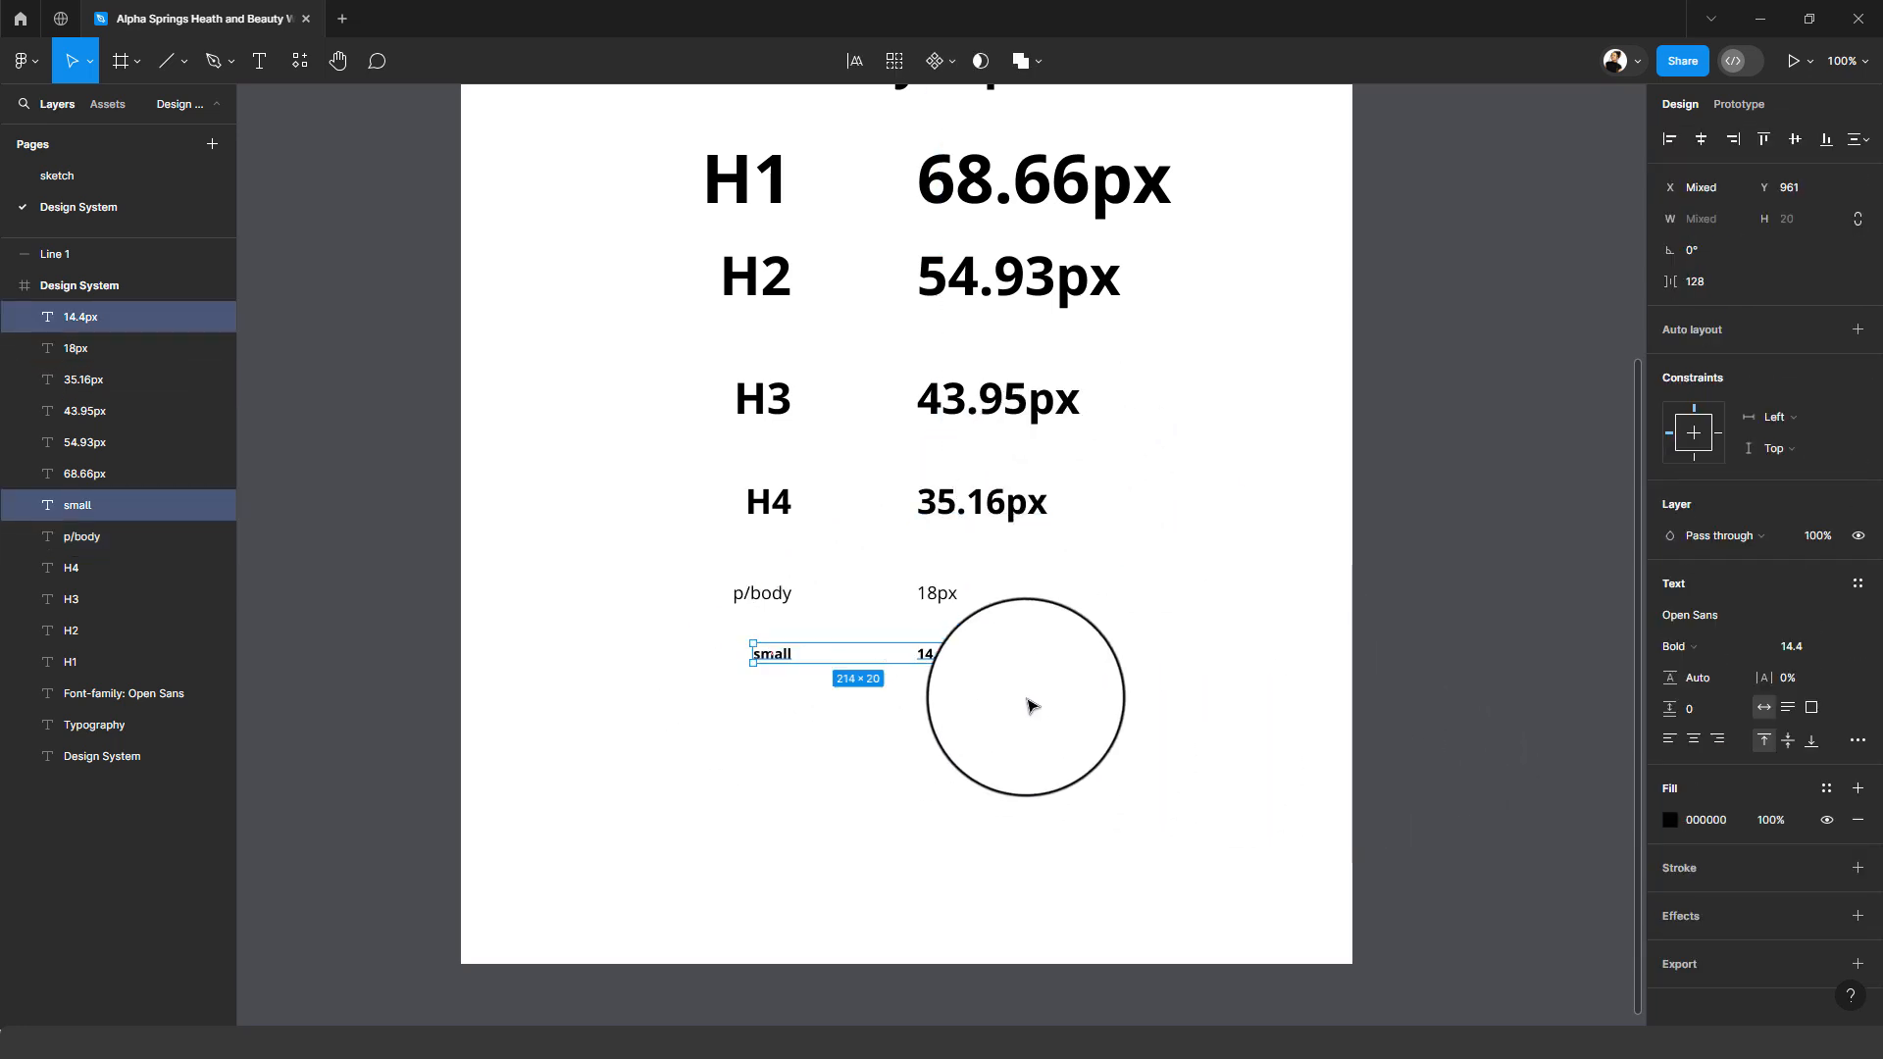
{"action": "left_click", "coordinate": [833, 706]}
{"action": "left_click_drag", "start_coordinate": [1048, 636], "coordinate": [726, 712]}
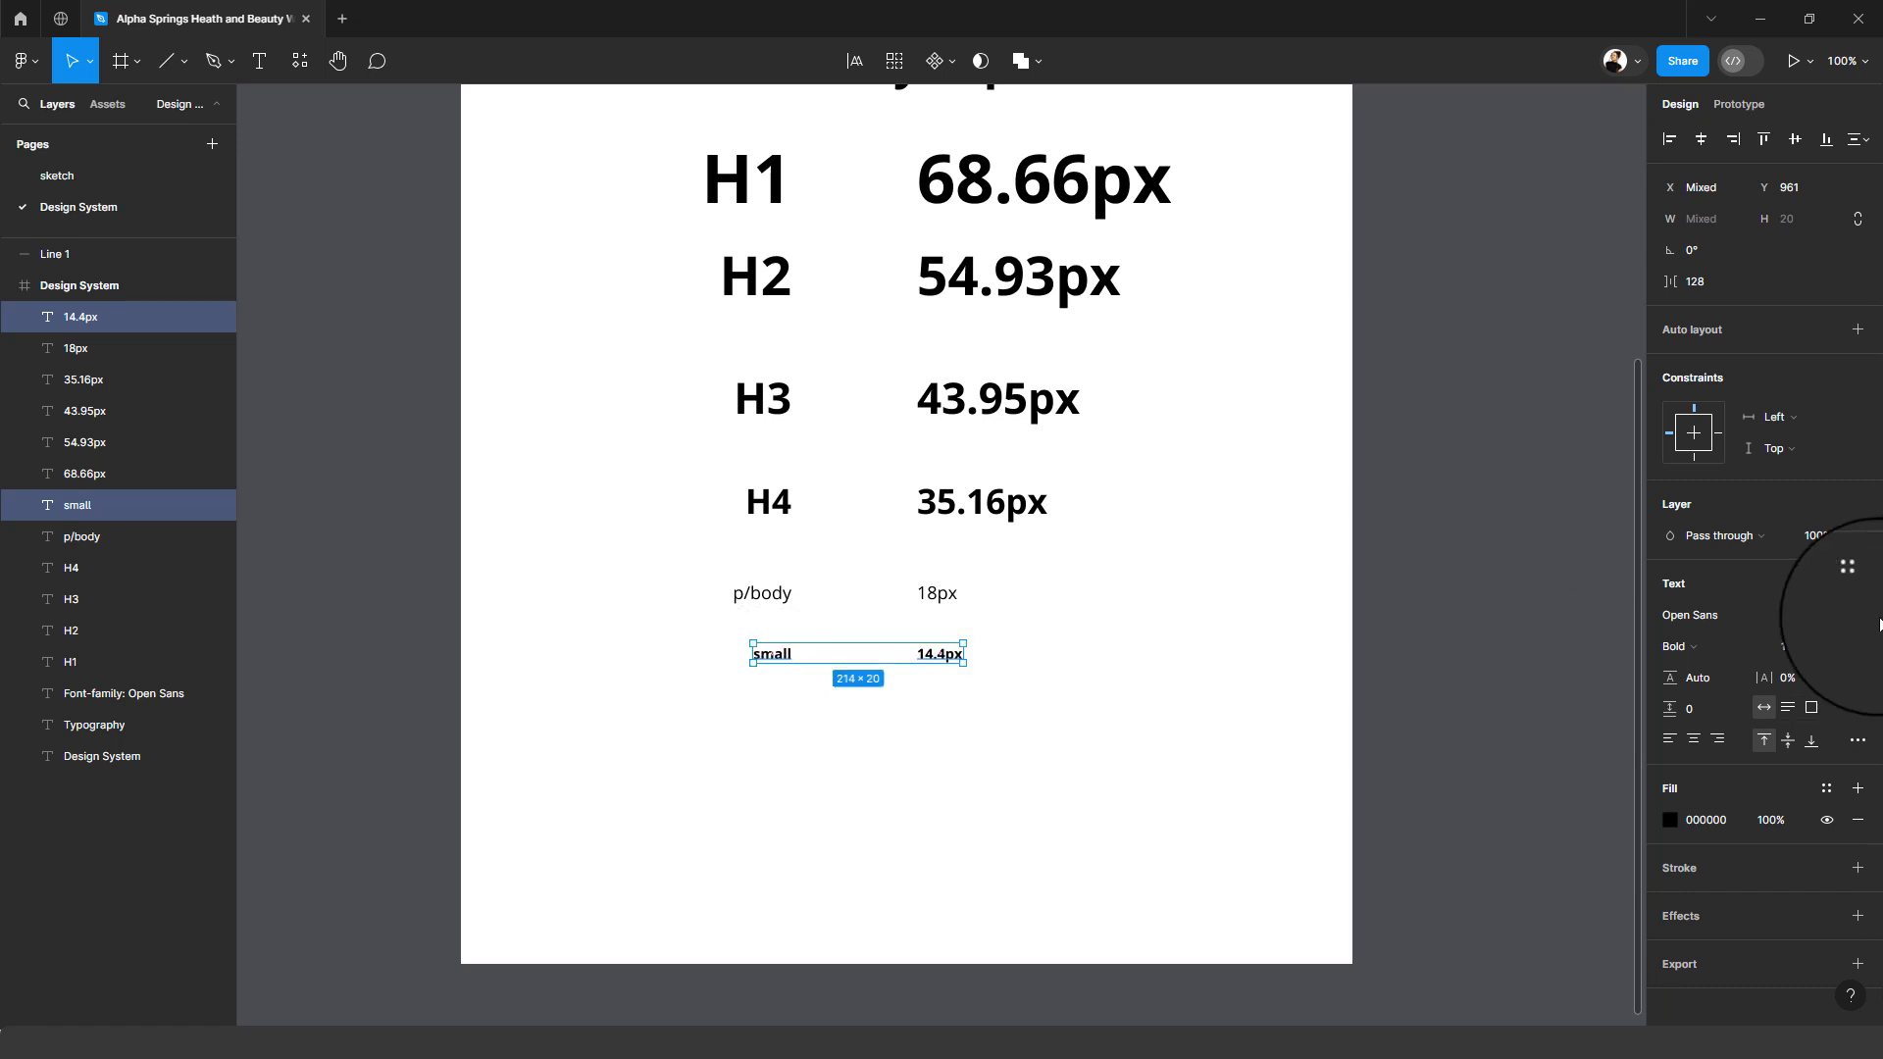
{"action": "left_click", "coordinate": [1736, 650]}
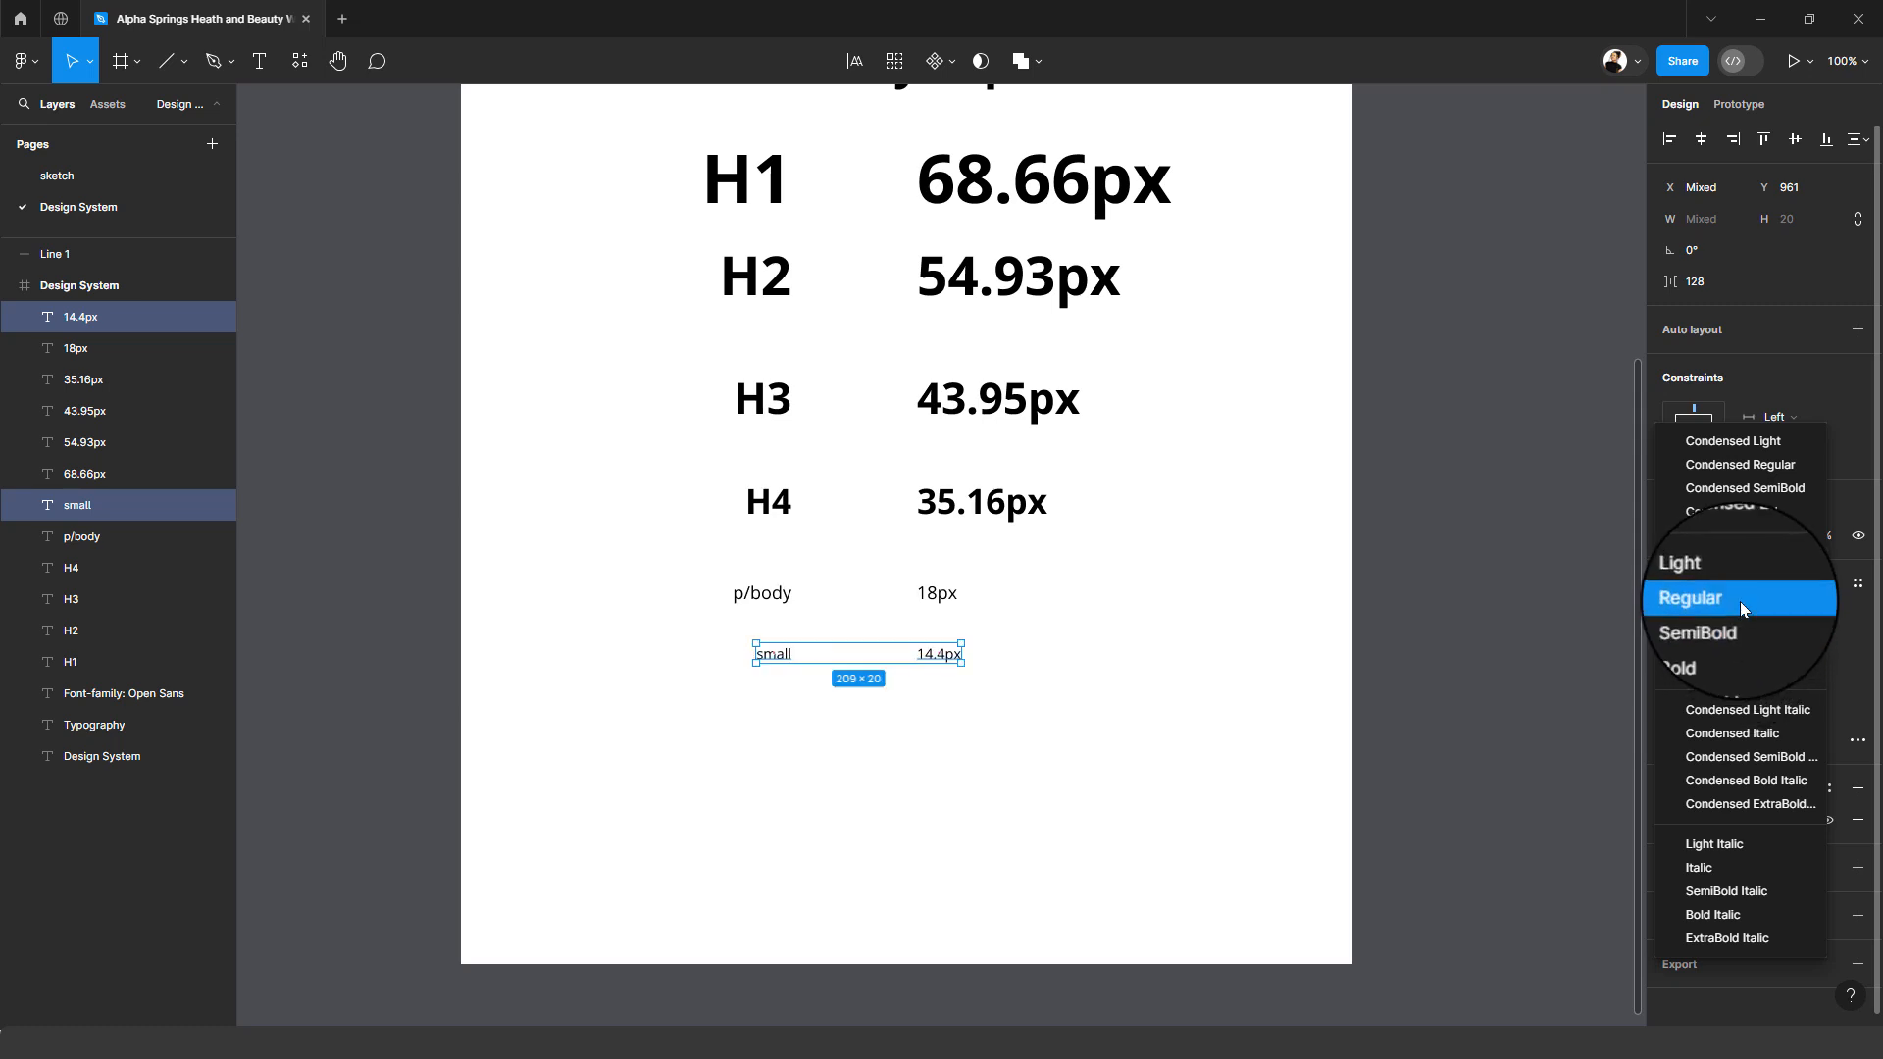
{"action": "left_click", "coordinate": [1740, 621]}
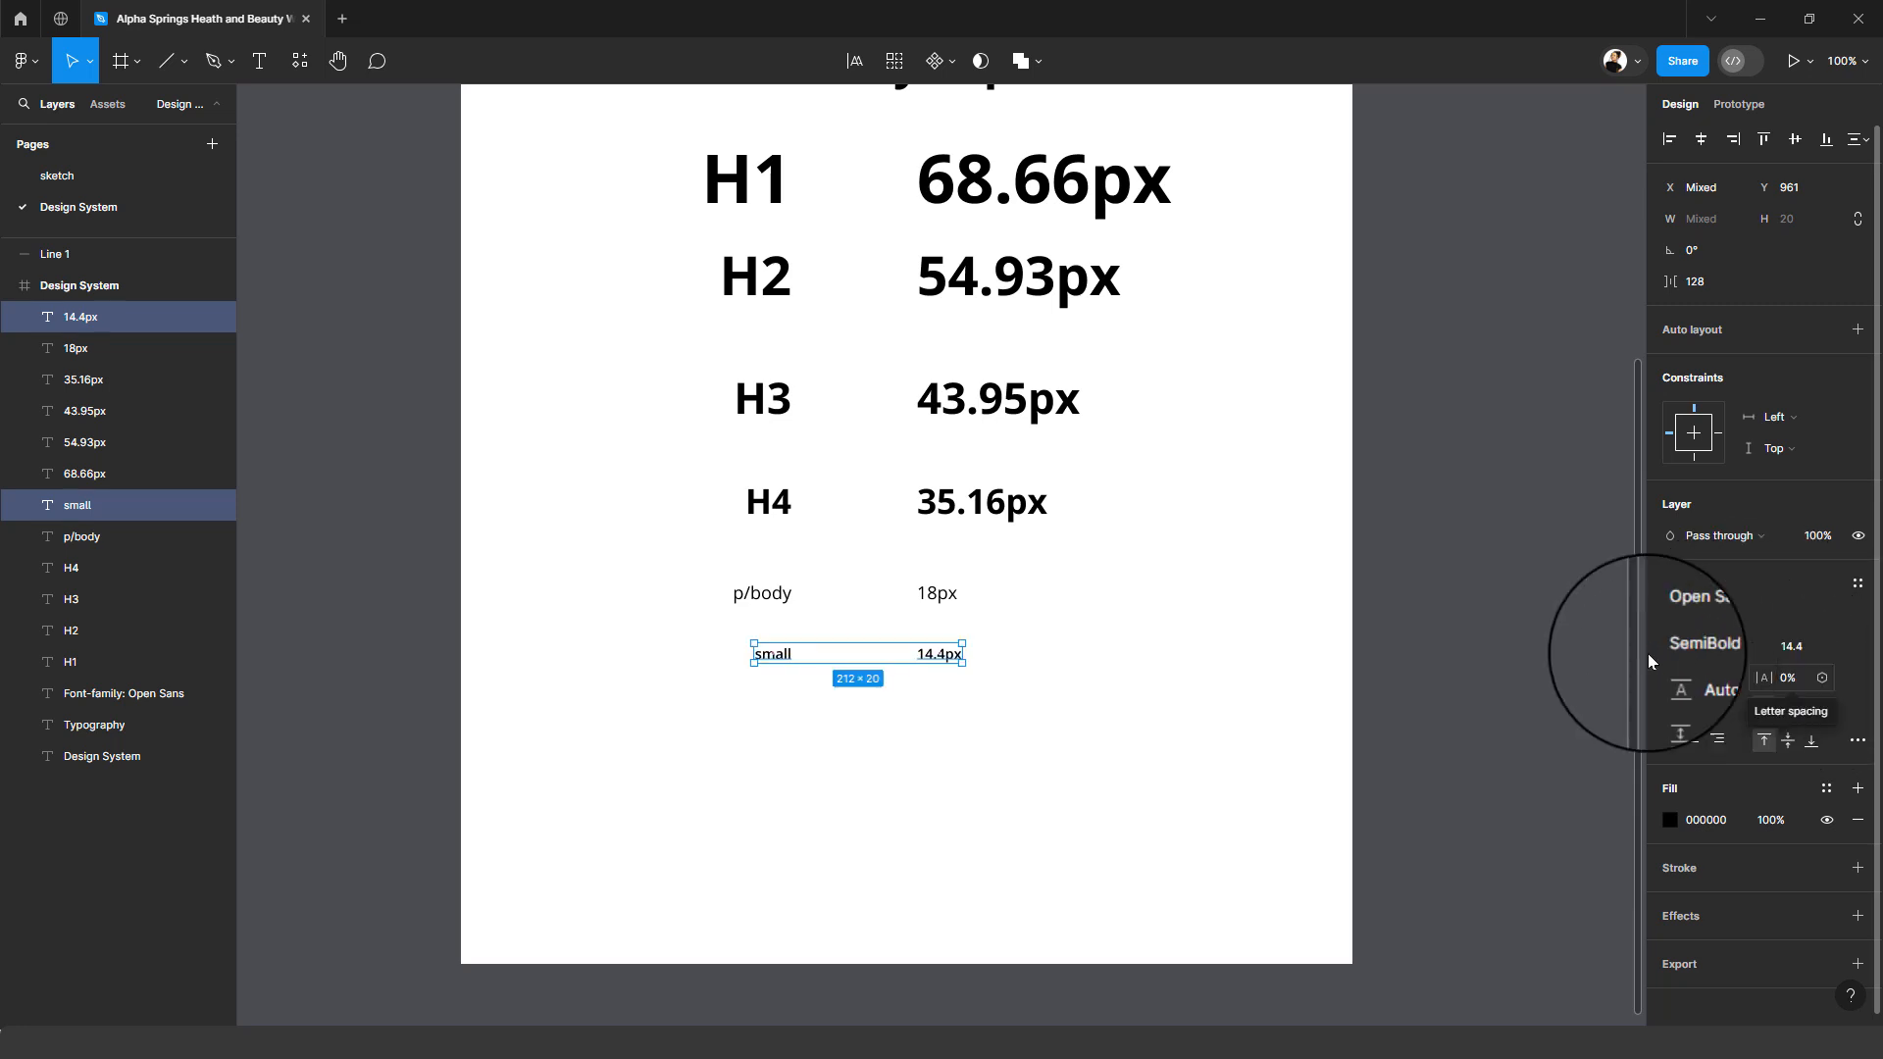
- Duplicate both p/body row labels and place the copy directly below the small row
{"action": "left_click_drag", "start_coordinate": [1017, 704], "coordinate": [761, 649]}
{"action": "left_click_drag", "start_coordinate": [1042, 575], "coordinate": [707, 611]}
{"action": "left_click_drag", "start_coordinate": [815, 591], "coordinate": [784, 708]}
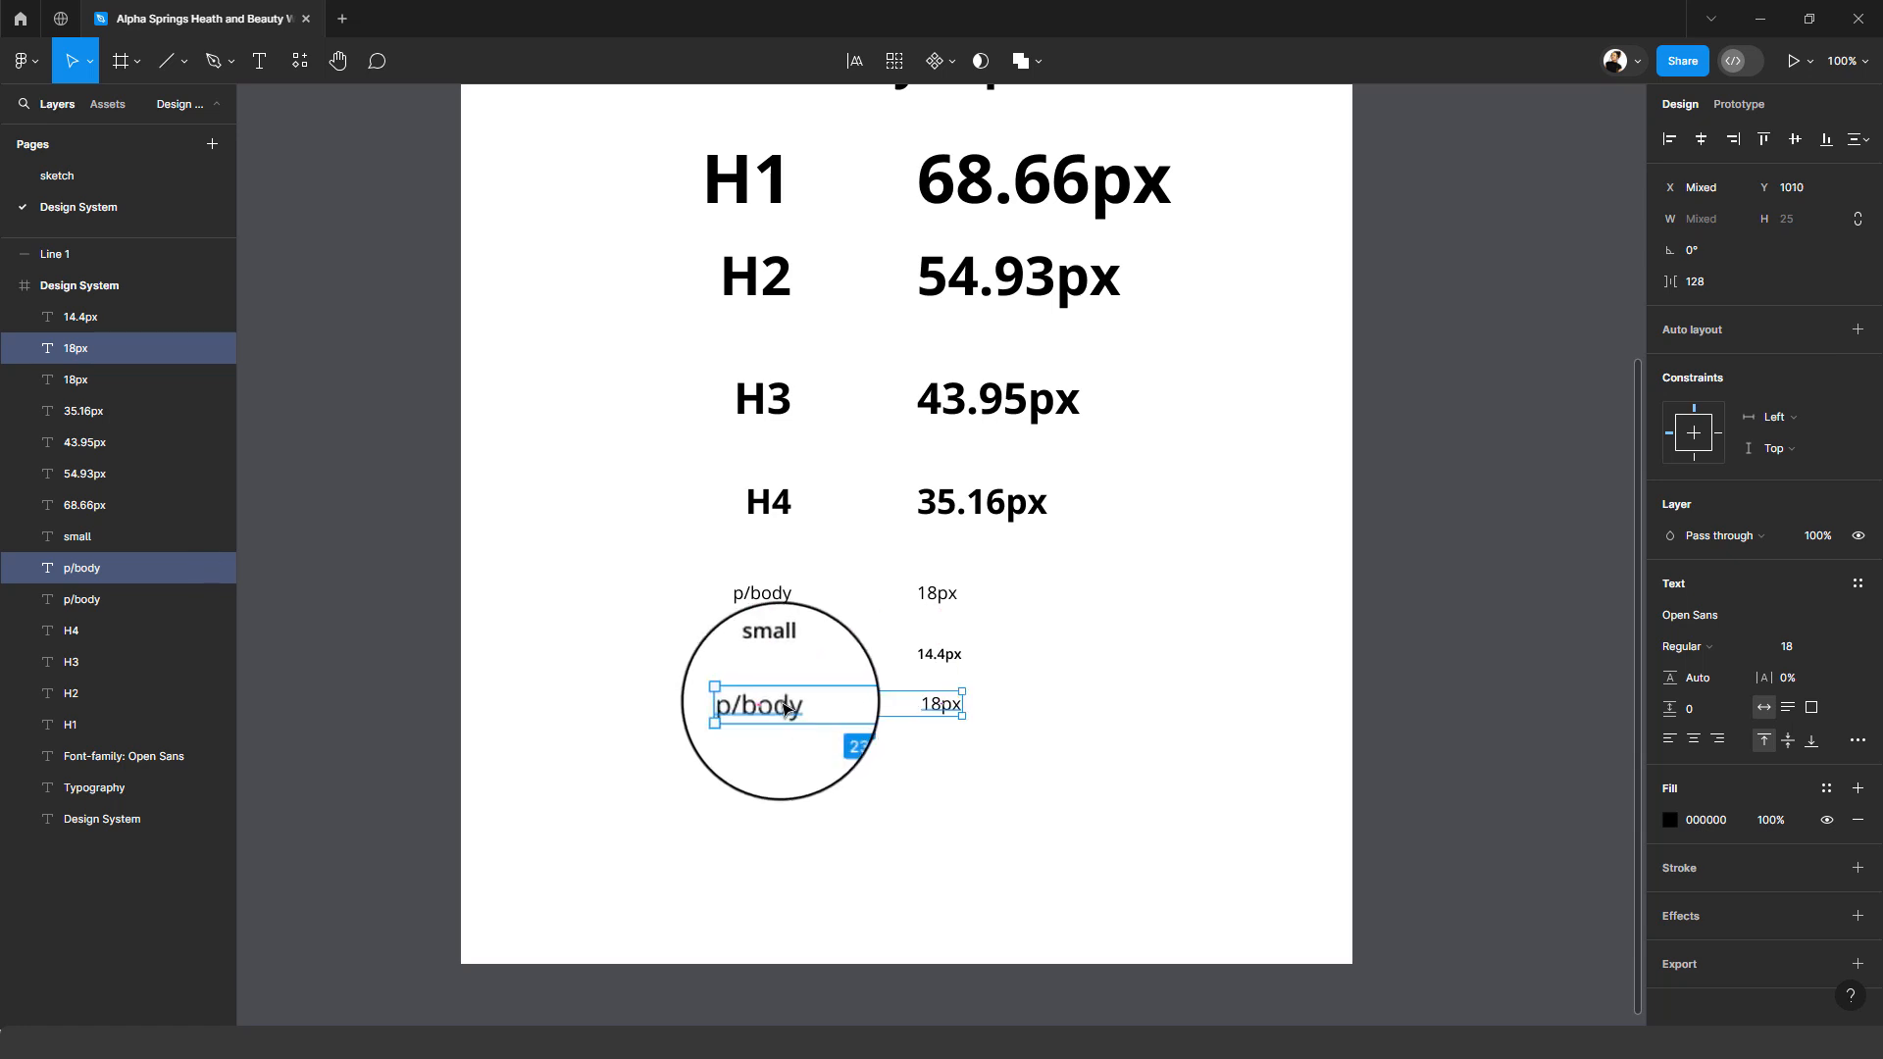
- Change the duplicated p/body label below the small row to "button"
{"action": "double_click", "coordinate": [782, 706]}
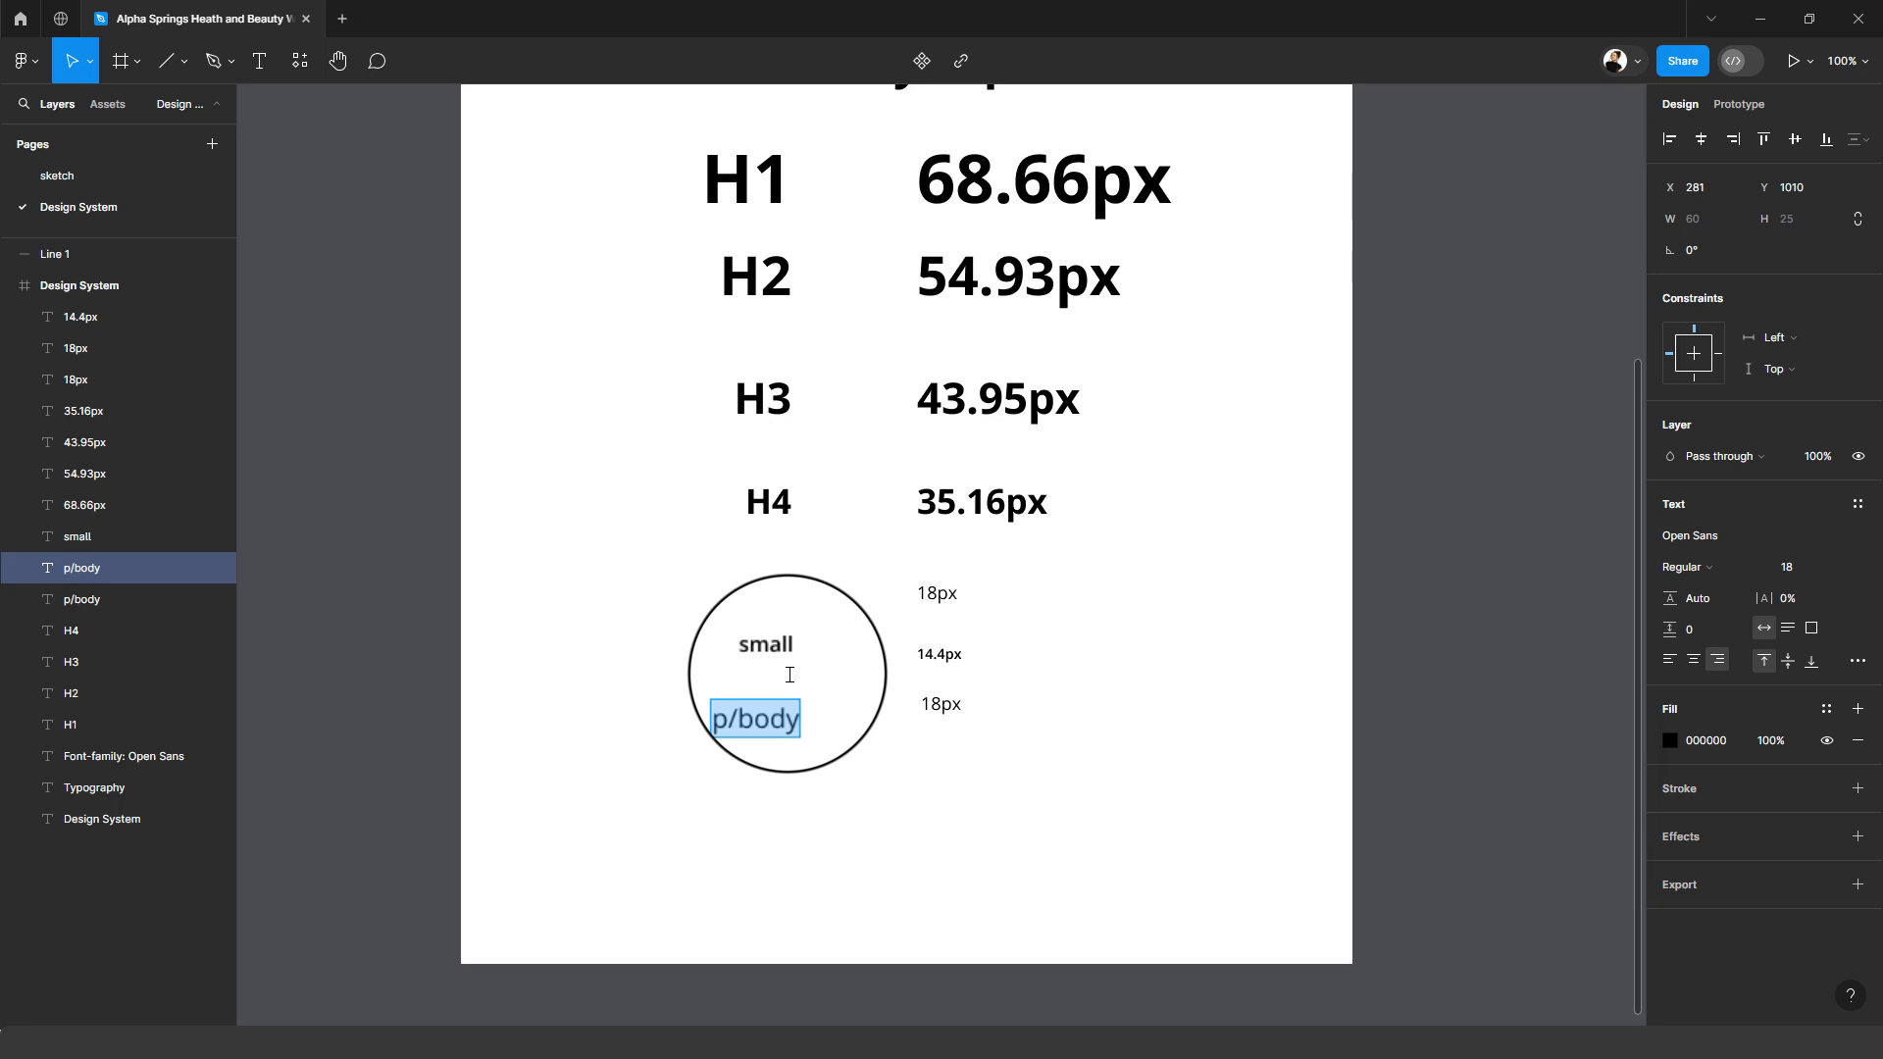
{"action": "type", "text": "u"}
{"action": "key", "text": "BackSpace"}
{"action": "type", "text": "u"}
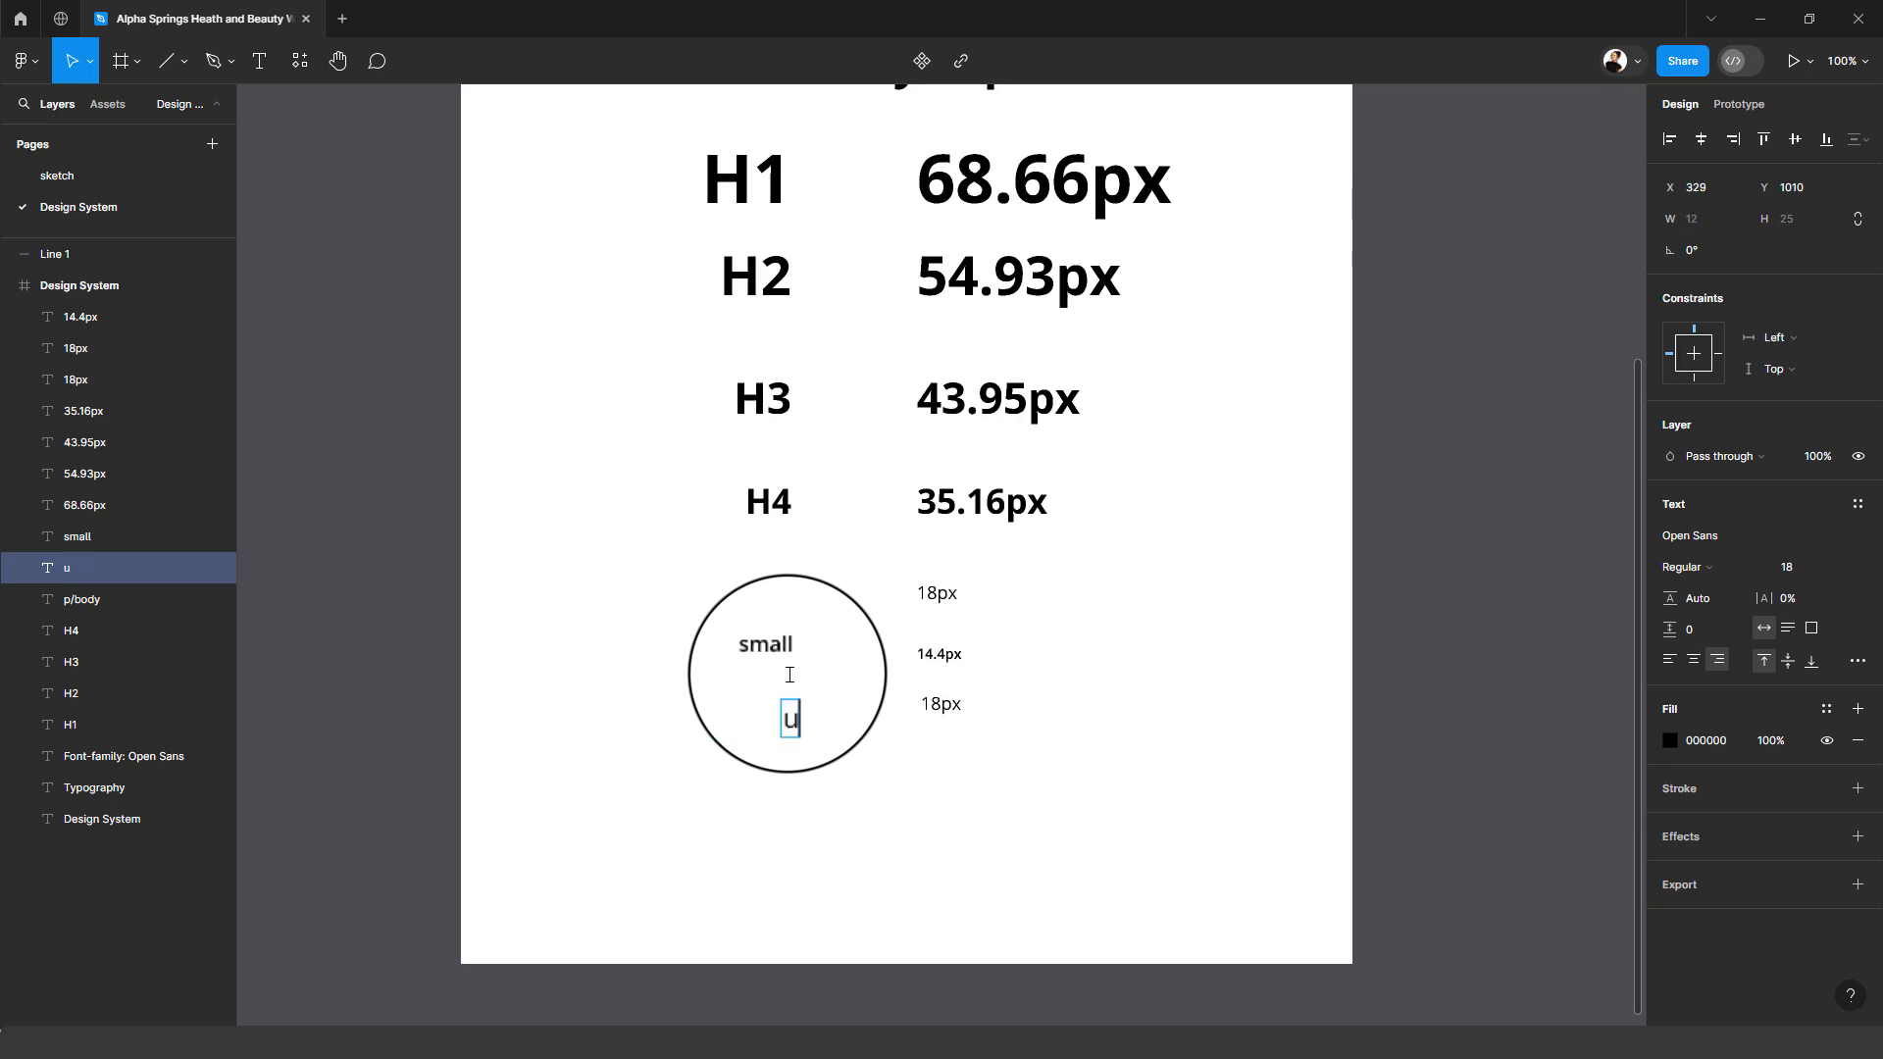
{"action": "key", "text": "BackSpace"}
{"action": "type", "text": "but"}
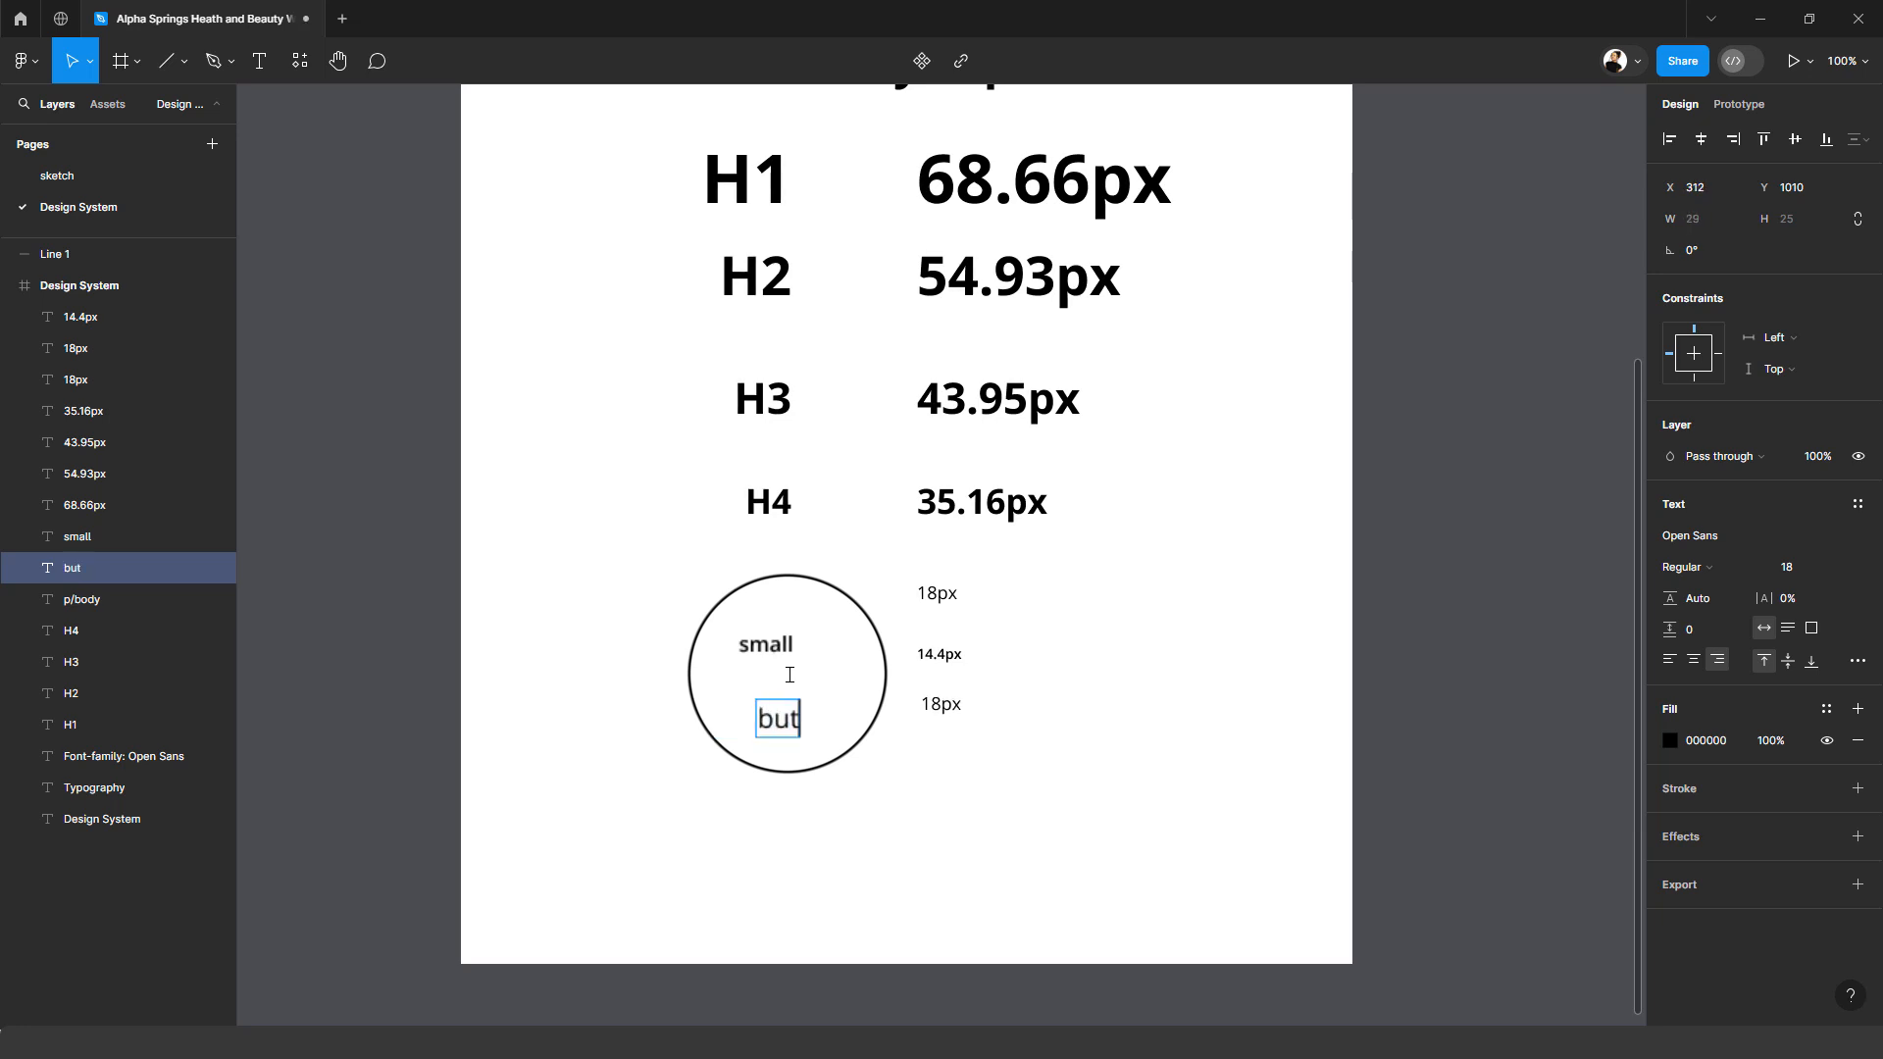
{"action": "type", "text": "ton"}
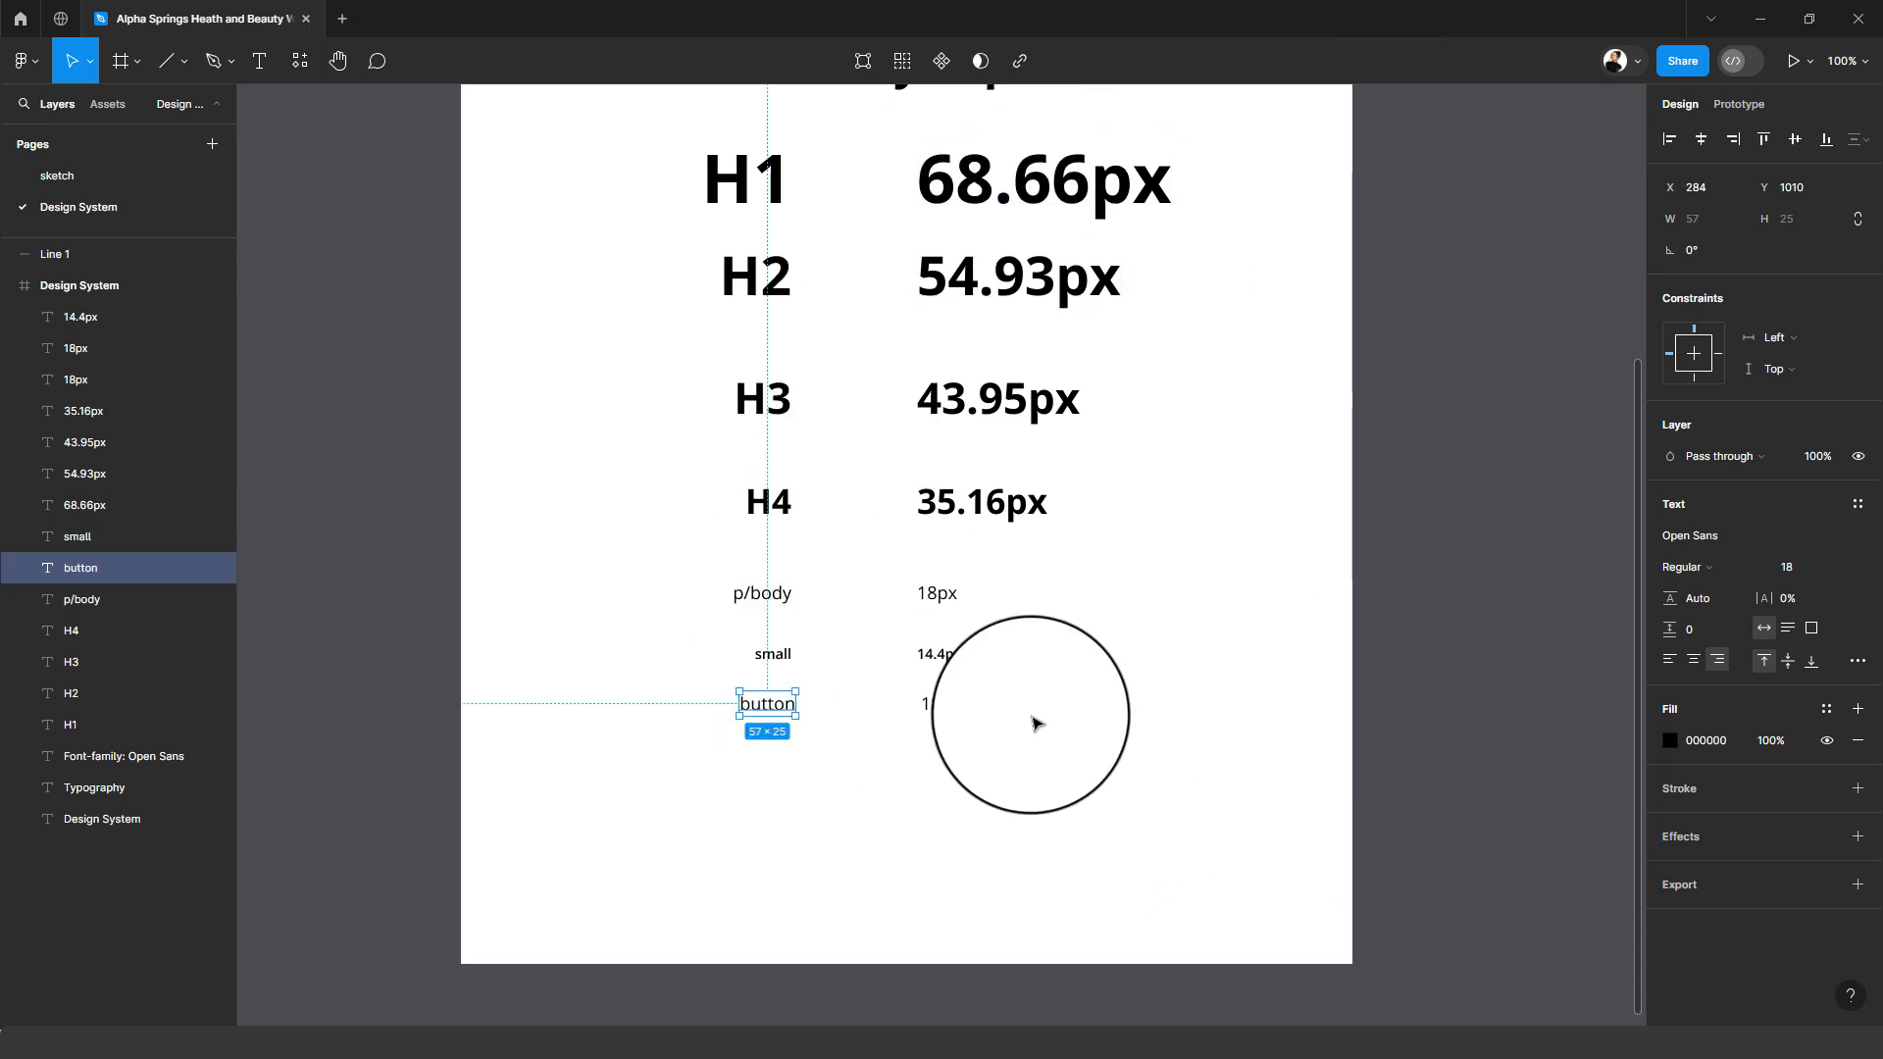
- Set the font weight of both button row labels to Bold
{"action": "left_click_drag", "start_coordinate": [1032, 716], "coordinate": [702, 698]}
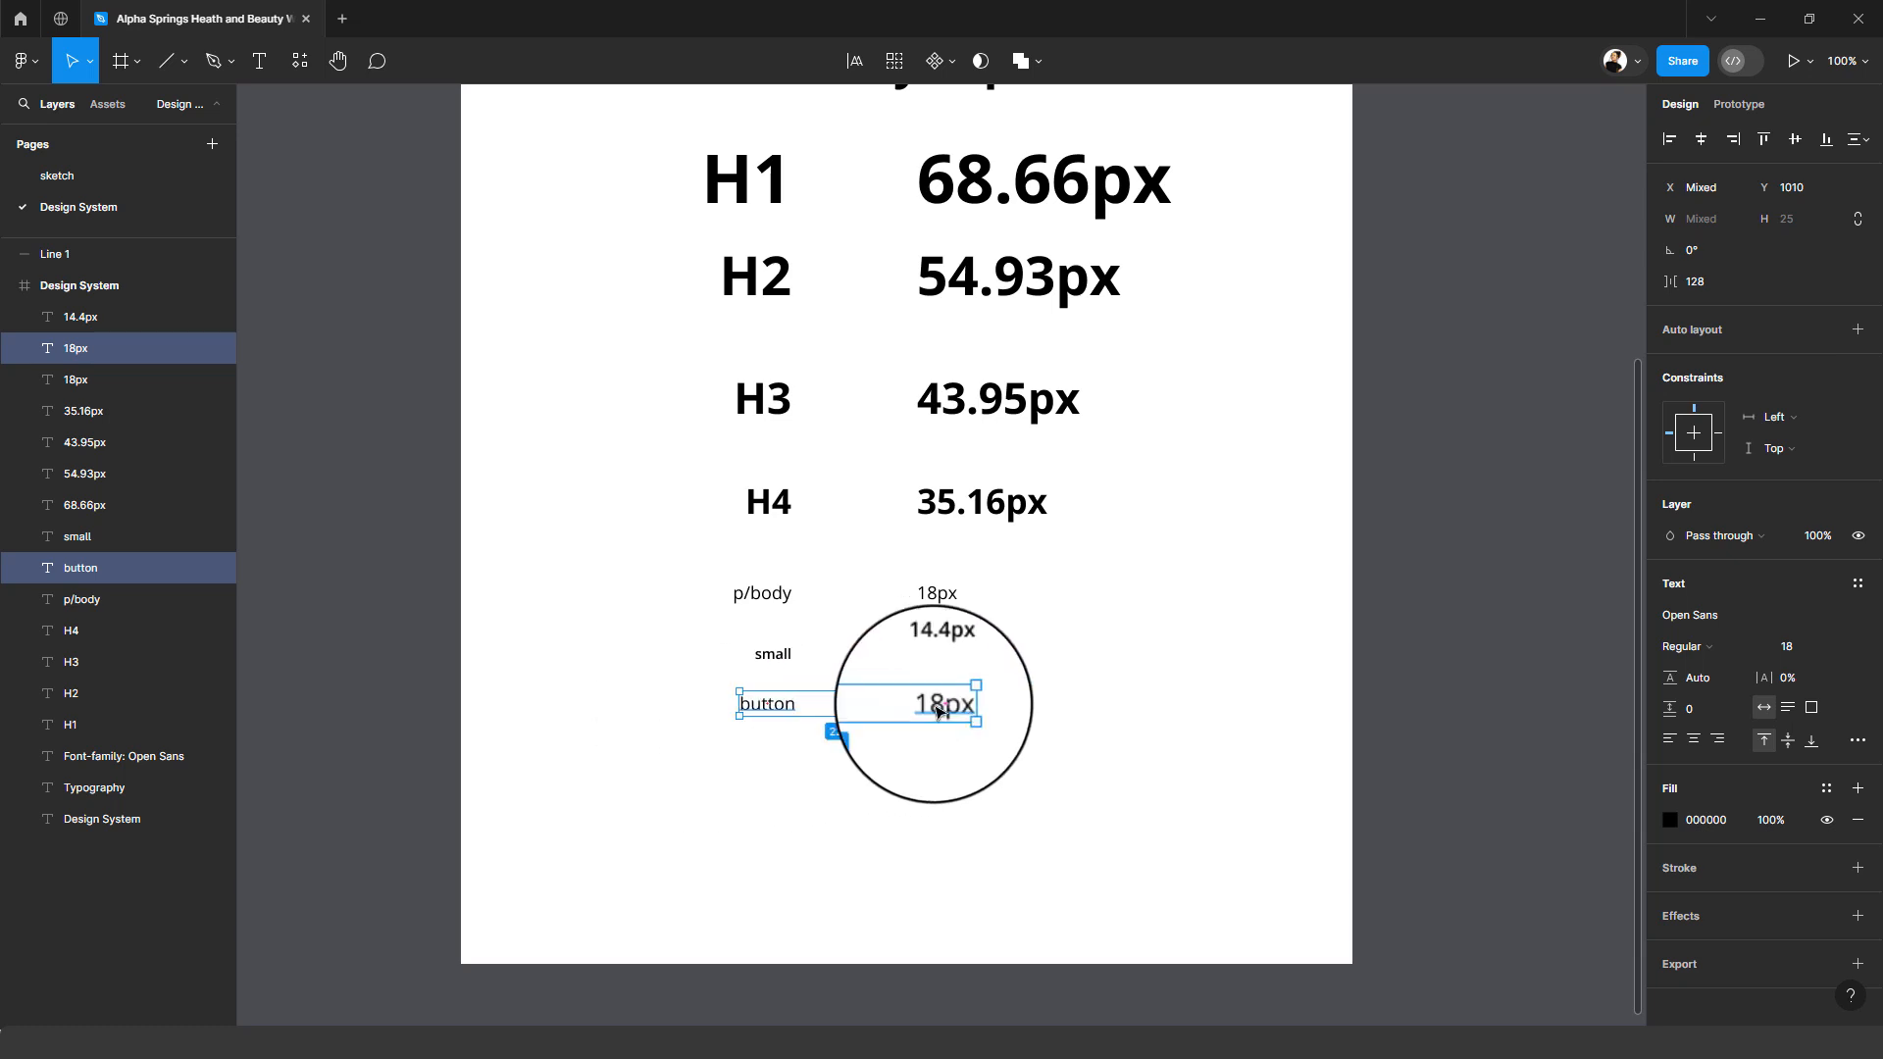
{"action": "left_click", "coordinate": [1715, 645]}
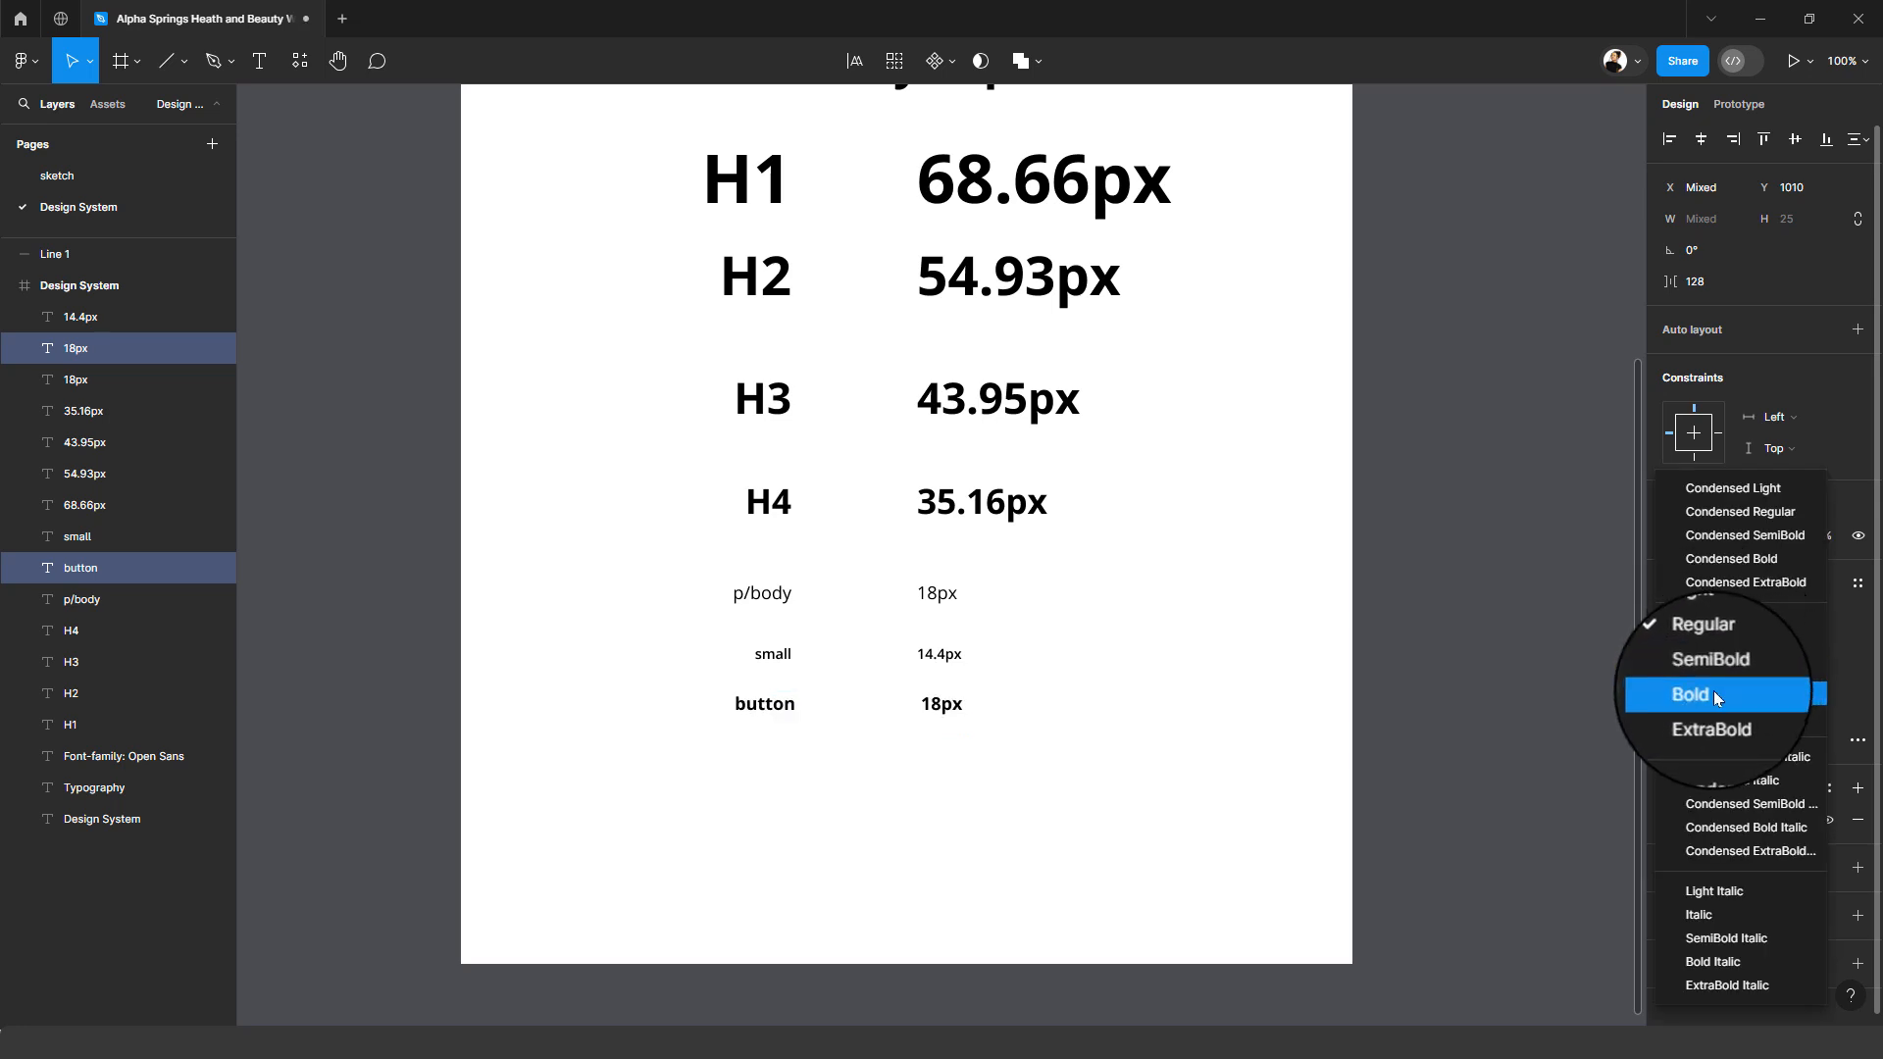
{"action": "left_click", "coordinate": [1714, 694]}
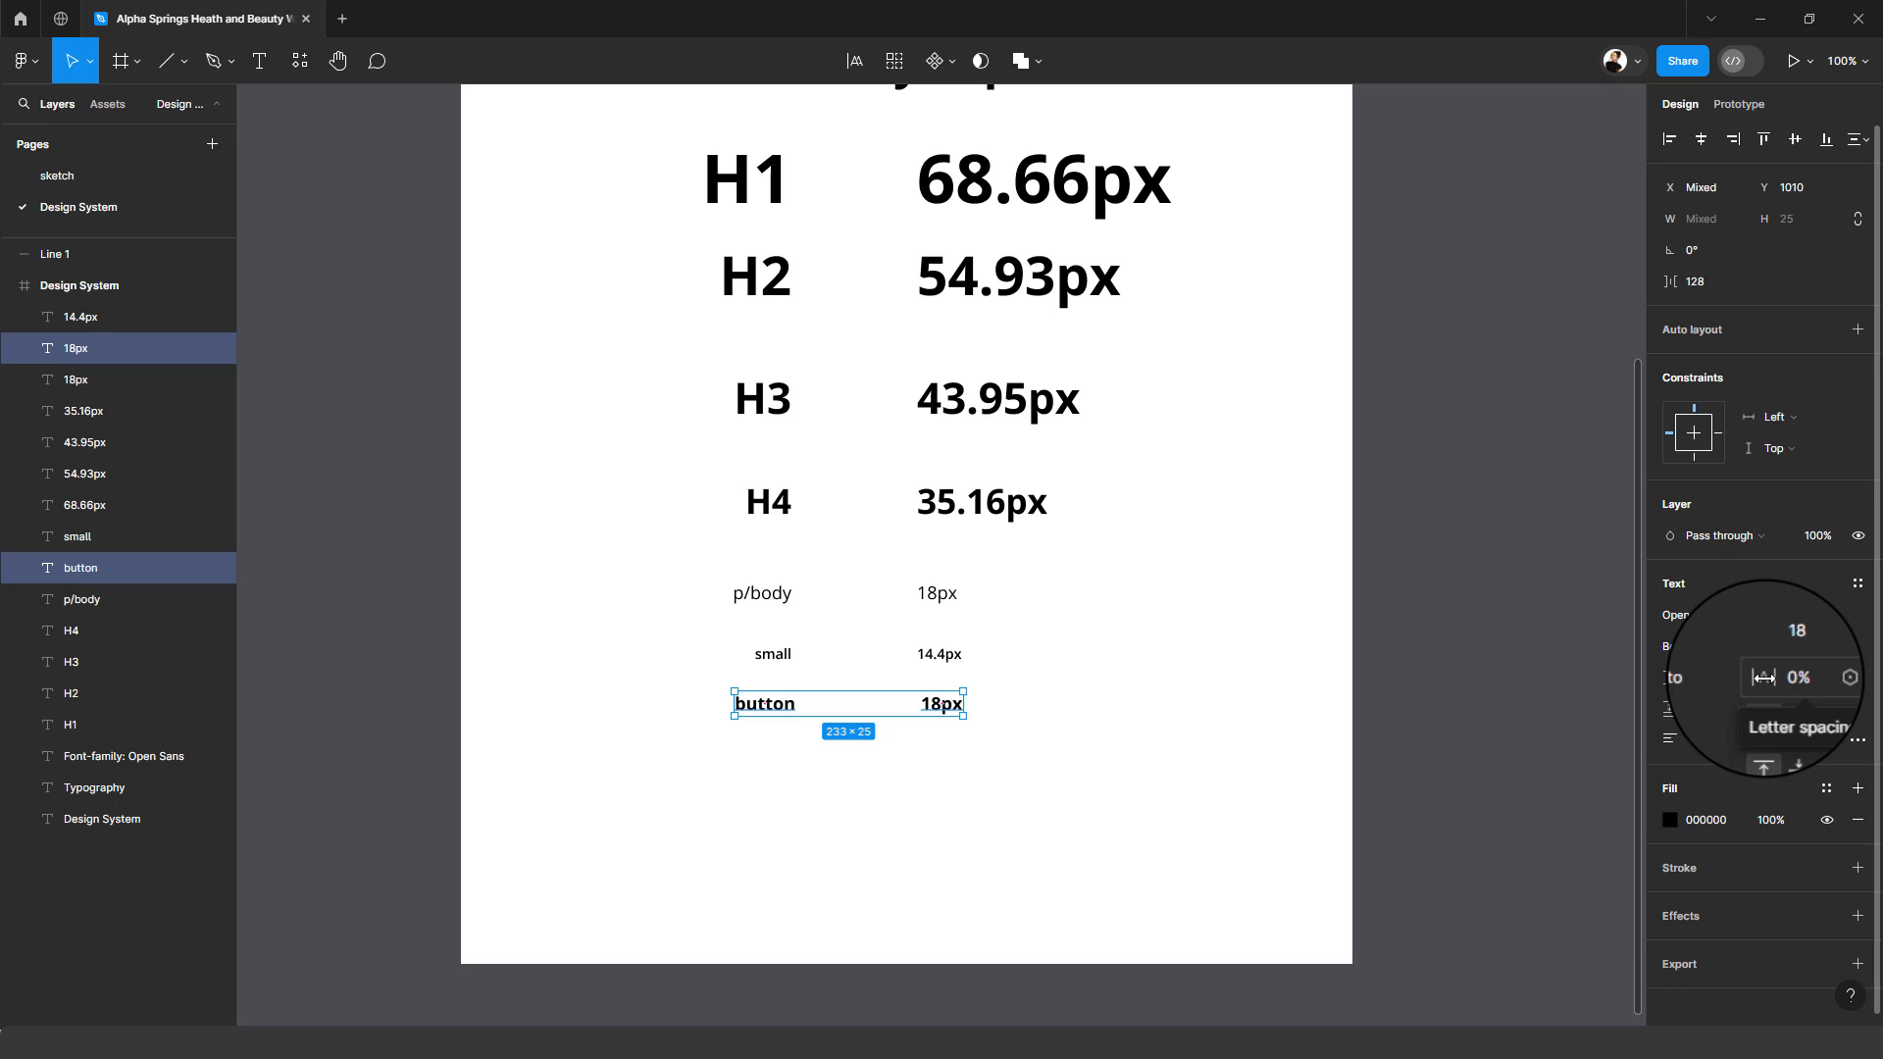
- Set the letter spacing of both button row labels to 10% and clear the selection
{"action": "left_click", "coordinate": [1792, 676]}
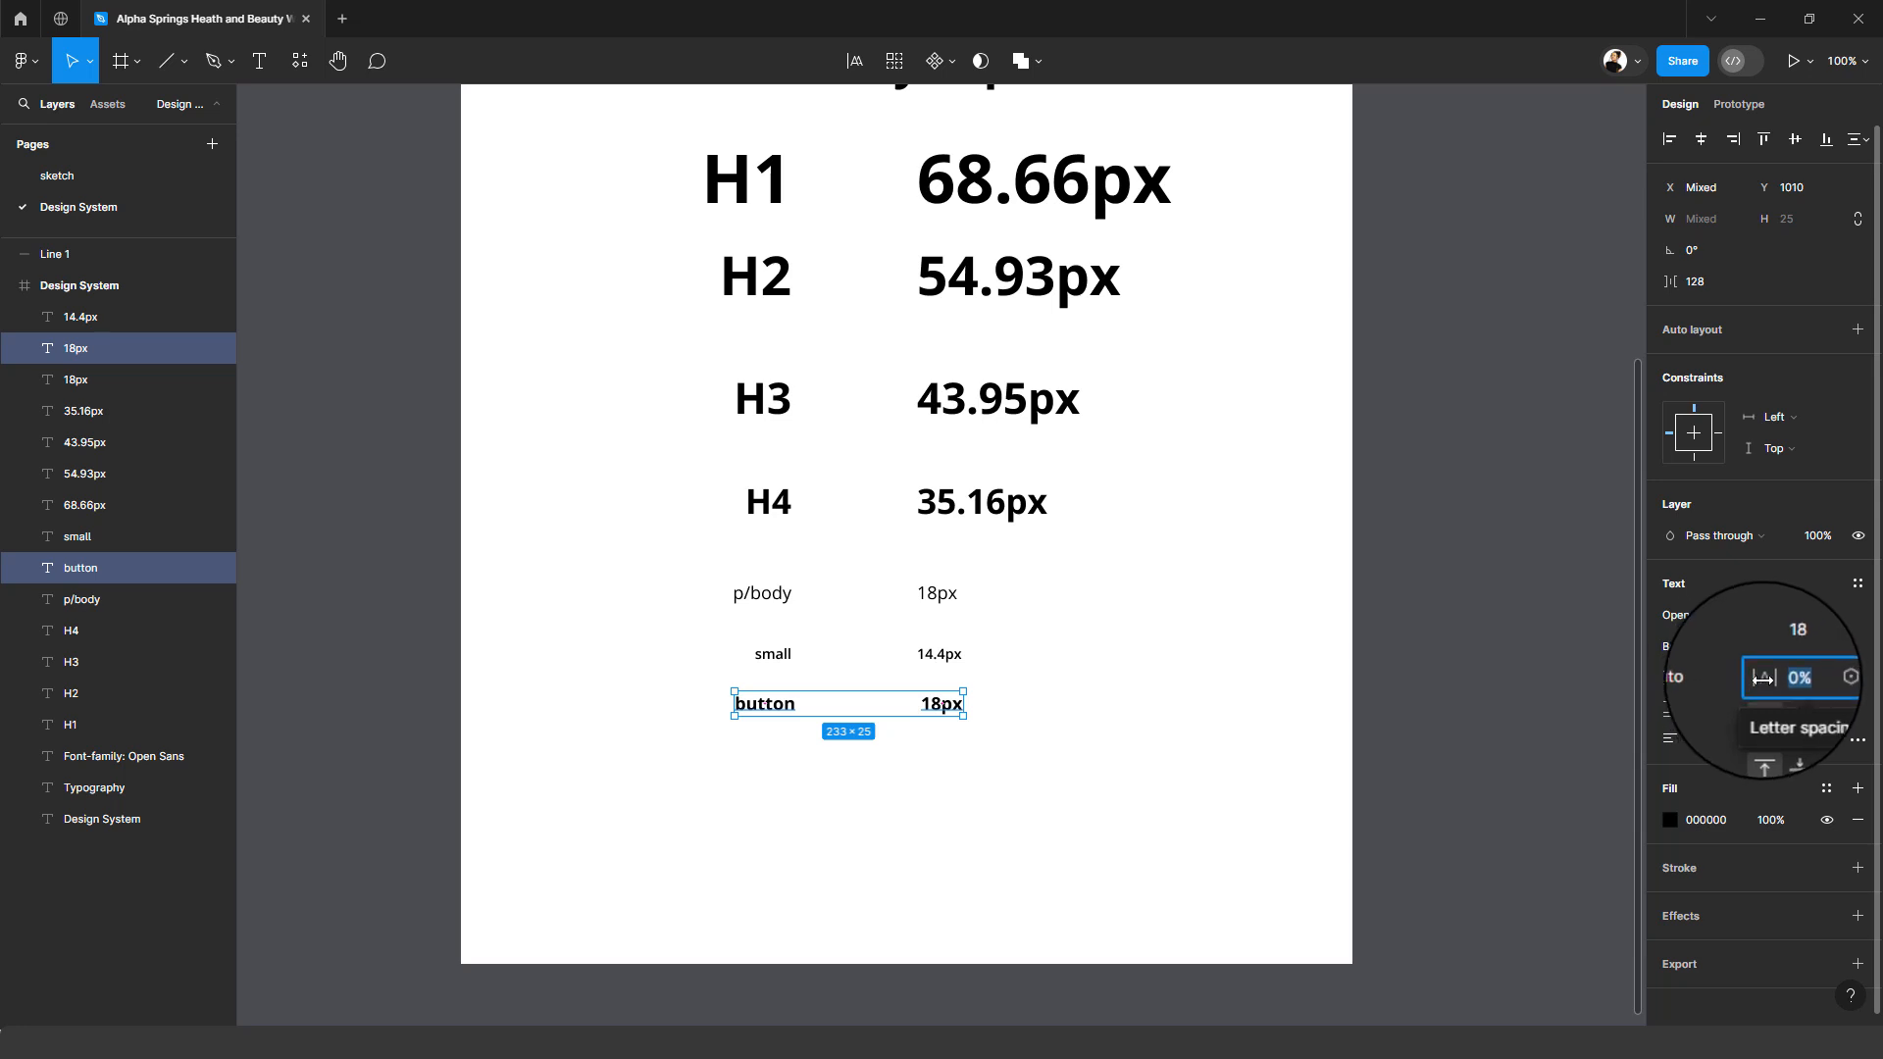
{"action": "left_click_drag", "start_coordinate": [1763, 678], "coordinate": [1786, 677]}
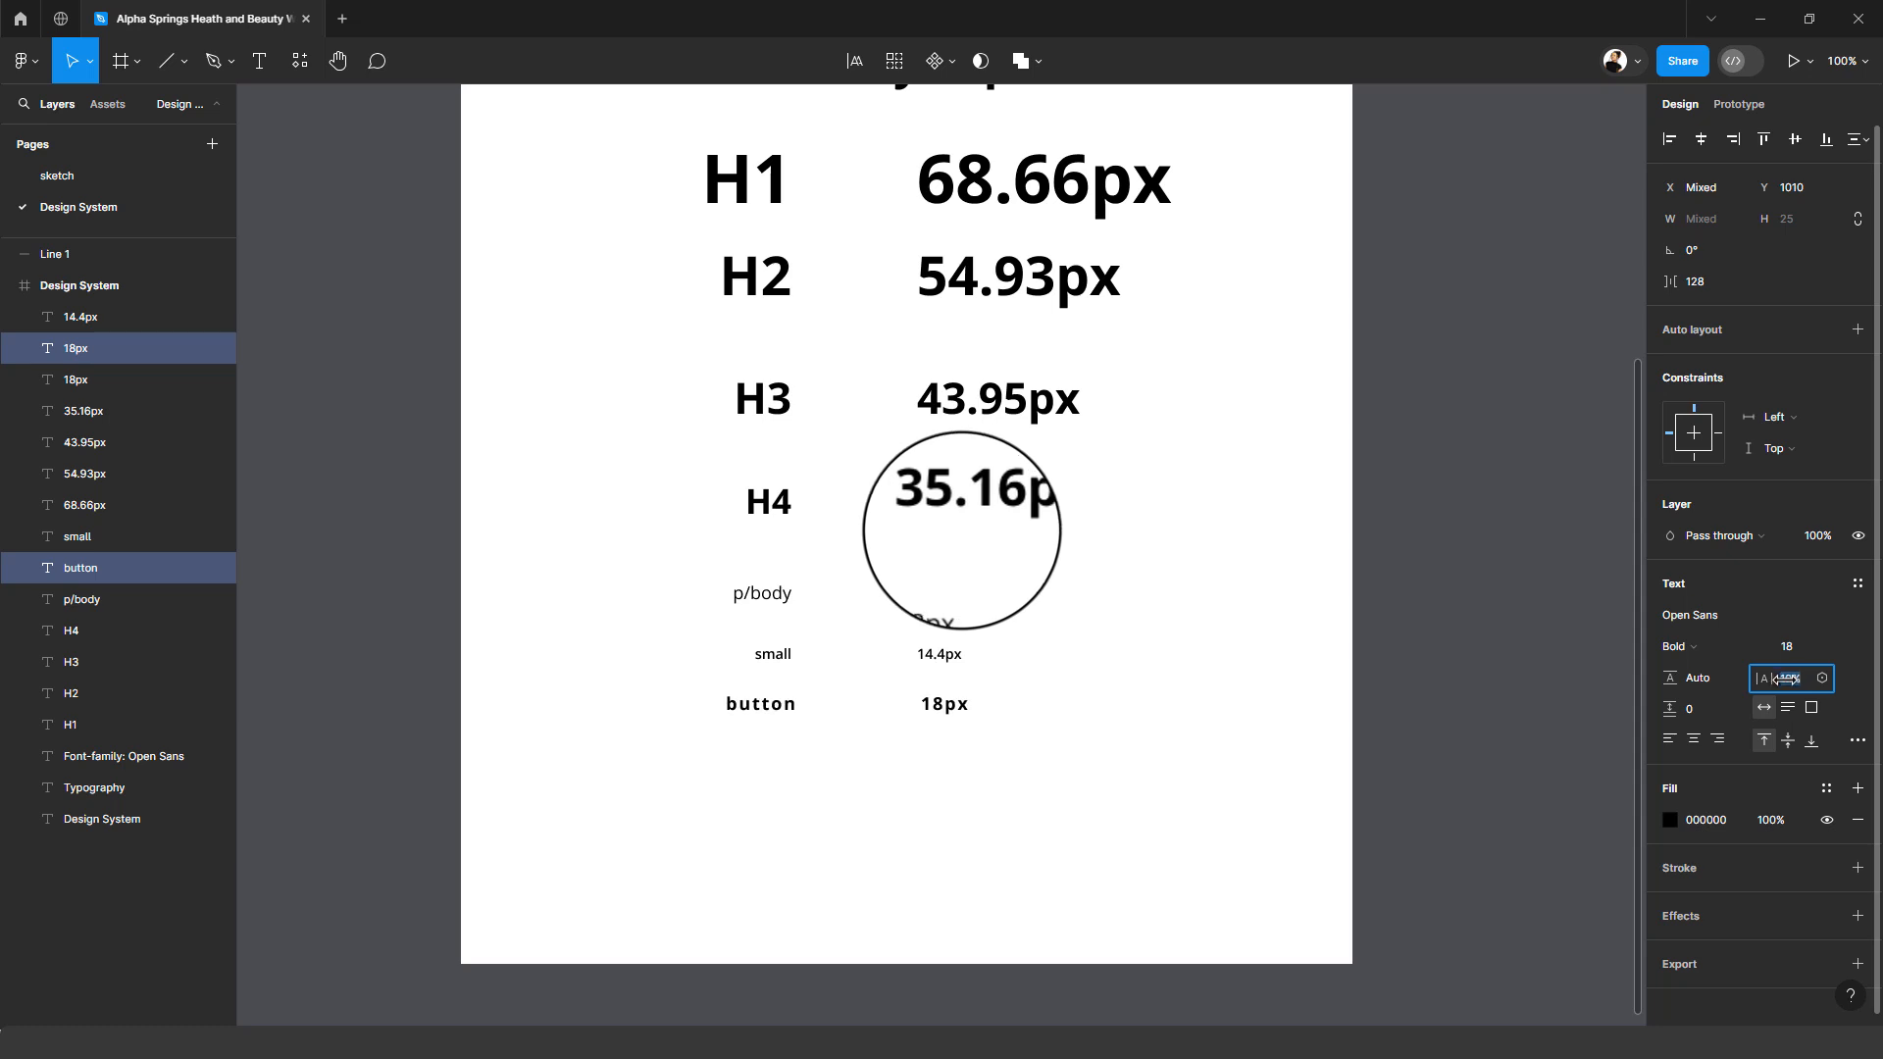
{"action": "left_click_drag", "start_coordinate": [1785, 679], "coordinate": [1784, 679]}
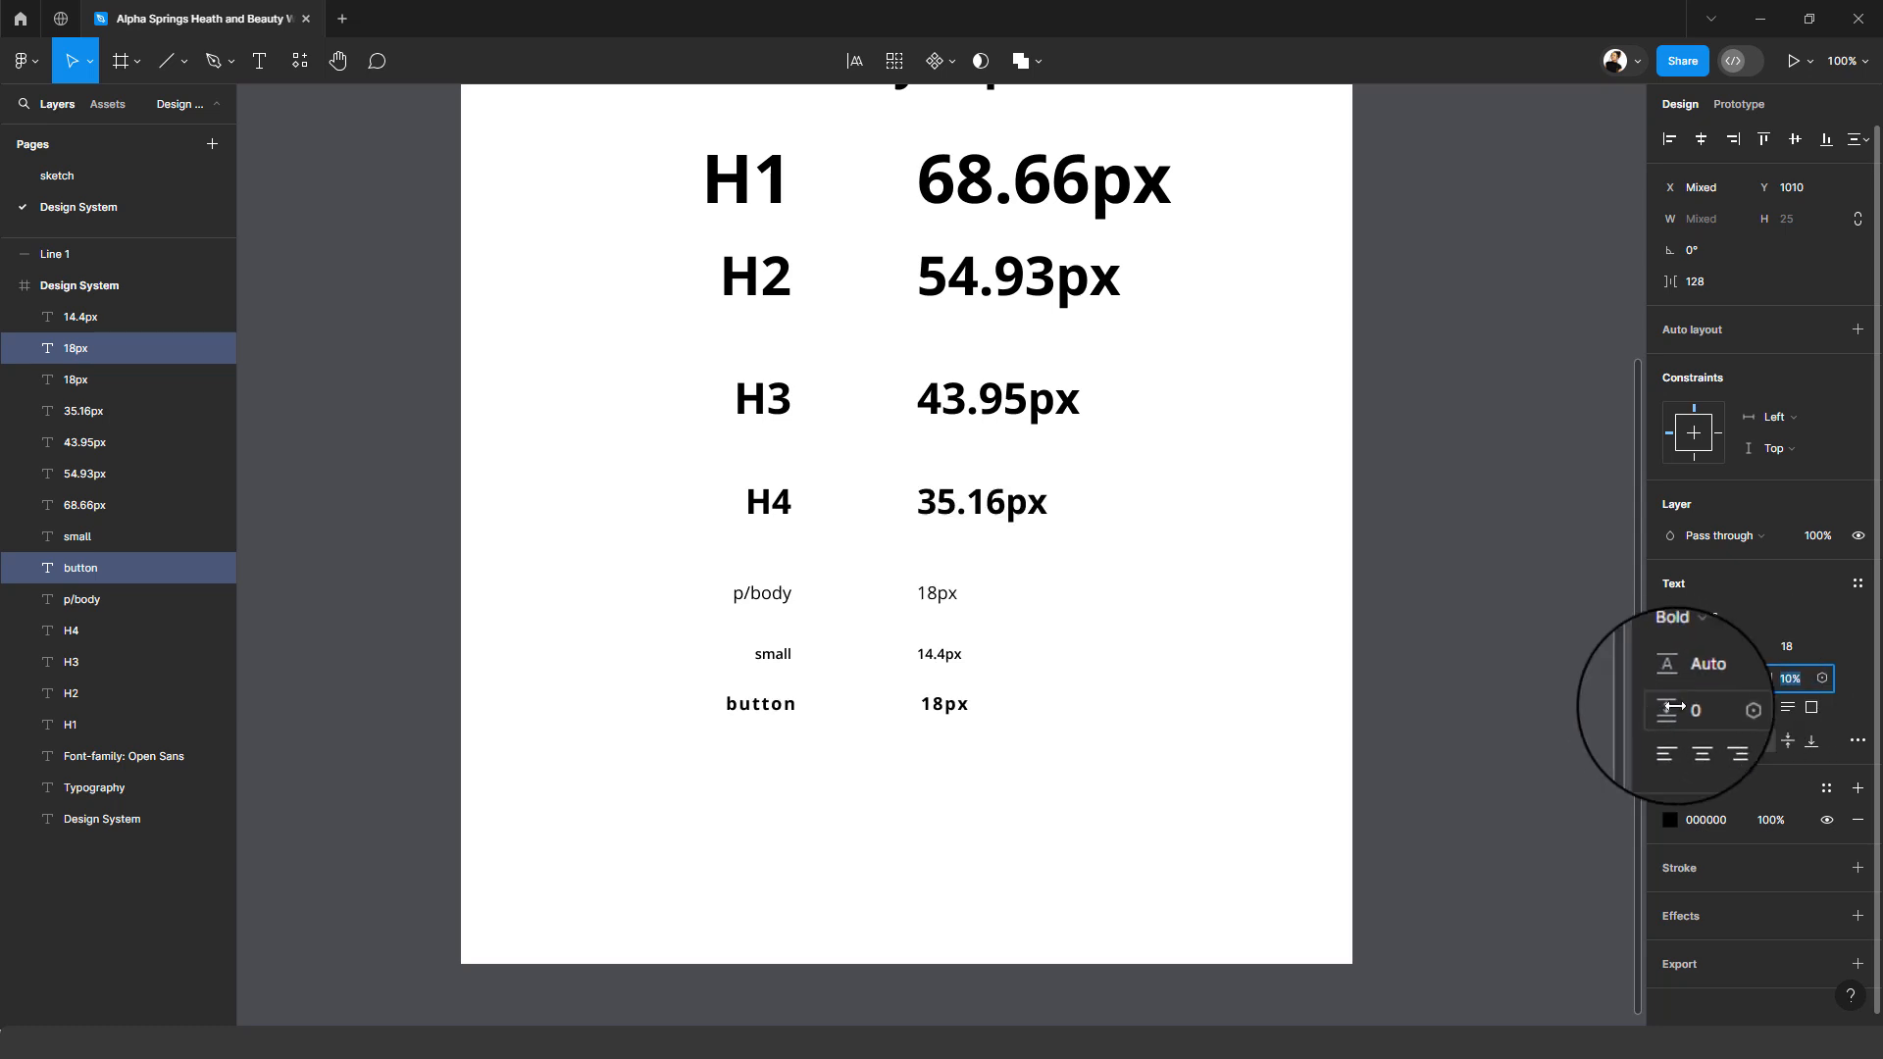
{"action": "left_click", "coordinate": [1843, 616]}
{"action": "left_click", "coordinate": [1492, 437]}
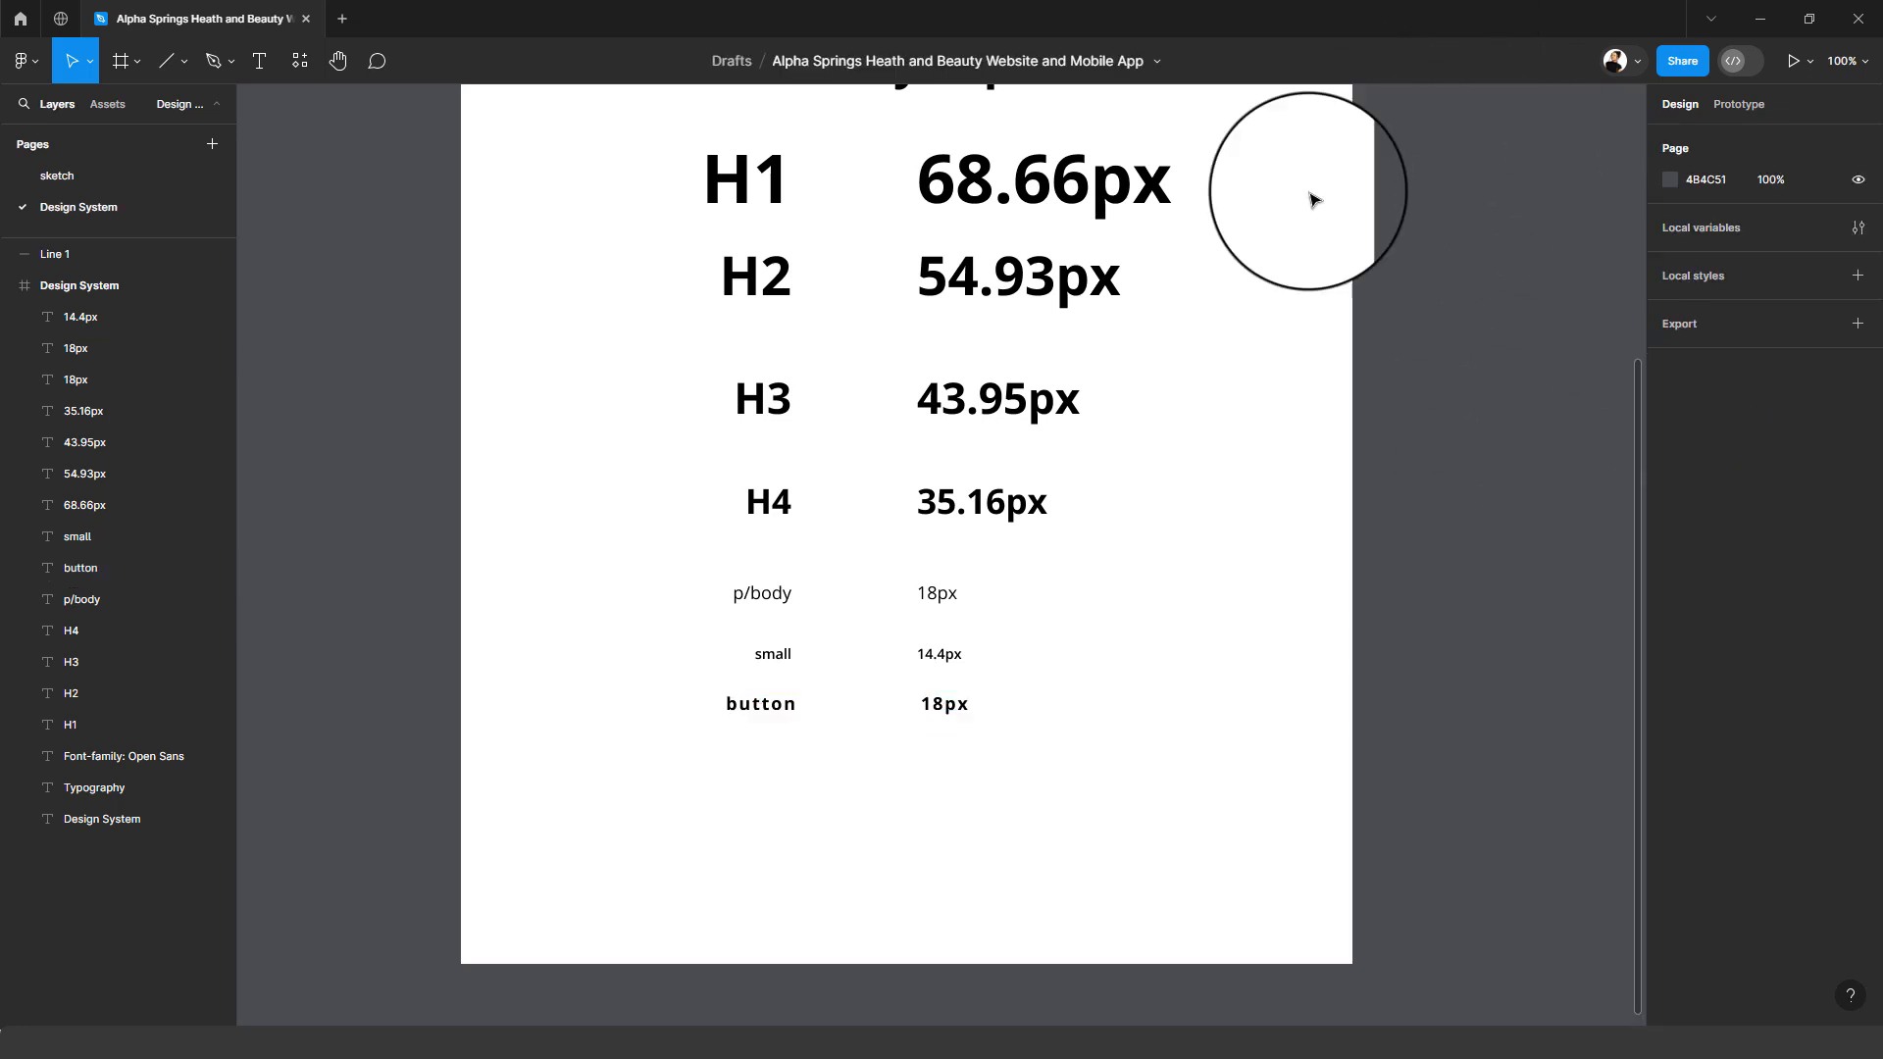
- Create a text style named "h1" from the H1 label and its 68.66px size label
{"action": "scroll", "coordinate": [1314, 200], "scroll_direction": "up", "scroll_amount": 3}
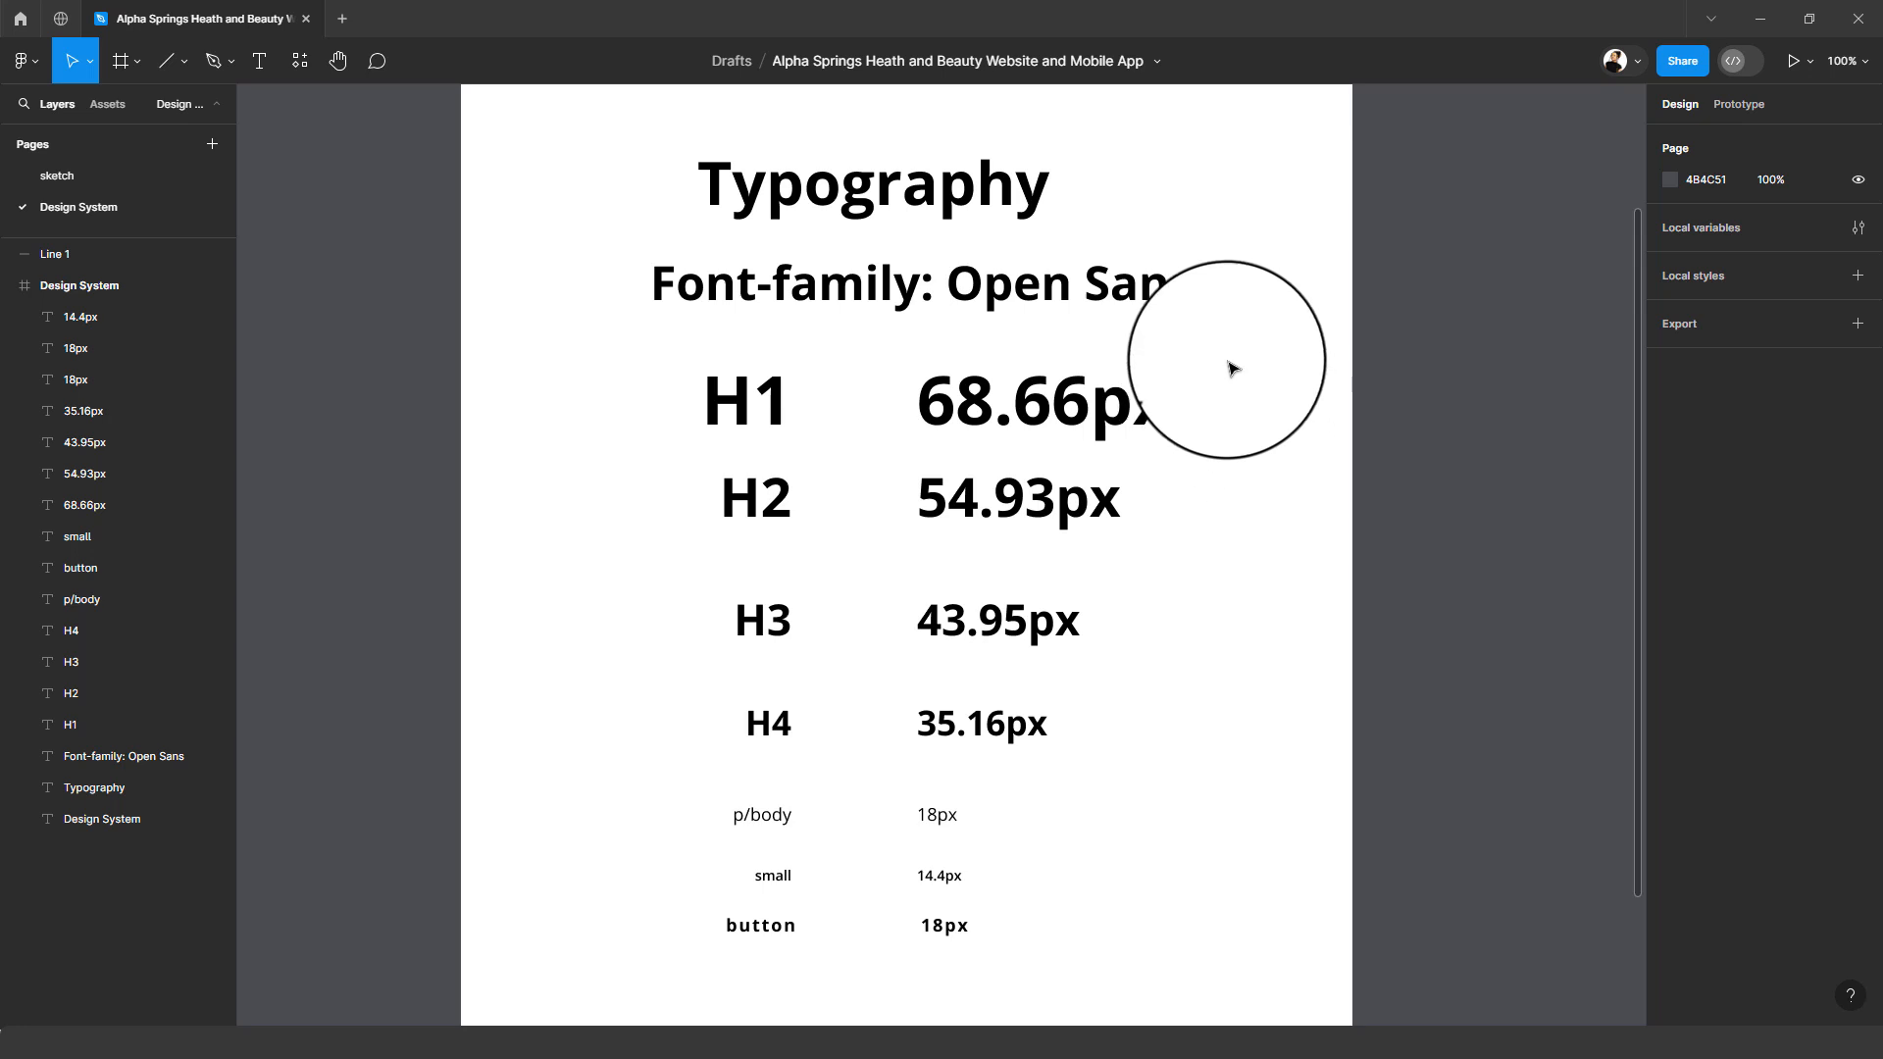
{"action": "left_click_drag", "start_coordinate": [1256, 354], "coordinate": [711, 423]}
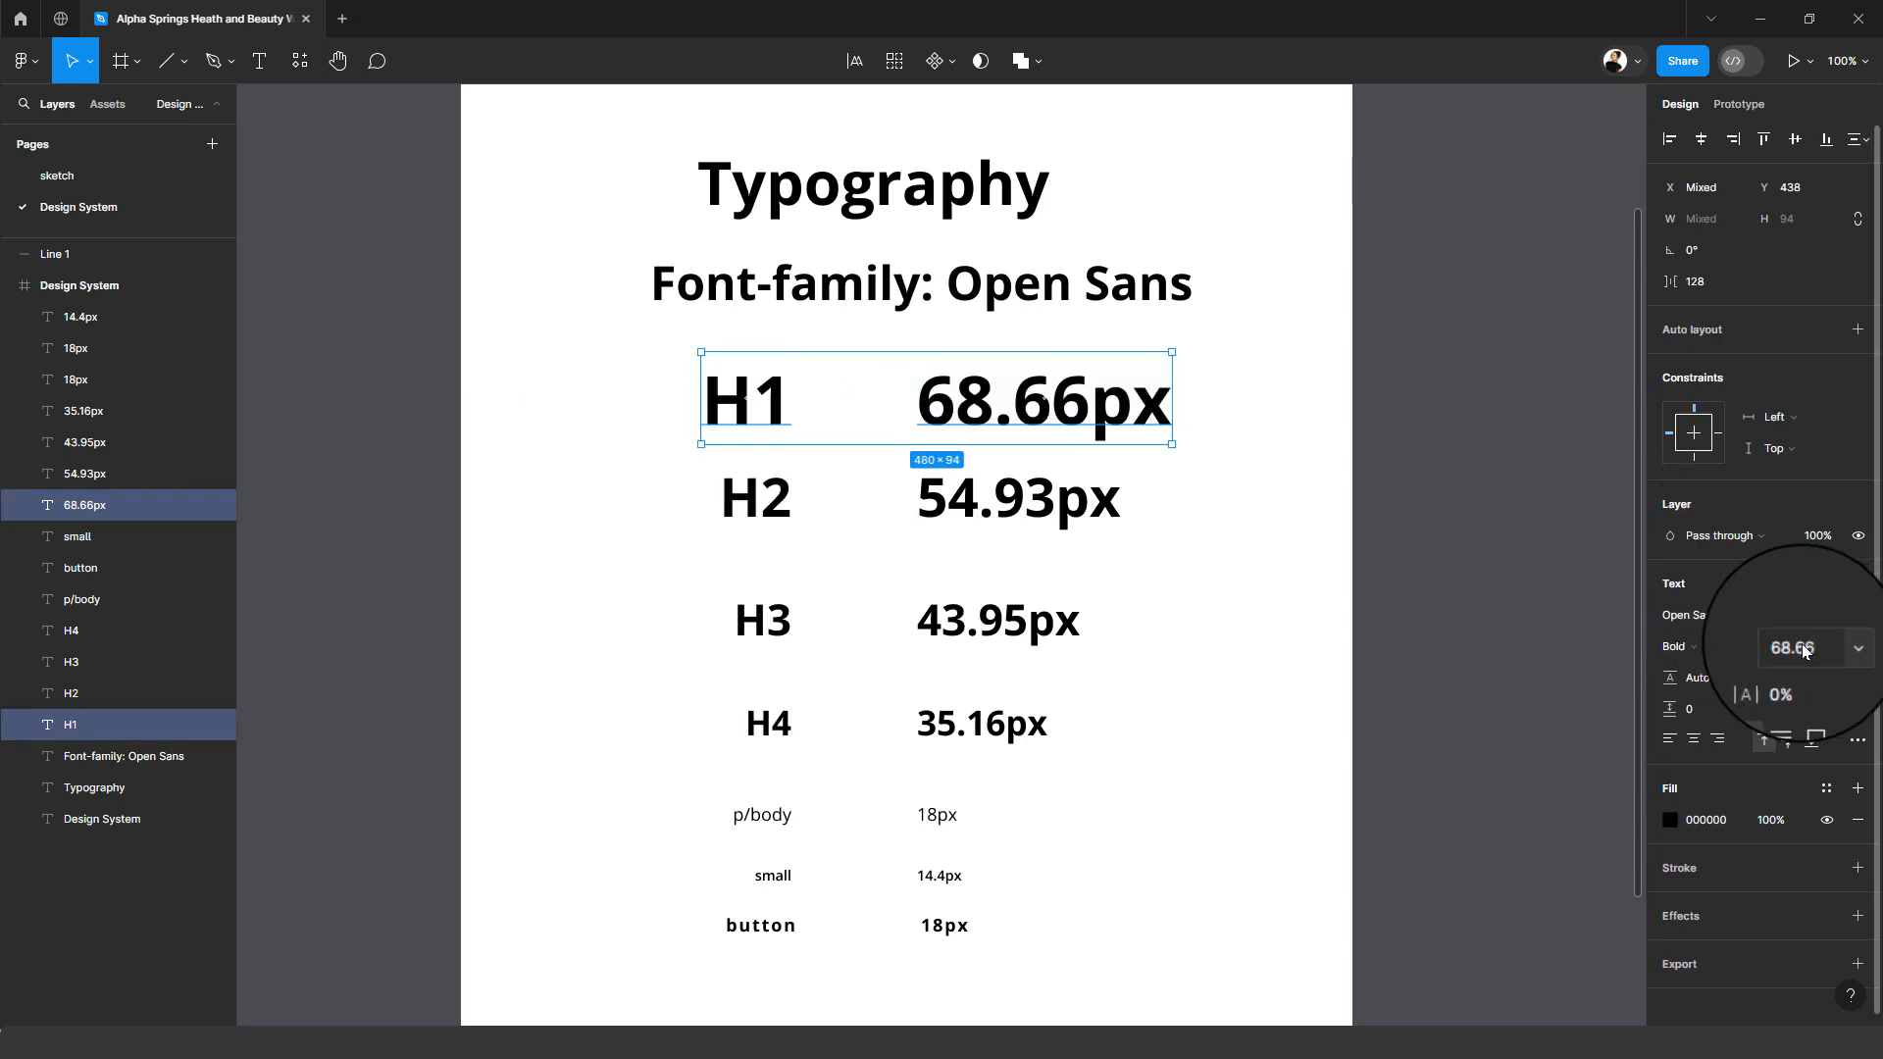
{"action": "left_click_drag", "start_coordinate": [1252, 363], "coordinate": [738, 424]}
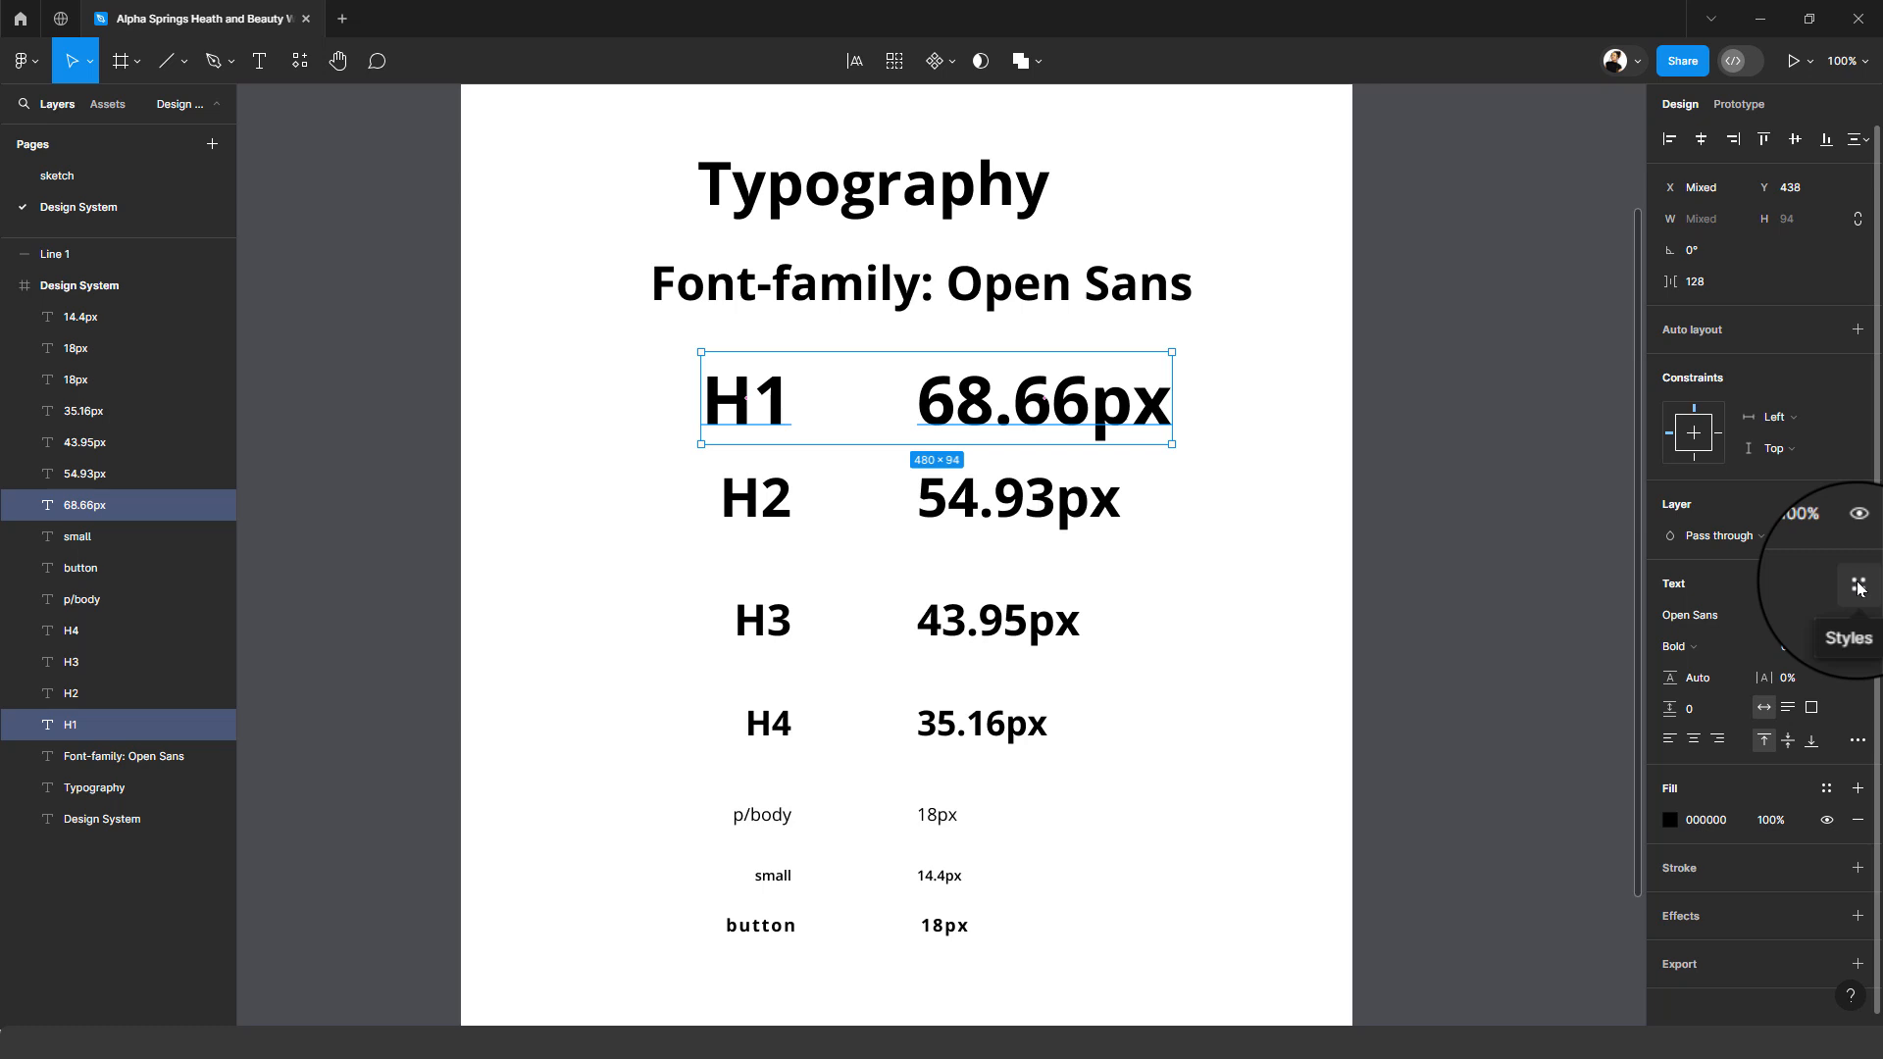
{"action": "left_click", "coordinate": [1858, 586]}
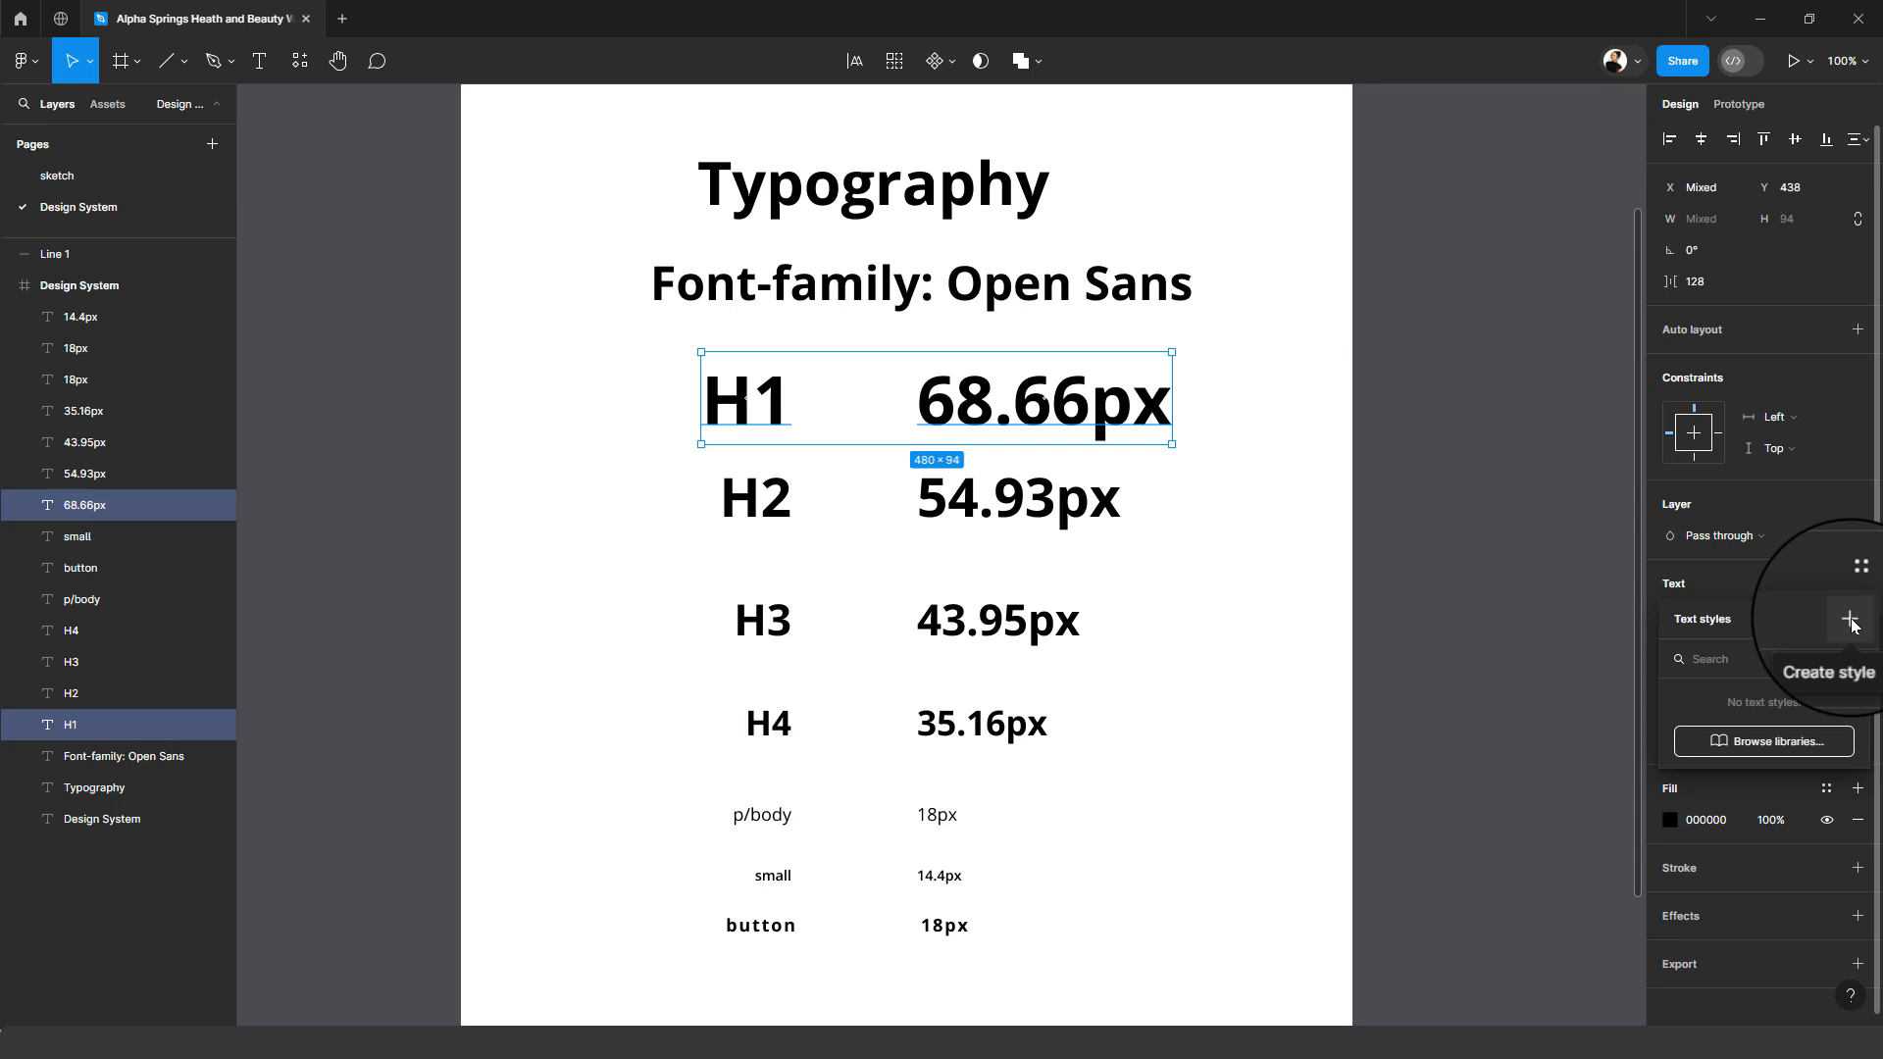
{"action": "left_click", "coordinate": [1851, 622]}
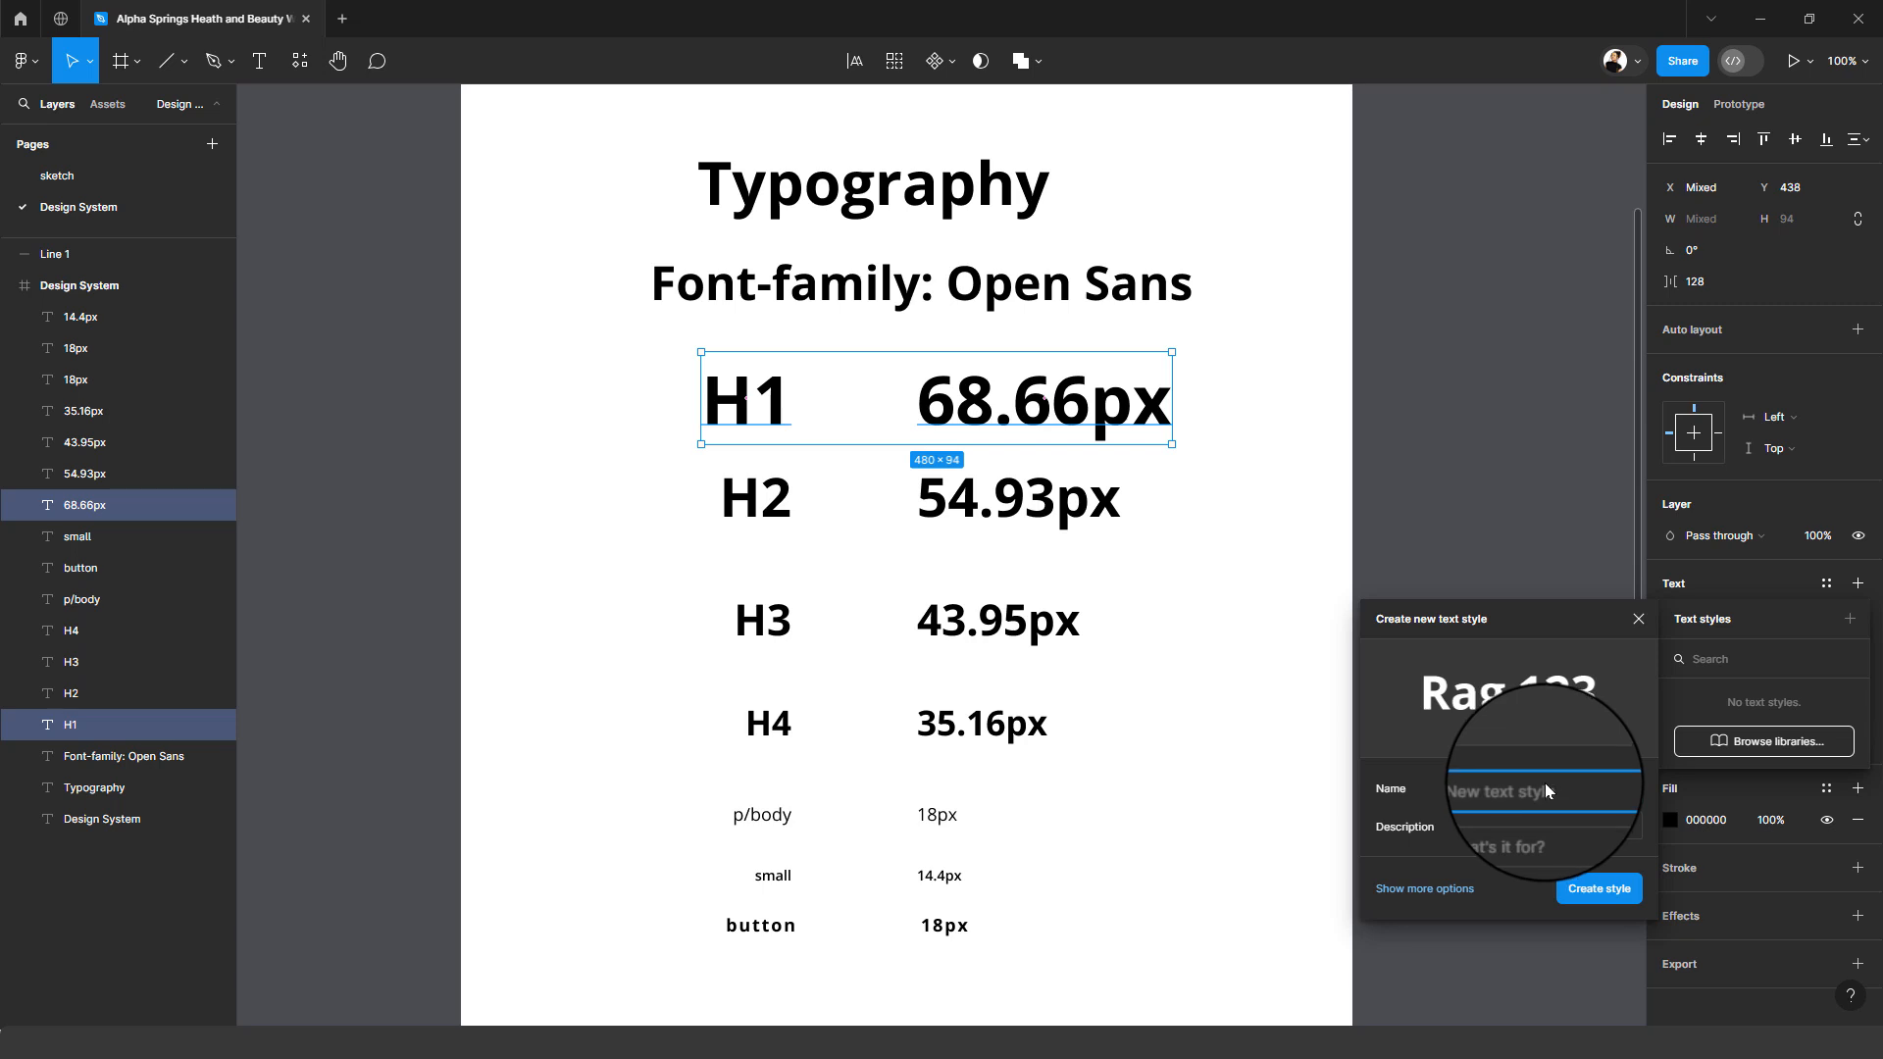
{"action": "type", "text": "h1"}
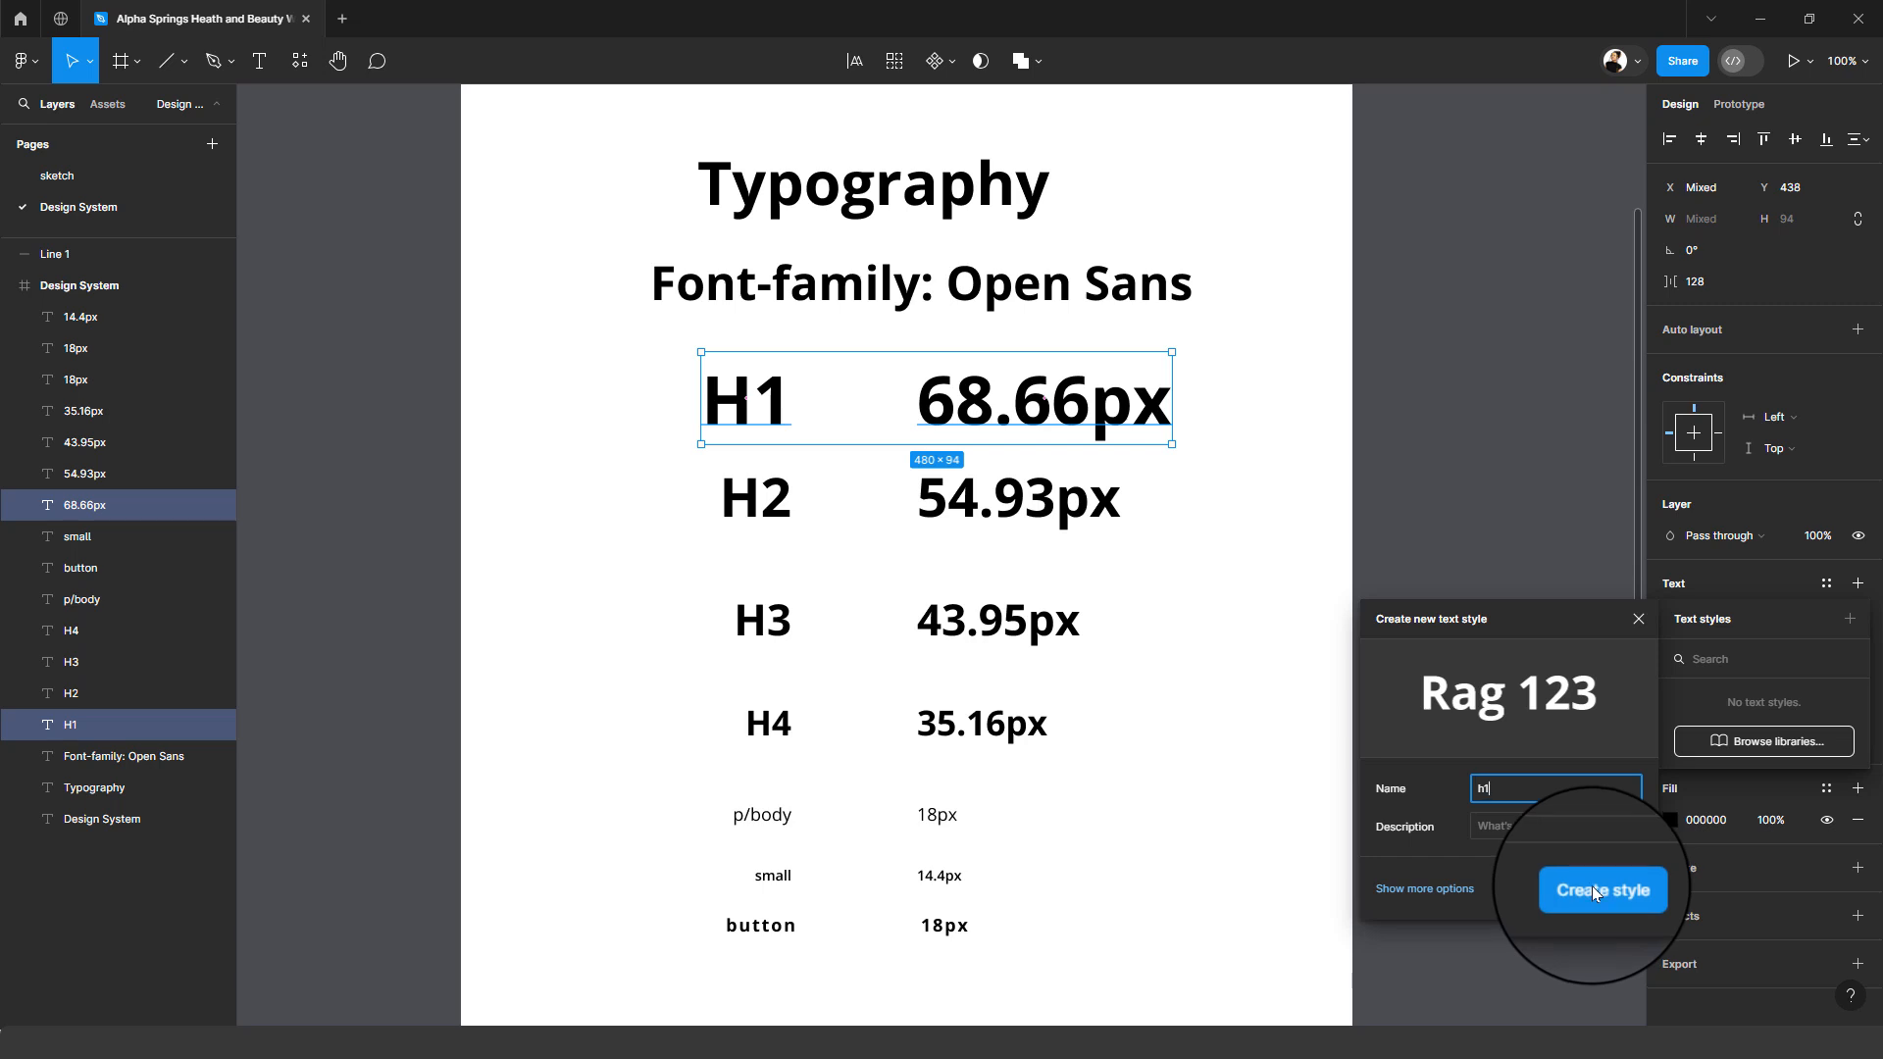
{"action": "left_click", "coordinate": [1594, 883]}
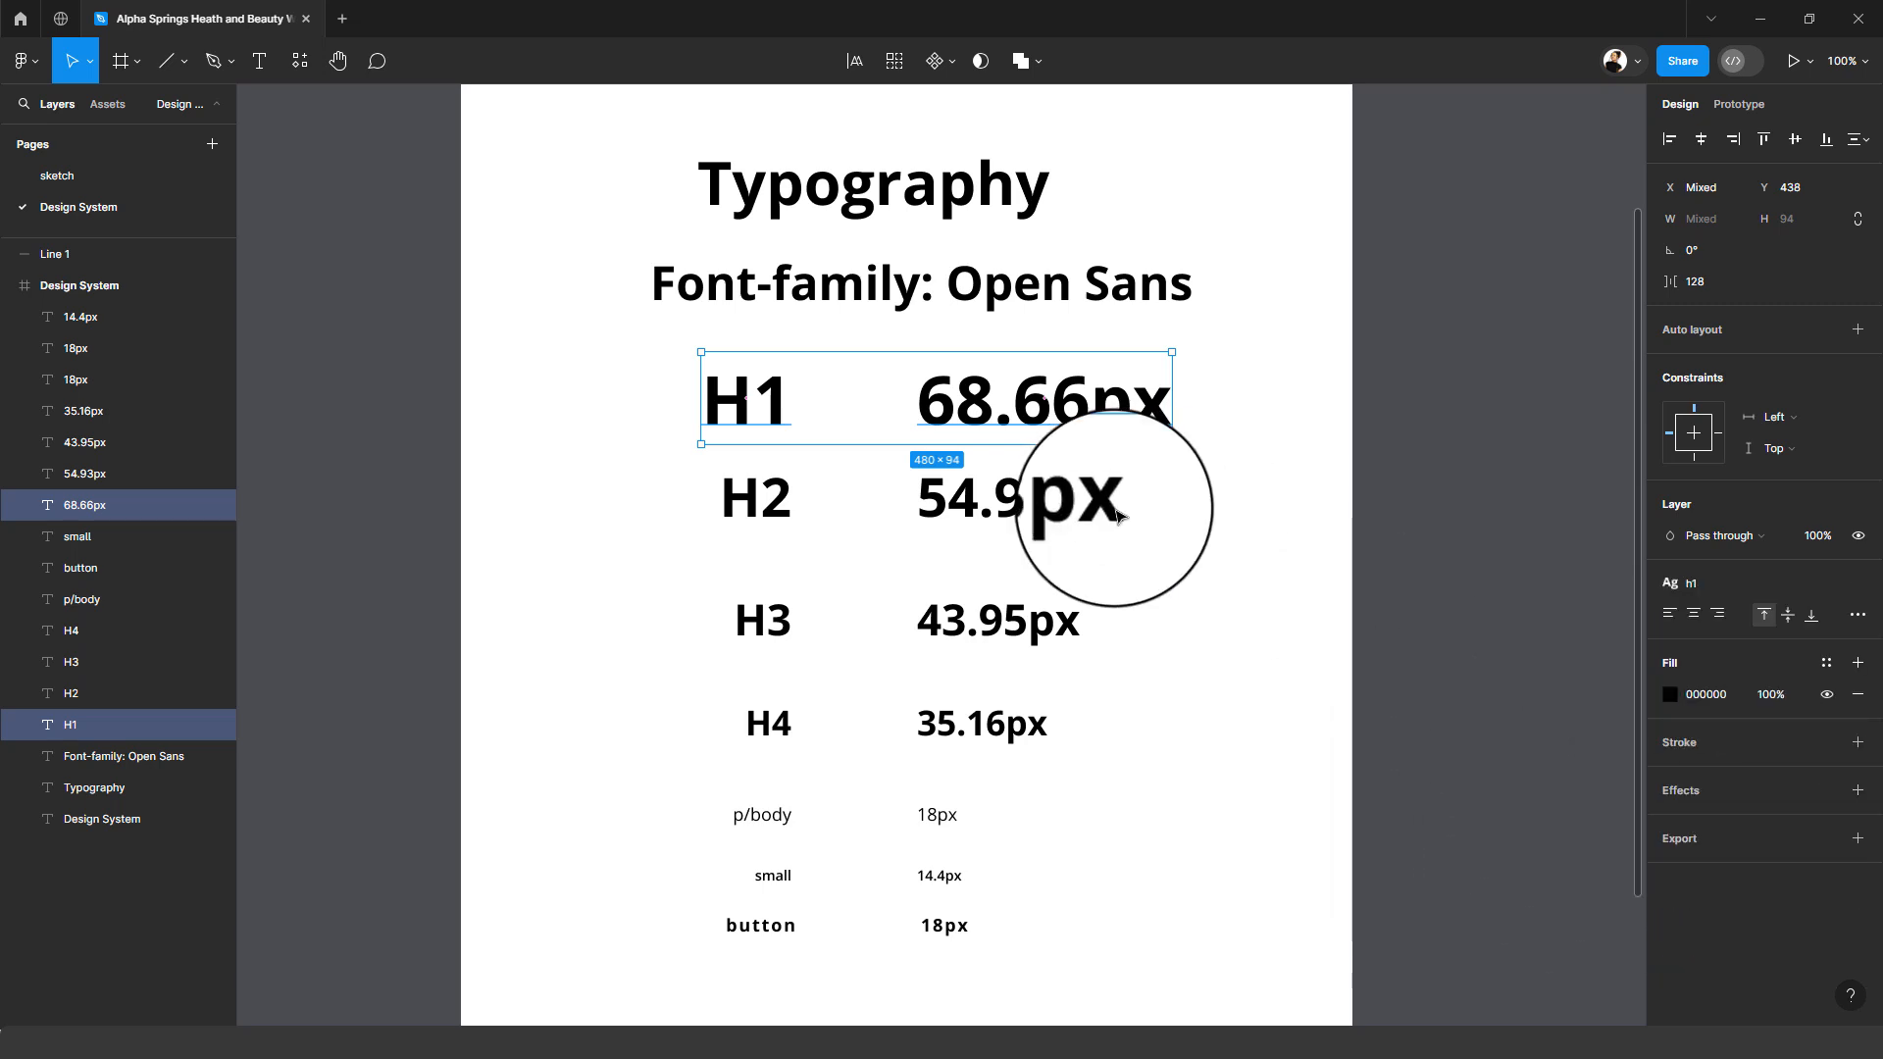
- Create a text style named "h2" from the H2 label and its 54.93px size label
{"action": "left_click_drag", "start_coordinate": [1244, 499], "coordinate": [660, 533]}
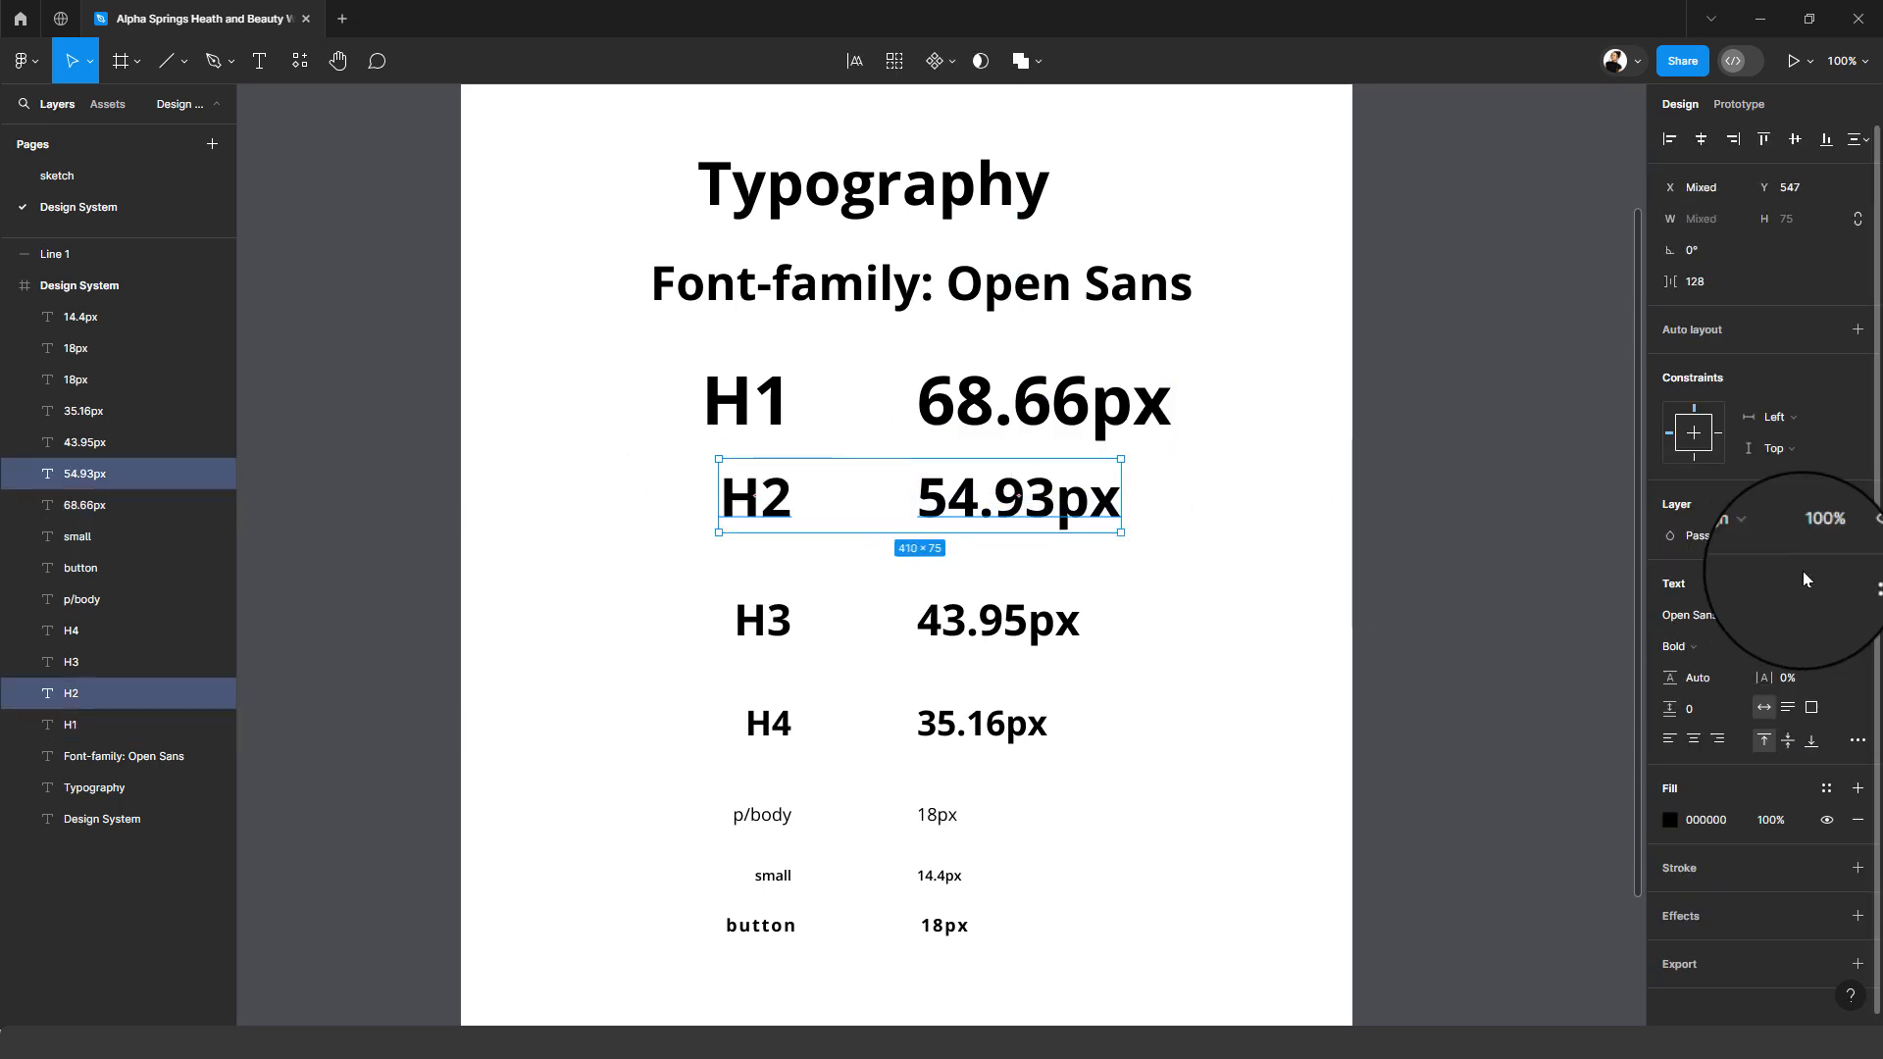
{"action": "left_click", "coordinate": [1858, 584]}
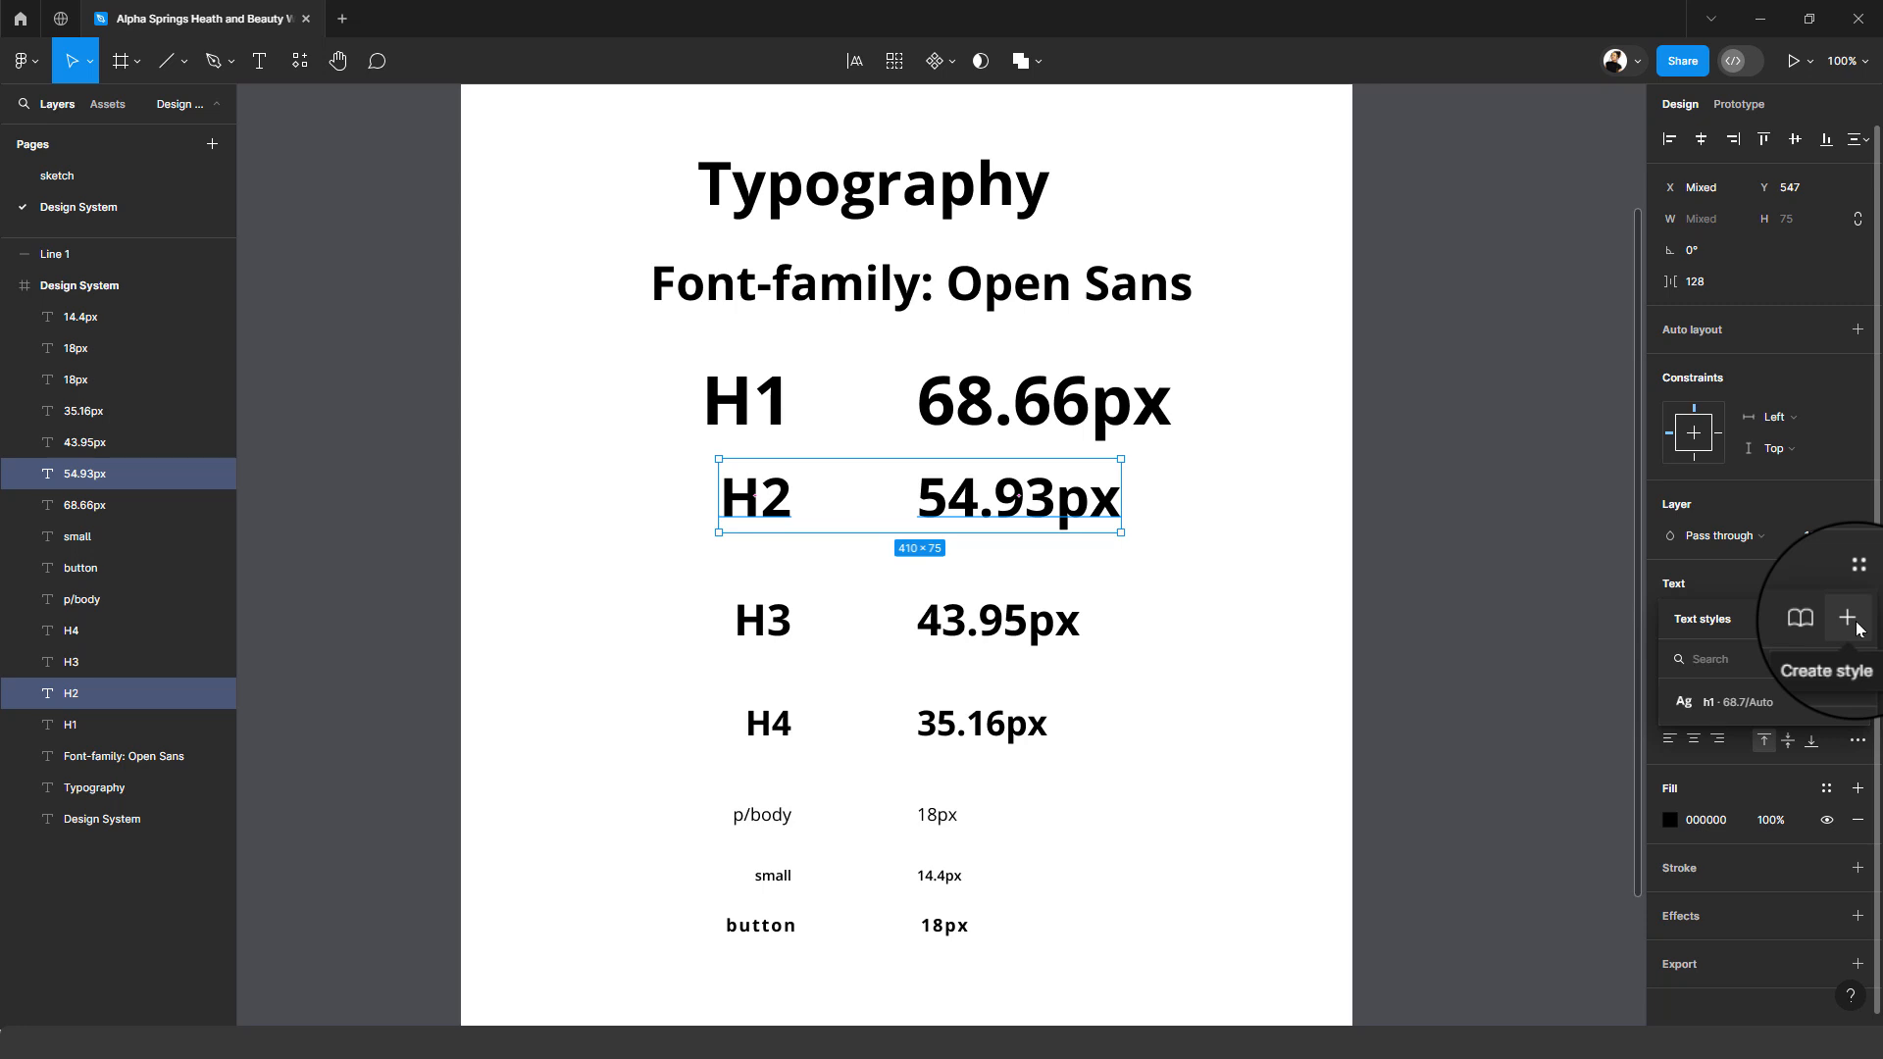
{"action": "left_click", "coordinate": [1856, 628]}
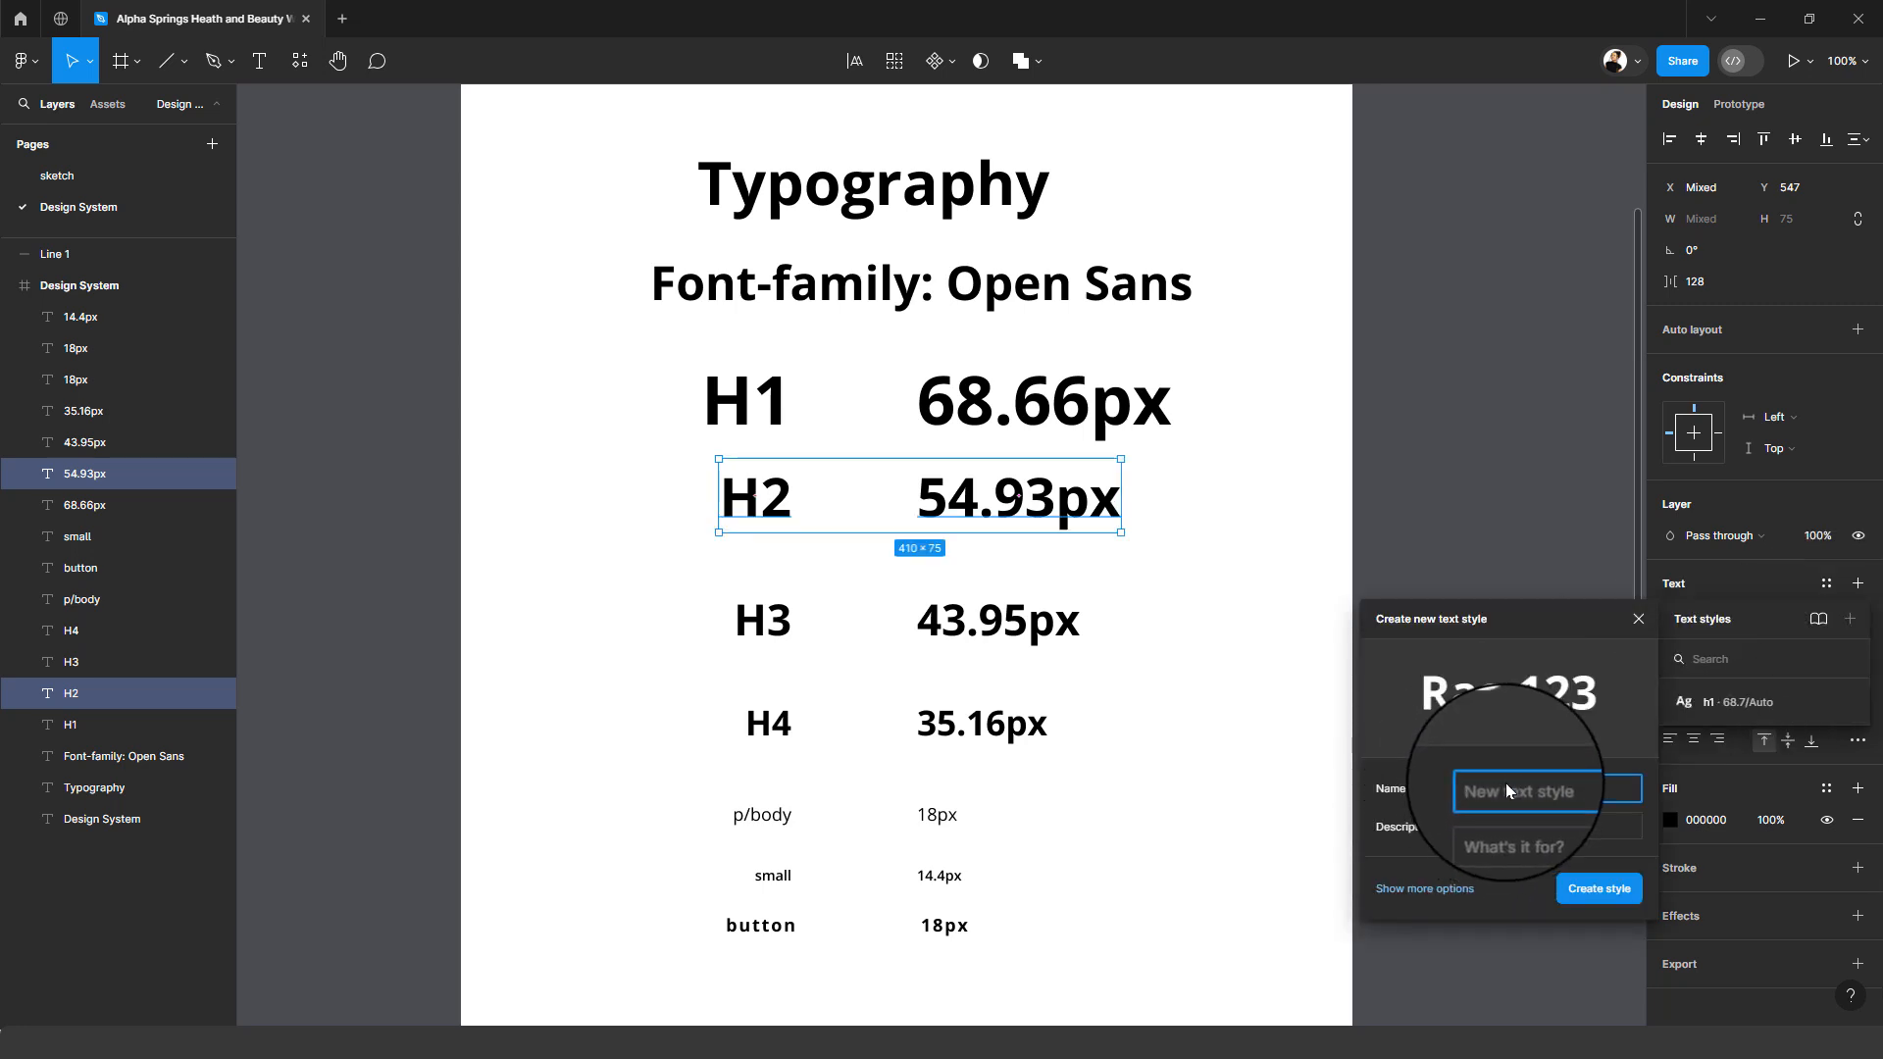
{"action": "type", "text": "h2"}
{"action": "key", "text": "Return"}
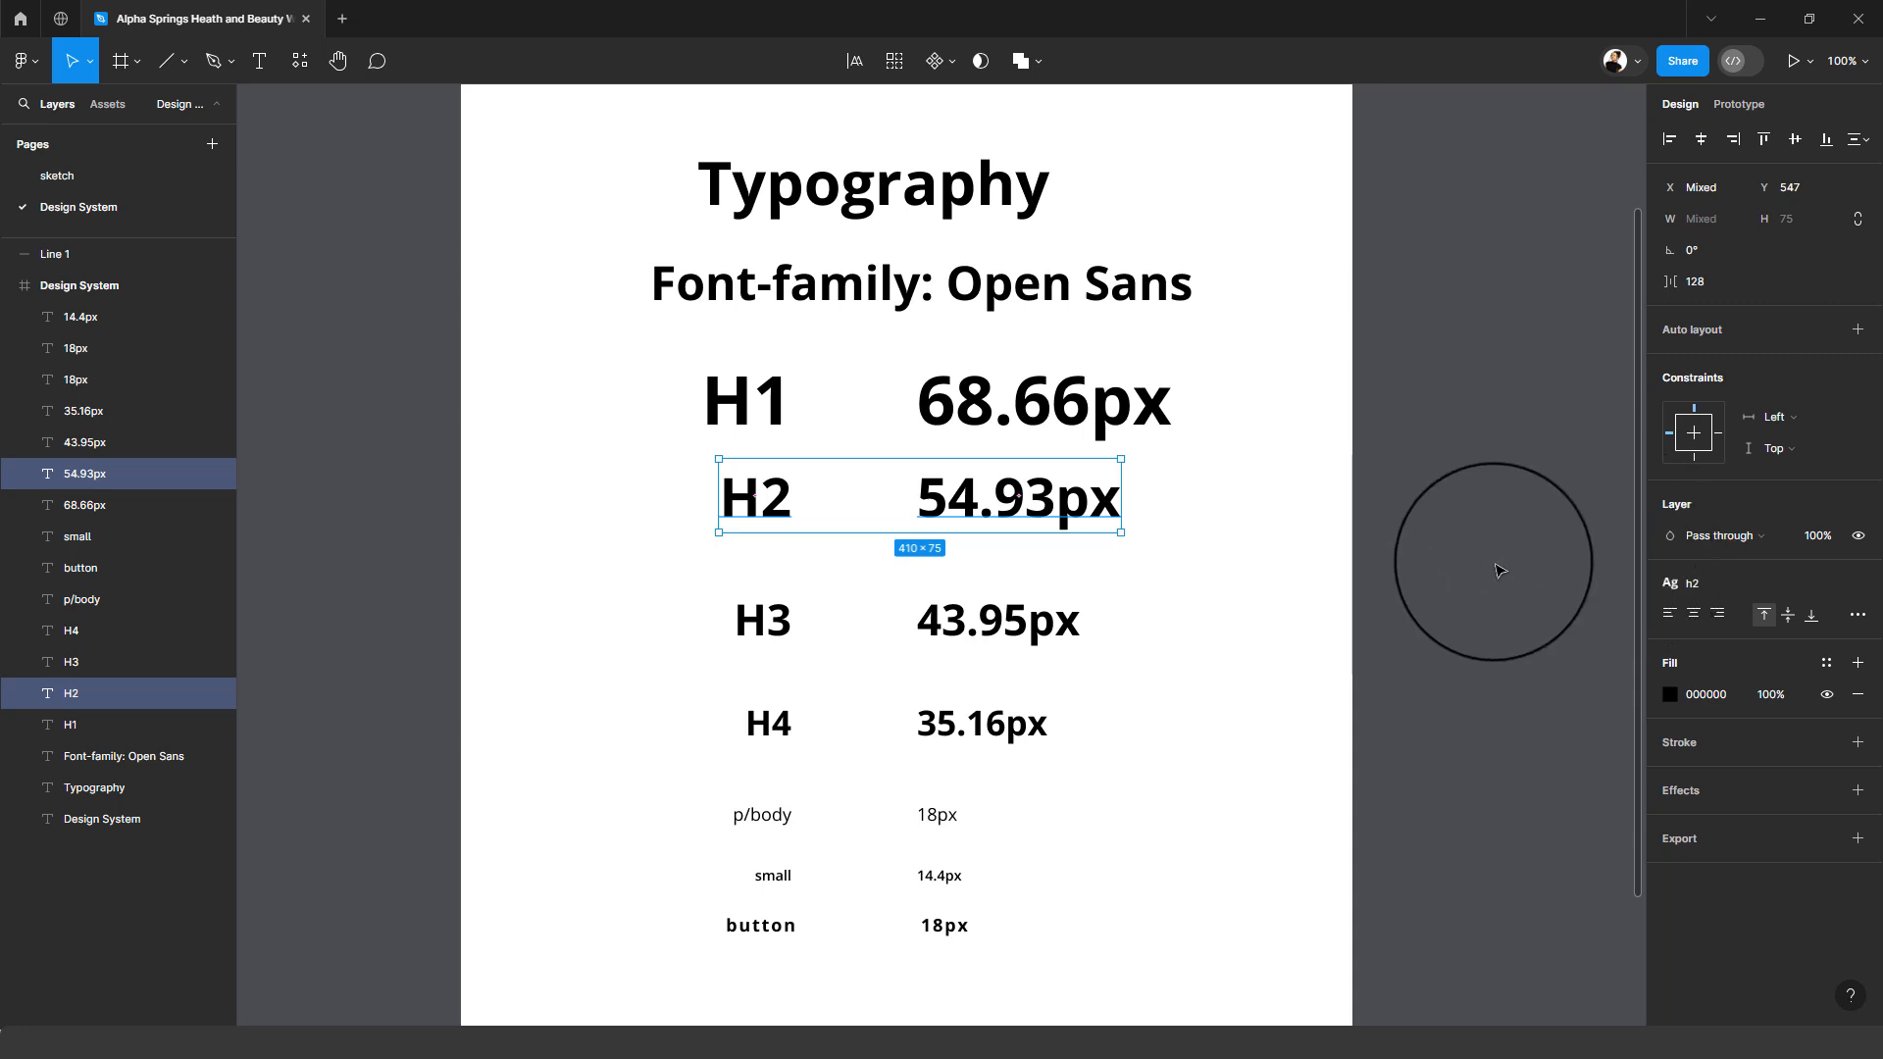
- Create a text style named "h3" from the H3 label and its 43.95px size label
{"action": "left_click_drag", "start_coordinate": [1218, 591], "coordinate": [687, 647]}
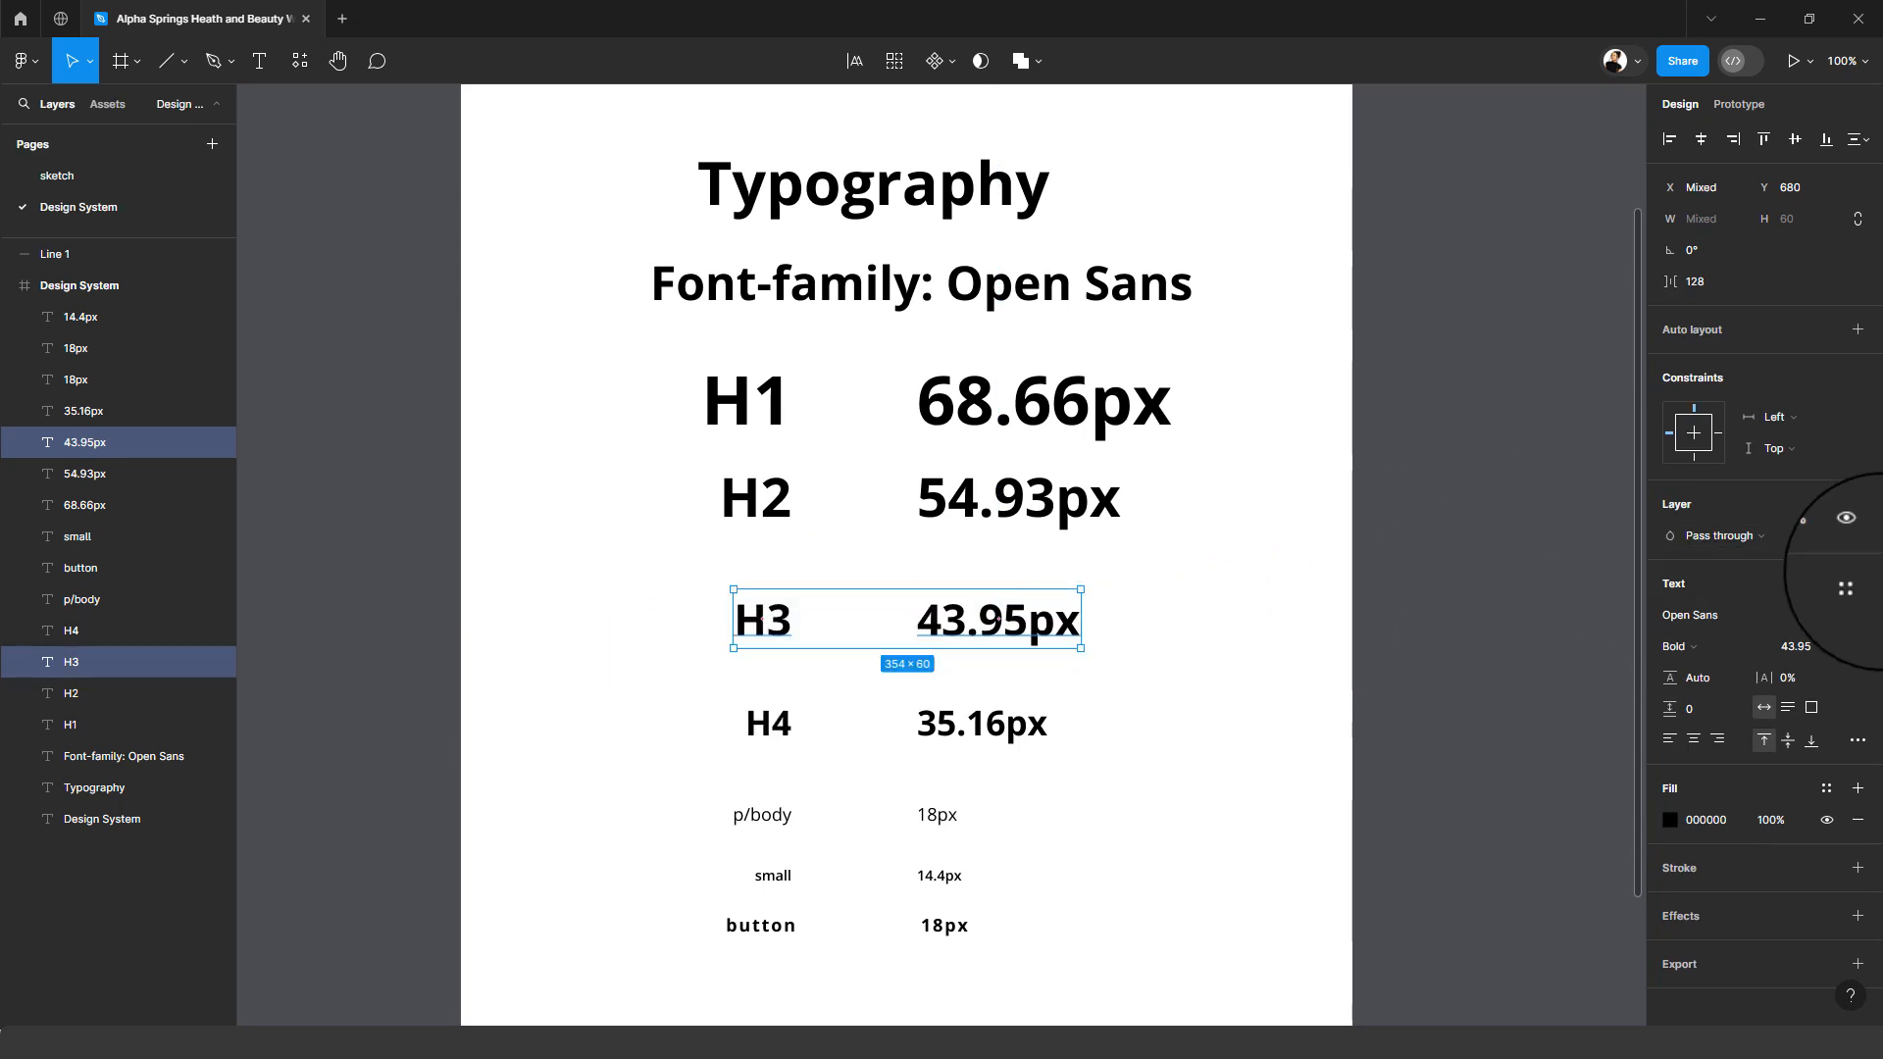
{"action": "left_click", "coordinate": [1854, 587]}
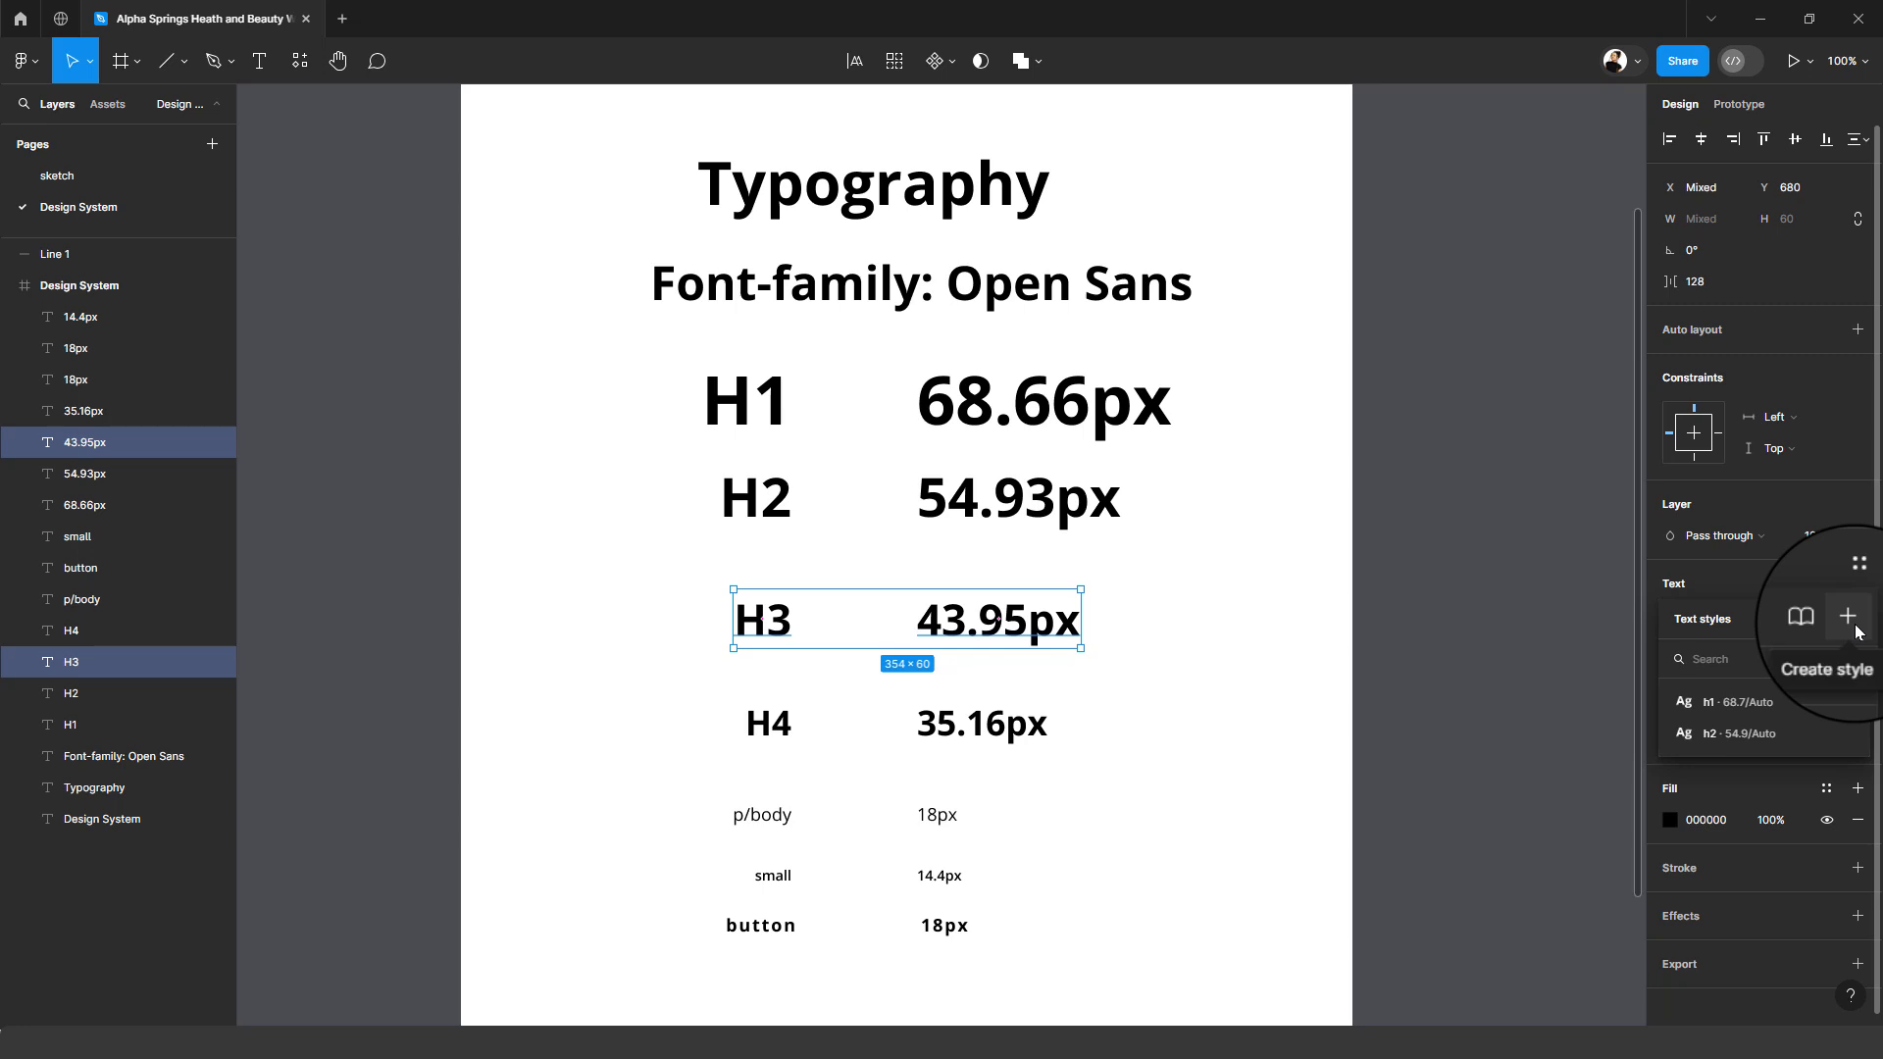
{"action": "left_click", "coordinate": [1854, 627]}
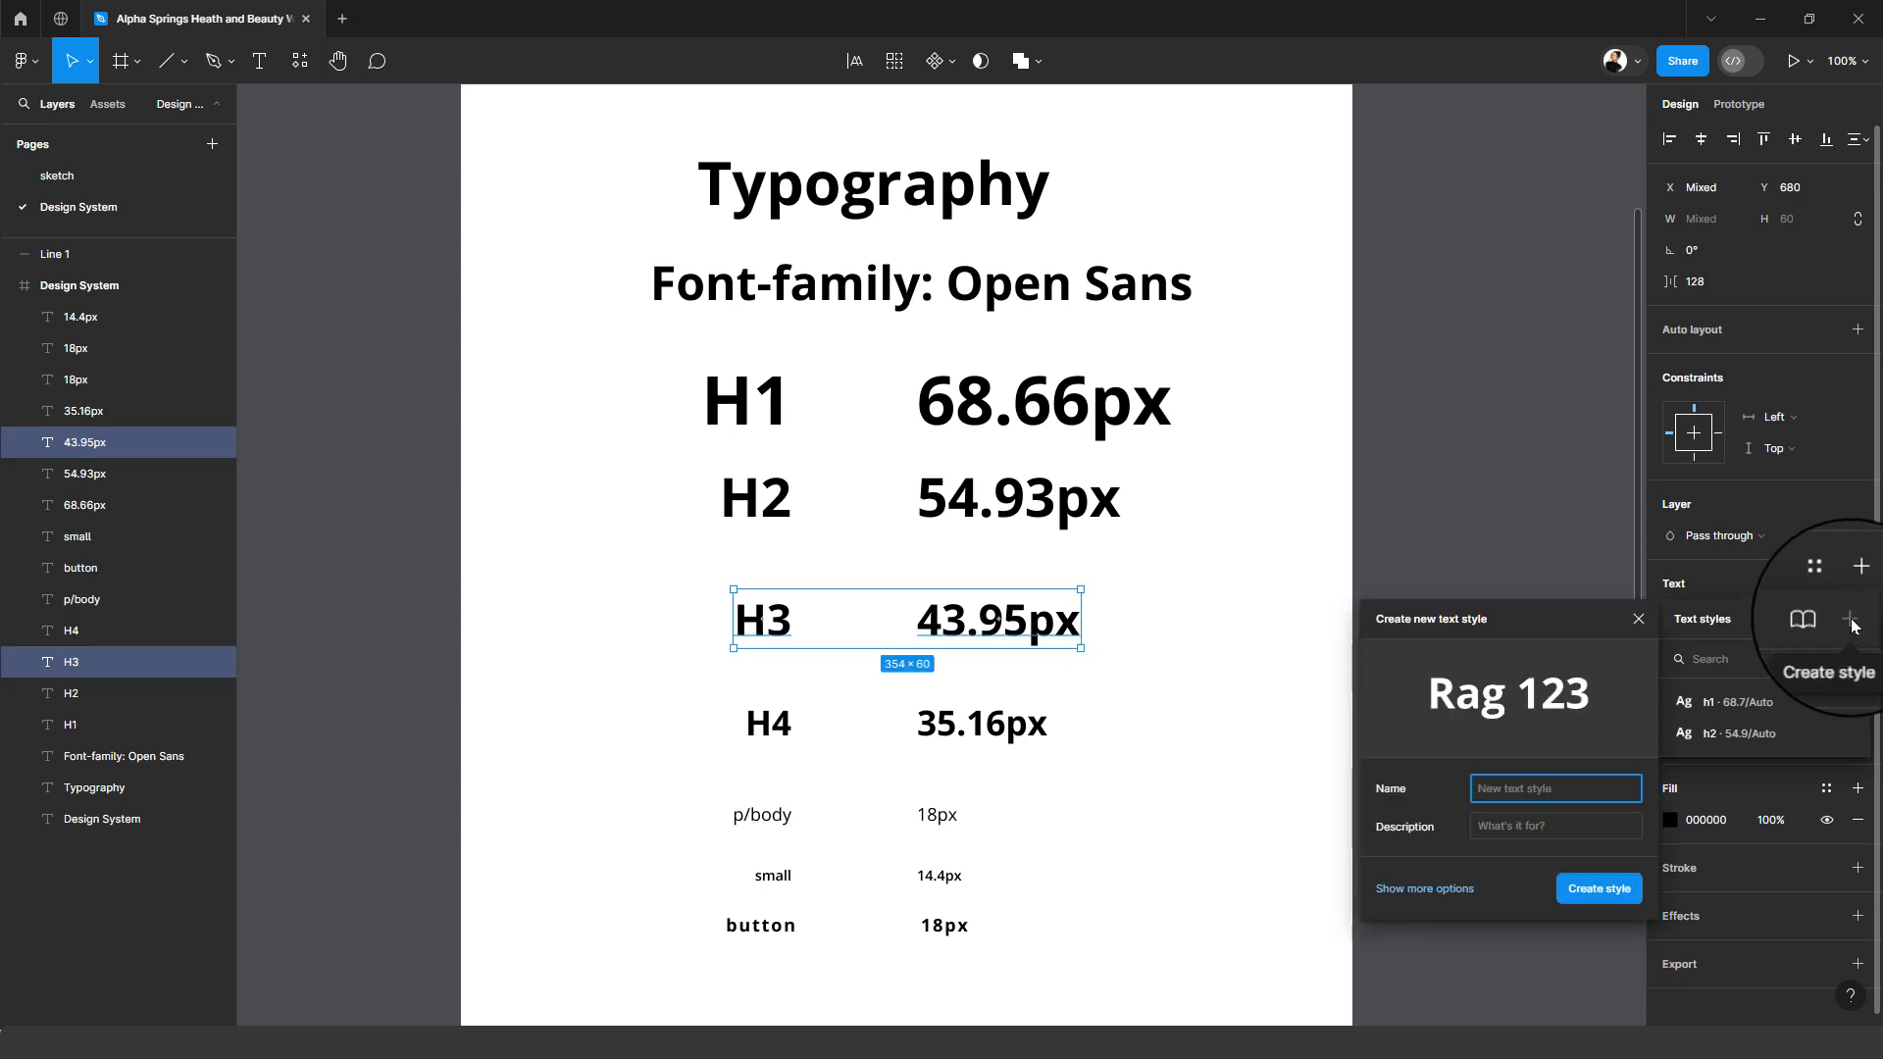
{"action": "type", "text": "h3"}
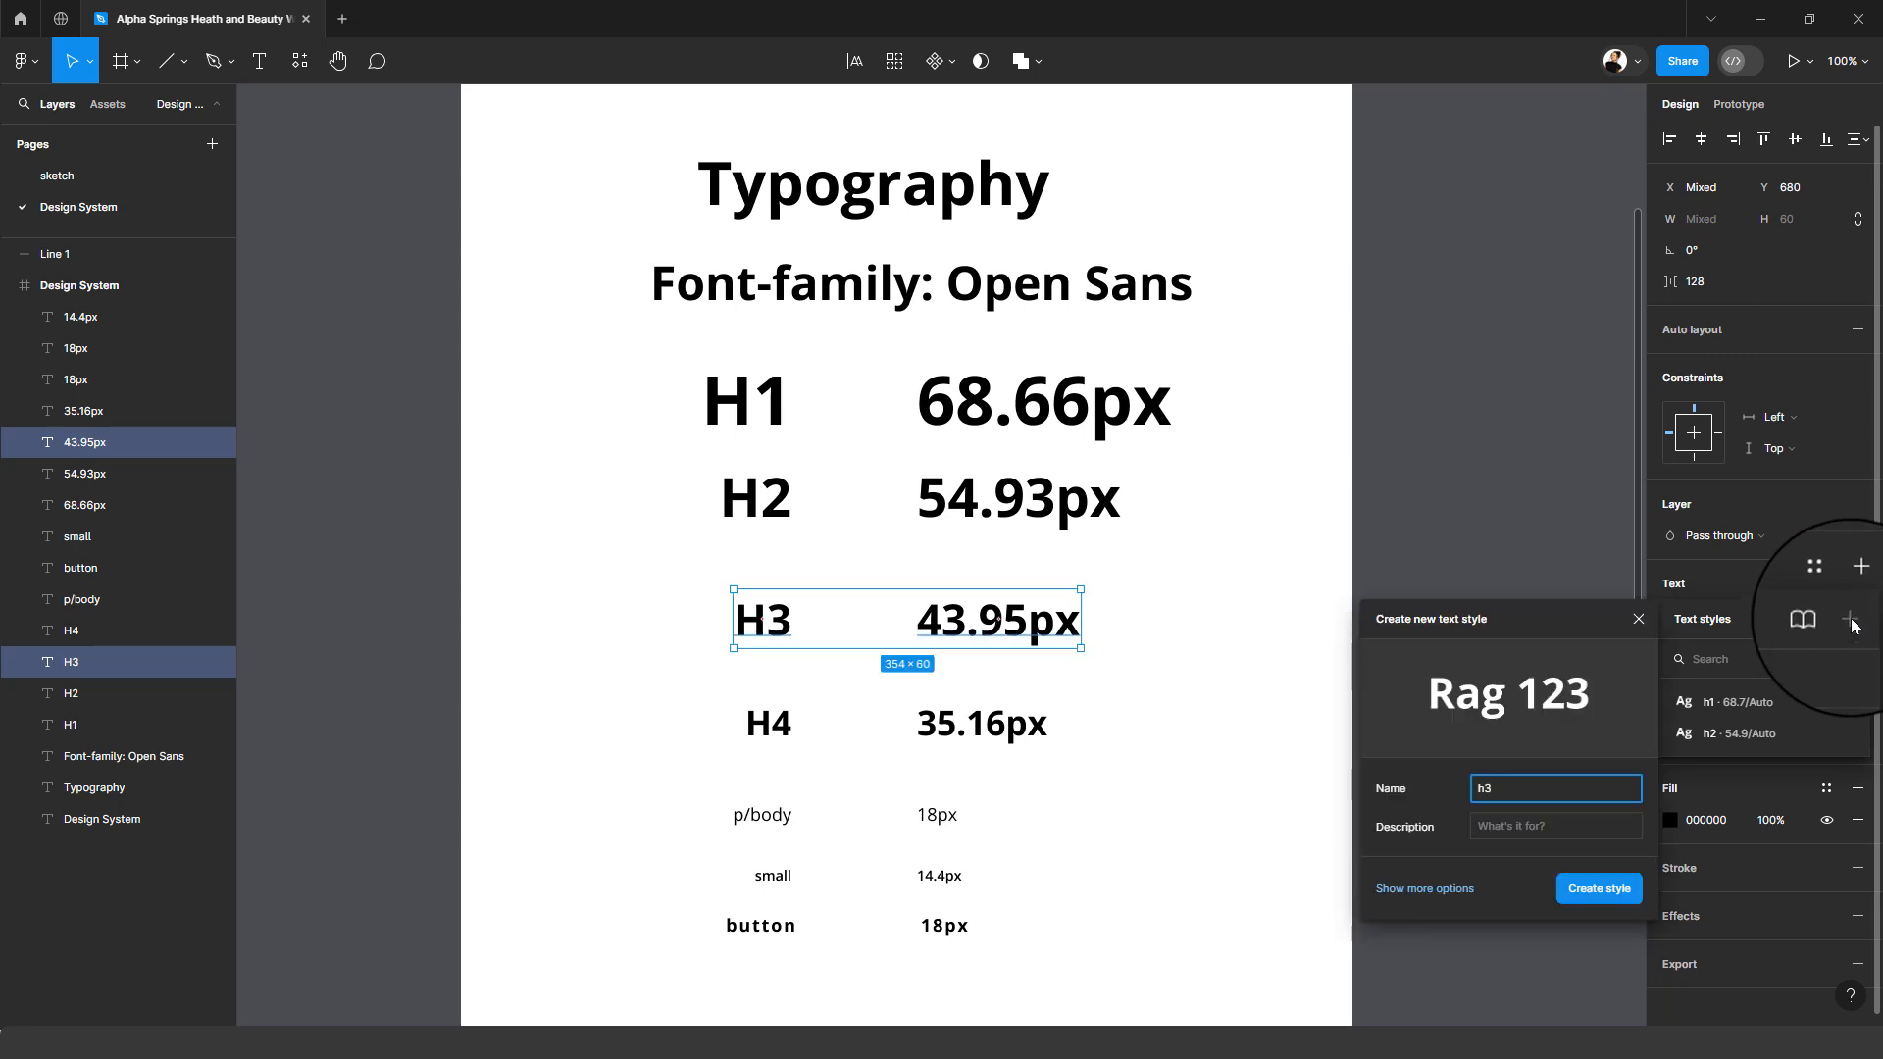
{"action": "key", "text": "Return"}
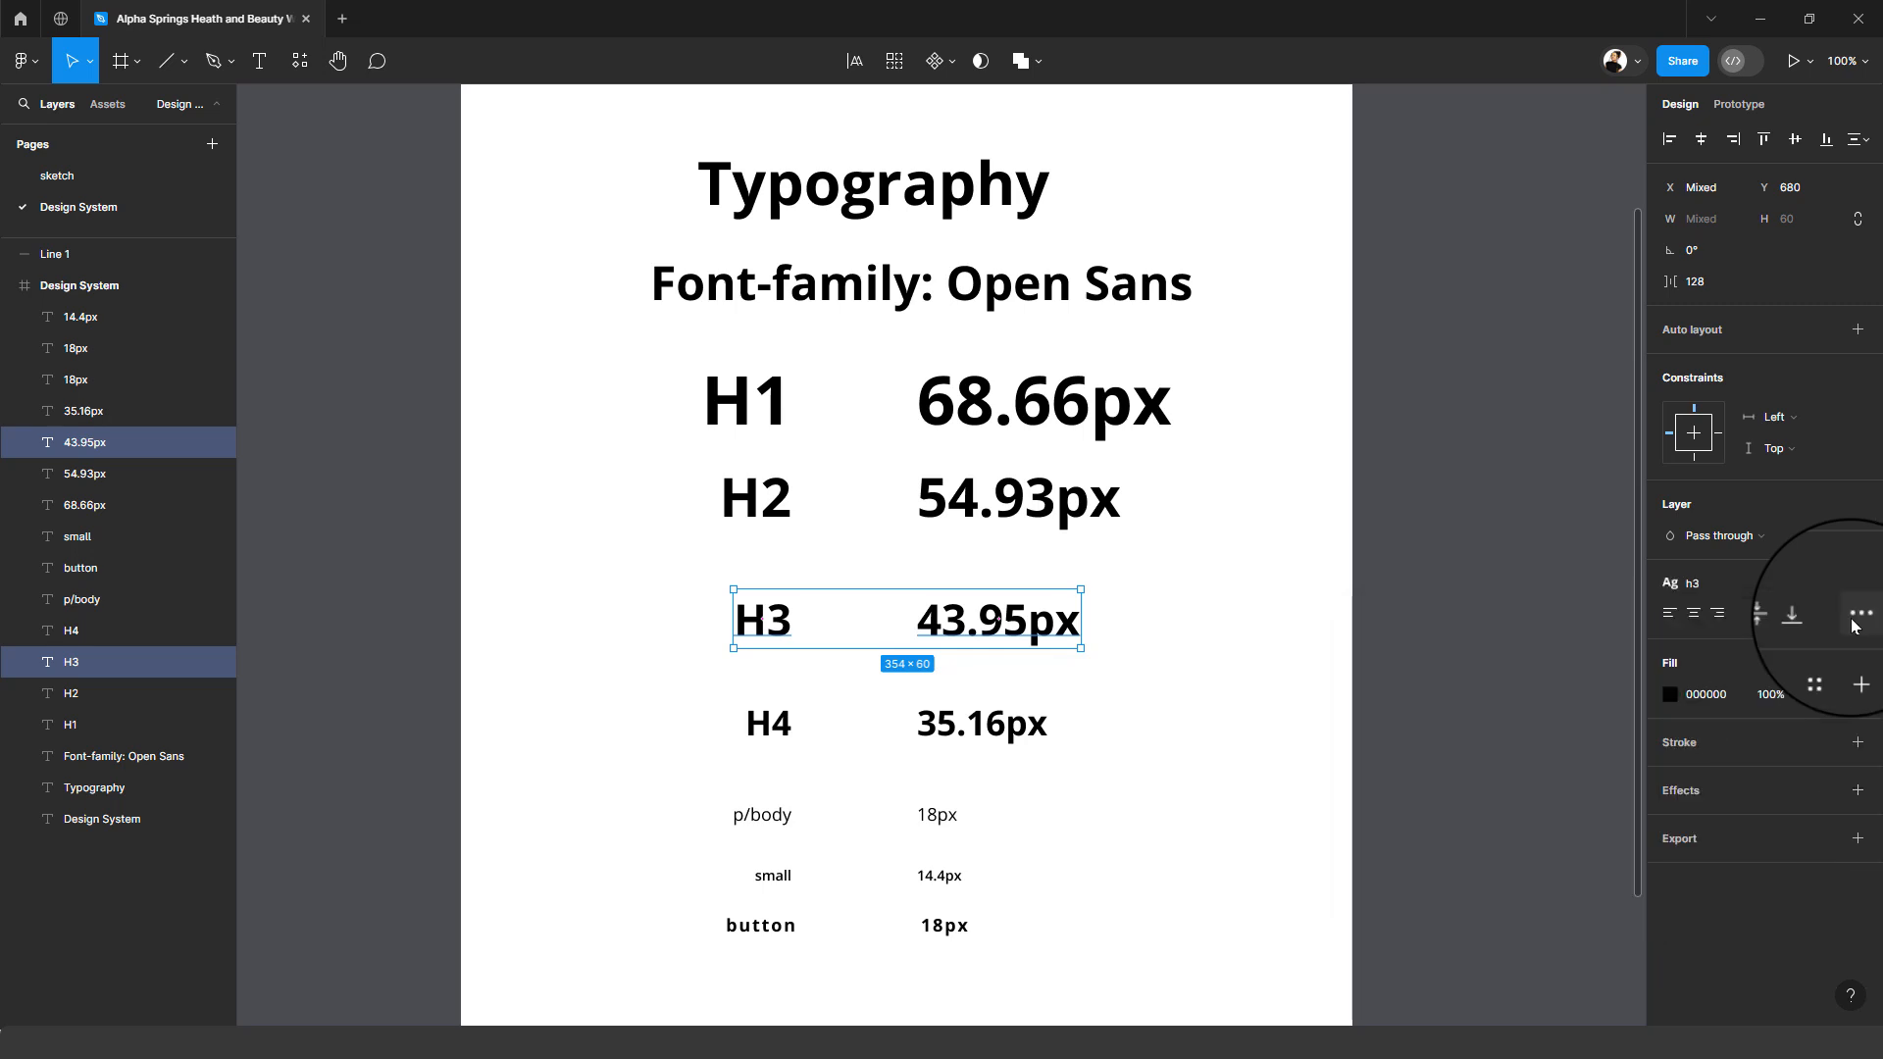
- Create a text style named "h4" from the H4 label and its 35.16px size label
{"action": "scroll", "coordinate": [1137, 706], "scroll_direction": "down", "scroll_amount": 3}
{"action": "left_click", "coordinate": [696, 676]}
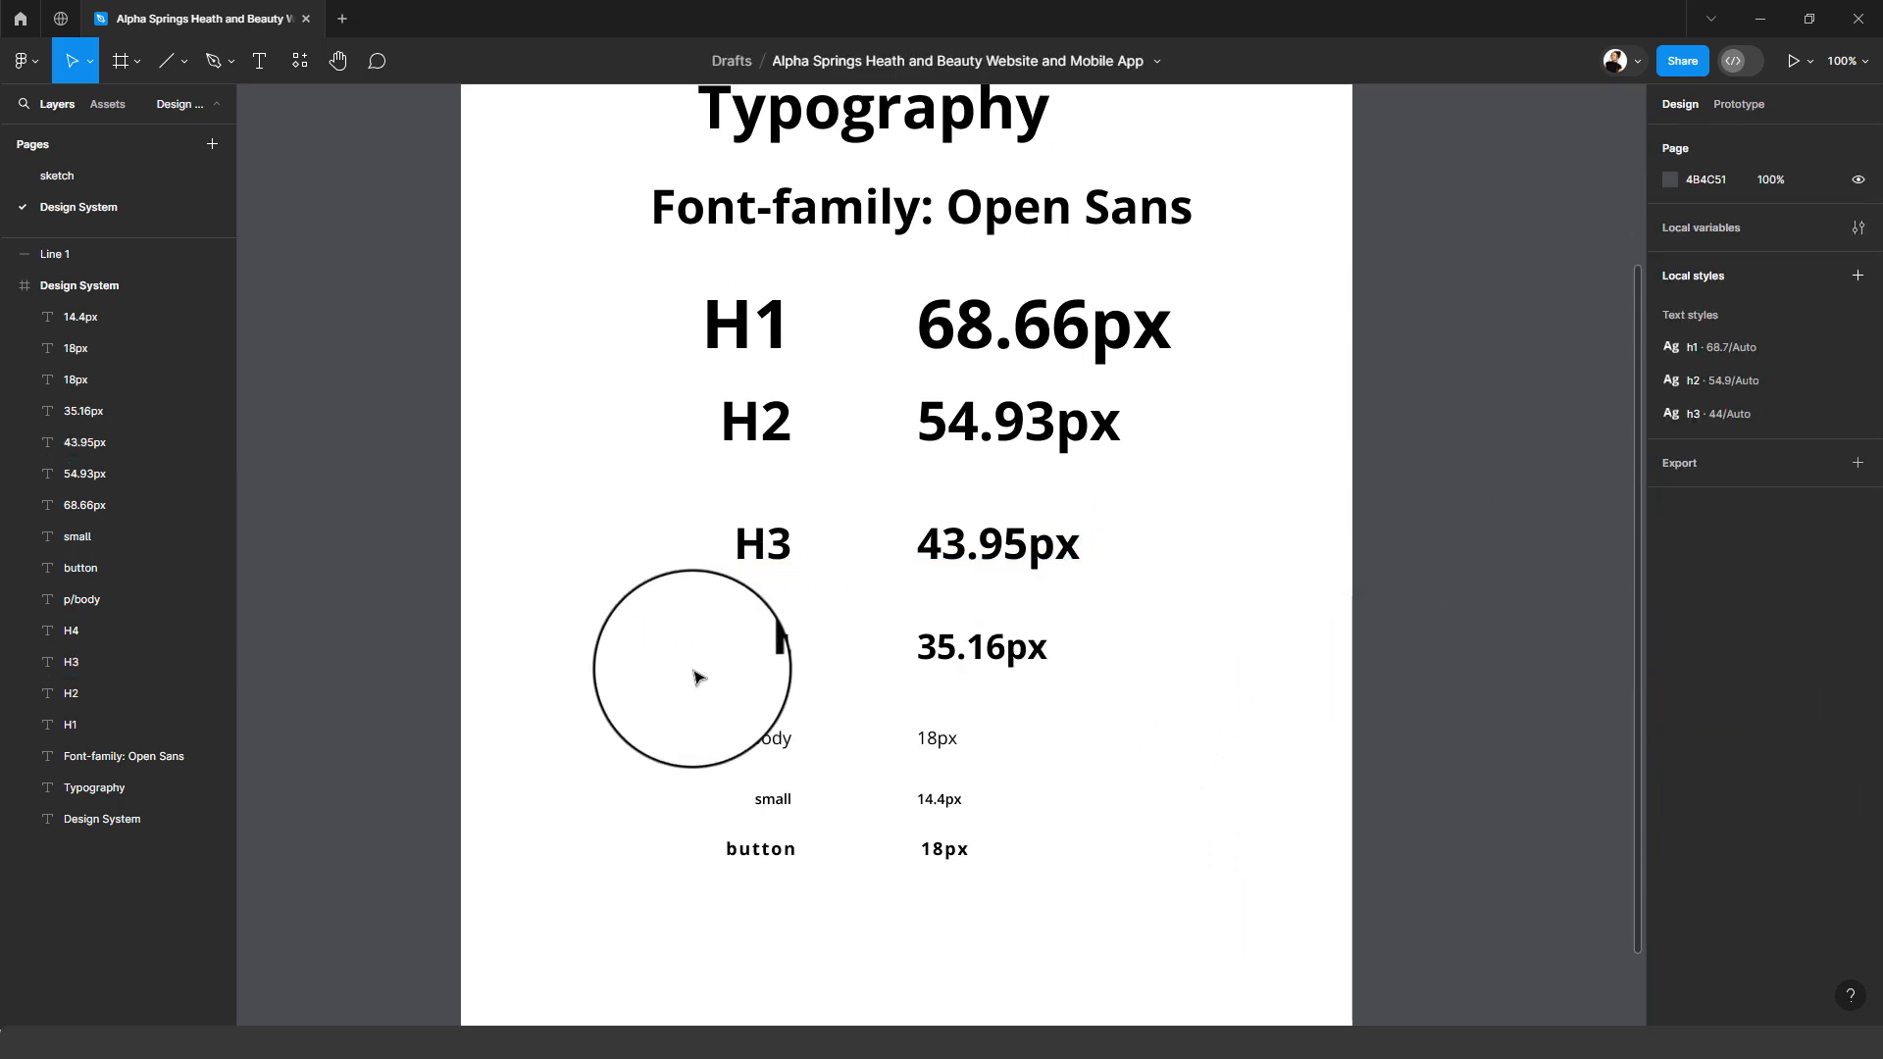
{"action": "left_click_drag", "start_coordinate": [696, 676], "coordinate": [1085, 633]}
{"action": "left_click", "coordinate": [1831, 587]}
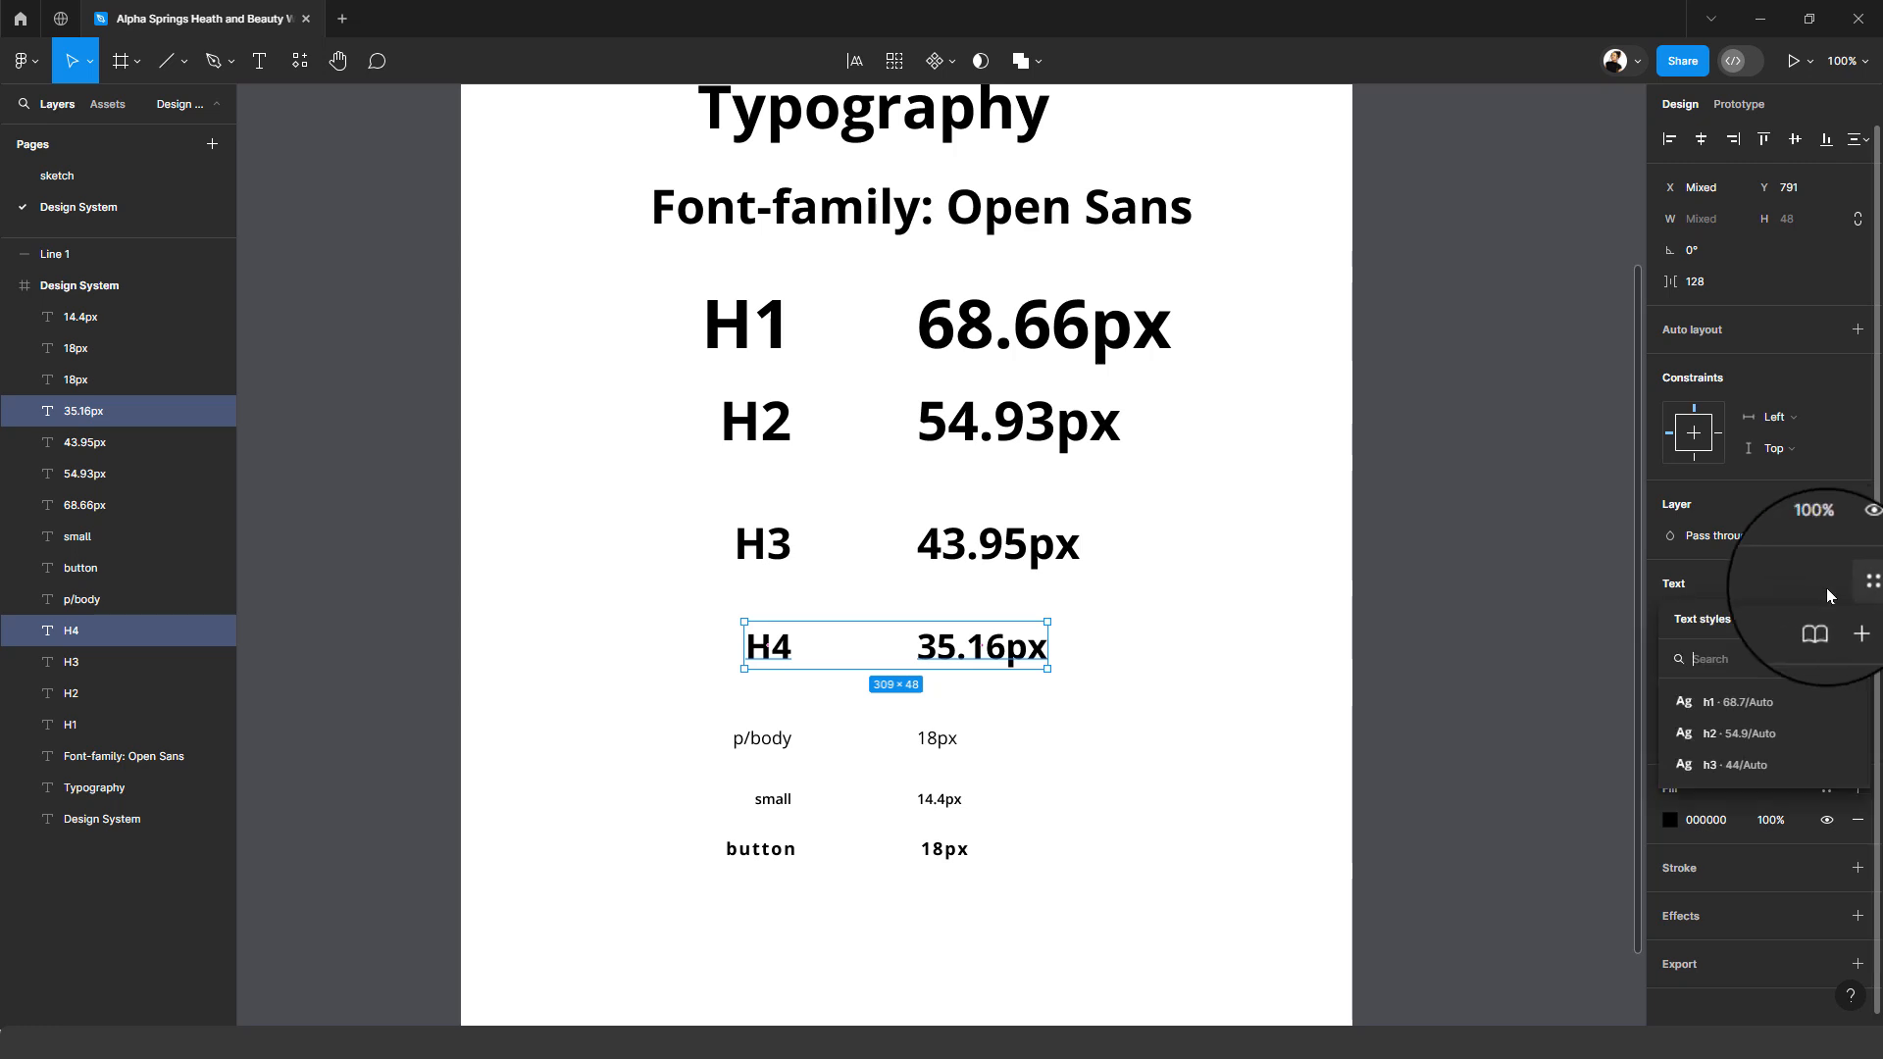
{"action": "left_click", "coordinate": [1862, 634]}
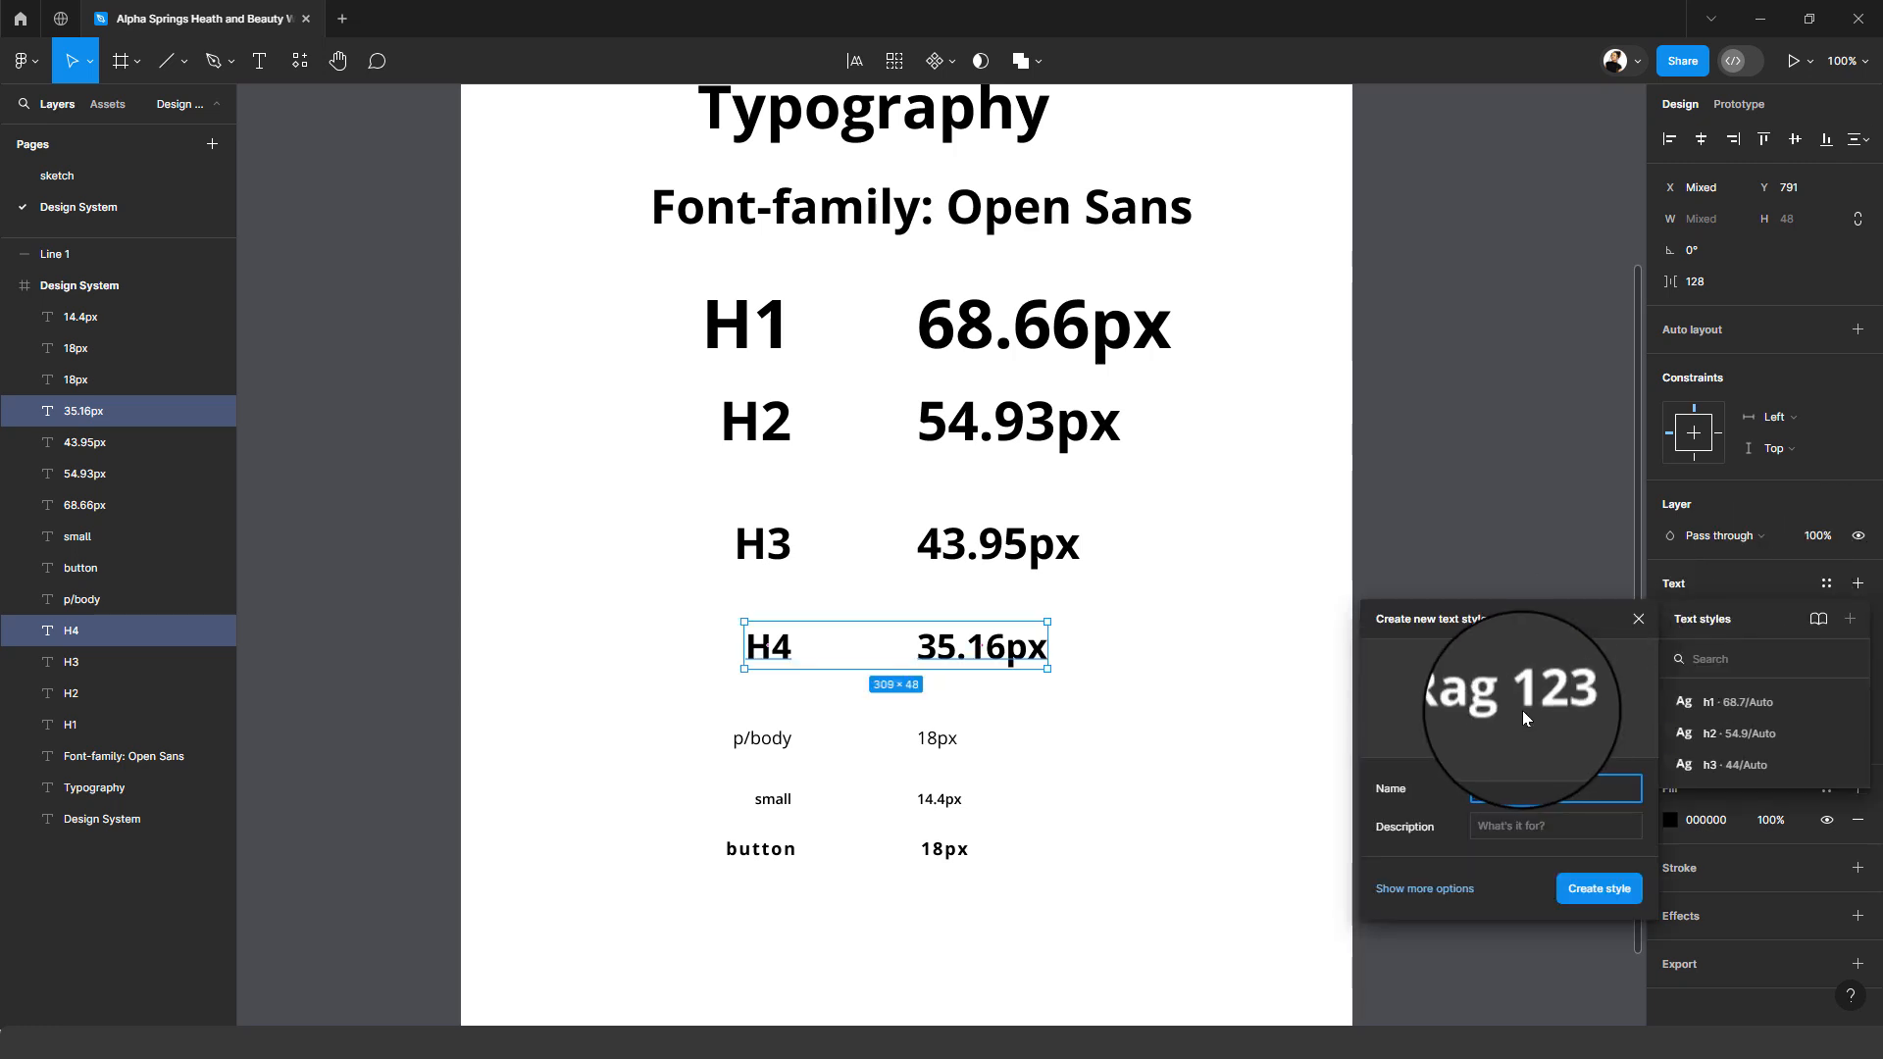
{"action": "type", "text": "h4"}
{"action": "key", "text": "Return"}
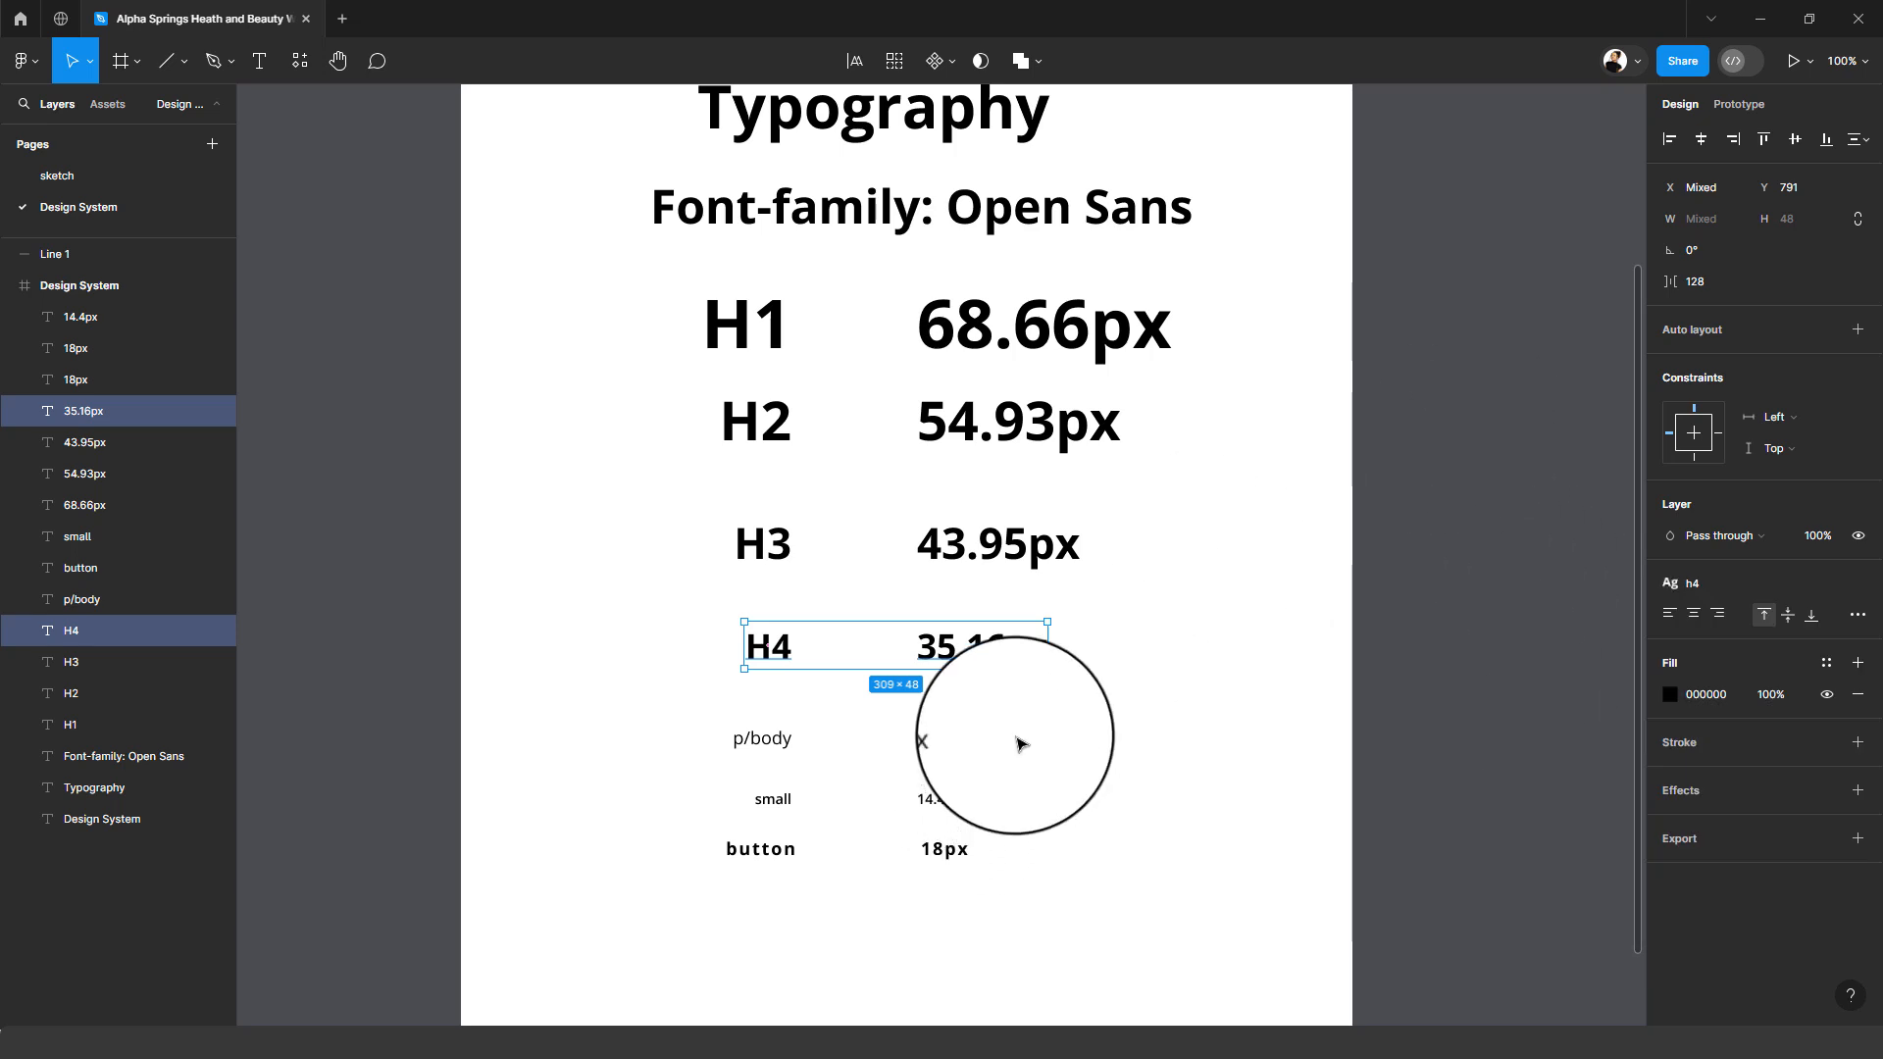
- Create a text style named "p" from the p/body label and its 18px size label
{"action": "left_click_drag", "start_coordinate": [1020, 744], "coordinate": [736, 759]}
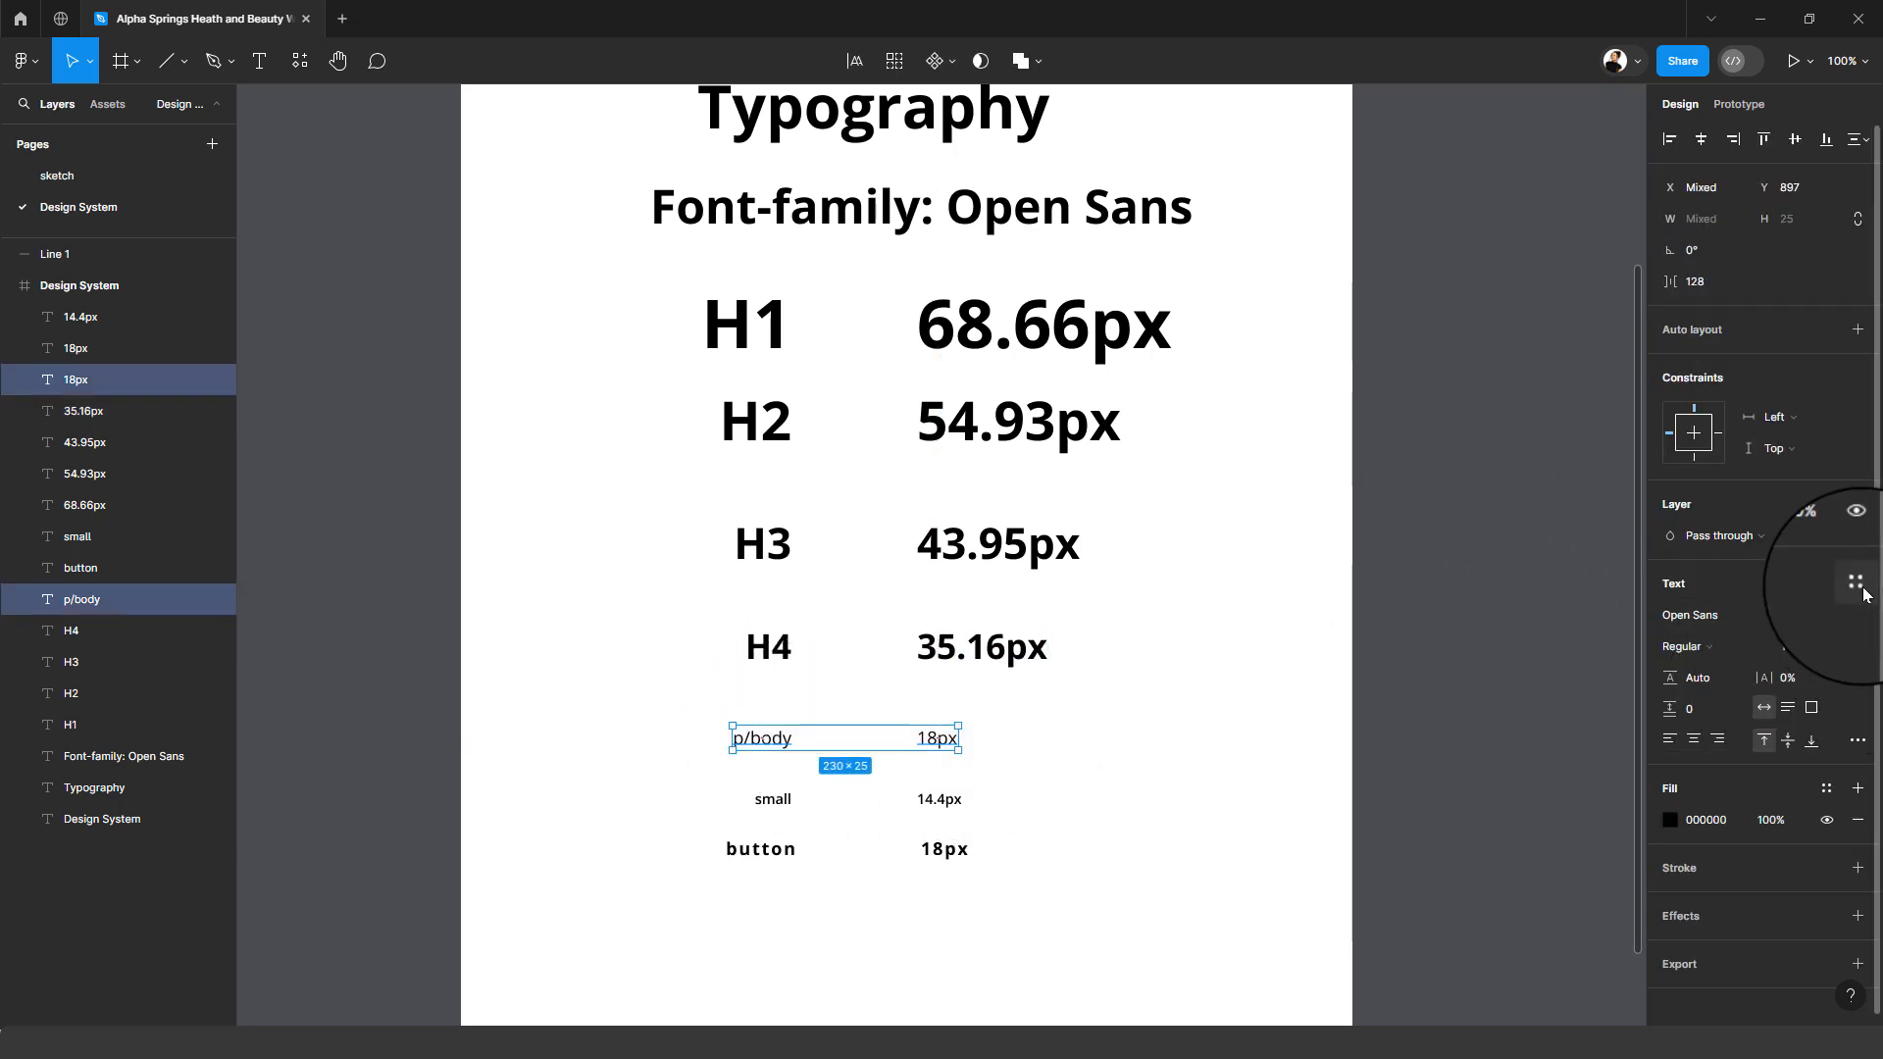
{"action": "left_click", "coordinate": [1862, 589]}
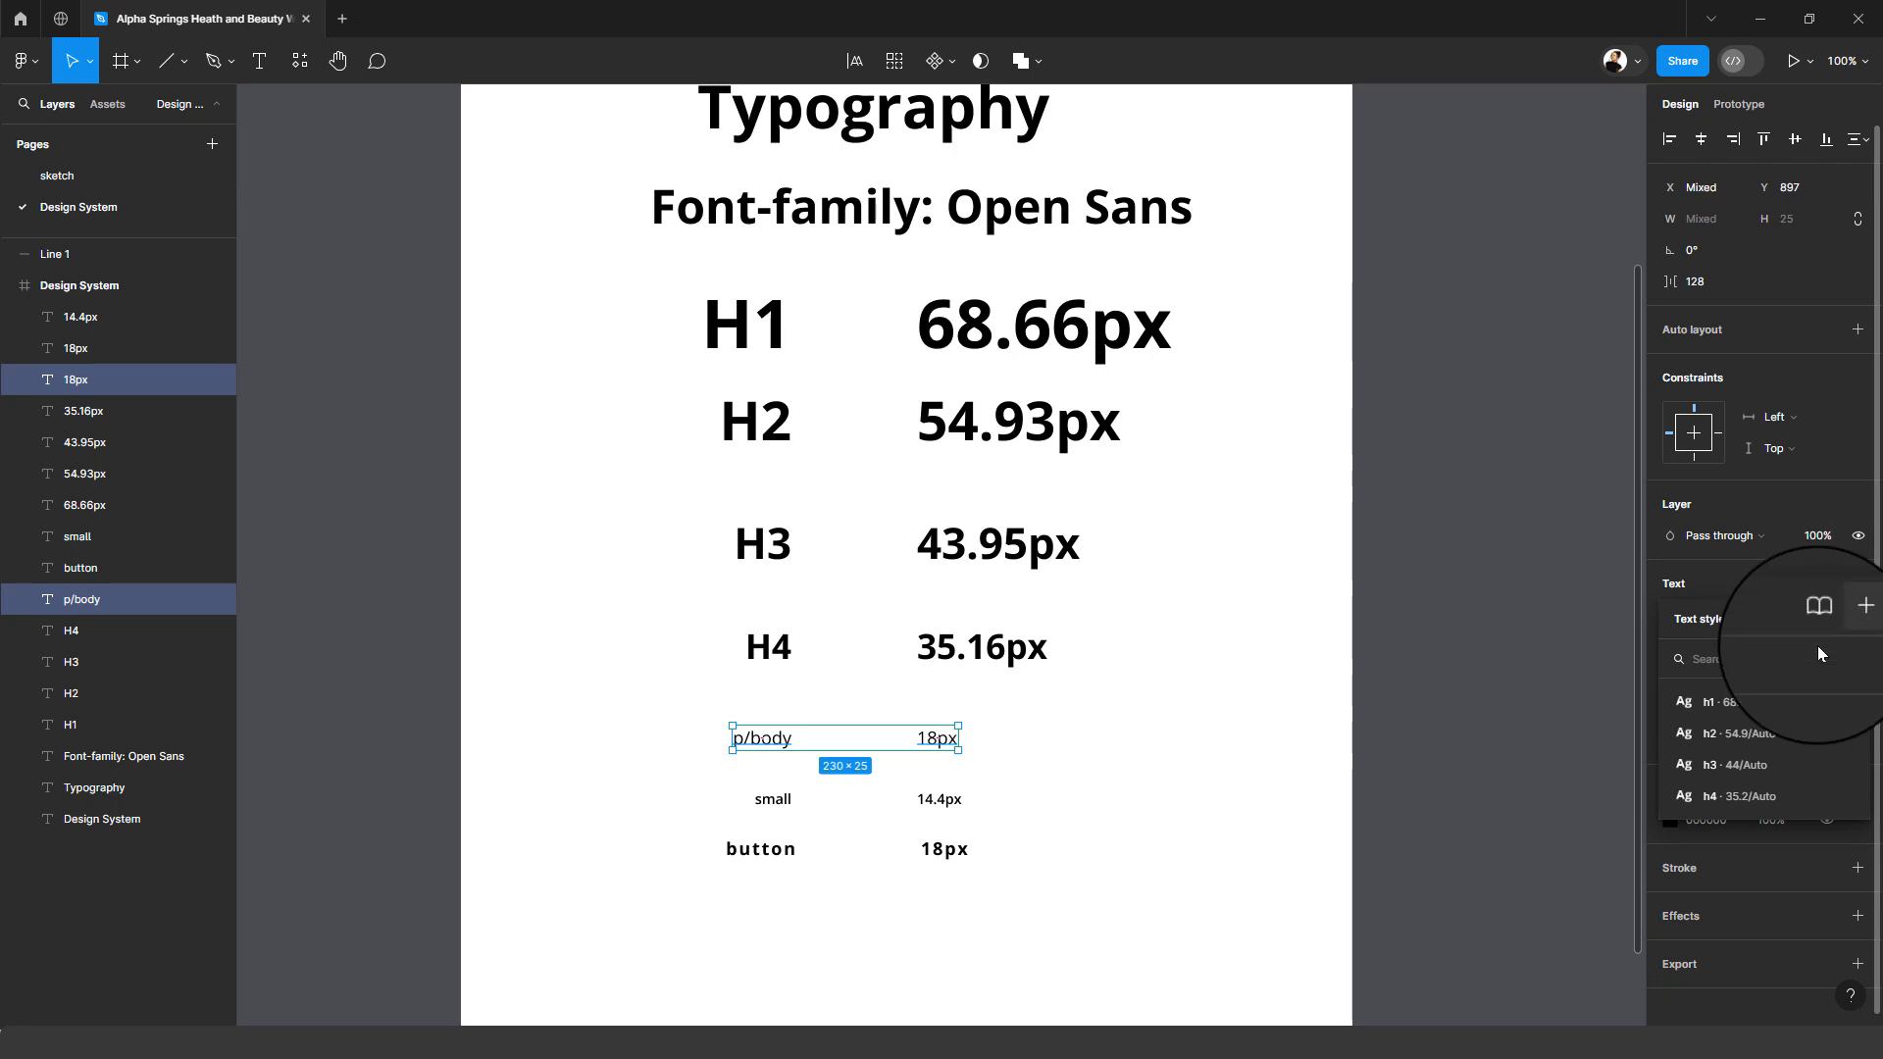
{"action": "left_click", "coordinate": [1851, 618]}
{"action": "type", "text": "p"}
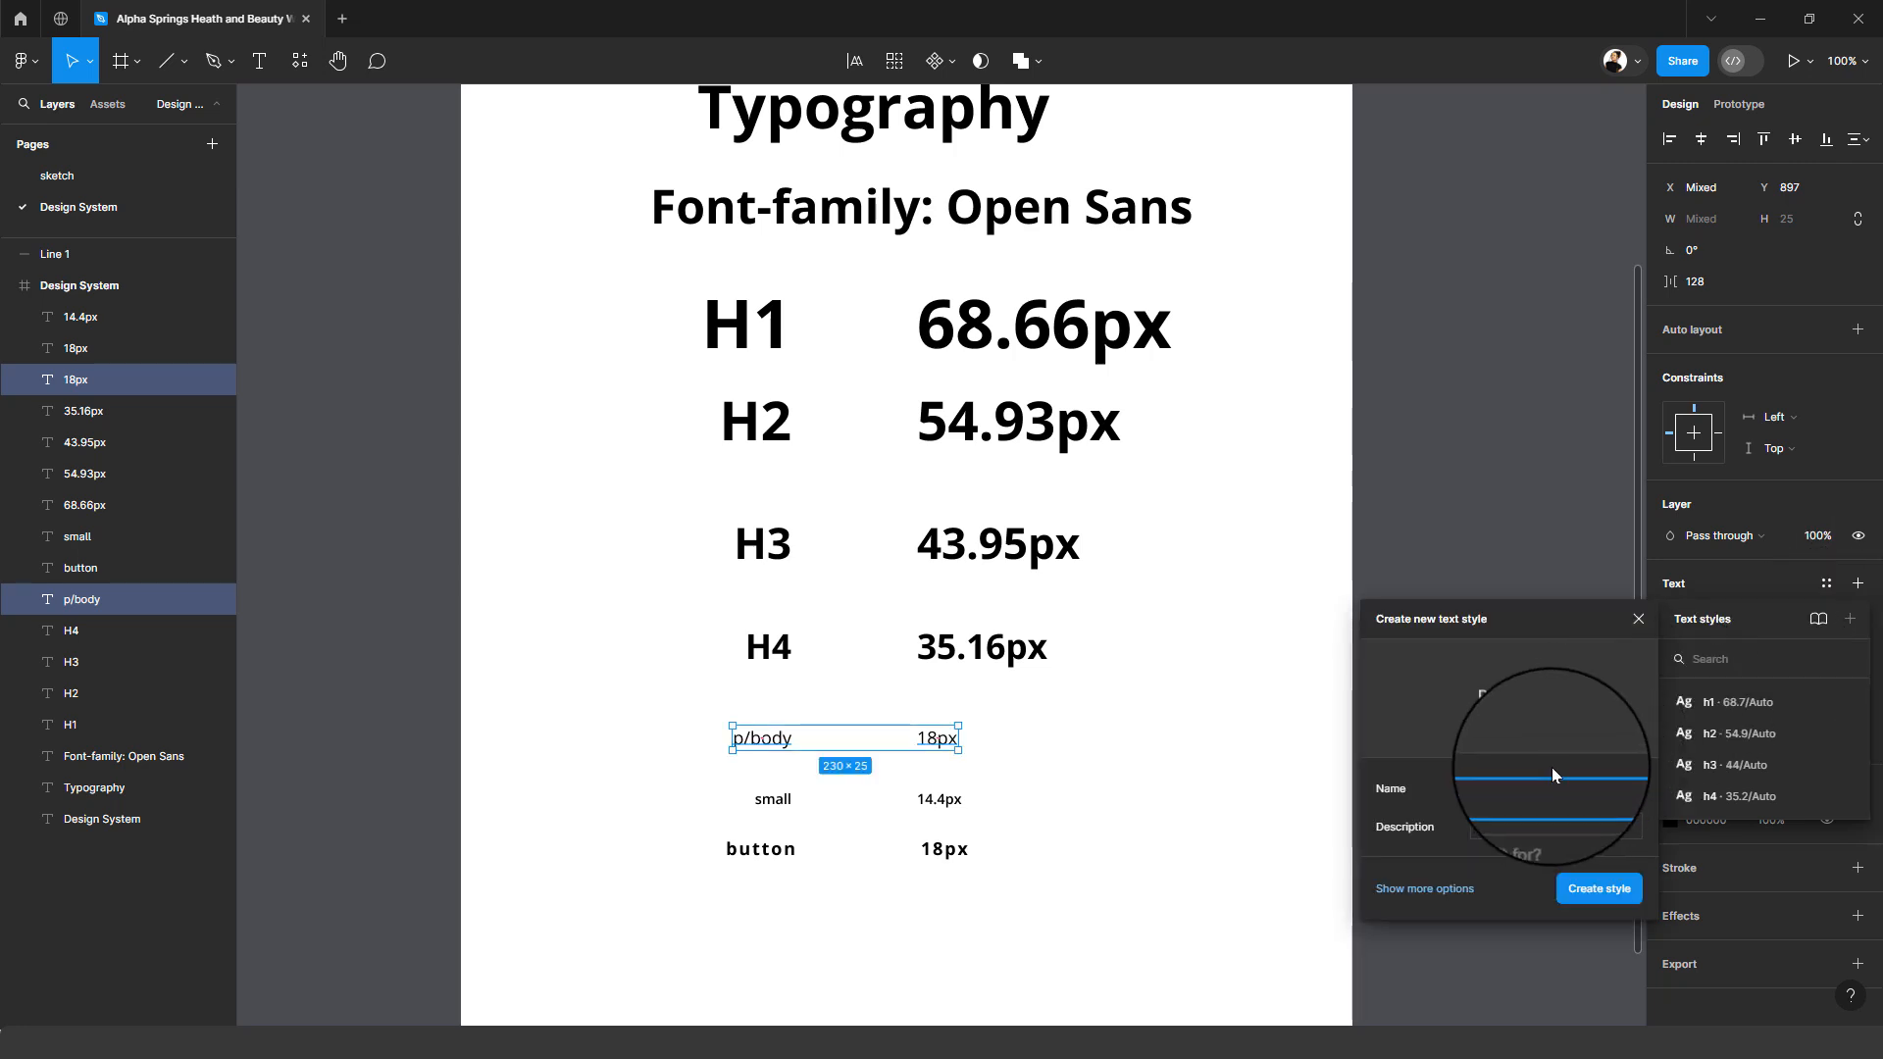
{"action": "key", "text": "Return"}
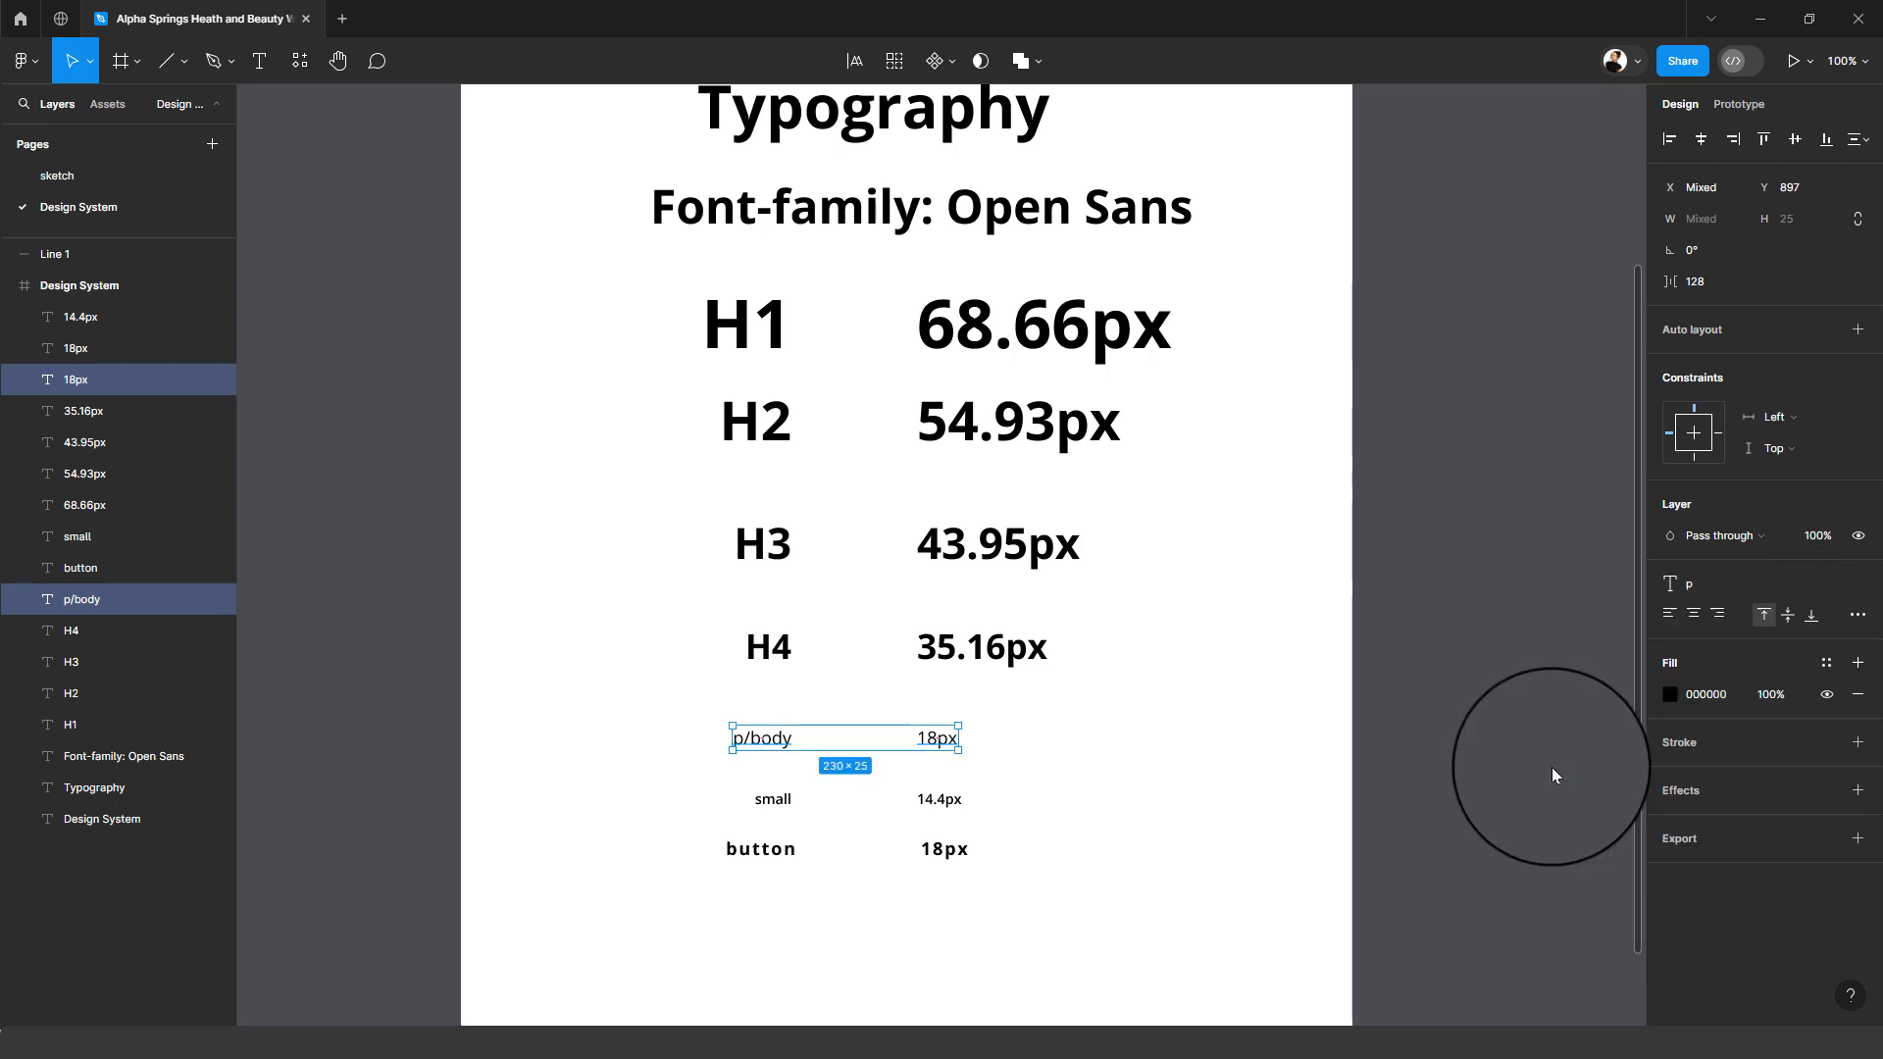
- Create a text style named "small" from the small label and its 14.4px size label
{"action": "left_click_drag", "start_coordinate": [1022, 780], "coordinate": [763, 814]}
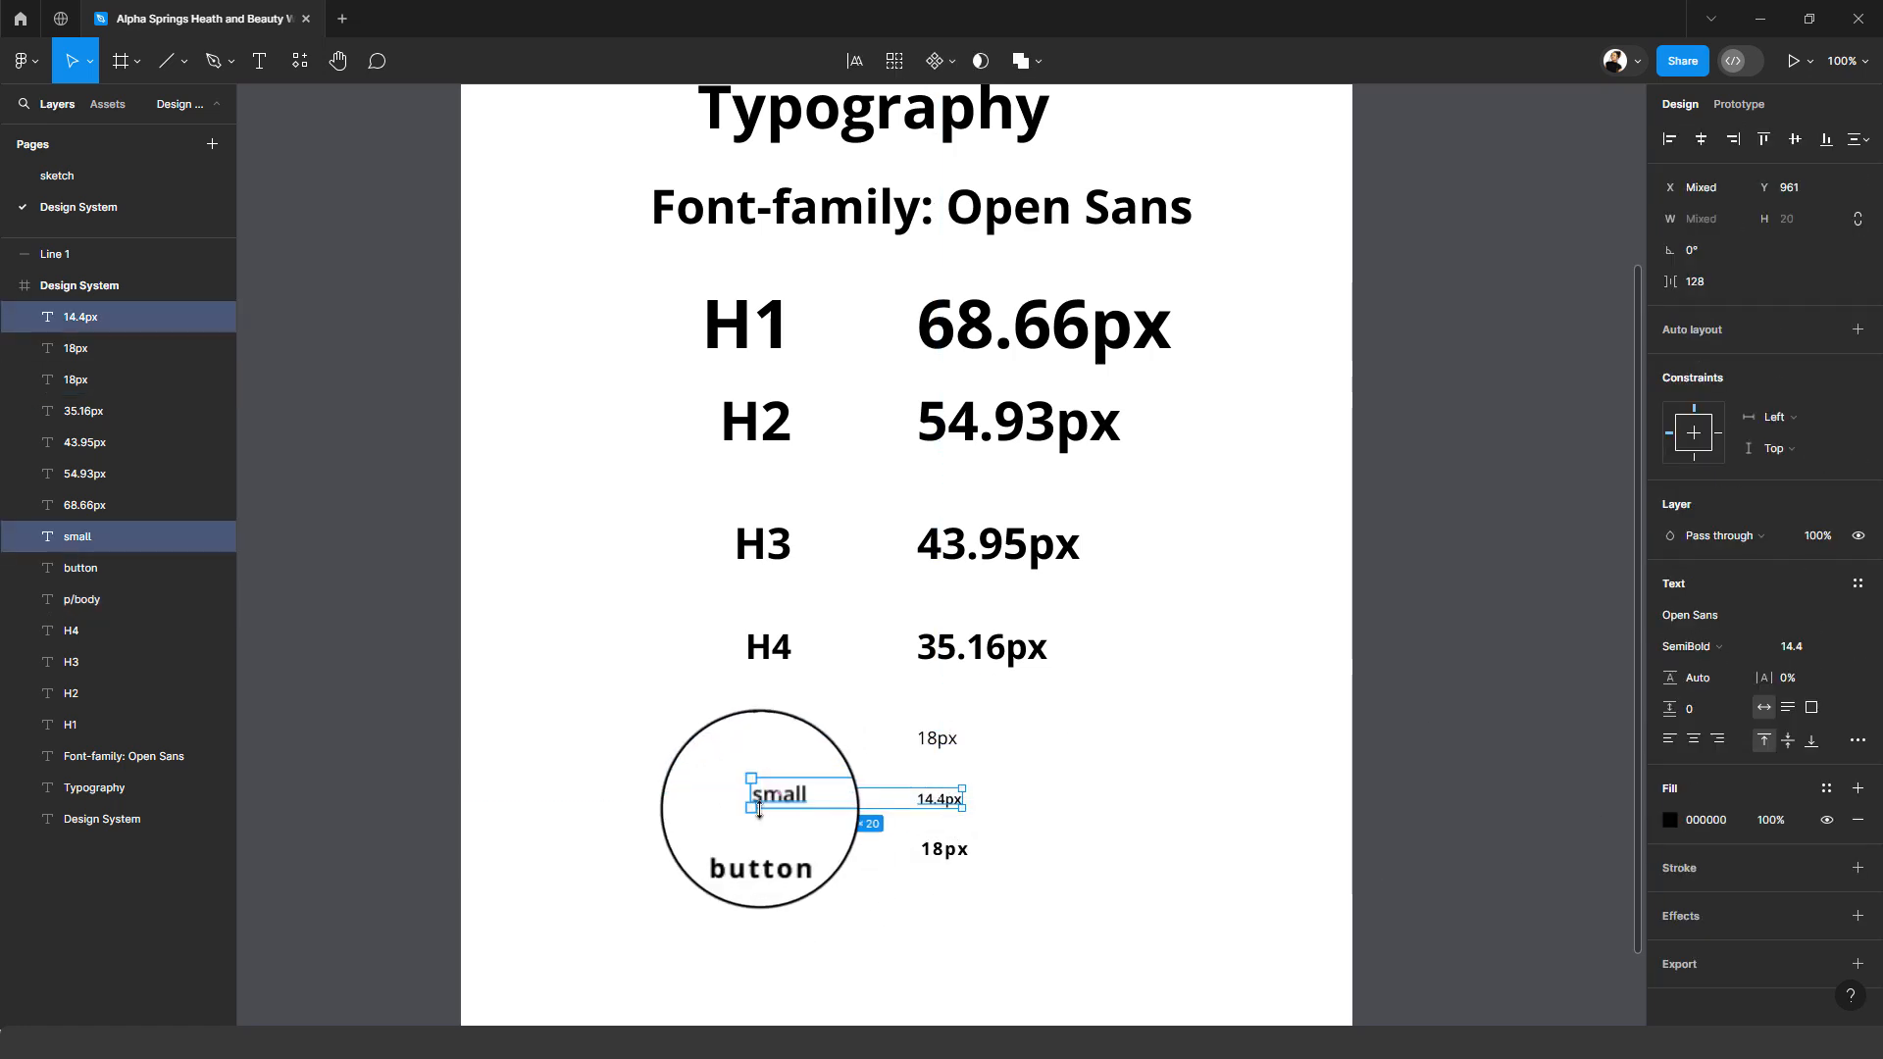
{"action": "left_click", "coordinate": [1858, 587]}
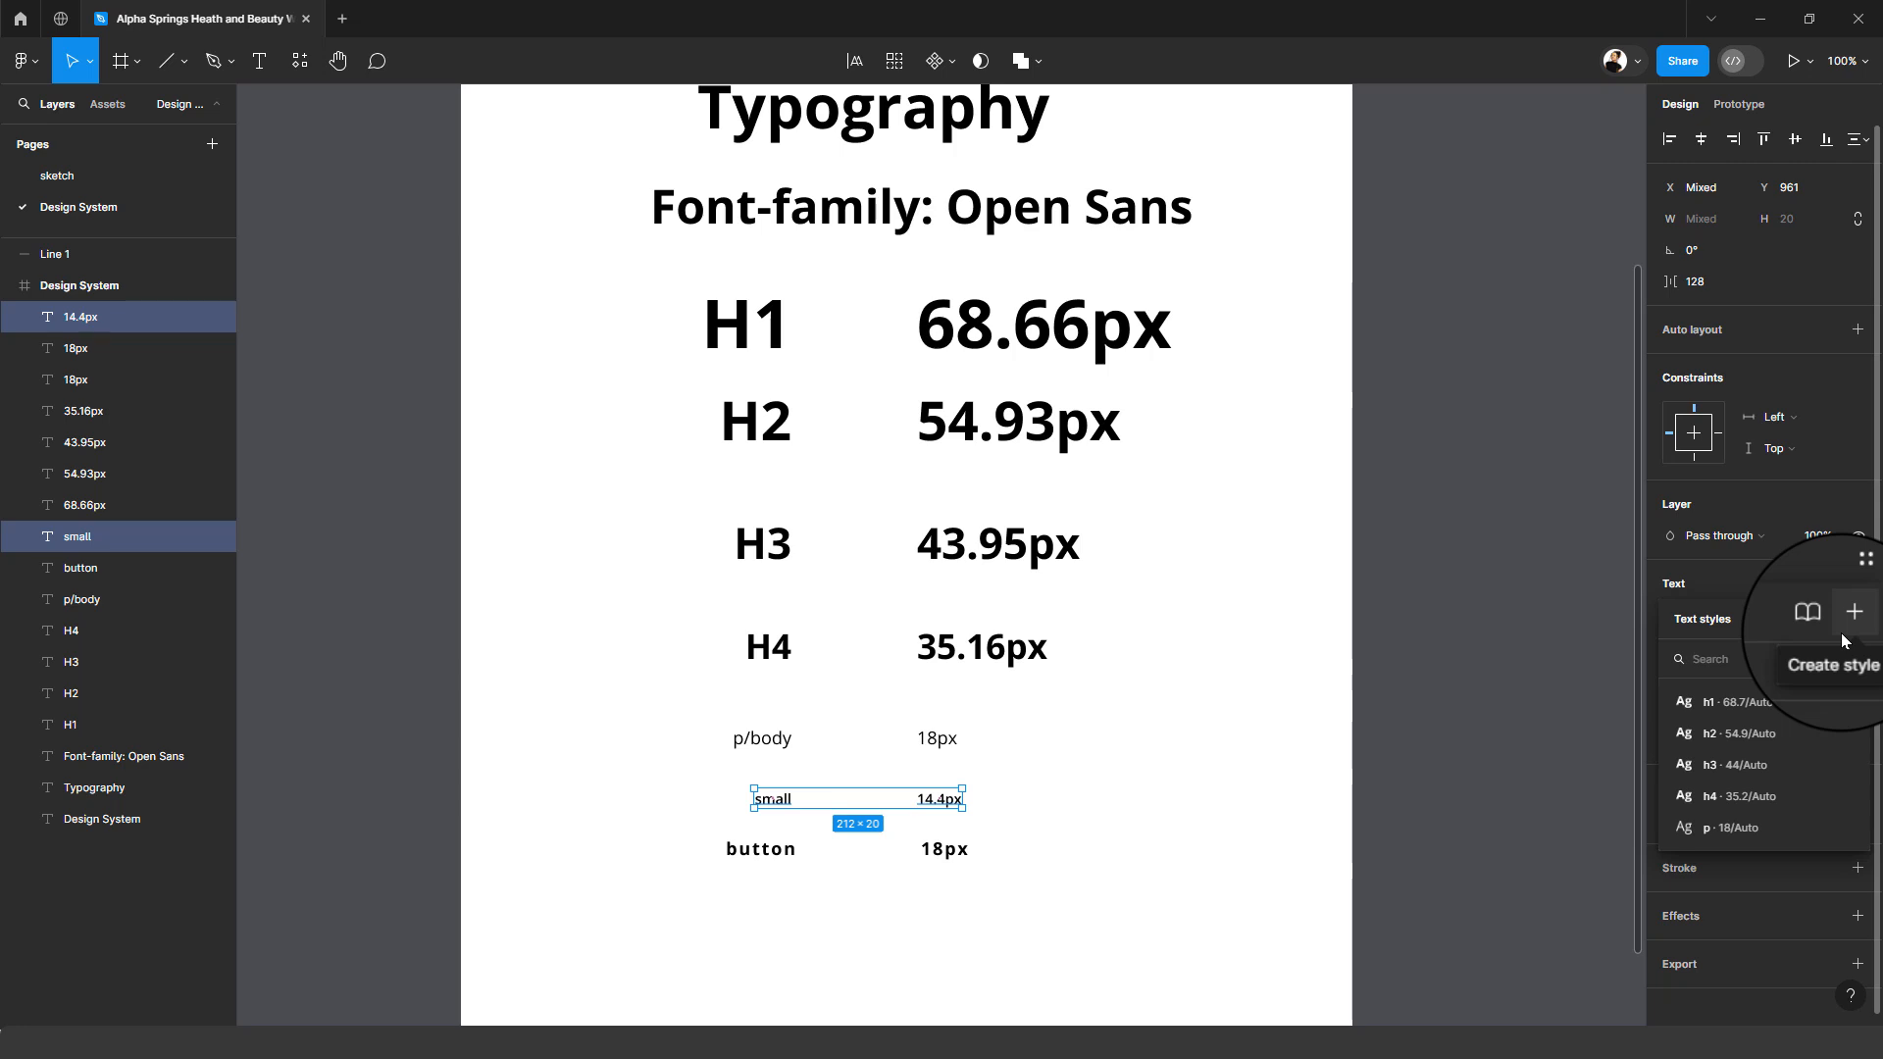
{"action": "left_click", "coordinate": [1845, 630]}
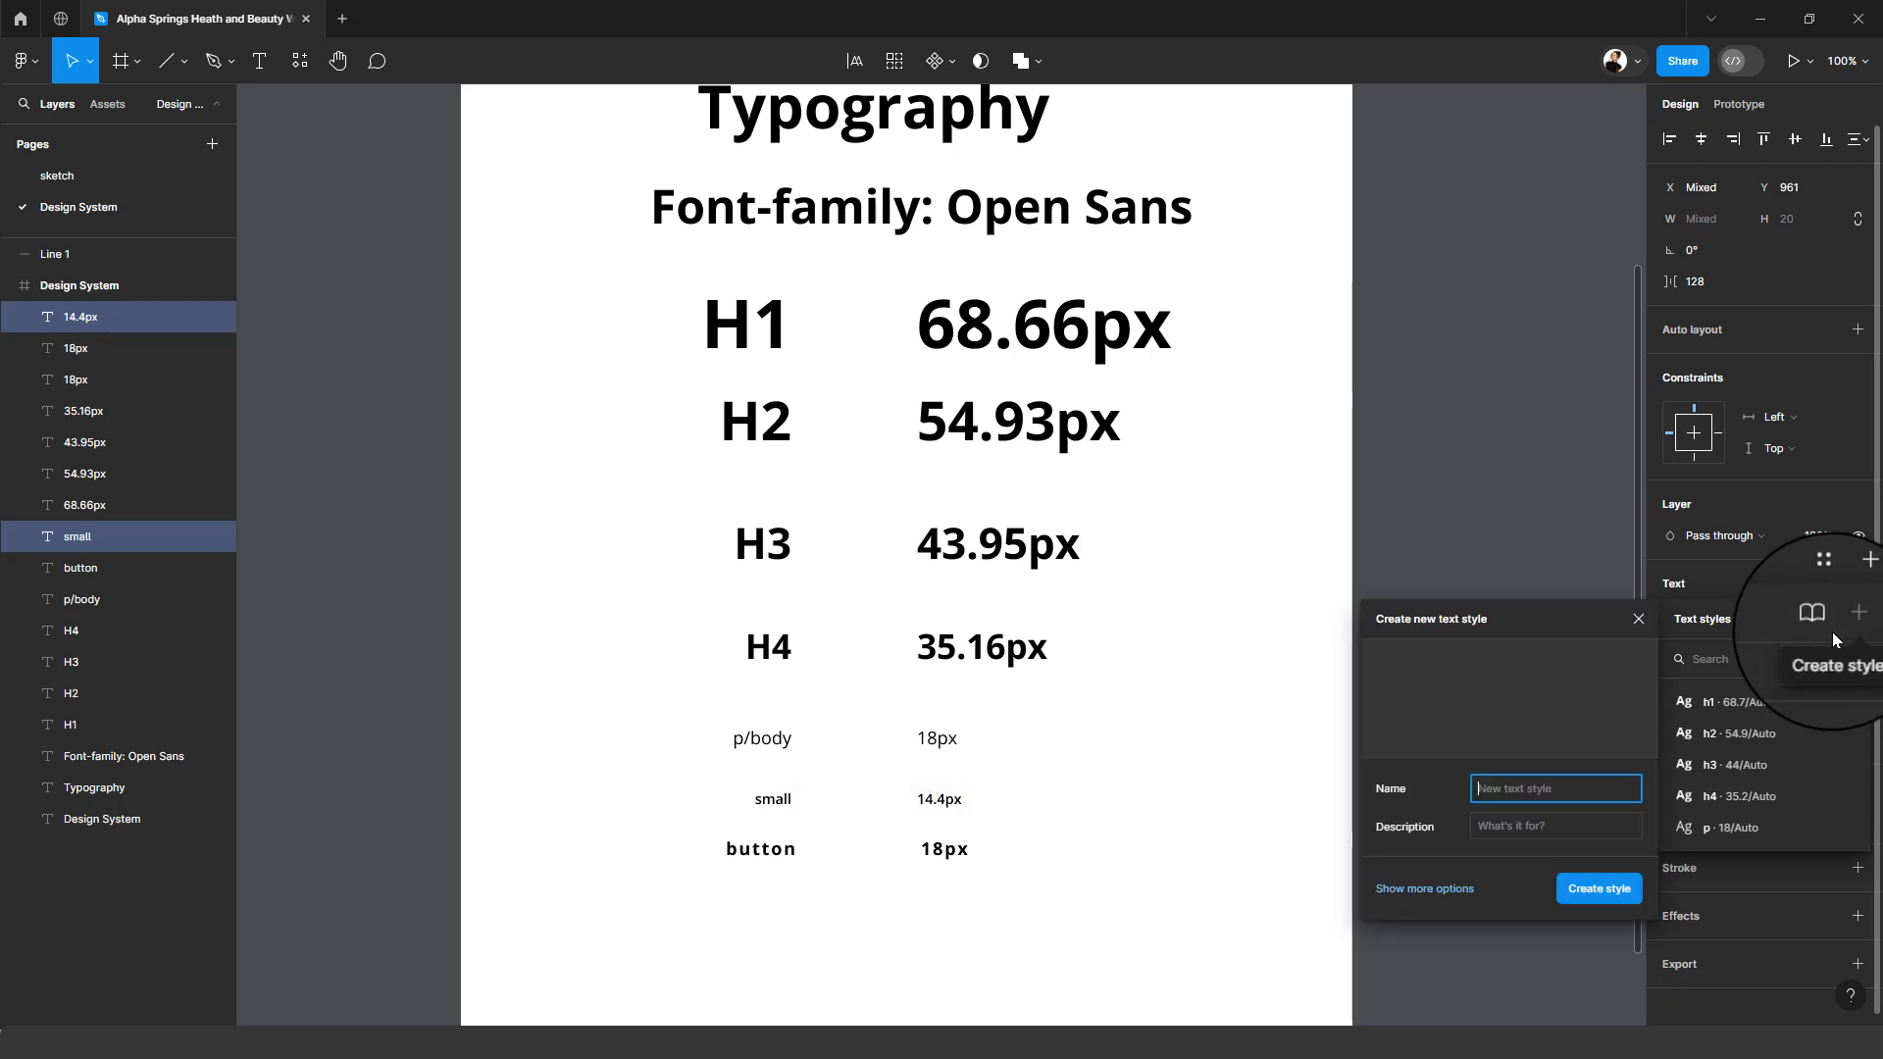
{"action": "type", "text": "sm"}
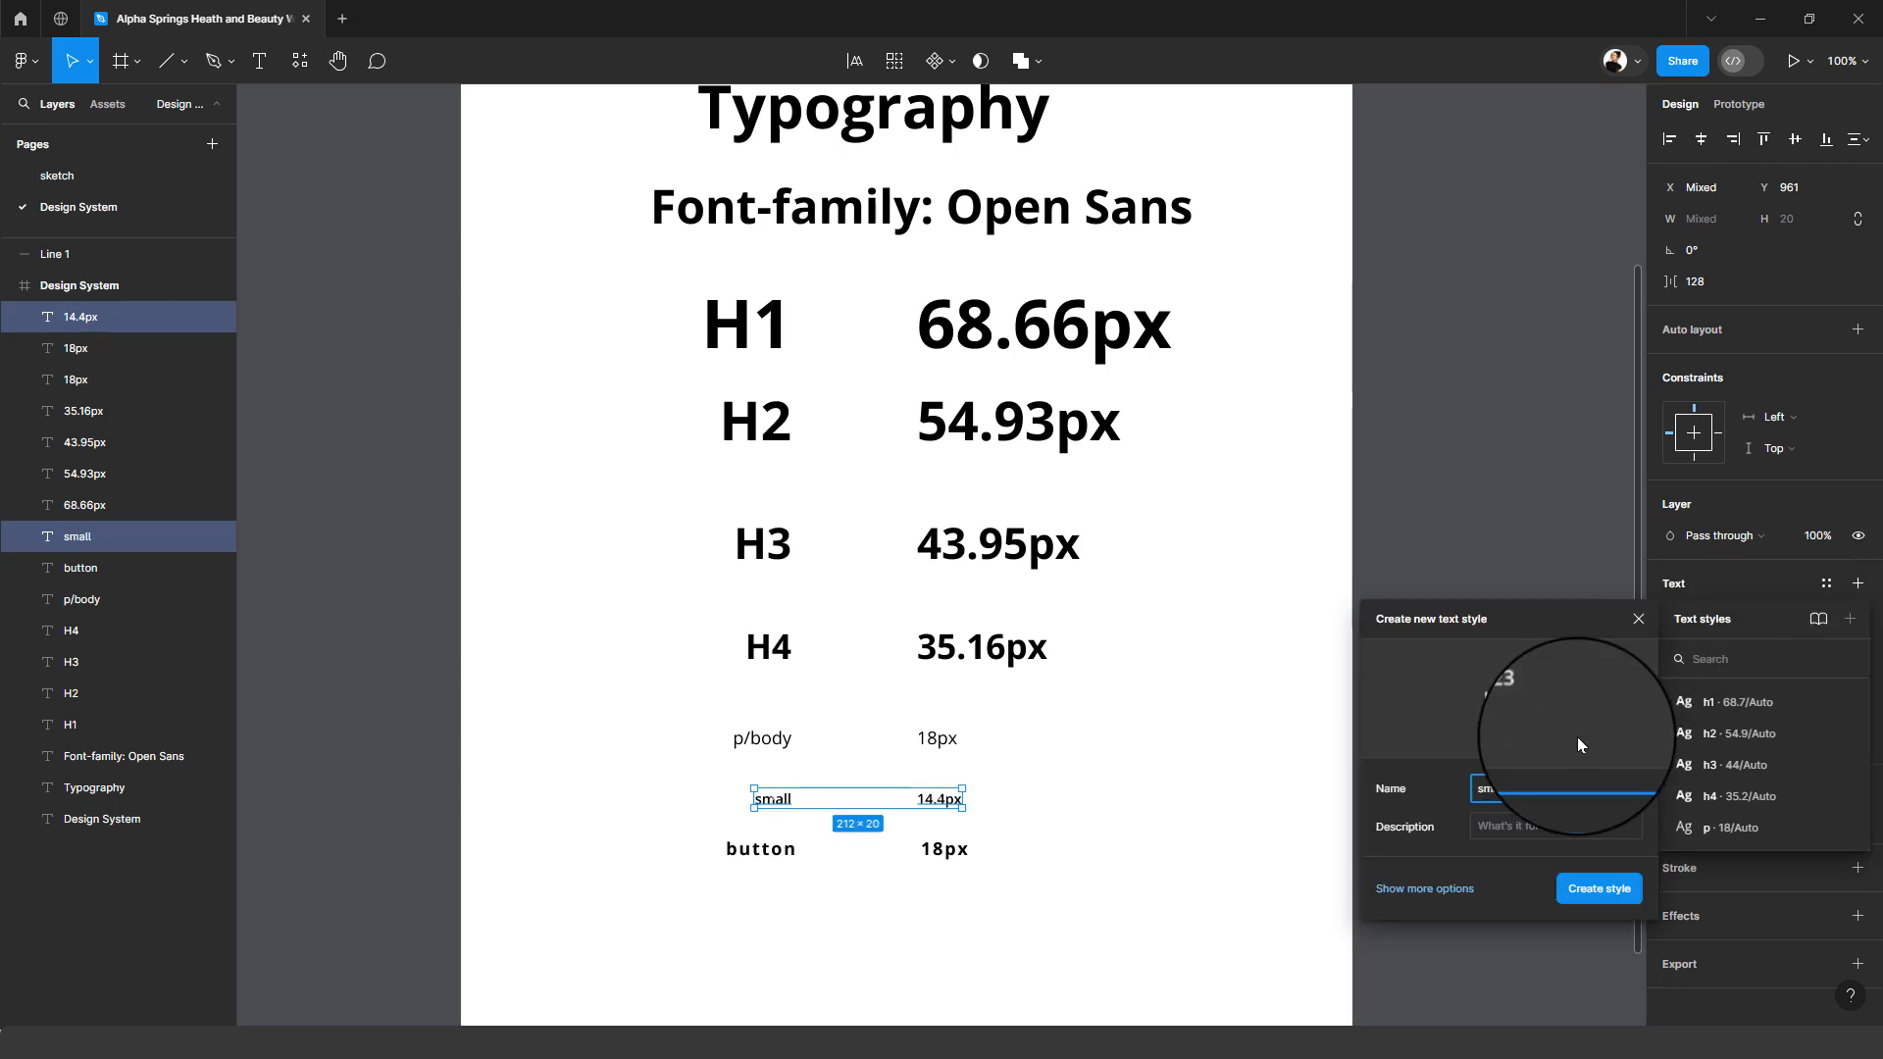
{"action": "type", "text": "all"}
{"action": "key", "text": "Return"}
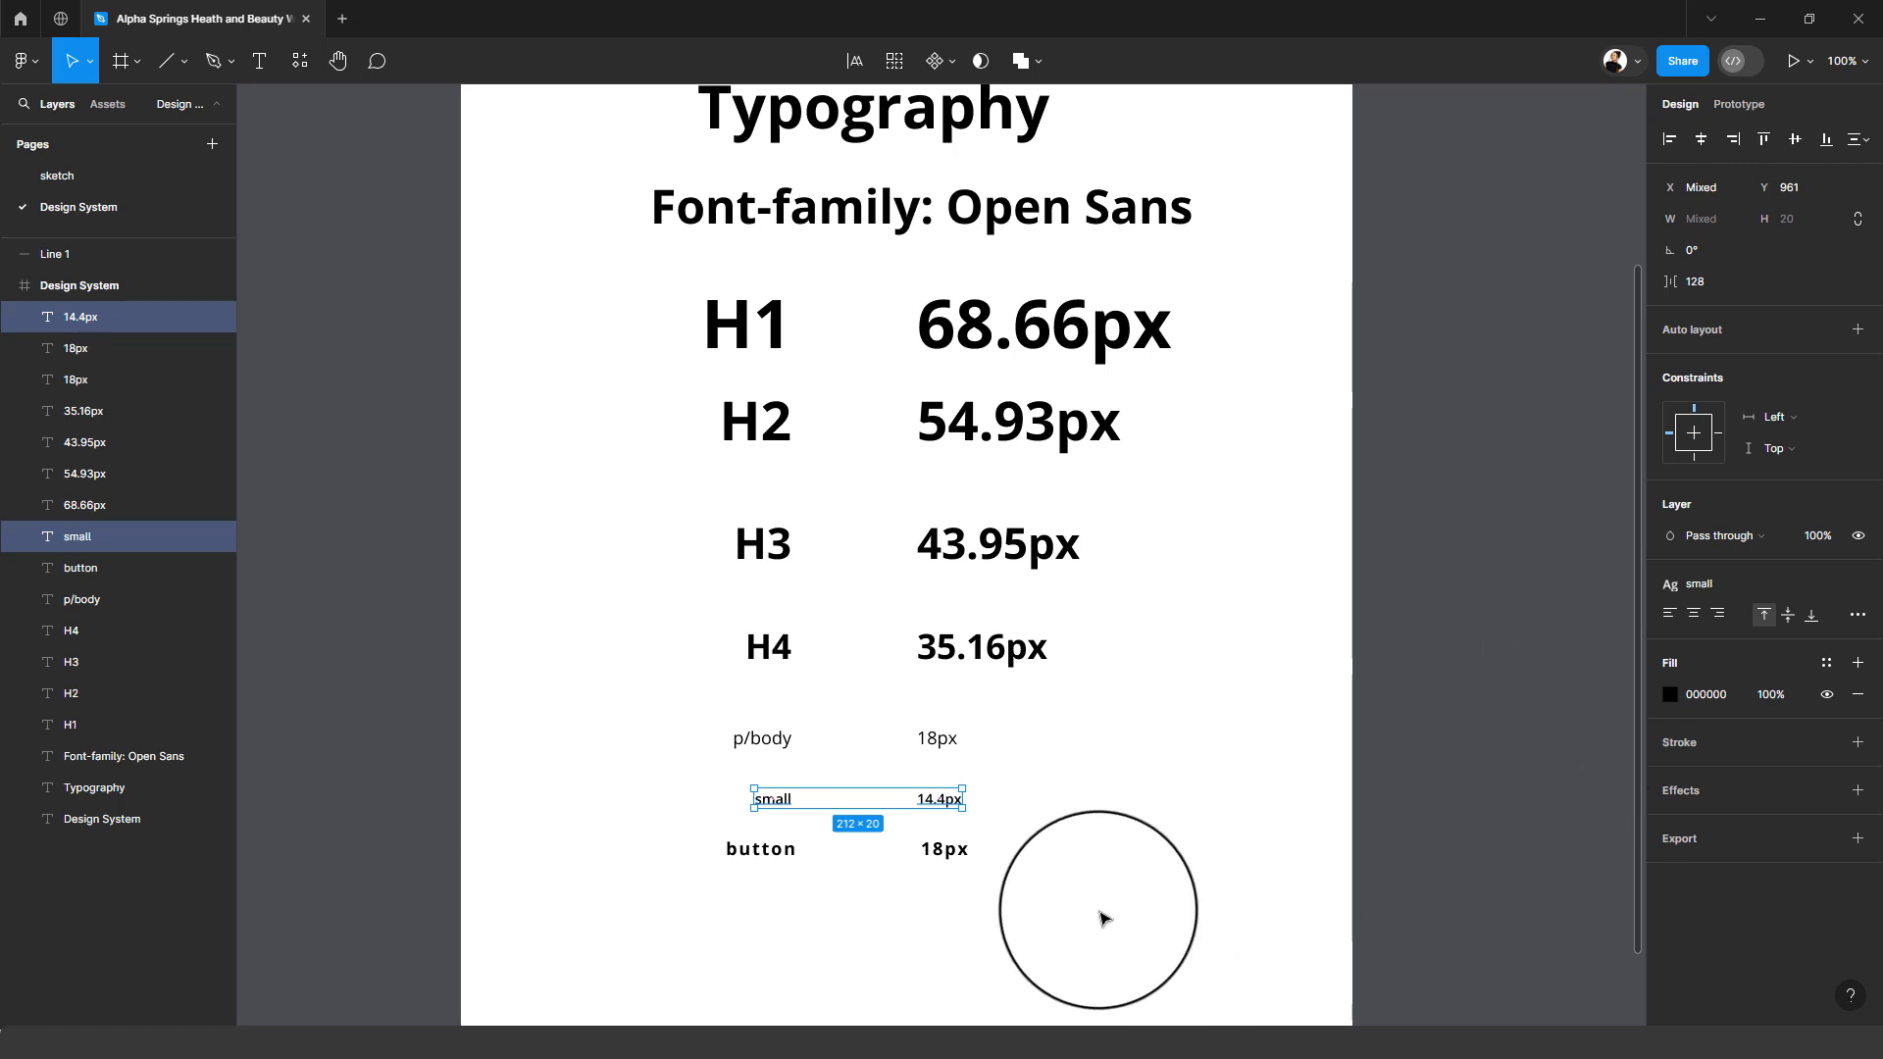
- Create a text style named "button" from the button label and its bold 18px size label
{"action": "left_click", "coordinate": [929, 861]}
{"action": "left_click", "coordinate": [738, 851], "text": "shift"}
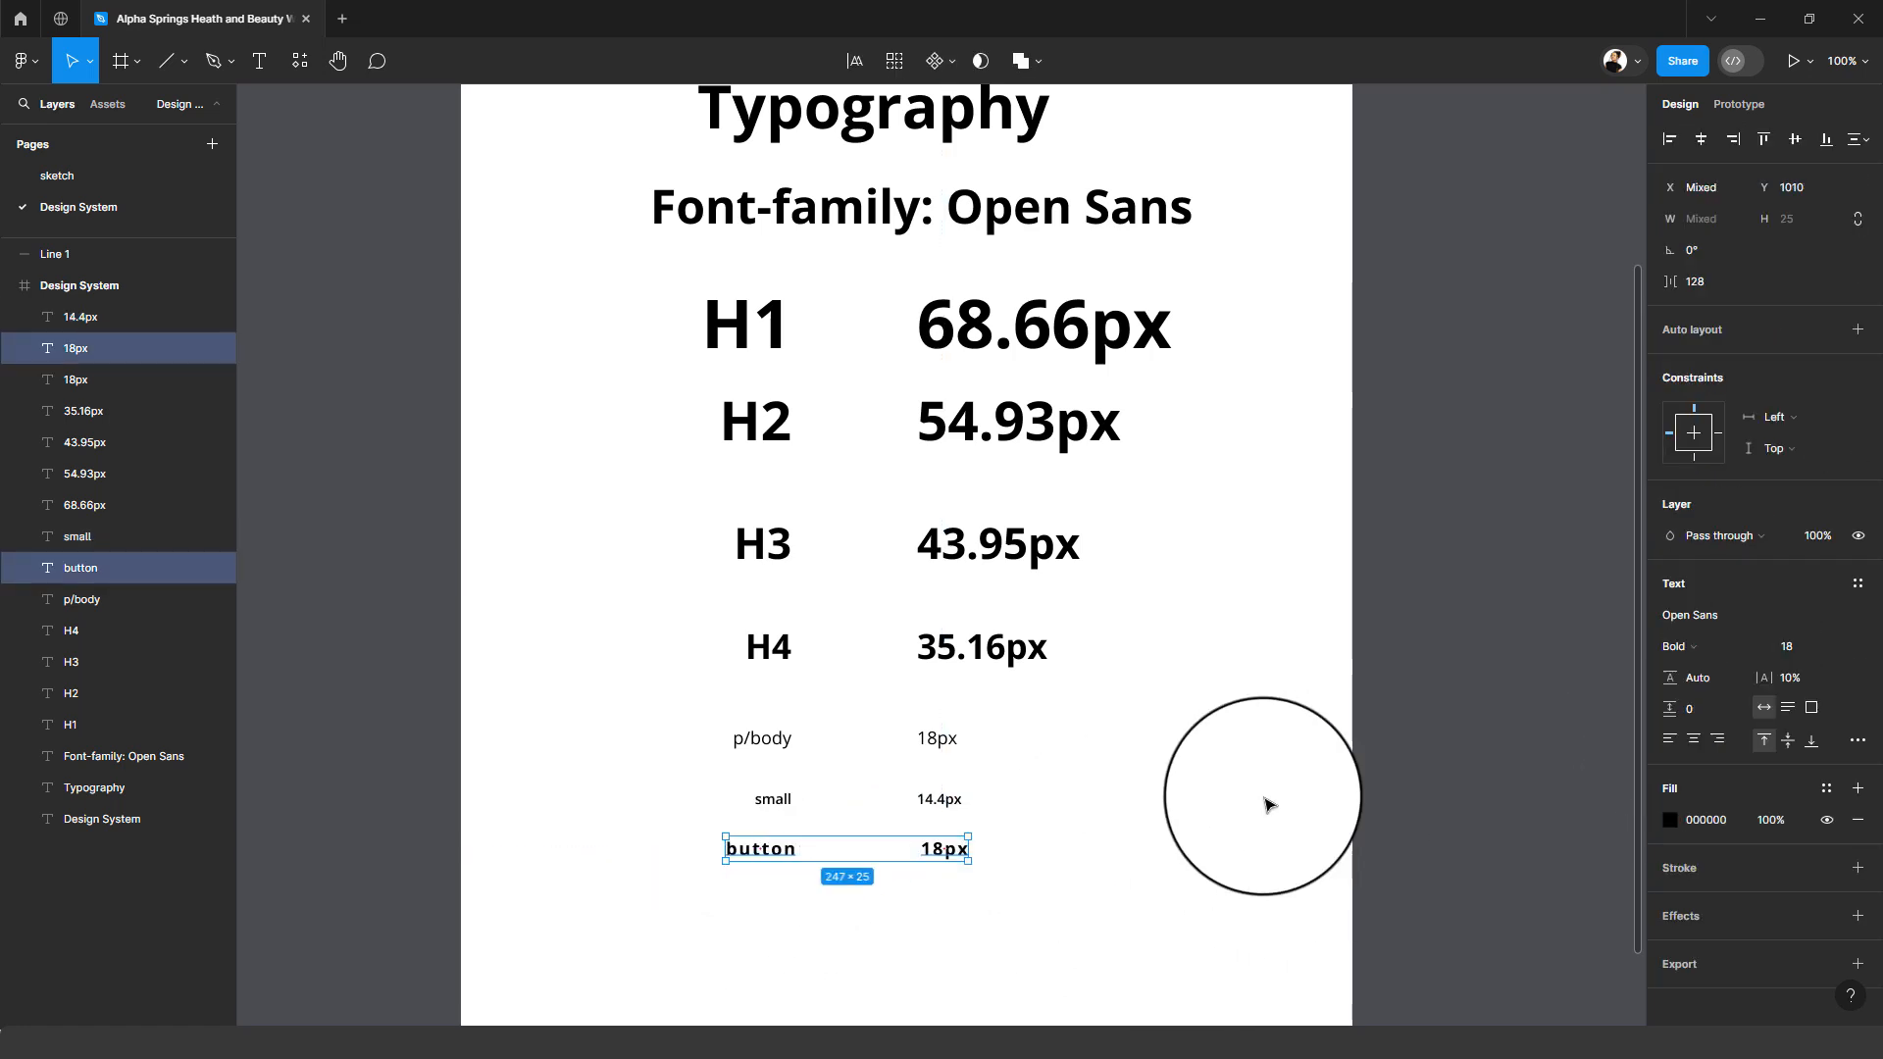
{"action": "scroll", "coordinate": [1246, 804], "scroll_direction": "down", "scroll_amount": 1}
{"action": "left_click", "coordinate": [1857, 583]}
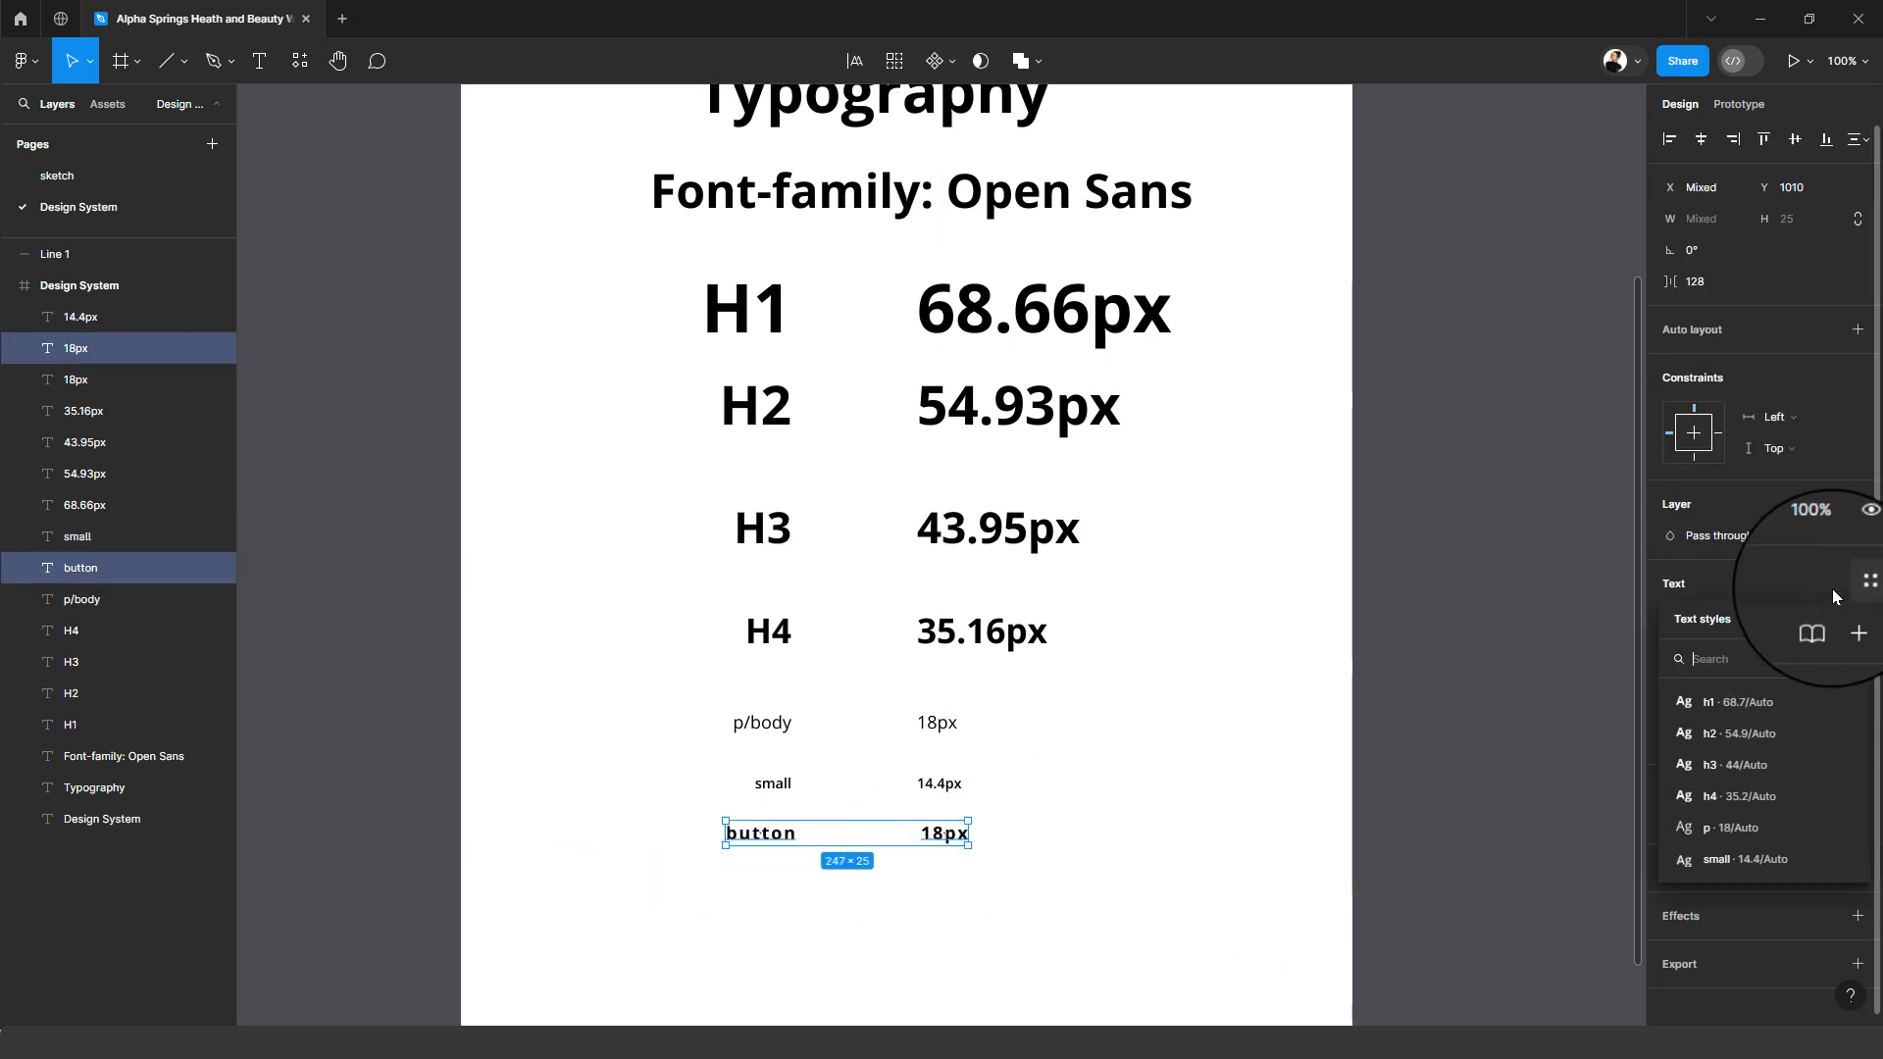
{"action": "left_click", "coordinate": [1848, 624]}
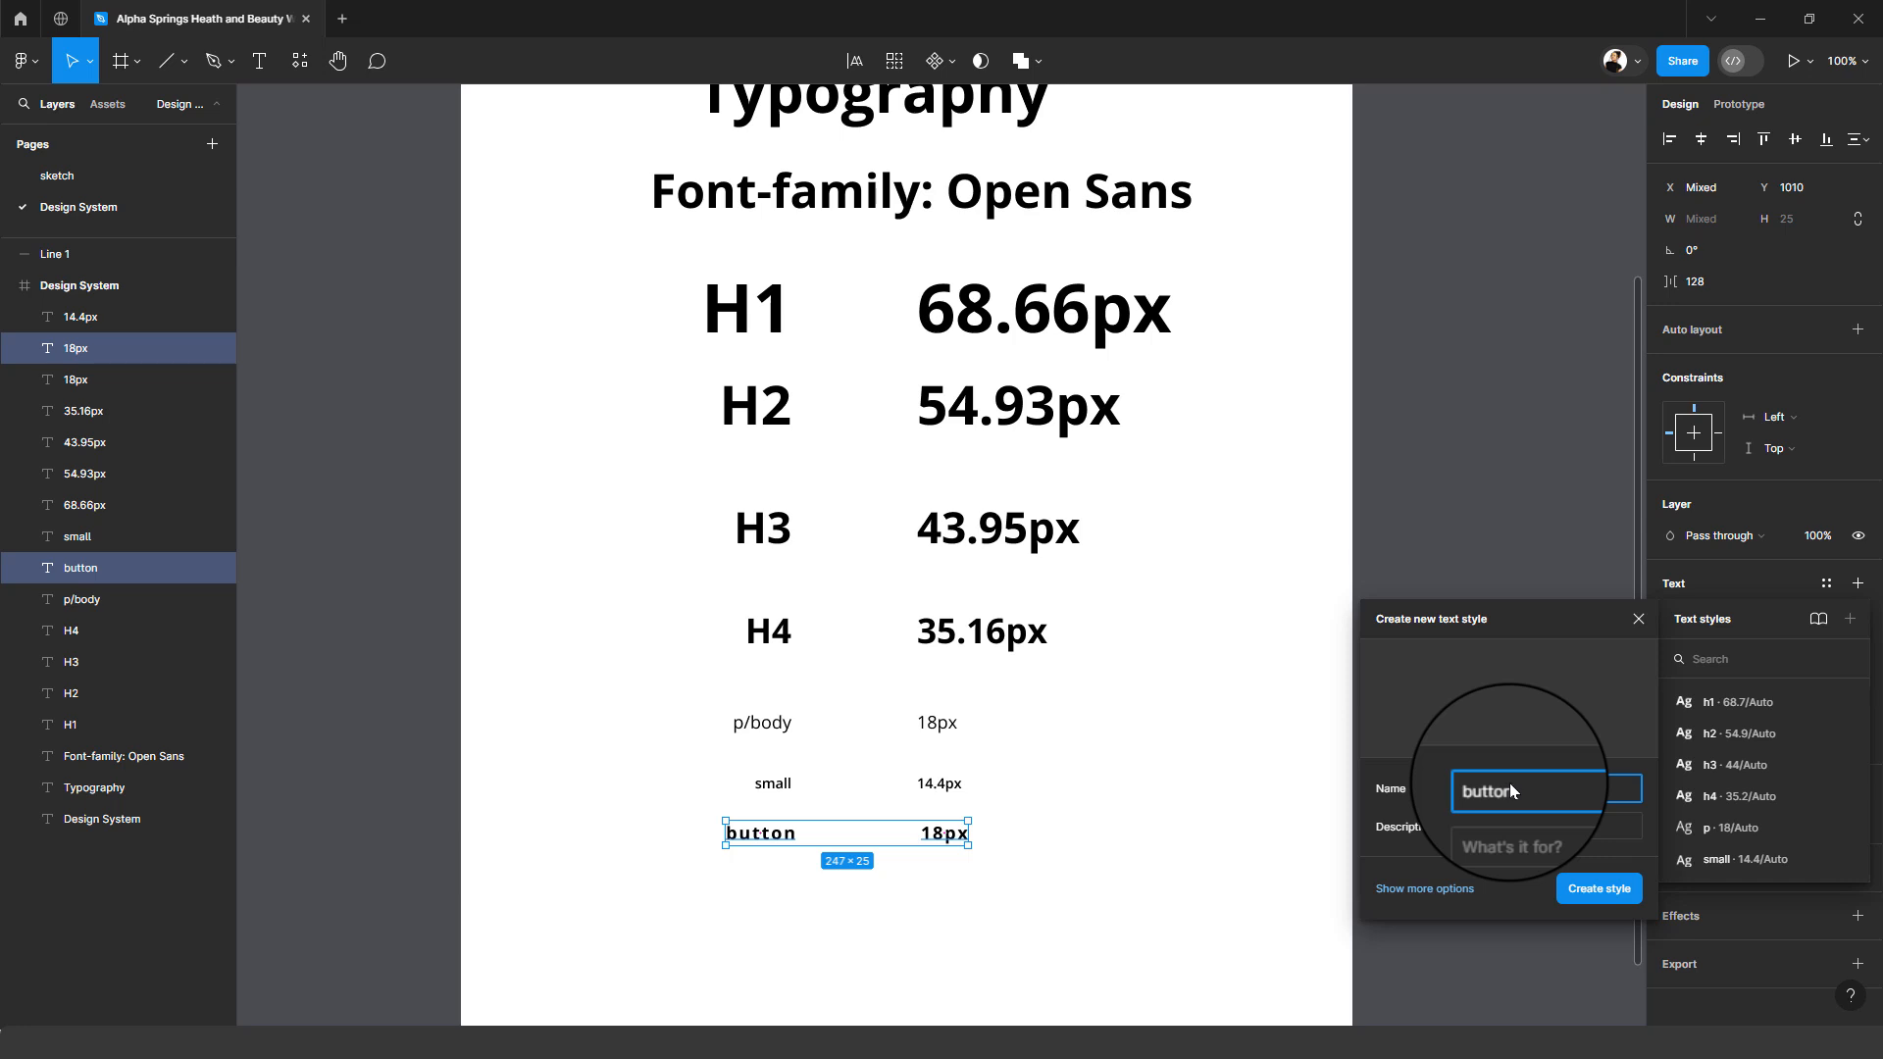
{"action": "type", "text": "button"}
{"action": "key", "text": "Return"}
- Extend the Design System frame downward to a height of about 2653
{"action": "scroll", "coordinate": [1069, 682], "scroll_direction": "down", "scroll_amount": 1}
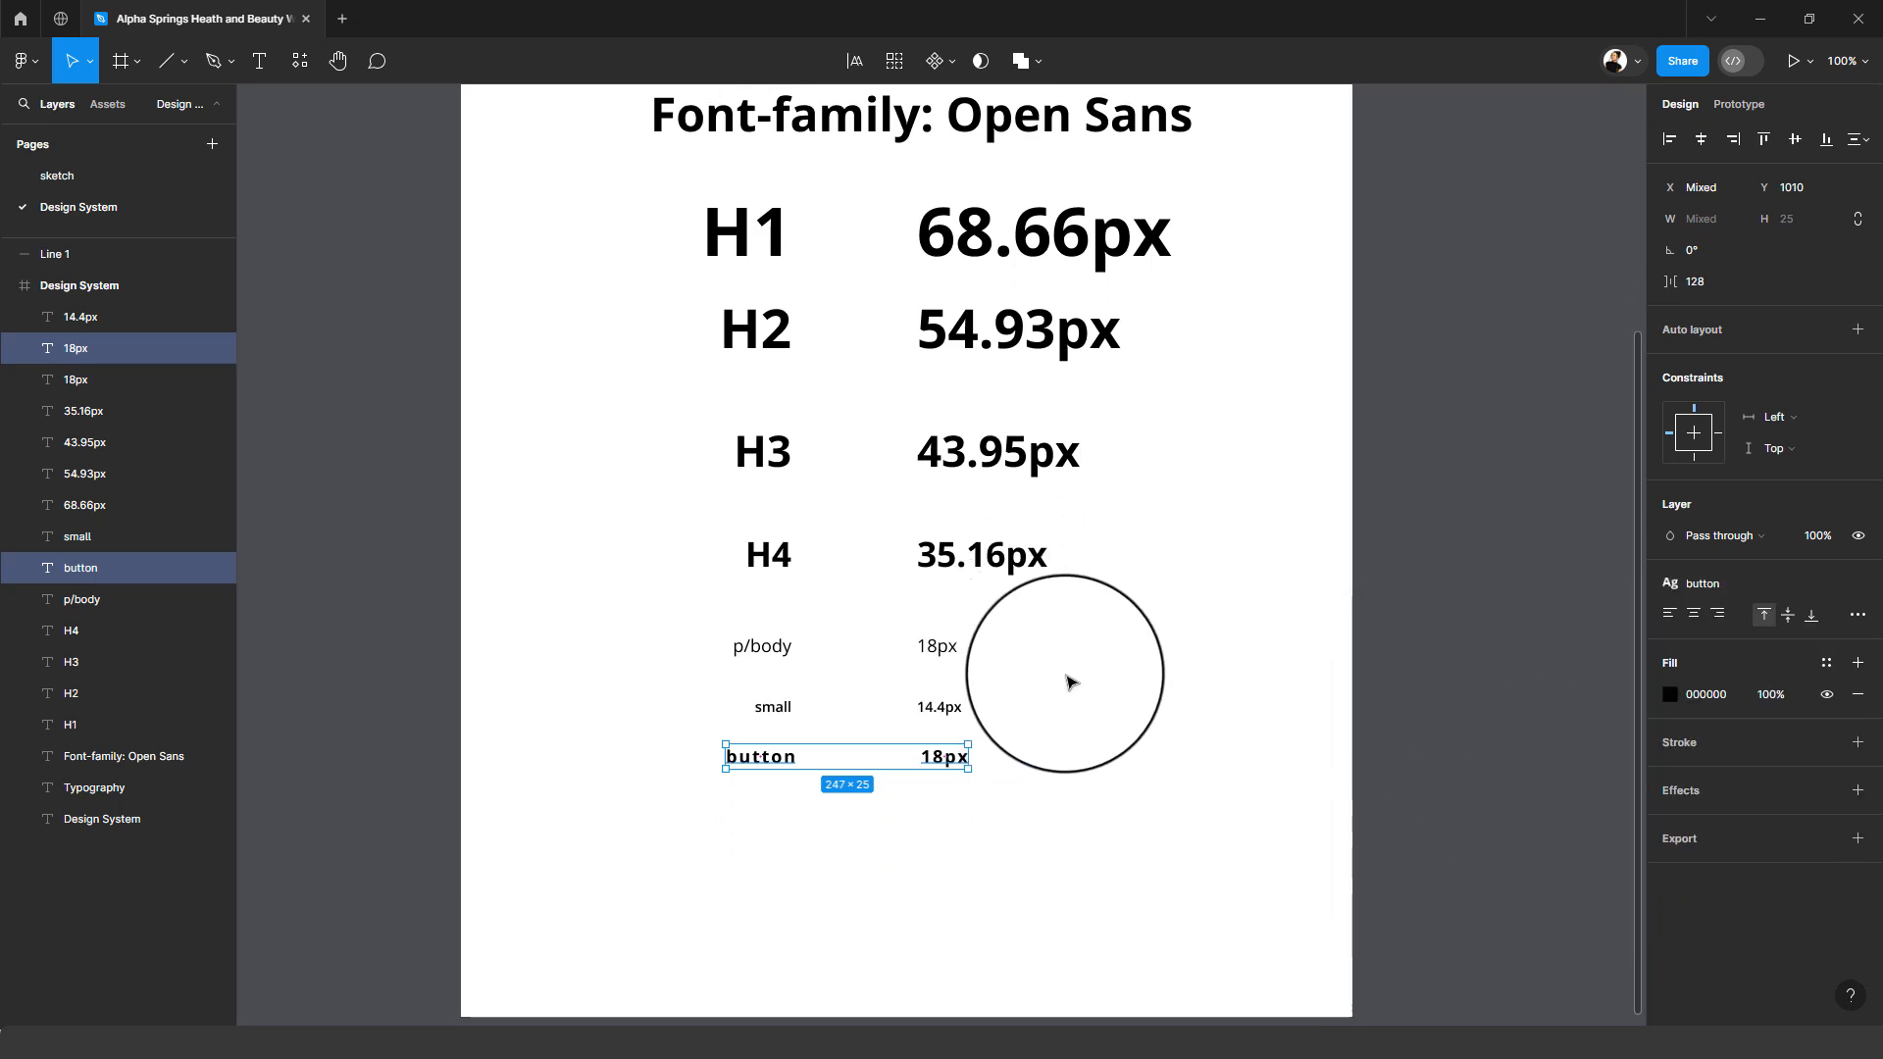
{"action": "scroll", "coordinate": [1069, 681], "scroll_direction": "down", "scroll_amount": 1}
{"action": "scroll", "coordinate": [1070, 677], "scroll_direction": "up", "scroll_amount": 1}
{"action": "scroll", "coordinate": [1083, 674], "scroll_direction": "down", "scroll_amount": 3}
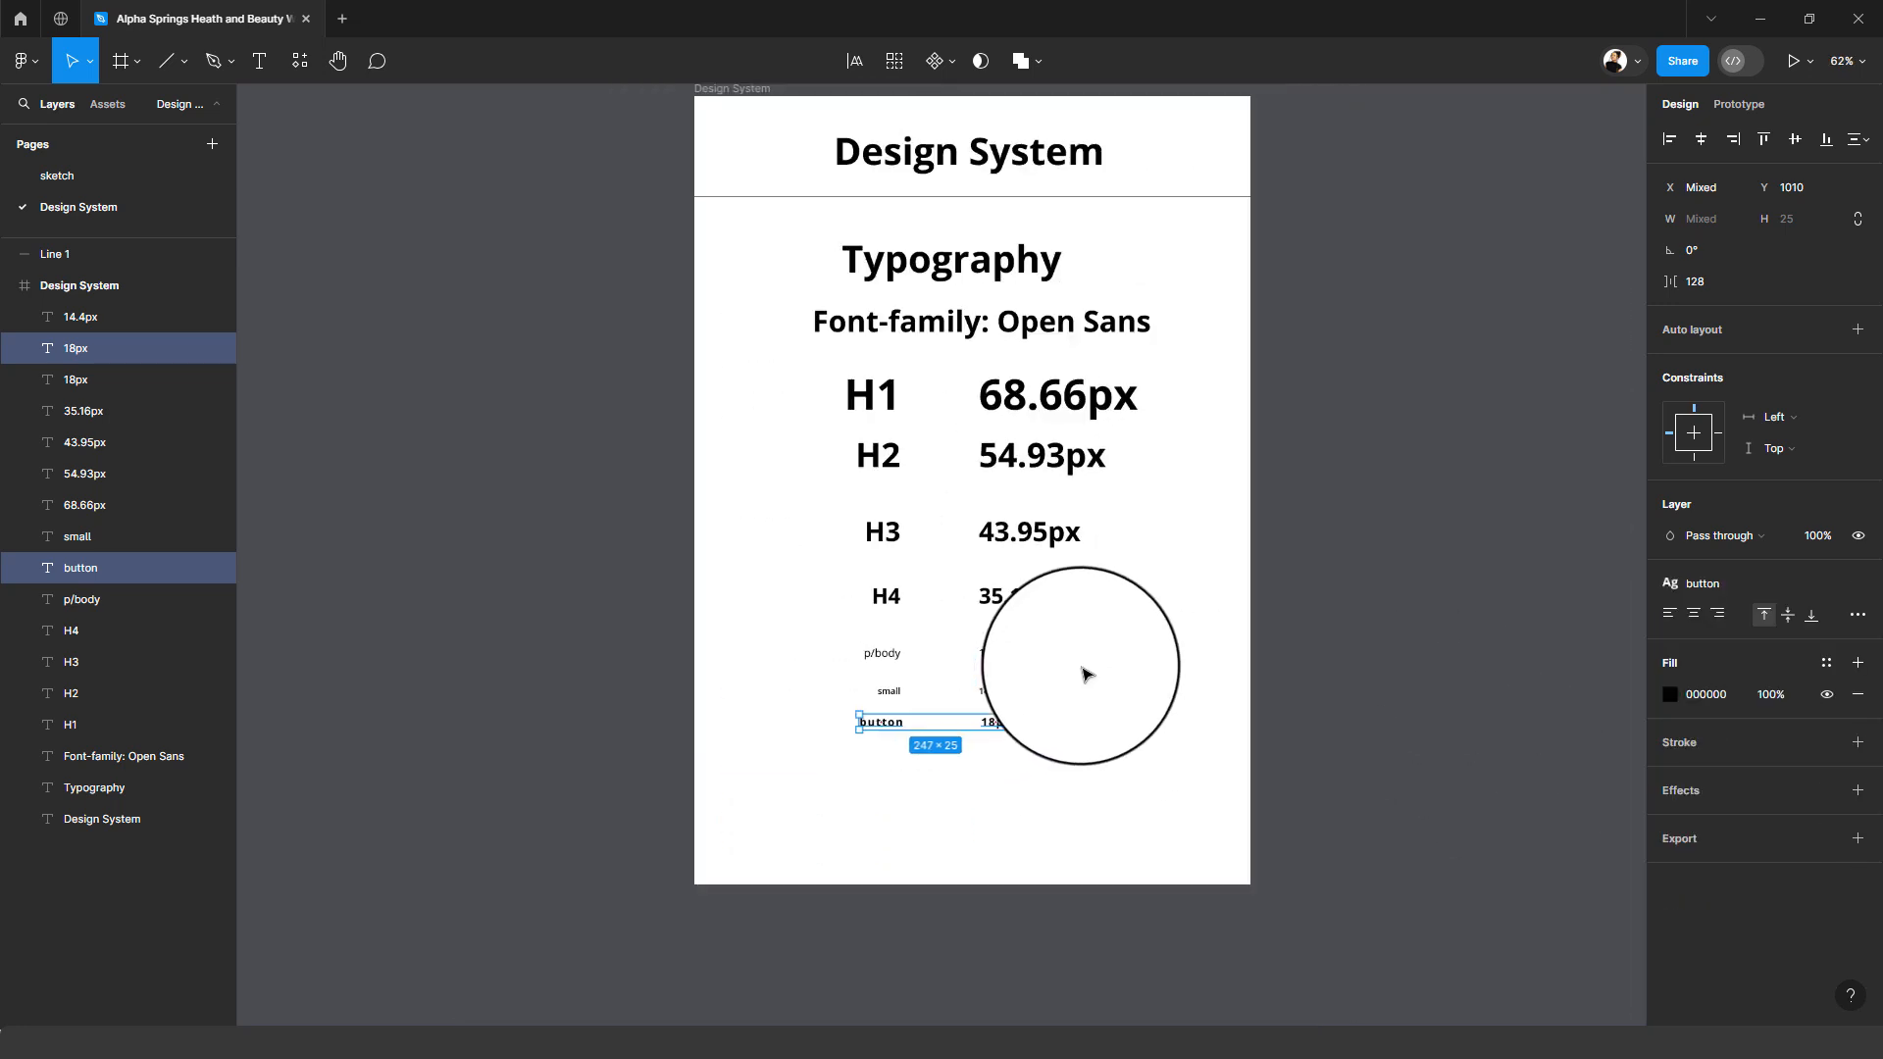
{"action": "scroll", "coordinate": [1083, 674], "scroll_direction": "down", "scroll_amount": 3}
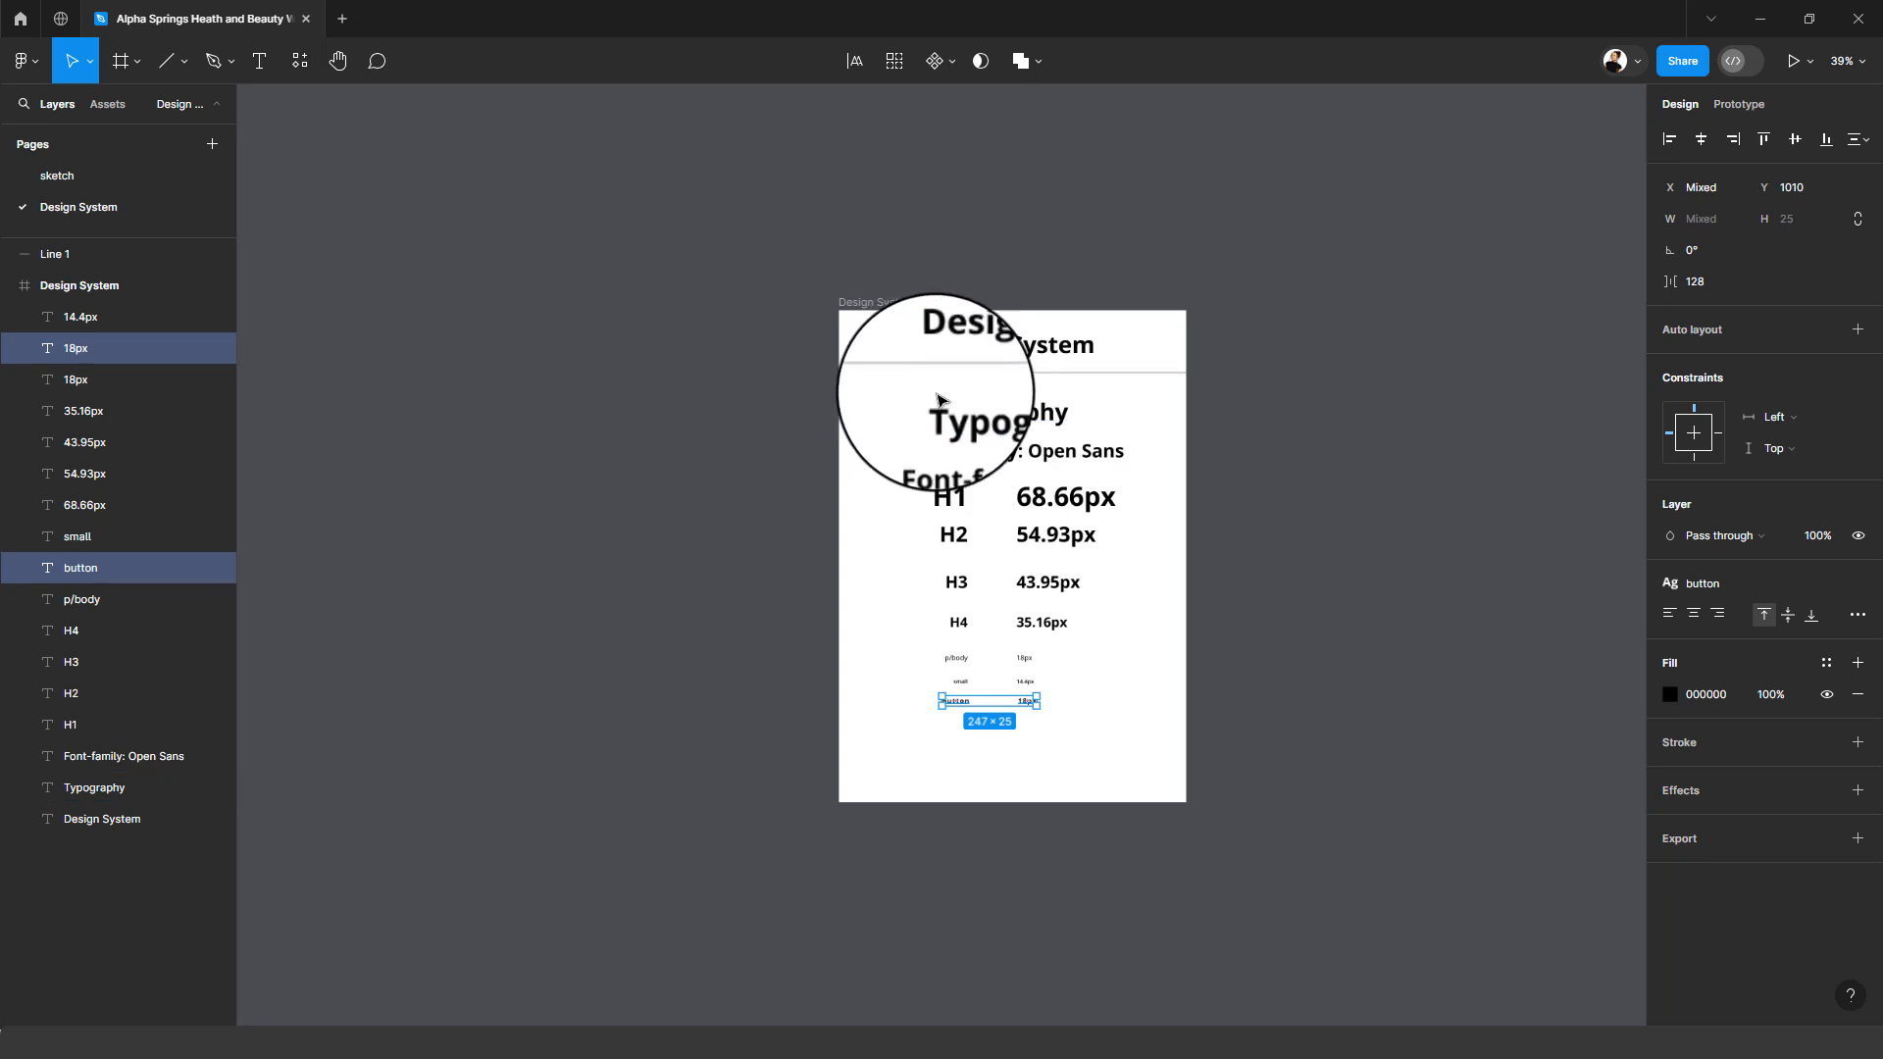
{"action": "left_click", "coordinate": [867, 305]}
{"action": "scroll", "coordinate": [942, 373], "scroll_direction": "down", "scroll_amount": 5}
{"action": "left_click_drag", "start_coordinate": [1005, 373], "coordinate": [1066, 834]}
{"action": "scroll", "coordinate": [1164, 552], "scroll_direction": "up", "scroll_amount": 5}
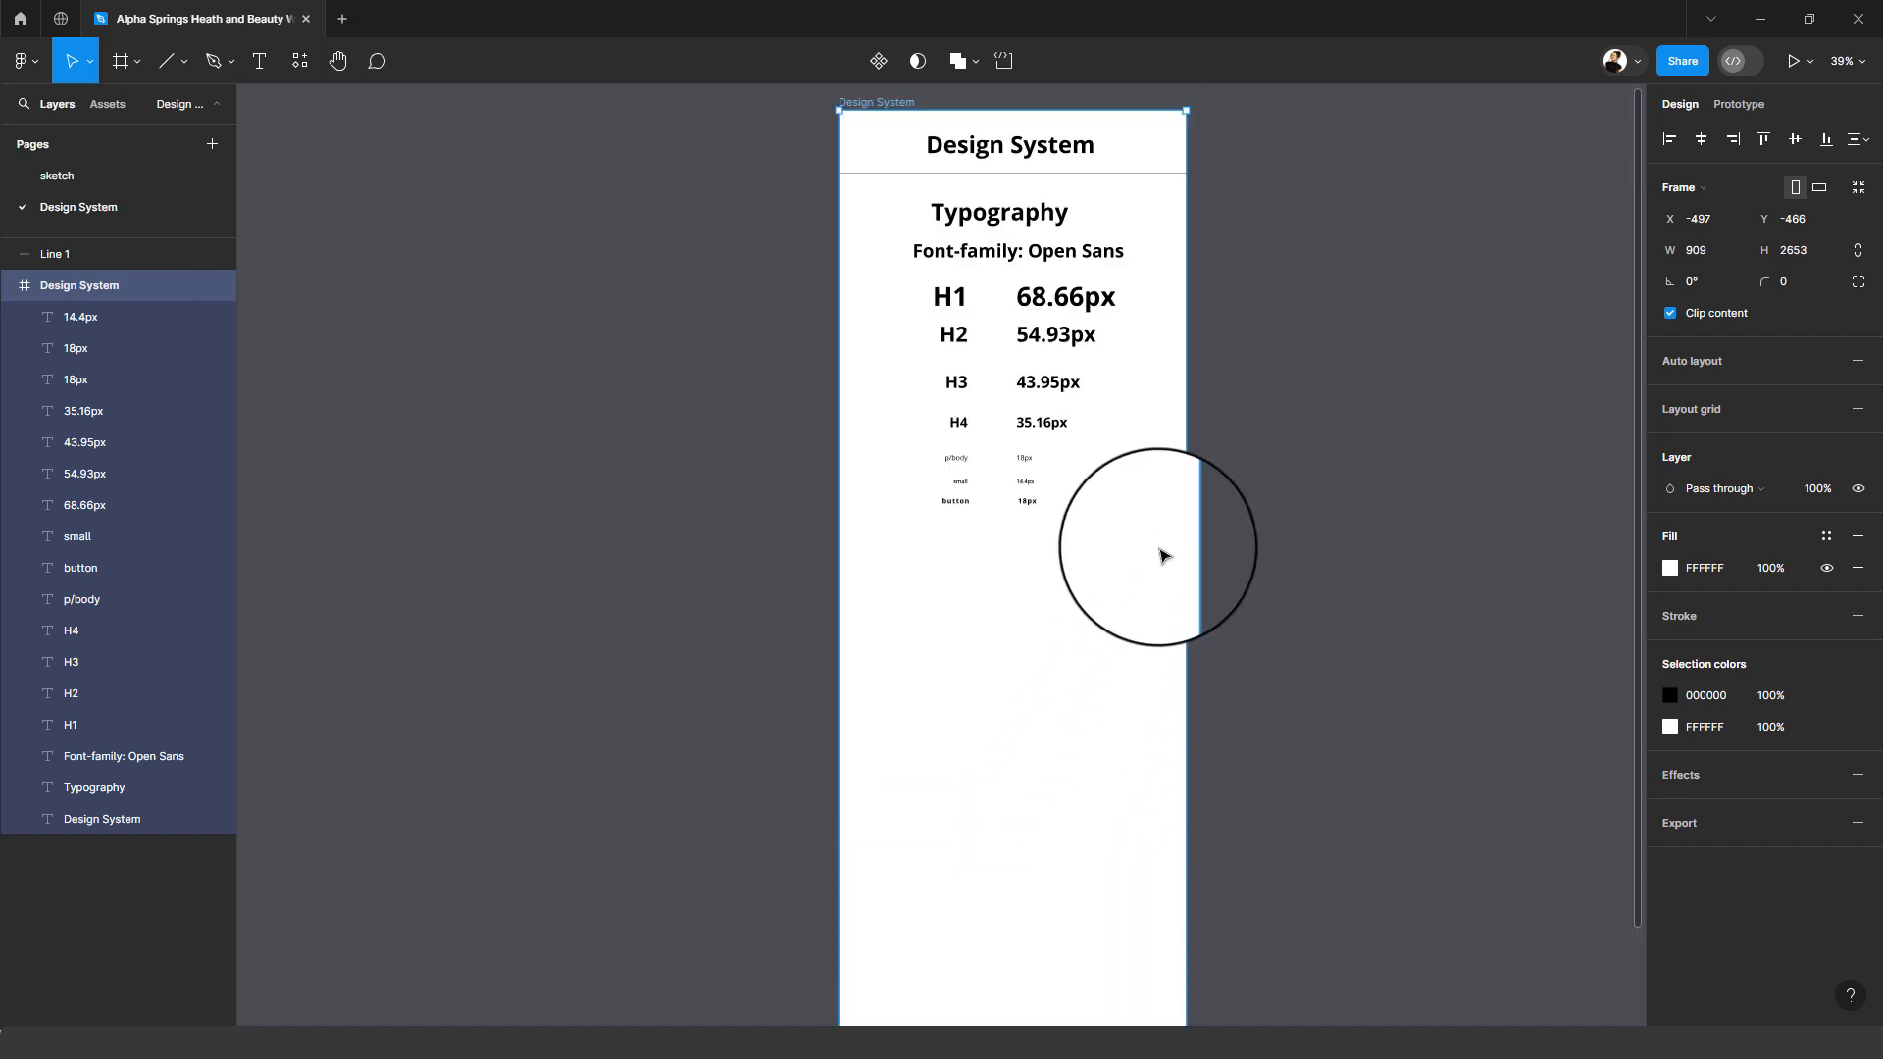
- Add a text layer reading "ssss" in the empty area below the button row of the Design System frame
{"action": "scroll", "coordinate": [1091, 534], "scroll_direction": "down", "scroll_amount": 2}
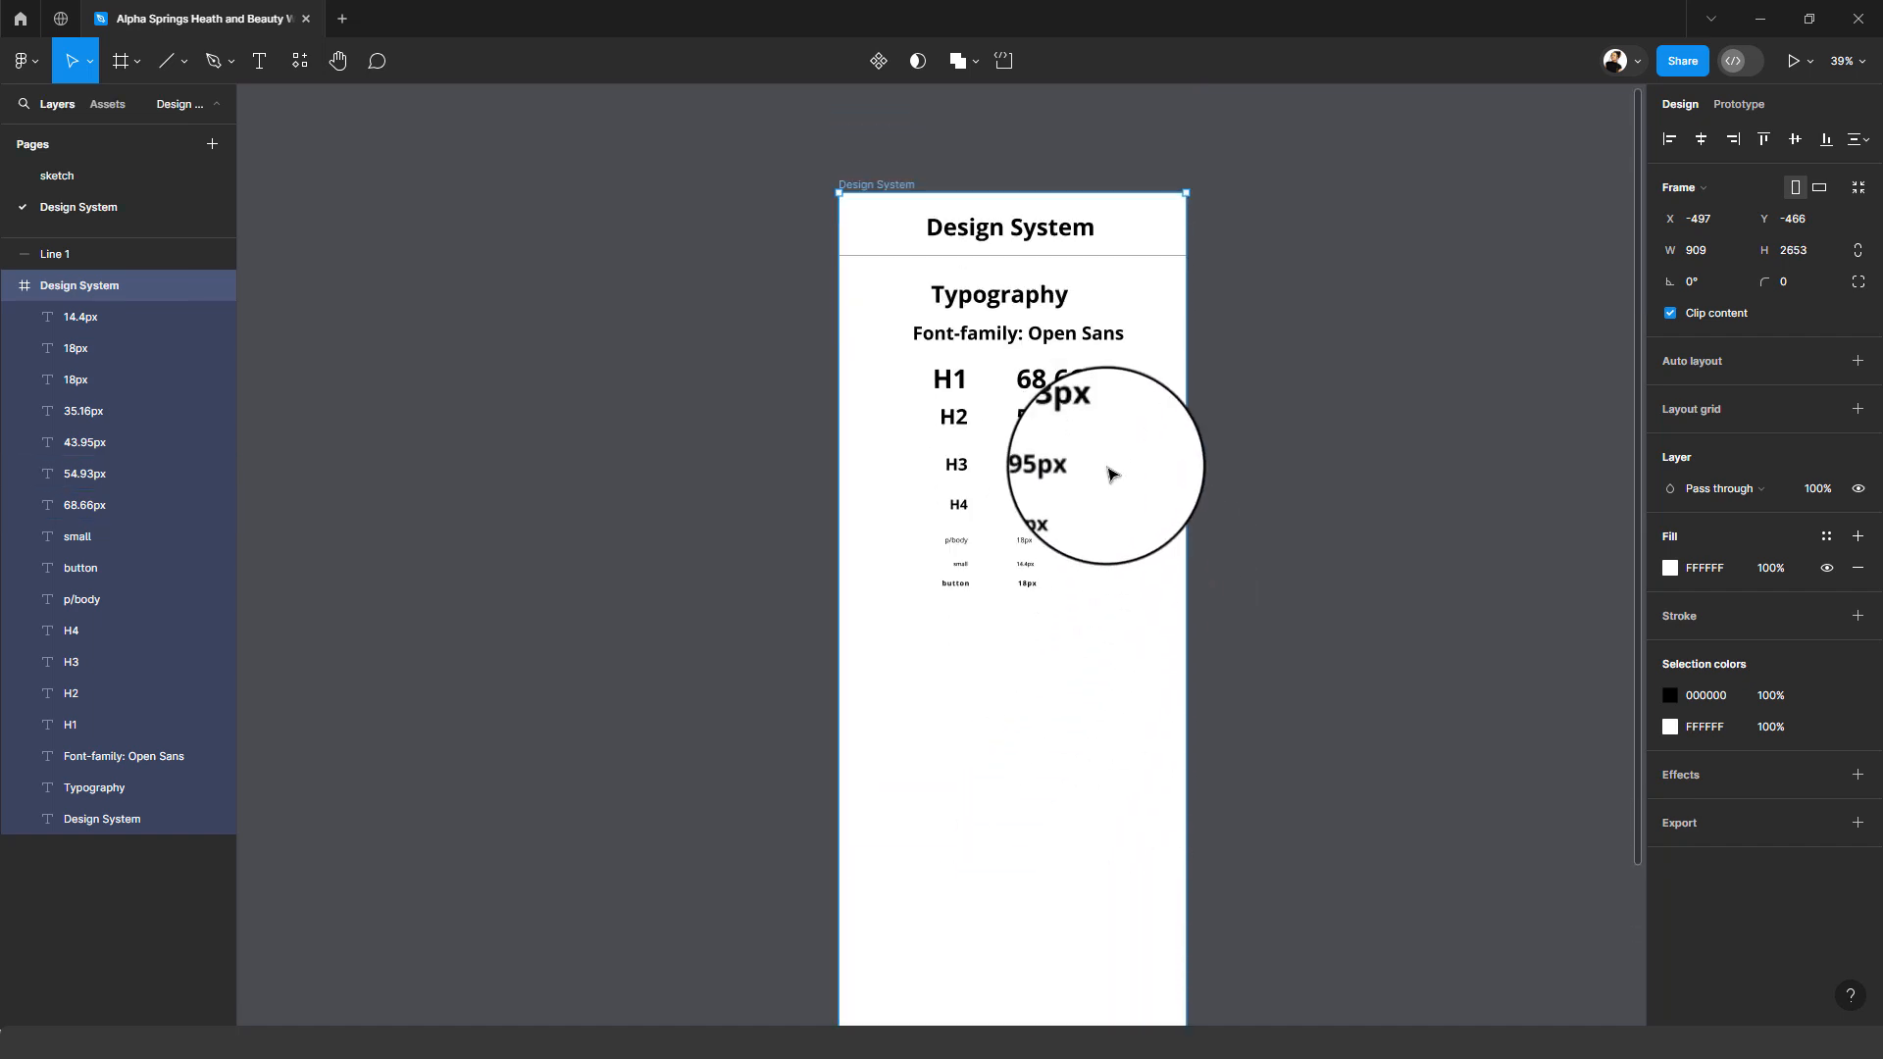
{"action": "scroll", "coordinate": [1010, 591], "scroll_direction": "down", "scroll_amount": 1}
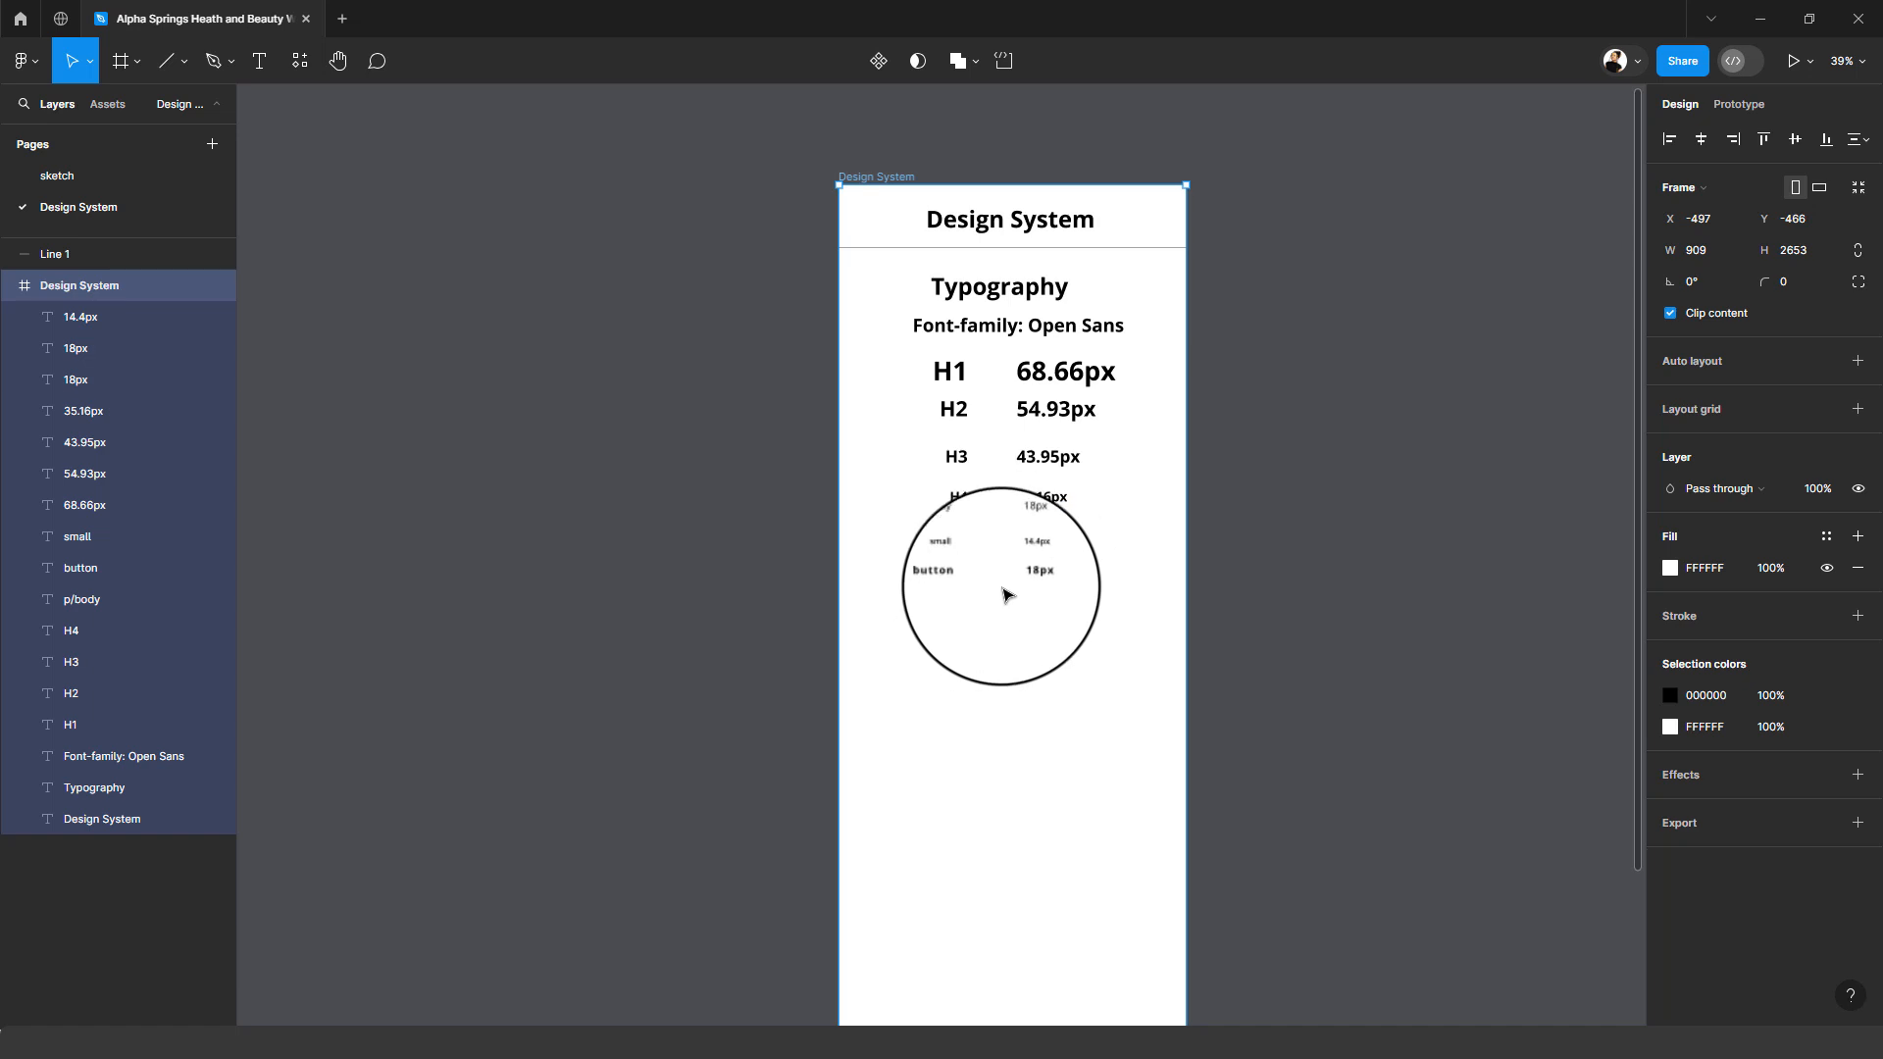
{"action": "scroll", "coordinate": [1010, 591], "scroll_direction": "down", "scroll_amount": 1}
{"action": "scroll", "coordinate": [1009, 588], "scroll_direction": "up", "scroll_amount": 1}
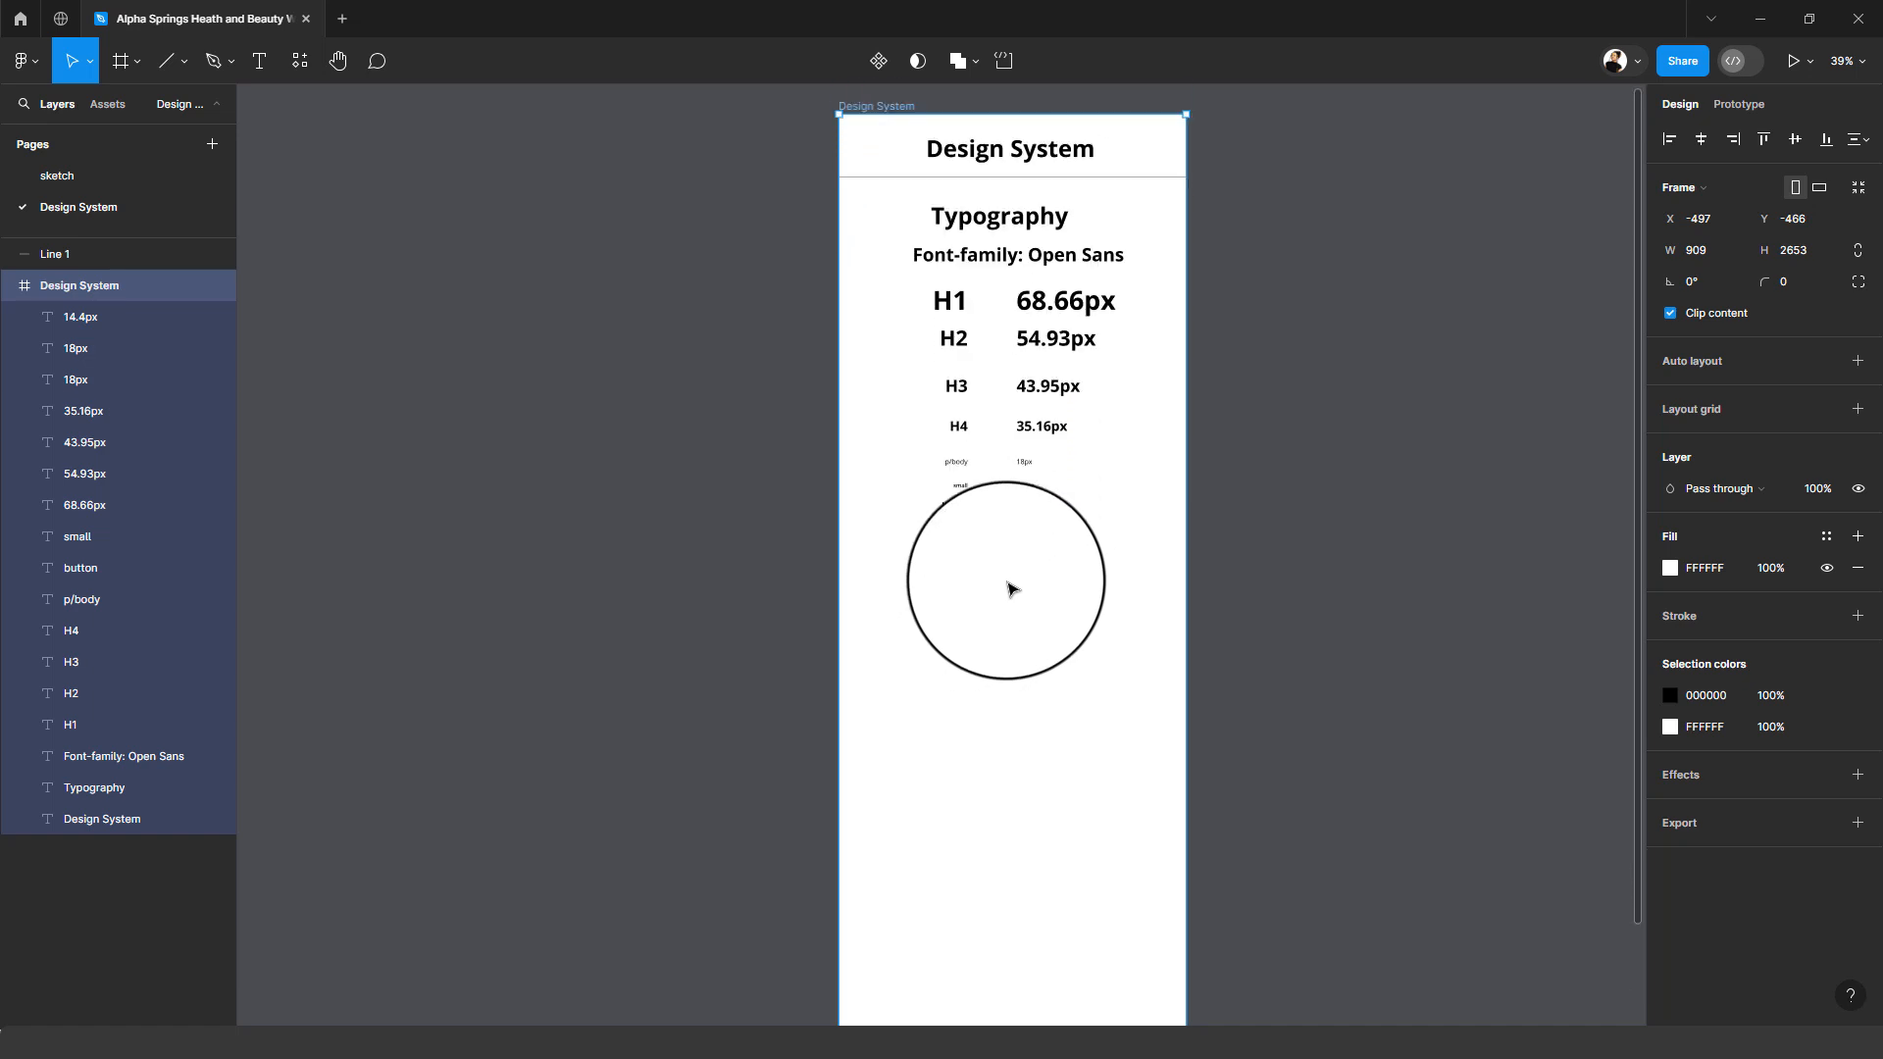
{"action": "scroll", "coordinate": [1047, 533], "scroll_direction": "down", "scroll_amount": 1}
{"action": "scroll", "coordinate": [1047, 533], "scroll_direction": "up", "scroll_amount": 4}
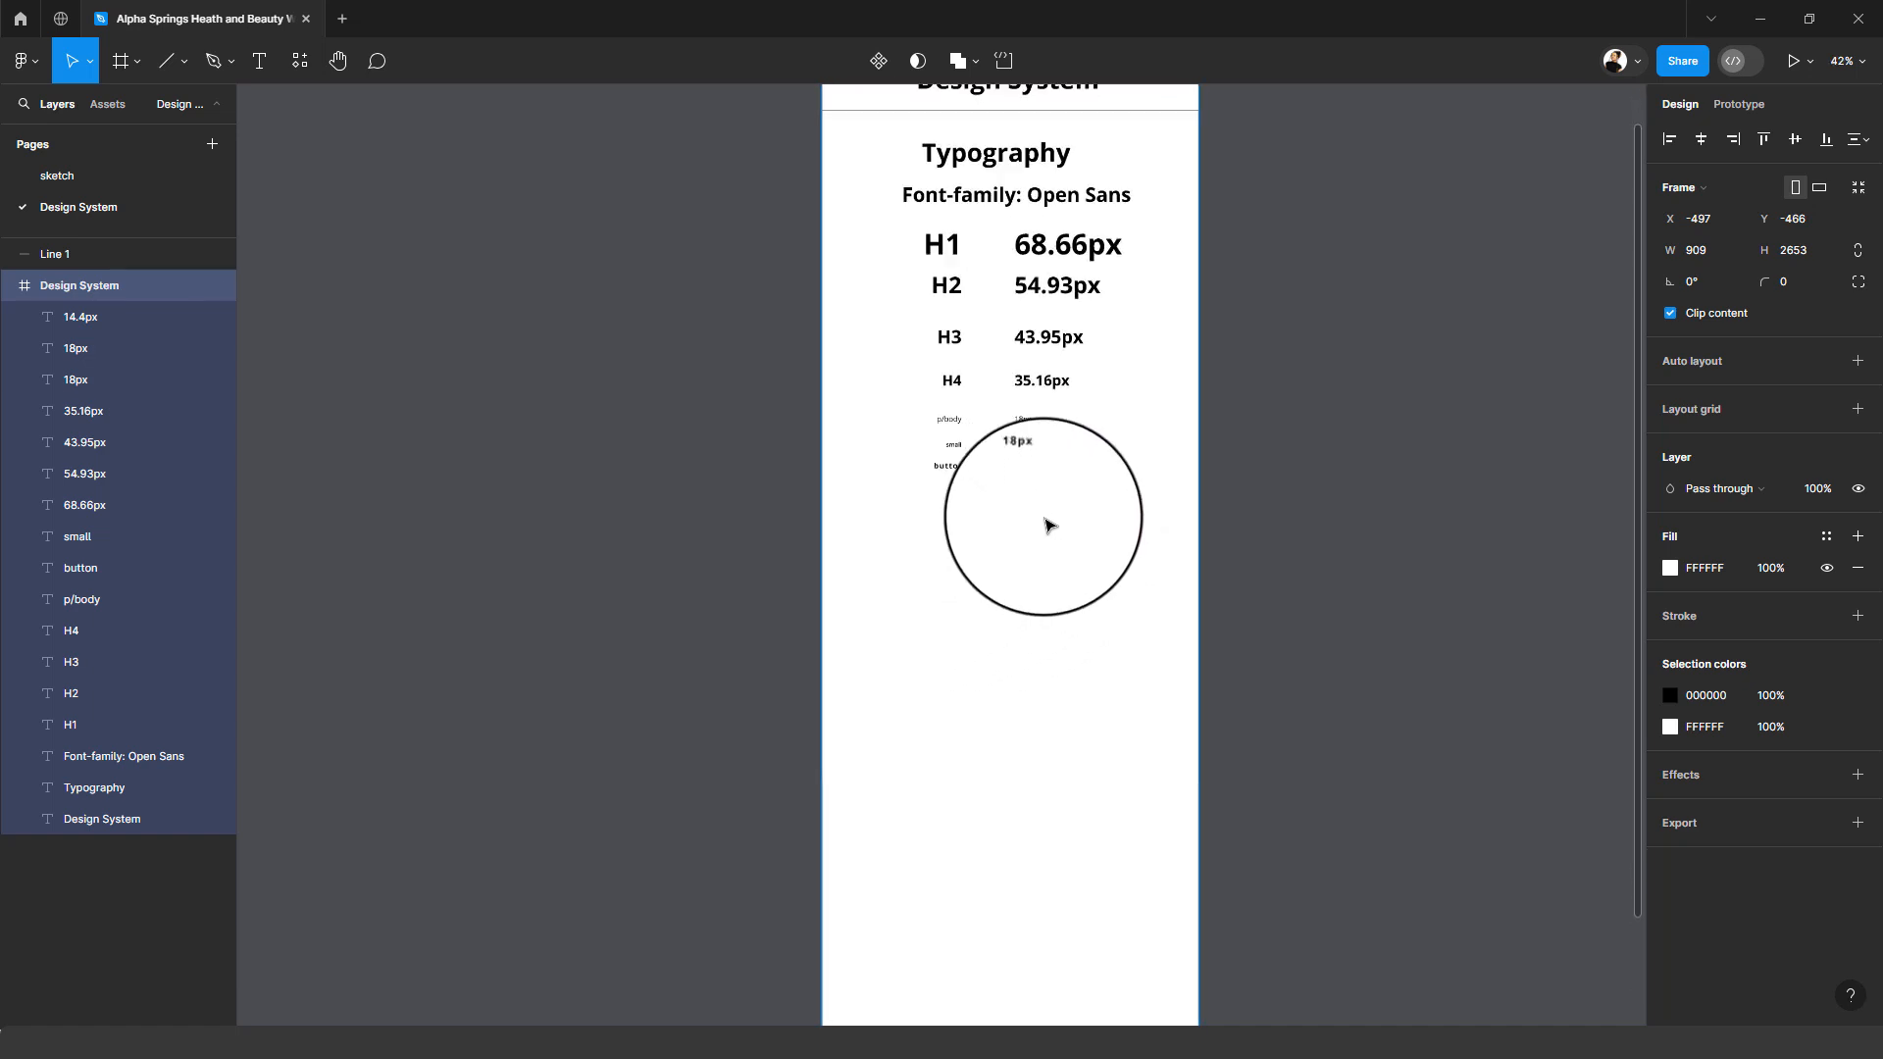
{"action": "scroll", "coordinate": [1047, 526], "scroll_direction": "down", "scroll_amount": 1}
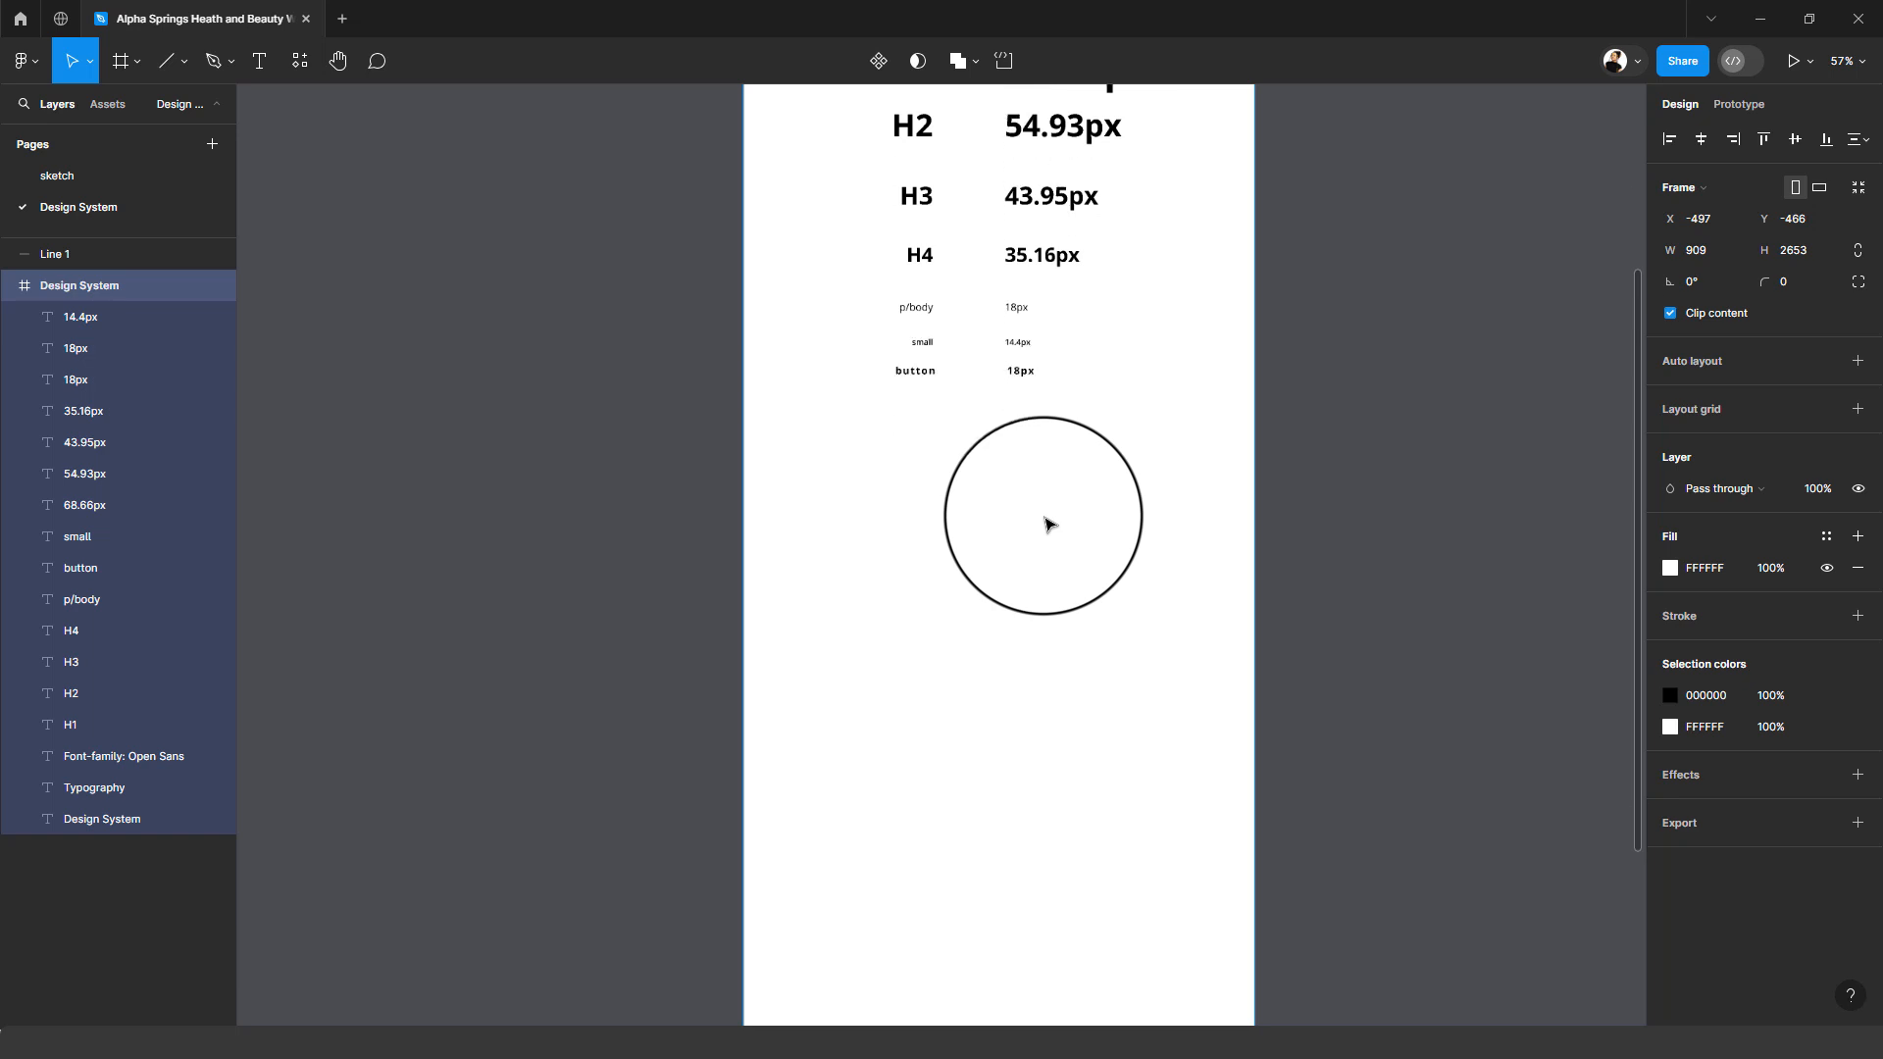
{"action": "scroll", "coordinate": [1013, 514], "scroll_direction": "down", "scroll_amount": 1}
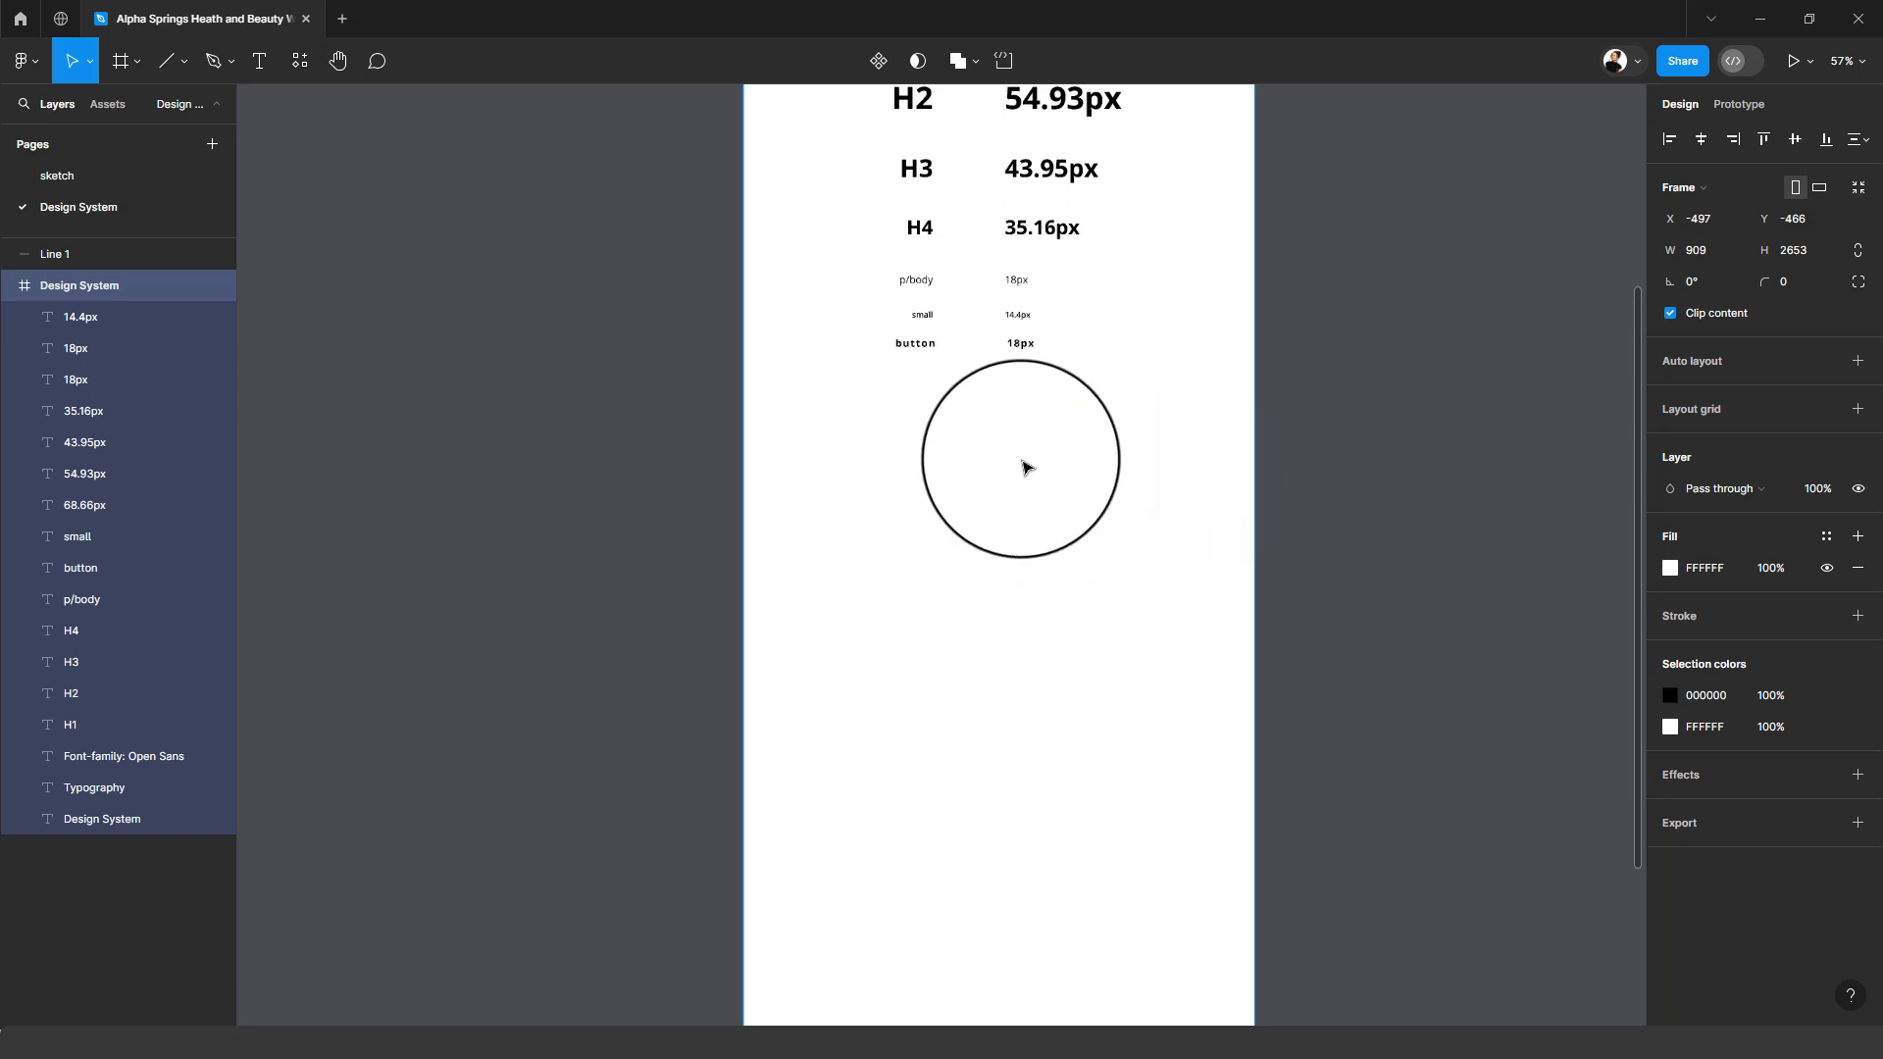
{"action": "left_click", "coordinate": [266, 68]}
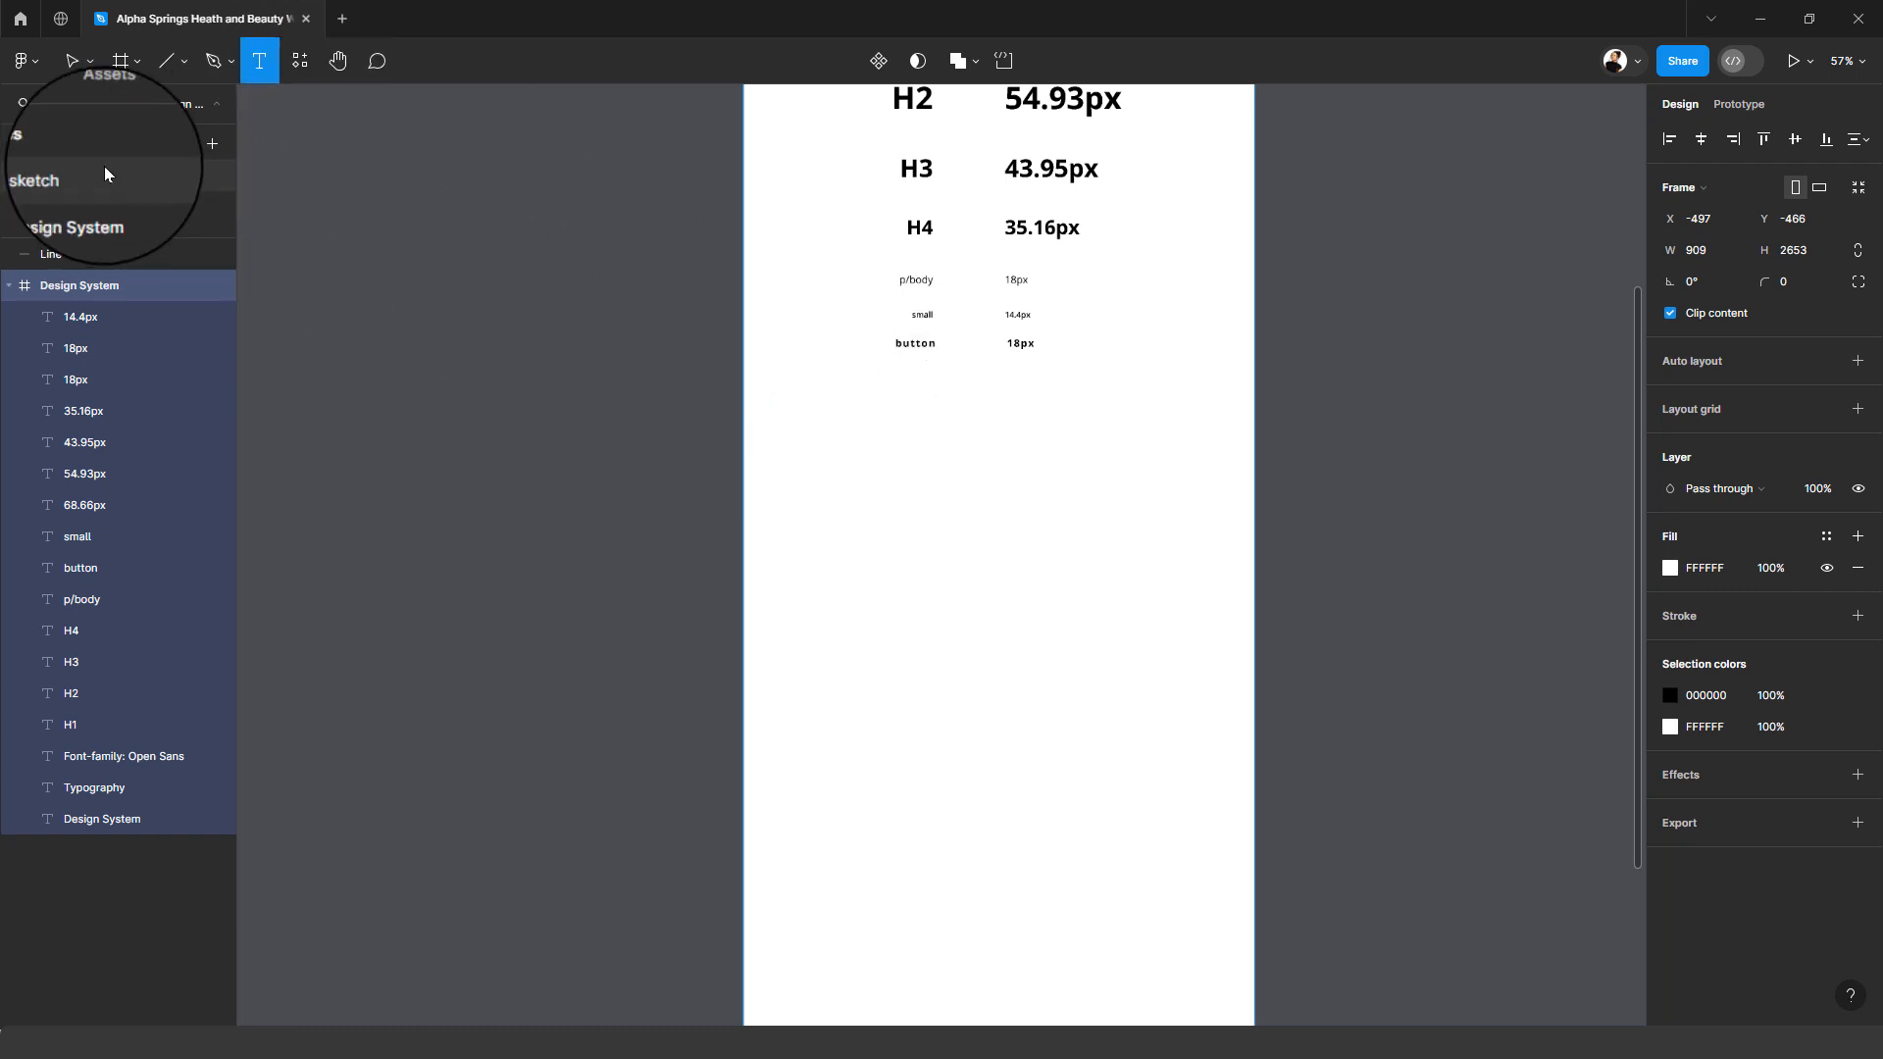
{"action": "left_click", "coordinate": [866, 438]}
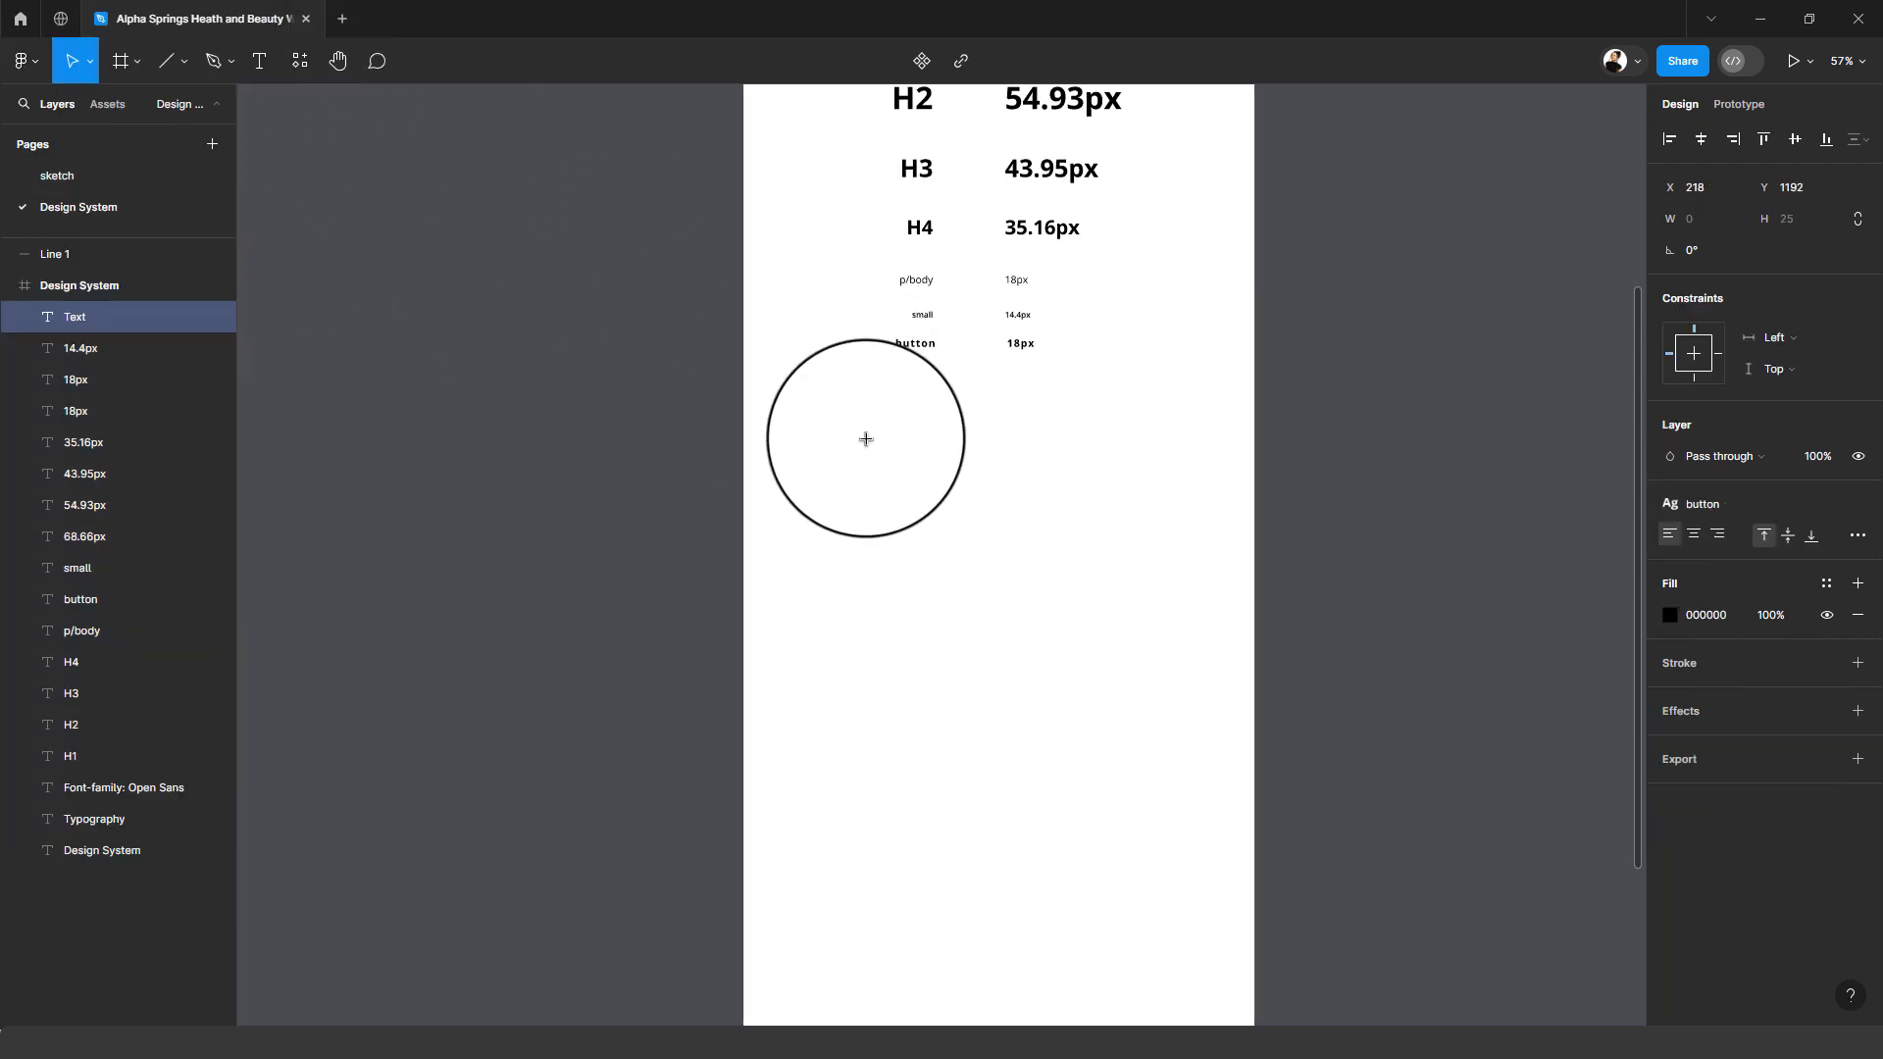
{"action": "type", "text": "ssss"}
{"action": "key", "text": "Escape"}
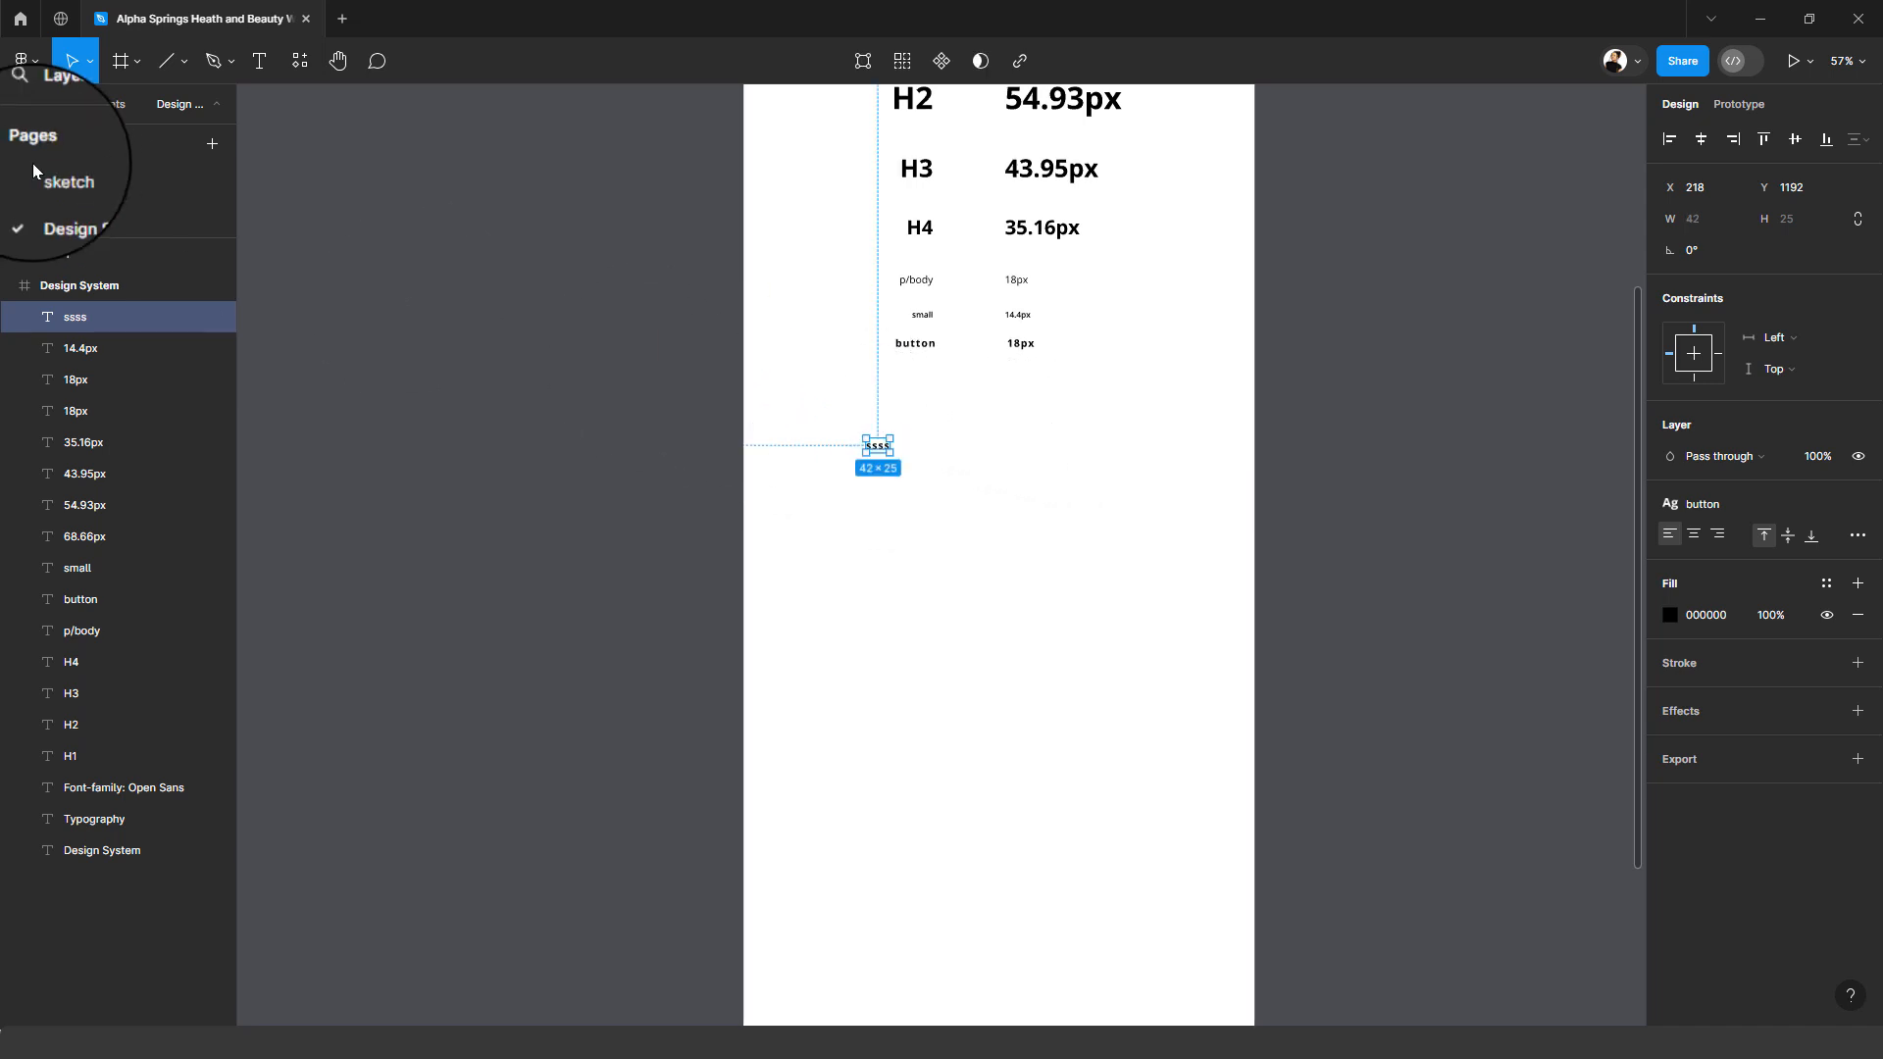
{"action": "left_click", "coordinate": [30, 66]}
{"action": "mouse_move", "coordinate": [147, 330]}
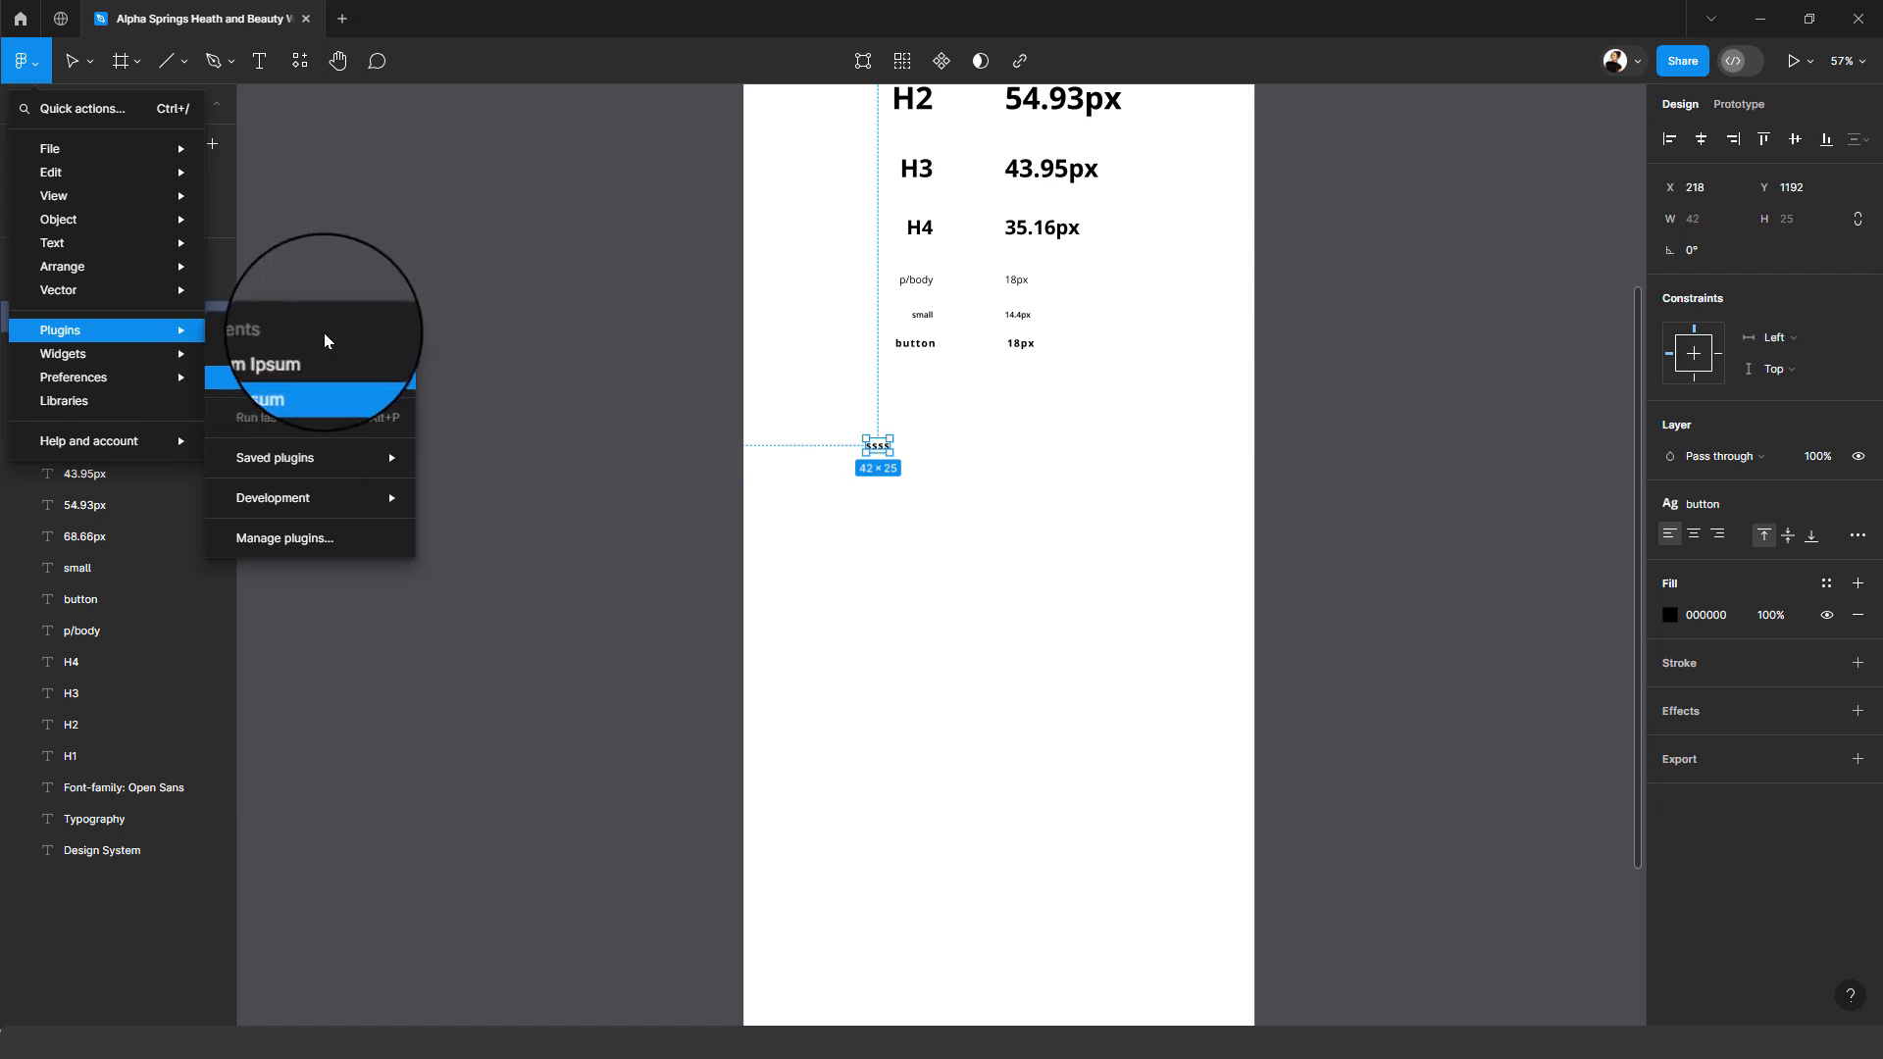
{"action": "left_click", "coordinate": [532, 349]}
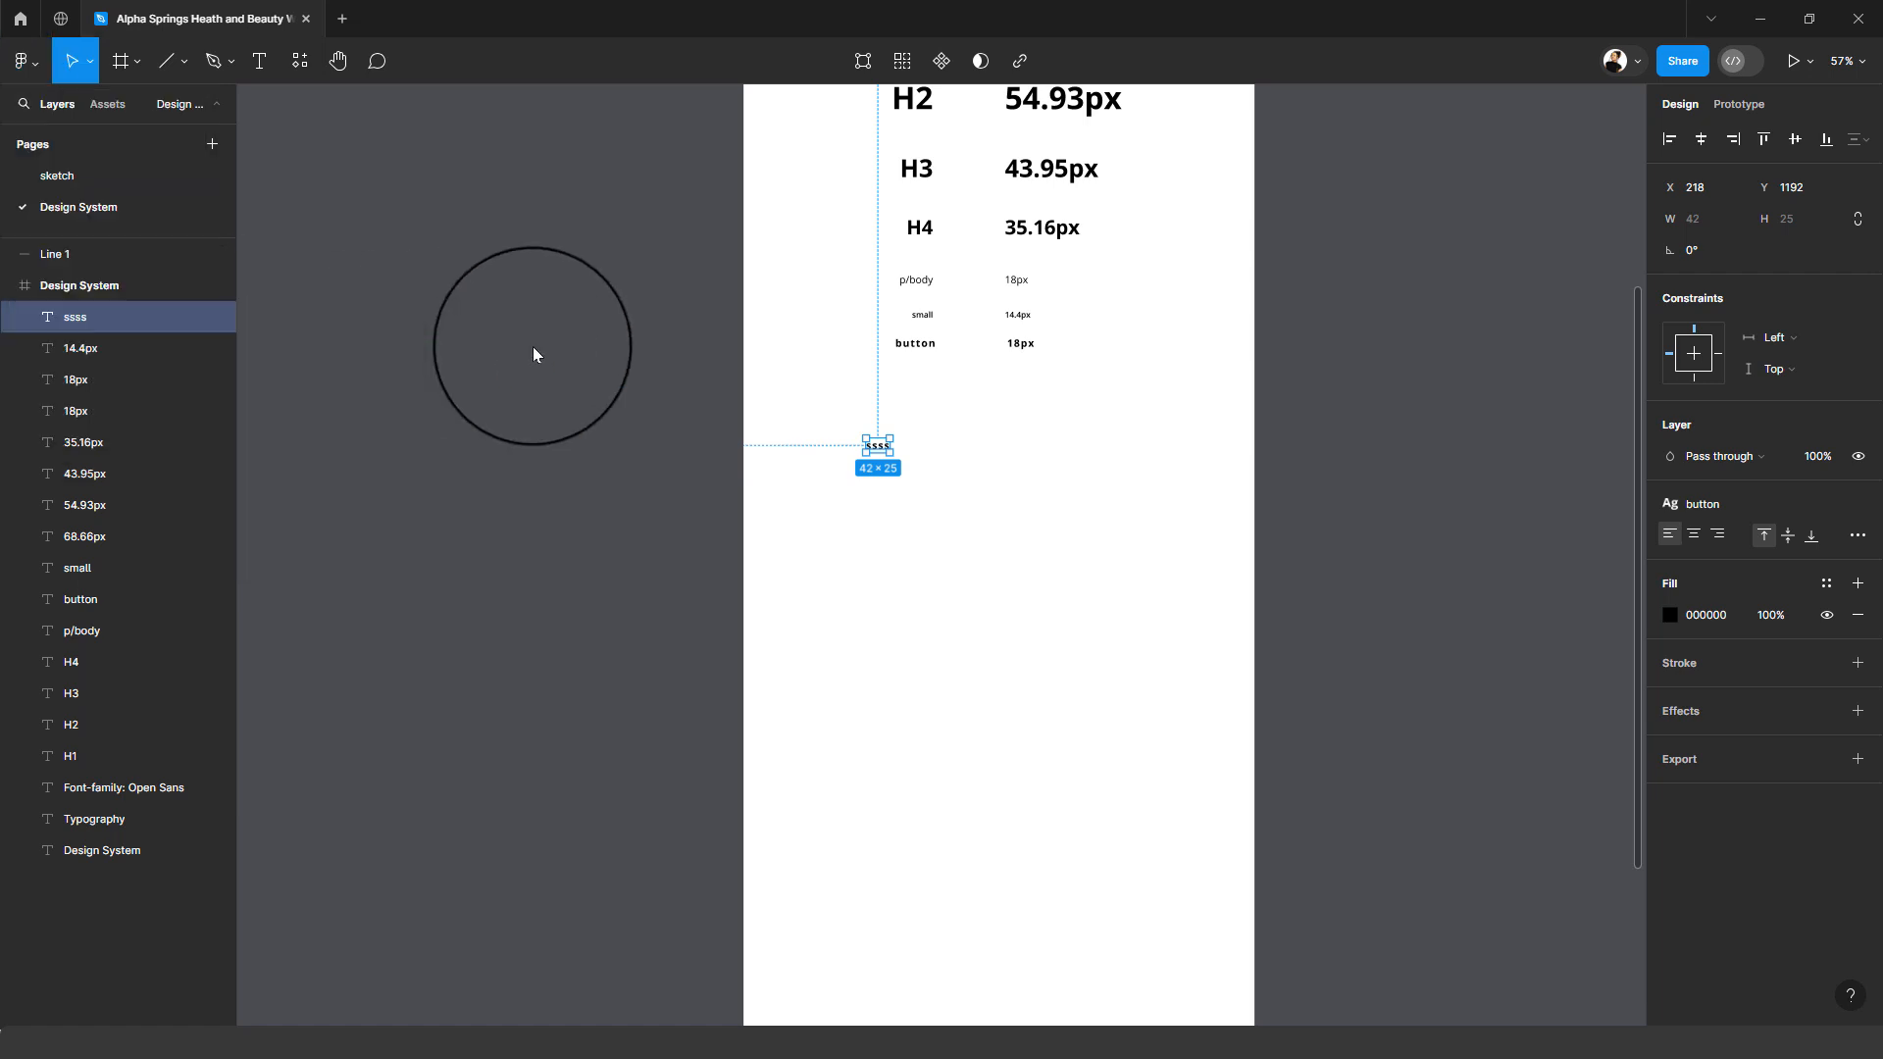
- Open the plugin manager, search all plugins for "lorem ipsum" and browse the matching plugins
{"action": "left_click", "coordinate": [32, 67]}
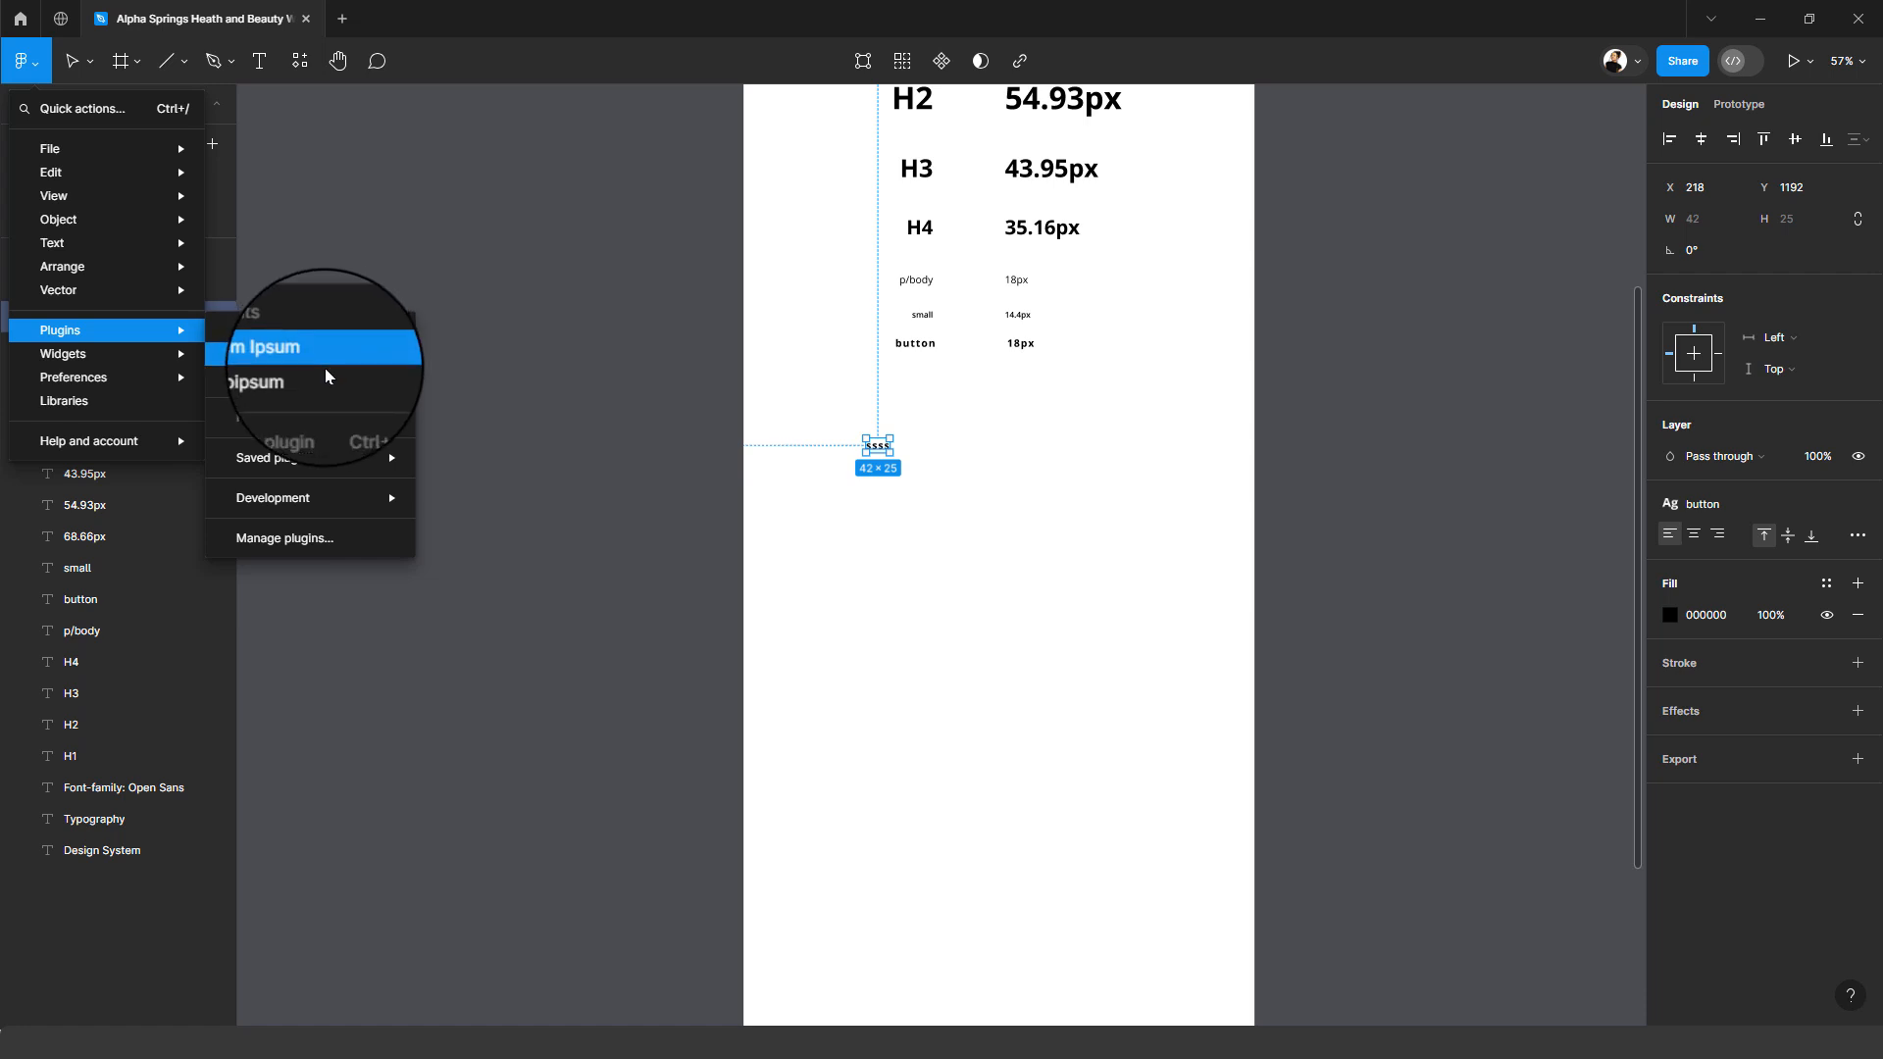
{"action": "left_click", "coordinate": [309, 536]}
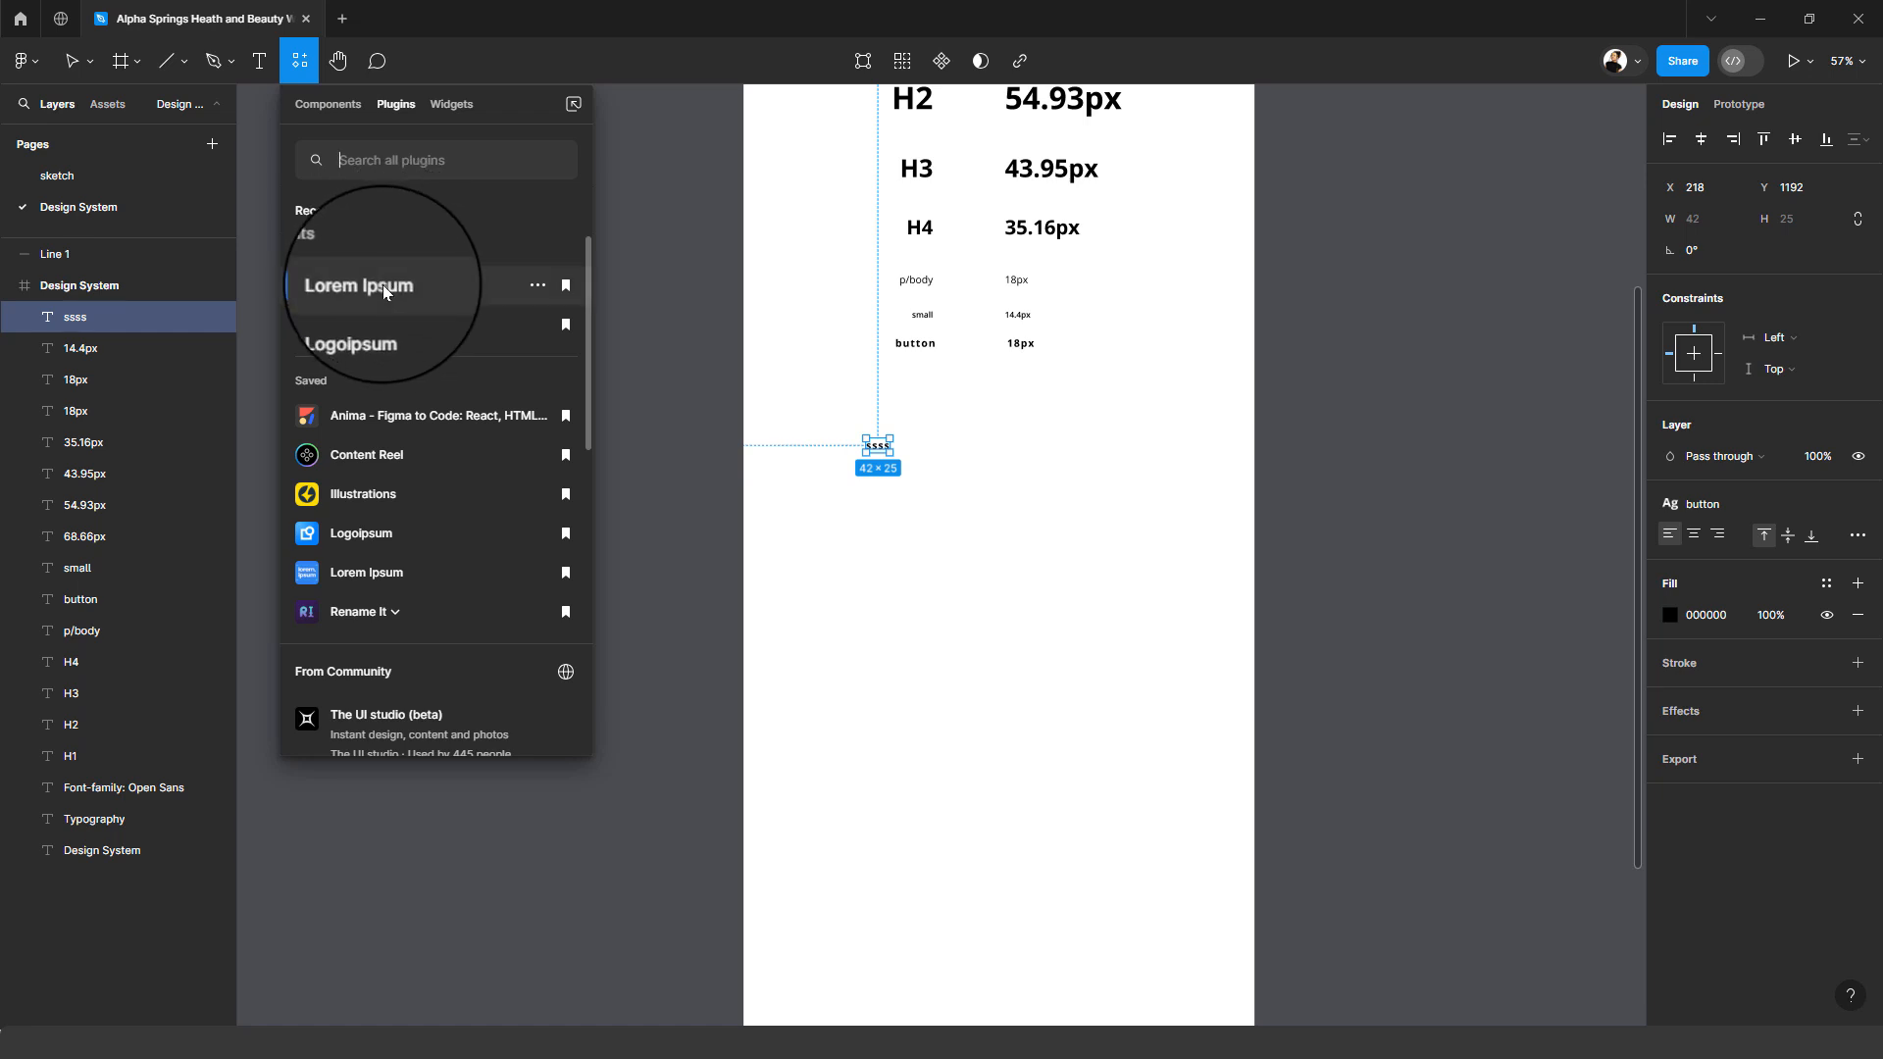
{"action": "type", "text": "lo"}
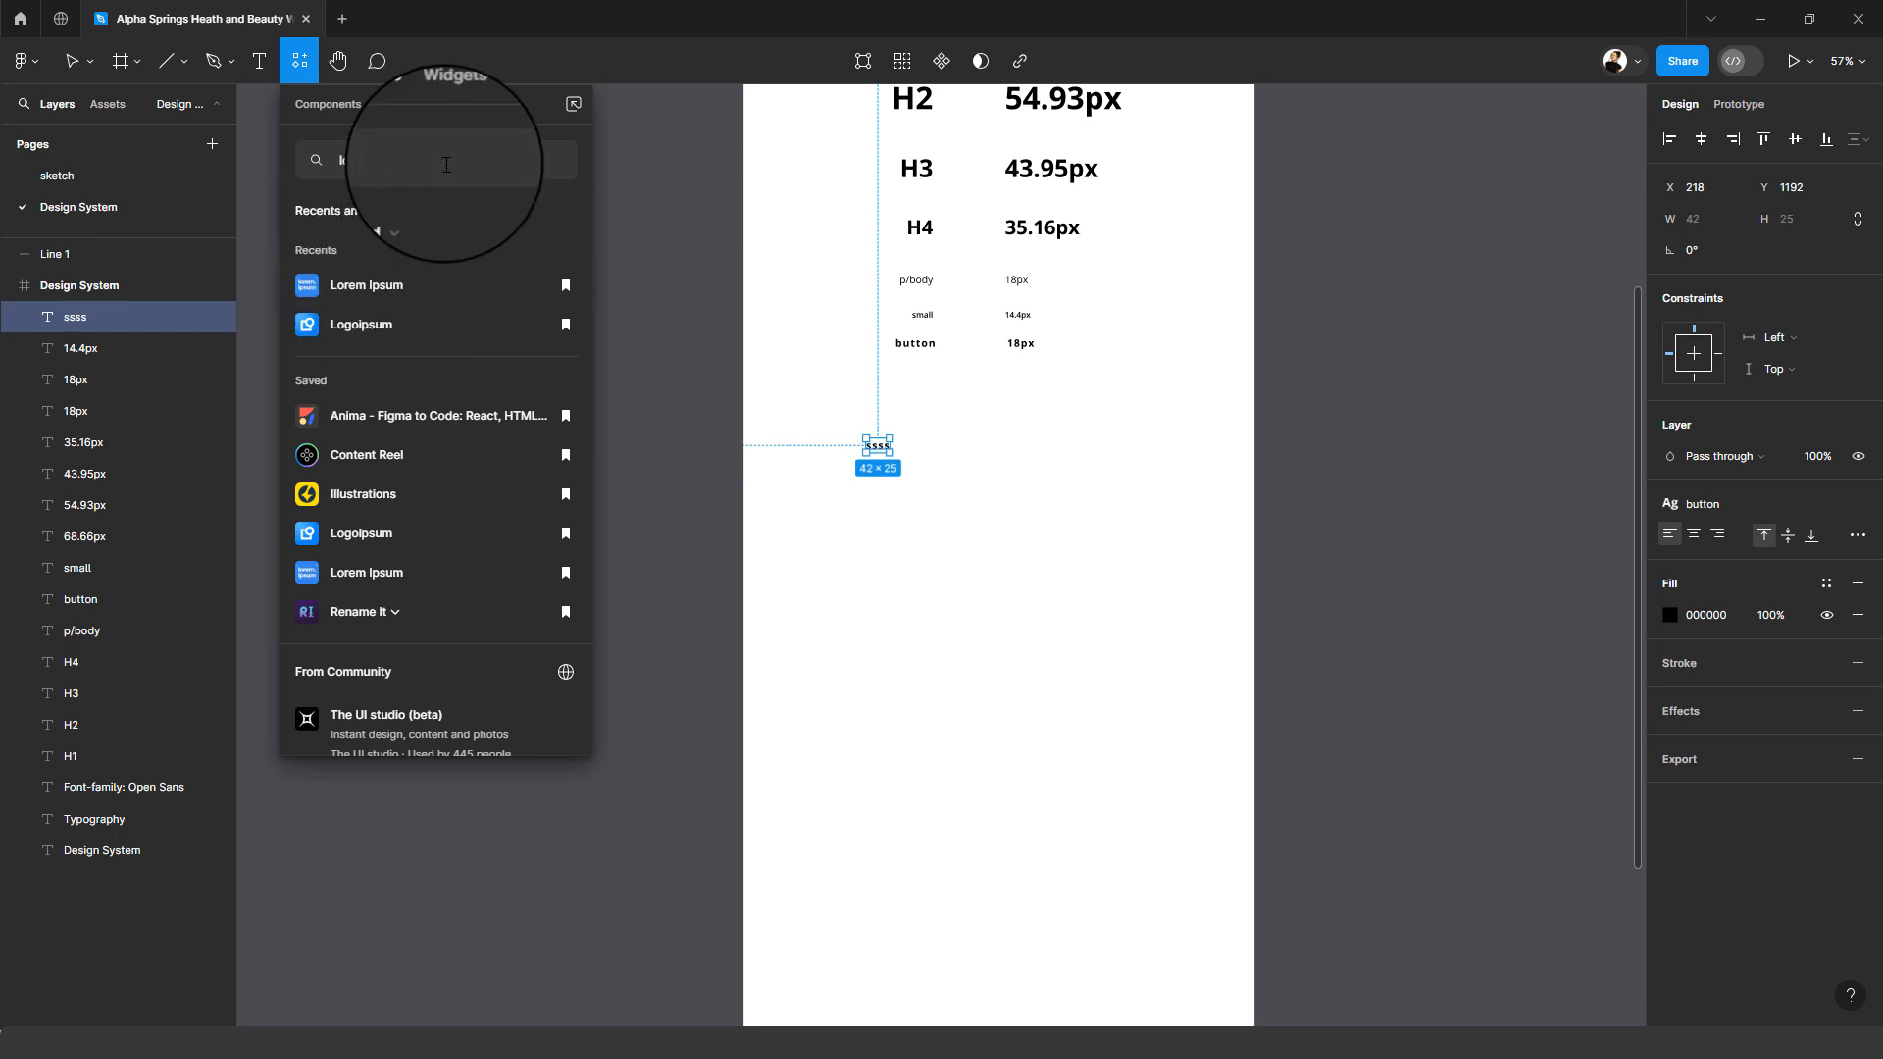
{"action": "type", "text": "rem ip"}
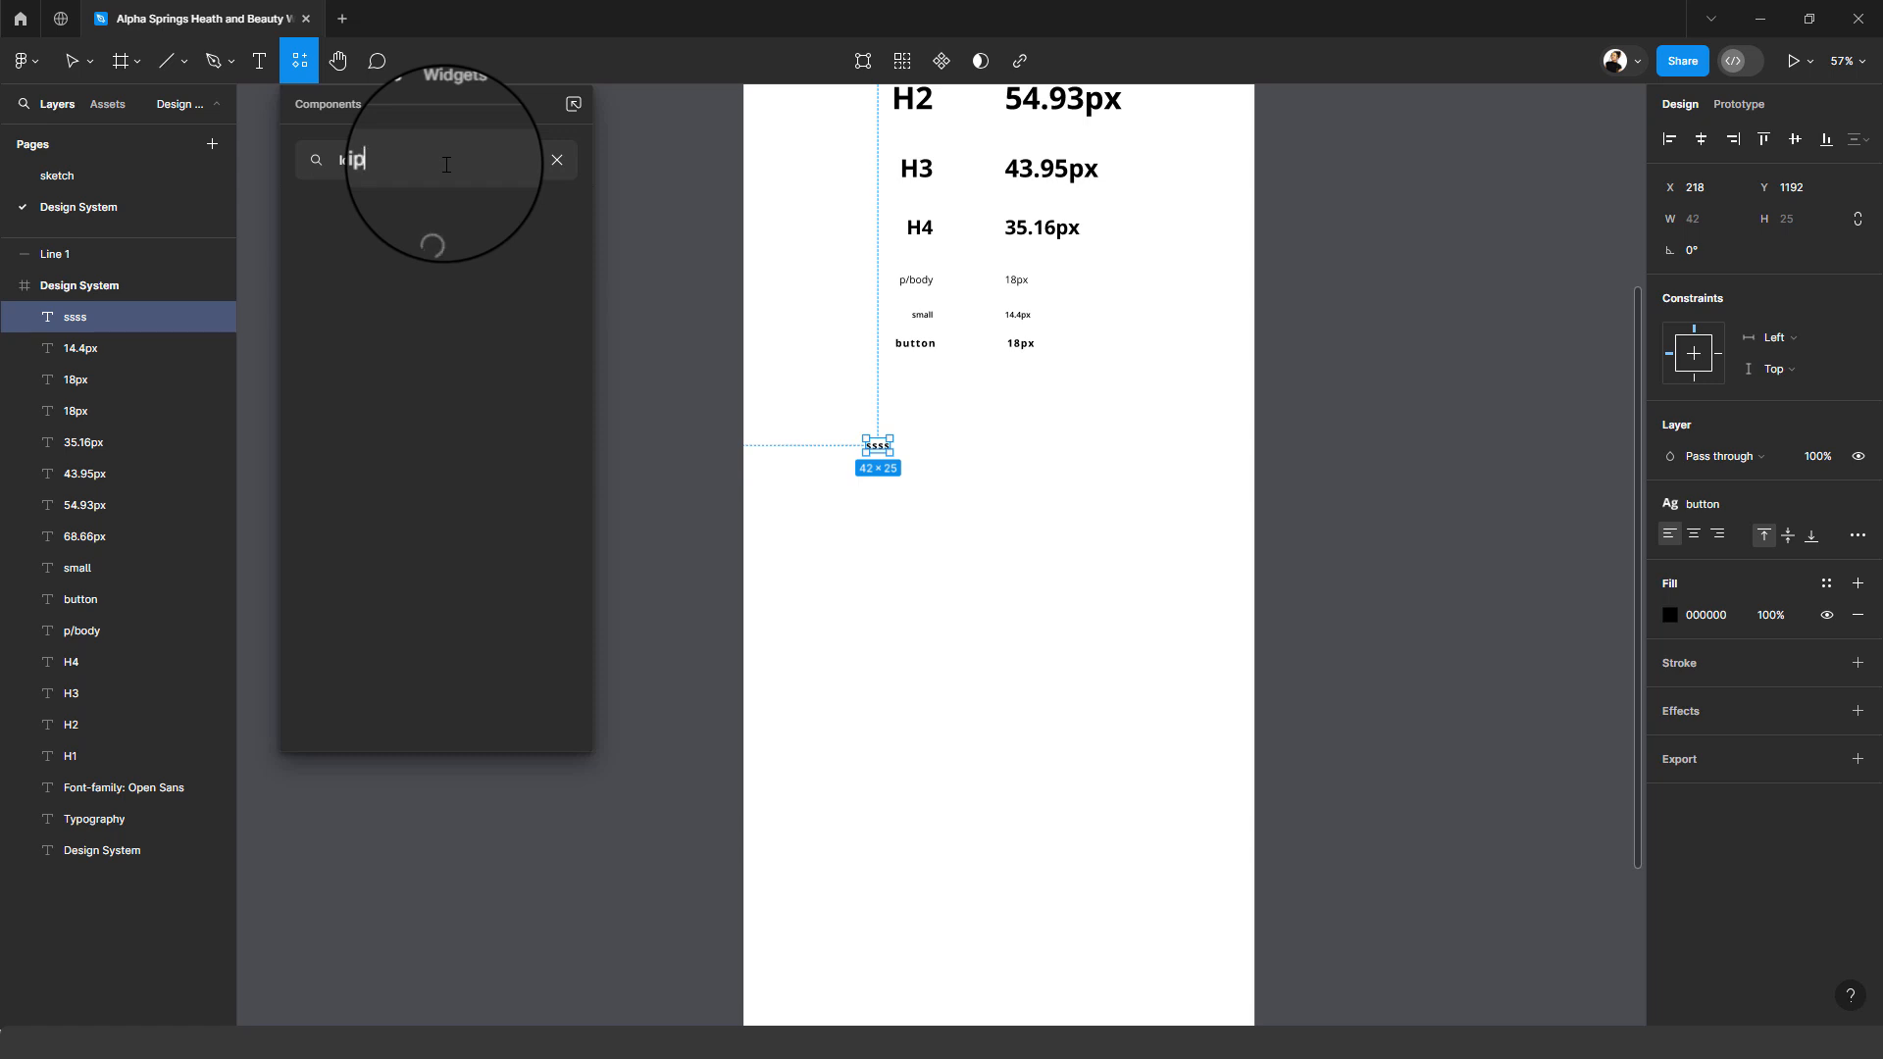
{"action": "type", "text": "s"}
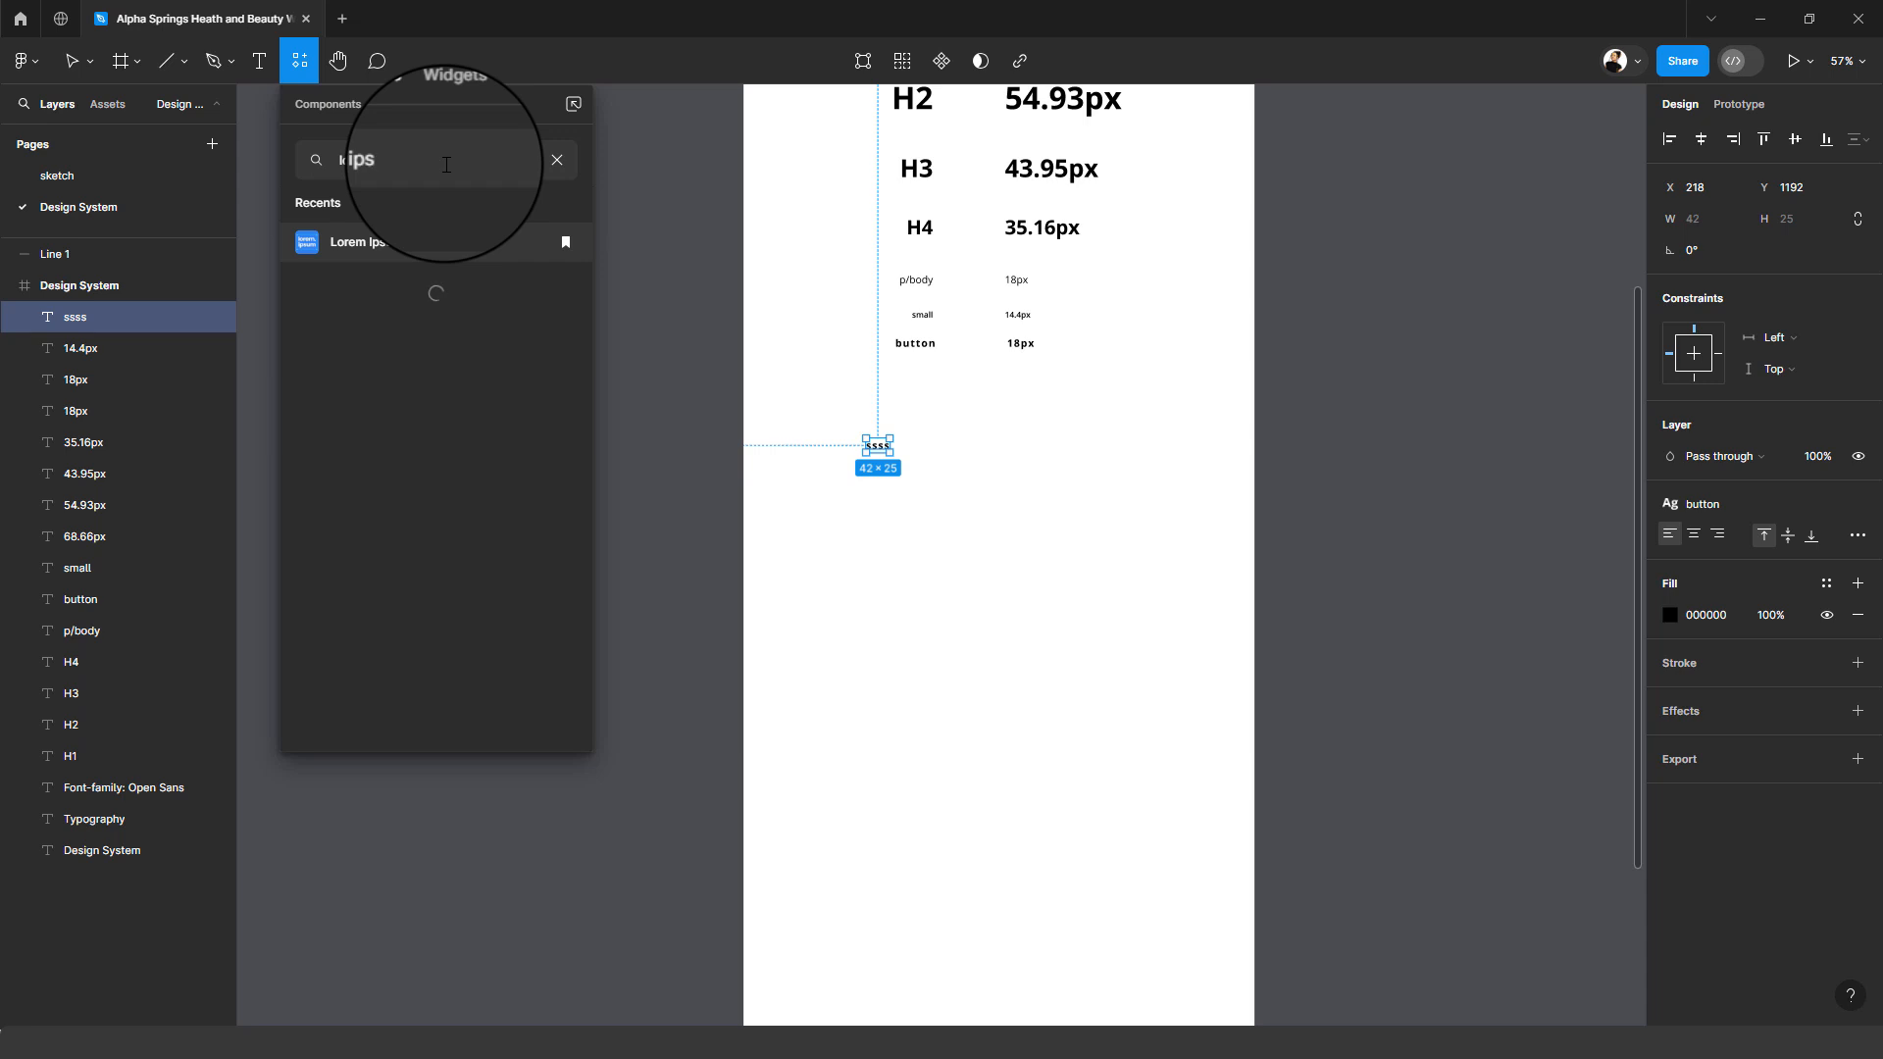
{"action": "type", "text": "u"}
{"action": "type", "text": "m"}
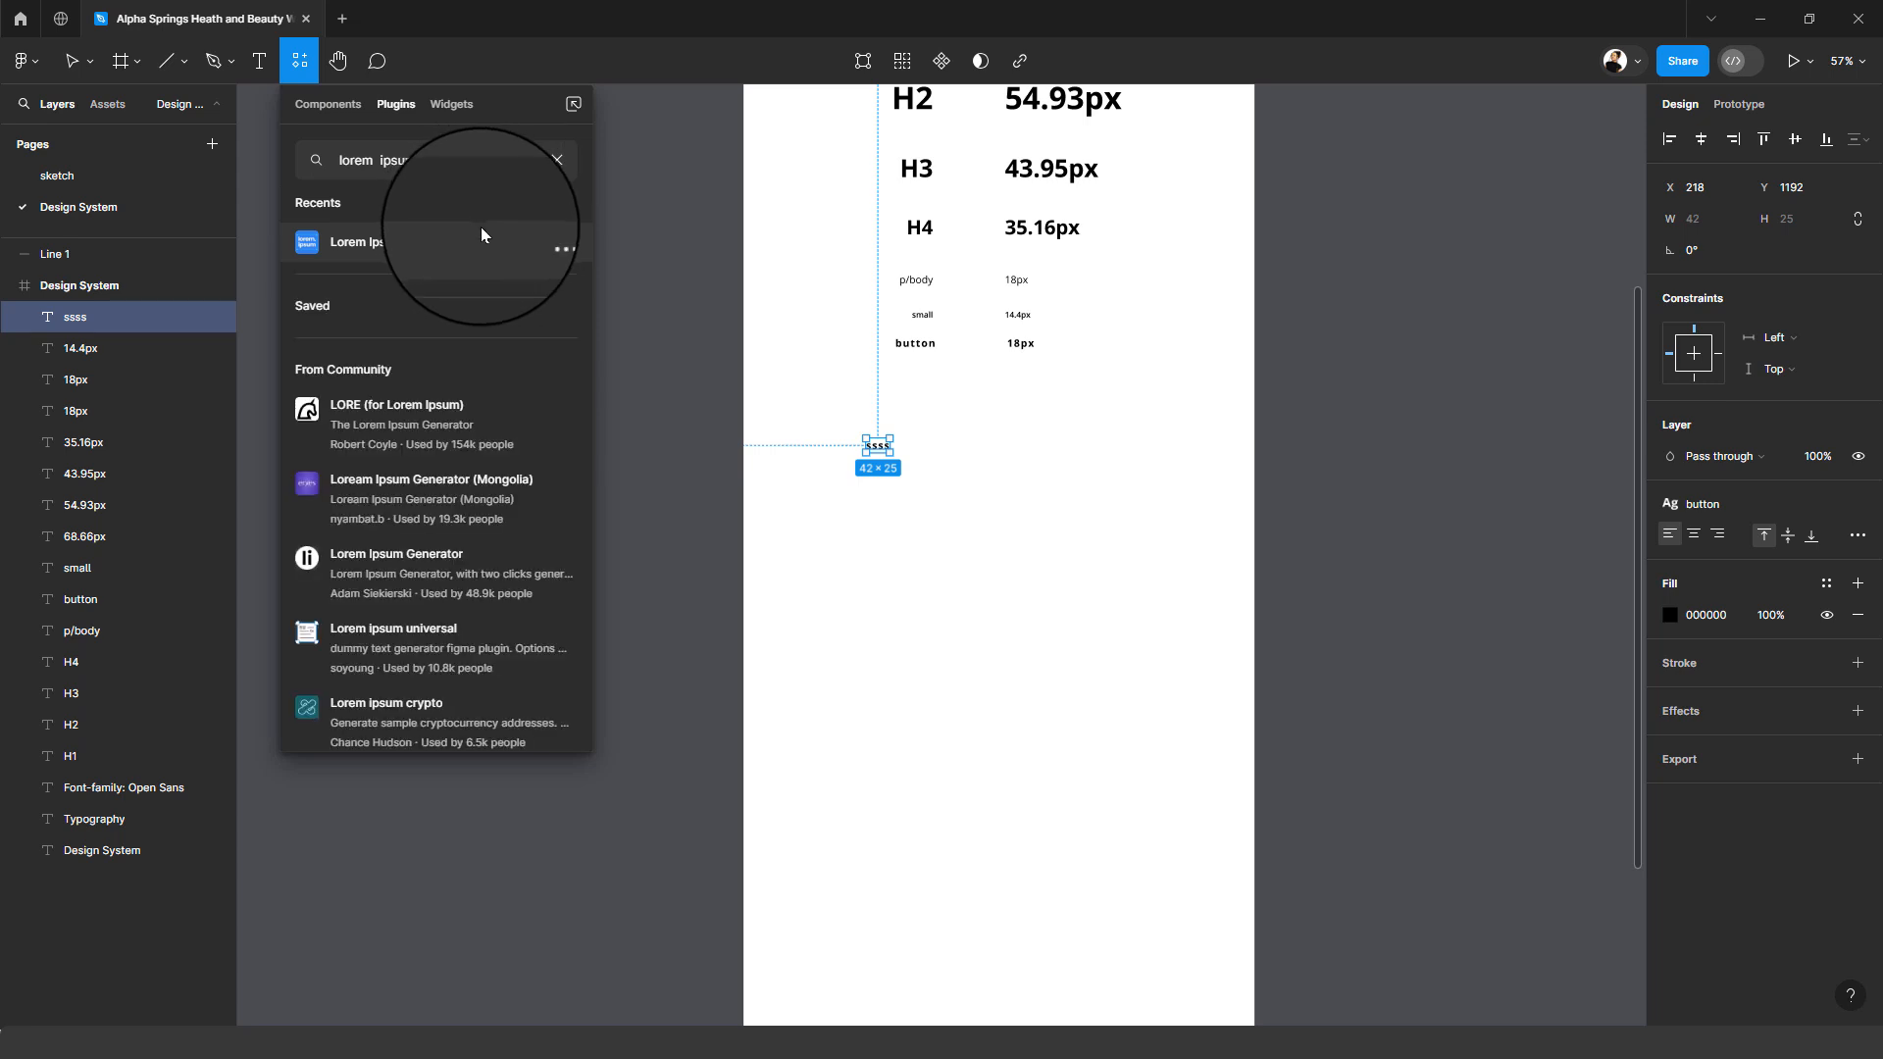
{"action": "scroll", "coordinate": [459, 290], "scroll_direction": "down", "scroll_amount": 2}
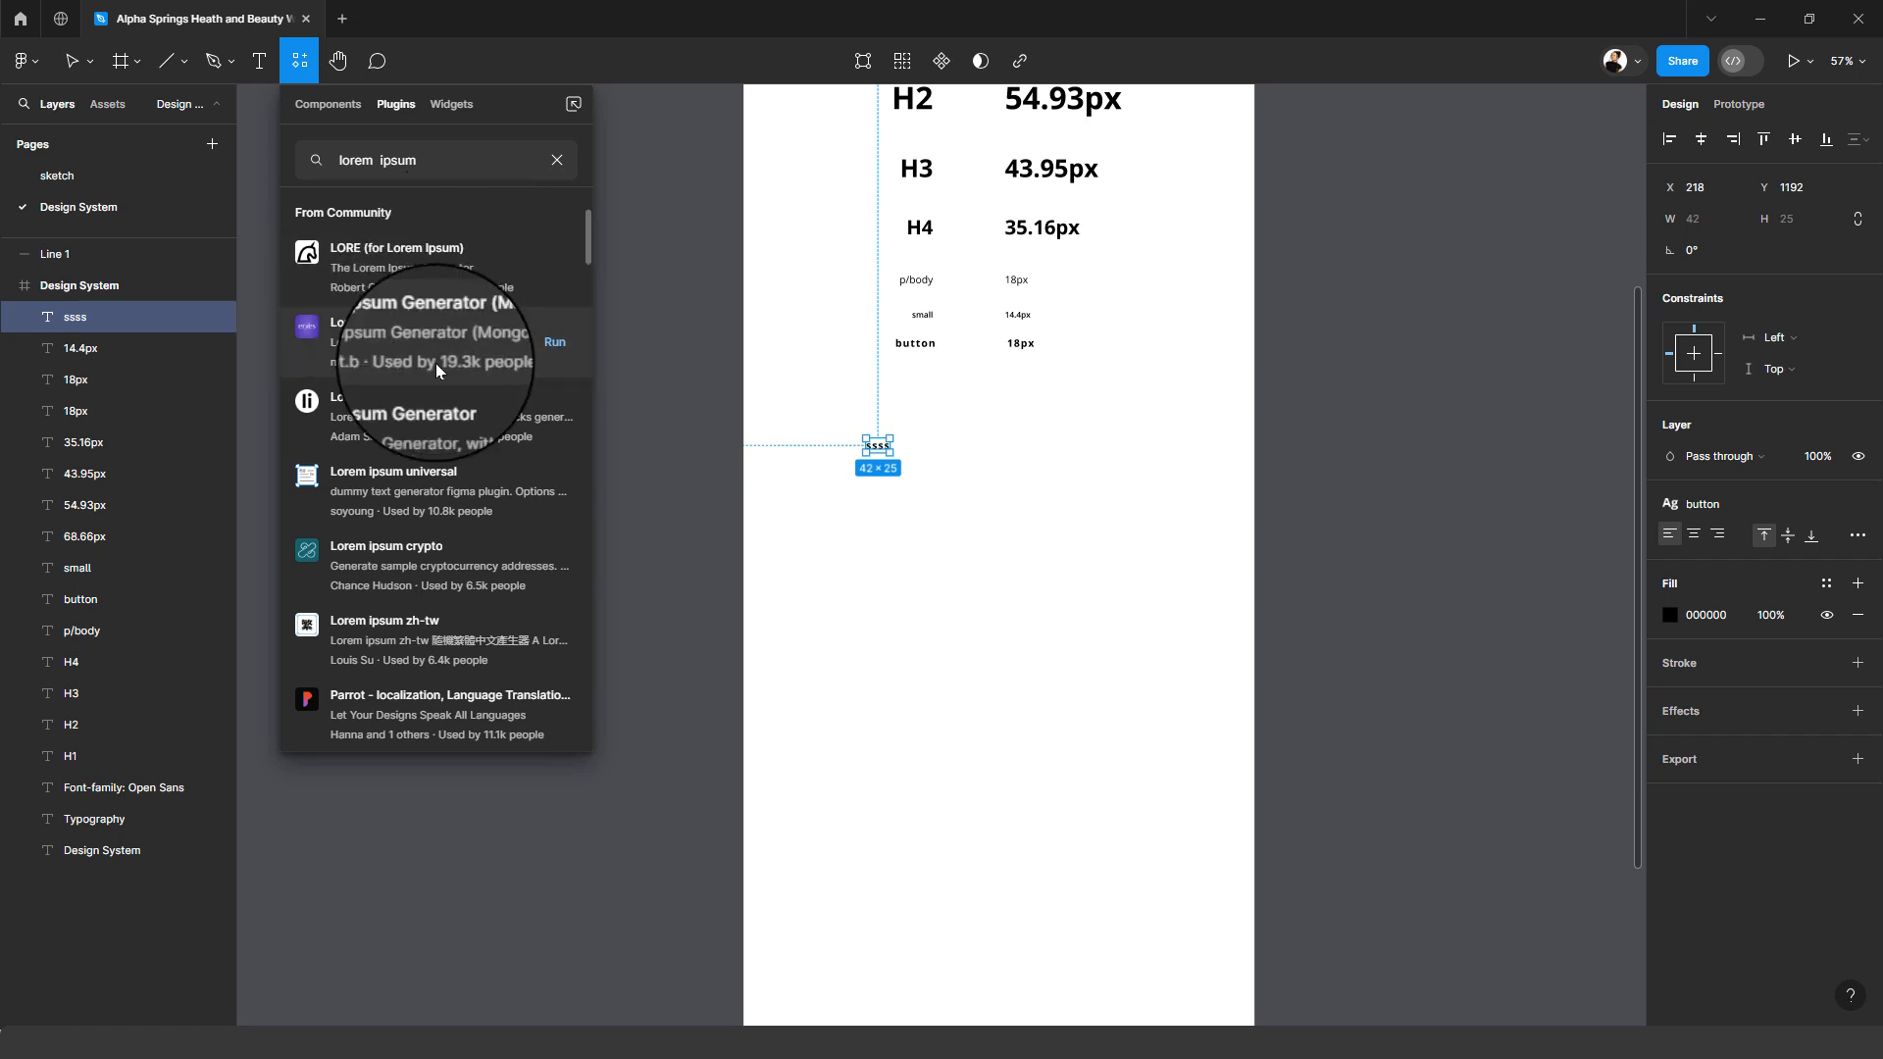
{"action": "scroll", "coordinate": [435, 363], "scroll_direction": "down", "scroll_amount": 6}
{"action": "scroll", "coordinate": [435, 362], "scroll_direction": "up", "scroll_amount": 8}
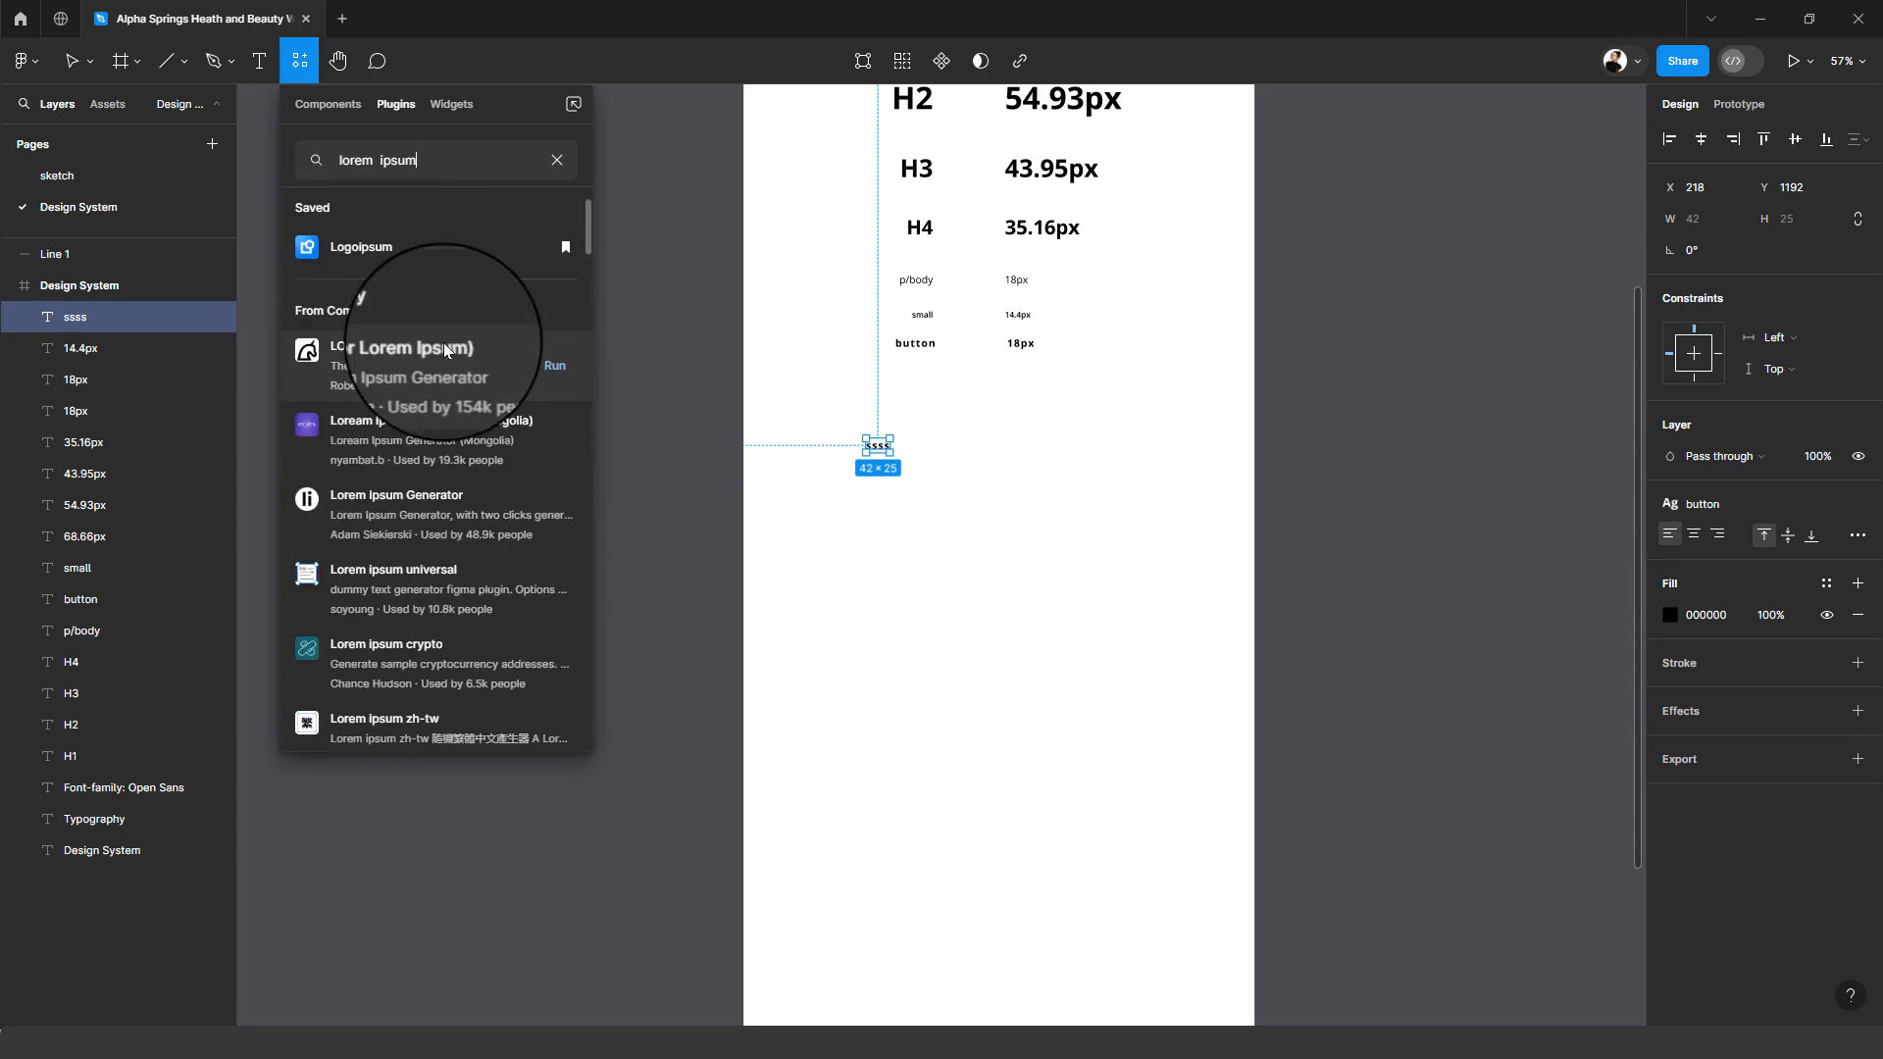
- Run the recently used Lorem Ipsum plugin and move its window clear of the Design System frame
{"action": "scroll", "coordinate": [444, 343], "scroll_direction": "up", "scroll_amount": 2}
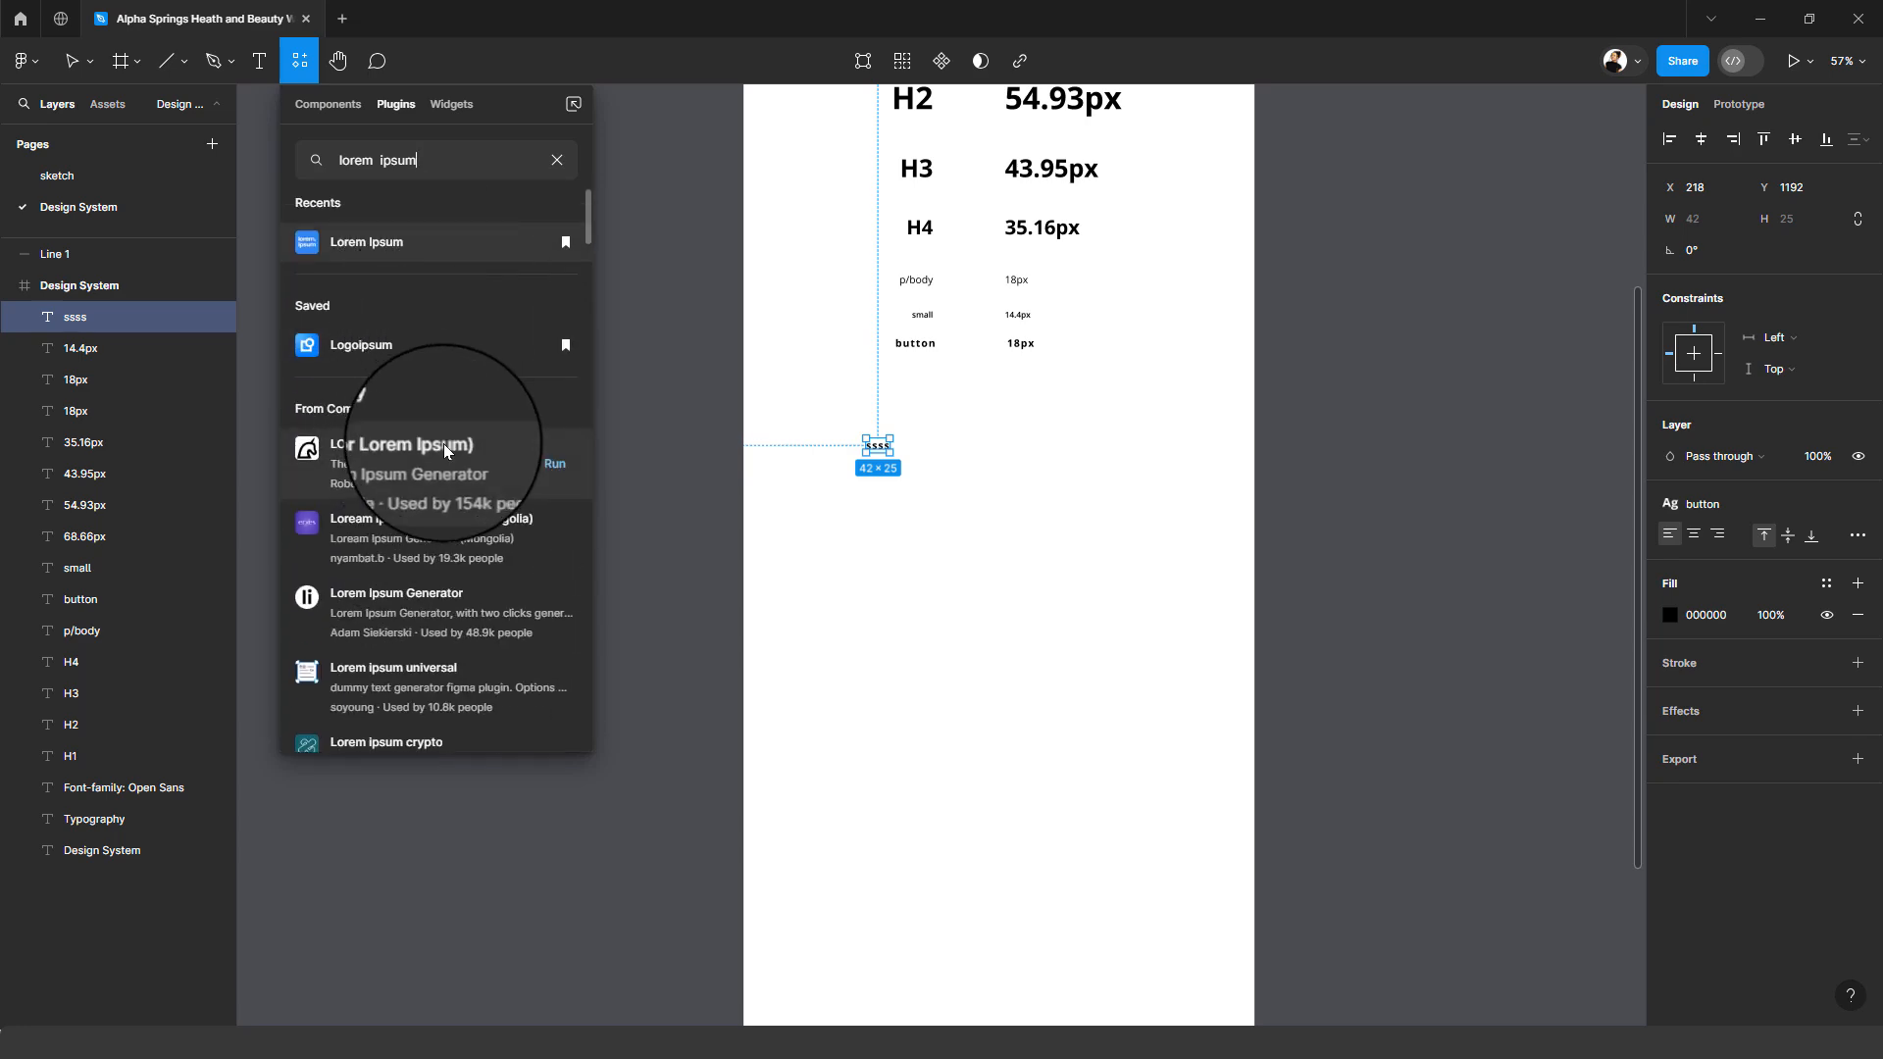
{"action": "left_click", "coordinate": [379, 246]}
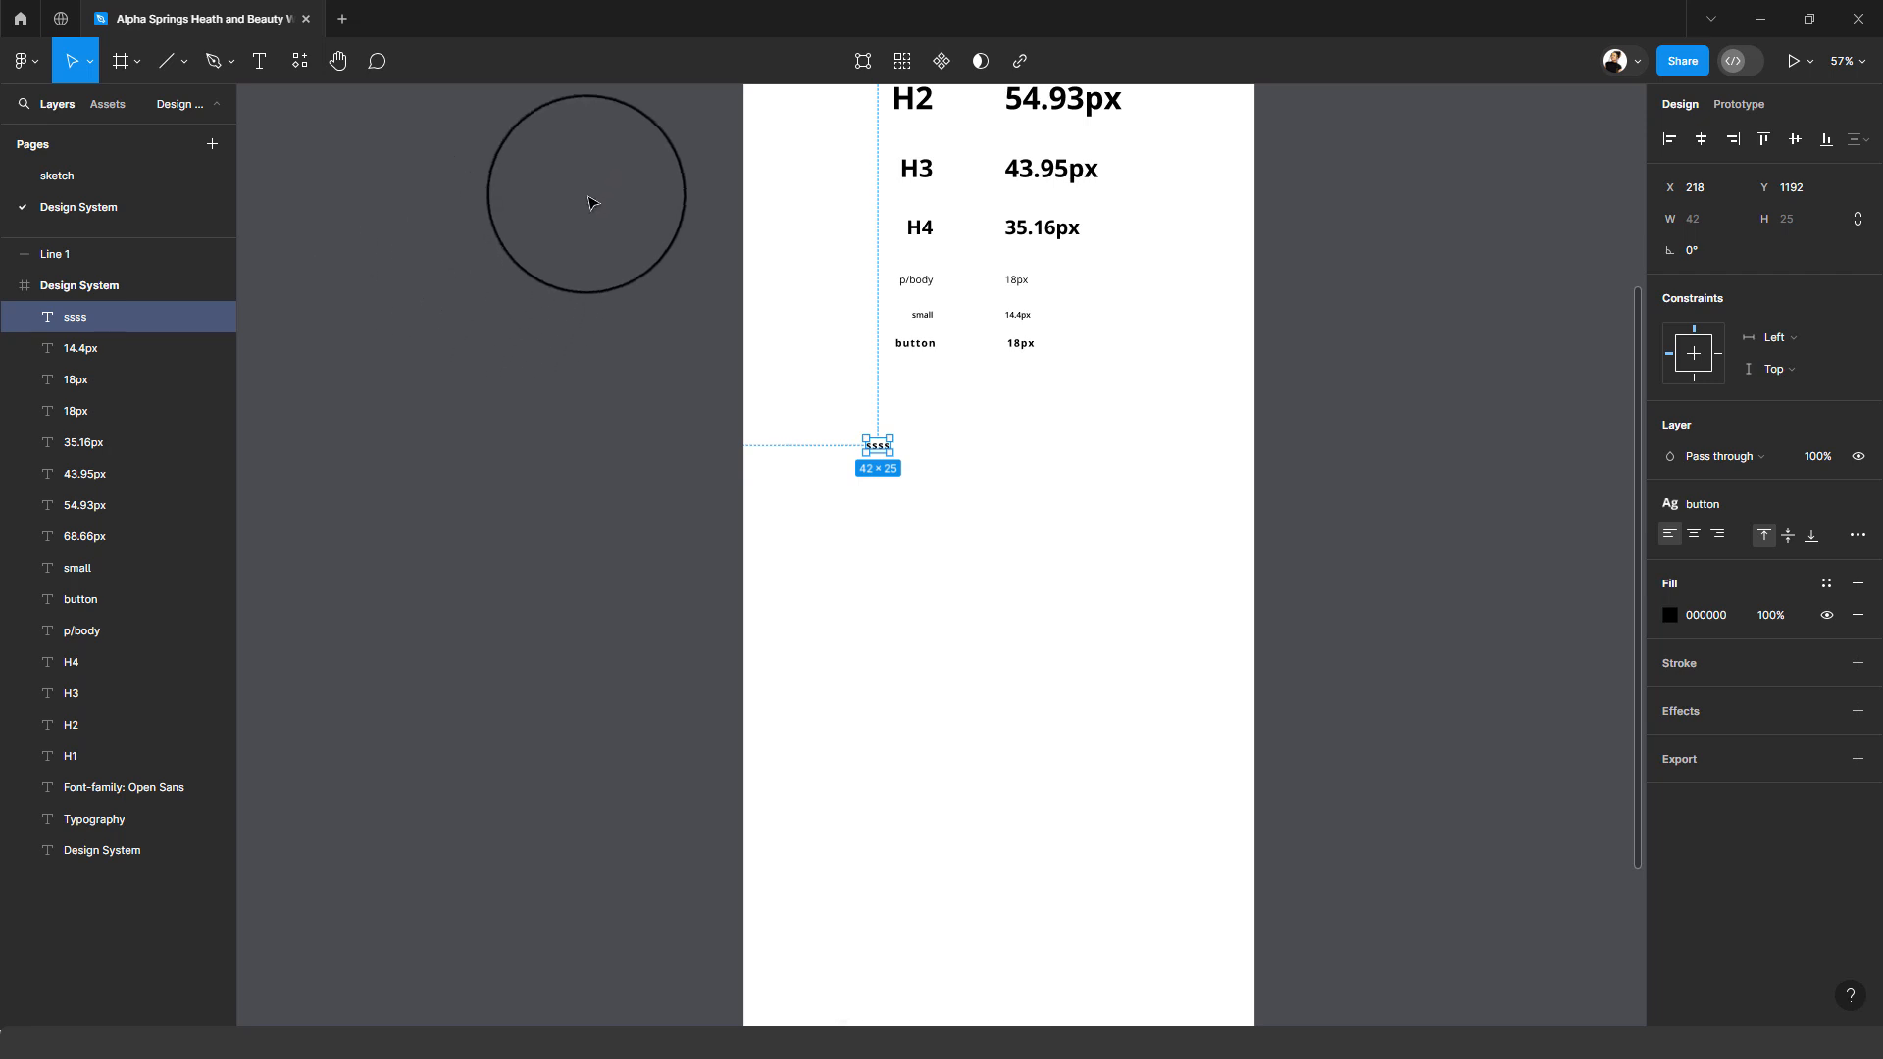
{"action": "left_click_drag", "start_coordinate": [255, 191], "coordinate": [522, 121]}
{"action": "left_click", "coordinate": [433, 169]}
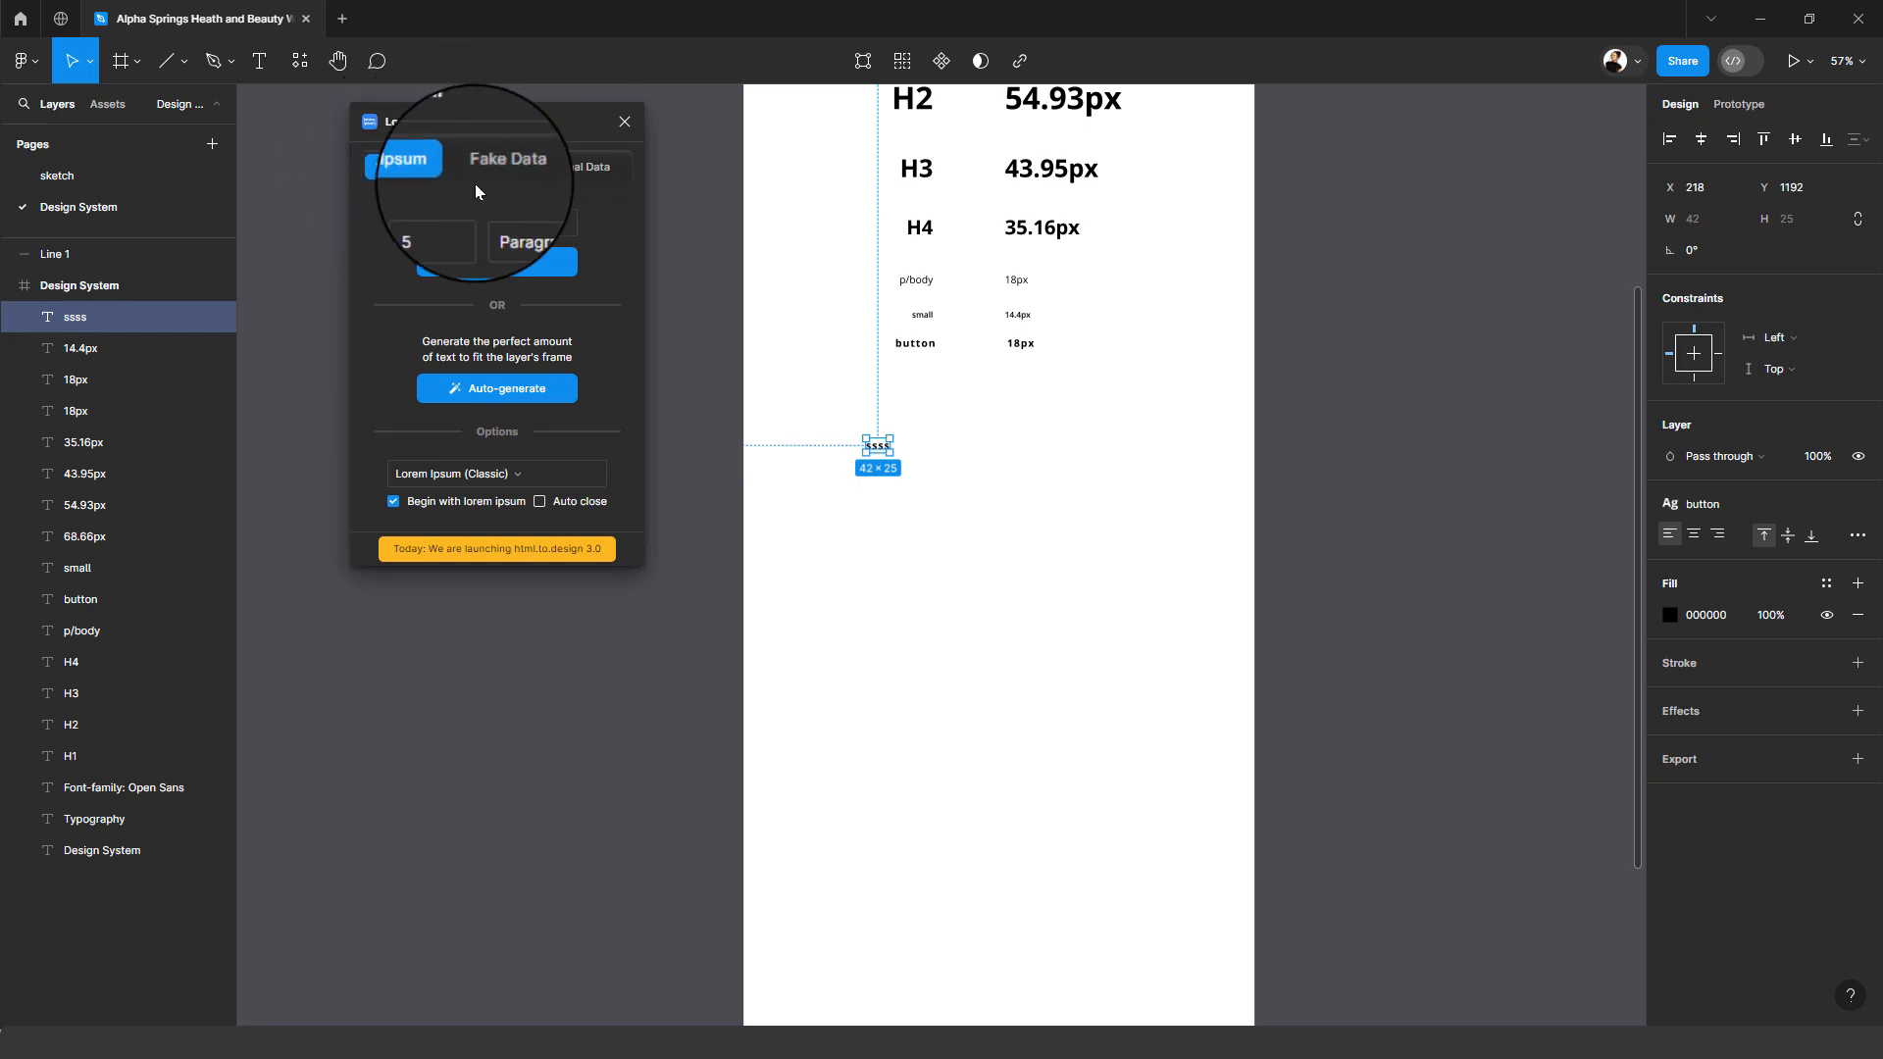
{"action": "left_click_drag", "start_coordinate": [486, 106], "coordinate": [369, 117]}
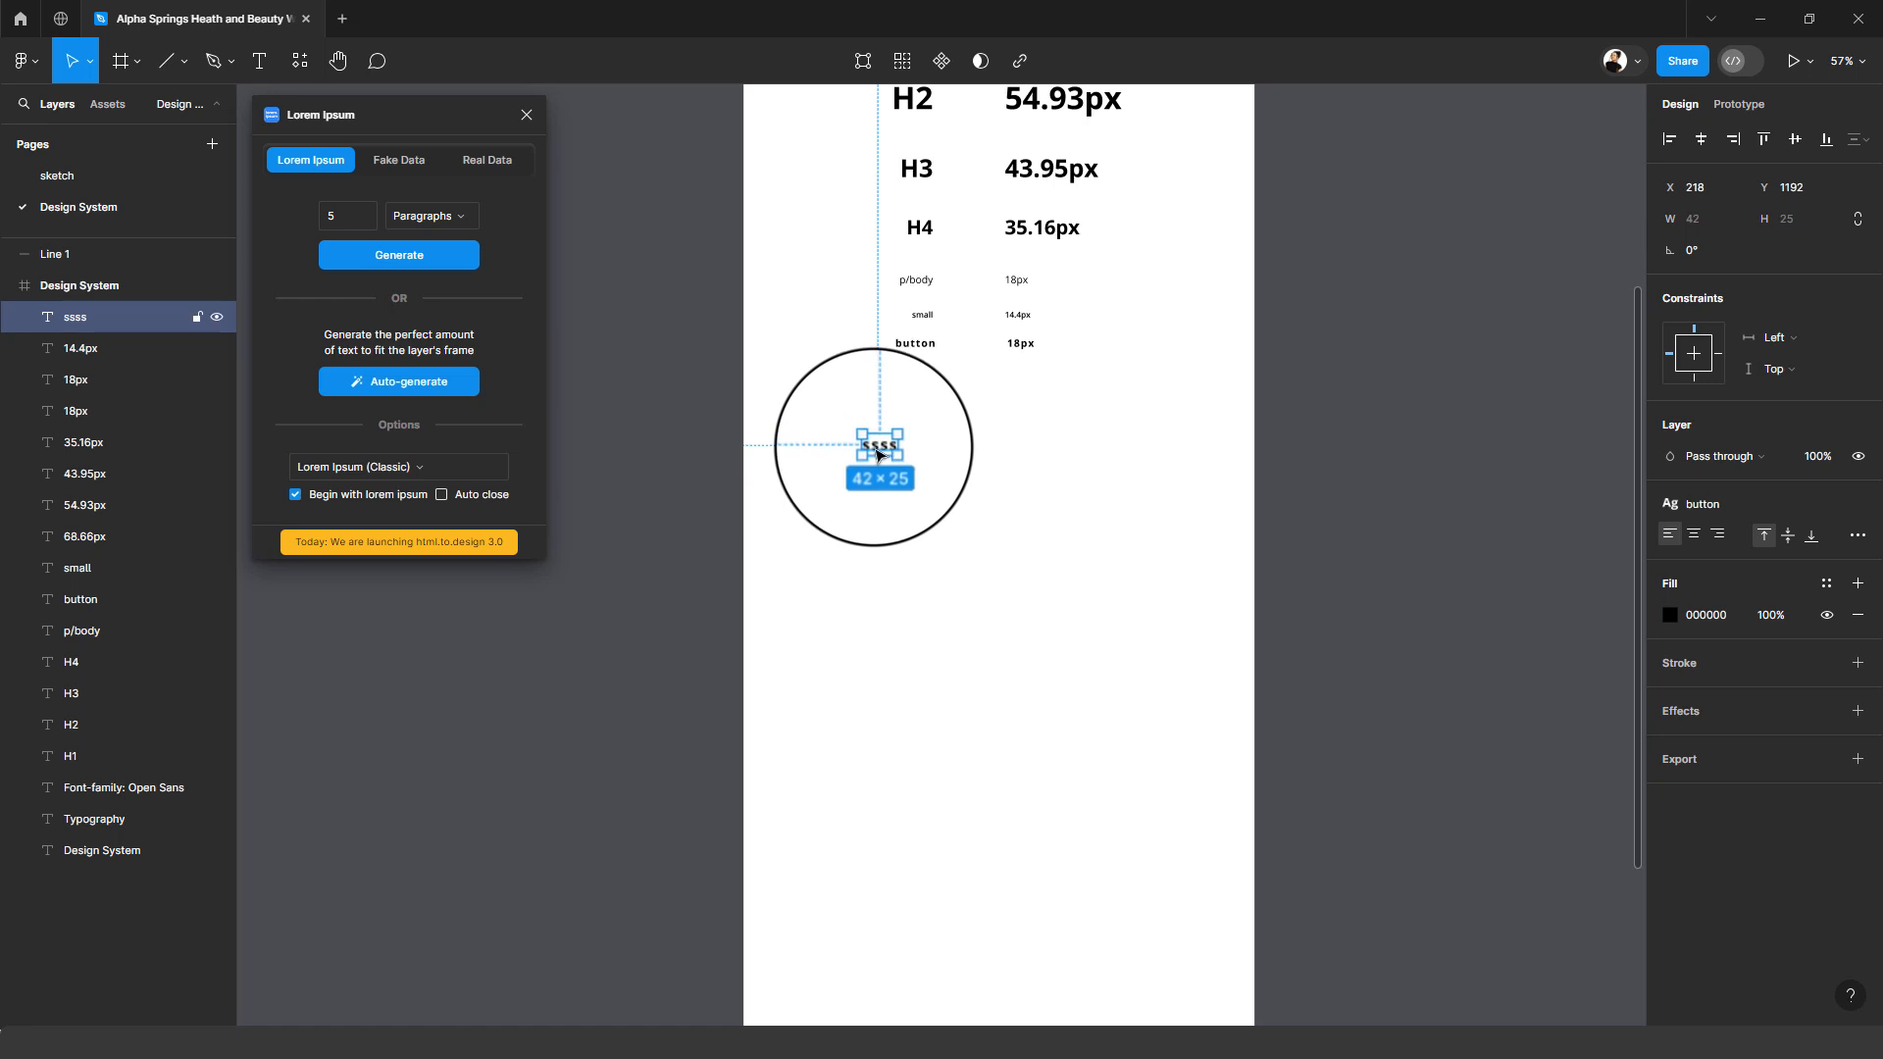
- Delete the "ssss" text layer and draw a text box about 576 × 318 in its place, reading "sssdddd"
{"action": "key", "text": "Delete"}
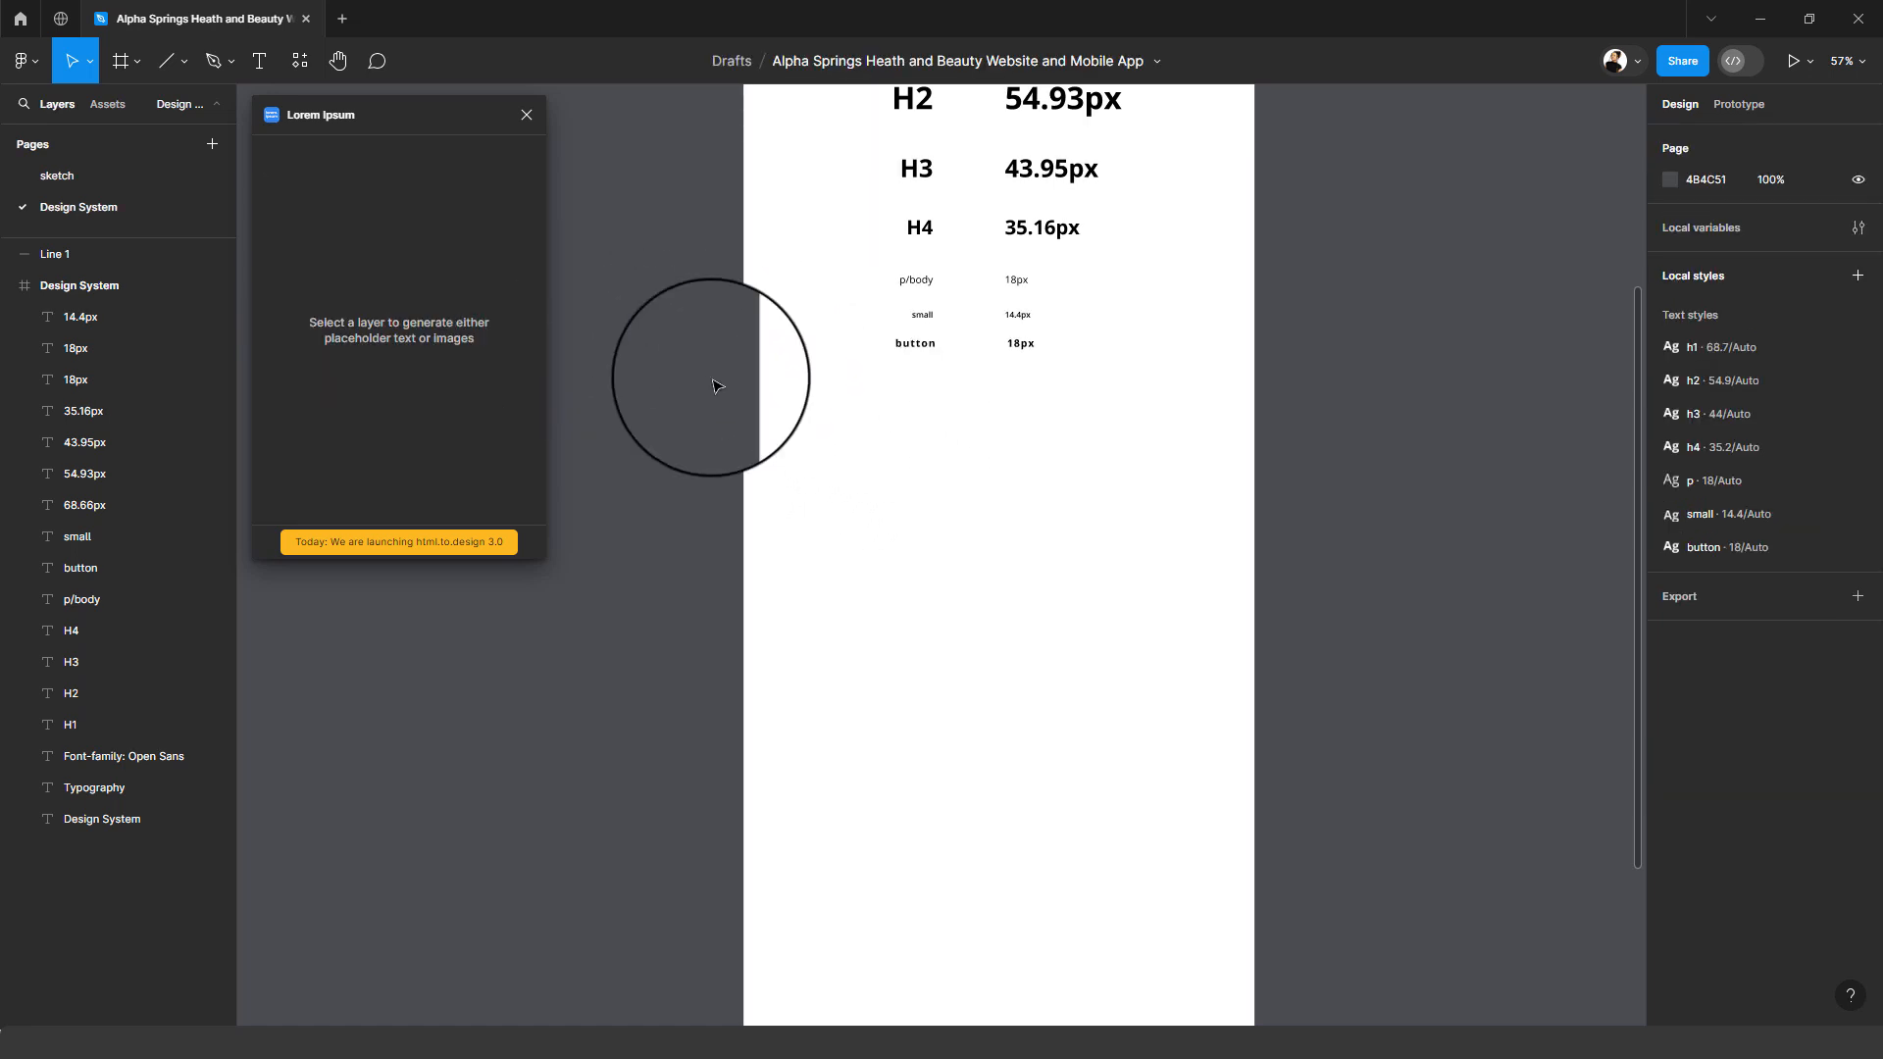
{"action": "left_click", "coordinate": [259, 61]}
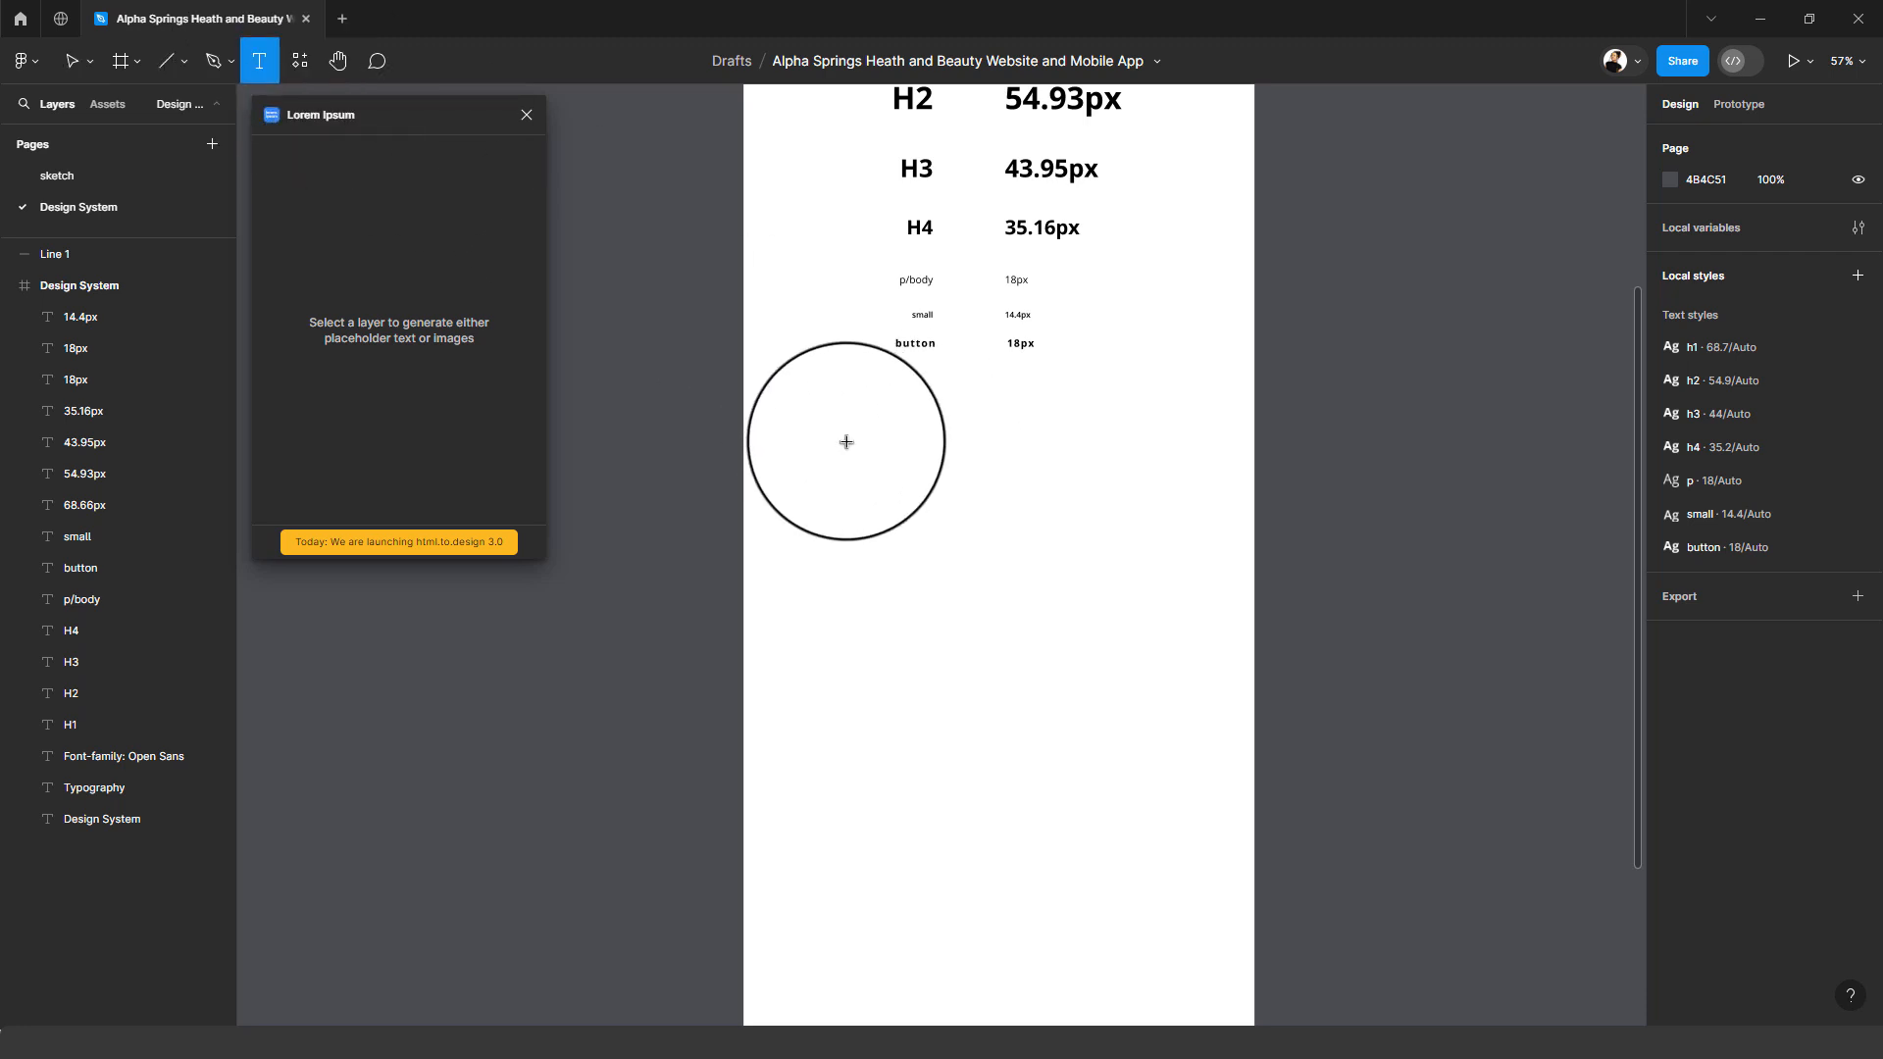
{"action": "left_click_drag", "start_coordinate": [847, 442], "coordinate": [1170, 621]}
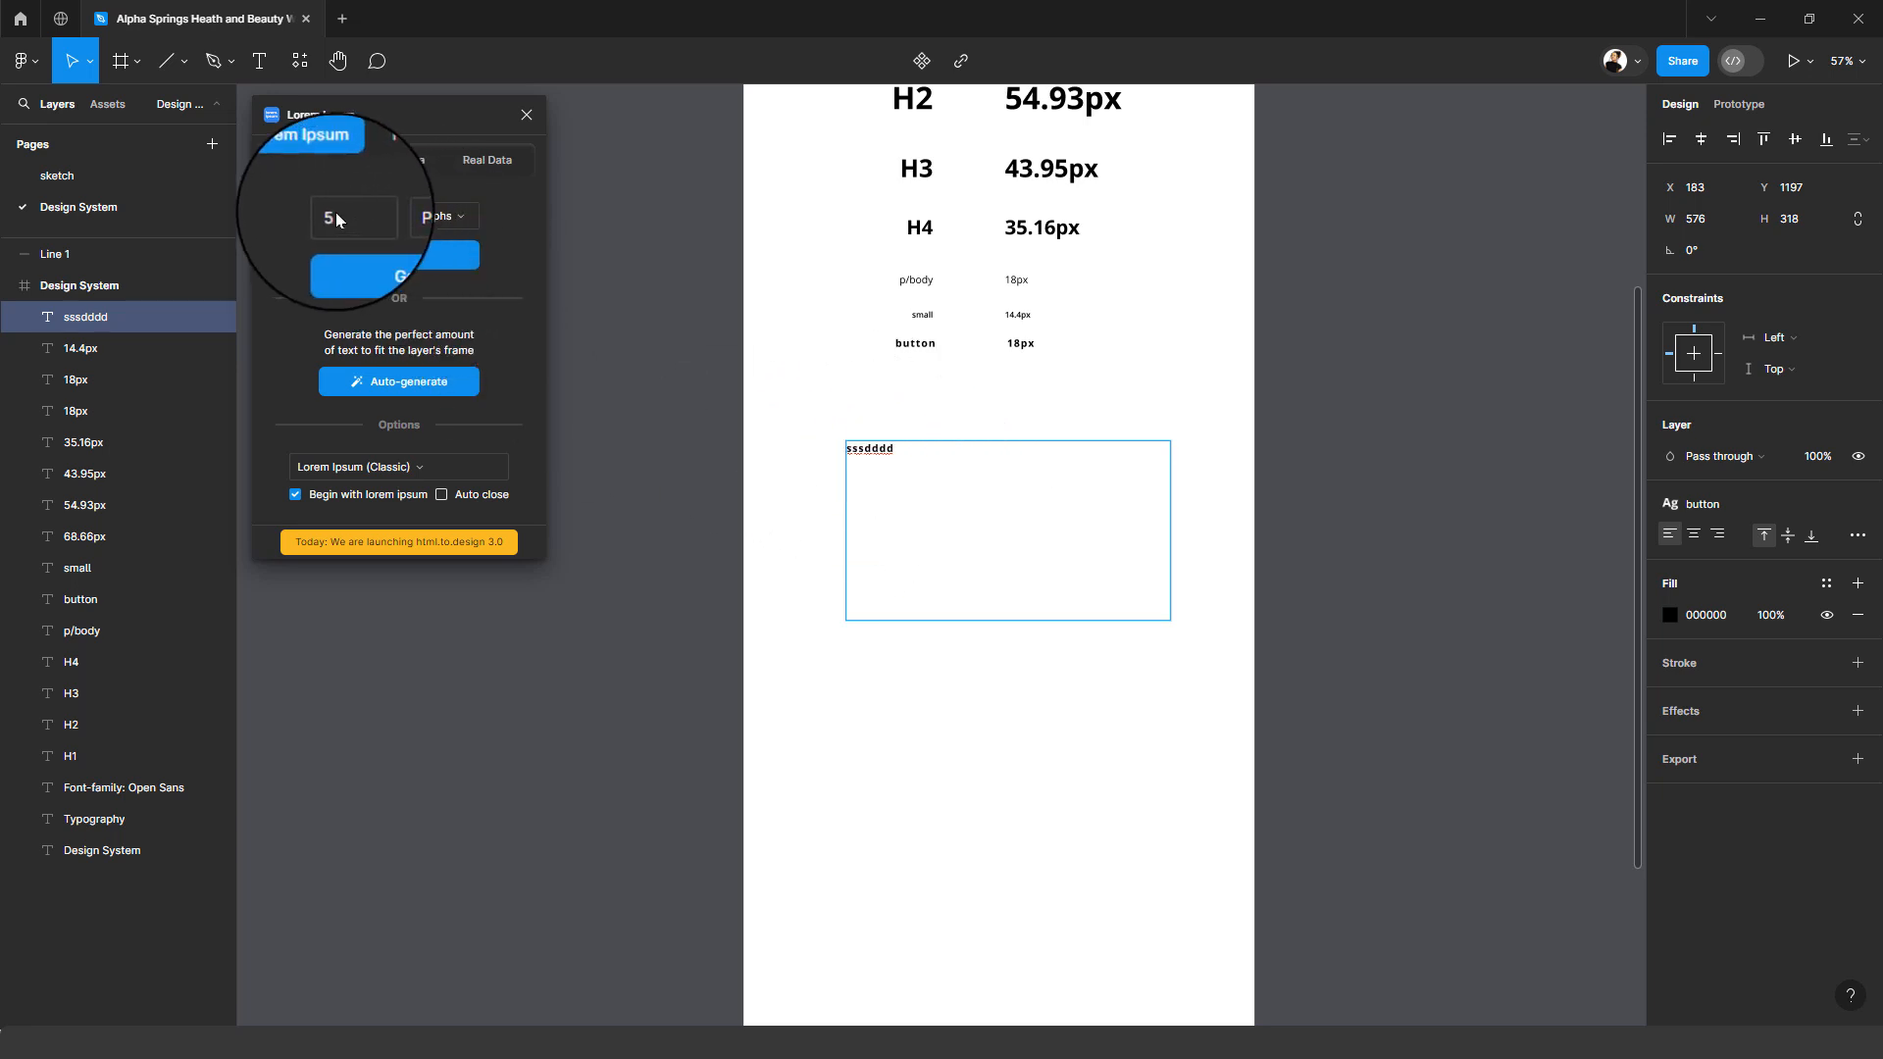
- Fill the text box with 2 generated Lorem Ipsum paragraphs and move it down to about X 198, Y 1406
{"action": "left_click_drag", "start_coordinate": [335, 214], "coordinate": [303, 215]}
{"action": "type", "text": "2"}
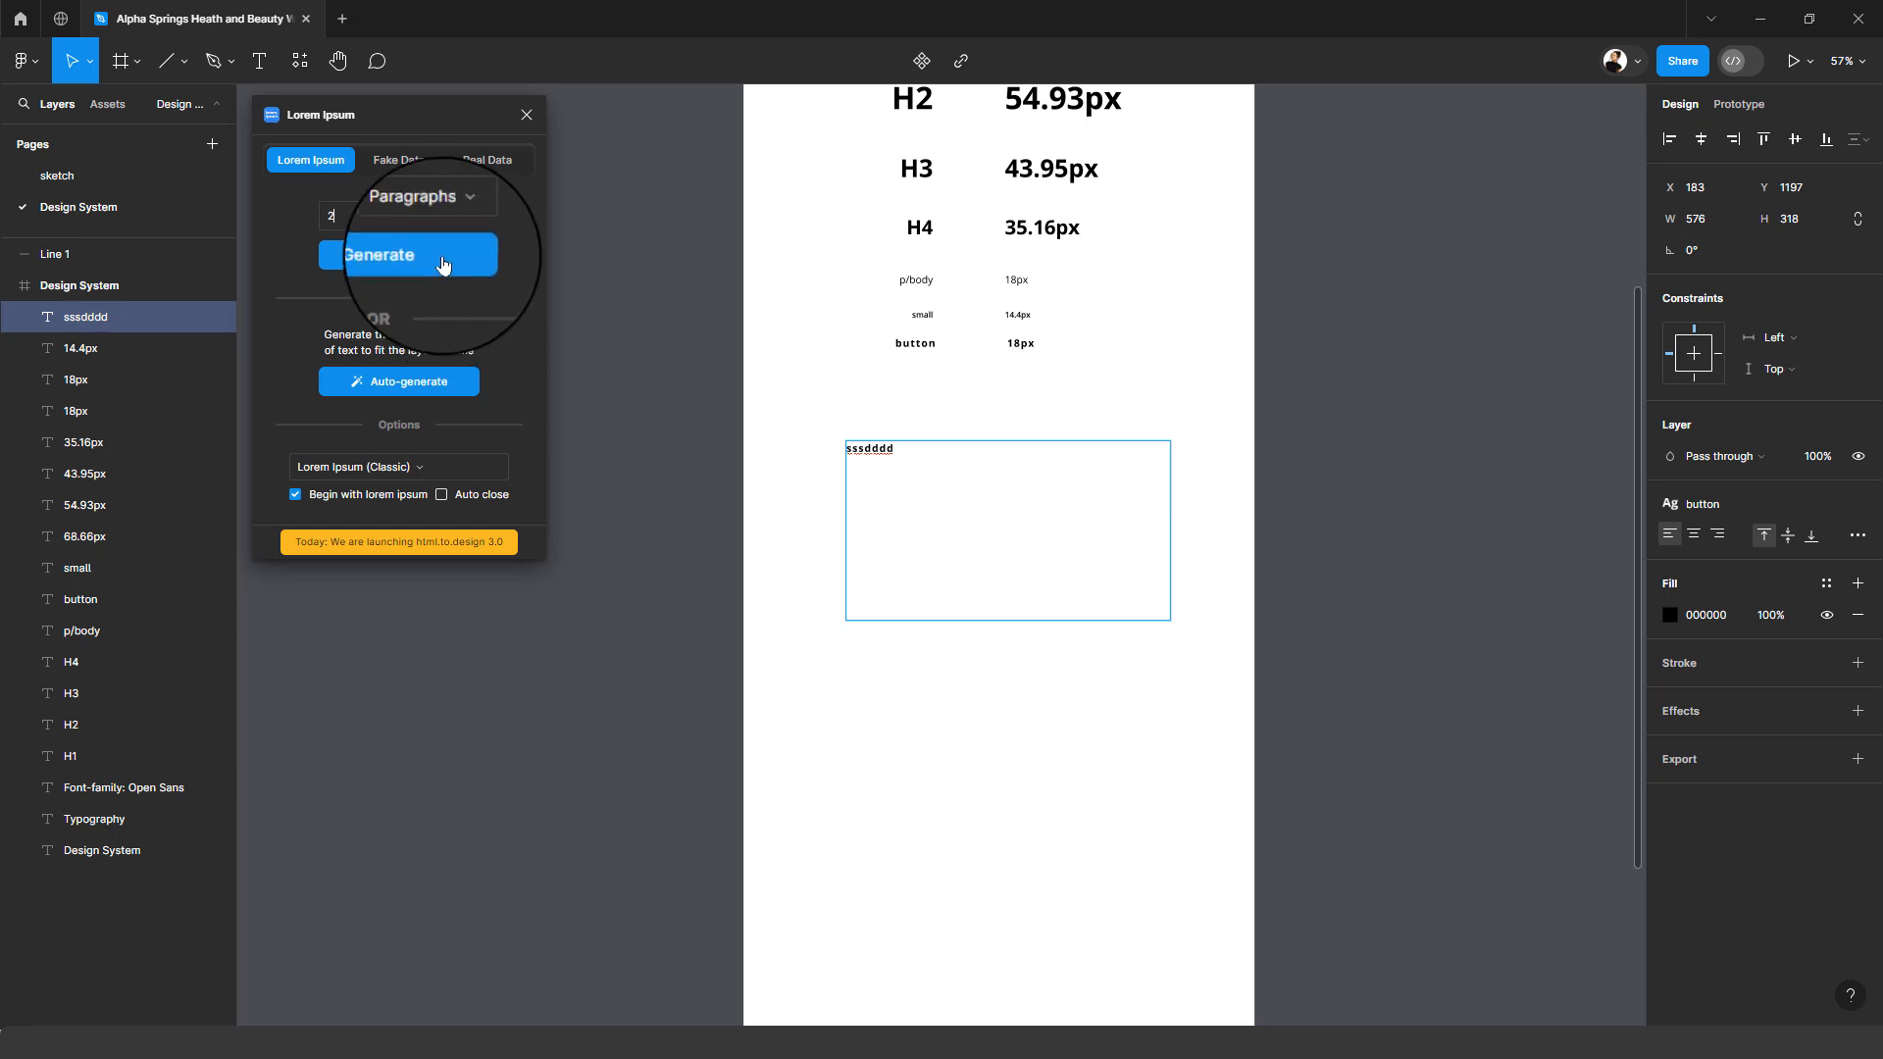
{"action": "left_click", "coordinate": [442, 259]}
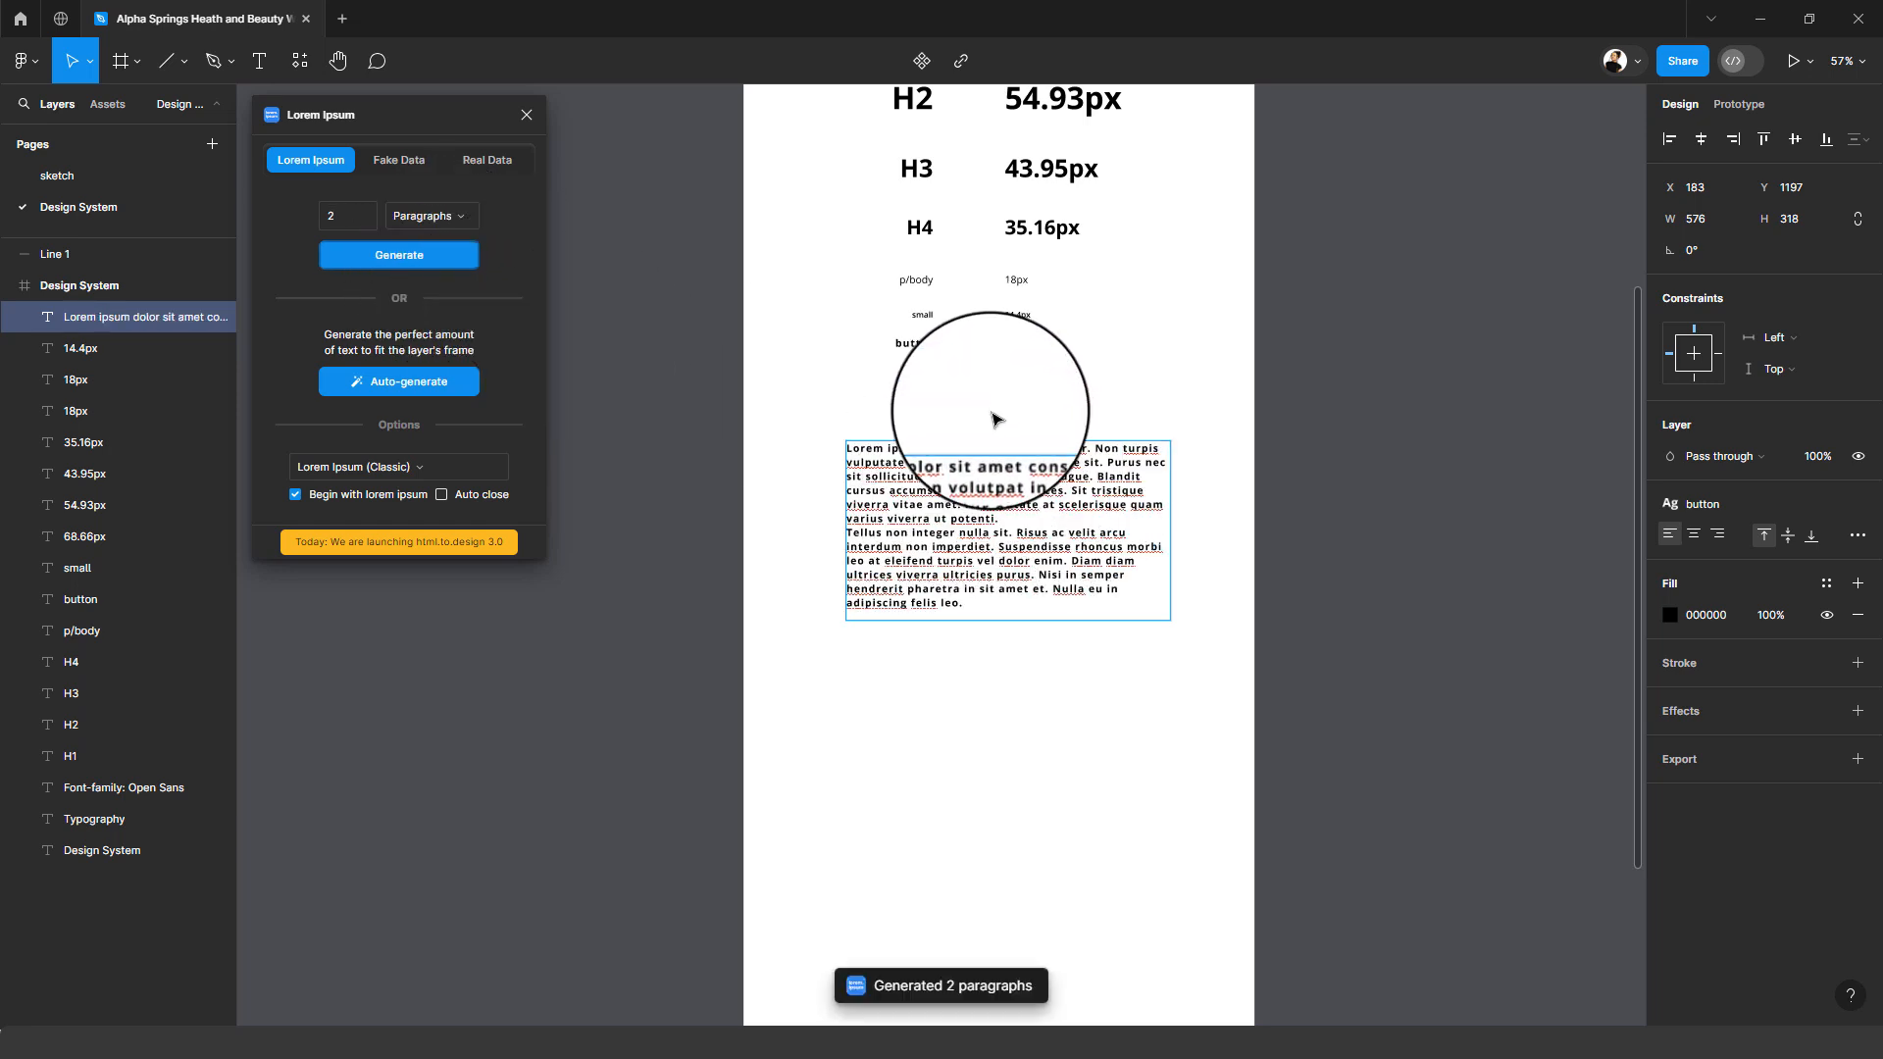
{"action": "mouse_move", "coordinate": [980, 483]}
{"action": "left_mouse_down"}
{"action": "mouse_move", "coordinate": [987, 597]}
{"action": "mouse_move", "coordinate": [961, 484]}
{"action": "left_mouse_up"}
{"action": "key", "text": "Delete"}
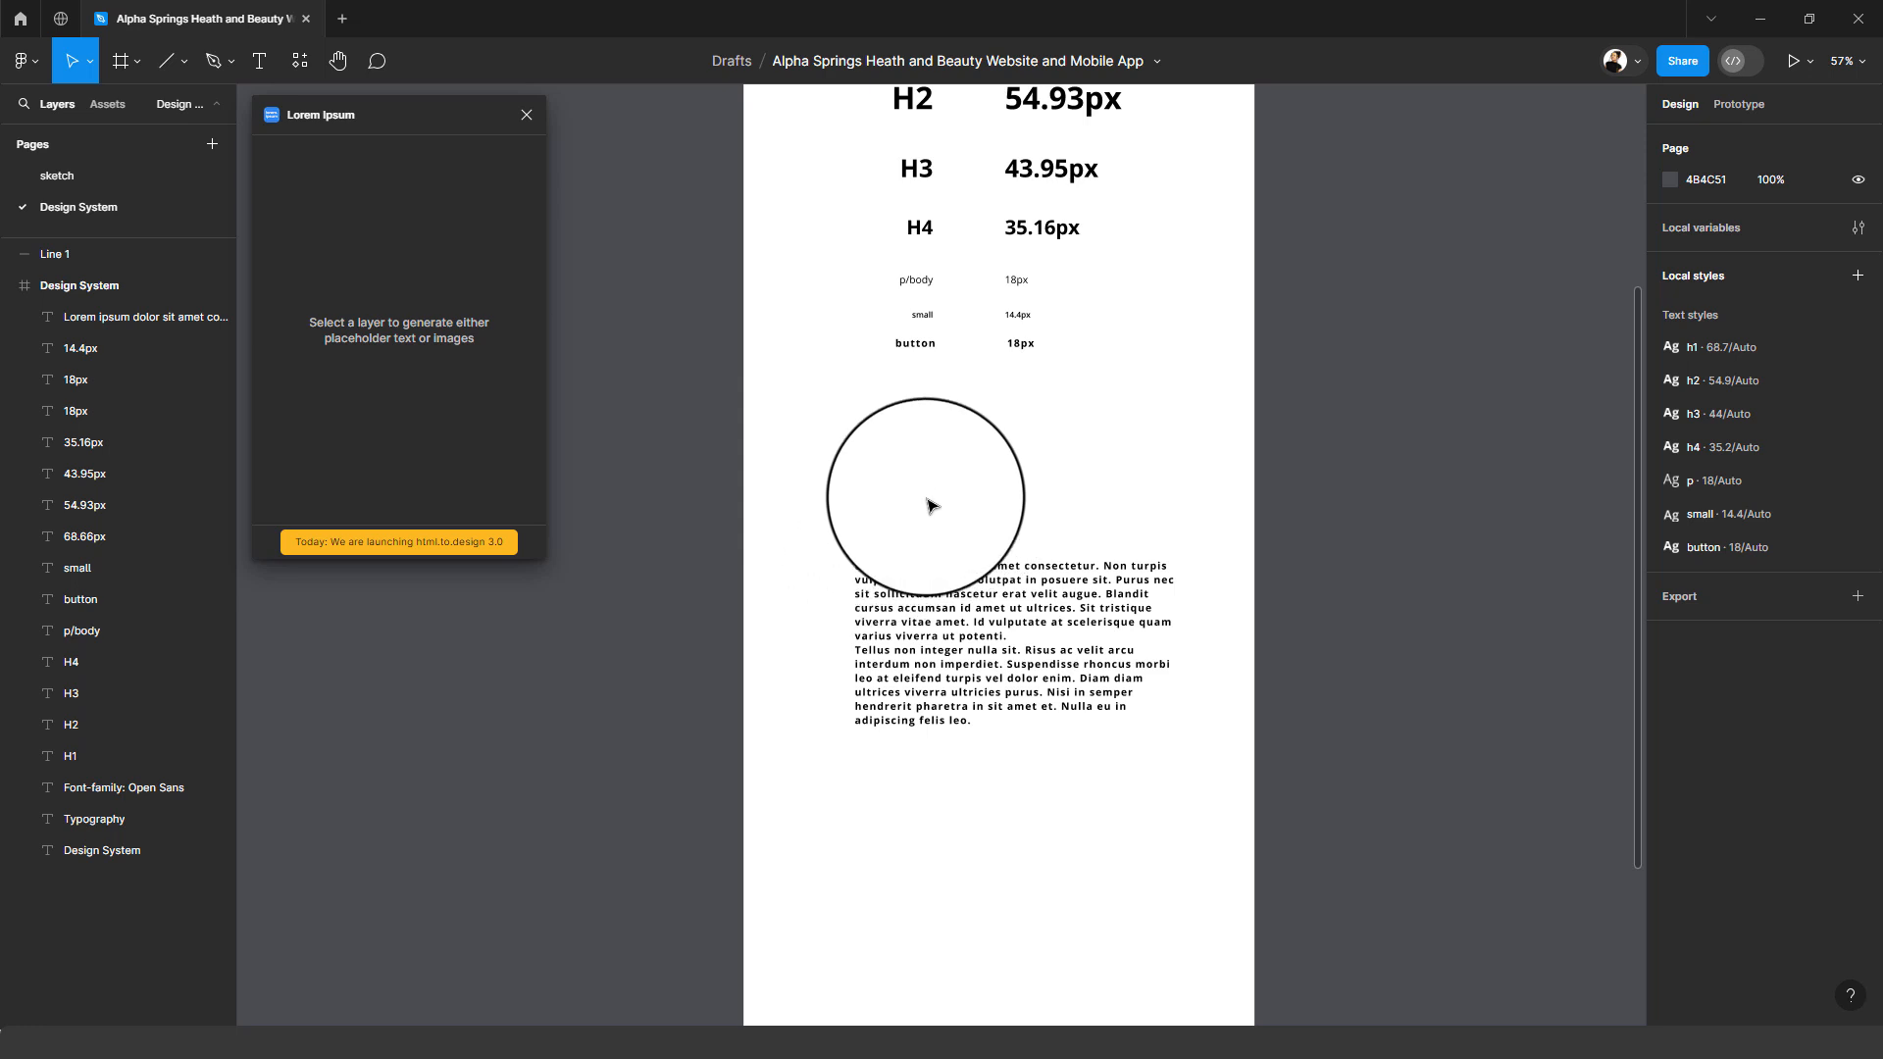
- Add a text layer reading "s" just above the Lorem Ipsum paragraph block, at about X 200, Y 1335
{"action": "left_click", "coordinate": [858, 587]}
{"action": "left_click", "coordinate": [260, 61]}
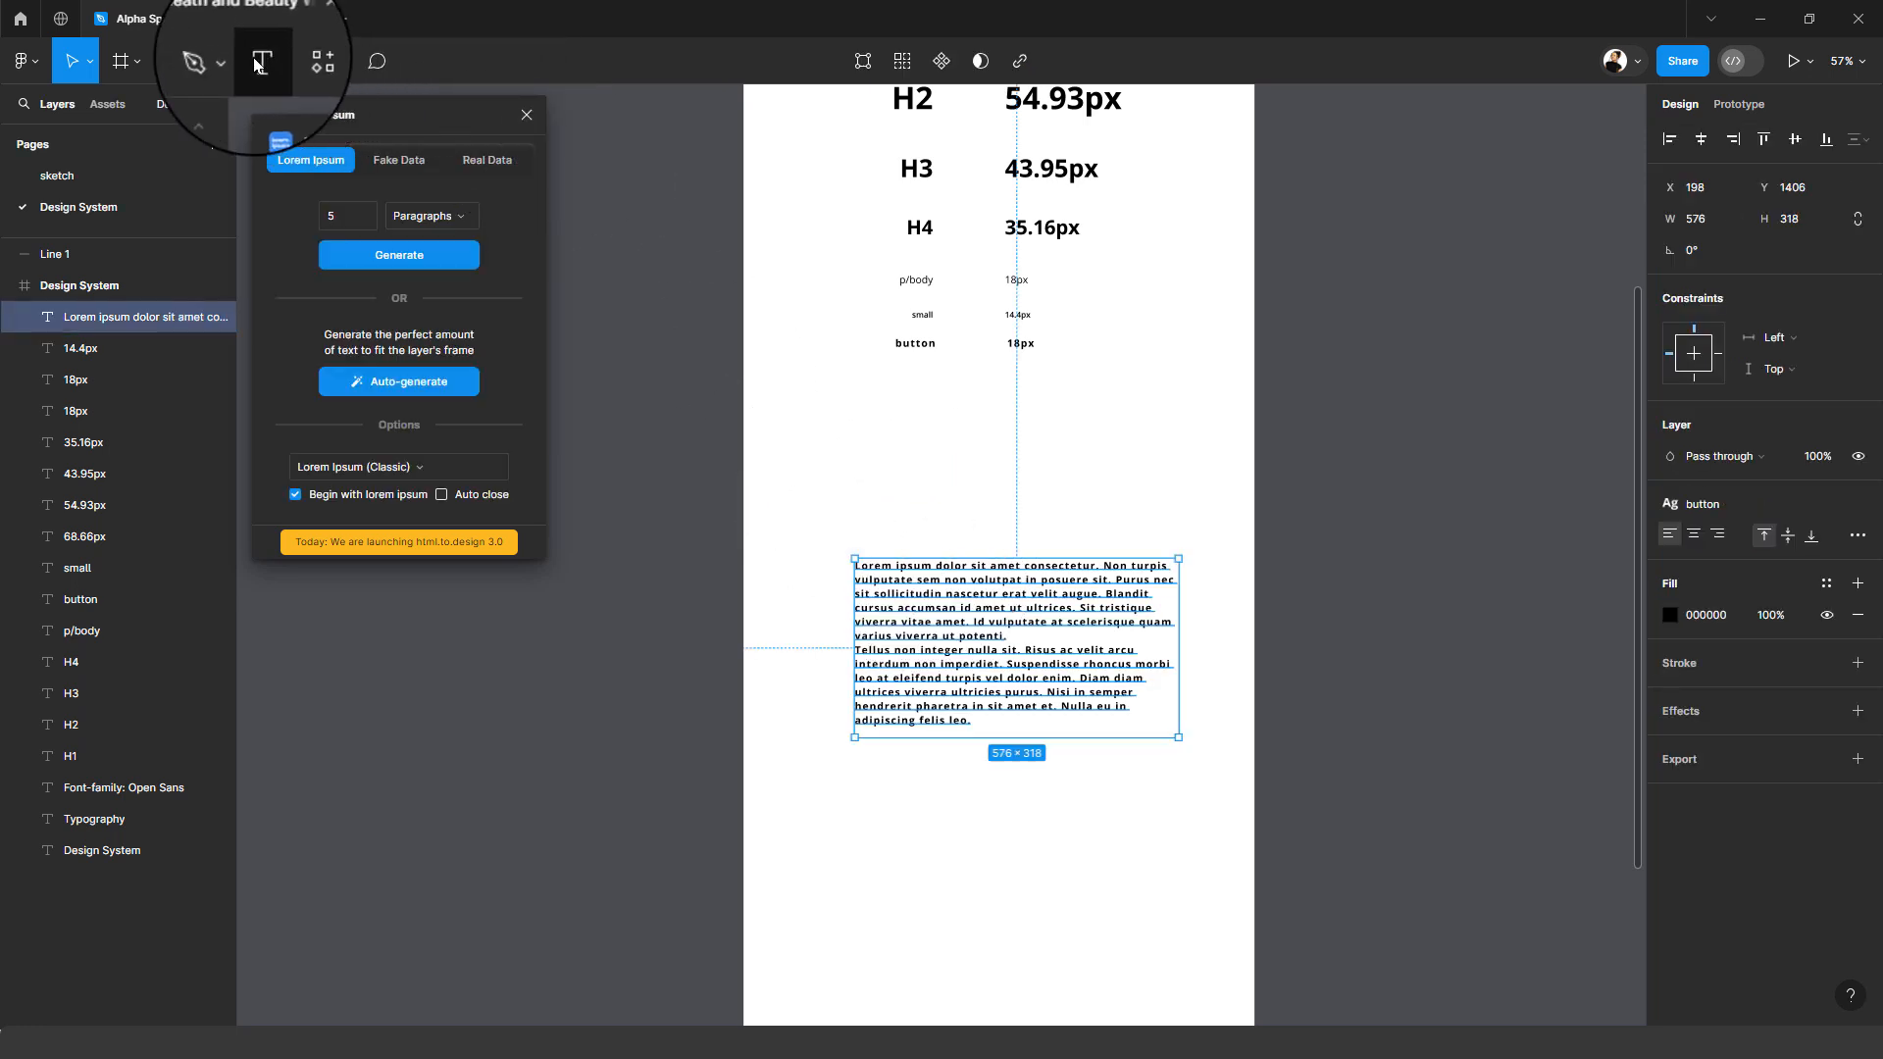
{"action": "key", "text": "Return"}
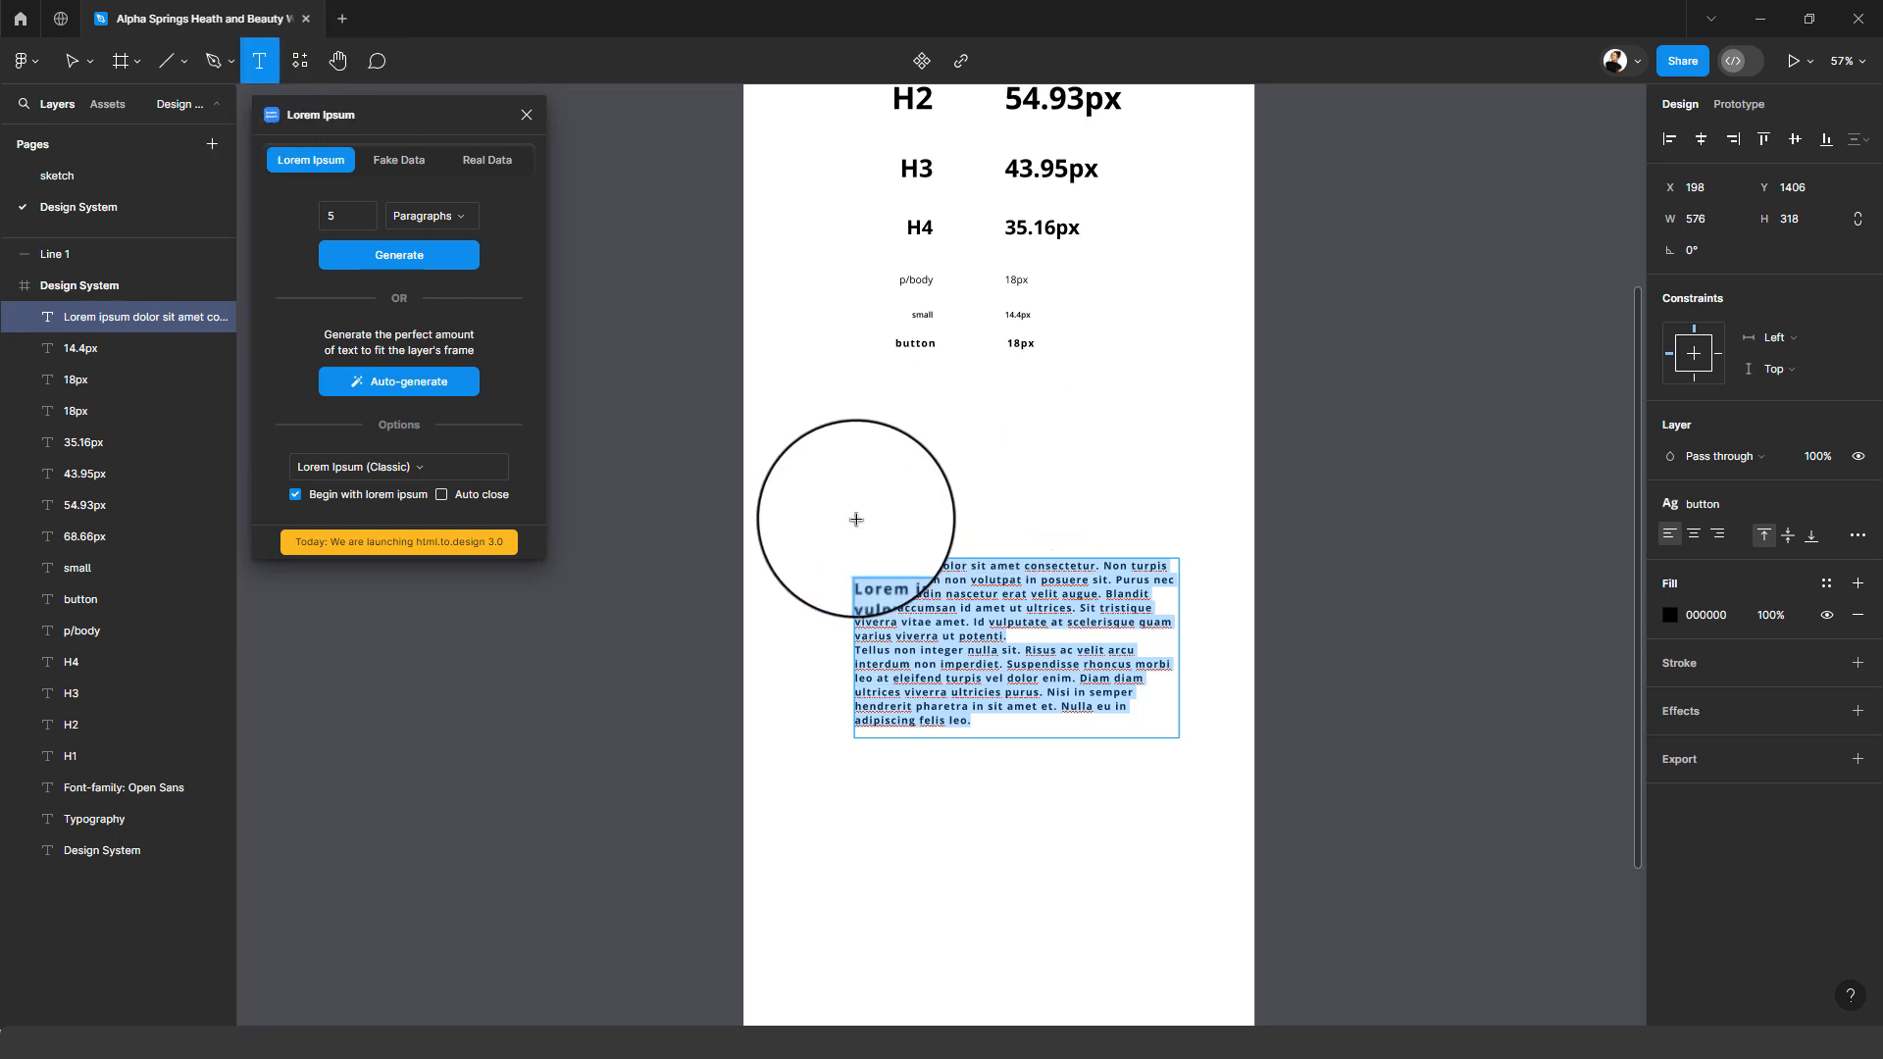
{"action": "left_click", "coordinate": [856, 520]}
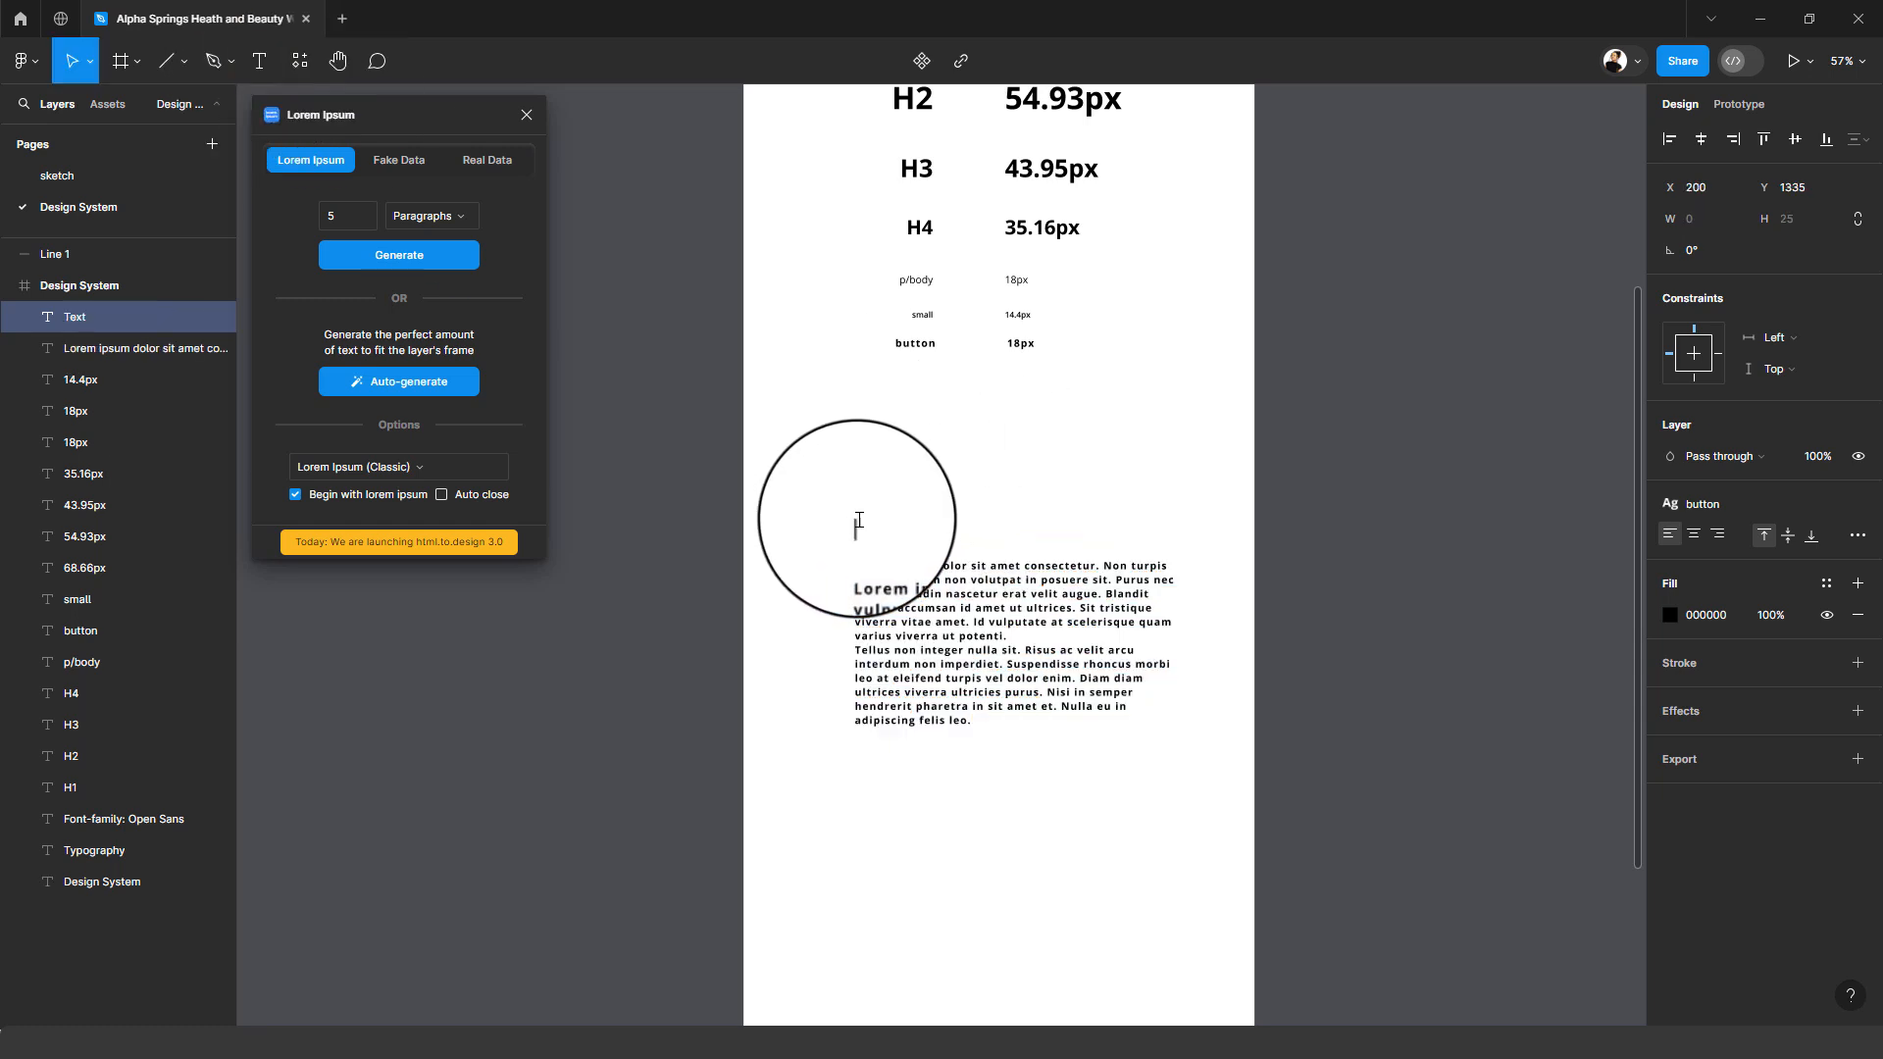
{"action": "type", "text": "s"}
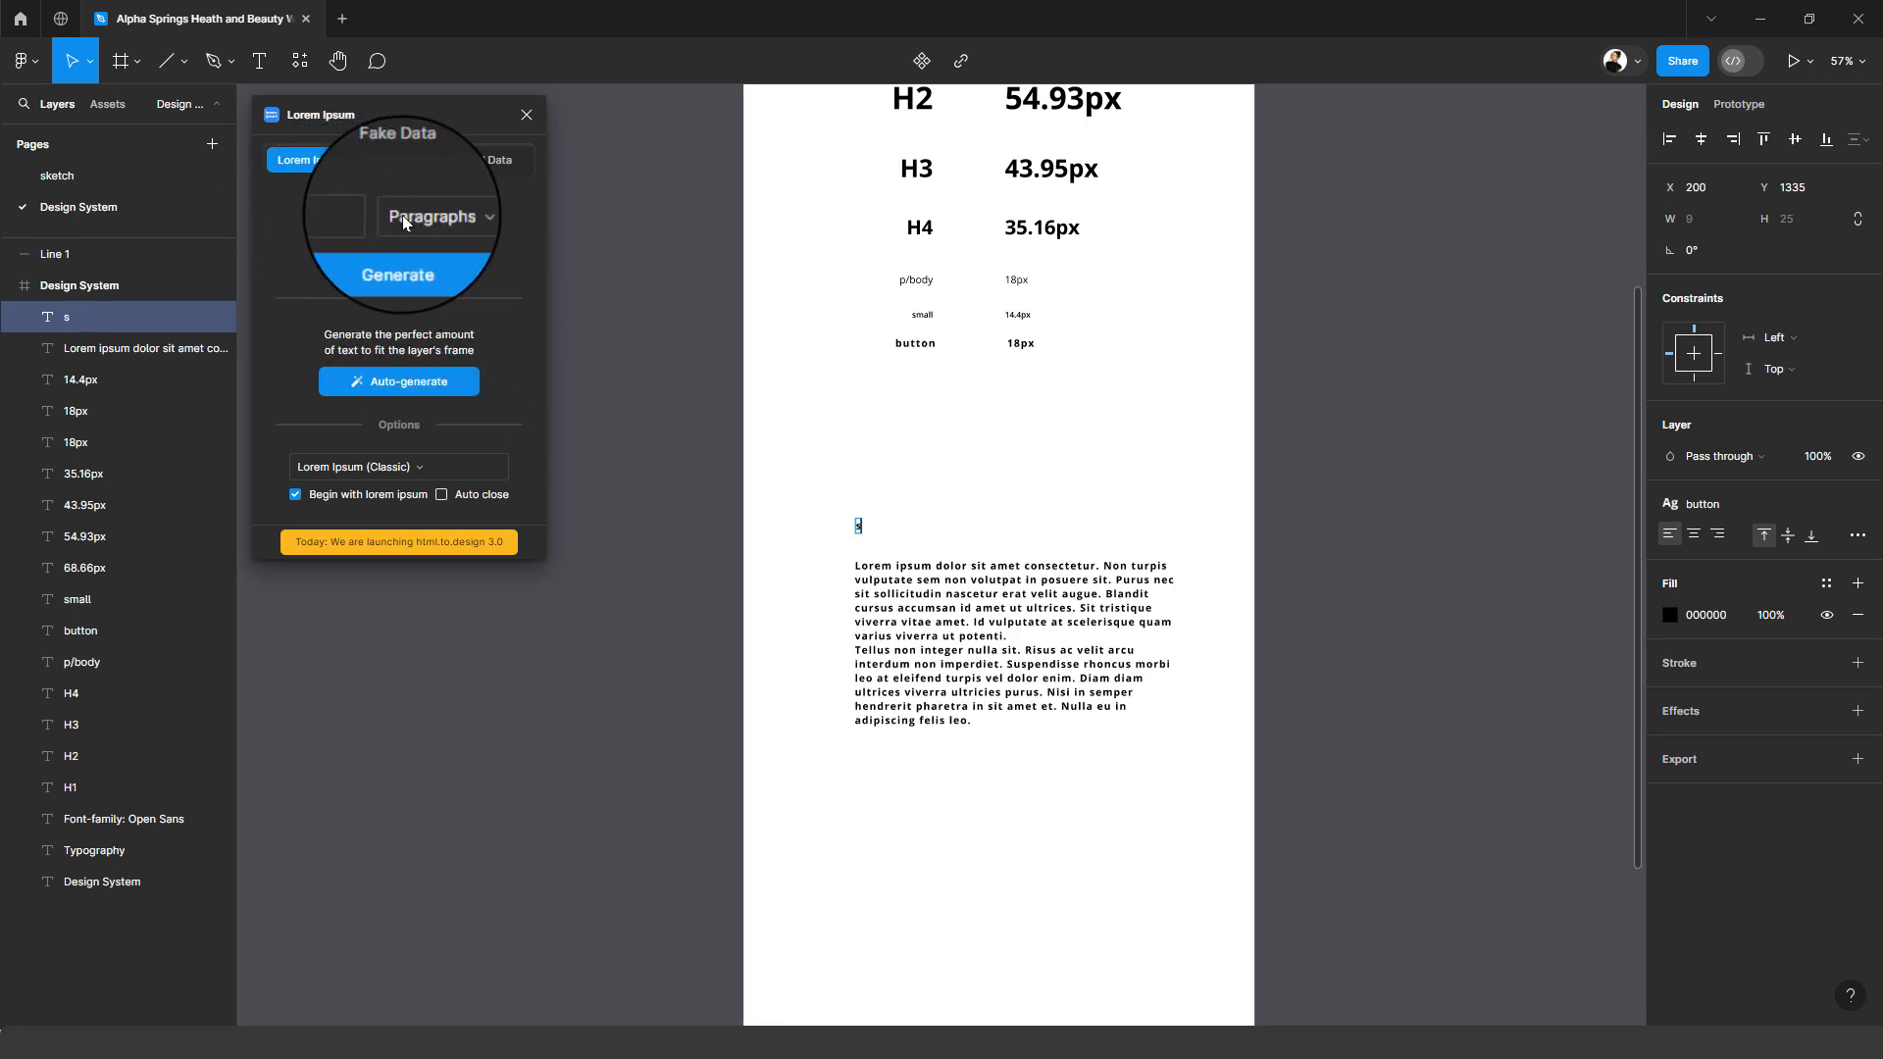
- Replace the "s" text with 1 generated Lorem Ipsum sentence
{"action": "left_click", "coordinate": [437, 216]}
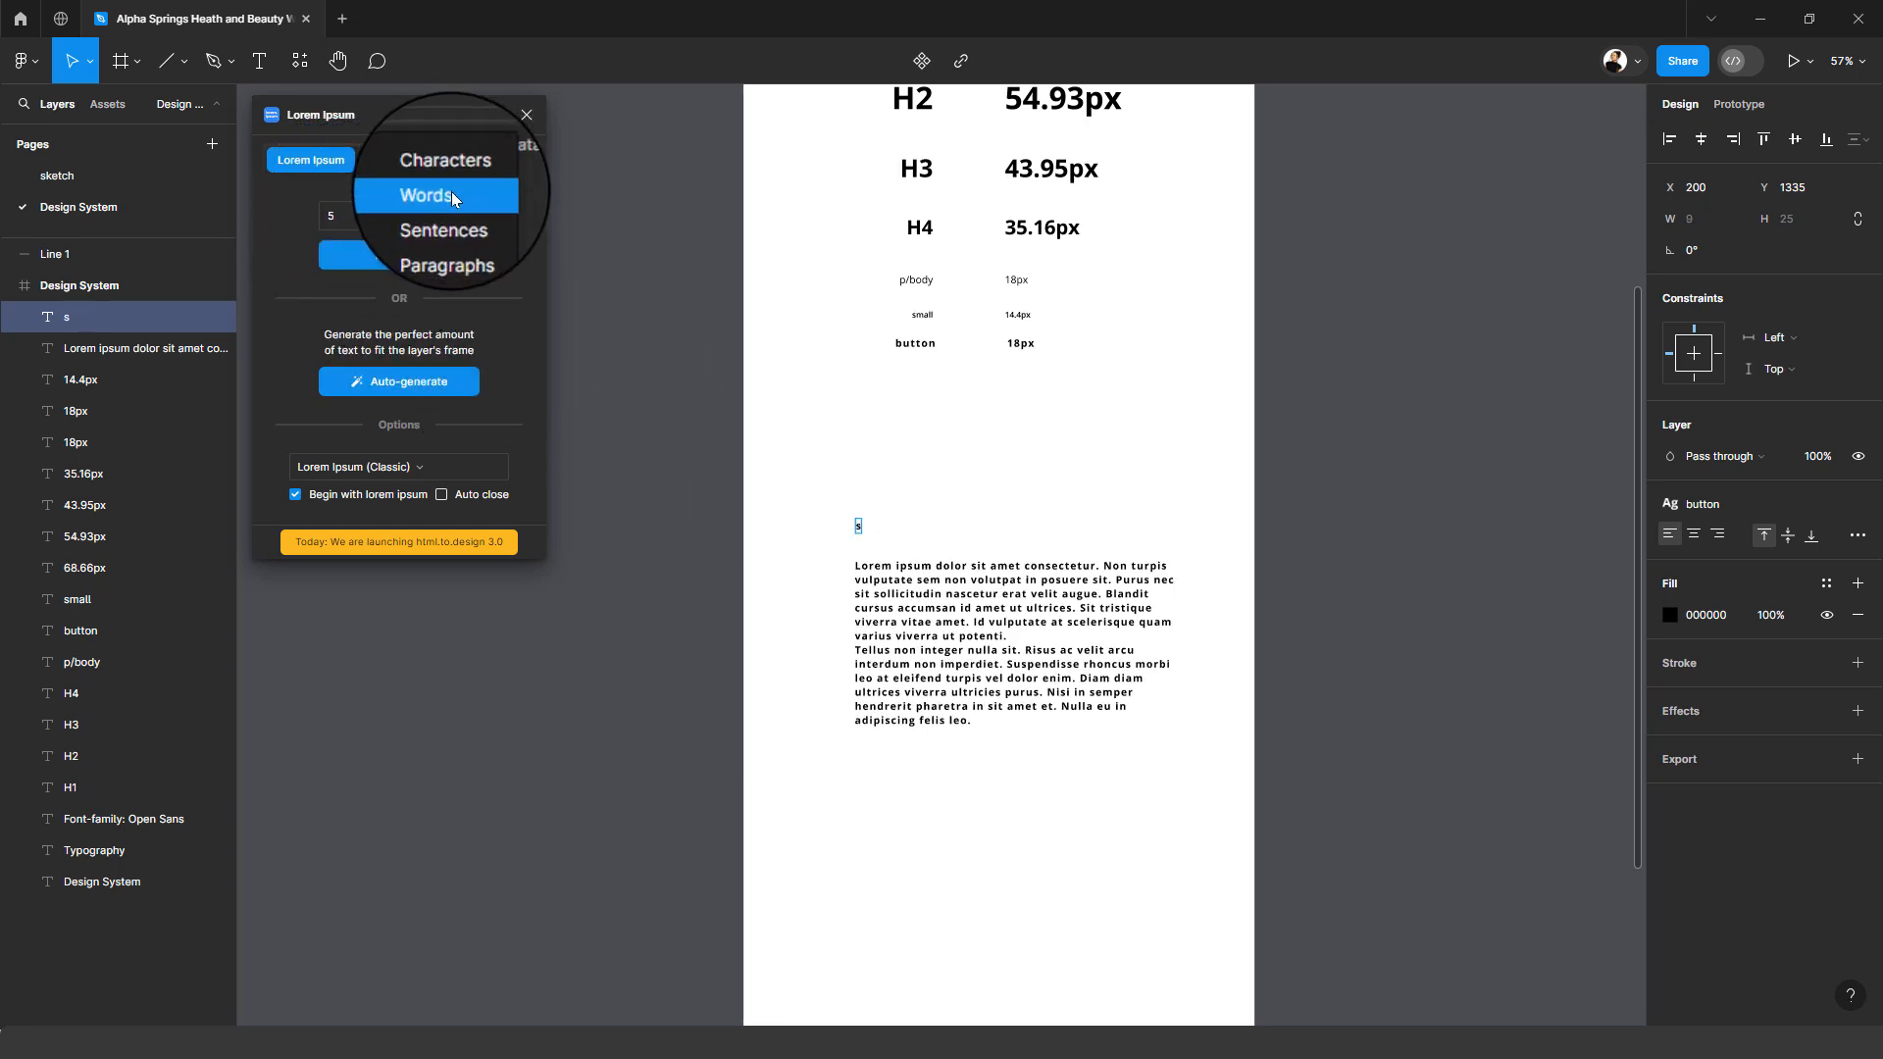
{"action": "left_click", "coordinate": [451, 195]}
{"action": "left_click", "coordinate": [449, 216]}
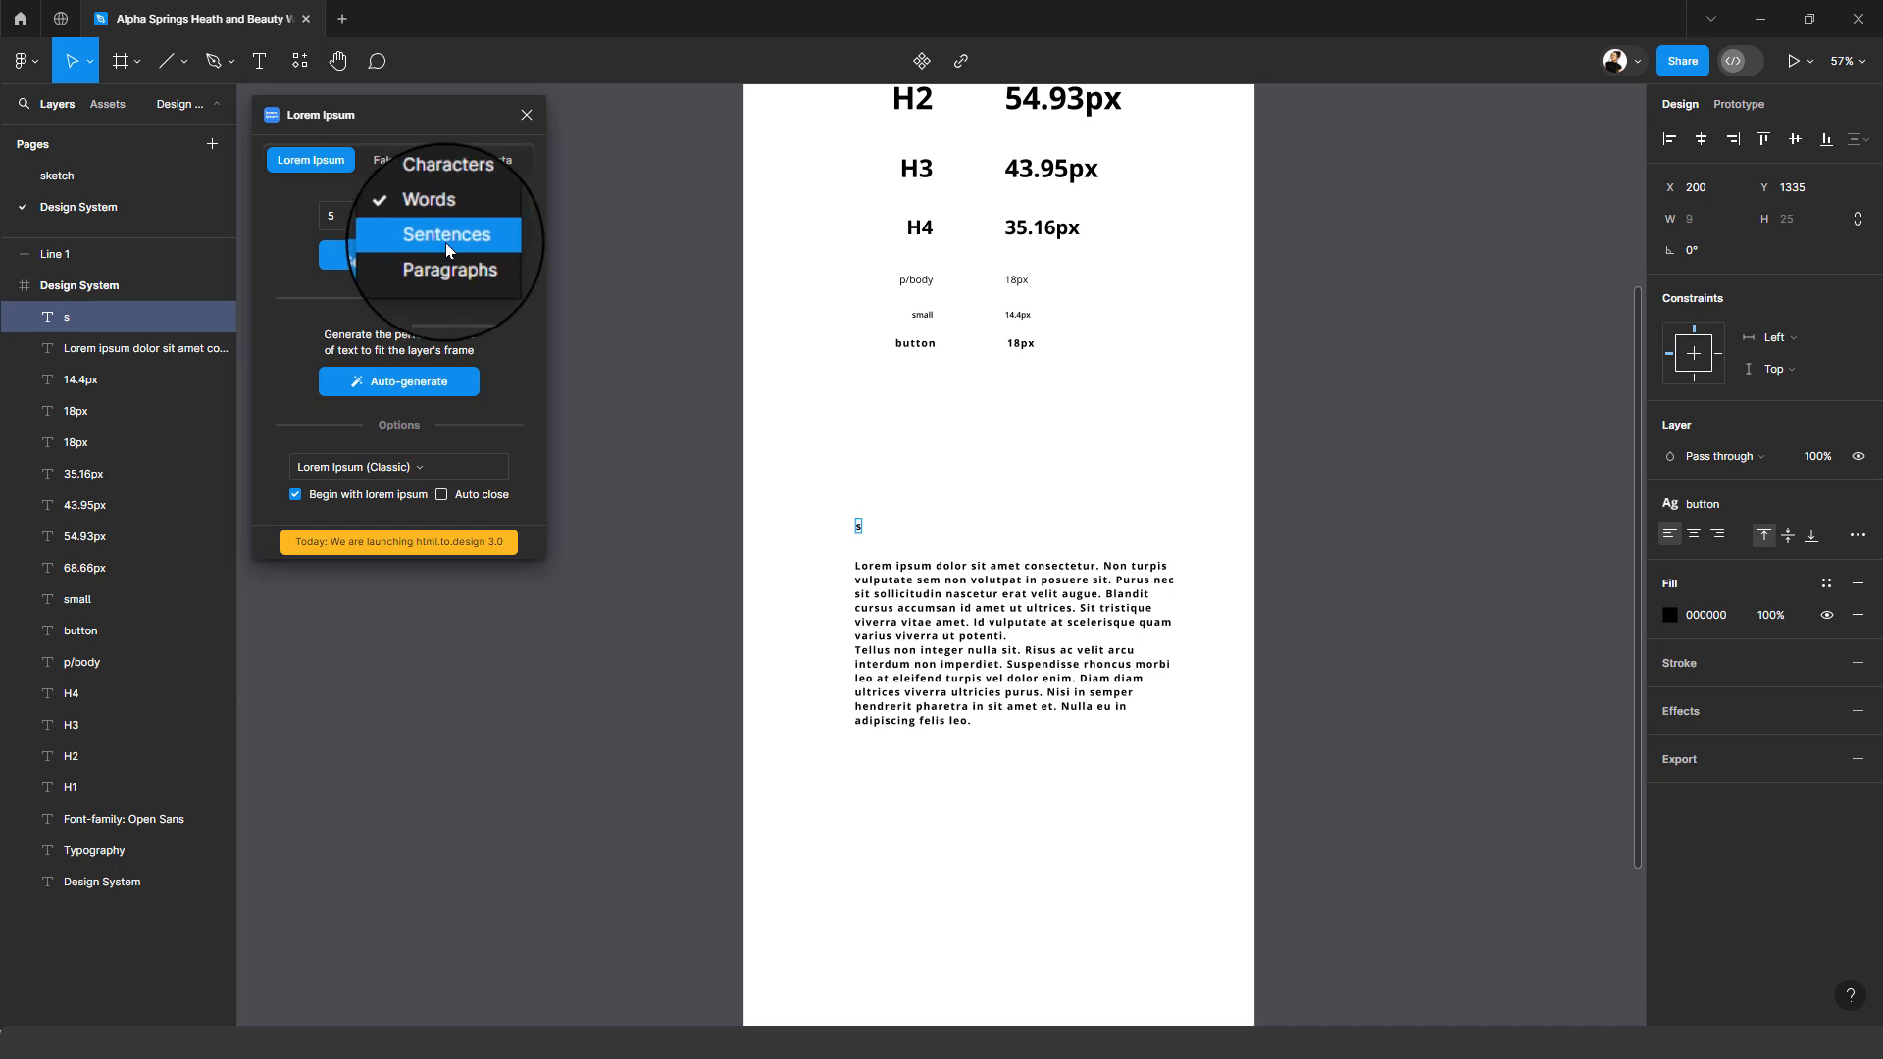
{"action": "left_click", "coordinate": [443, 233]}
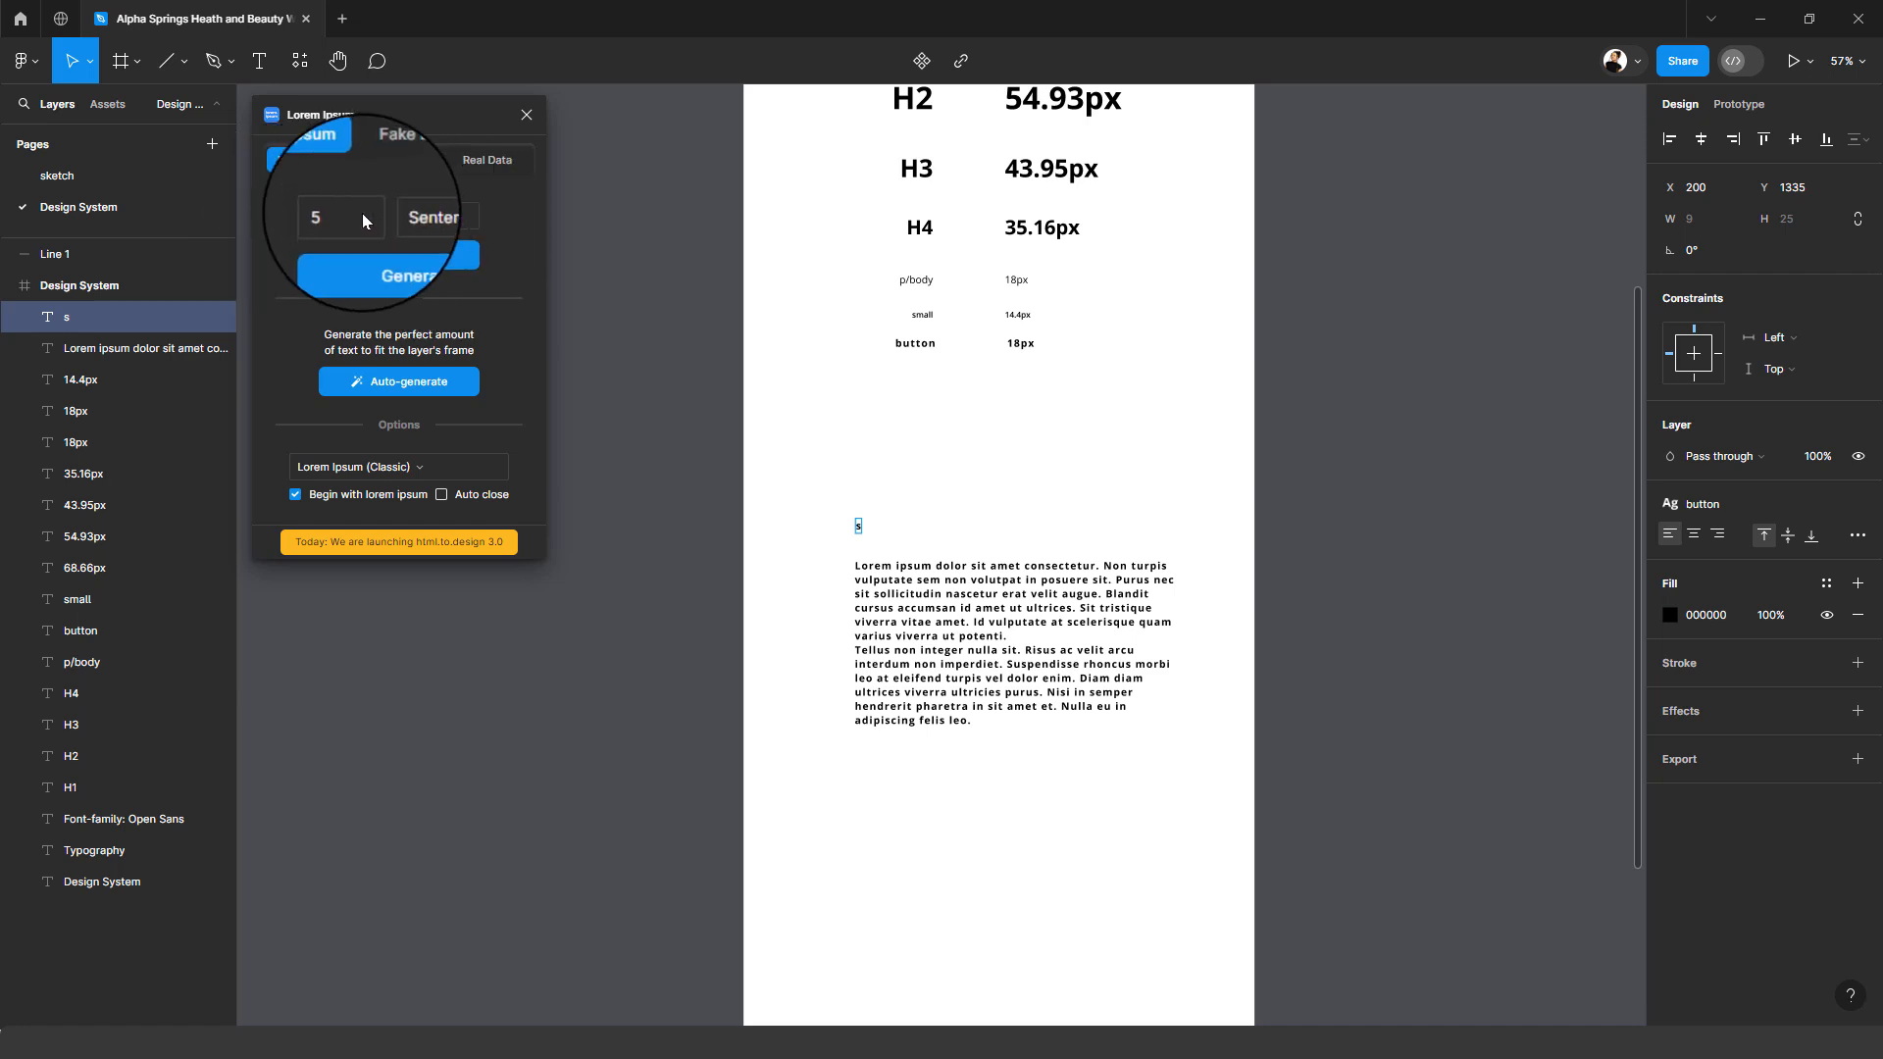
{"action": "type", "text": "1"}
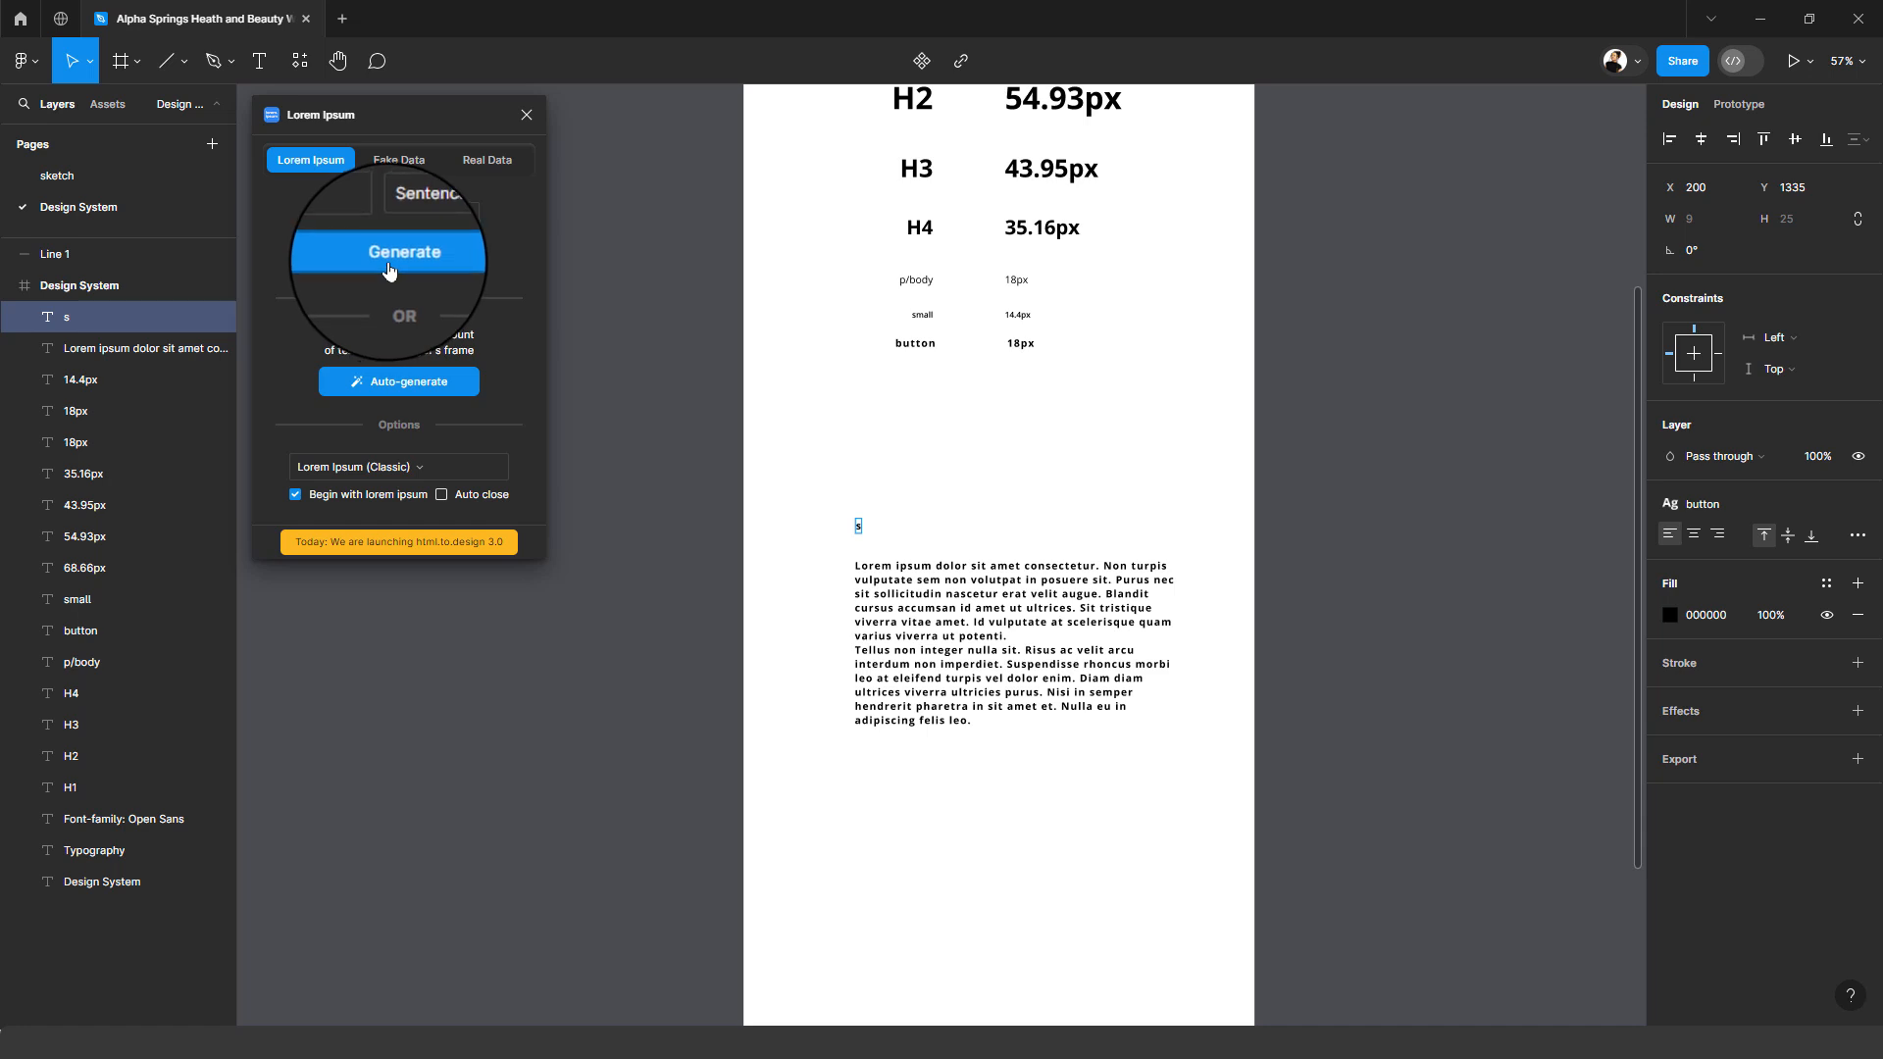
{"action": "left_click", "coordinate": [400, 255]}
- Compare the single-sentence text layer with the paragraph block below it, and delete the single-sentence layer
{"action": "left_click", "coordinate": [976, 529]}
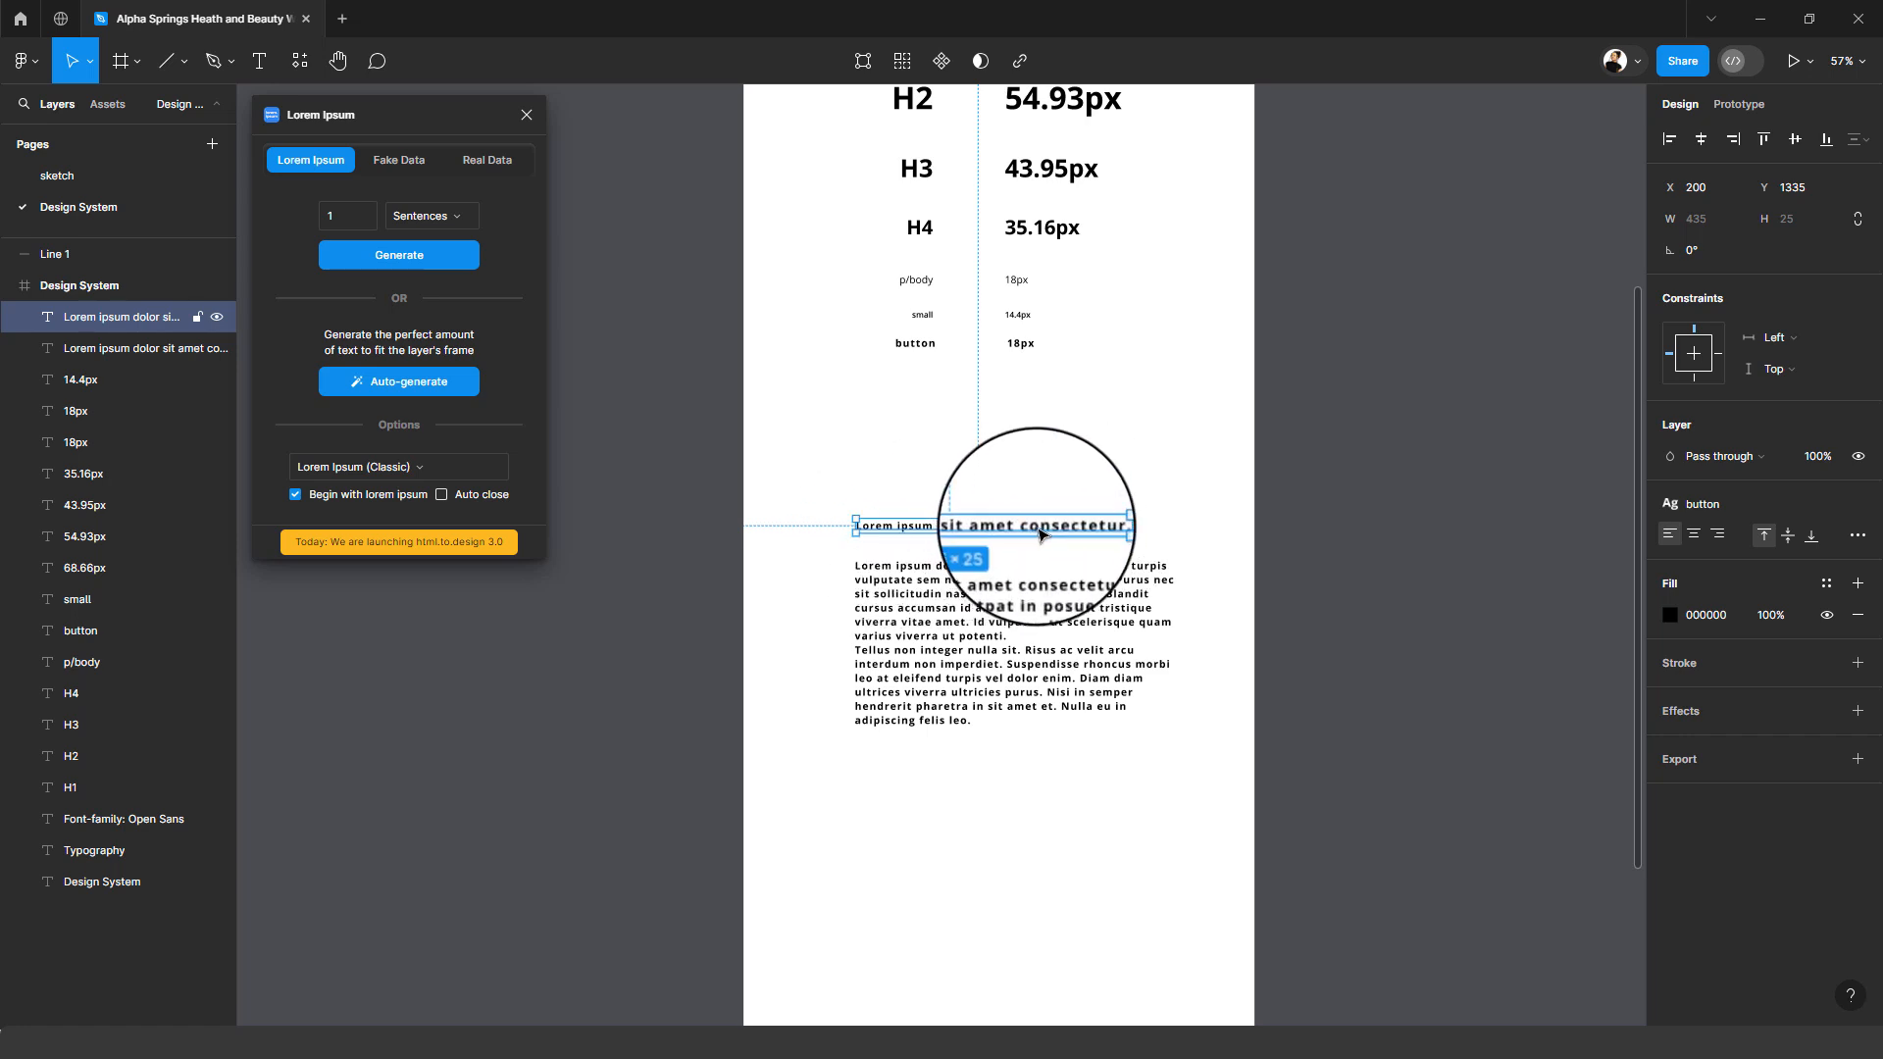
{"action": "left_click", "coordinate": [981, 578]}
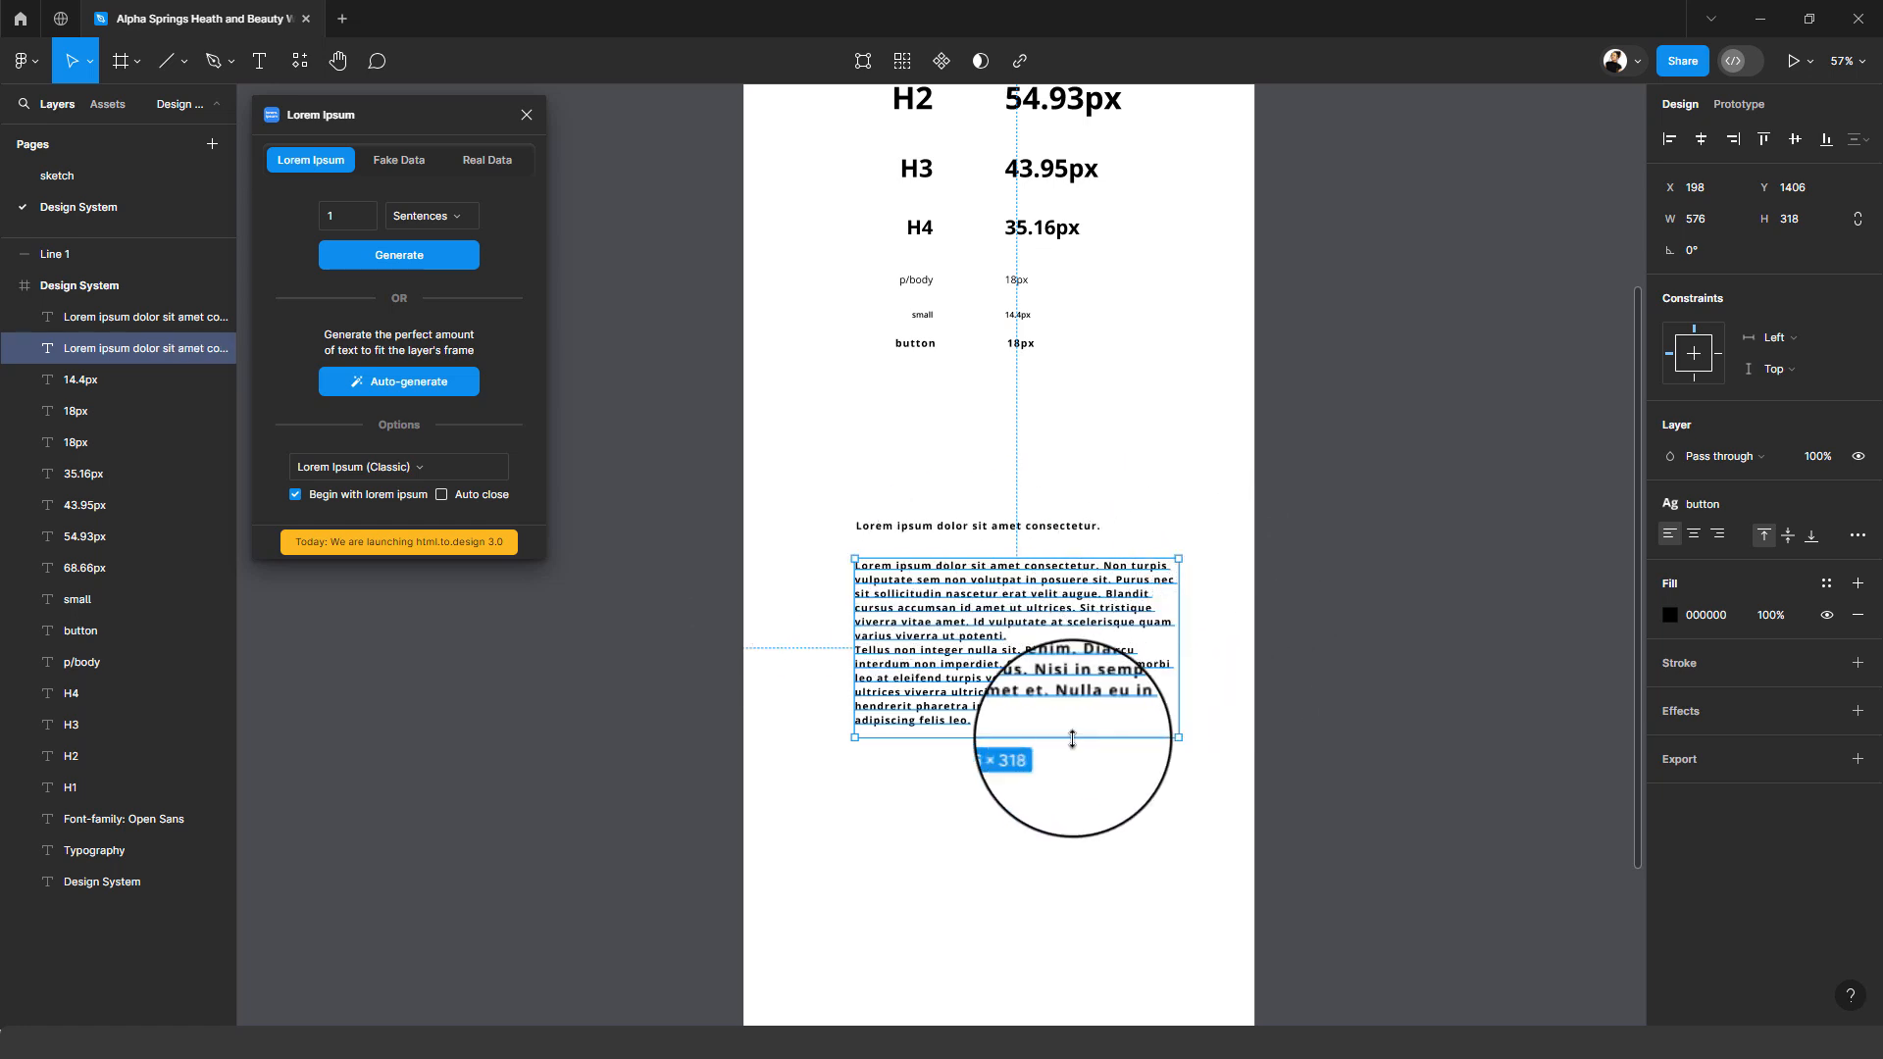
{"action": "left_click", "coordinate": [966, 526]}
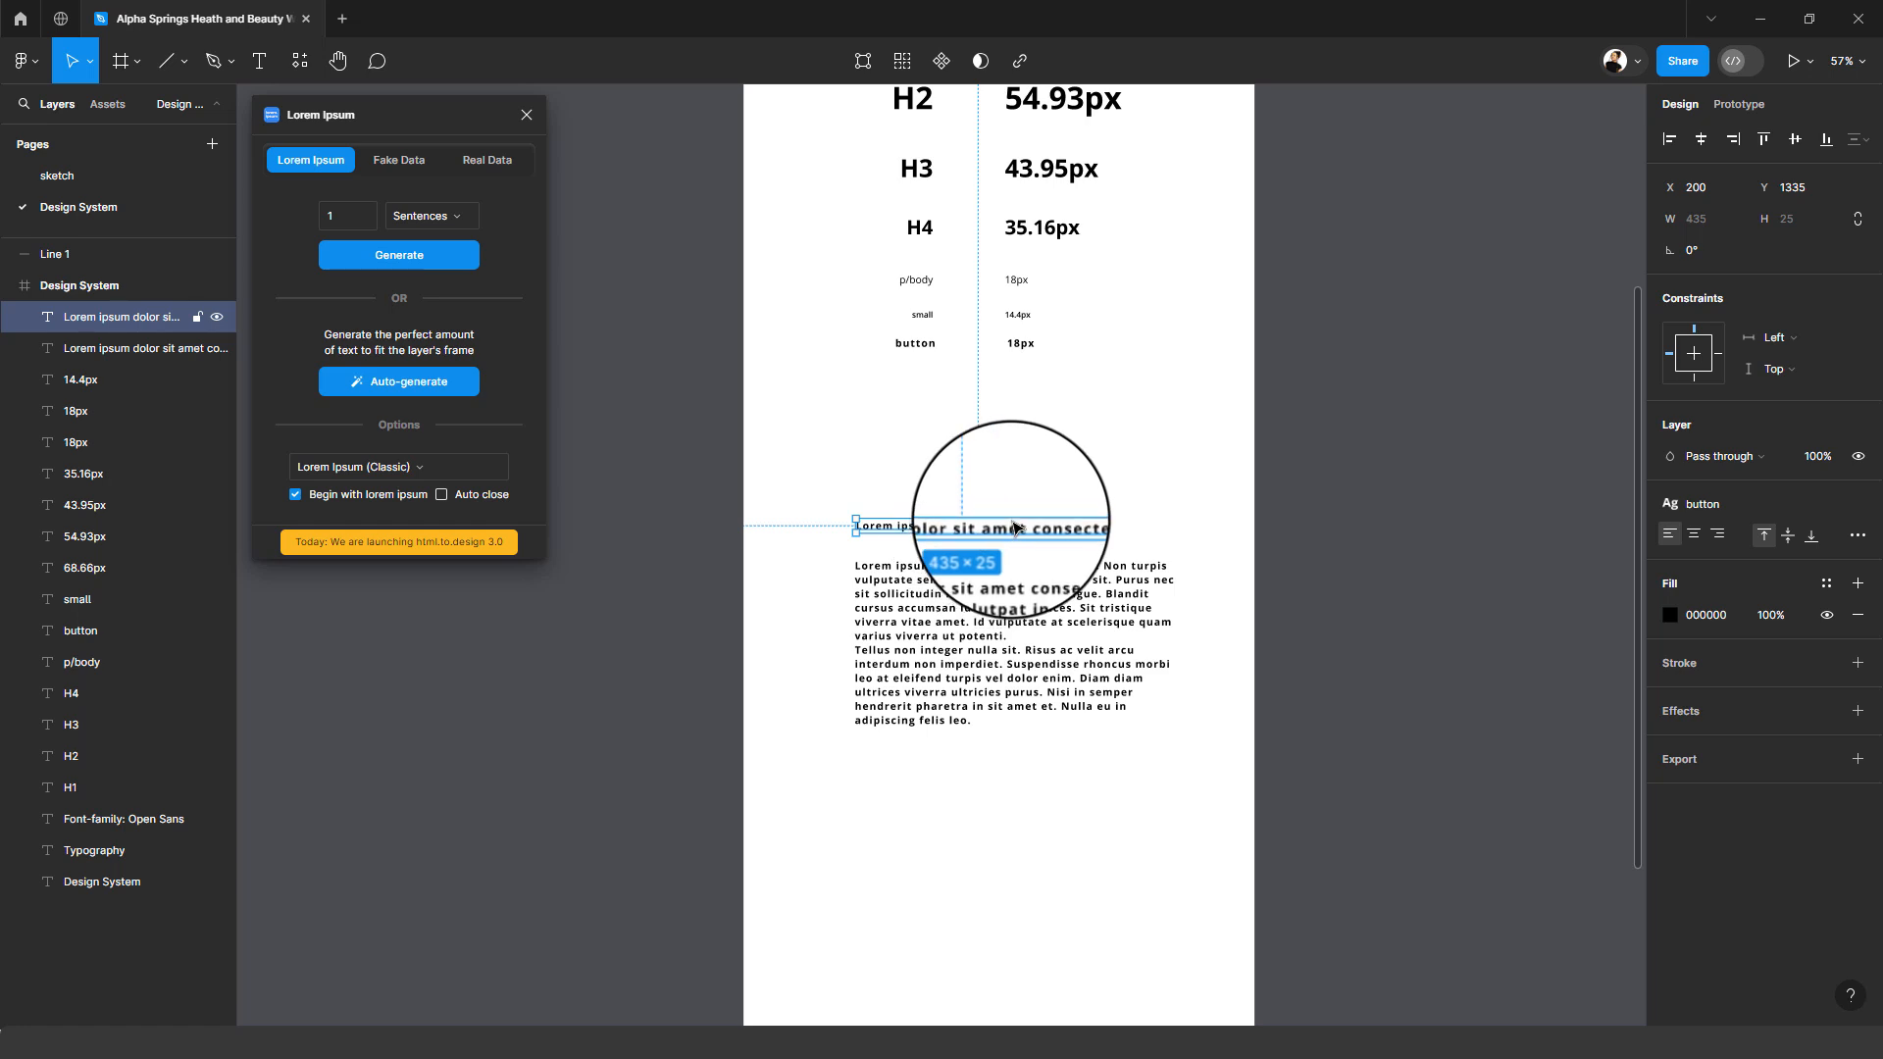
{"action": "key", "text": "Delete"}
- Place an empty auto-width text layer above the paragraph block and fill it with 2 generated Lorem Ipsum paragraphs
{"action": "left_click", "coordinate": [265, 56]}
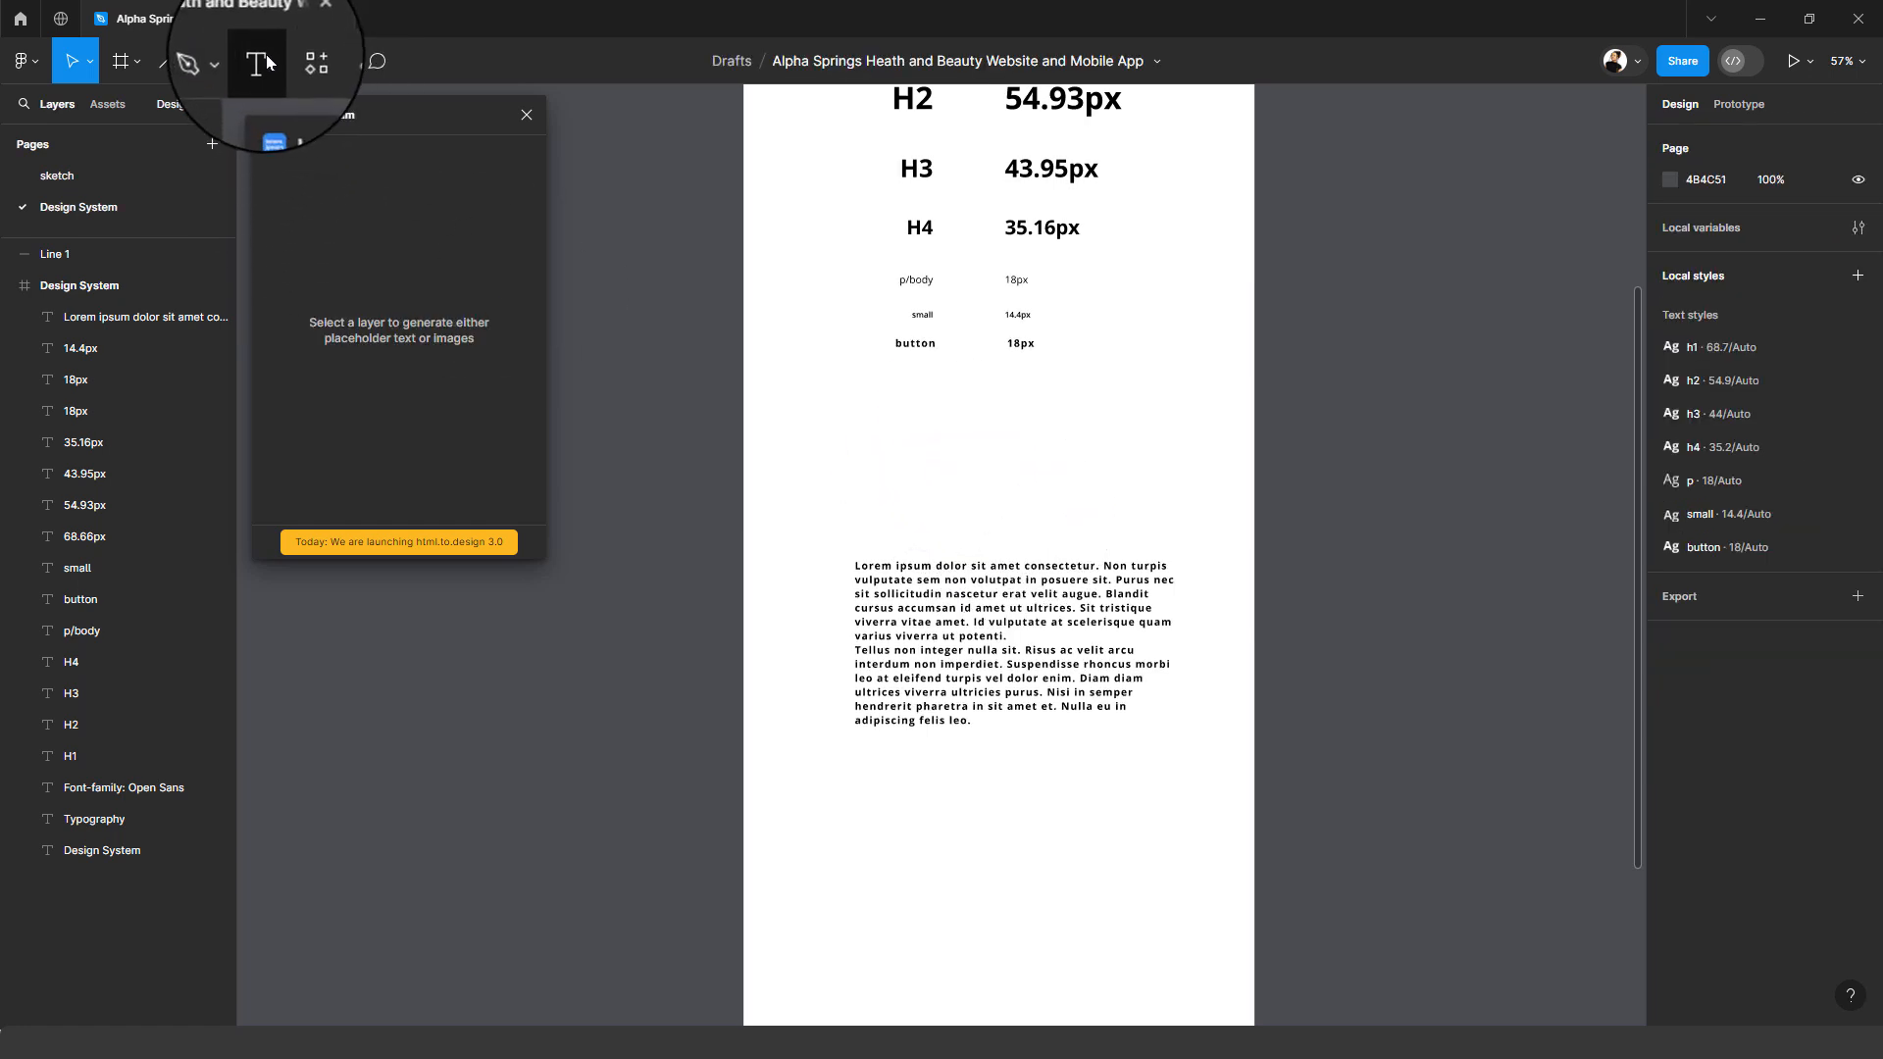
{"action": "left_click", "coordinate": [858, 496]}
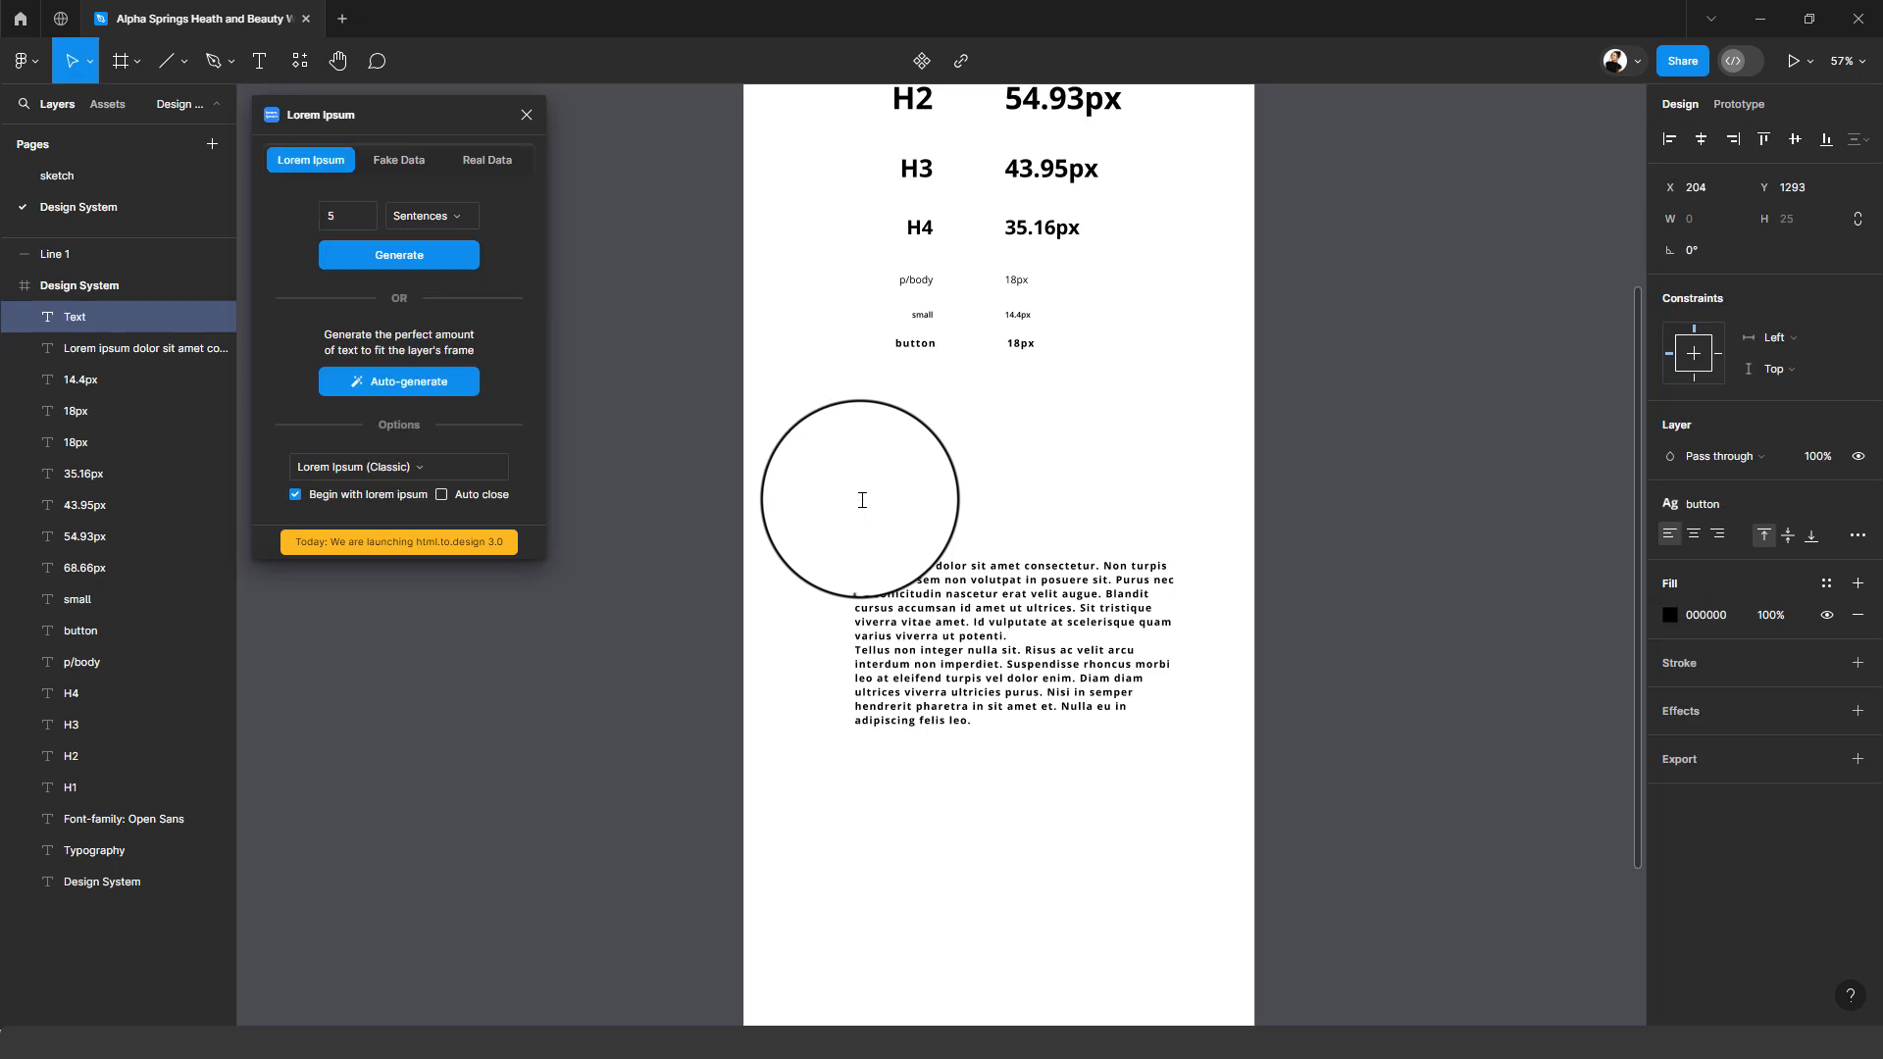
{"action": "left_click", "coordinate": [448, 224]}
{"action": "left_click", "coordinate": [449, 235]}
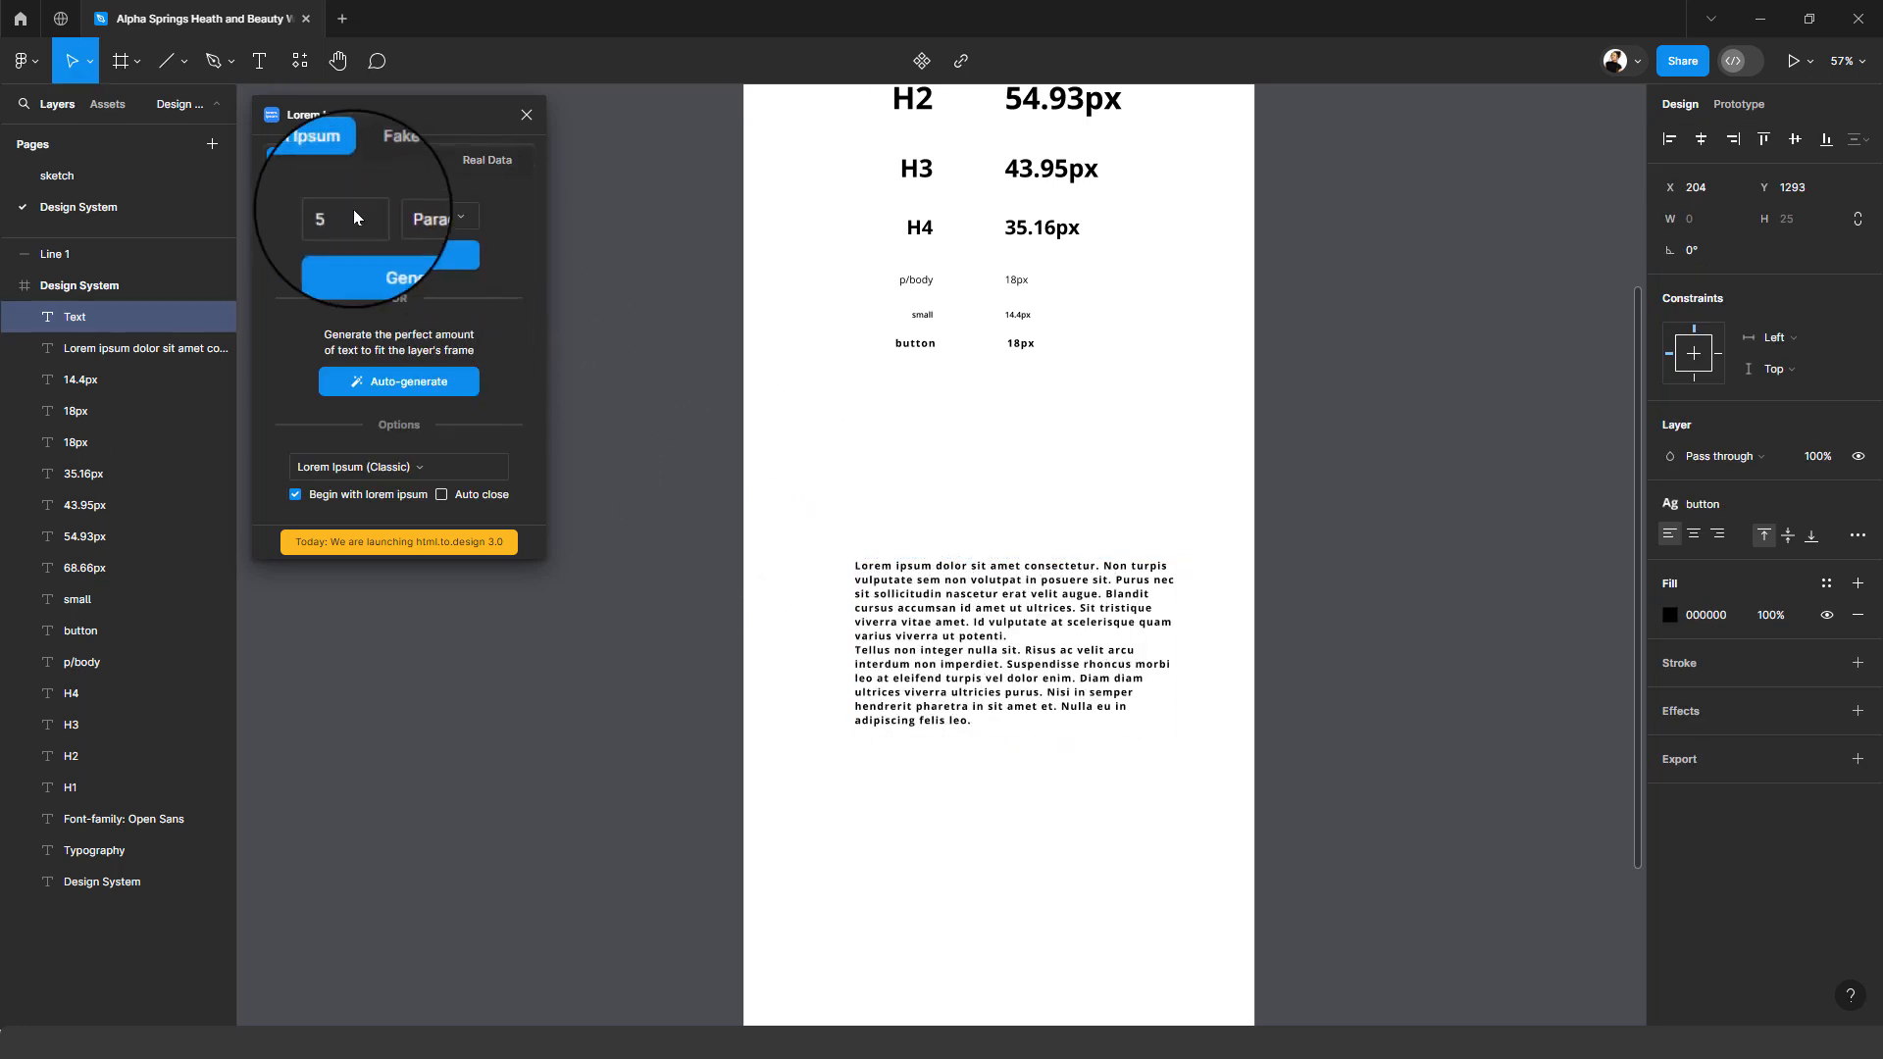
{"action": "double_click", "coordinate": [349, 210]}
{"action": "type", "text": "2"}
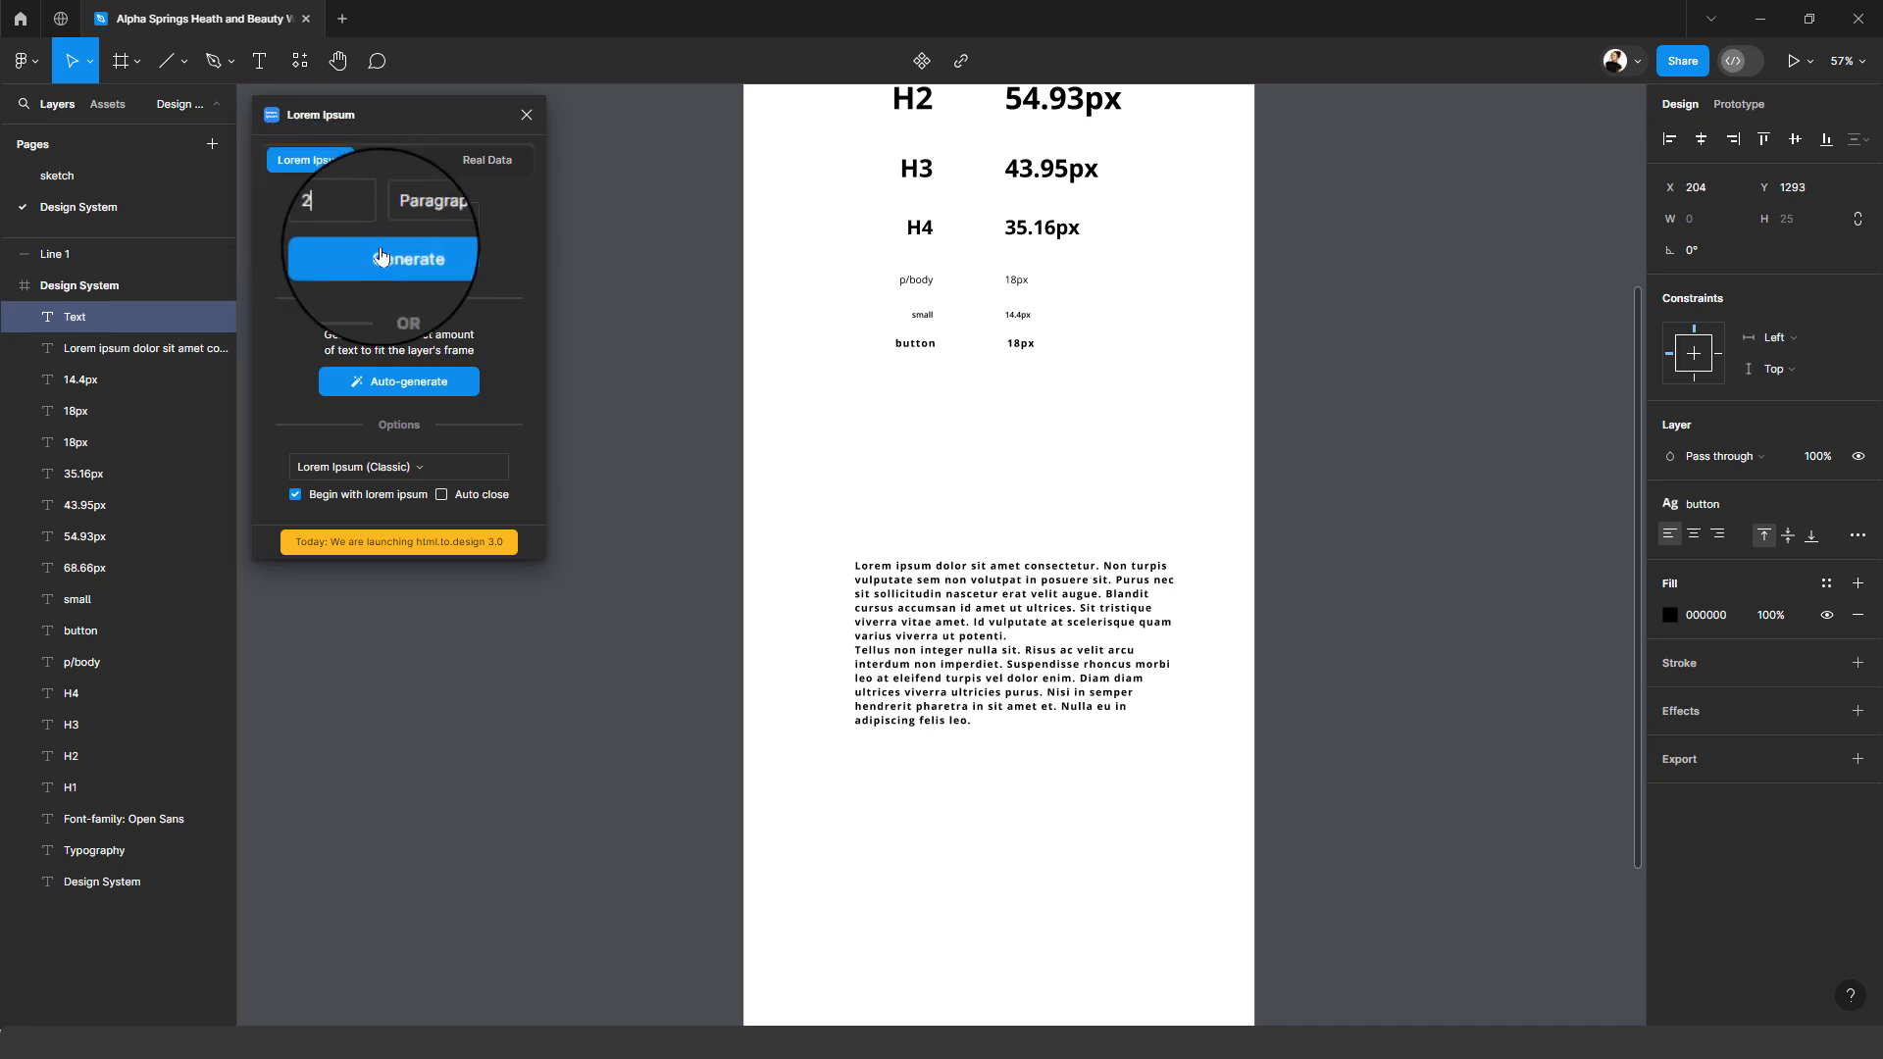
{"action": "left_click", "coordinate": [391, 257]}
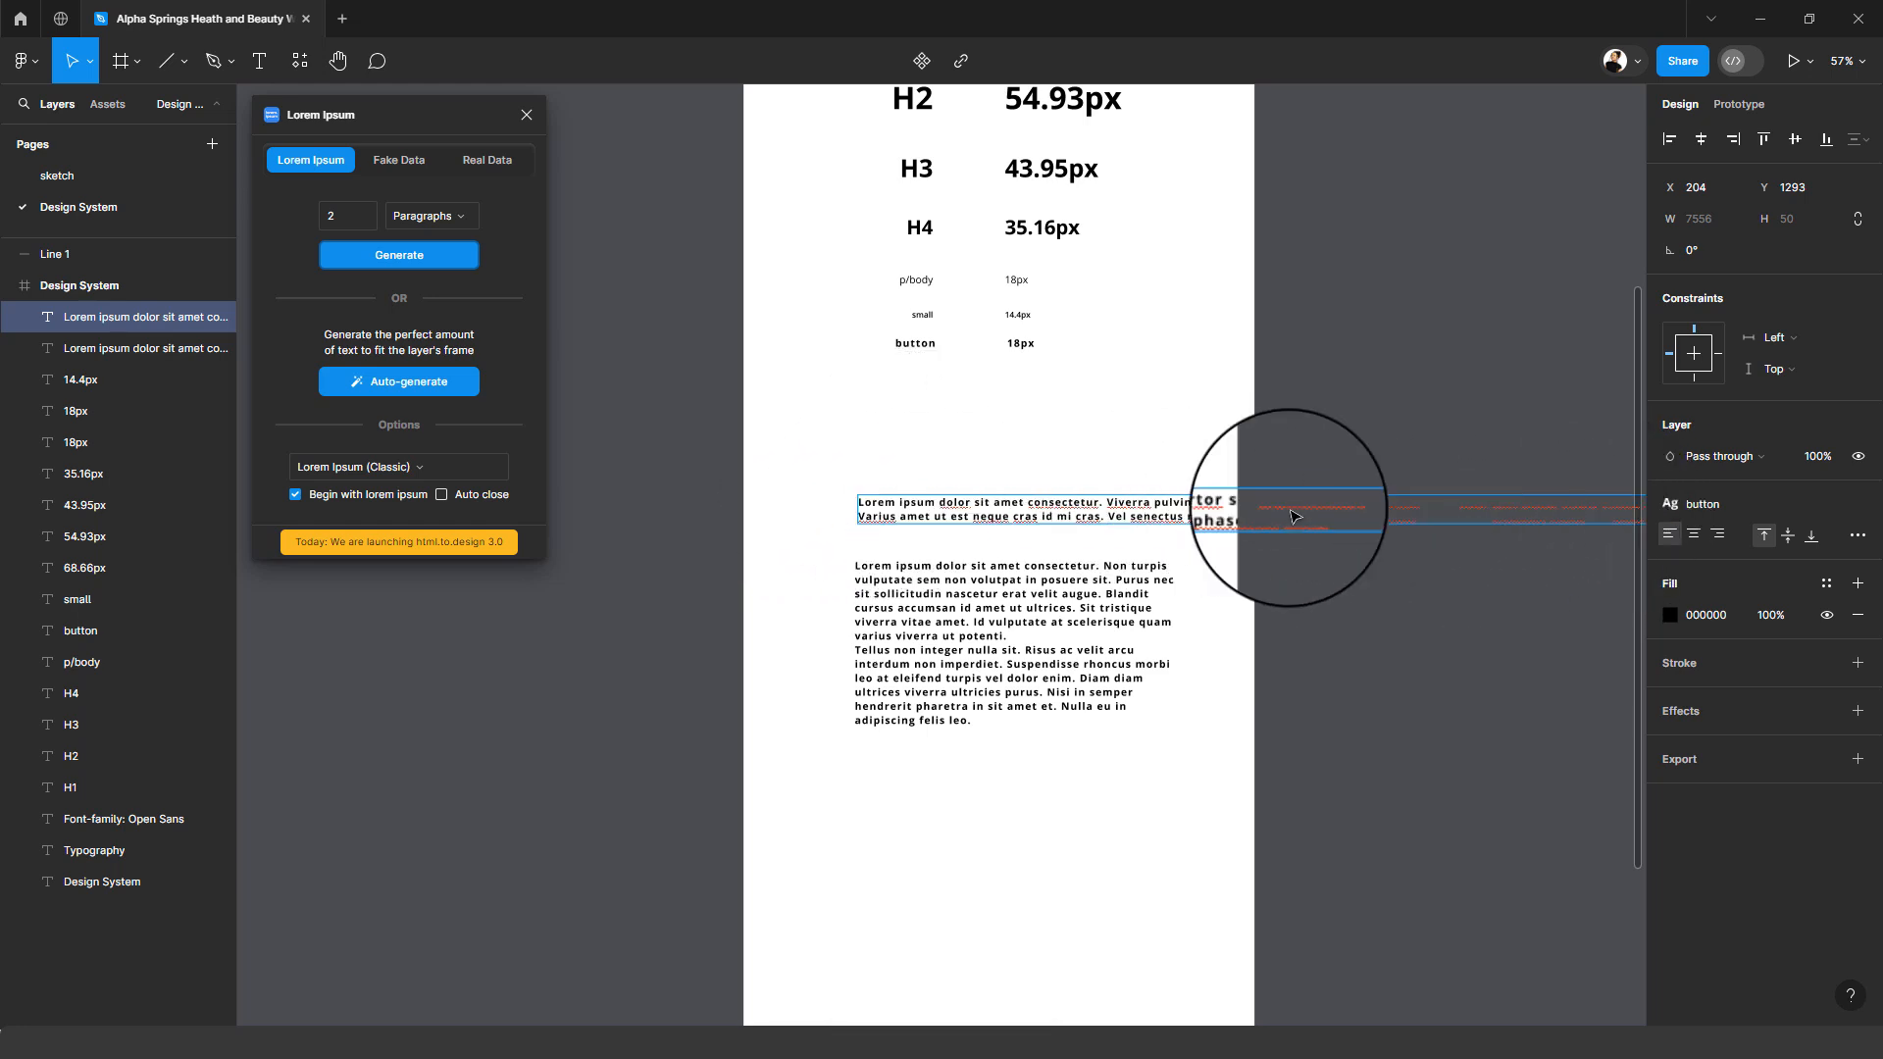
{"action": "key", "text": "Escape"}
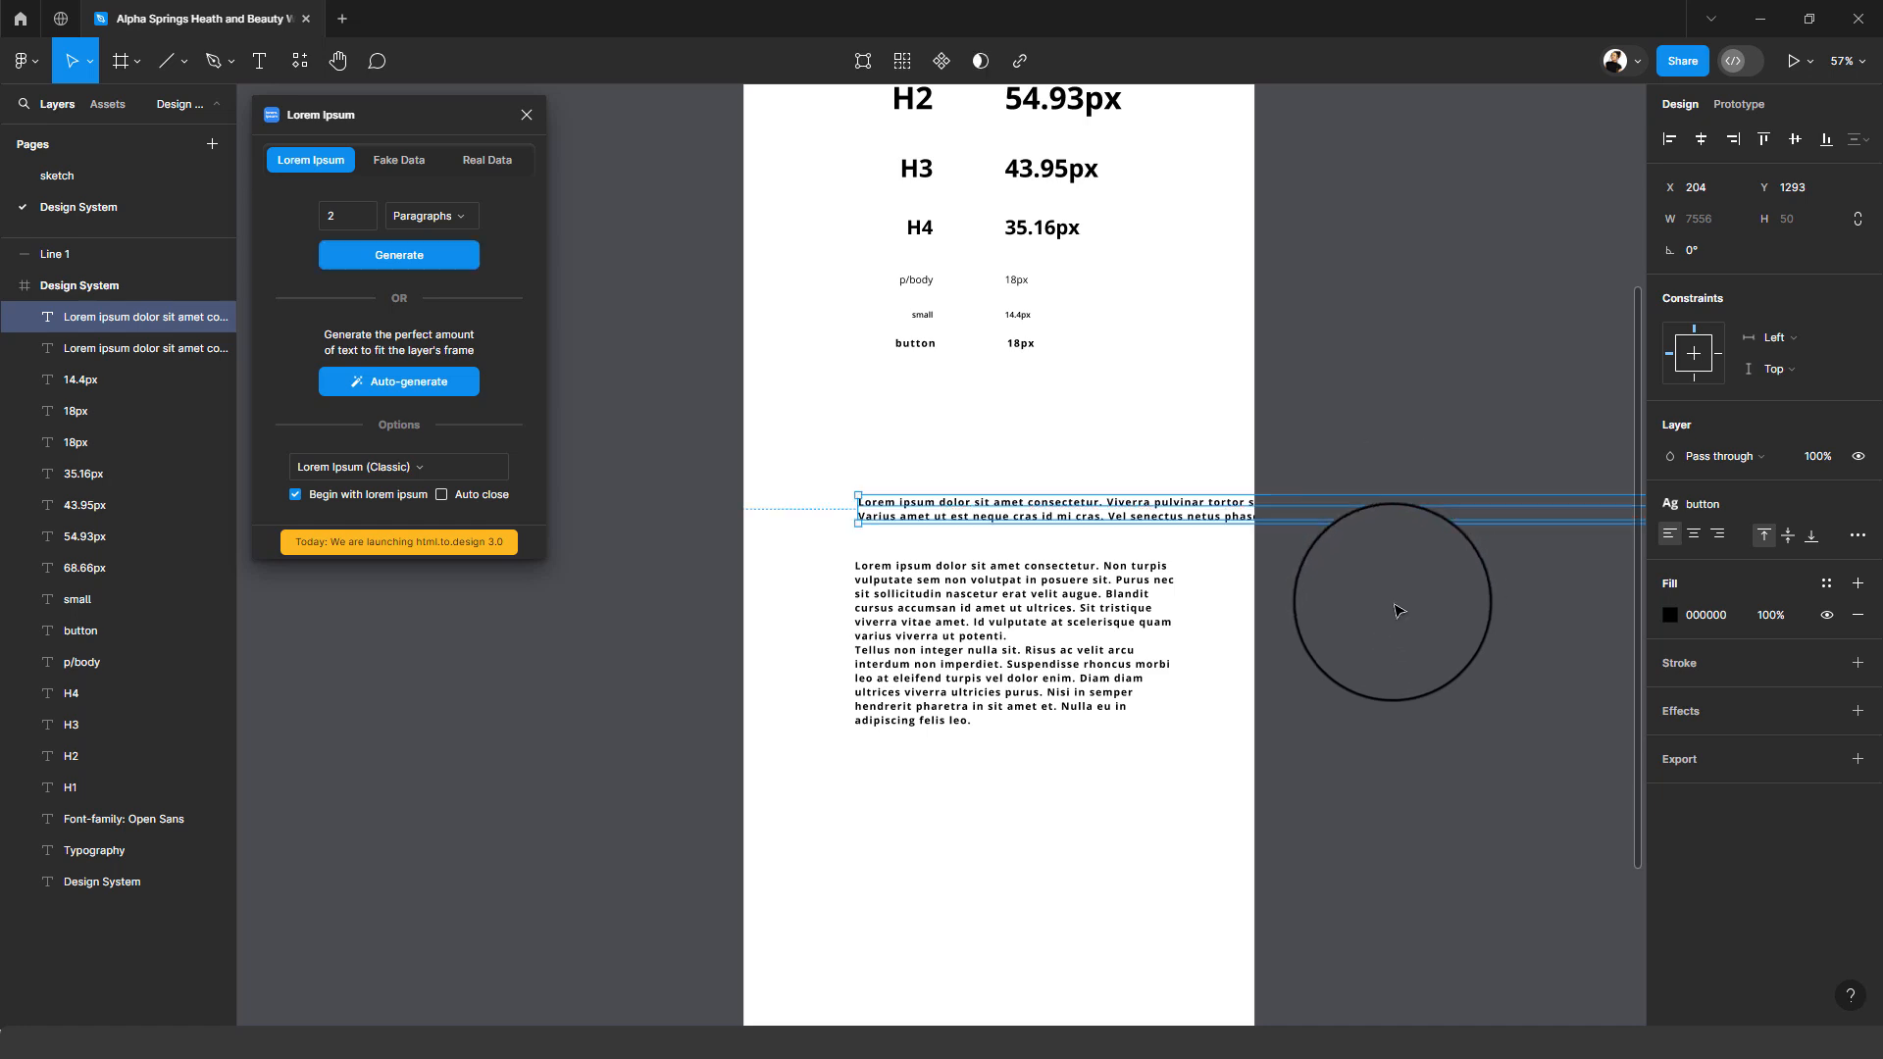
- Inspect how far the new two-paragraph text layer extends beyond the frame, and delete that layer
{"action": "scroll", "coordinate": [1429, 606], "scroll_direction": "right", "scroll_amount": 15}
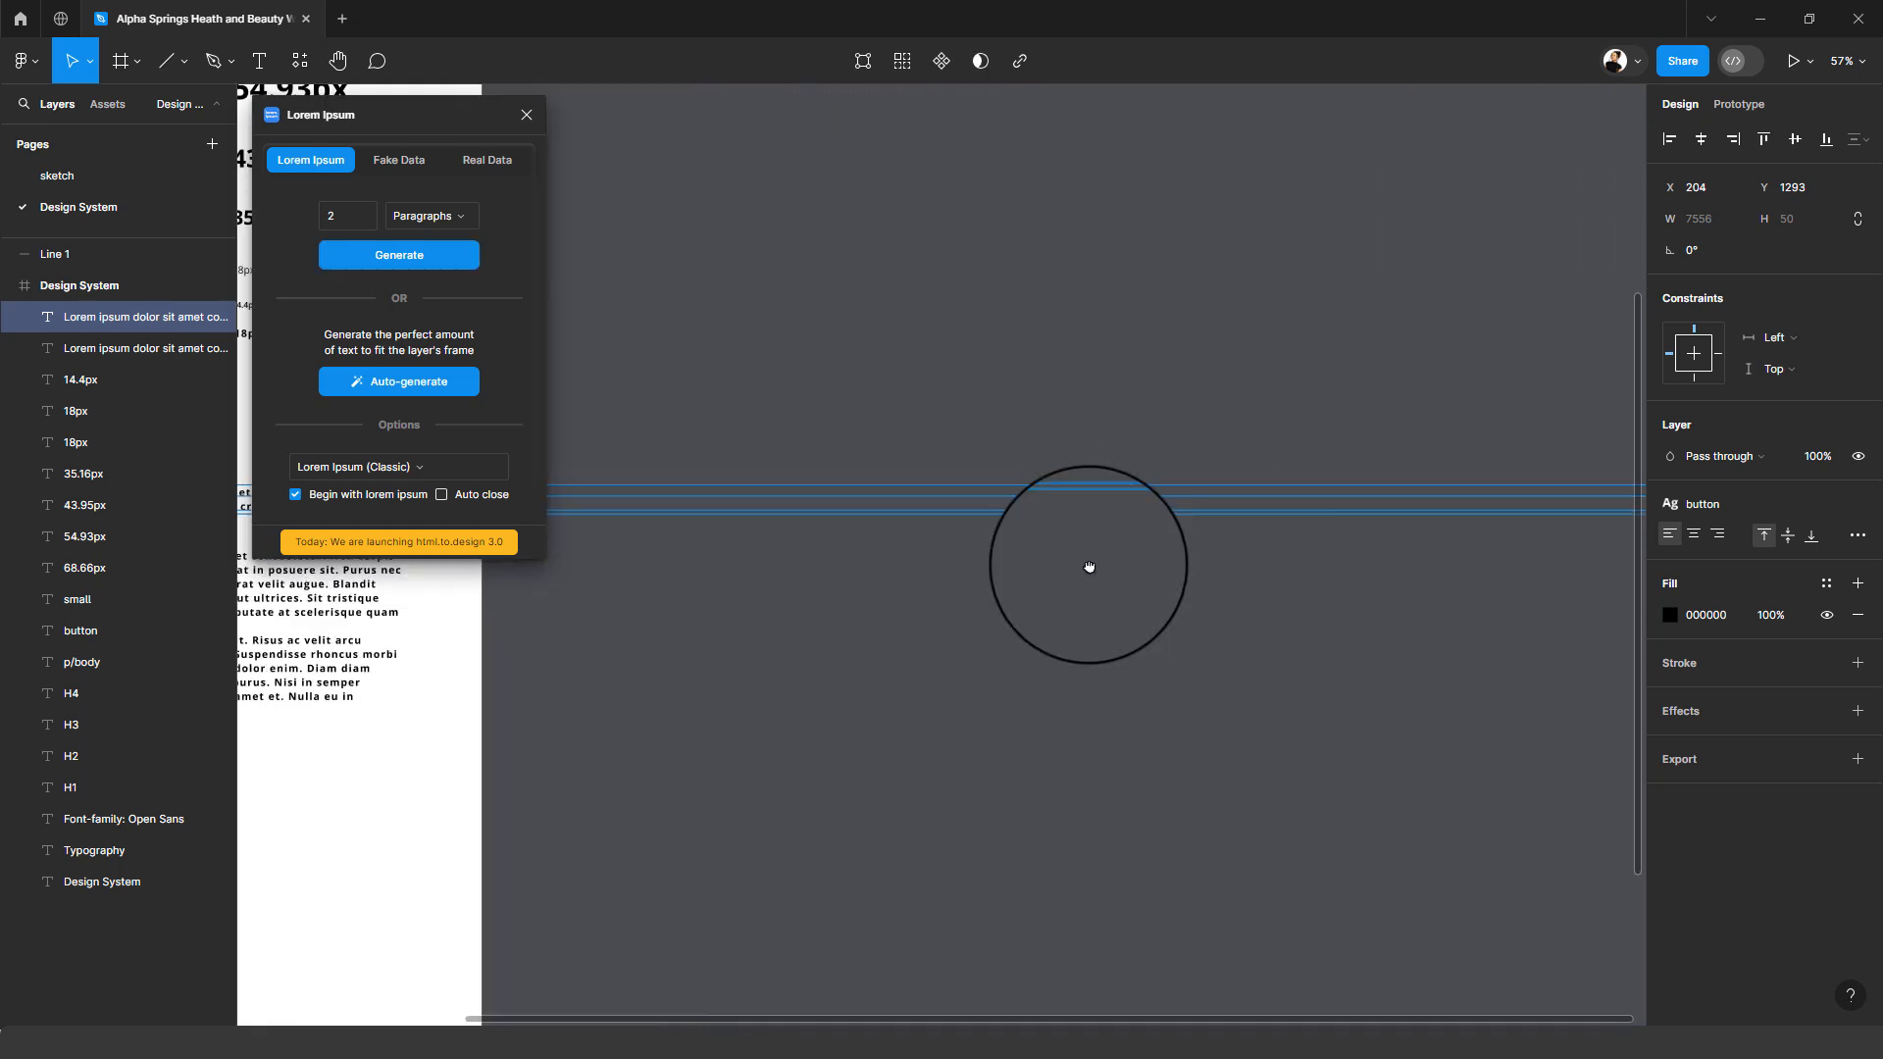
{"action": "scroll", "coordinate": [926, 561], "scroll_direction": "left", "scroll_amount": 12}
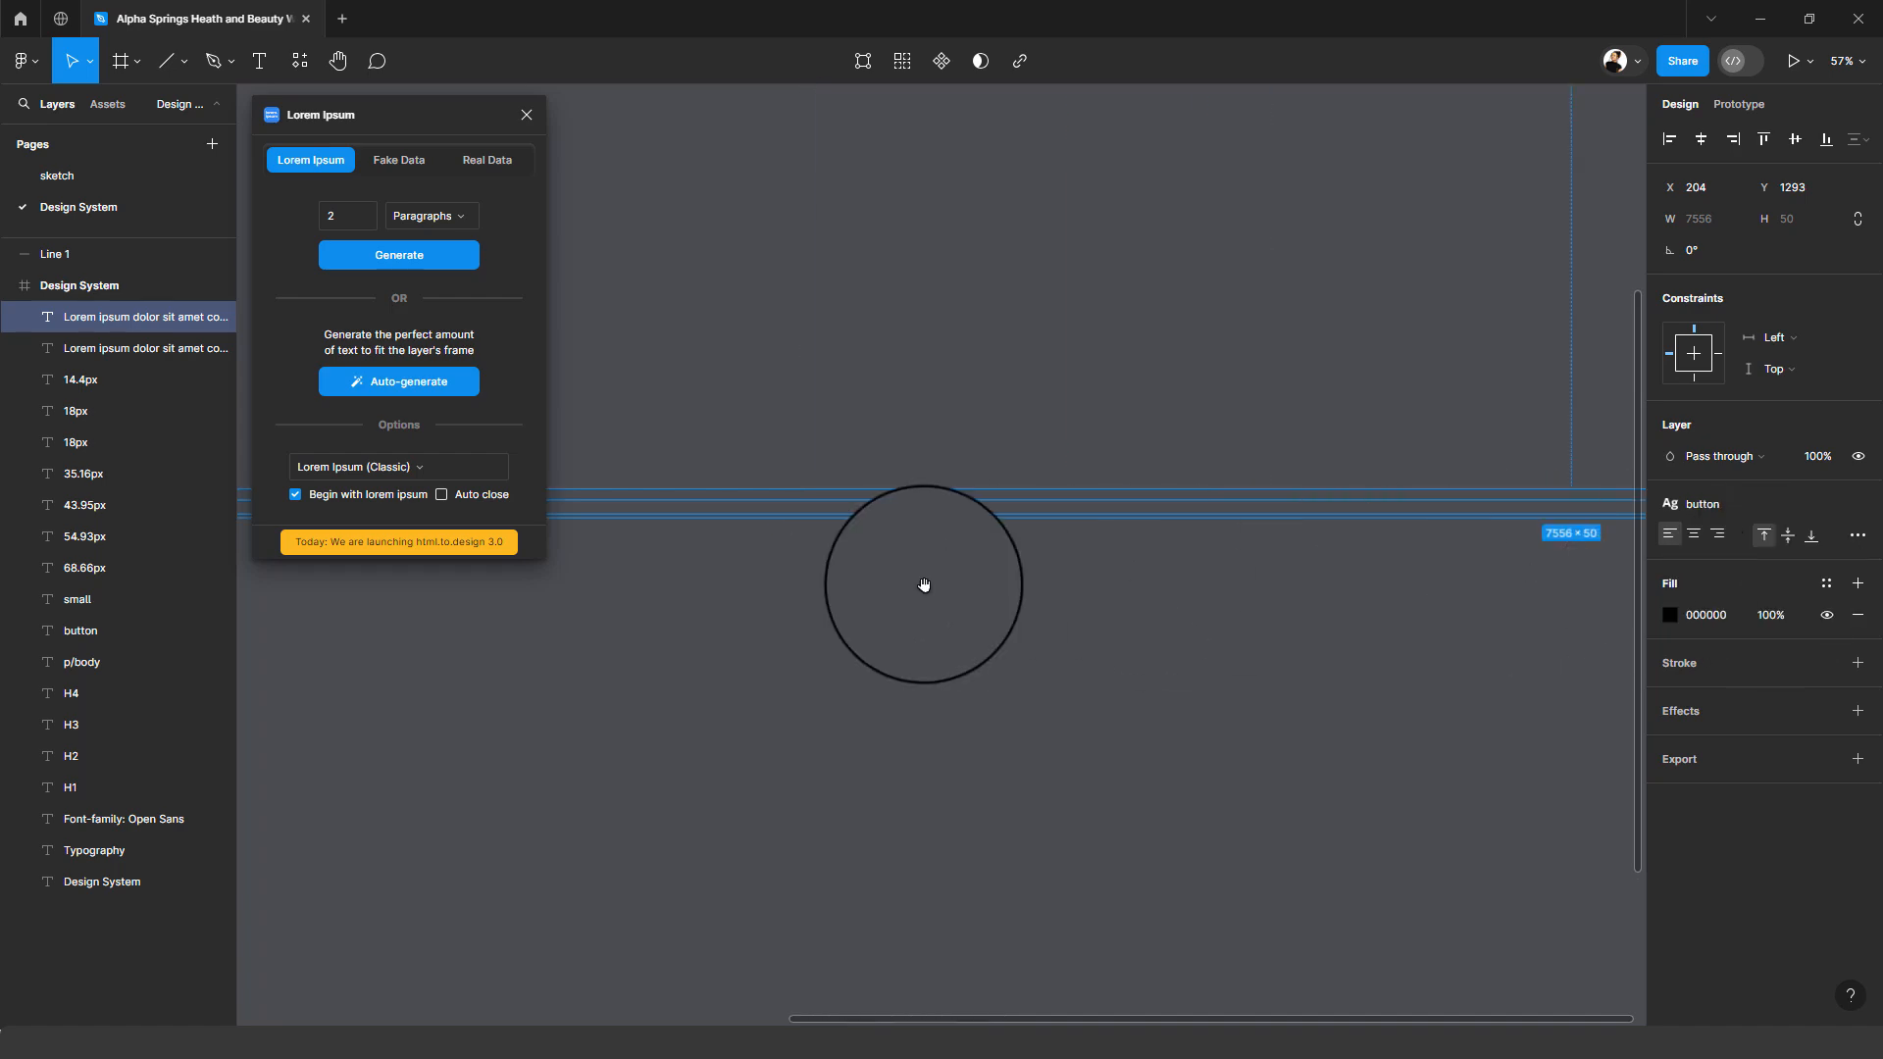
{"action": "scroll", "coordinate": [836, 576], "scroll_direction": "left", "scroll_amount": 8}
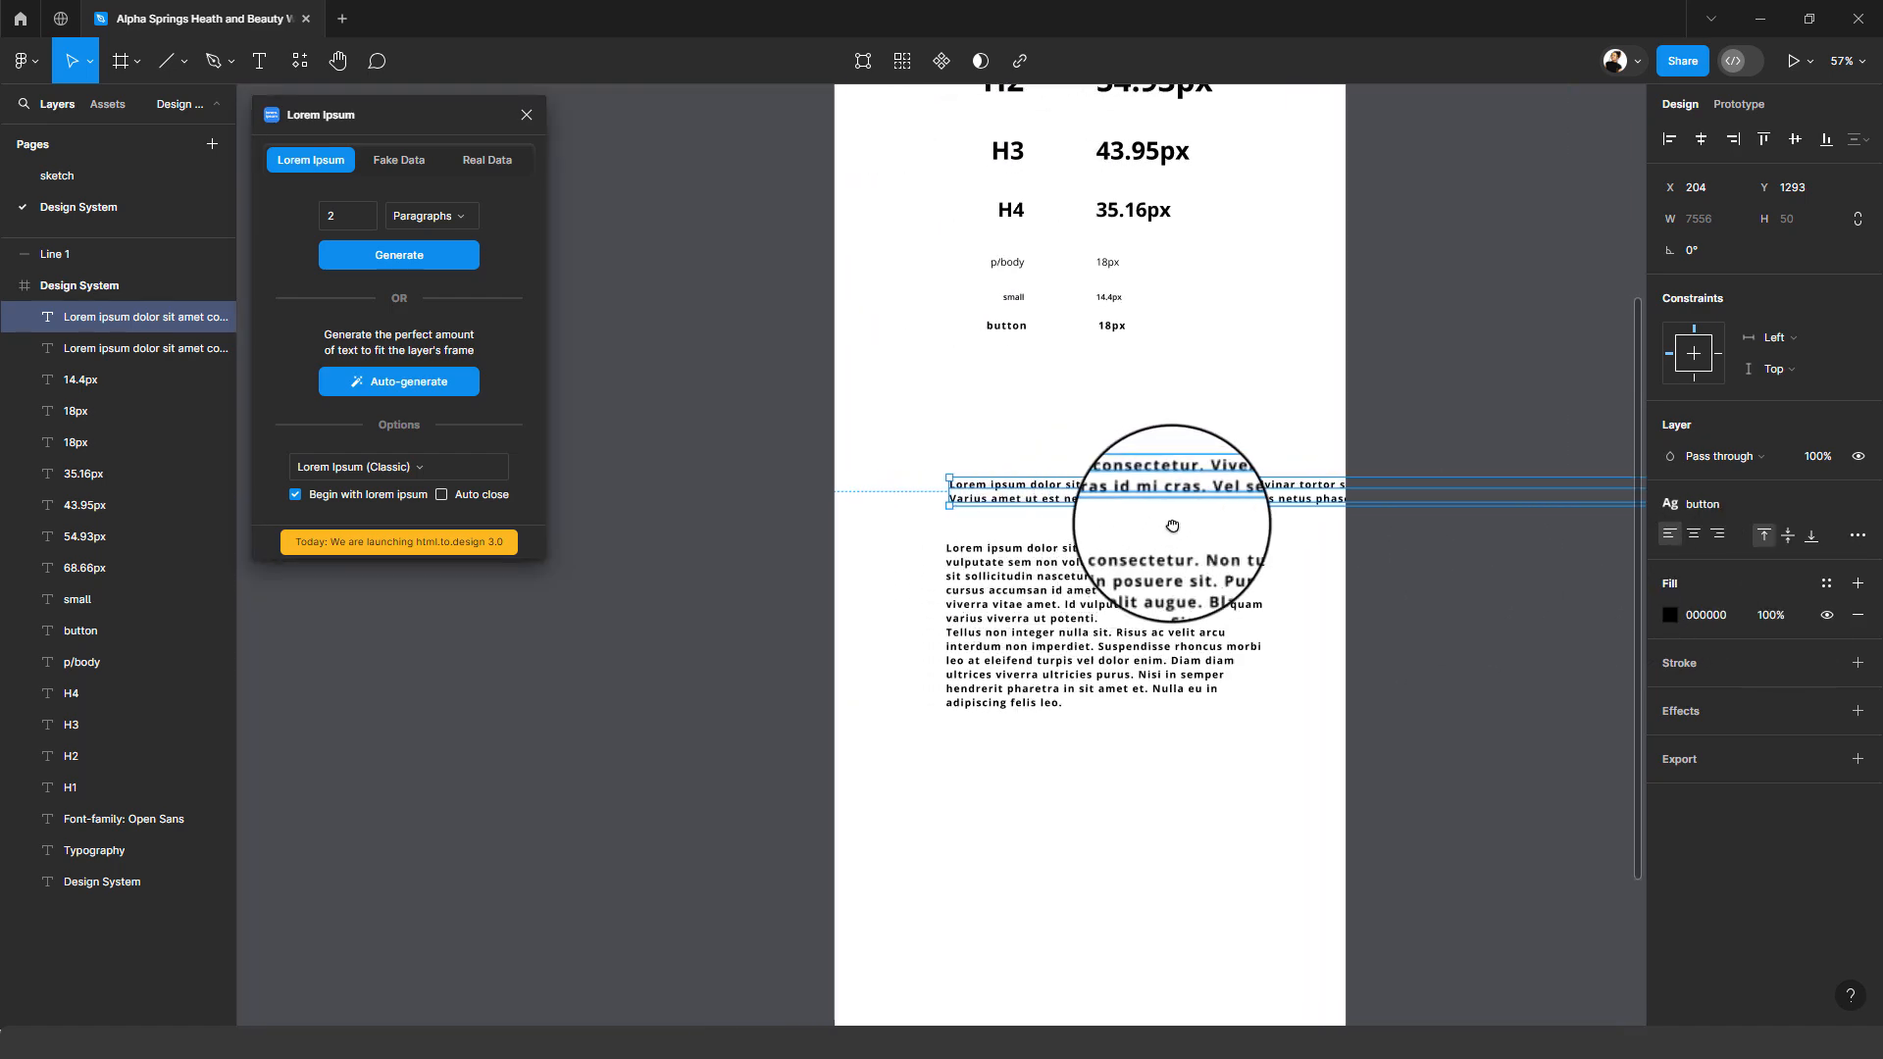
{"action": "left_click", "coordinate": [1198, 526]}
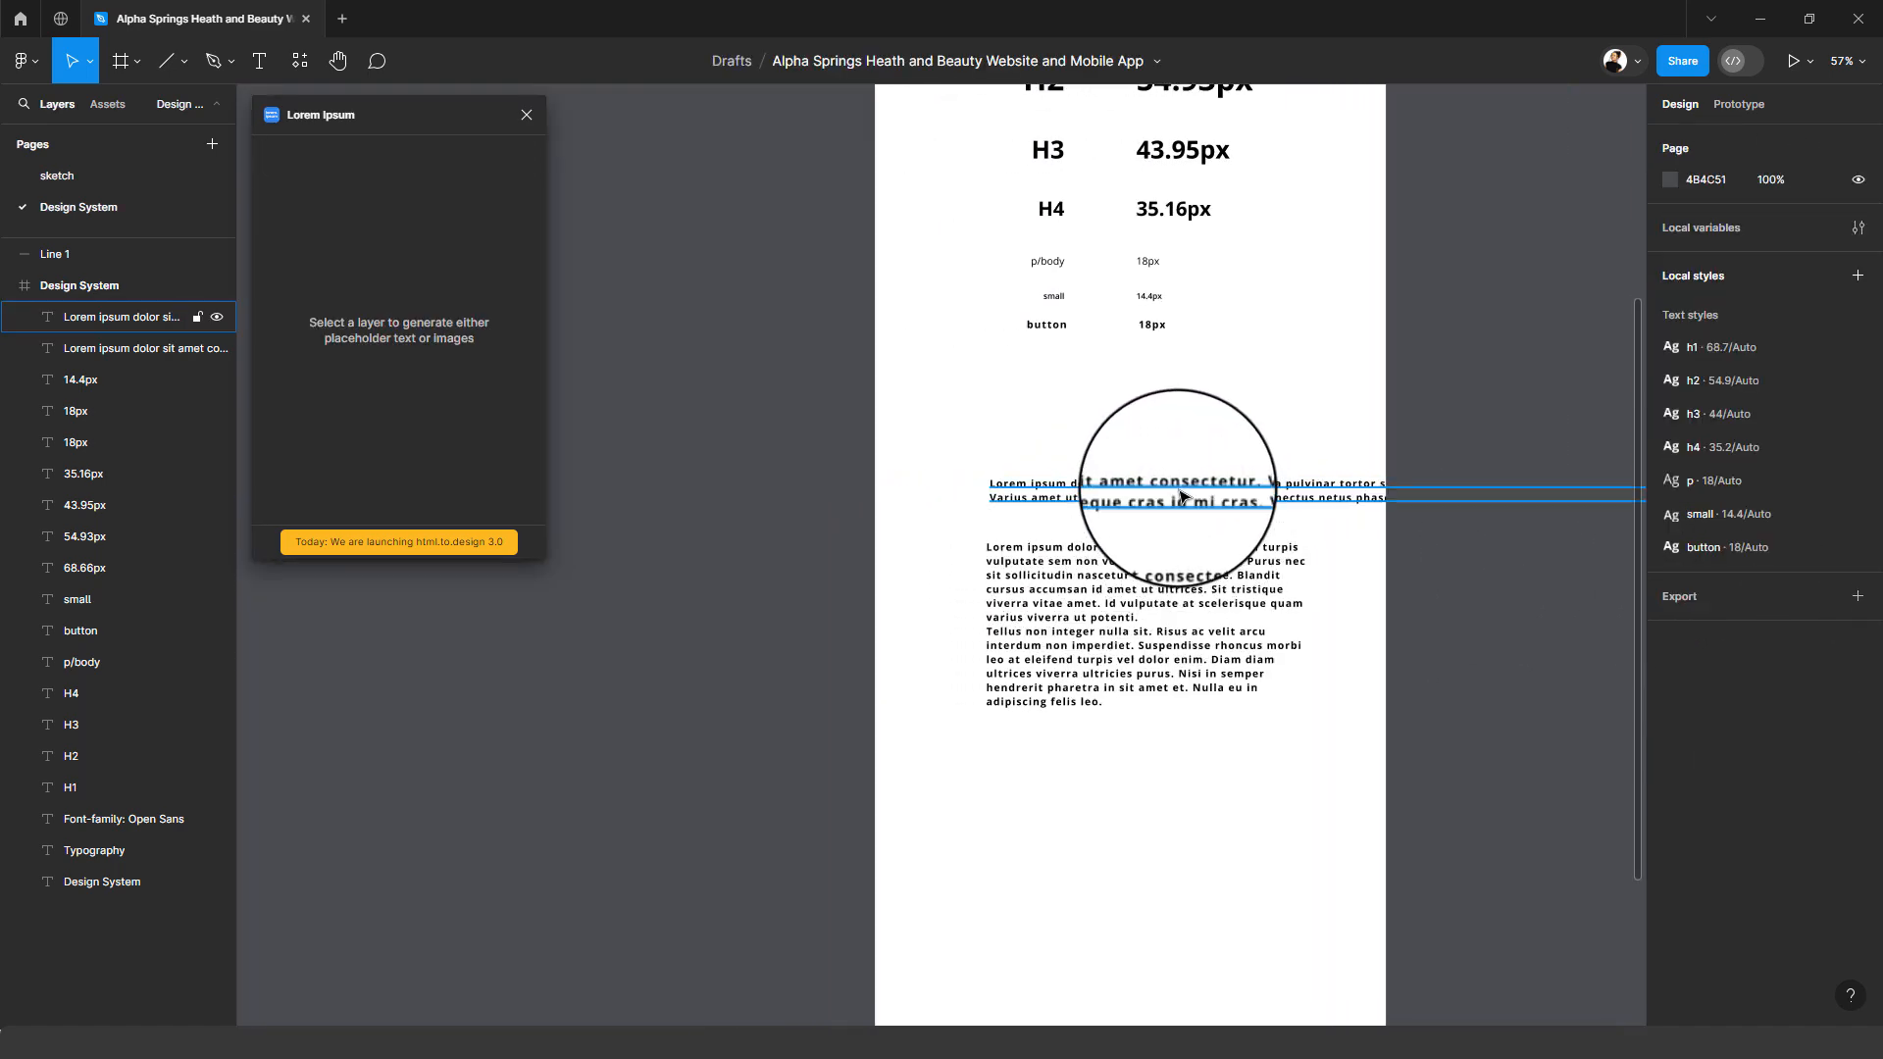
{"action": "left_click", "coordinate": [1181, 495]}
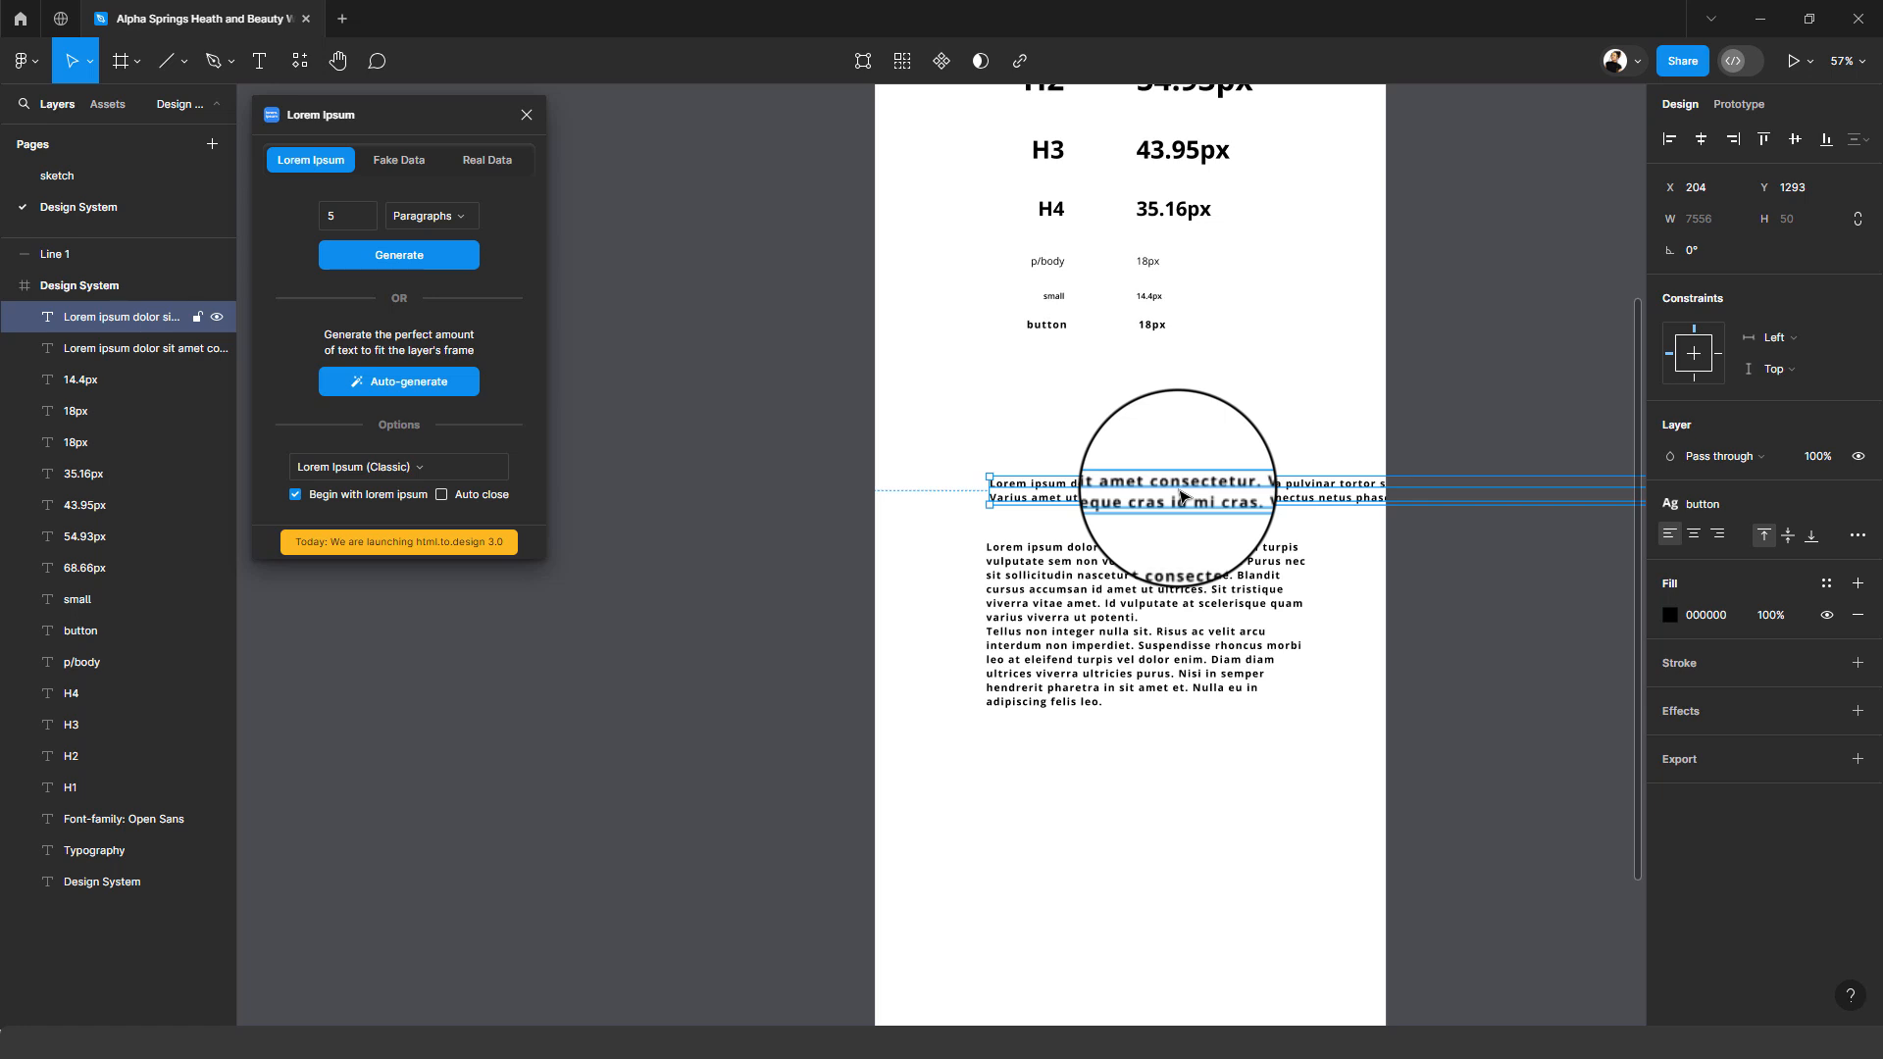
{"action": "key", "text": "Delete"}
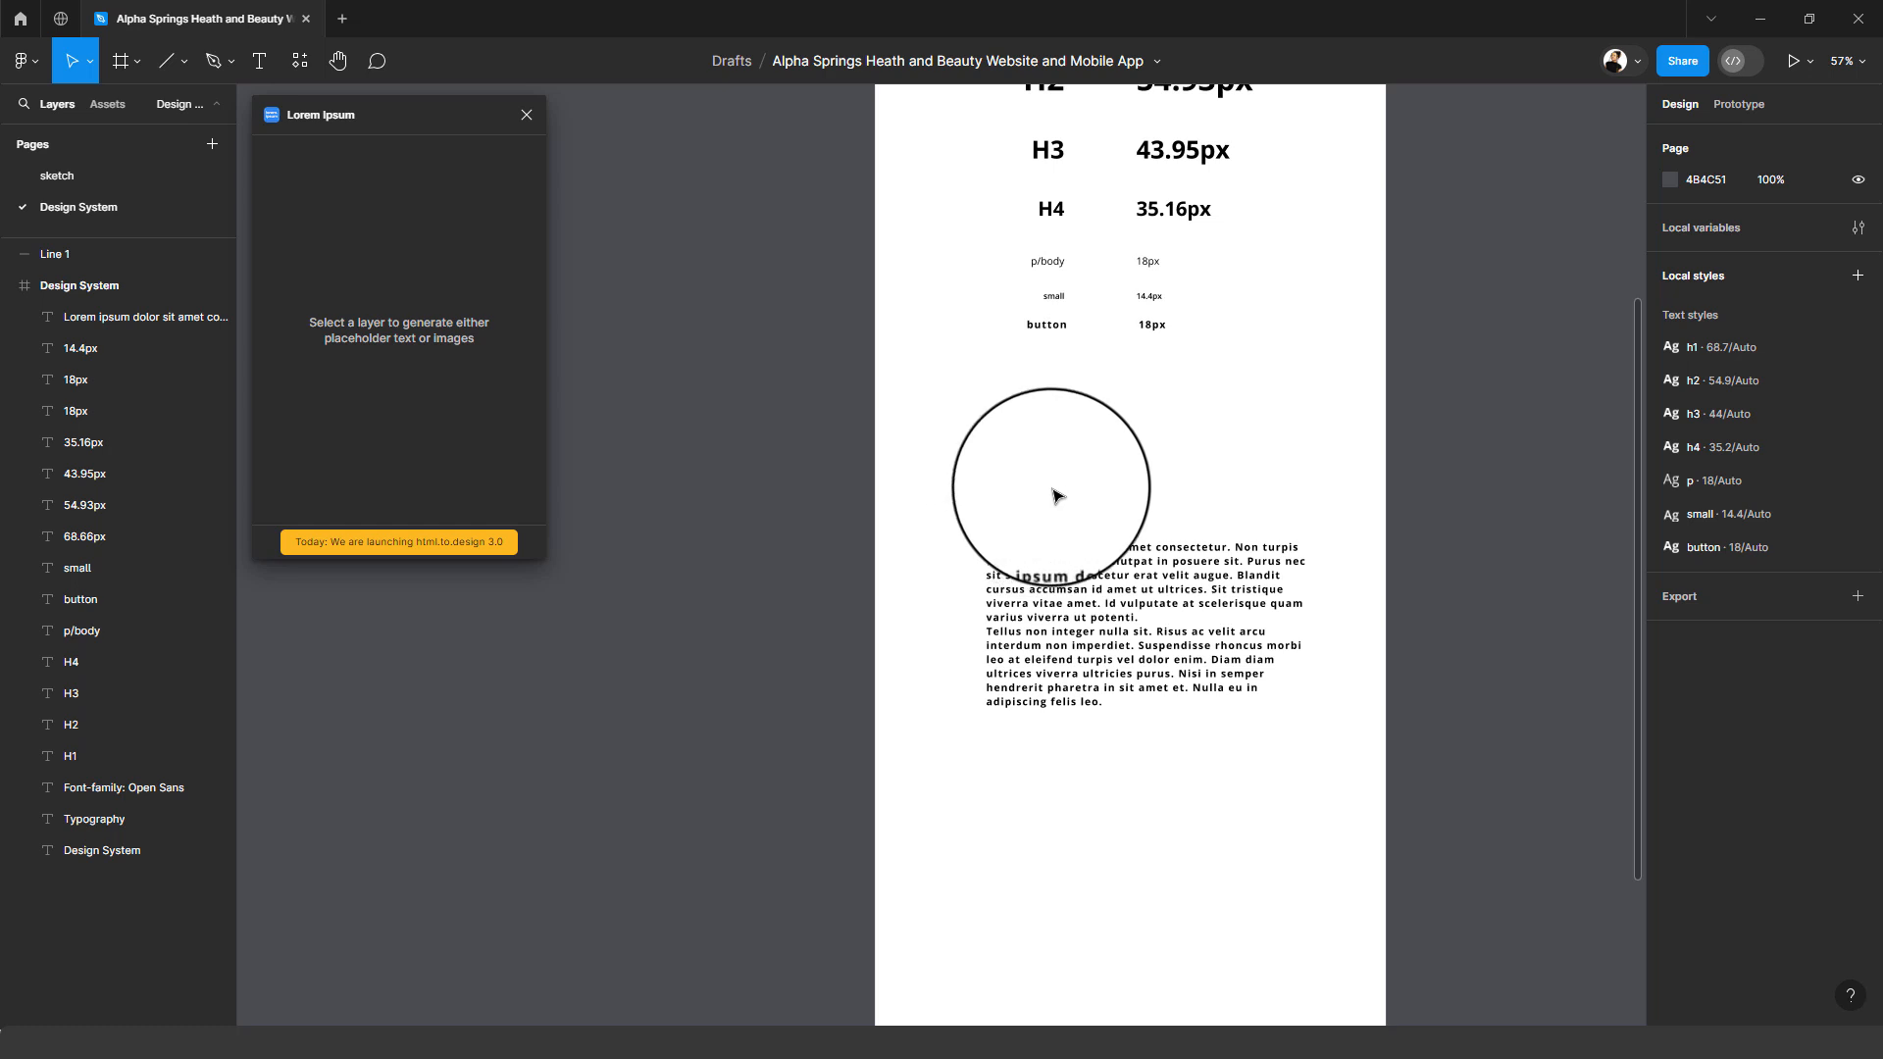
- Place an empty text layer above the paragraph block and fill it with 1 generated Lorem Ipsum sentence
{"action": "left_click", "coordinate": [257, 62]}
{"action": "left_click", "coordinate": [986, 505]}
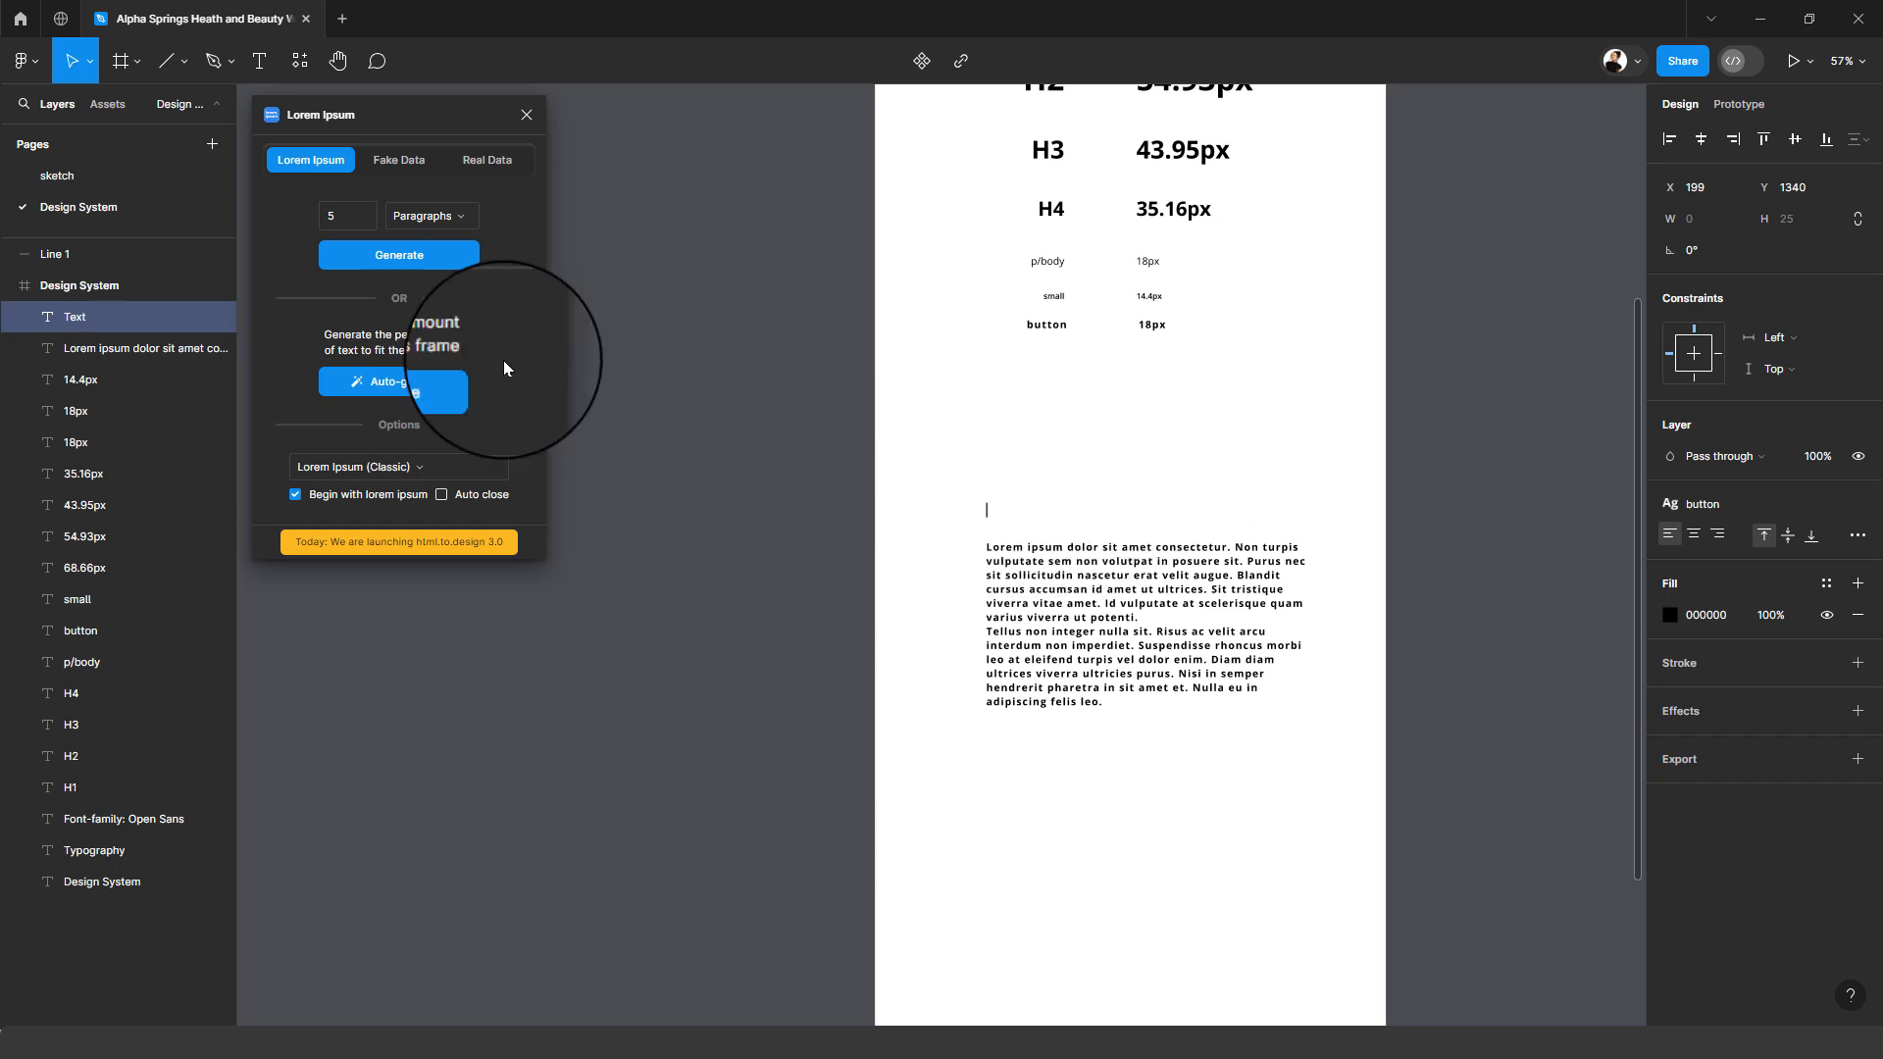
{"action": "left_click", "coordinate": [412, 218]}
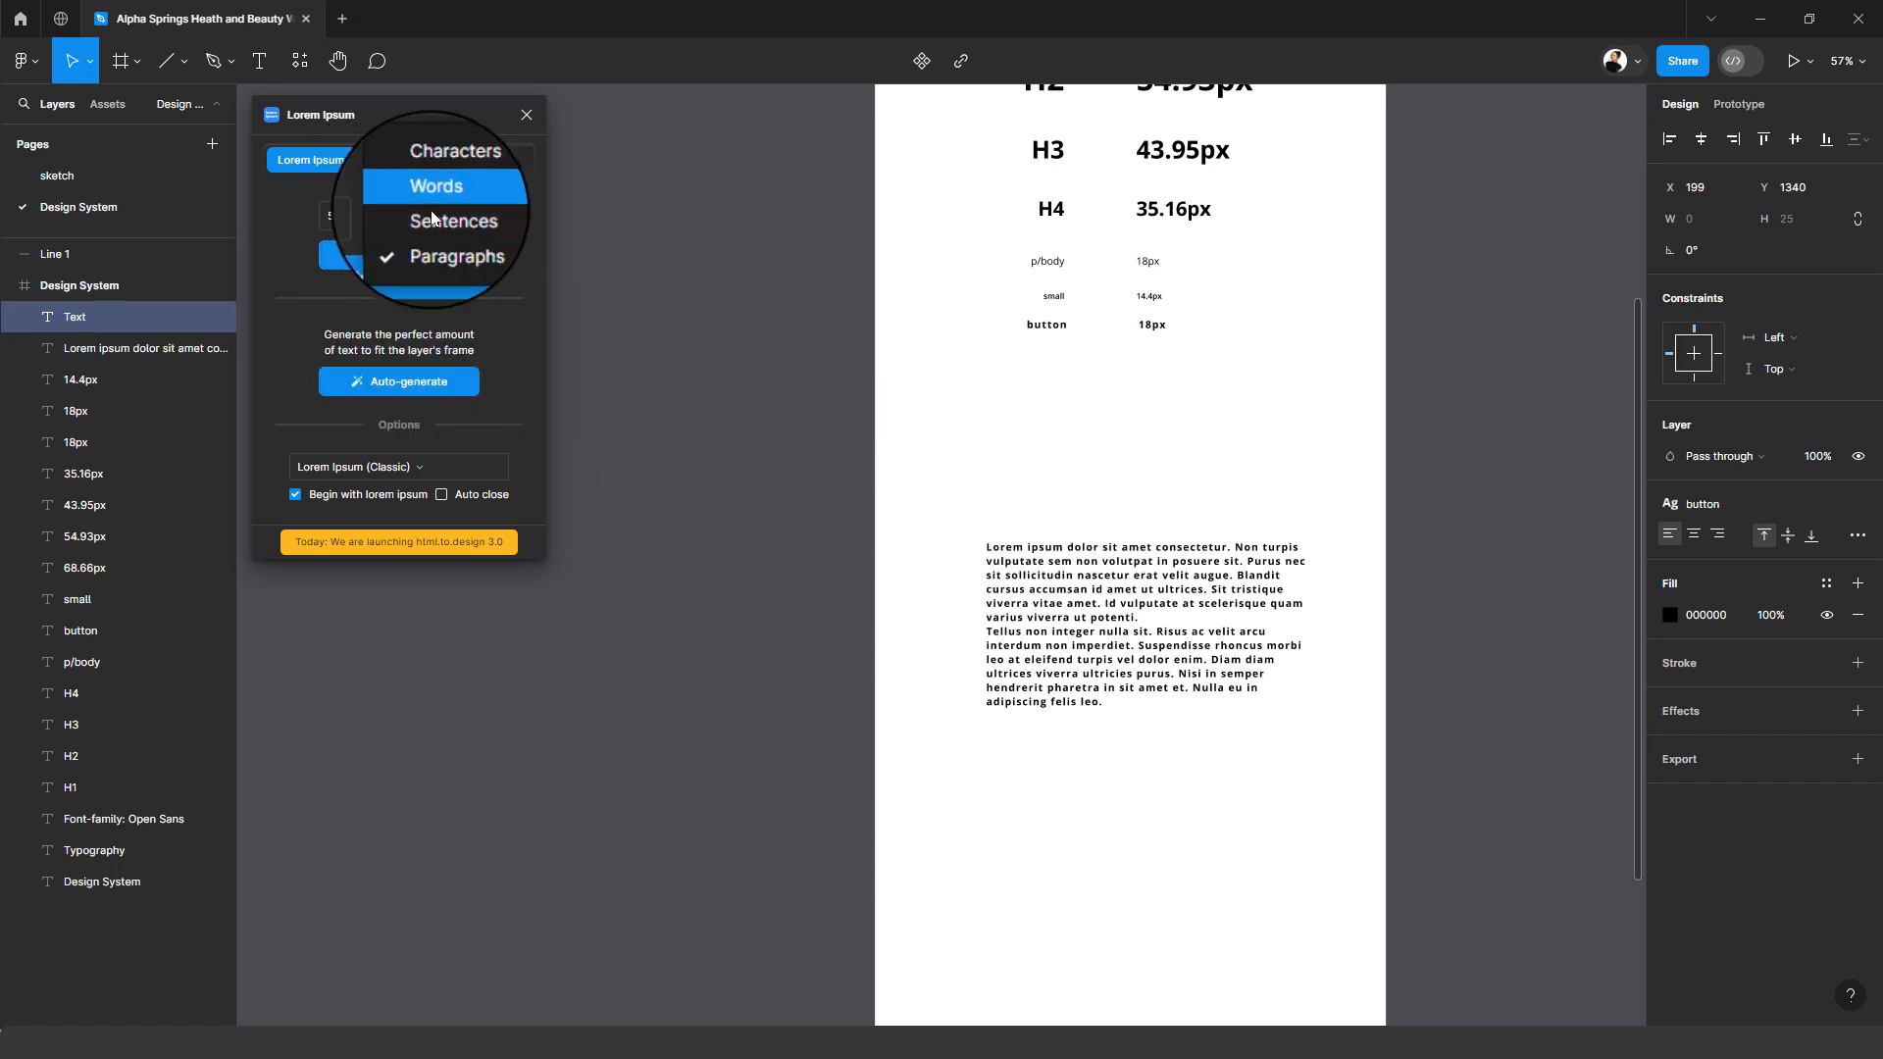
{"action": "left_click", "coordinate": [431, 214]}
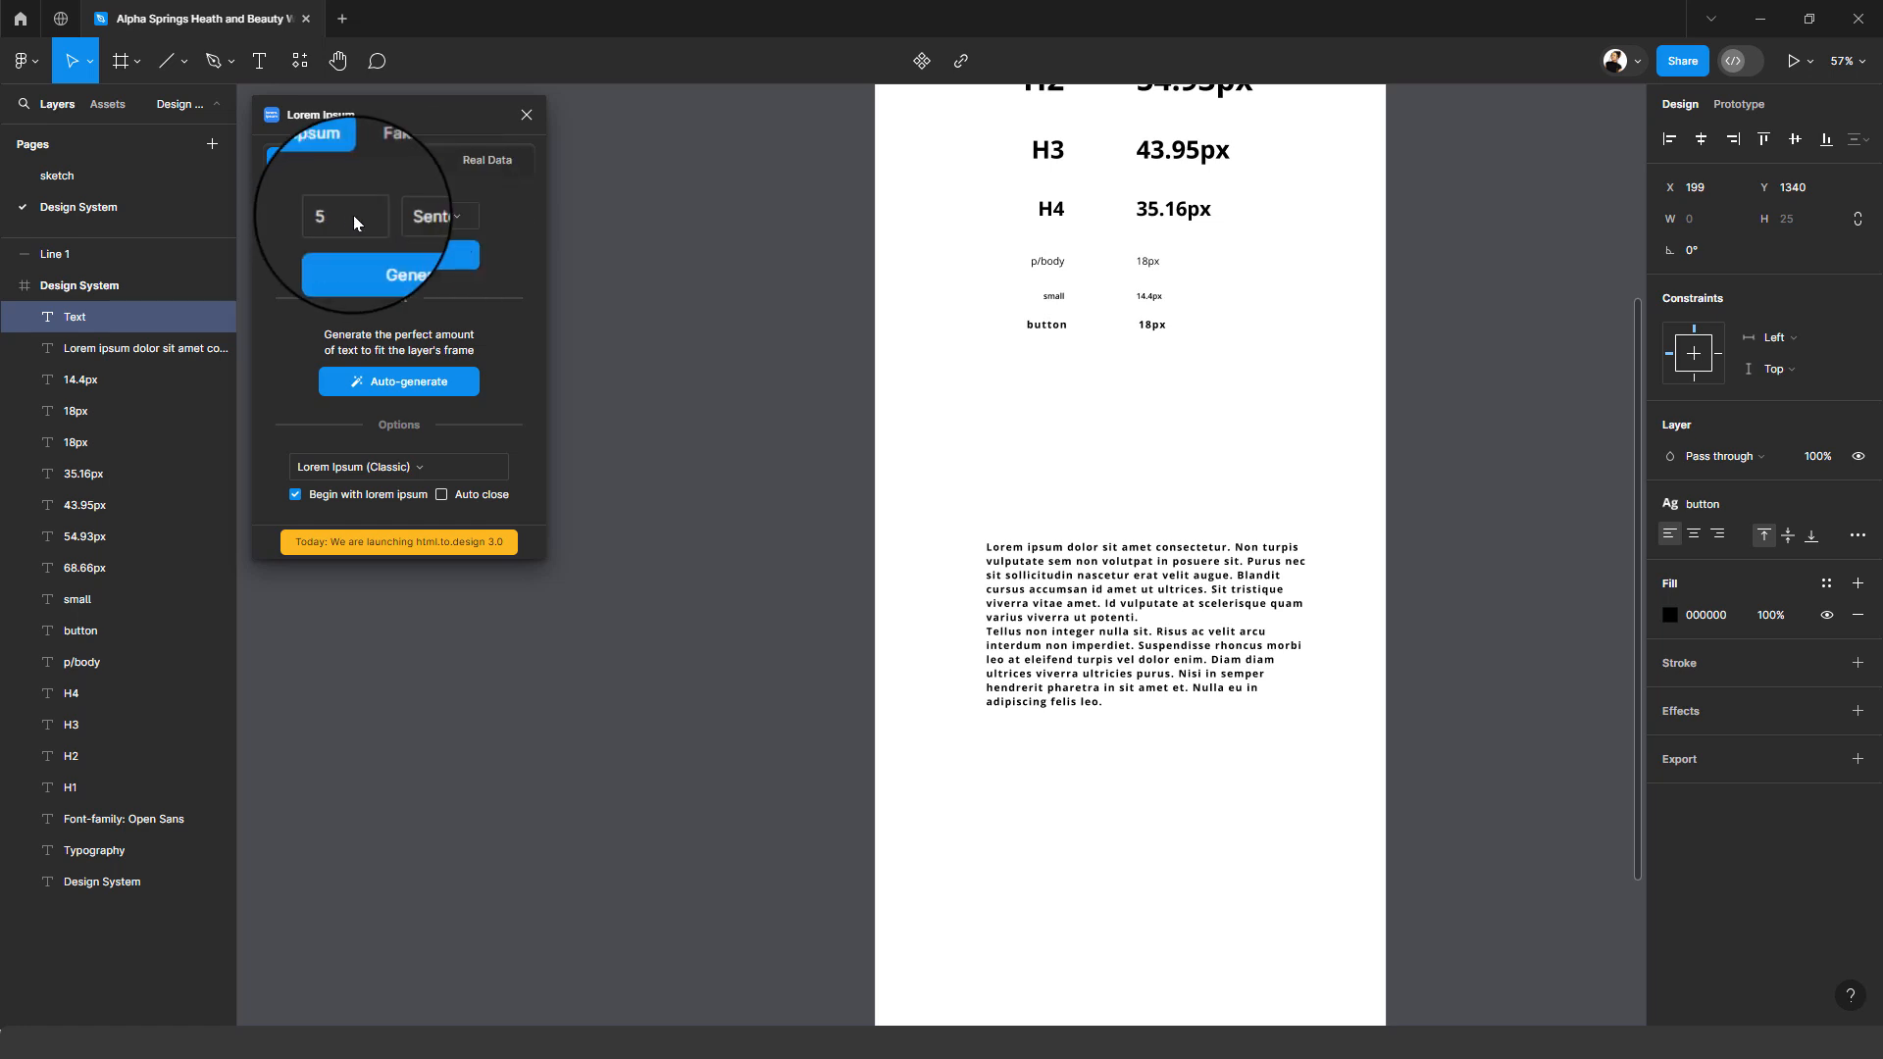
{"action": "left_click", "coordinate": [412, 265]}
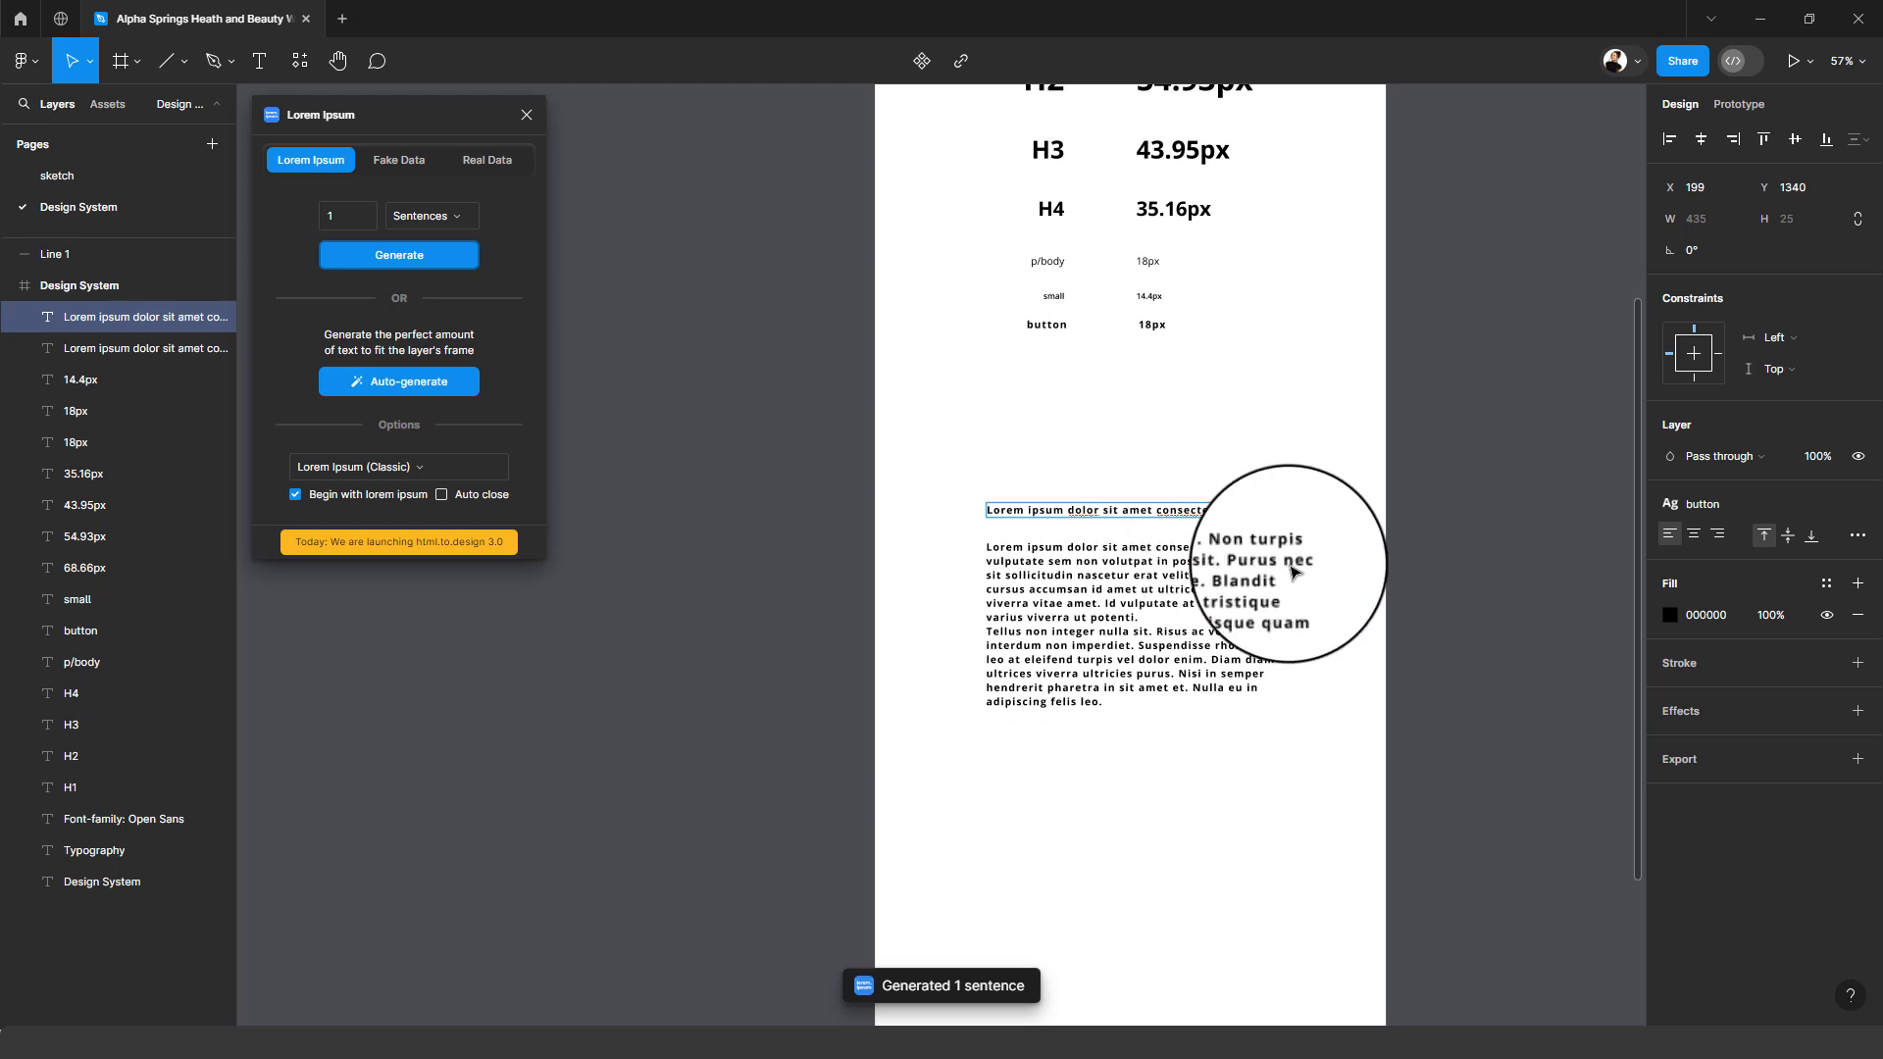
- Try the h1 text style on the single-sentence layer and switch it to the h4 style
{"action": "left_click_drag", "start_coordinate": [1338, 555], "coordinate": [1189, 658]}
{"action": "left_click_drag", "start_coordinate": [1105, 483], "coordinate": [1131, 559]}
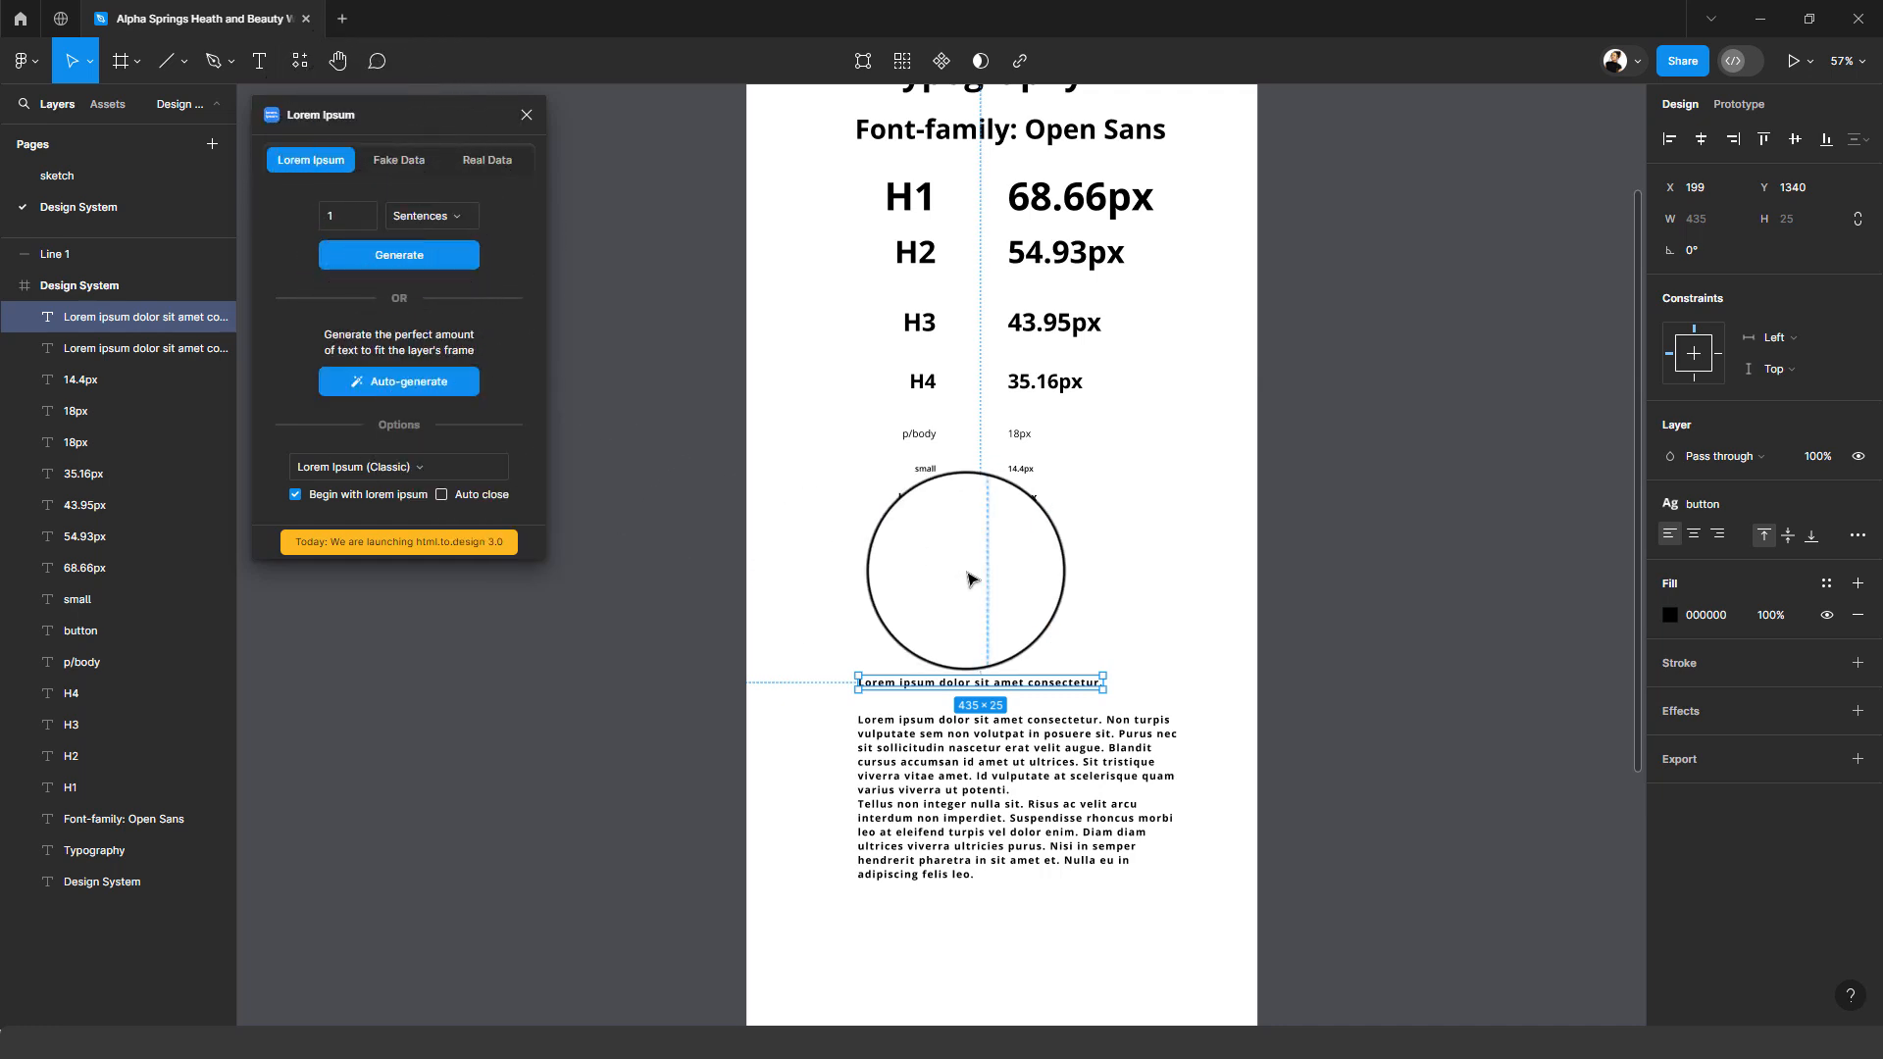
{"action": "scroll", "coordinate": [966, 564], "scroll_direction": "down", "scroll_amount": 2}
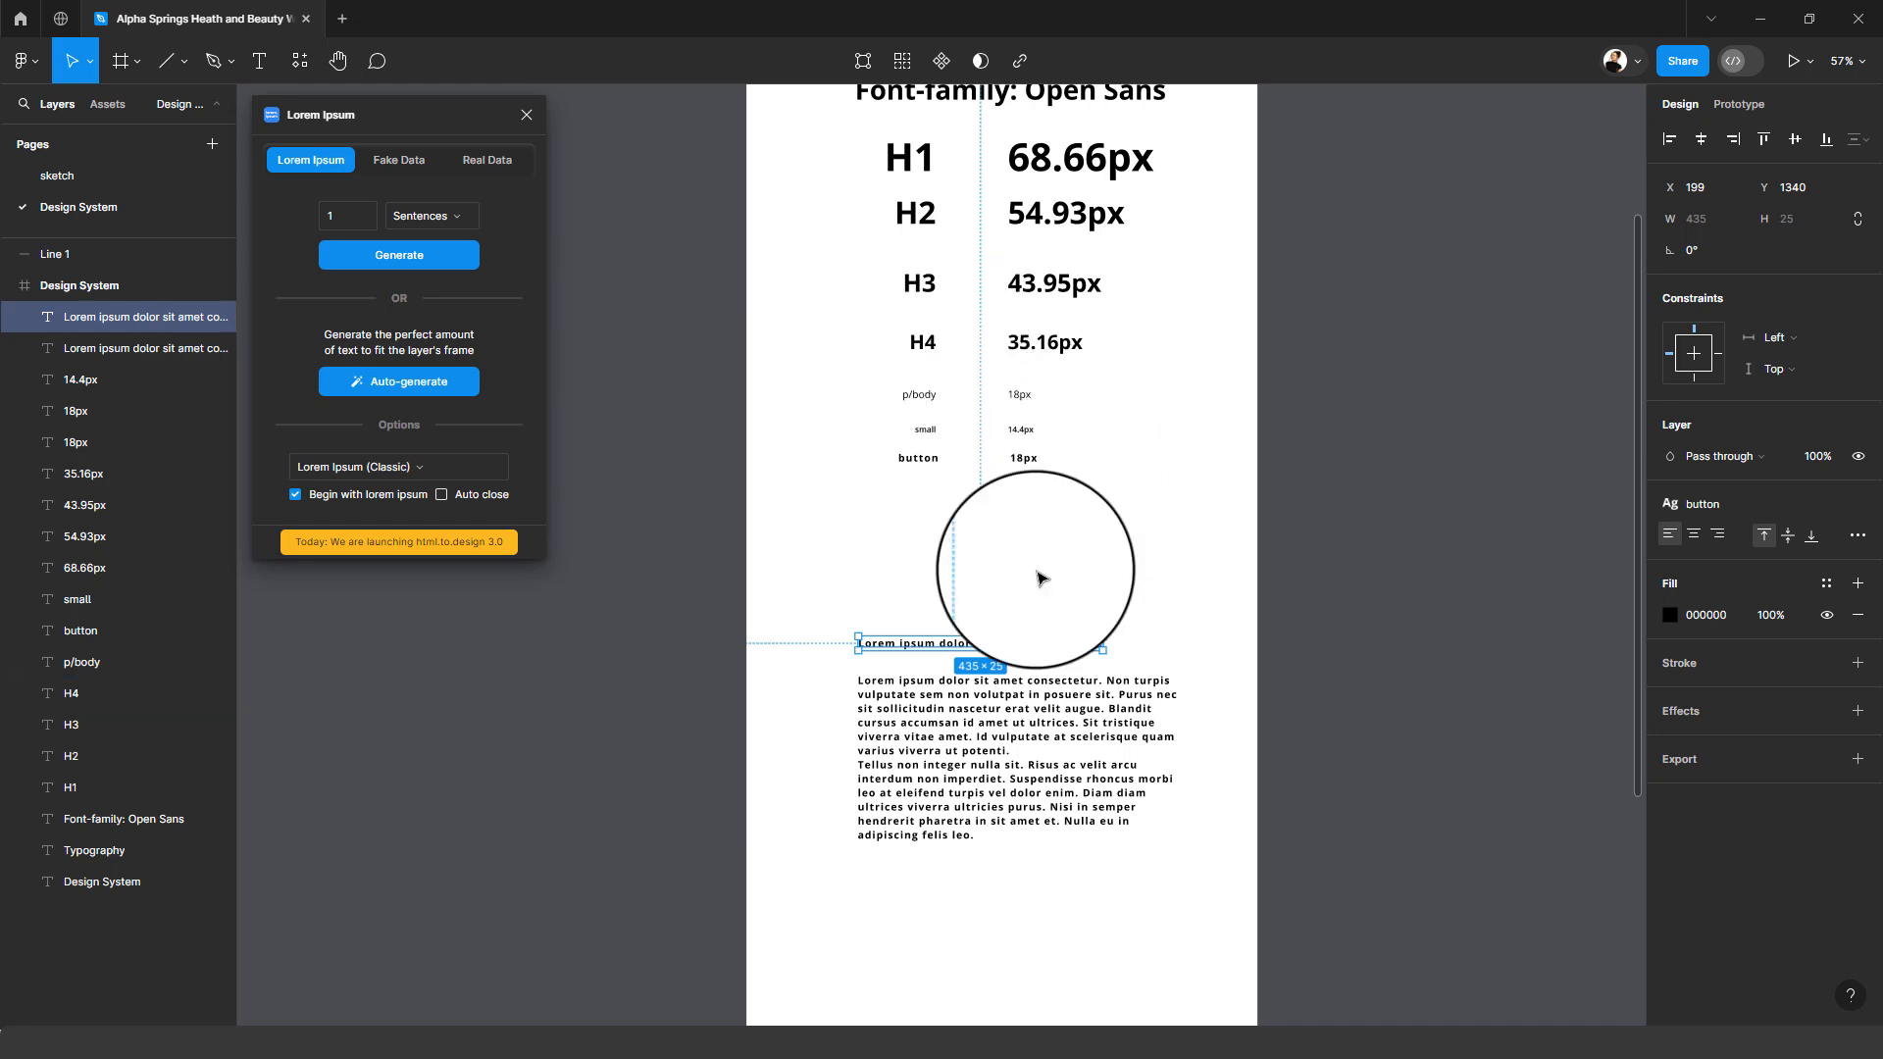
{"action": "scroll", "coordinate": [1070, 597], "scroll_direction": "down", "scroll_amount": 3}
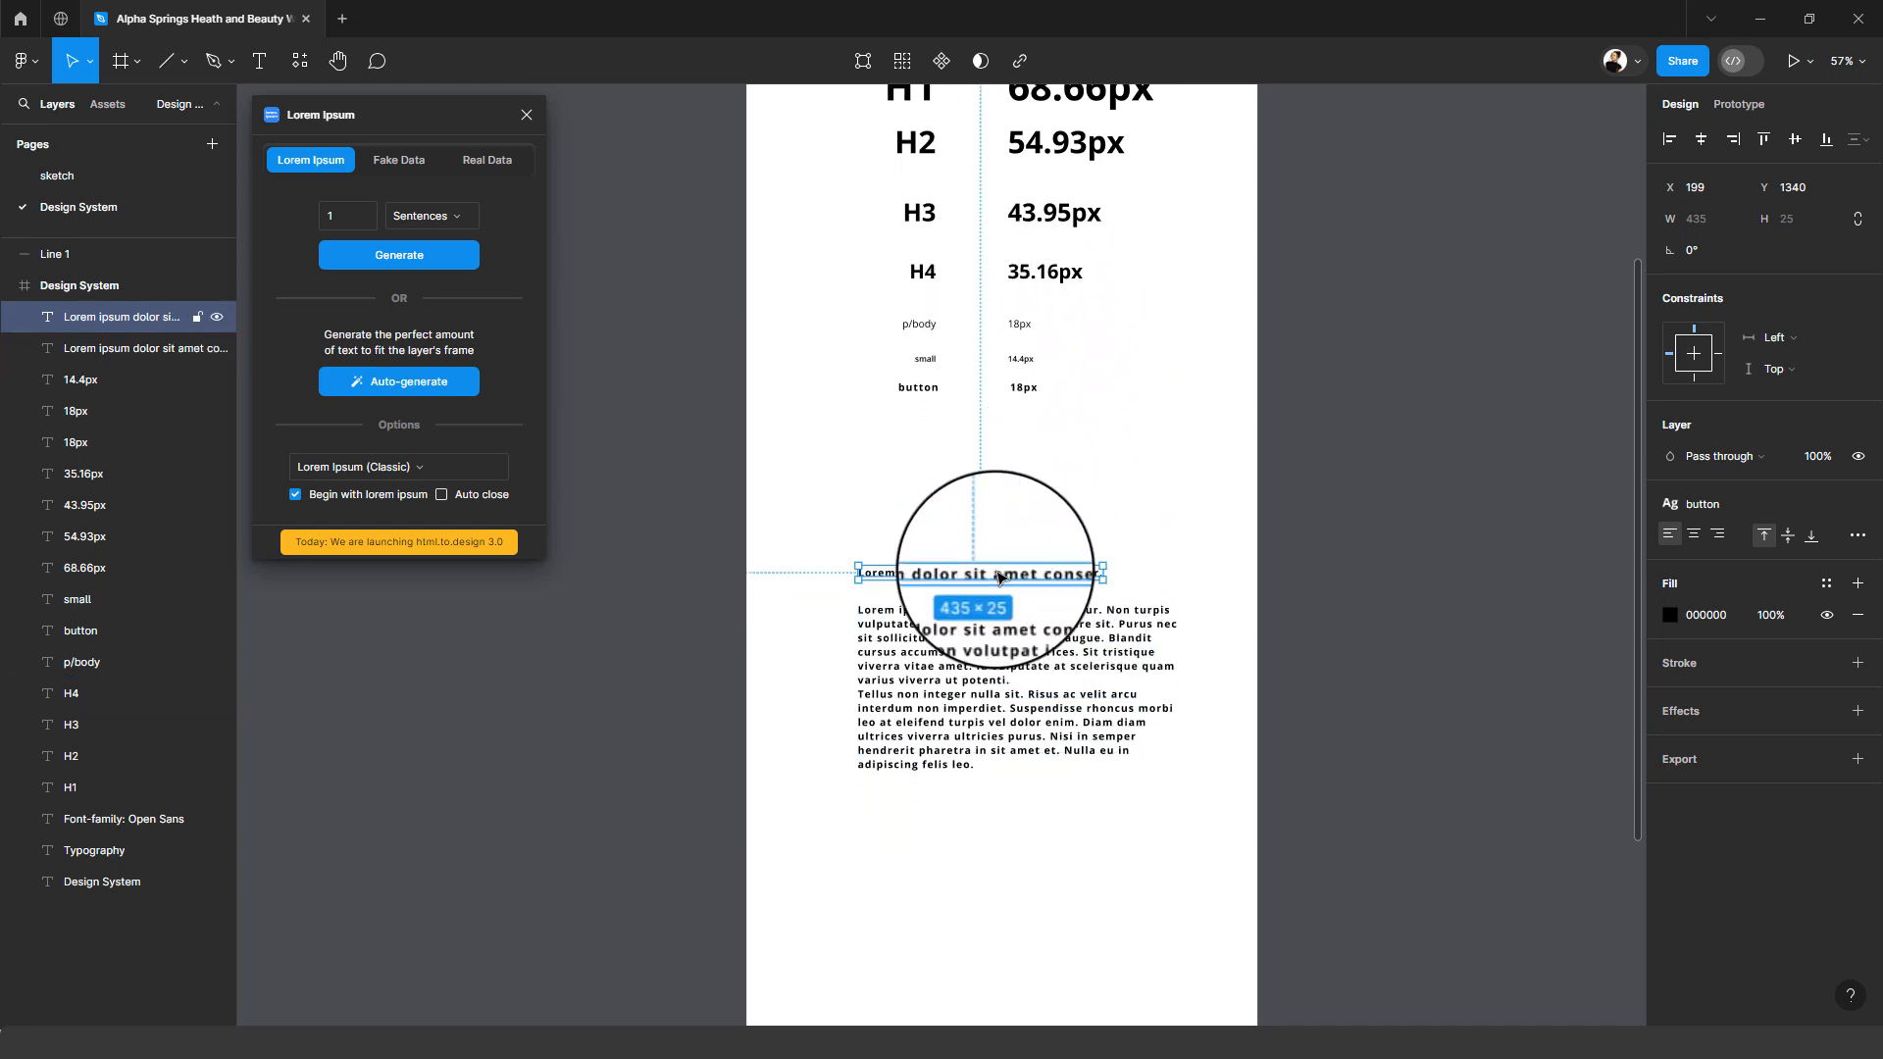
{"action": "left_click", "coordinate": [1037, 663]}
{"action": "left_click", "coordinate": [1025, 581]}
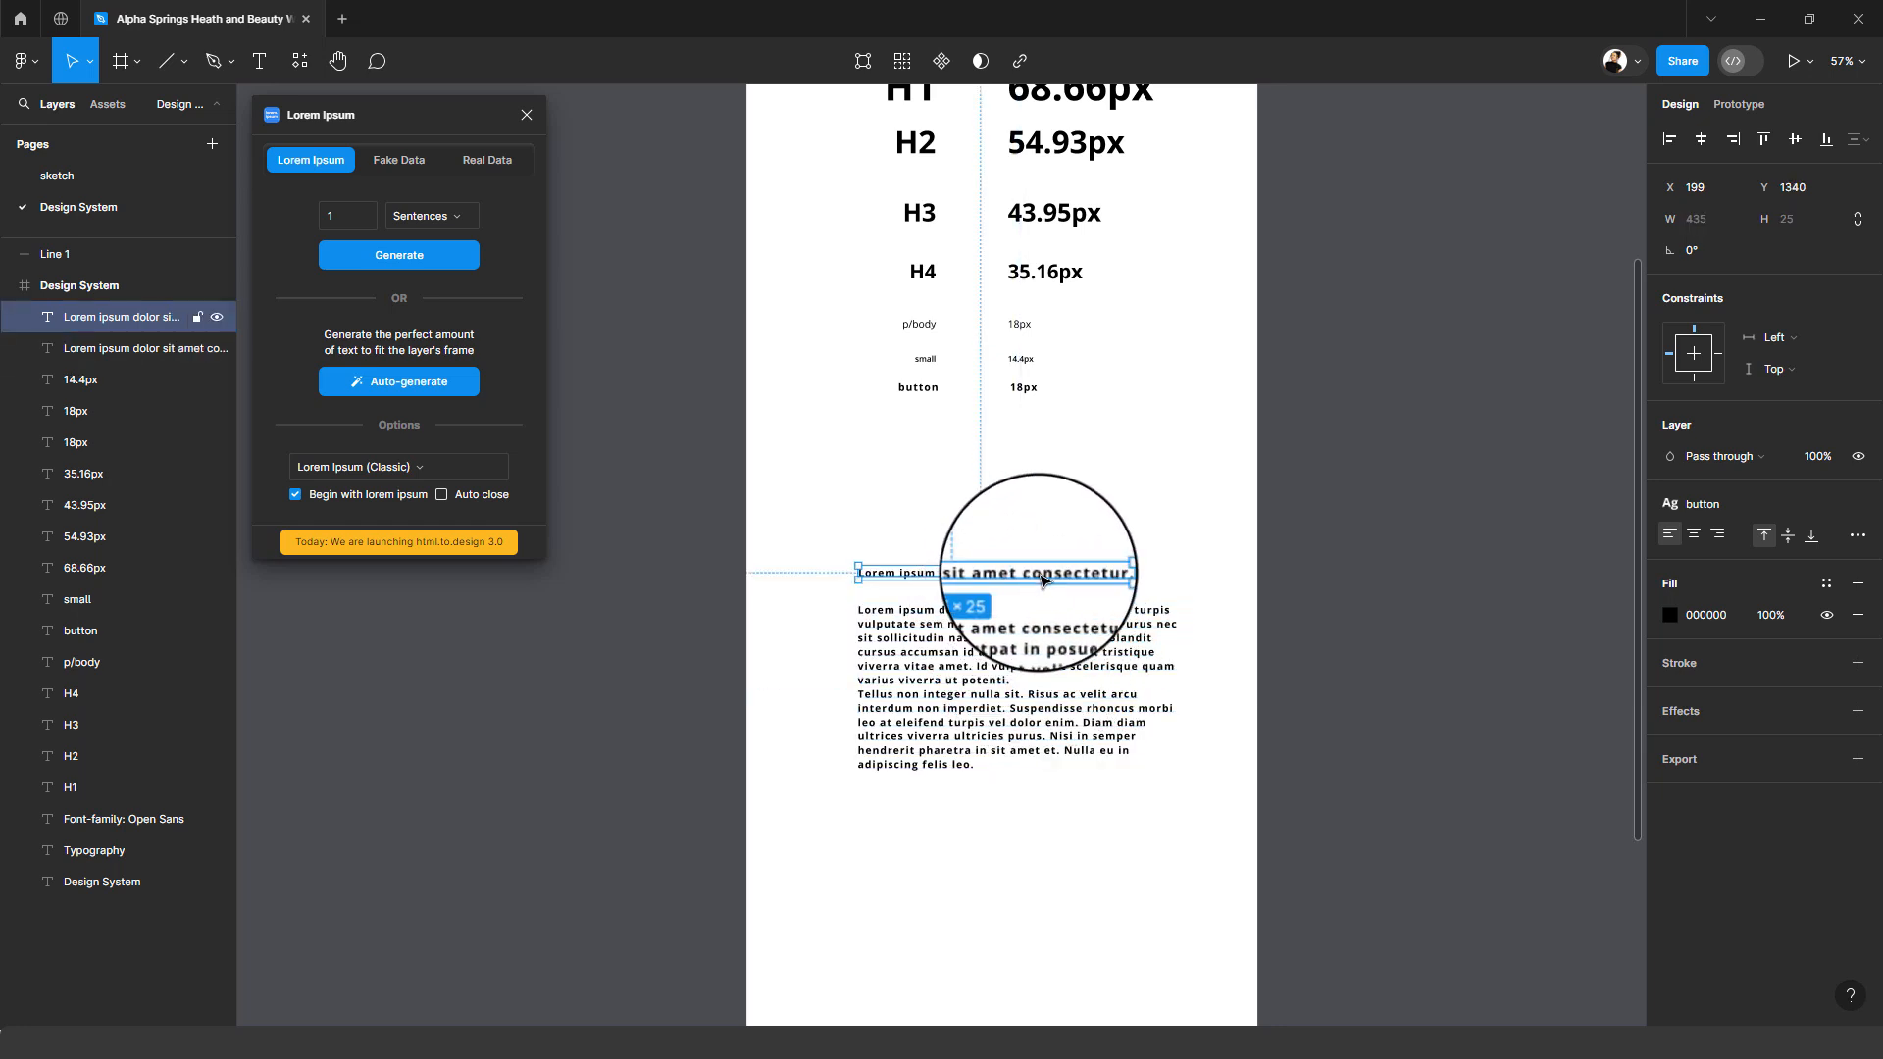
{"action": "left_click", "coordinate": [1733, 500]}
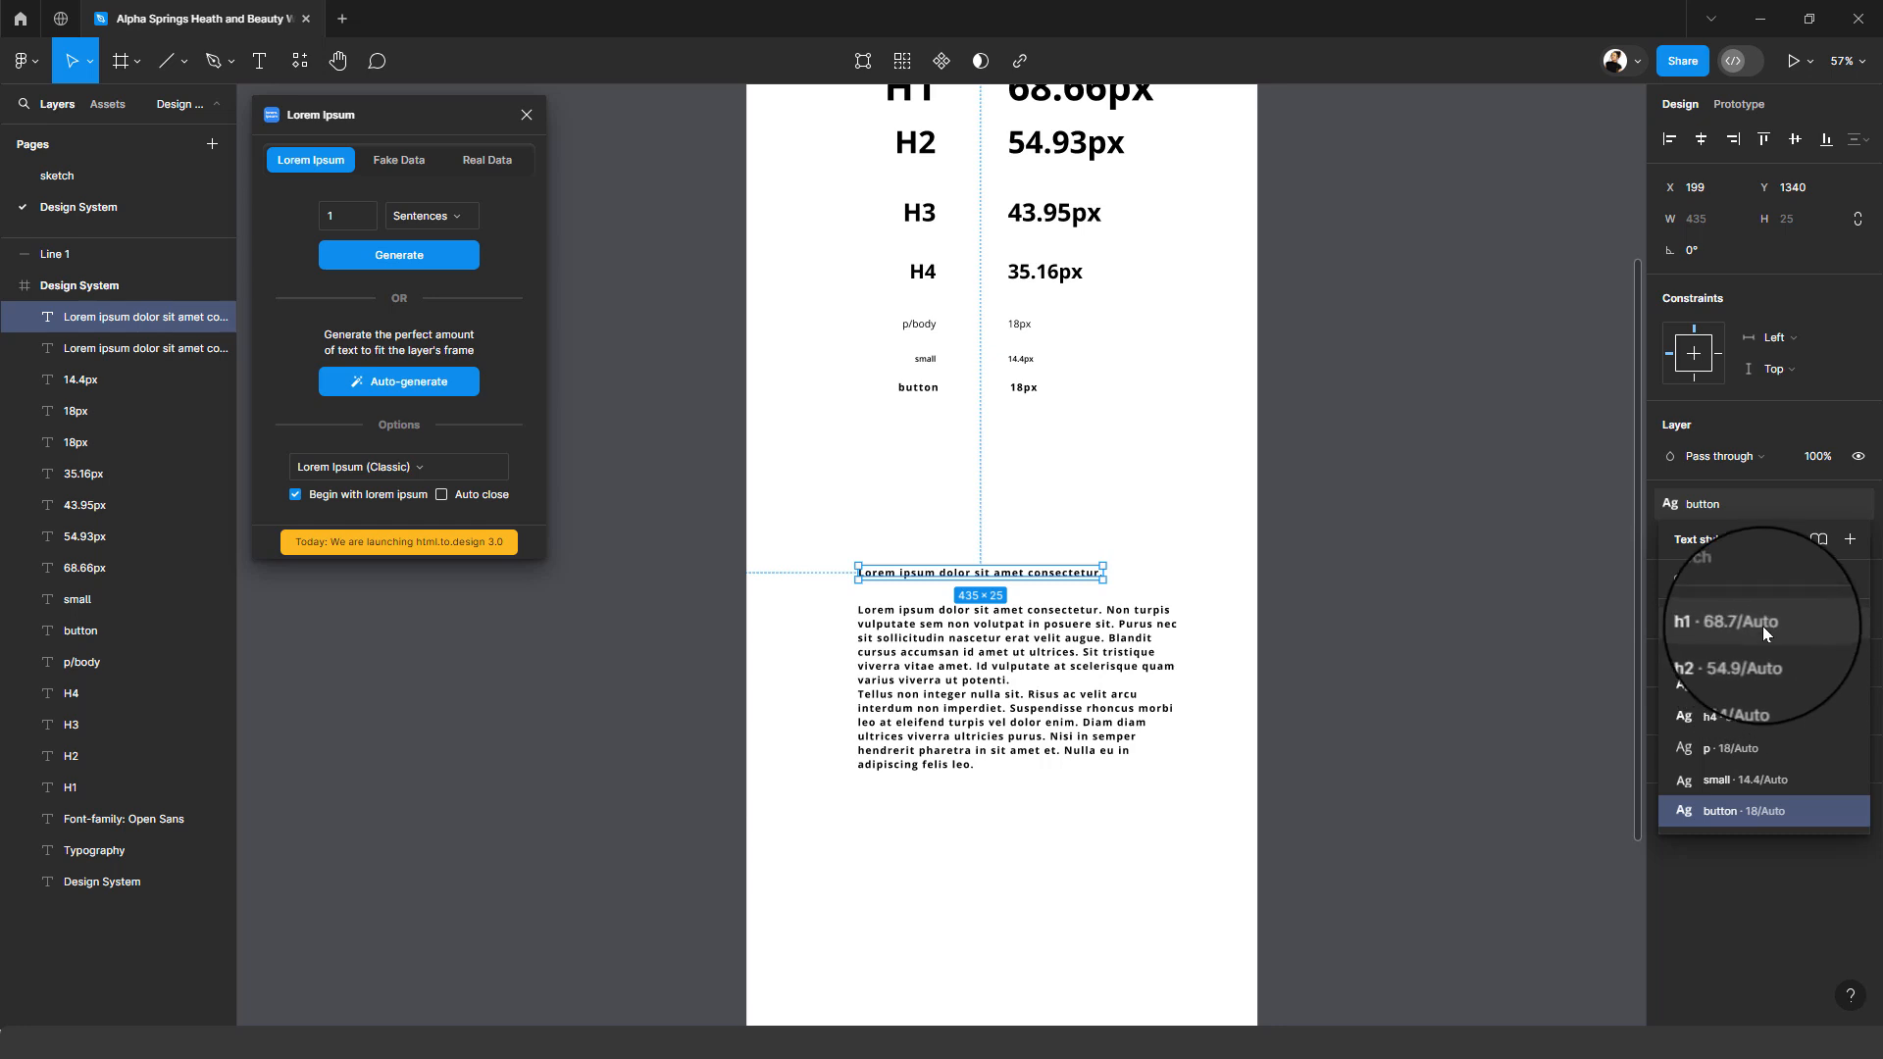
{"action": "left_click", "coordinate": [1763, 626]}
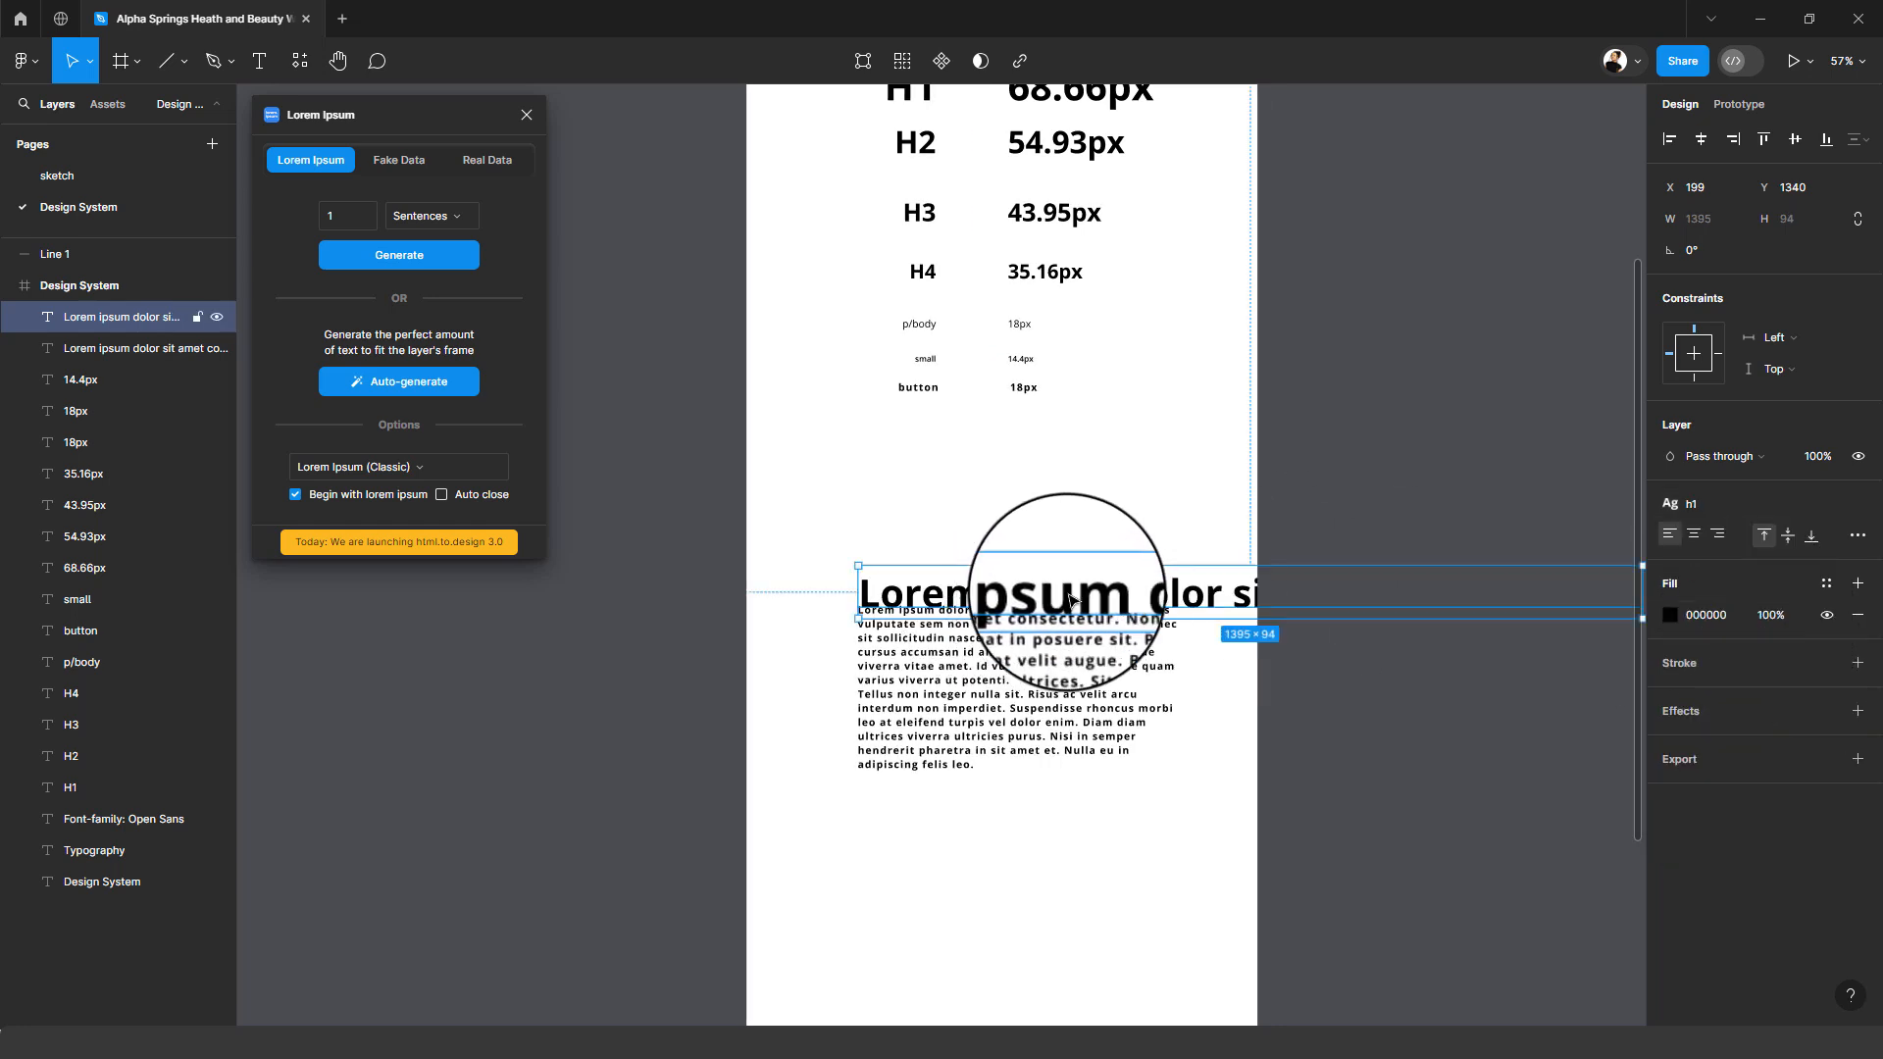
{"action": "left_click", "coordinate": [1696, 504]}
{"action": "left_click", "coordinate": [1734, 714]}
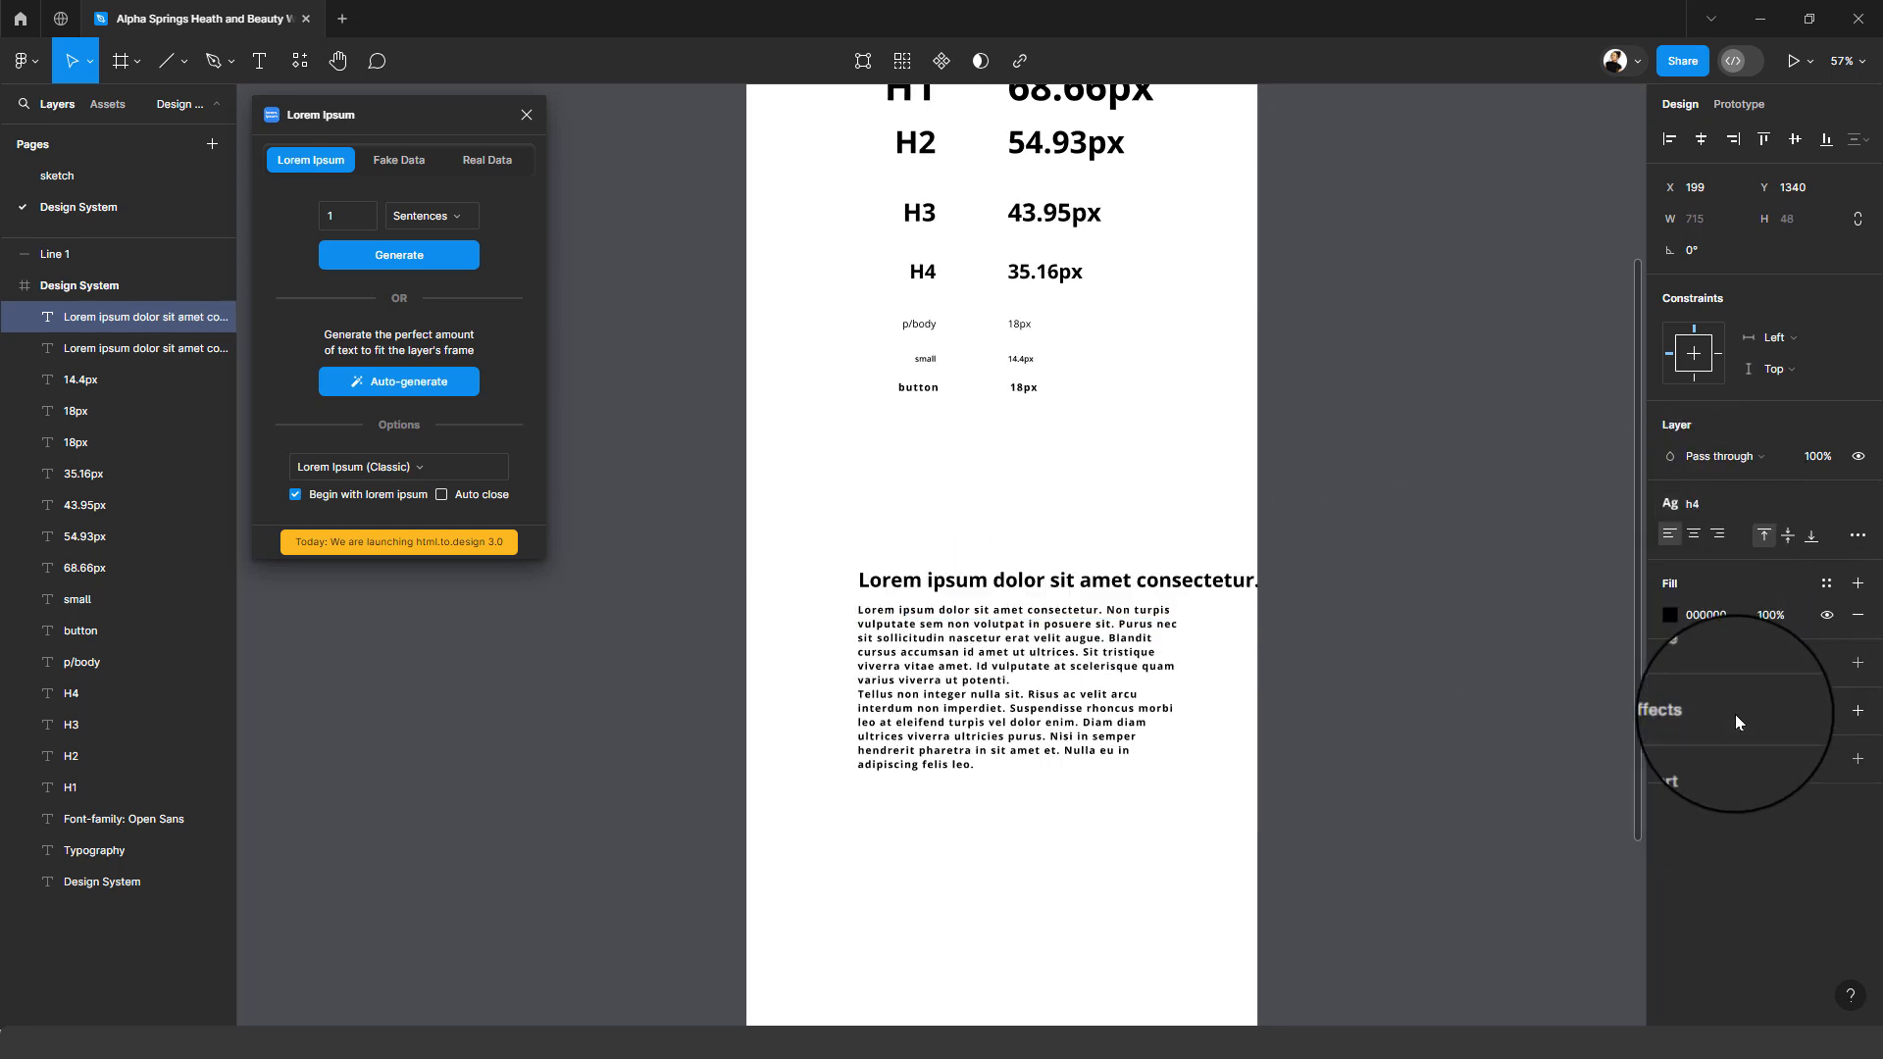
- Shift the heading and paragraph block together toward the frame's left edge, to about X 72, and widen the paragraph to 715
{"action": "left_click_drag", "start_coordinate": [1177, 818], "coordinate": [1015, 563]}
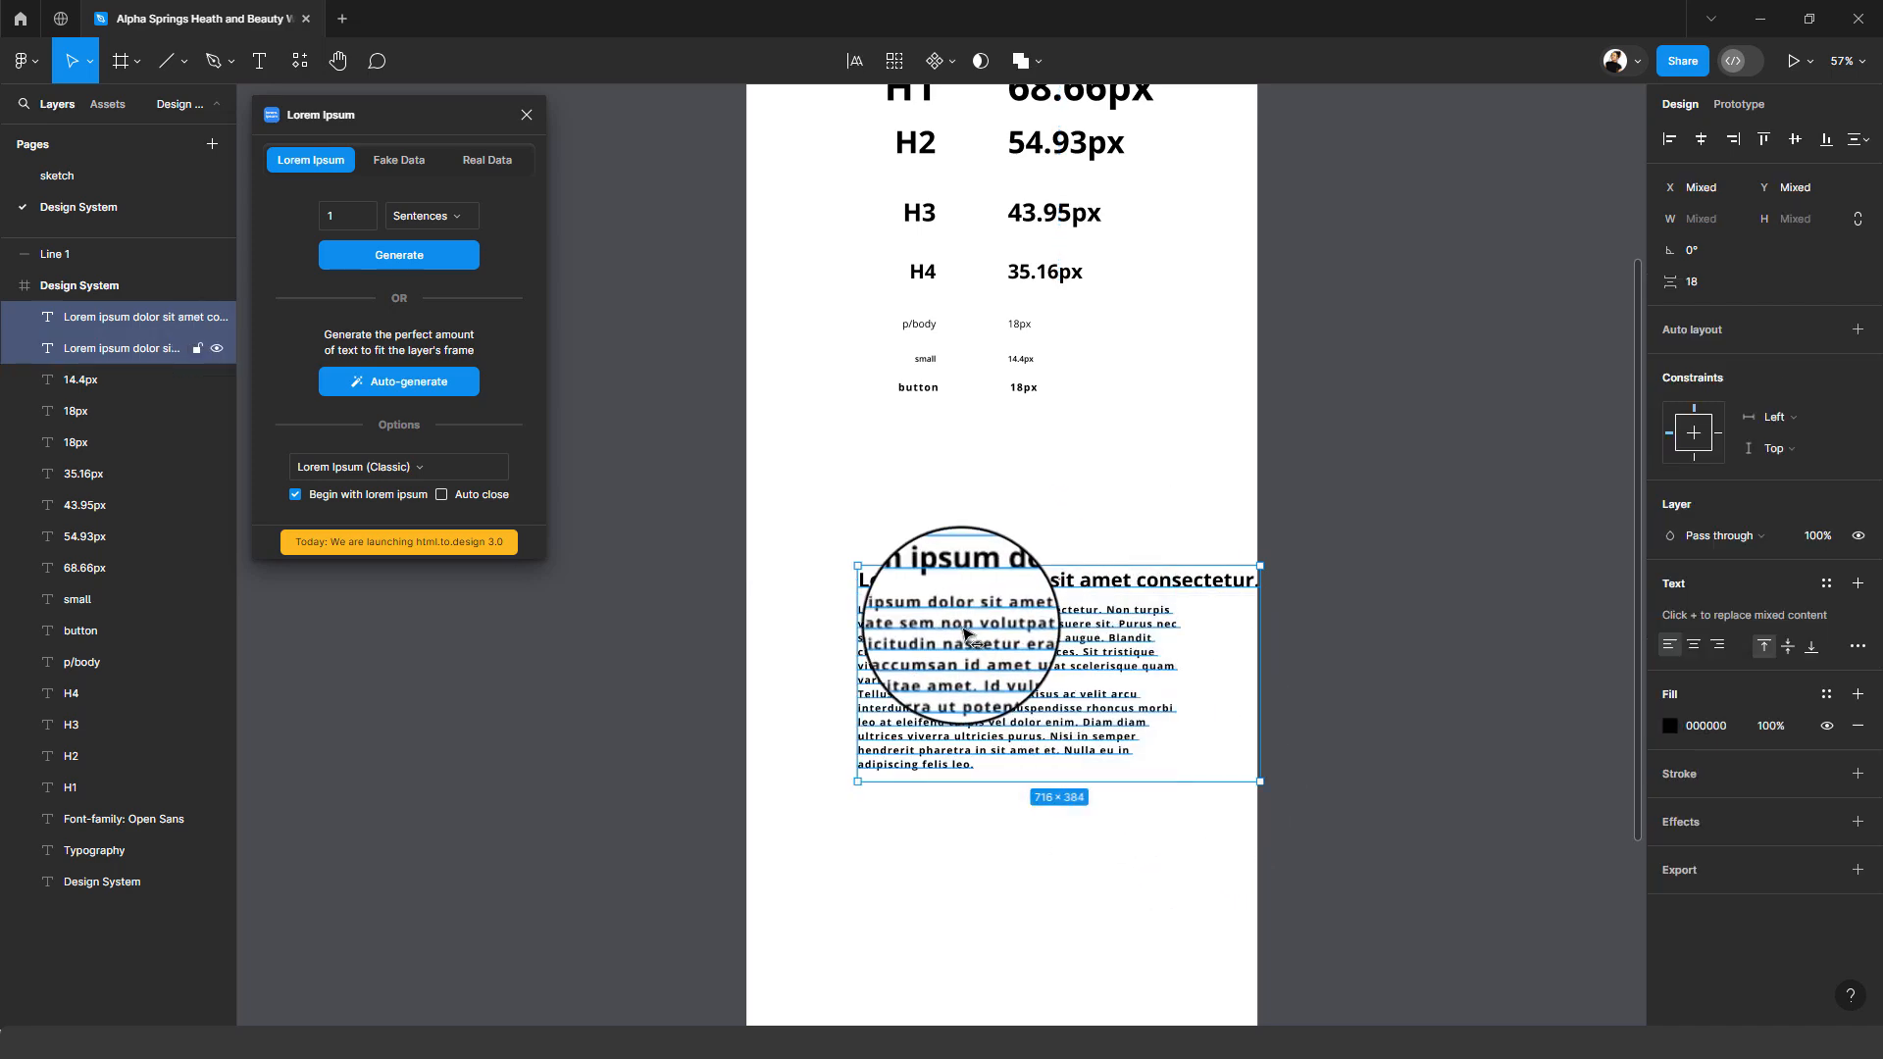
{"action": "left_click_drag", "start_coordinate": [962, 627], "coordinate": [891, 625]}
{"action": "left_click", "coordinate": [956, 470]}
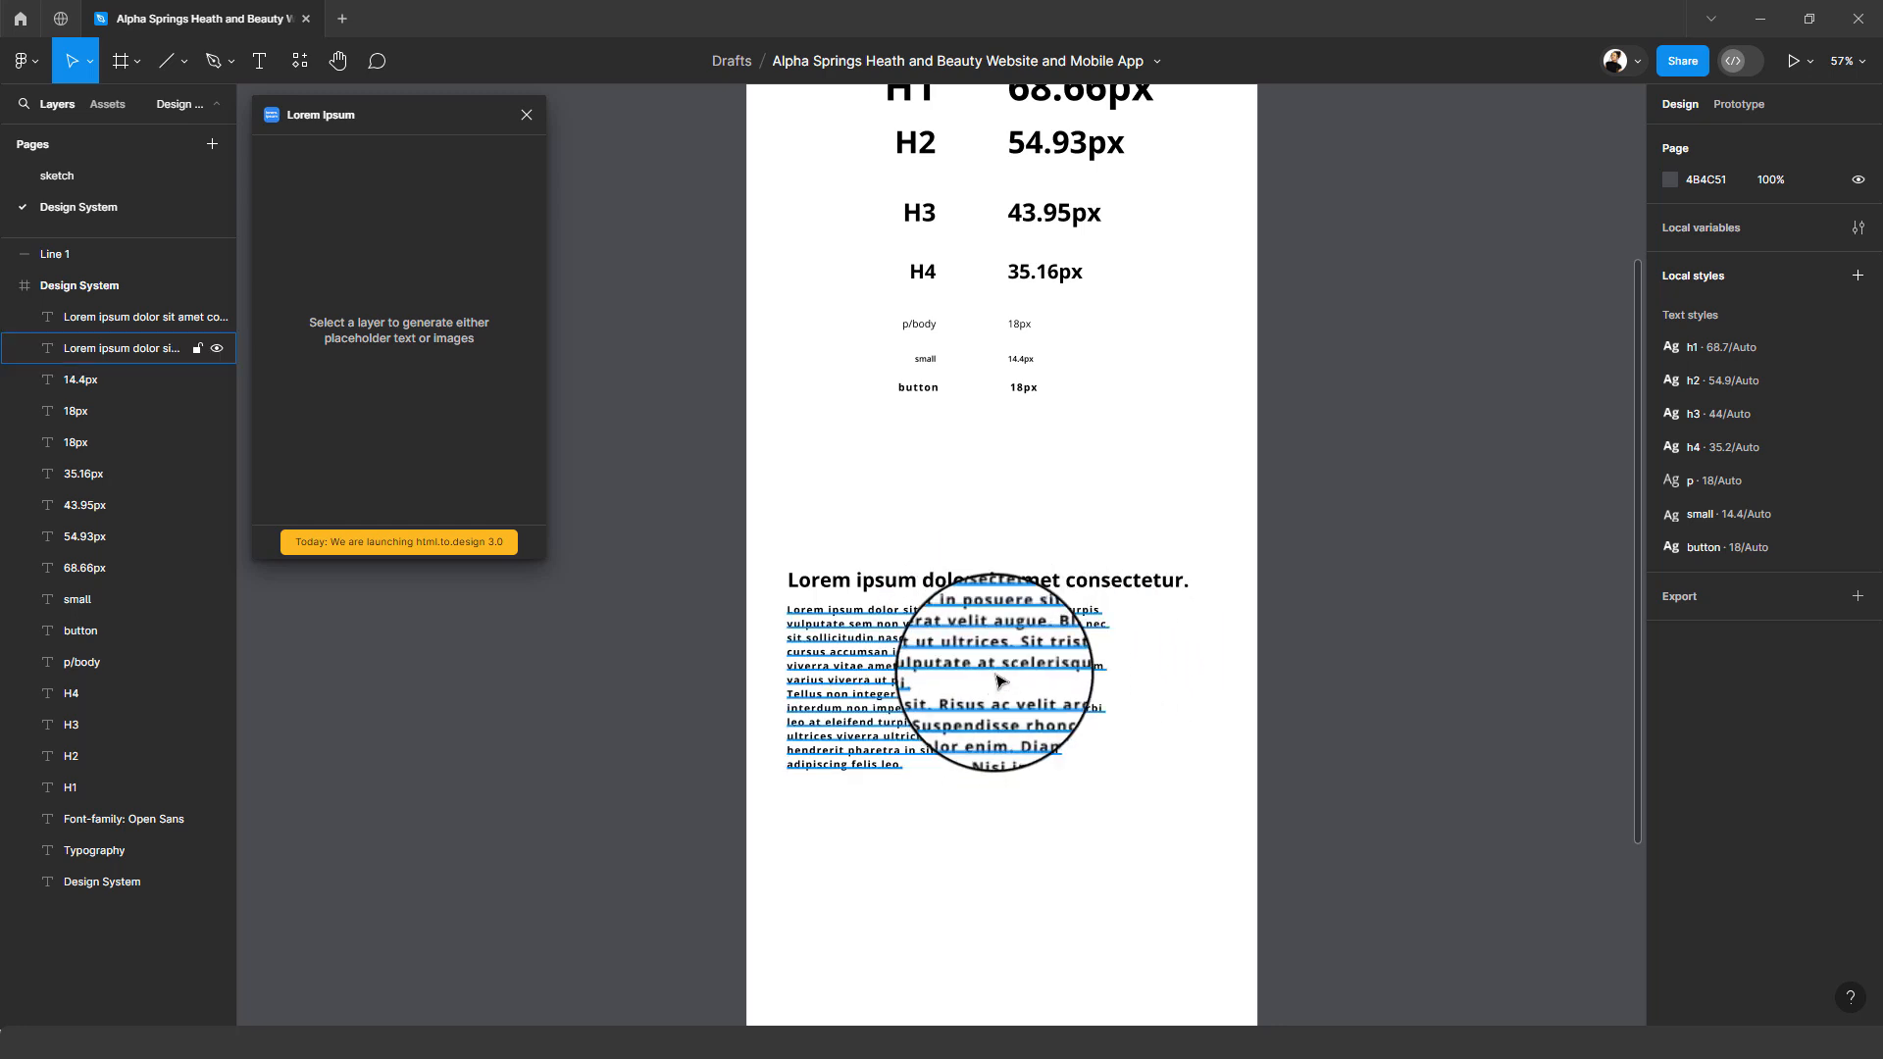
{"action": "left_click", "coordinate": [956, 639]}
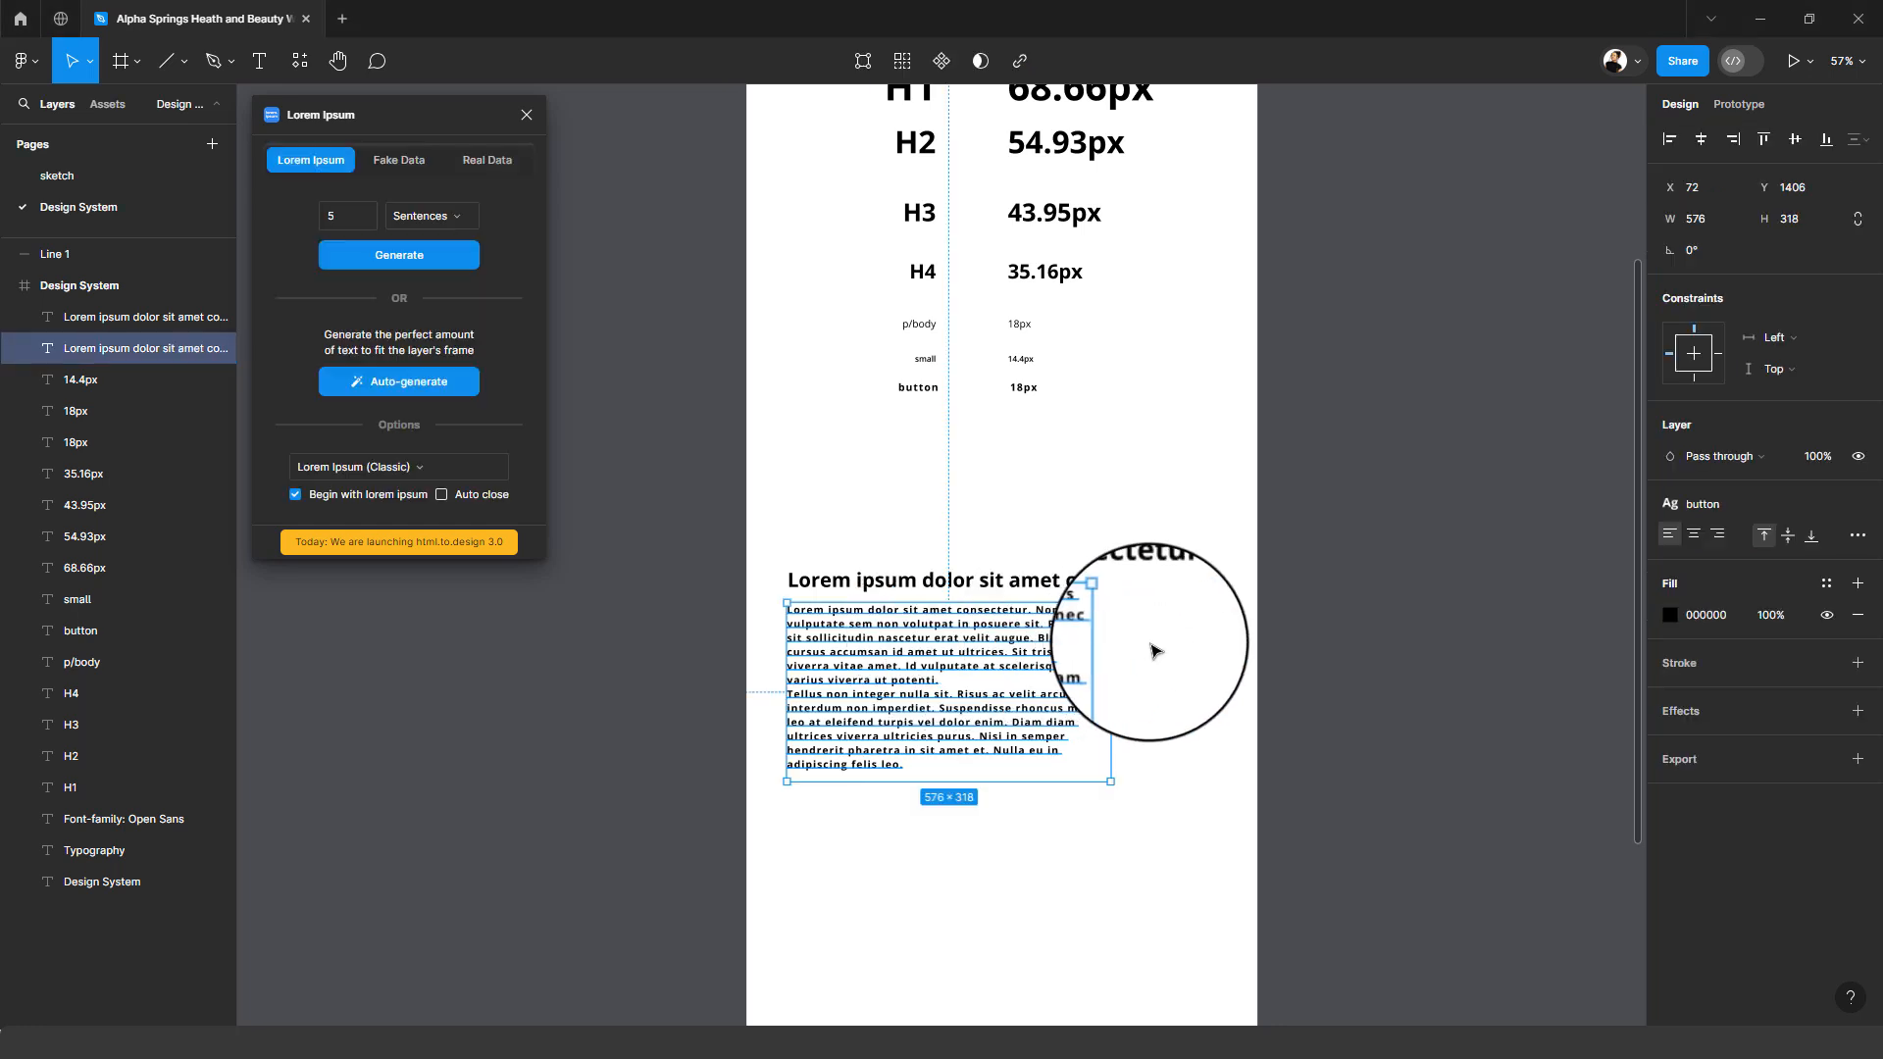
{"action": "left_click_drag", "start_coordinate": [1114, 658], "coordinate": [1188, 663]}
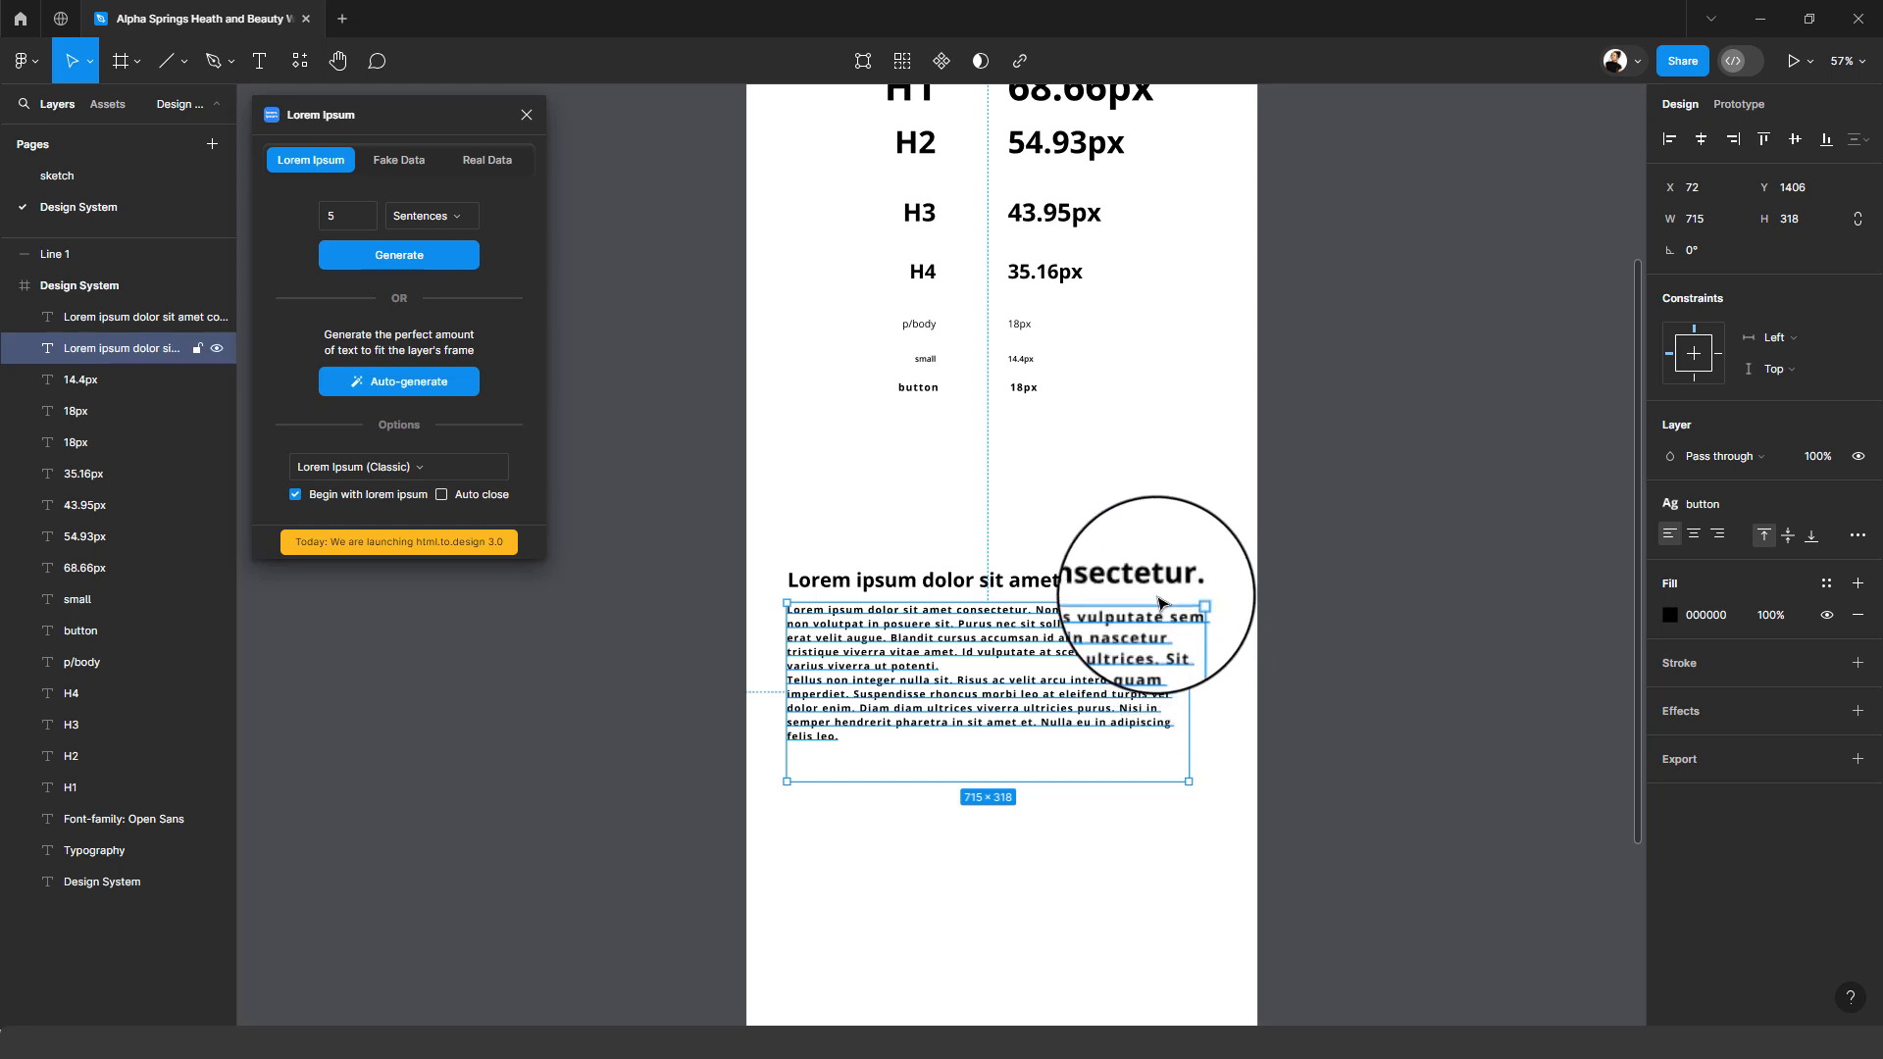
- Apply the p text style to the paragraph block and shorten its box to a height of about 210
{"action": "left_click", "coordinate": [1714, 502]}
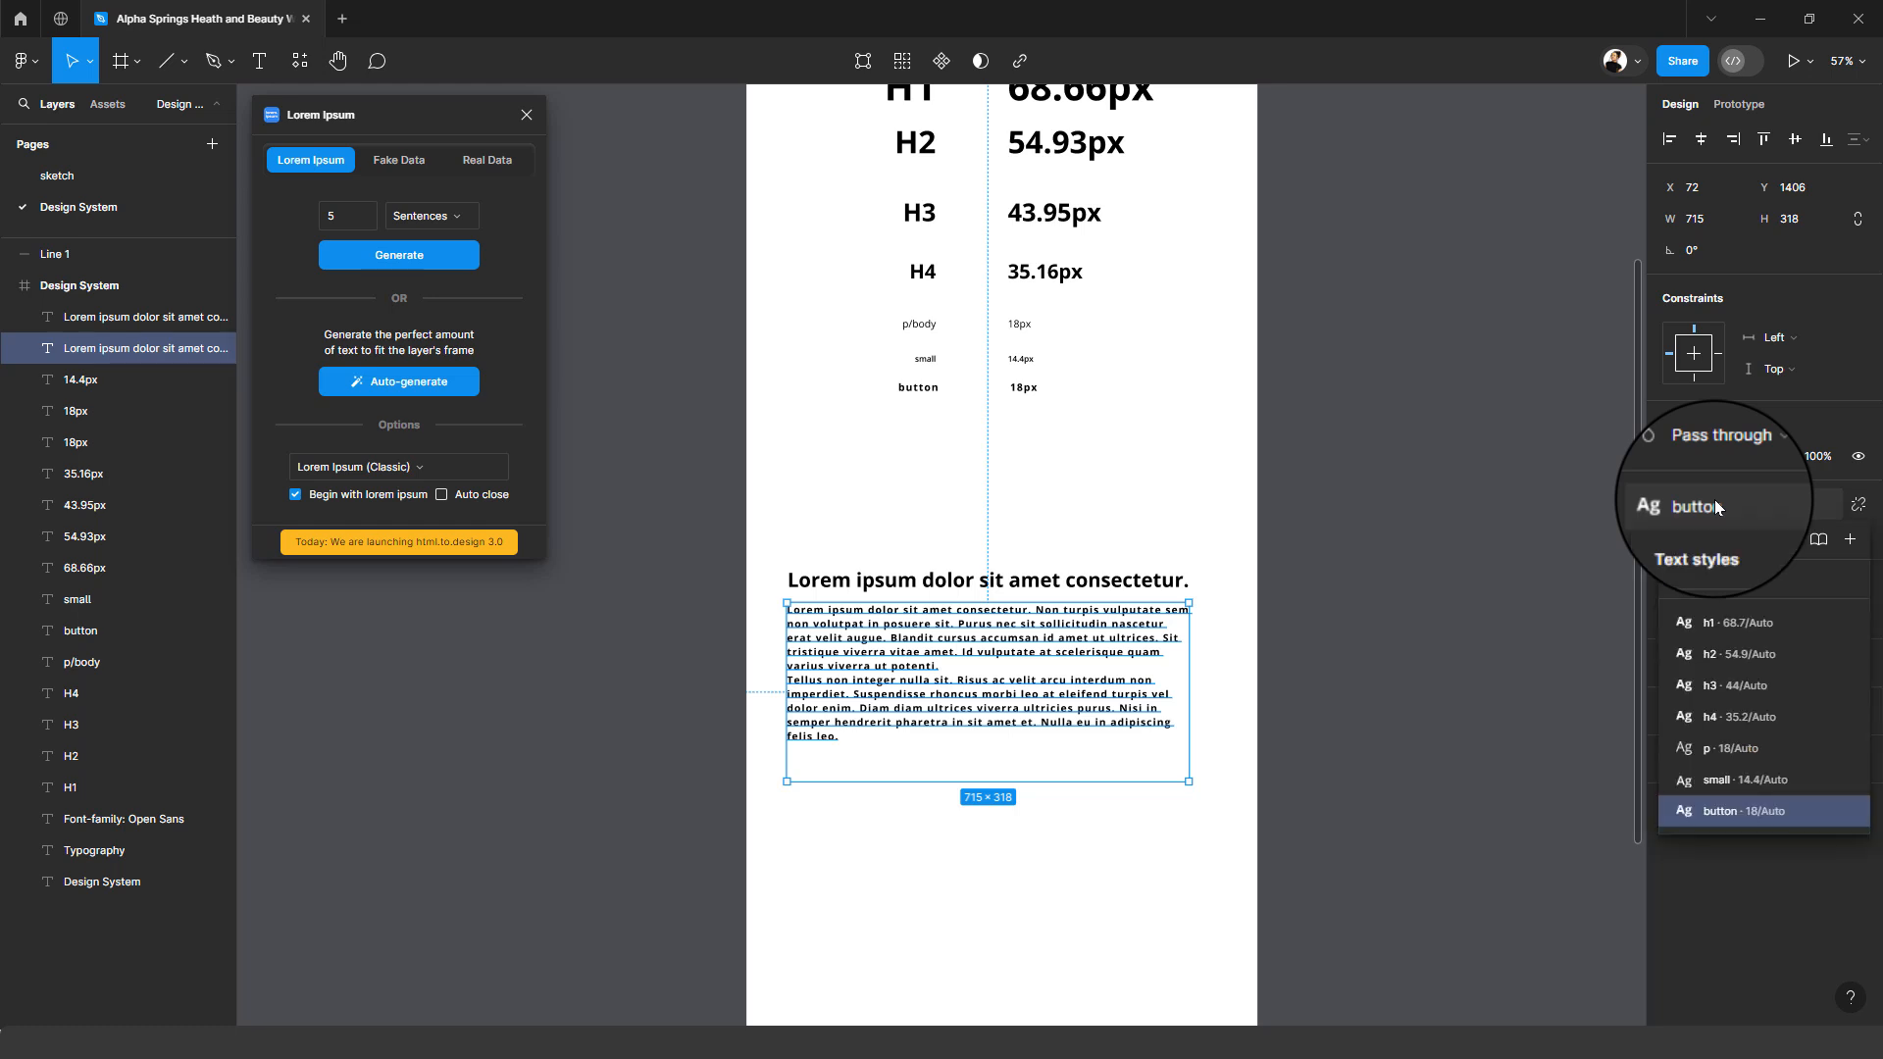
{"action": "left_click", "coordinate": [1734, 750]}
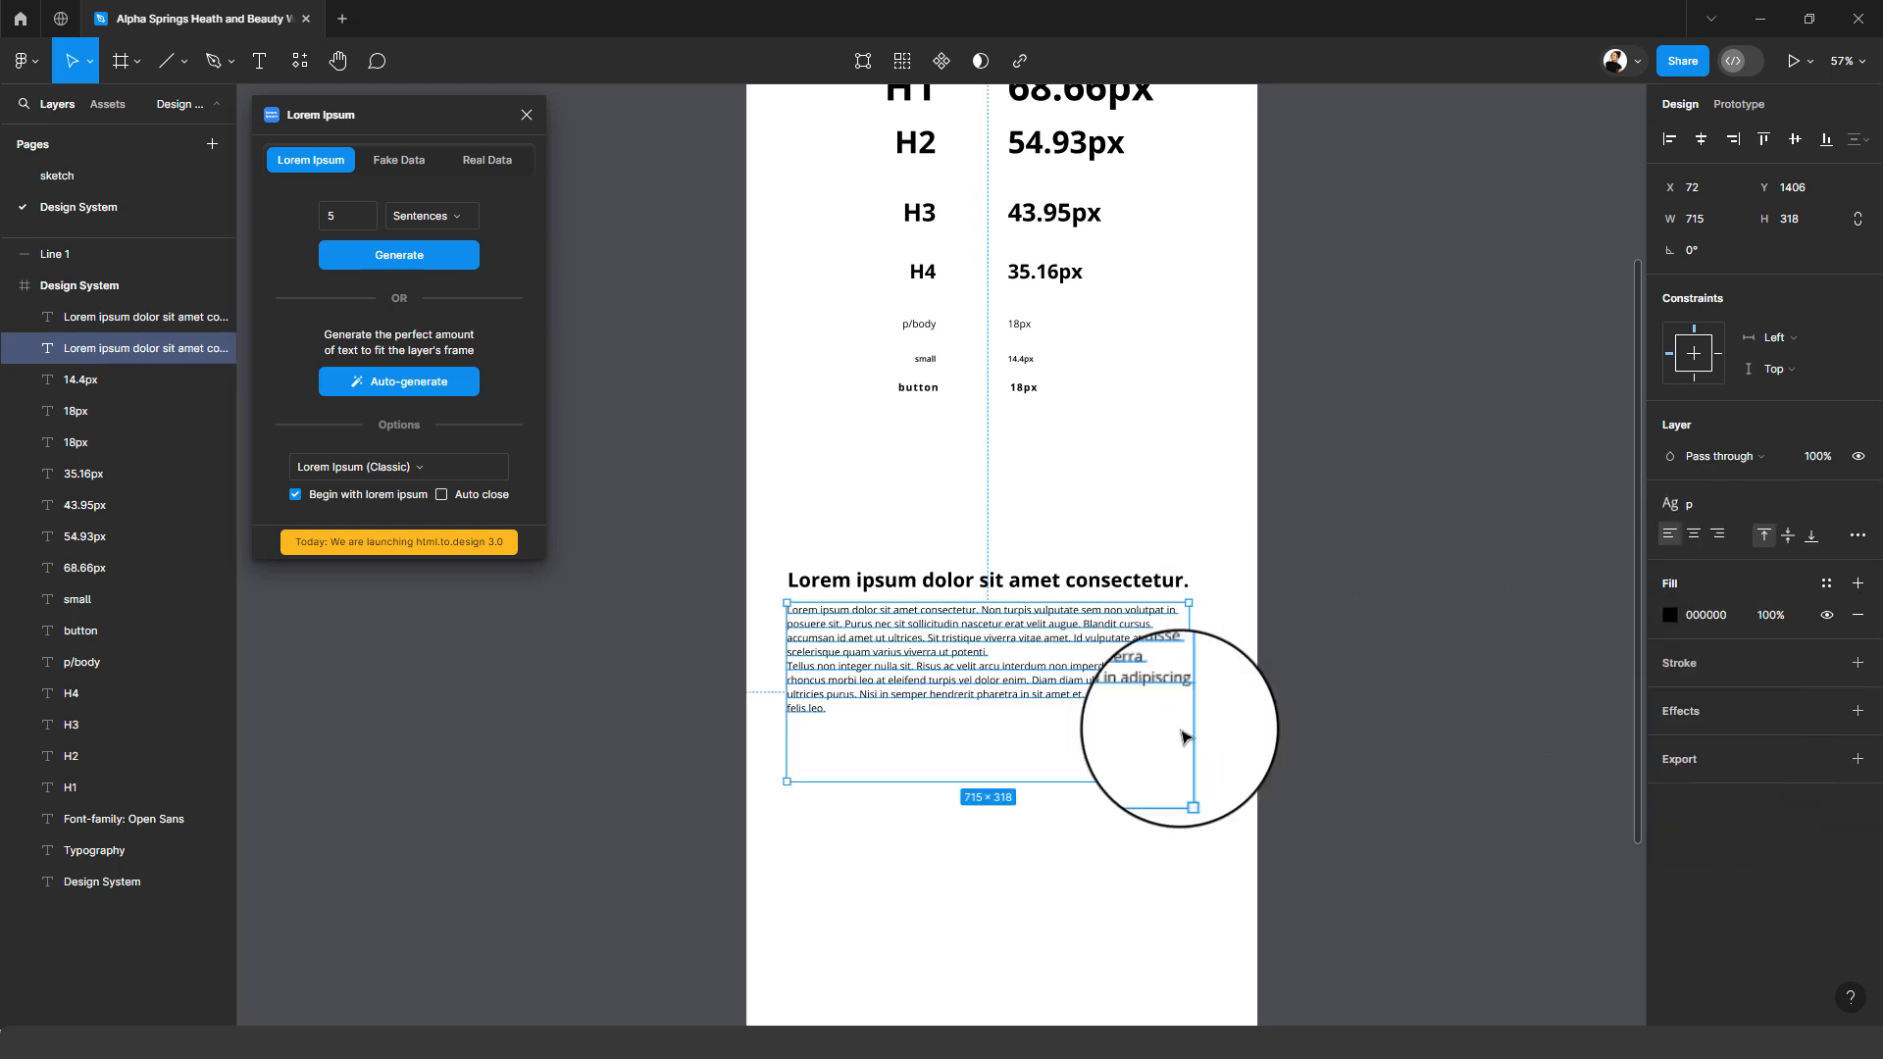
{"action": "left_click", "coordinate": [1042, 782]}
{"action": "left_click", "coordinate": [1038, 682]}
{"action": "left_click_drag", "start_coordinate": [1026, 782], "coordinate": [1042, 721]}
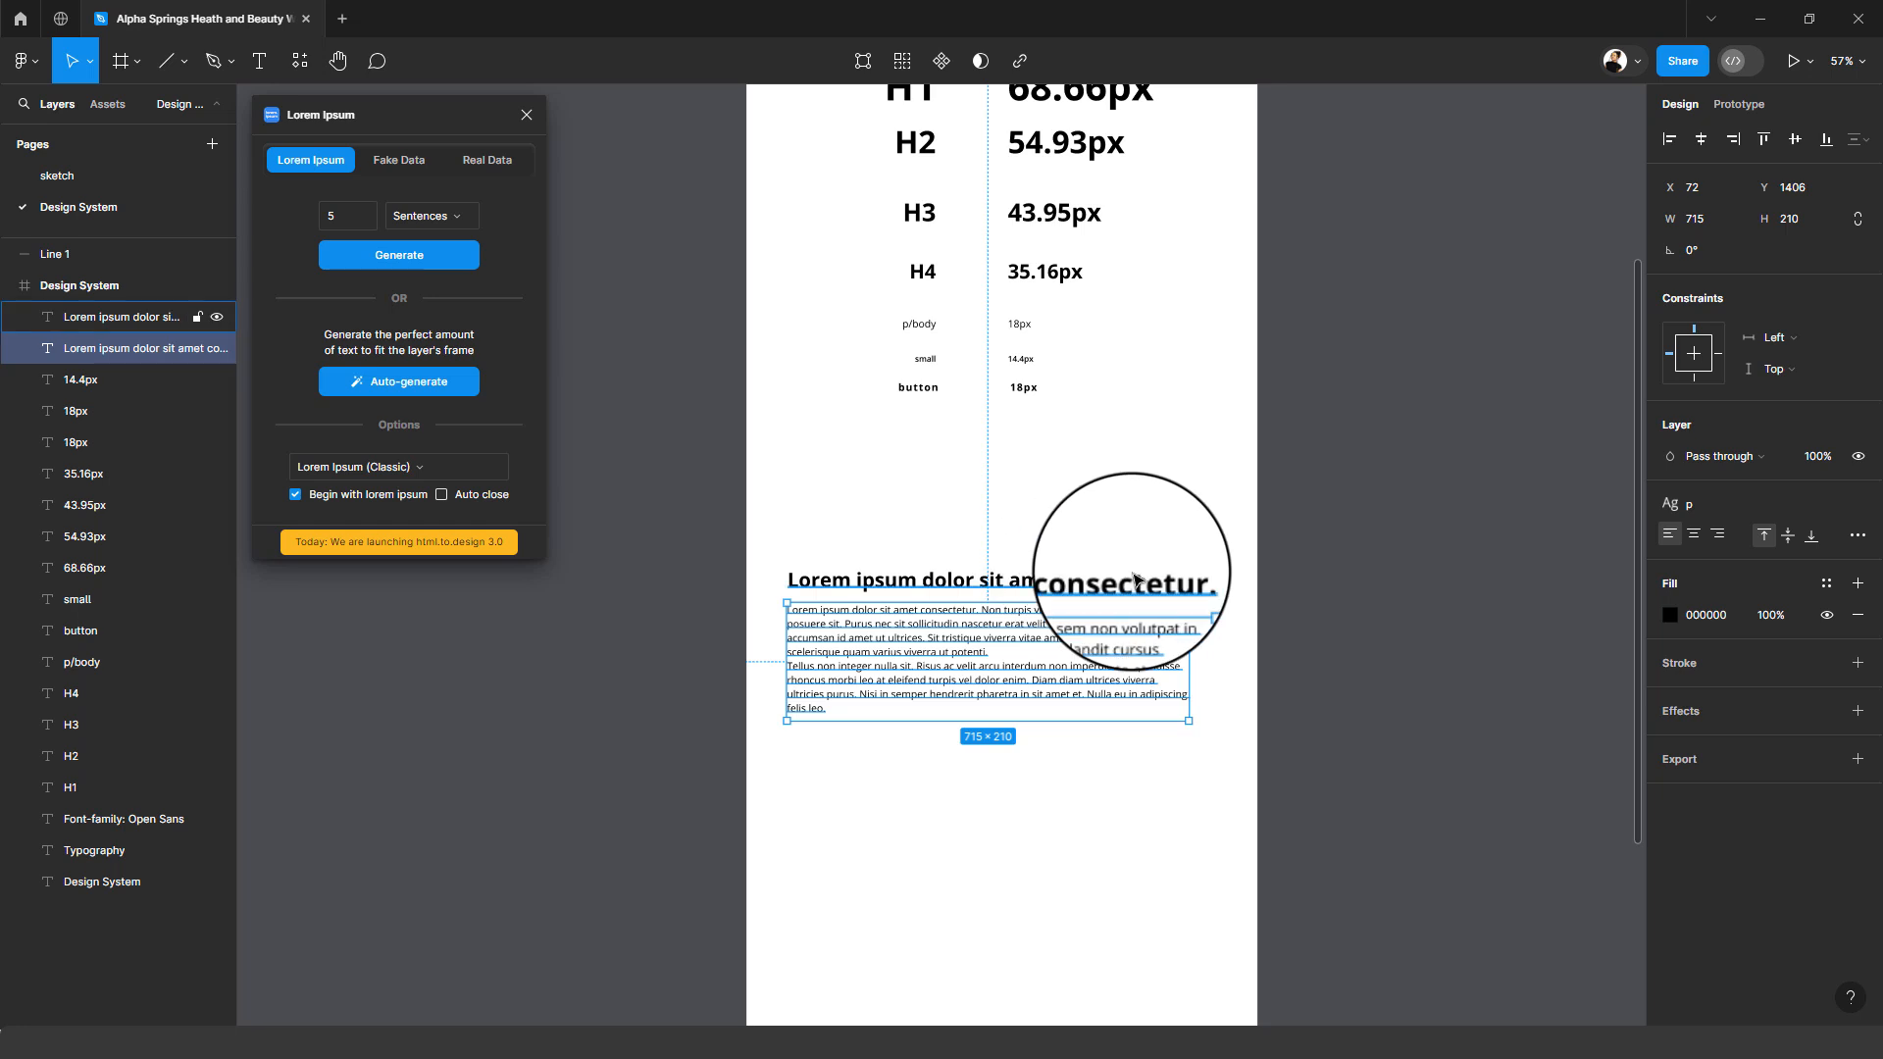
- Duplicate the h4 Lorem Ipsum heading three times, spacing the copies down the frame below the paragraph block
{"action": "scroll", "coordinate": [1128, 564], "scroll_direction": "up", "scroll_amount": 3}
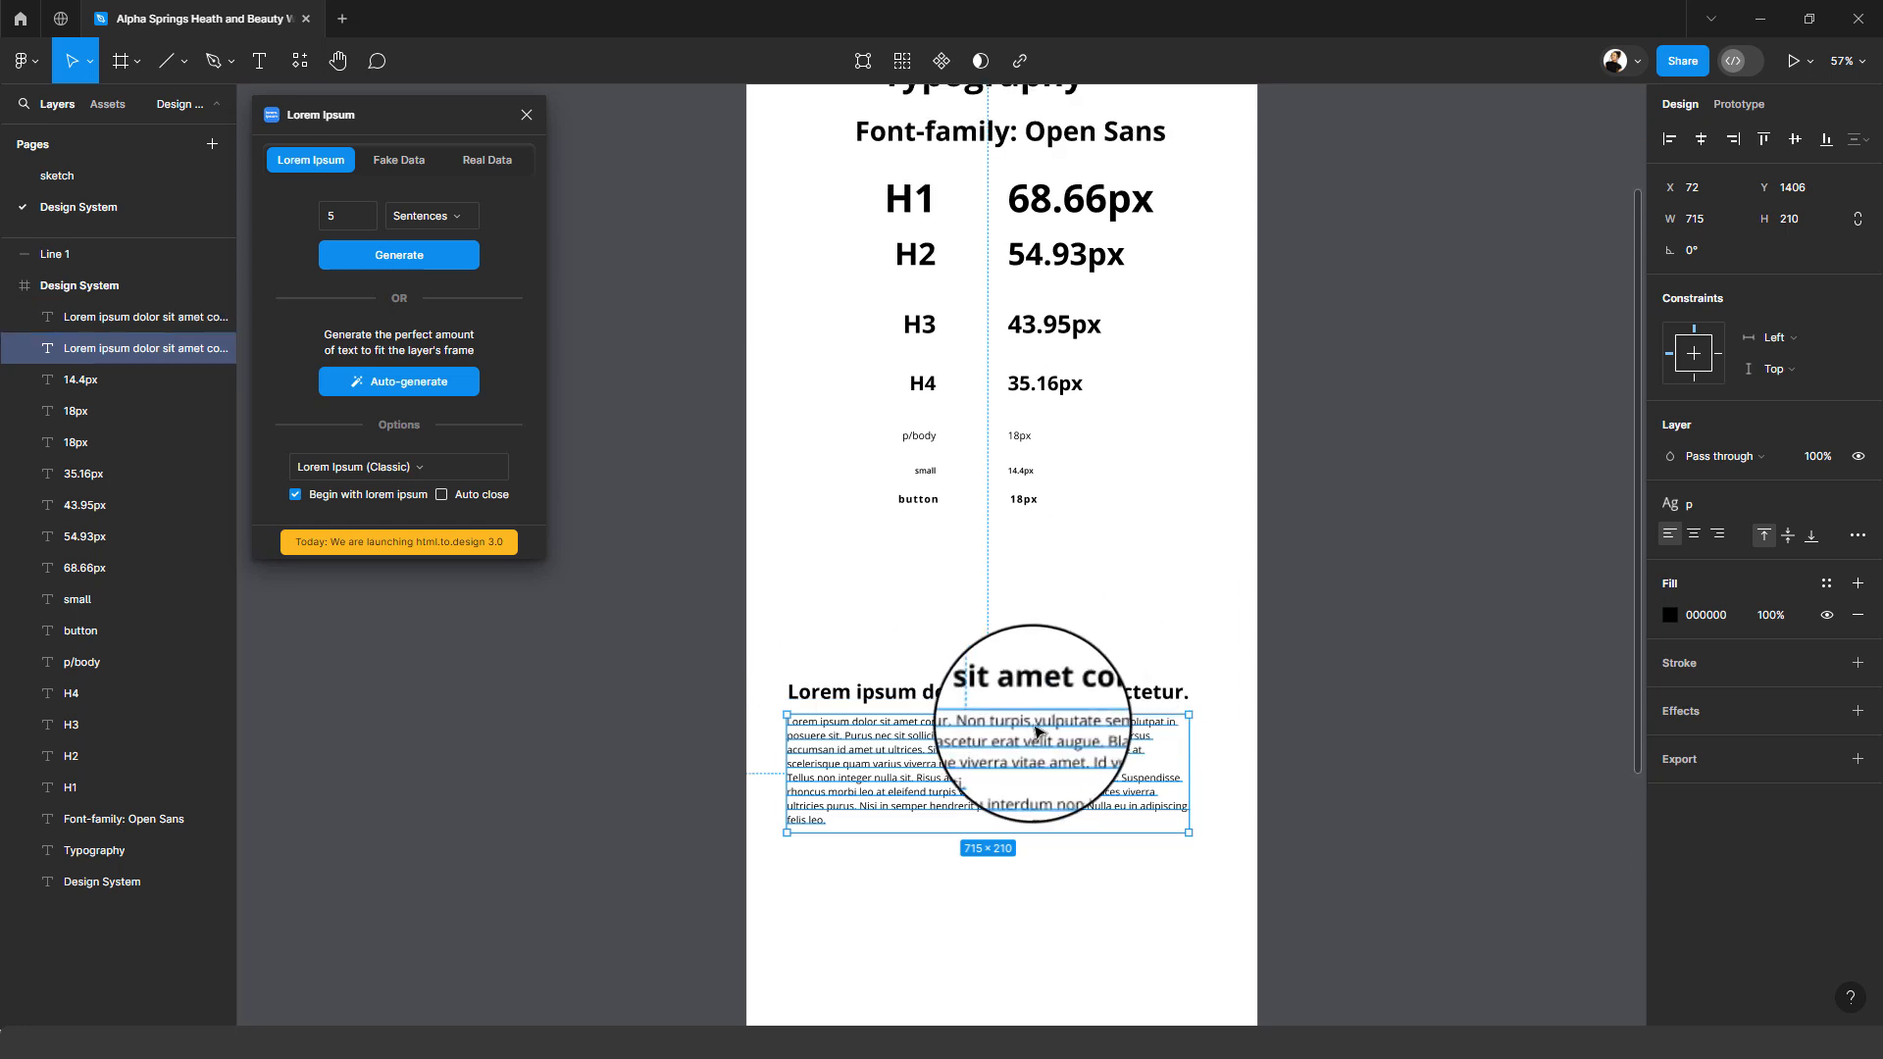
{"action": "left_click", "coordinate": [1020, 692]}
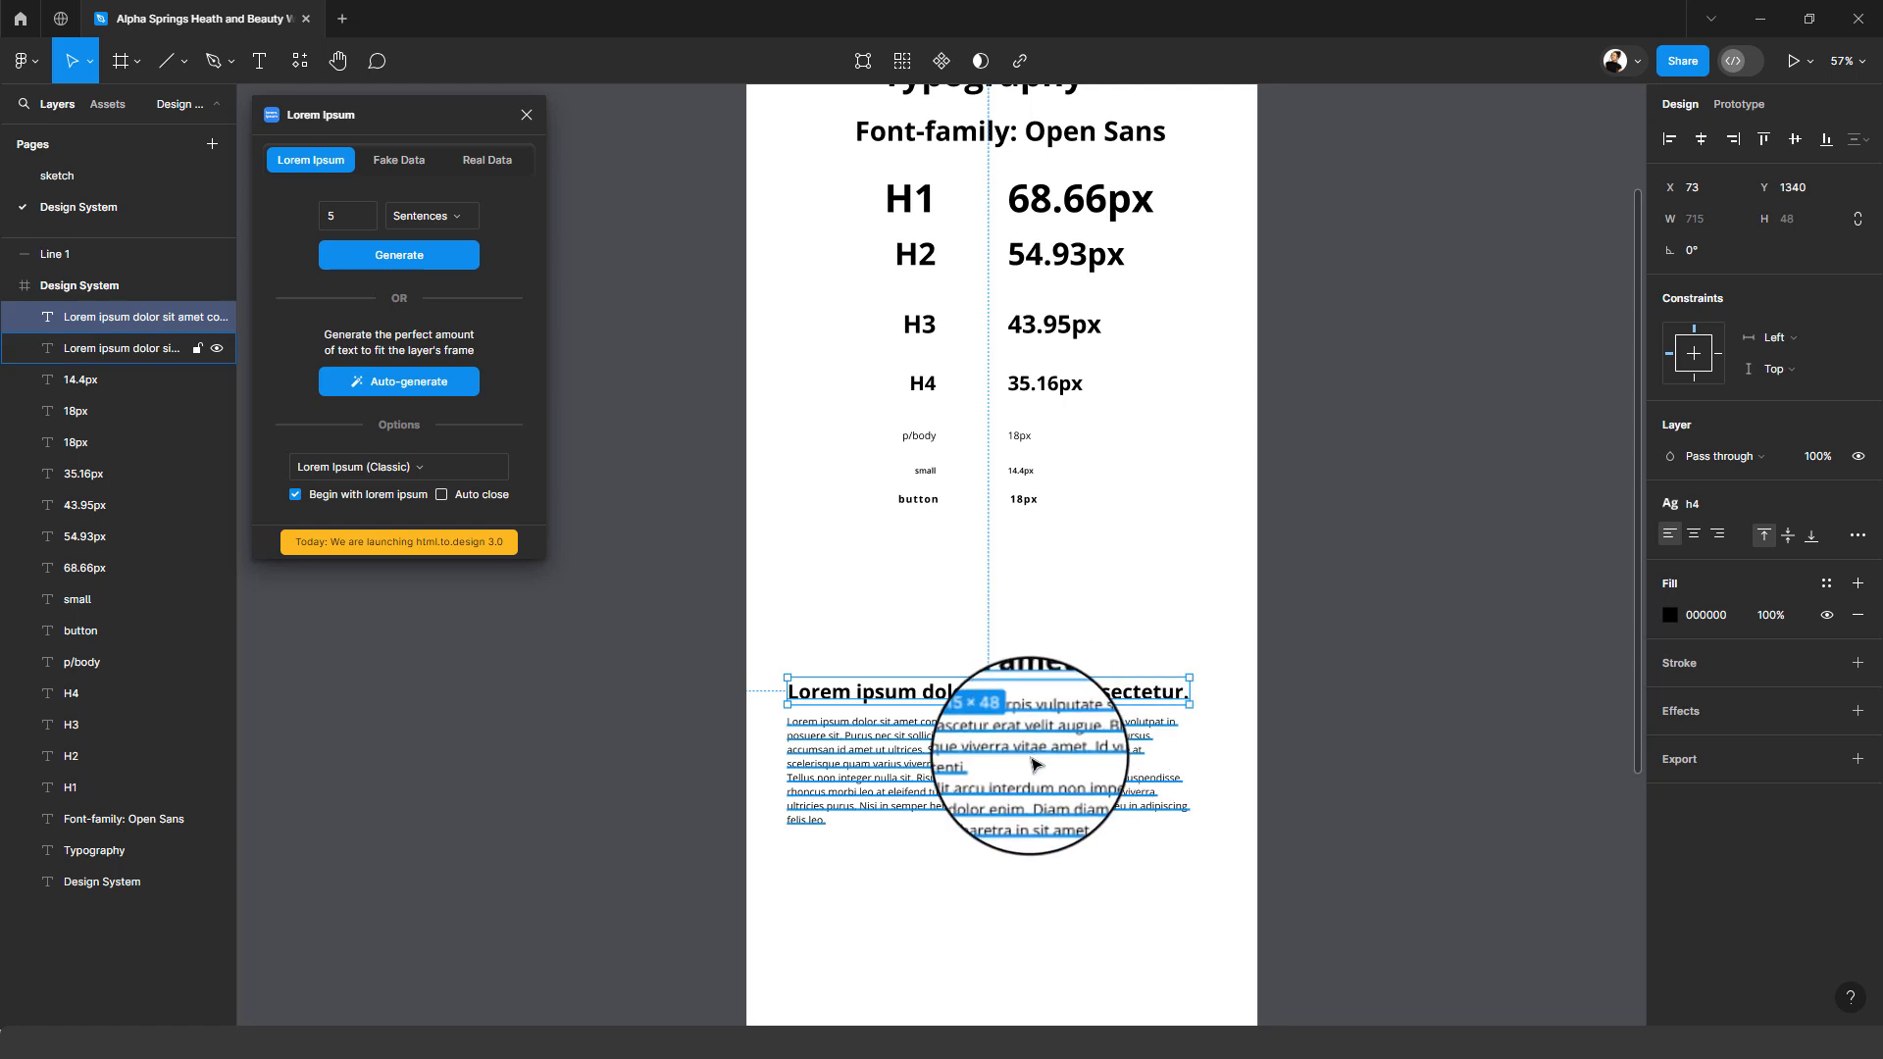
{"action": "left_click", "coordinate": [995, 795]}
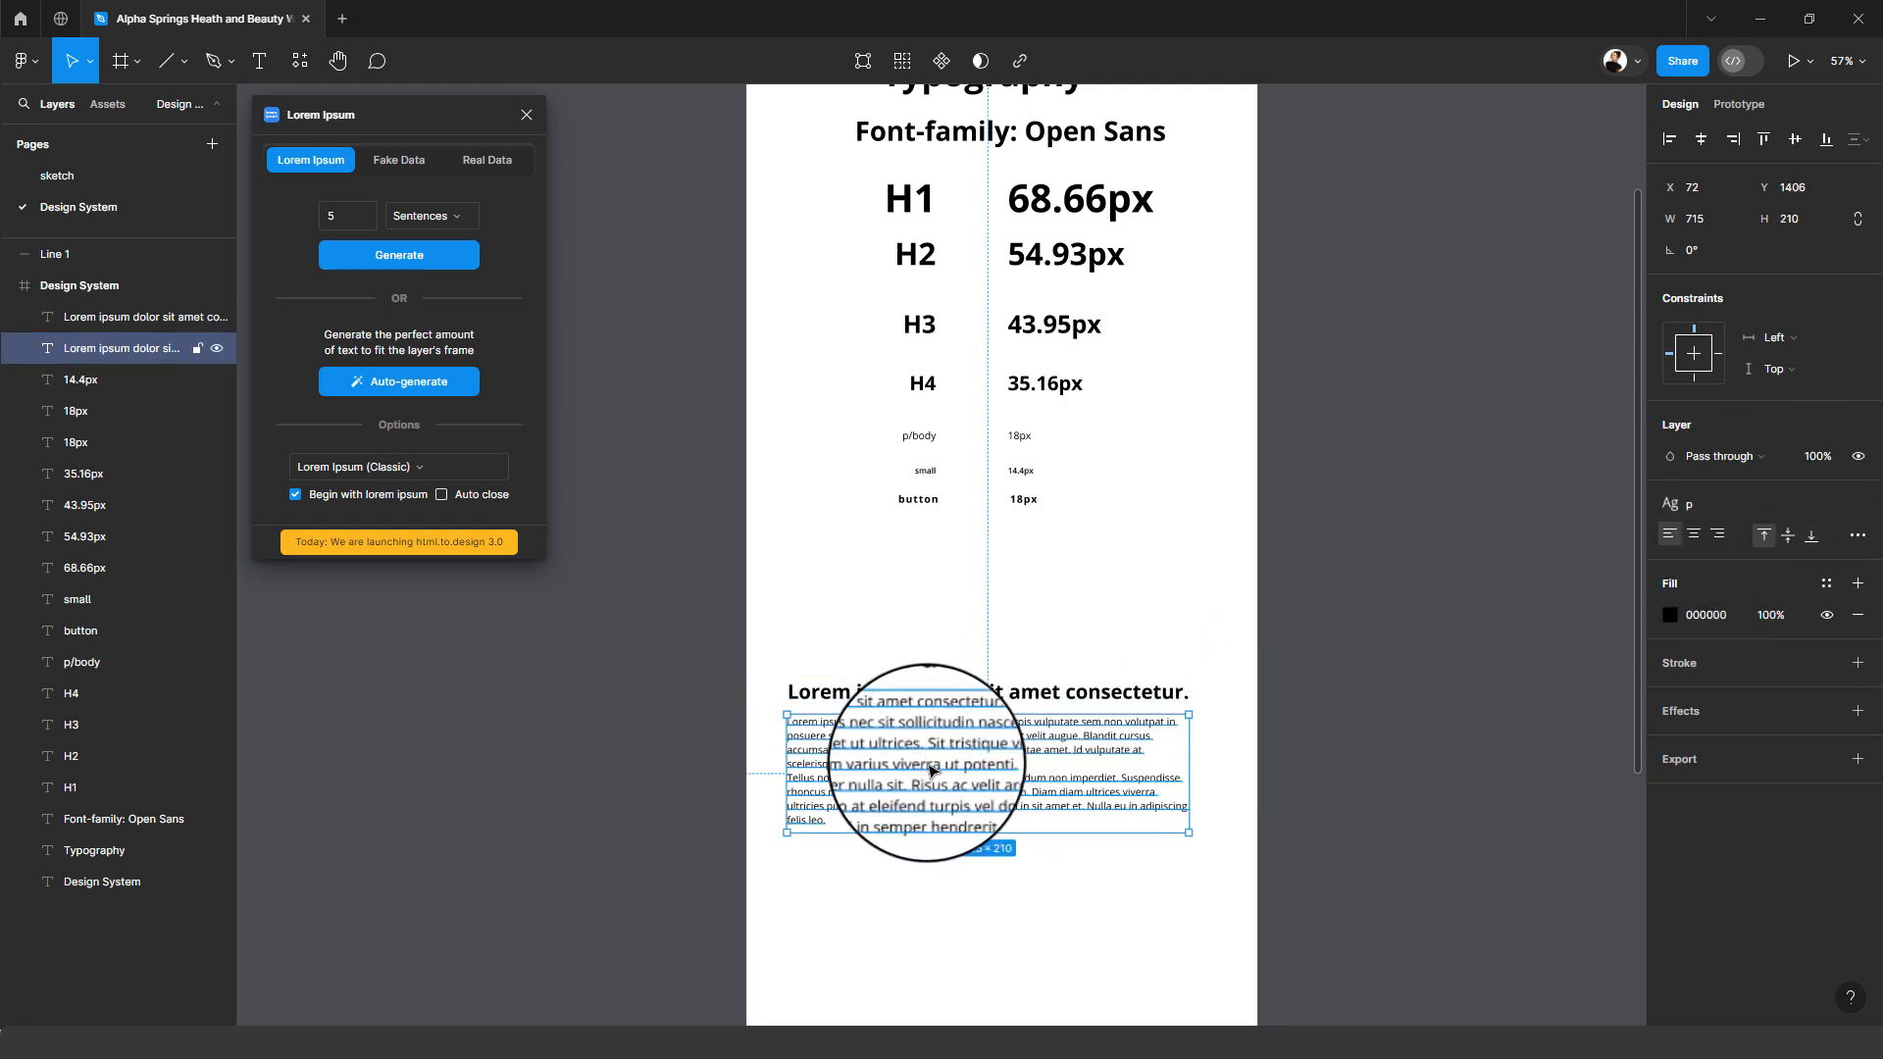
{"action": "left_click", "coordinate": [1062, 699]}
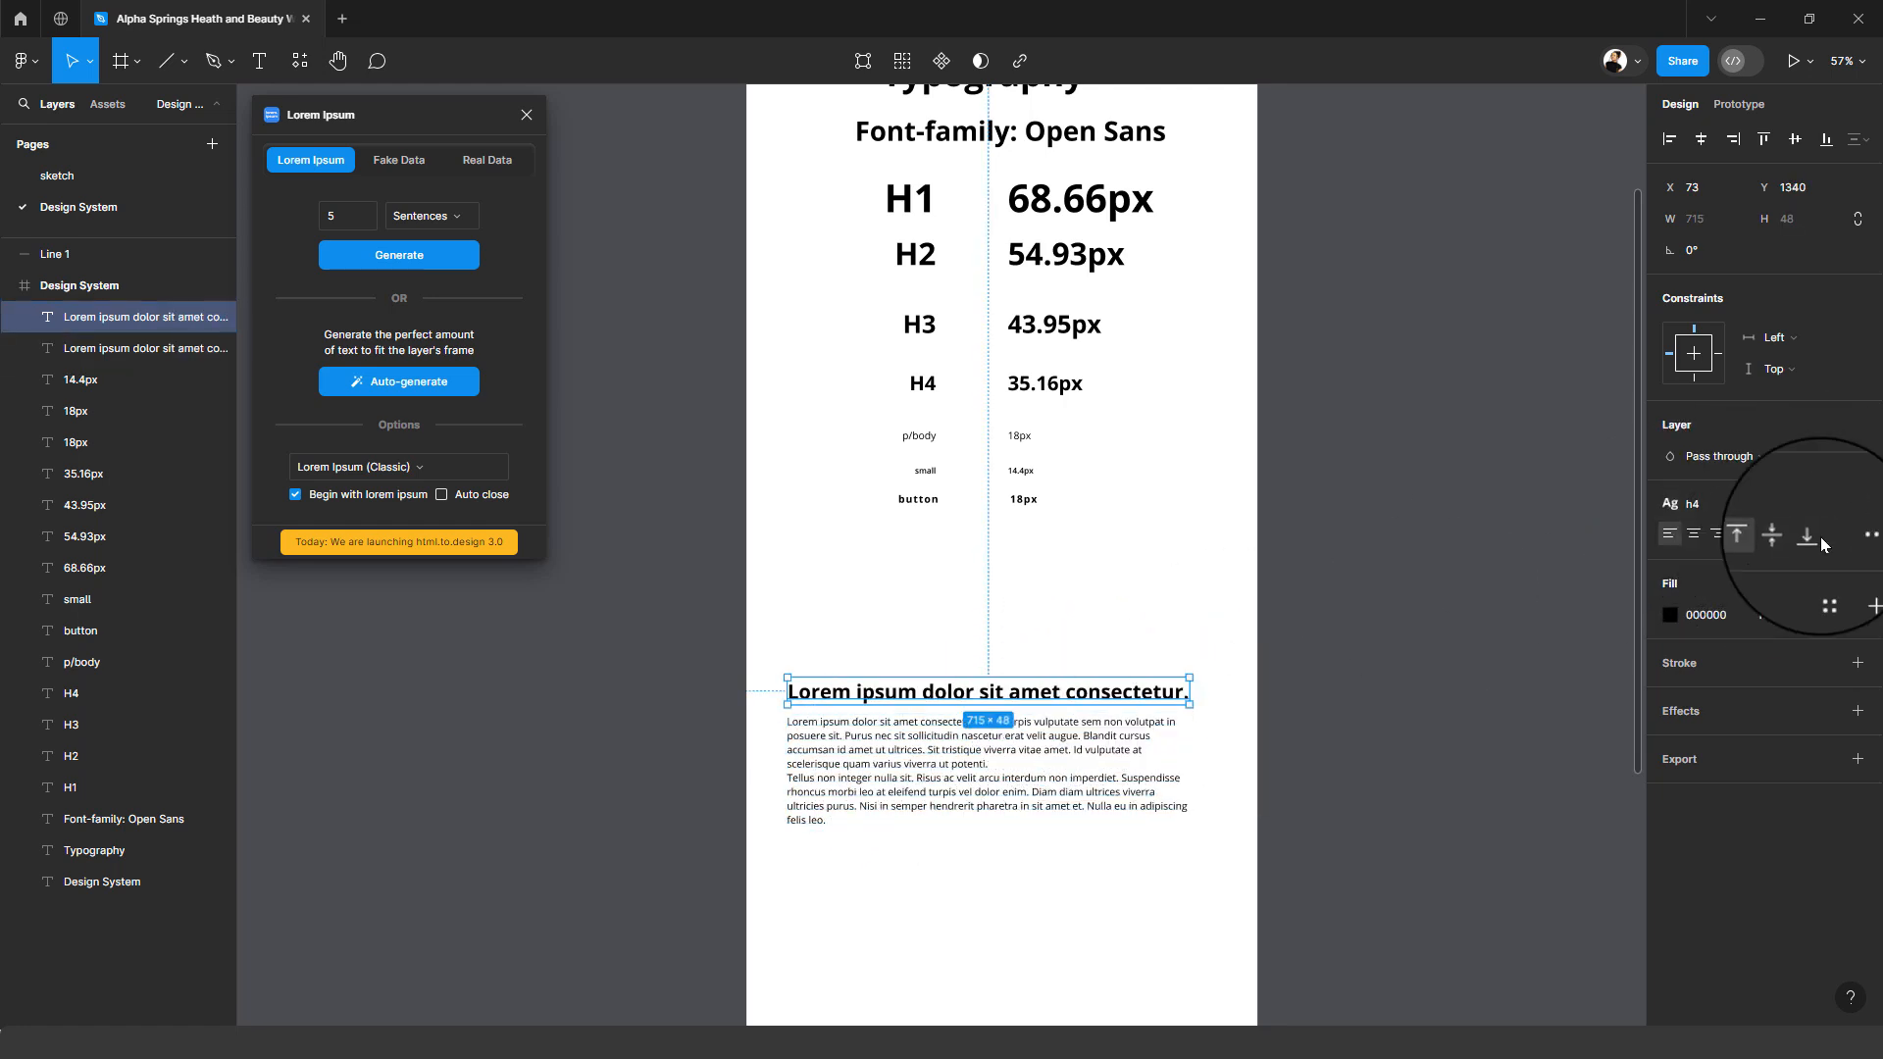
{"action": "left_click", "coordinate": [1702, 503]}
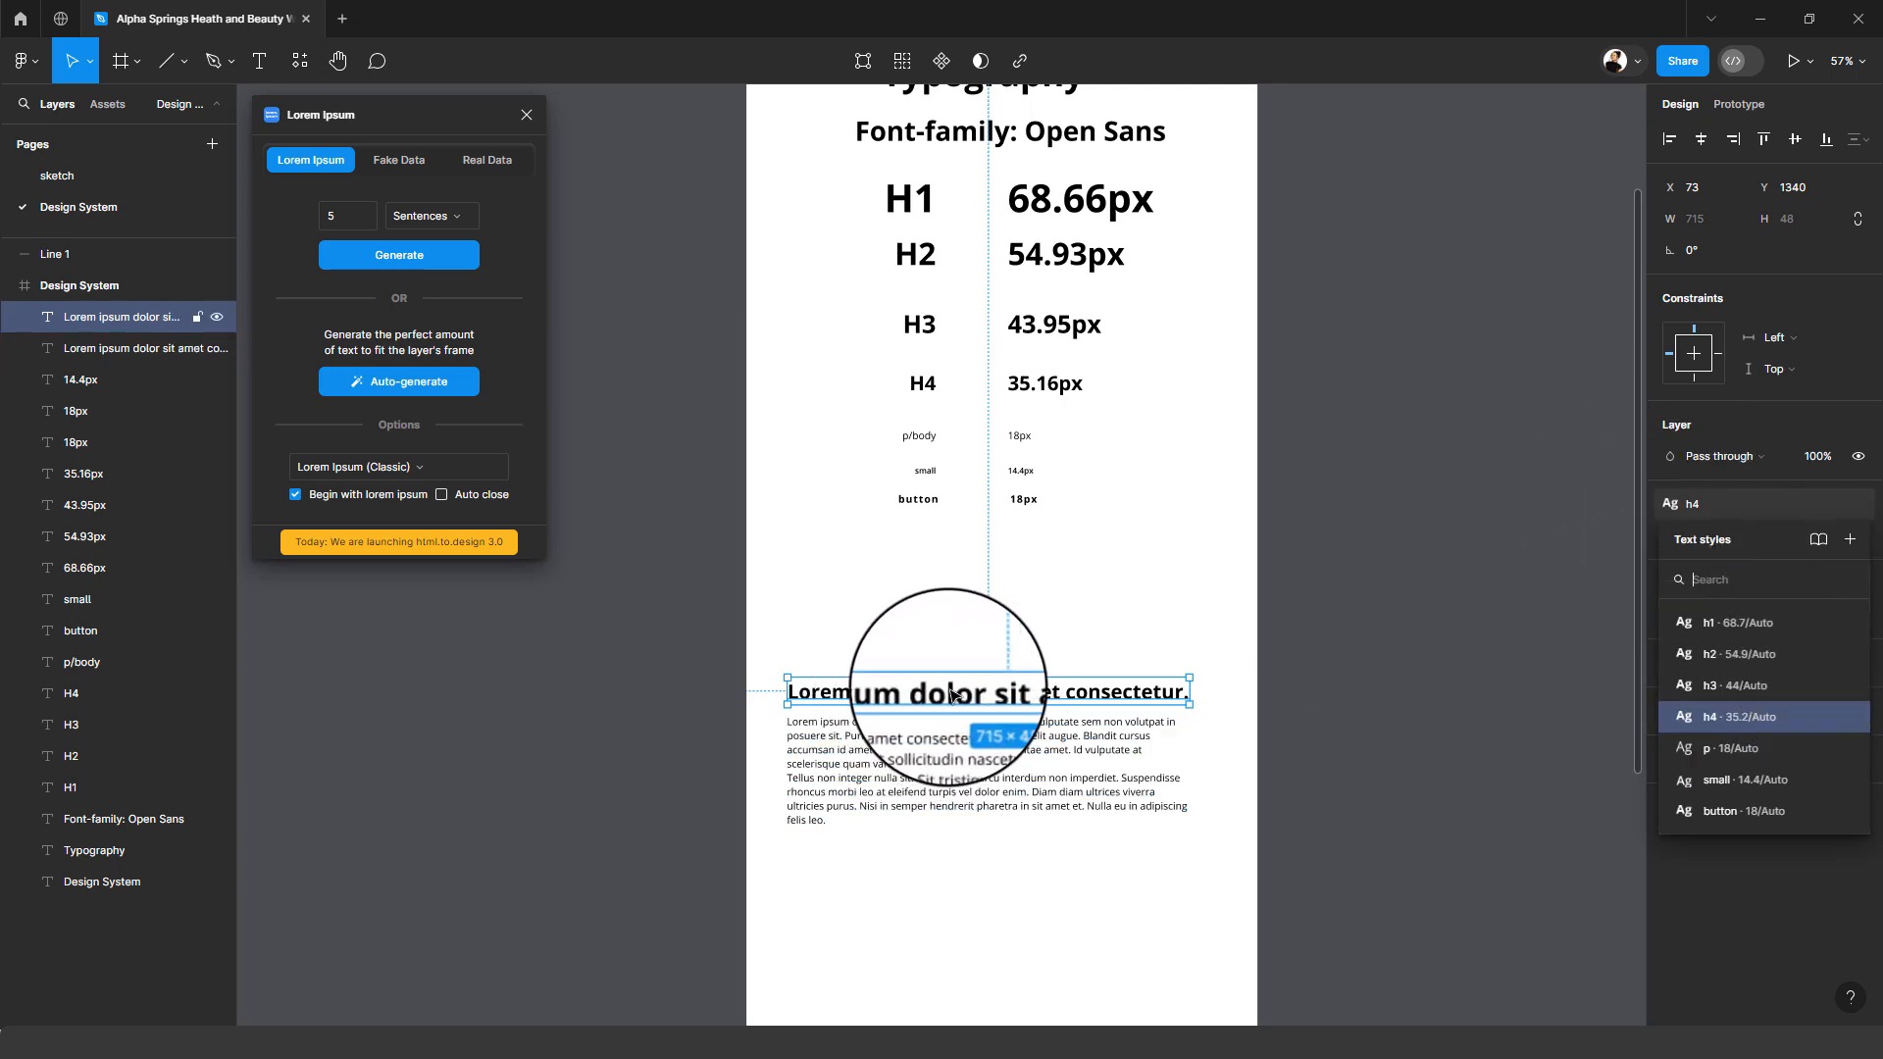
{"action": "scroll", "coordinate": [1015, 680], "scroll_direction": "down", "scroll_amount": 2}
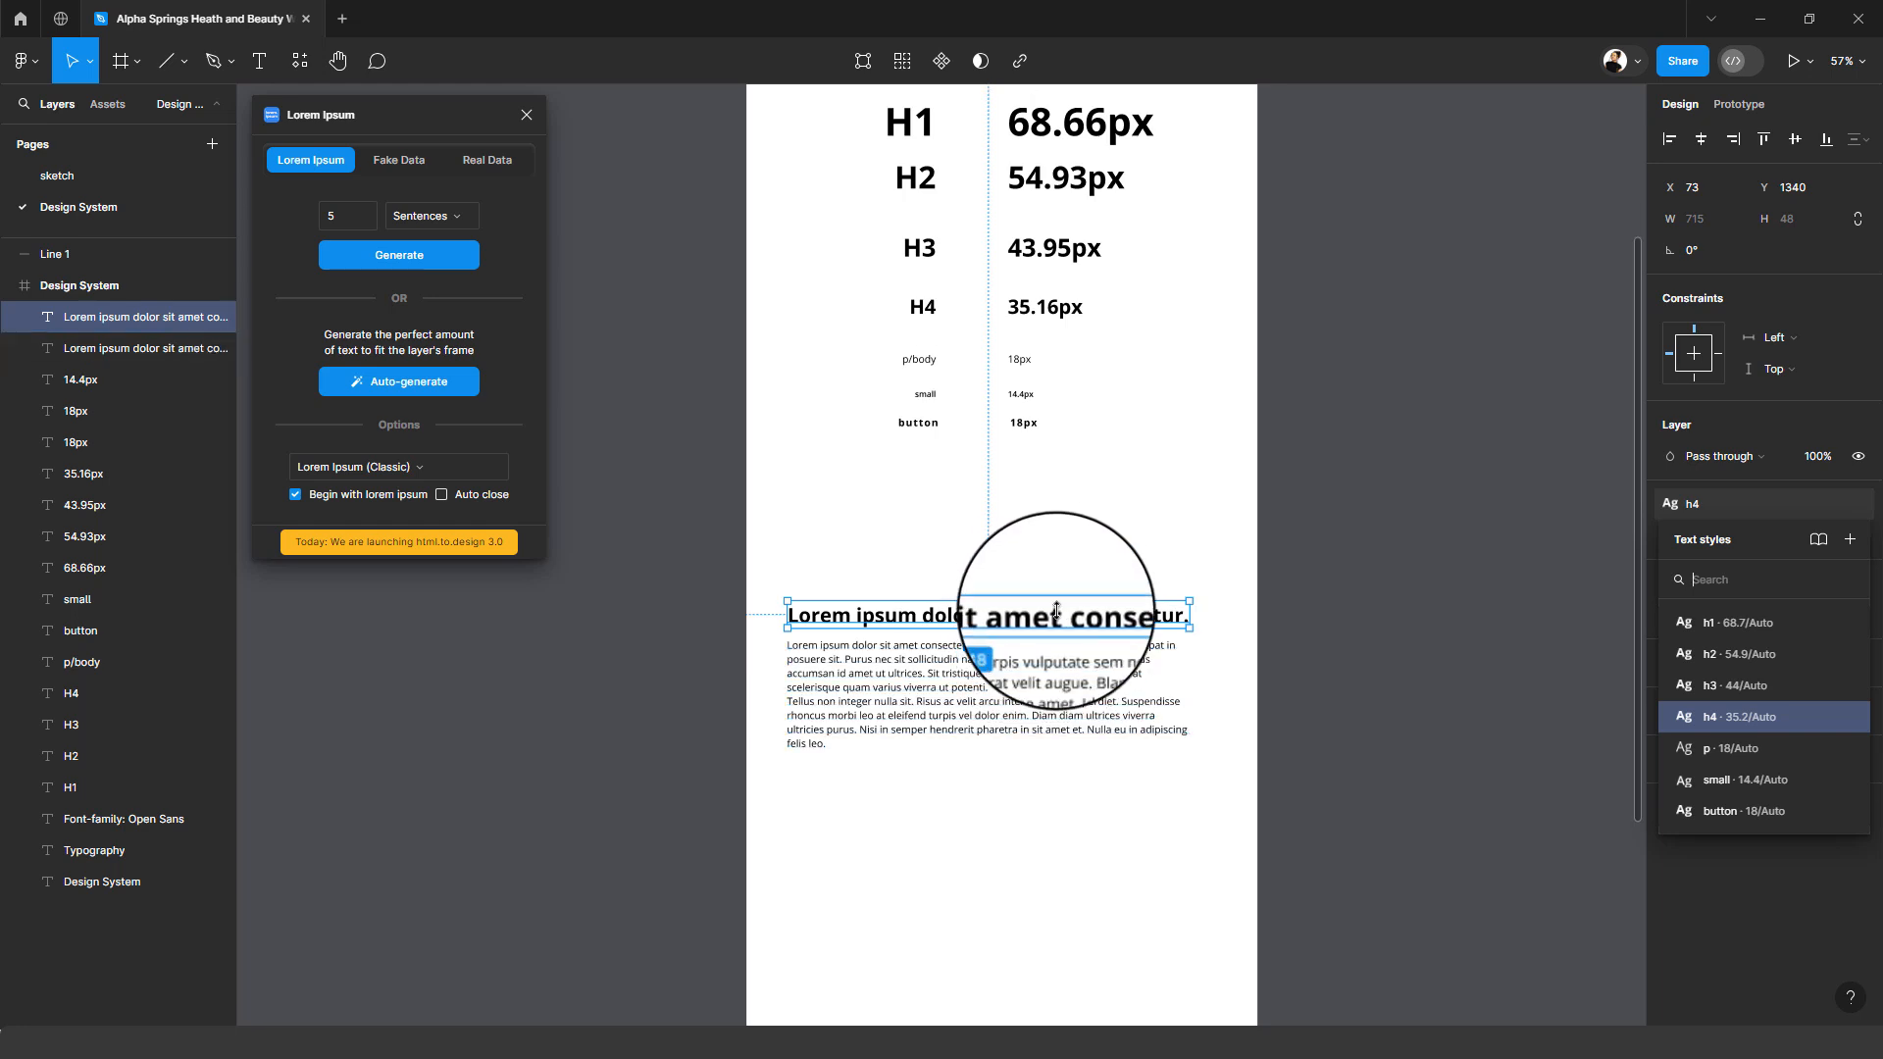
{"action": "left_click_drag", "start_coordinate": [1025, 616], "coordinate": [1010, 977]}
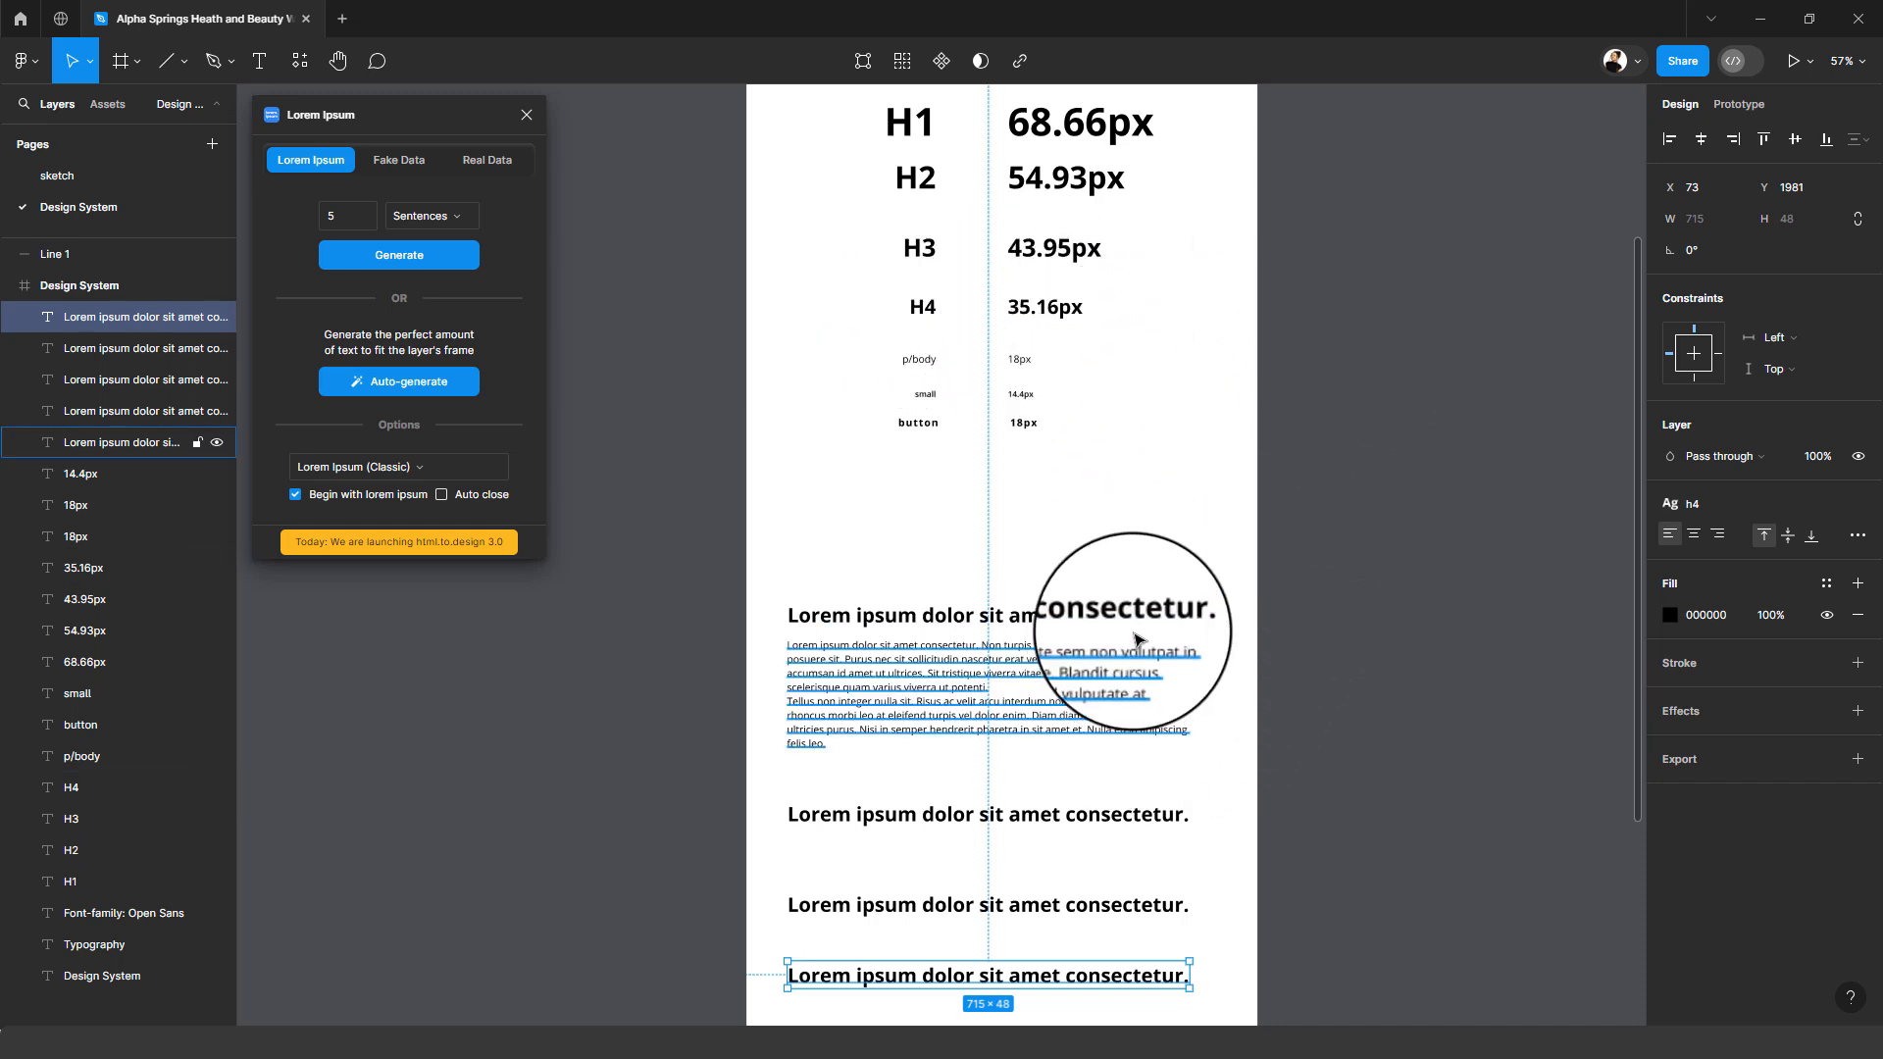
- Set the font size of the h4 text style to 21
{"action": "left_click", "coordinate": [1797, 502]}
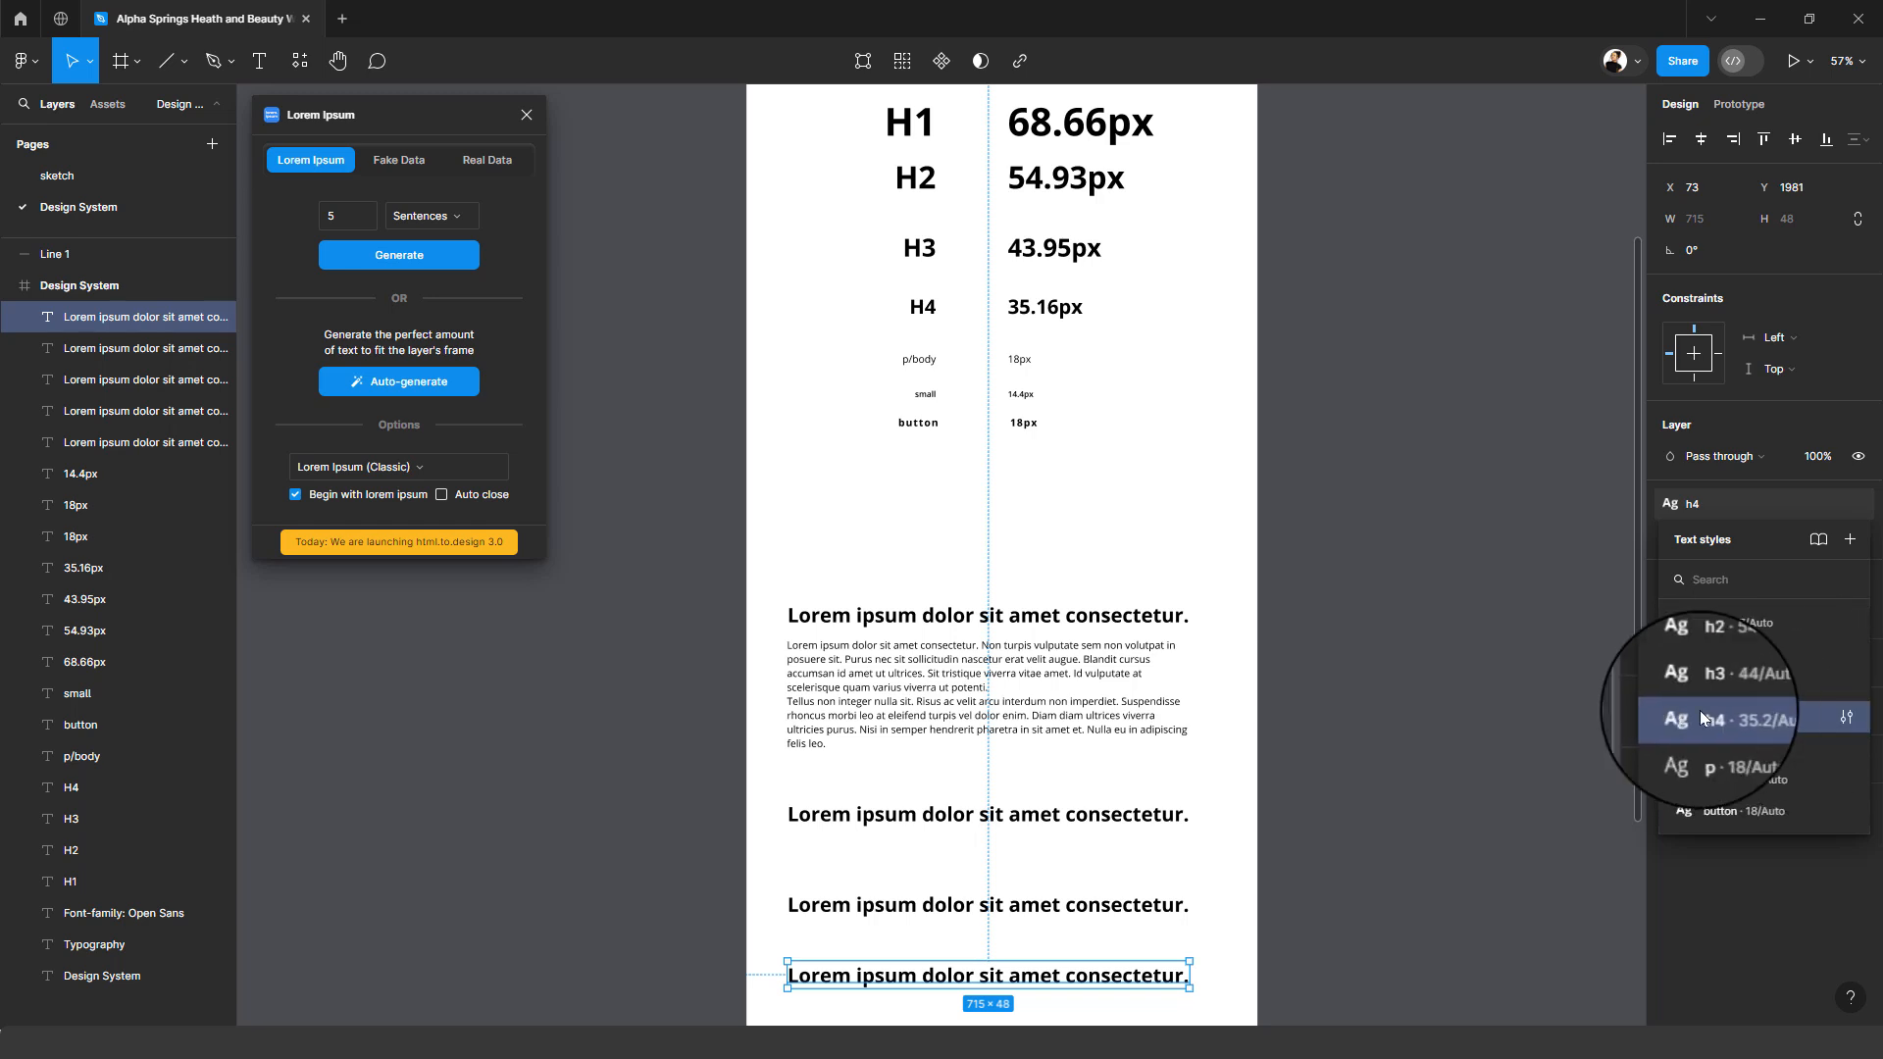
{"action": "left_click", "coordinate": [1848, 721]}
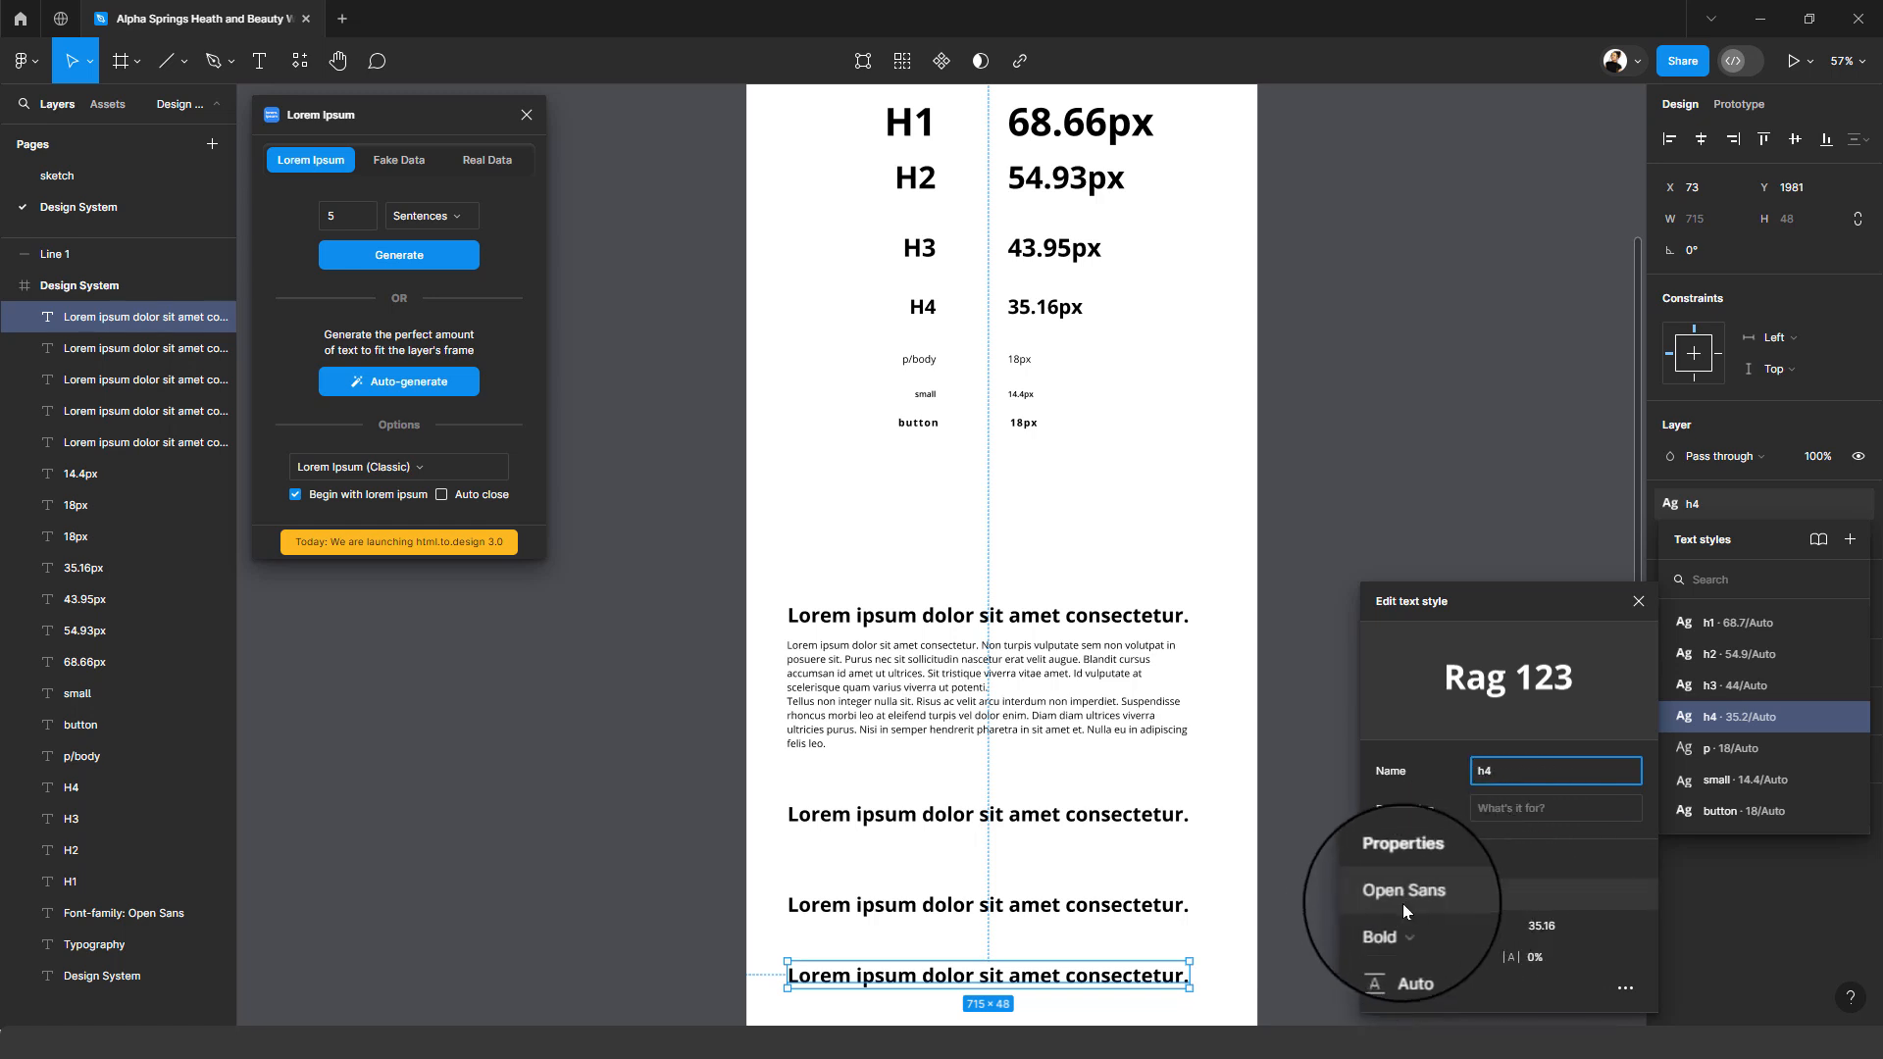
{"action": "type", "text": "h4"}
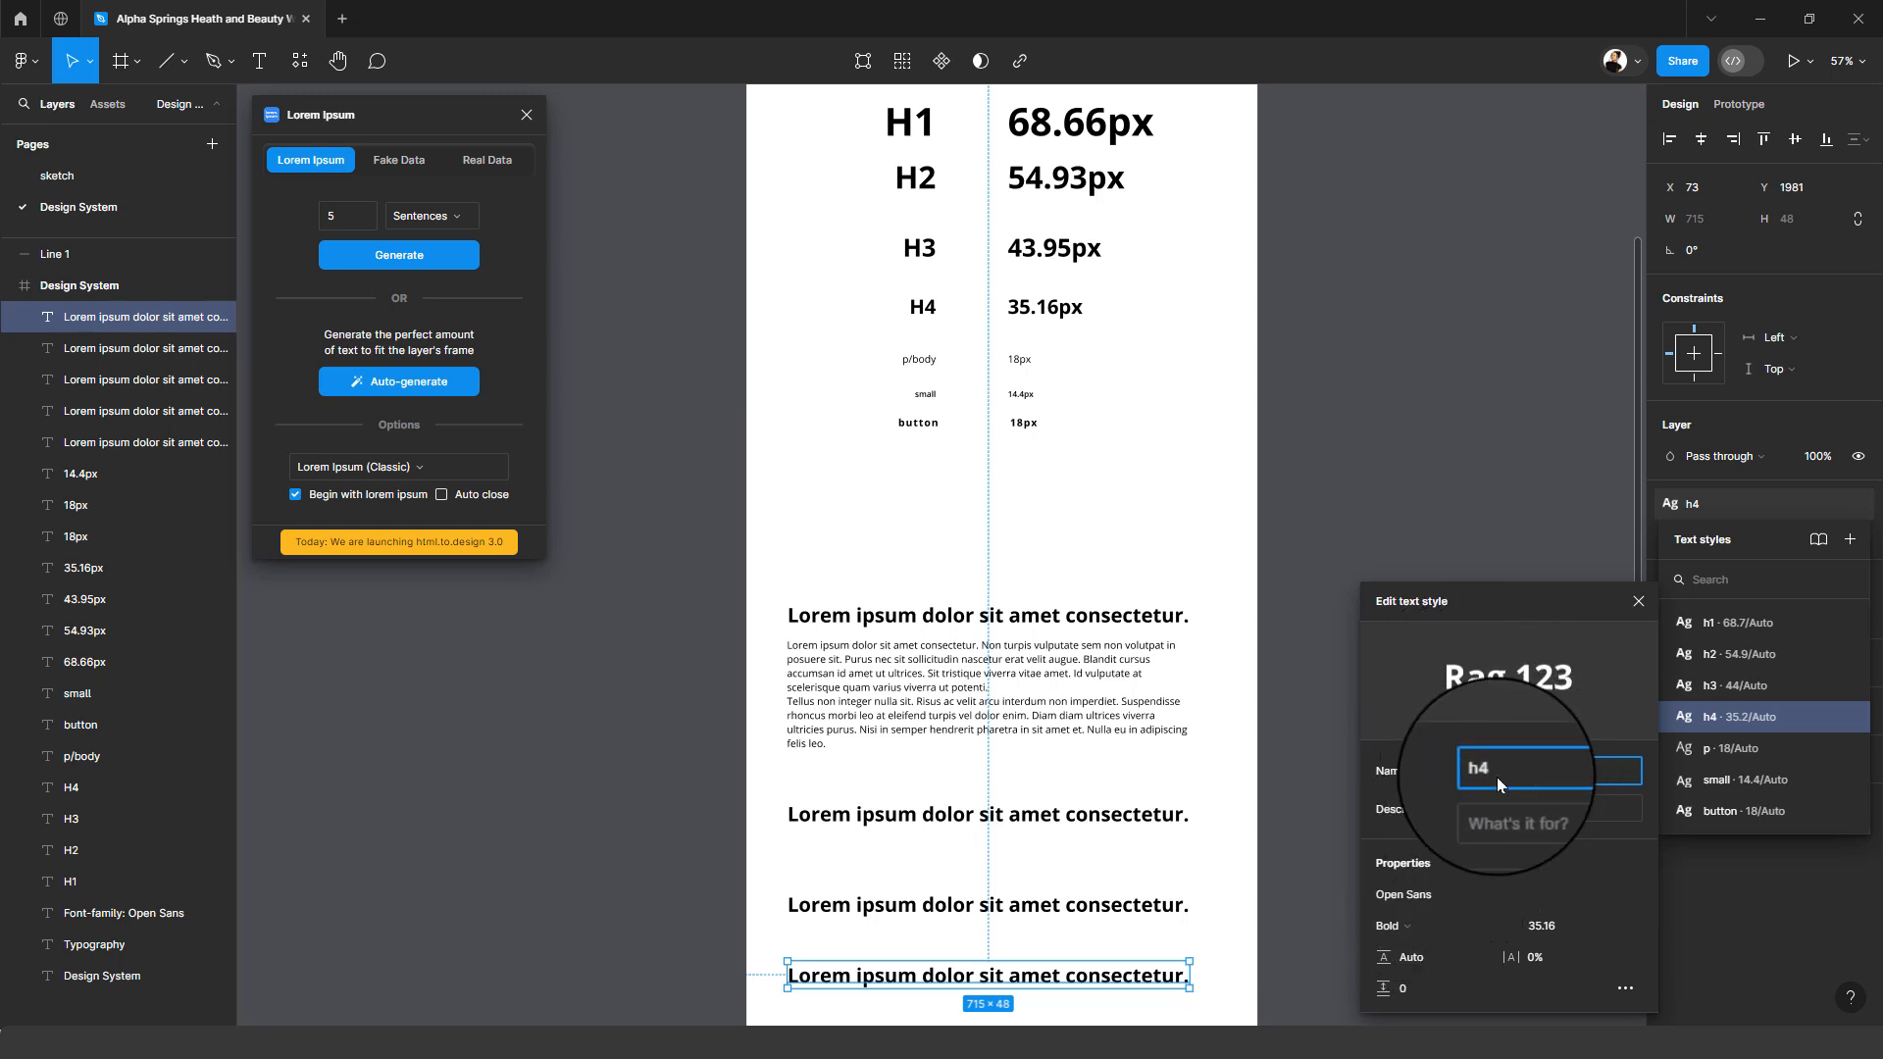
{"action": "left_click", "coordinate": [1542, 927]}
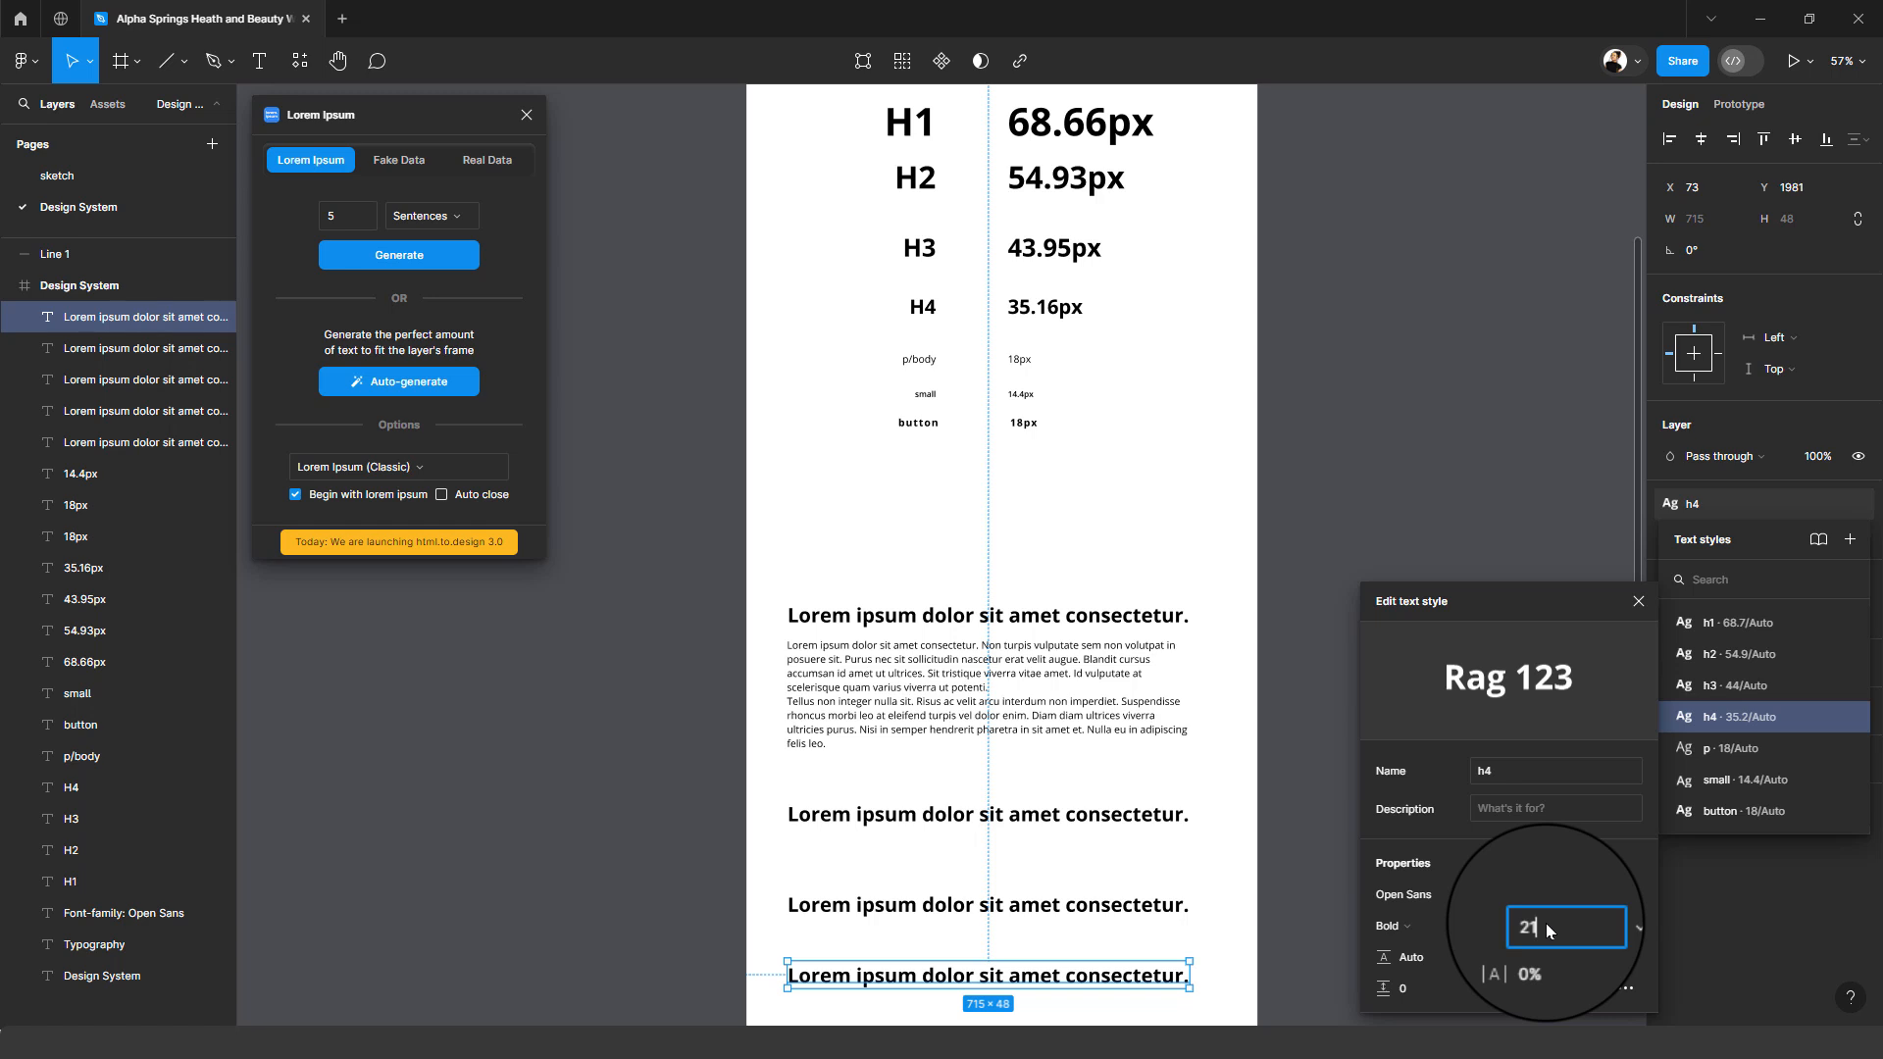
{"action": "key", "text": "Return"}
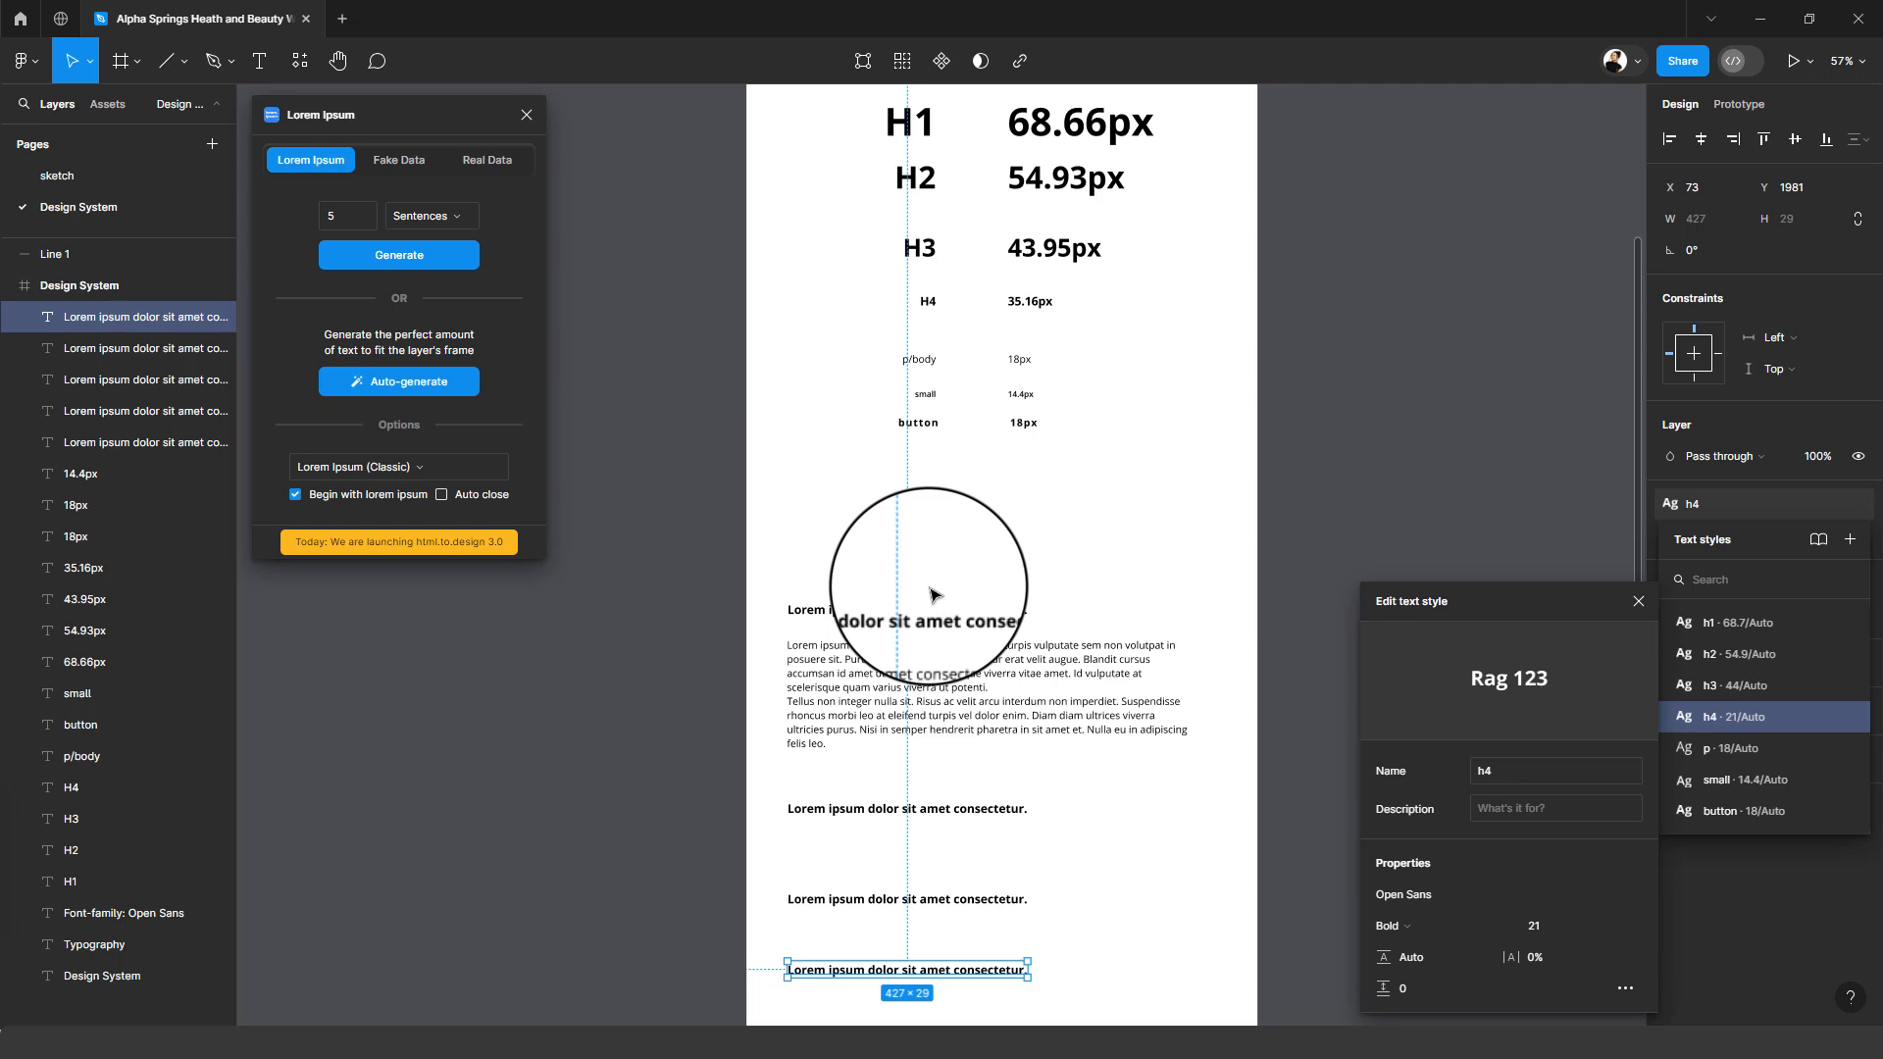
{"action": "left_click", "coordinate": [1068, 973]}
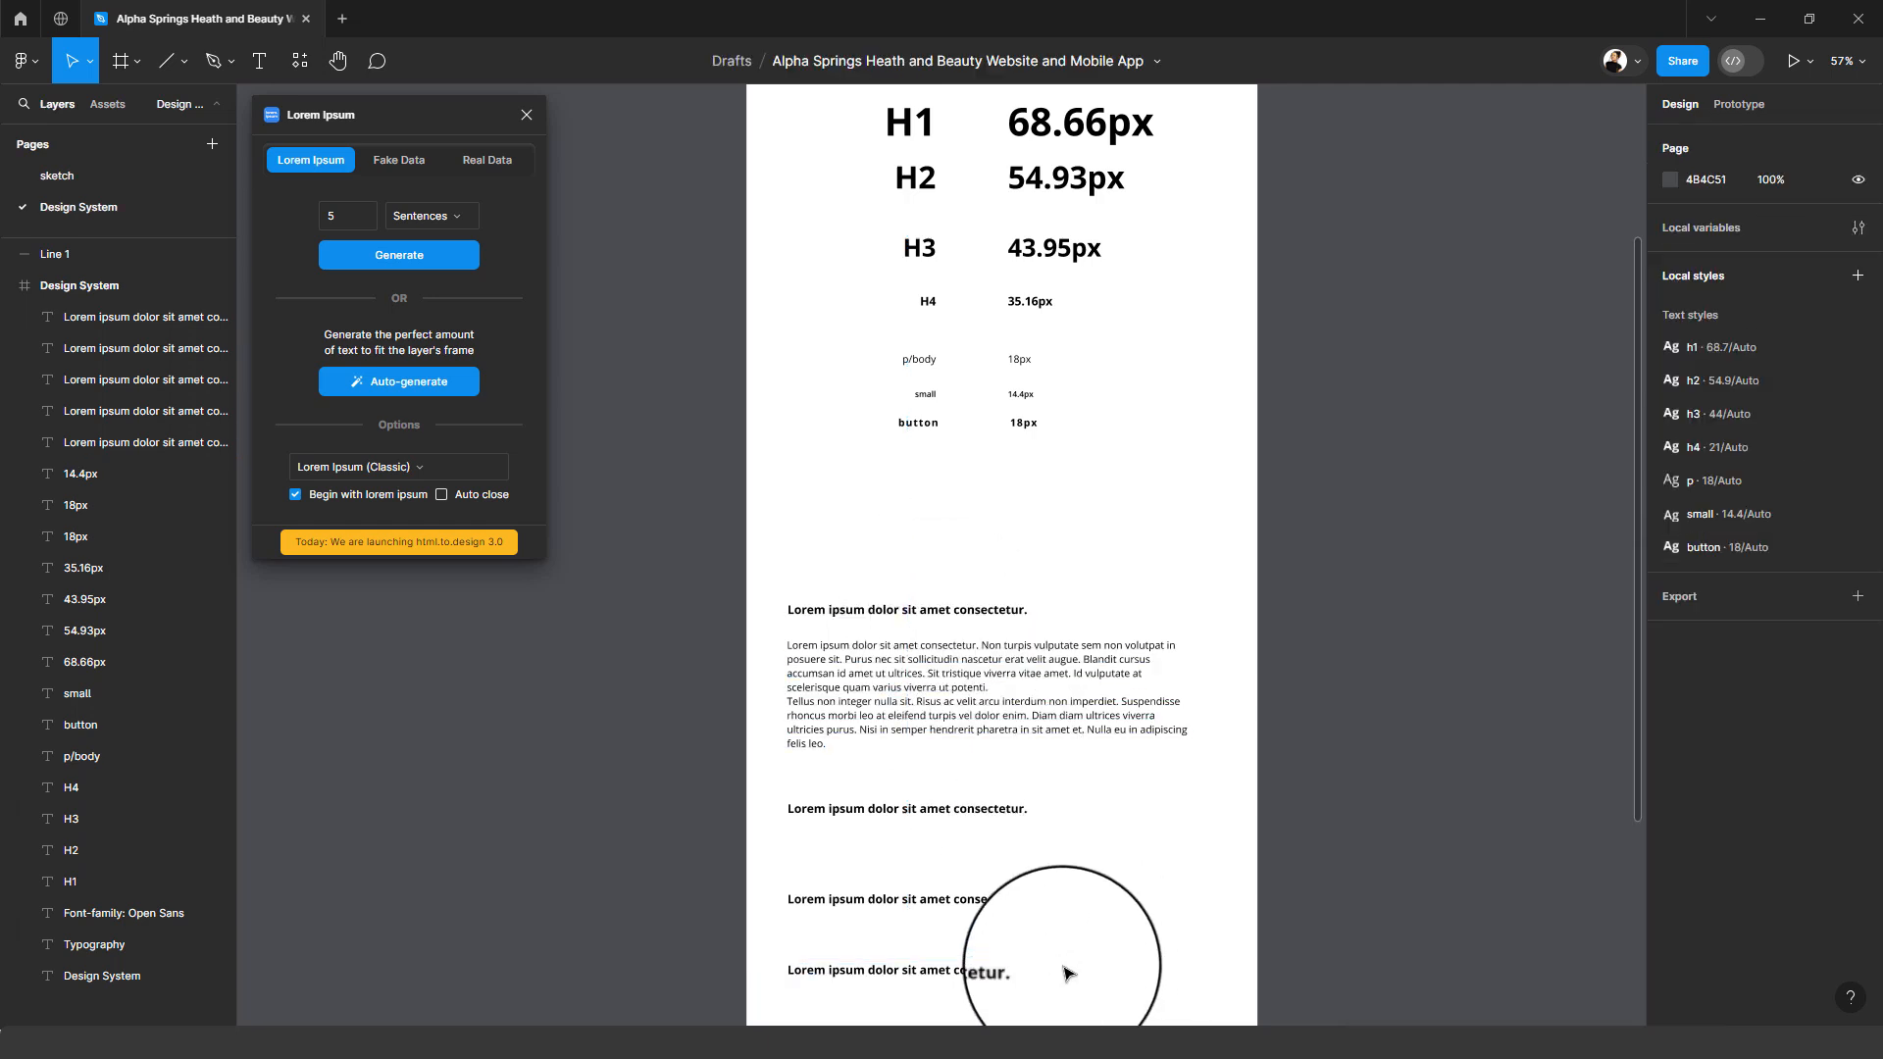
- Undo the h4 font size change and delete all the Lorem Ipsum sample headings and the paragraph below the type scale
{"action": "left_click_drag", "start_coordinate": [1088, 985], "coordinate": [856, 587]}
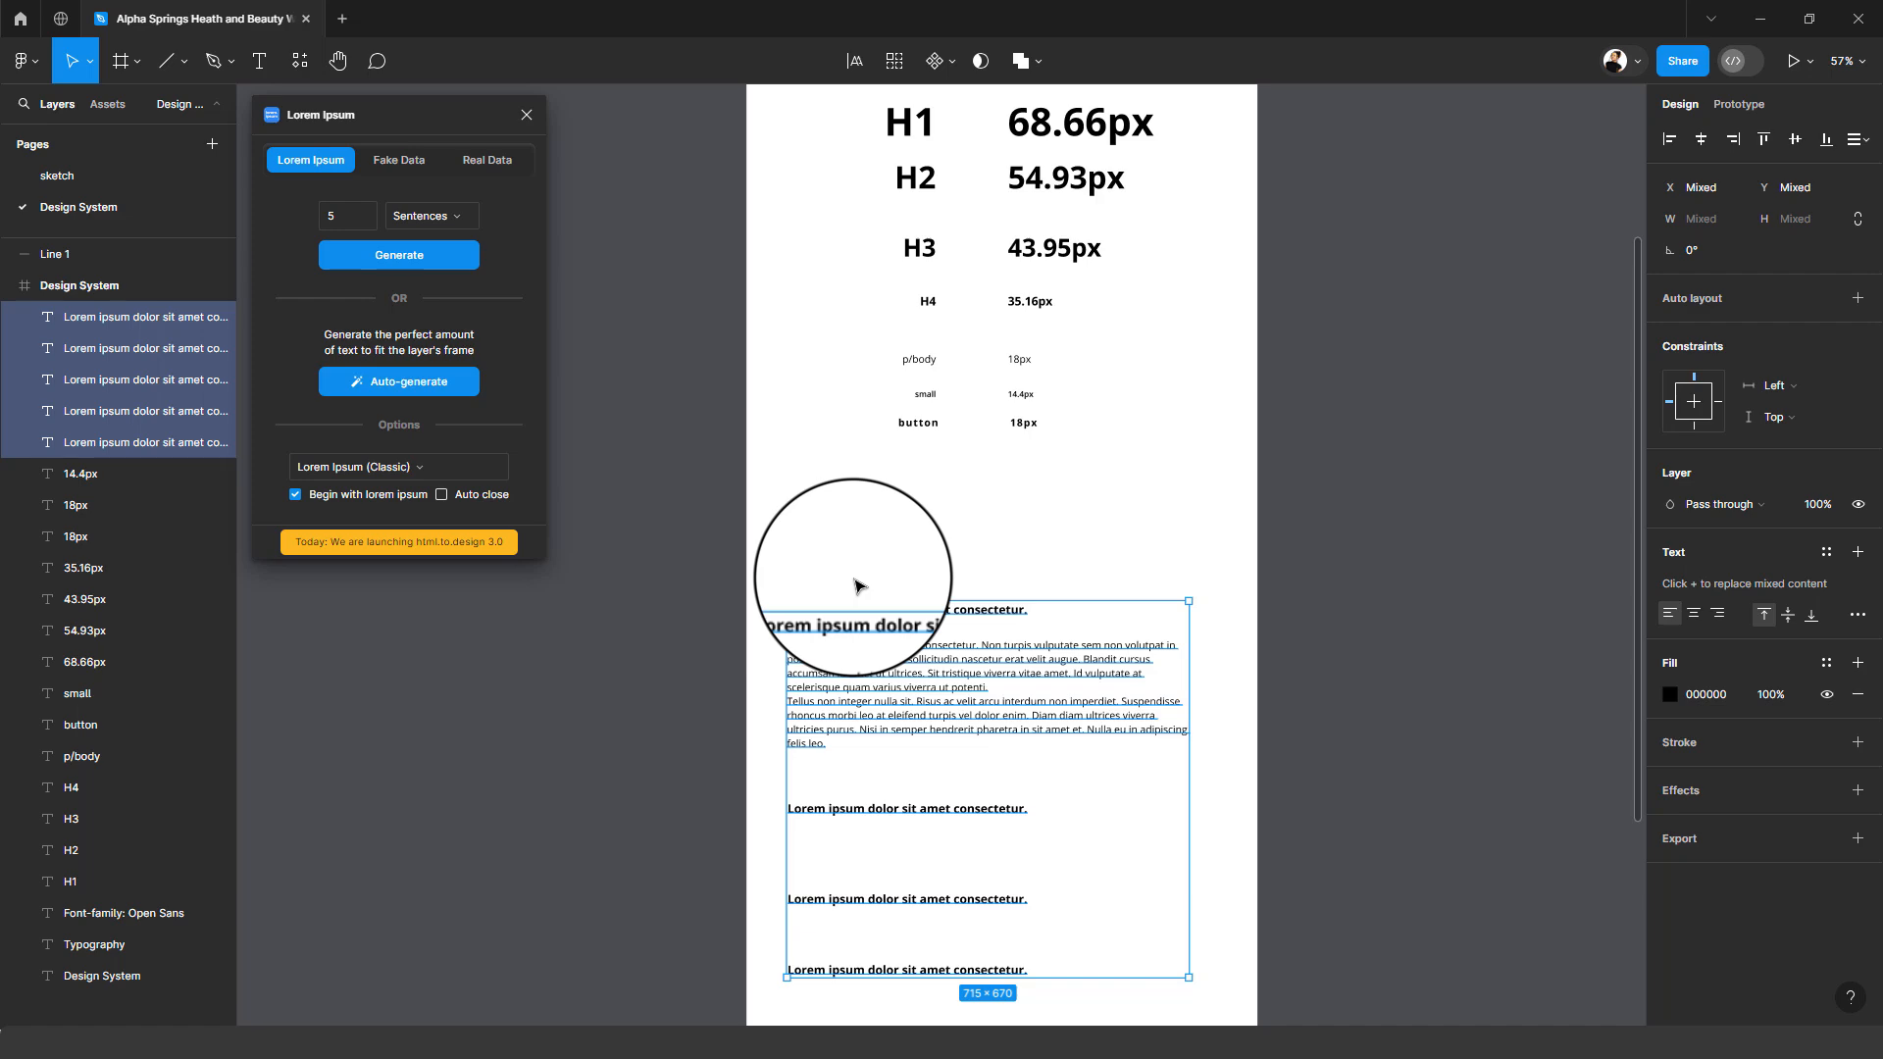
{"action": "key", "text": "Delete"}
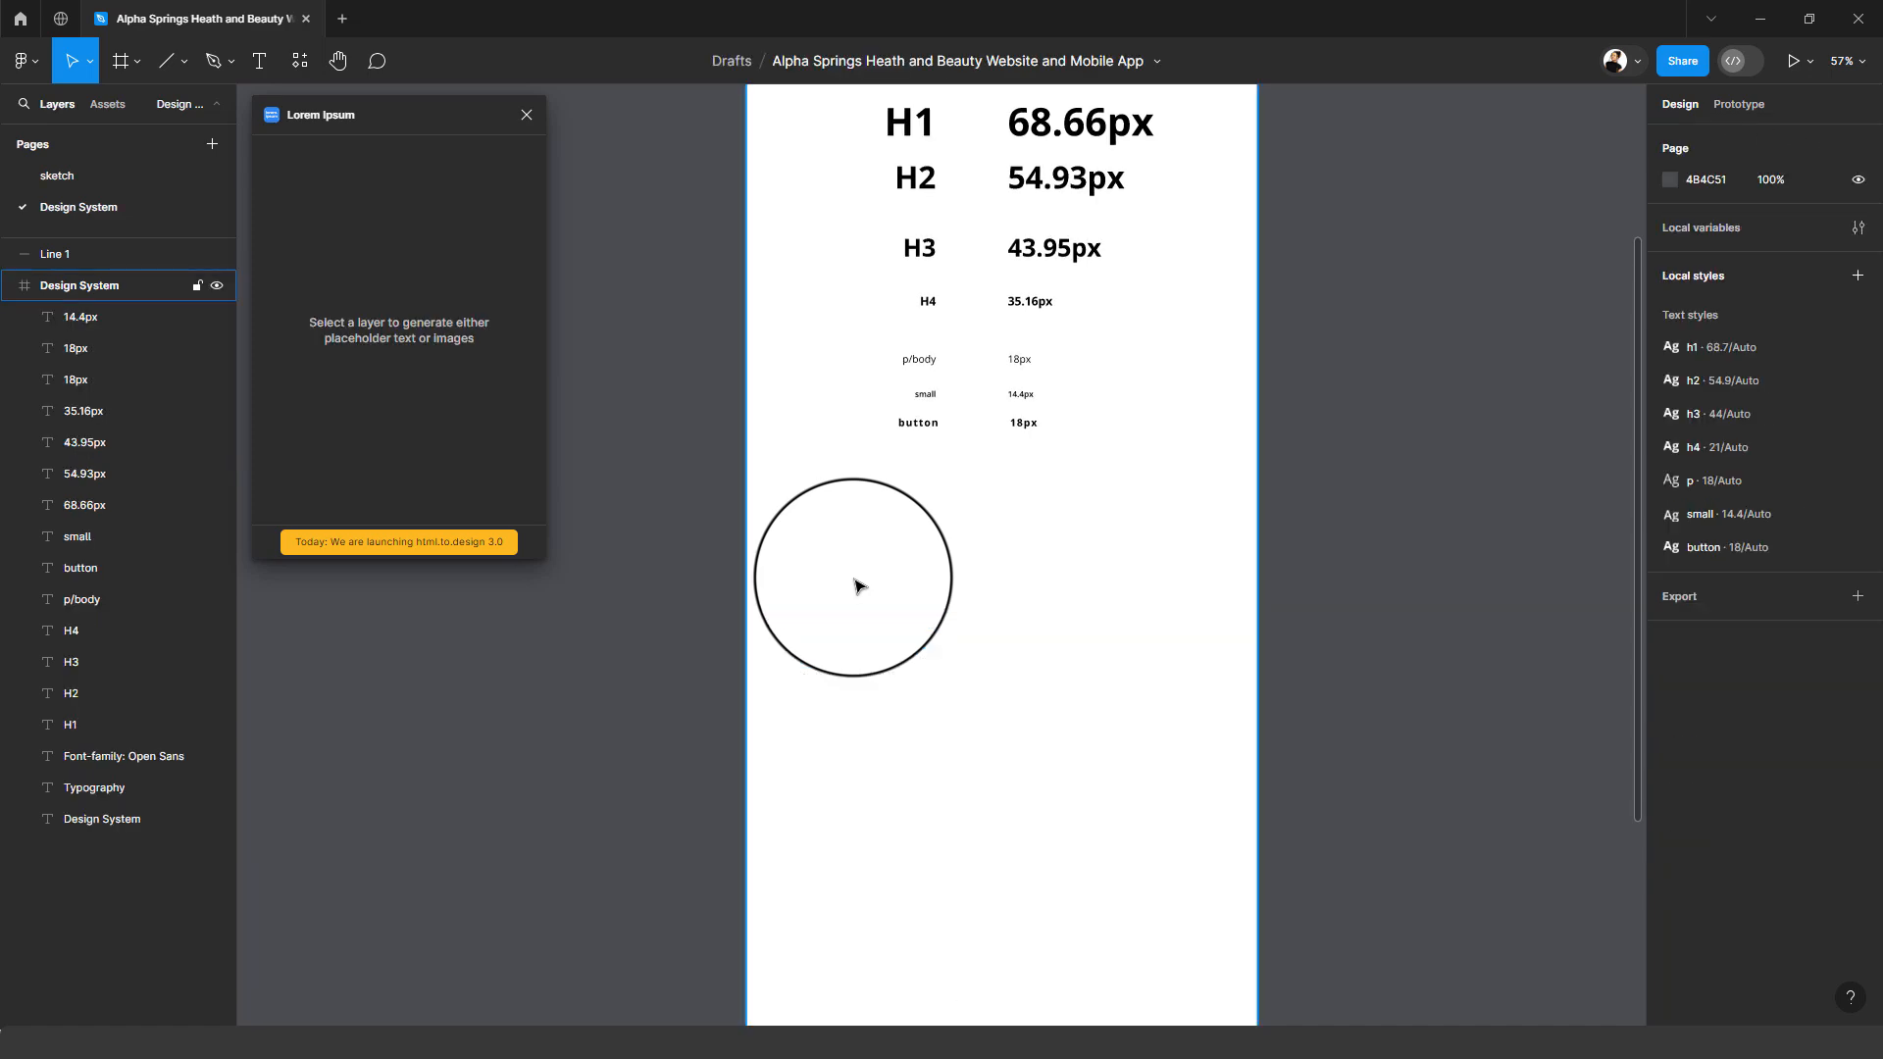
{"action": "key", "text": "ctrl+z"}
{"action": "key", "text": "ctrl+z"}
{"action": "key", "text": "ctrl+z"}
{"action": "key", "text": "ctrl+z"}
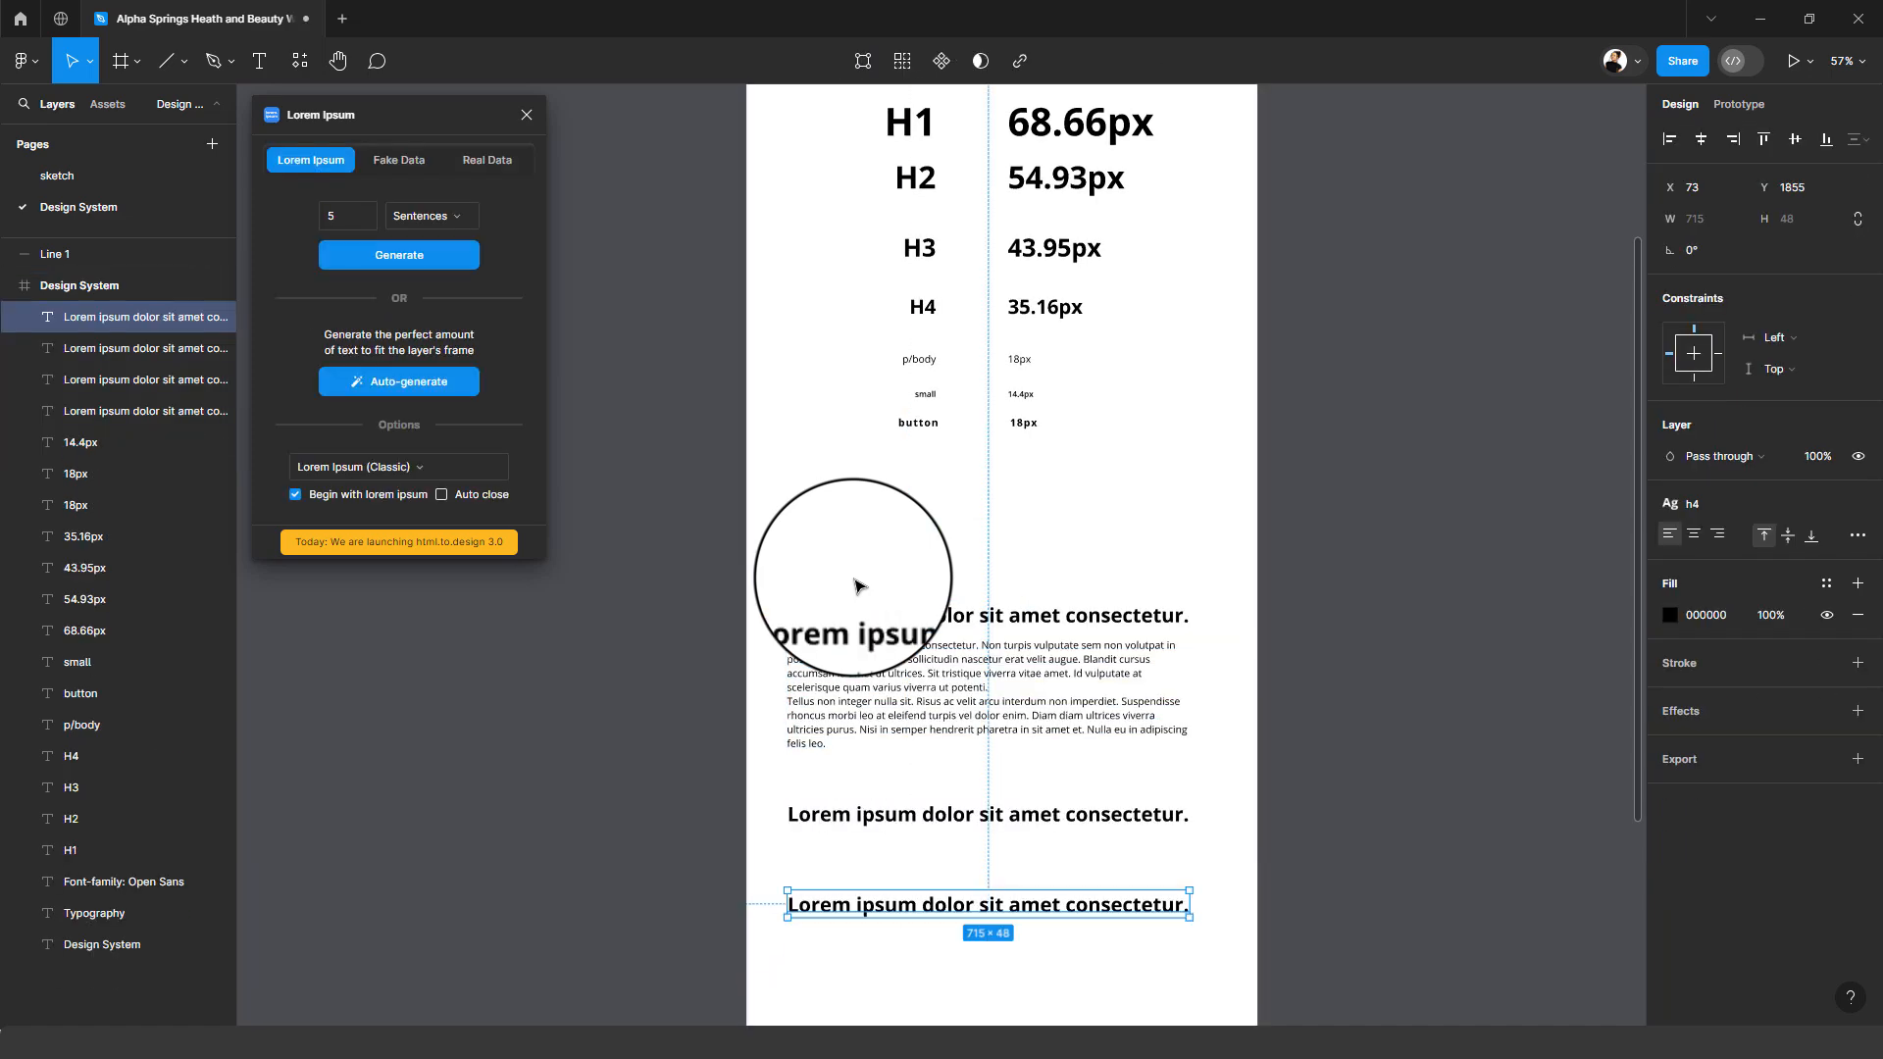
{"action": "key", "text": "ctrl+z"}
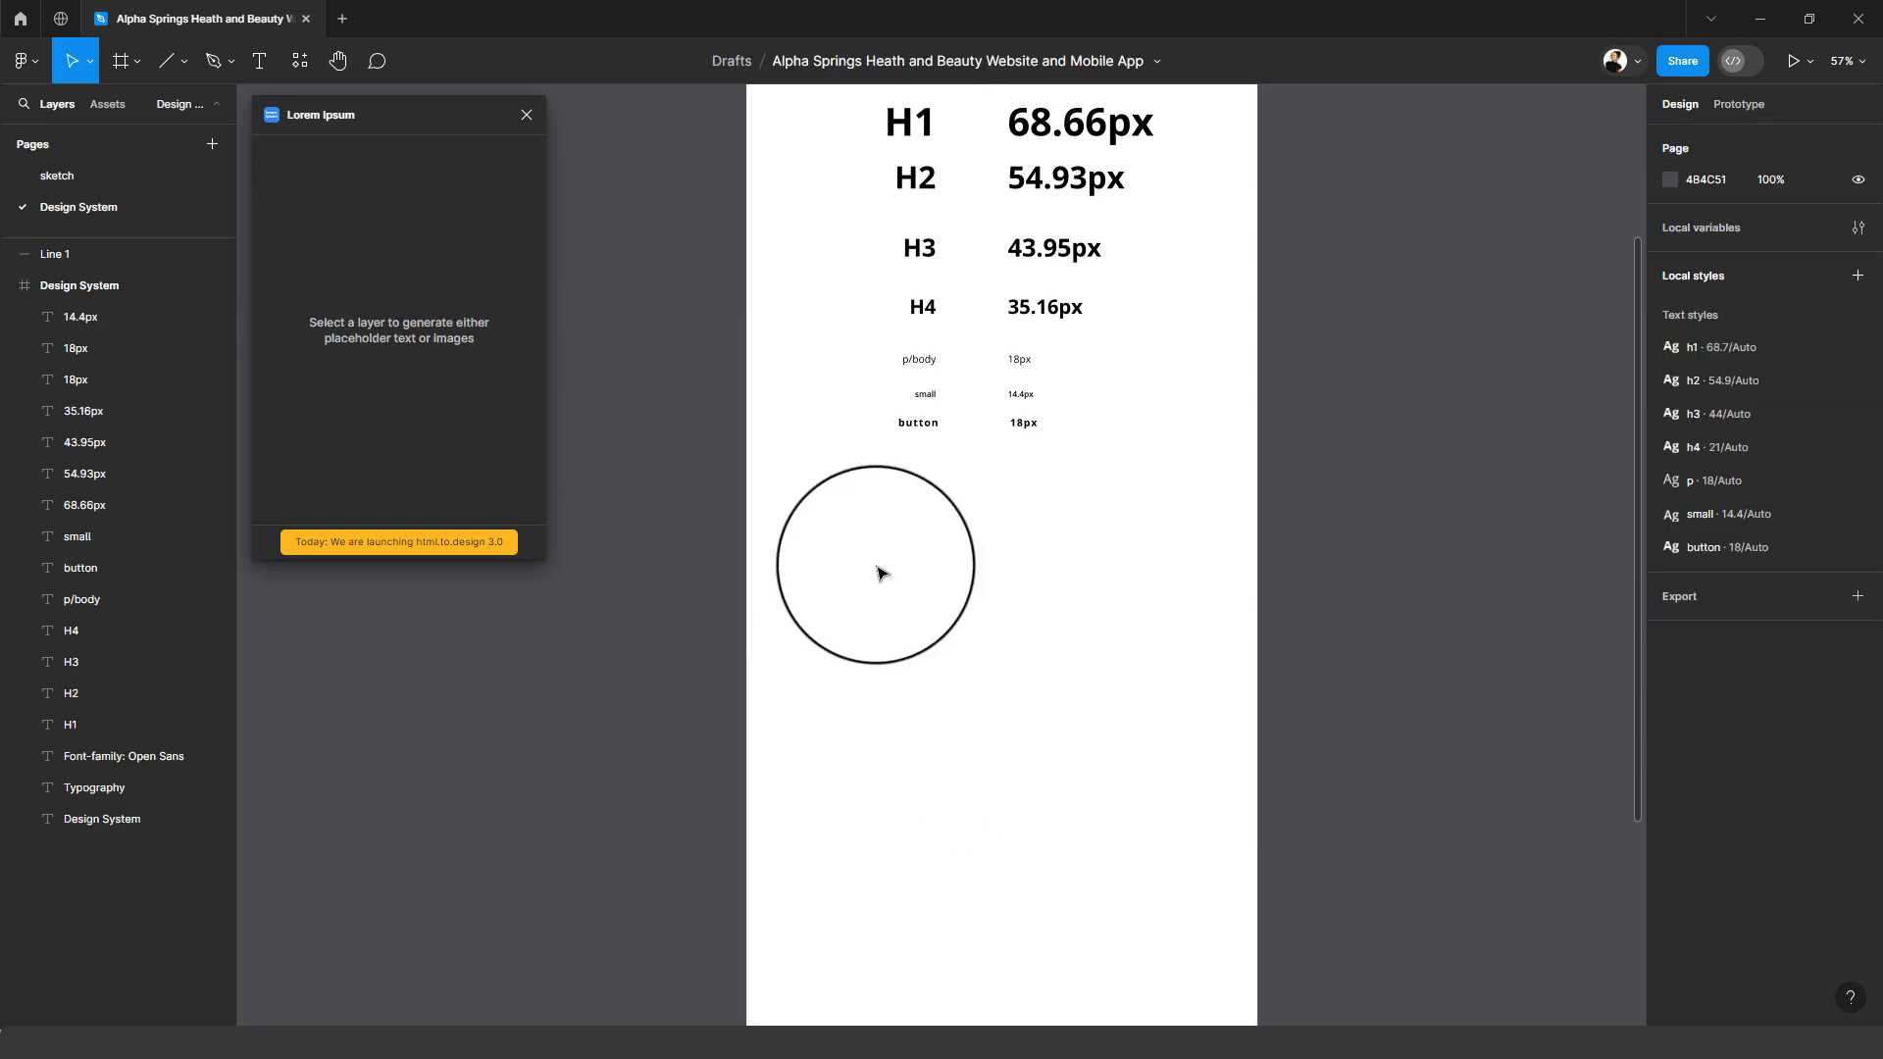
{"action": "scroll", "coordinate": [907, 603], "scroll_direction": "up", "scroll_amount": 2}
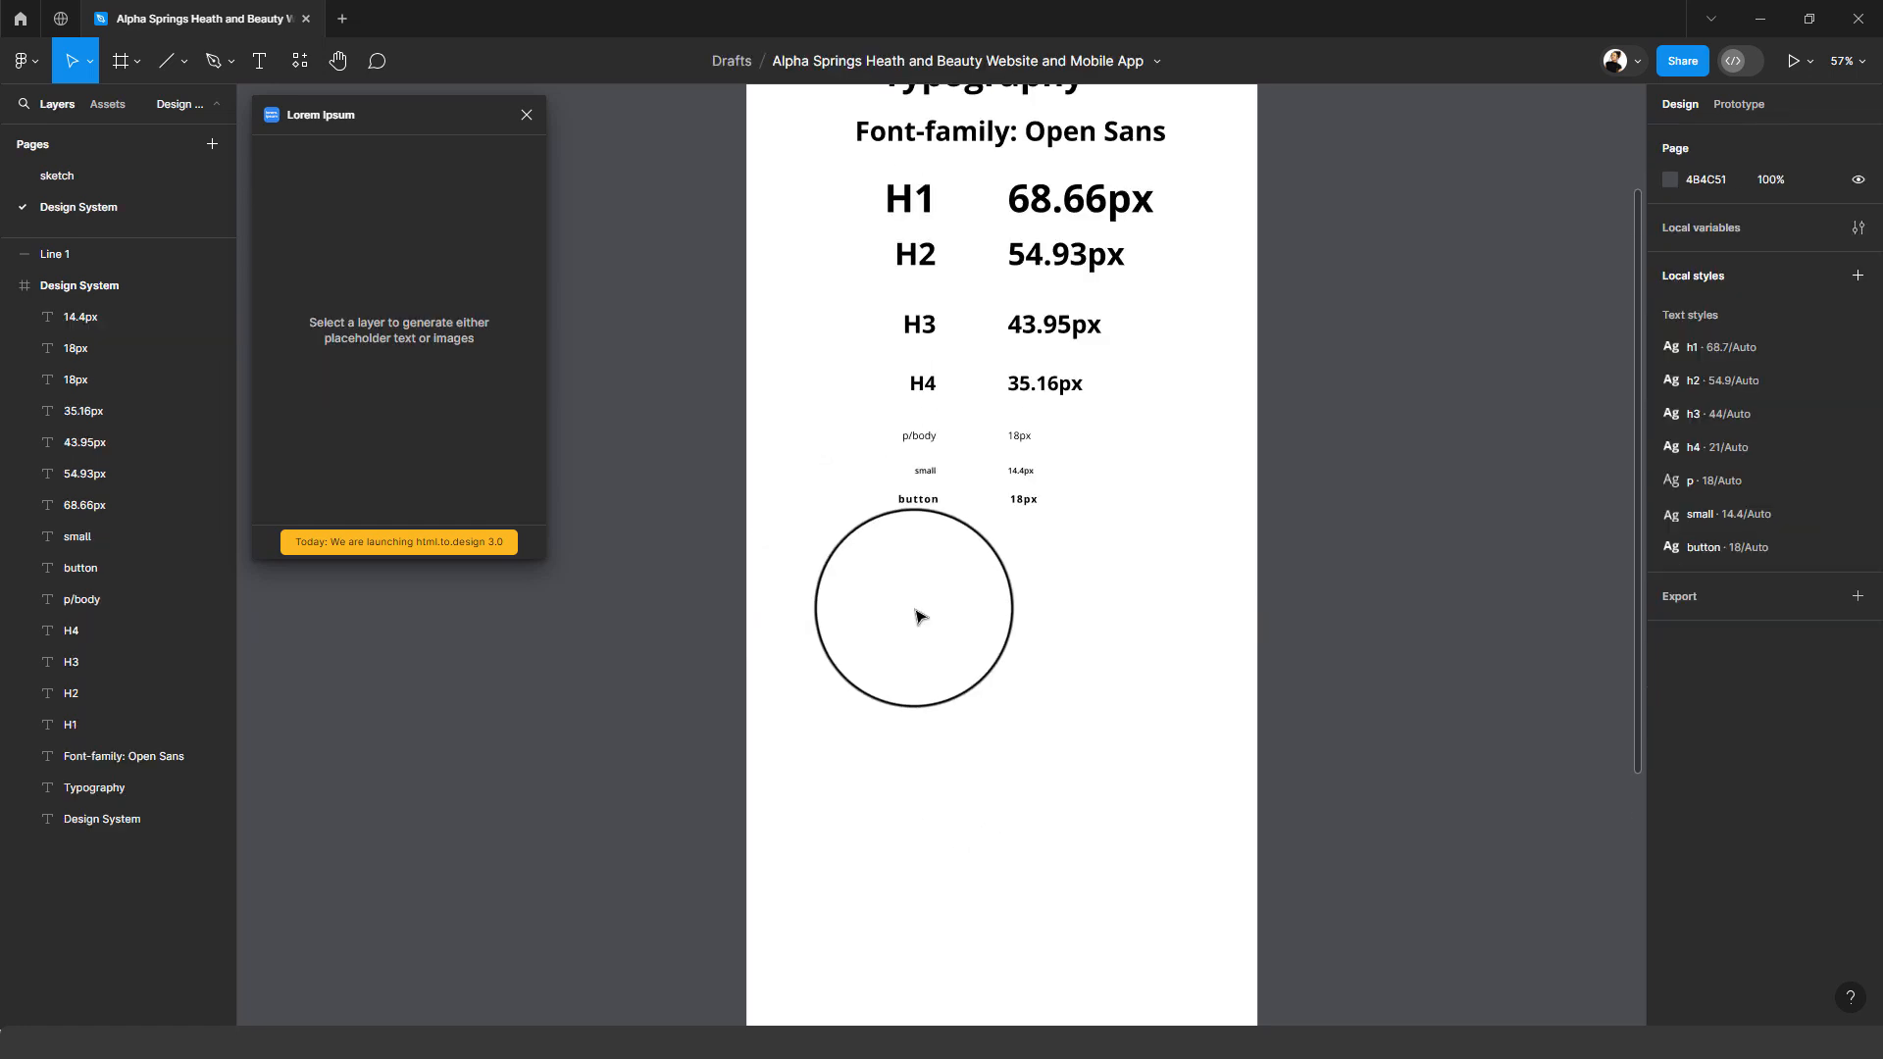